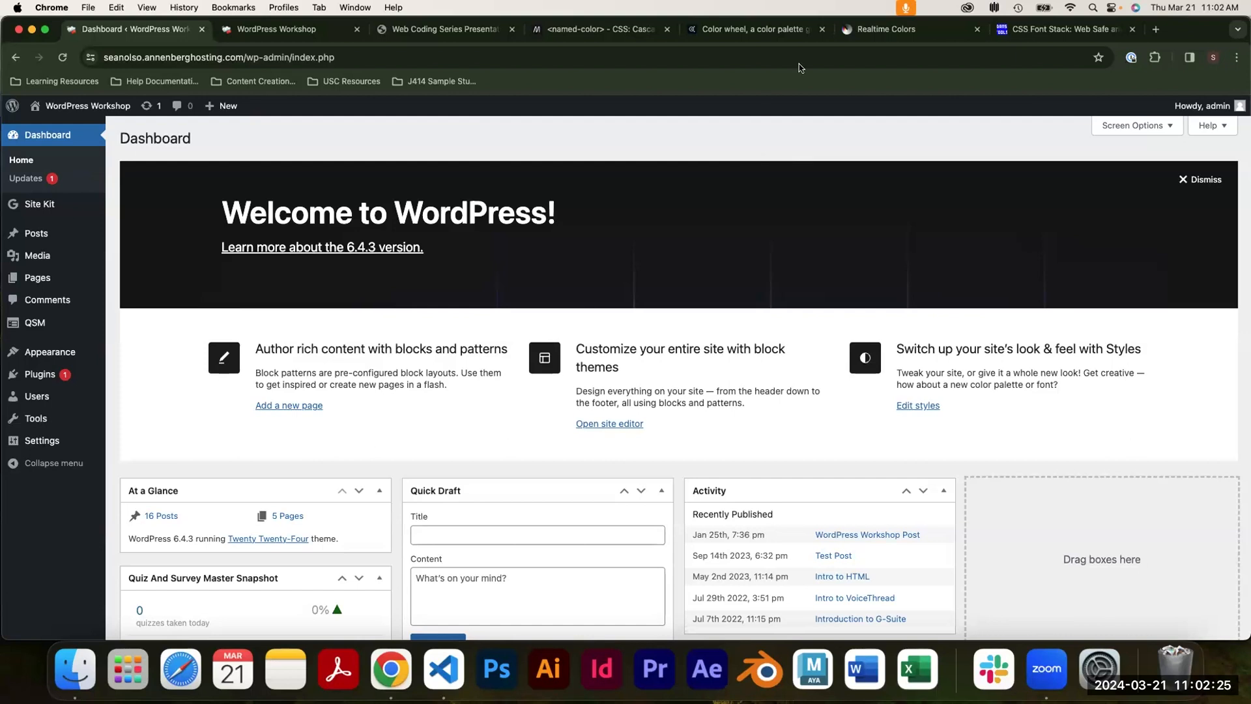
Open wordpress.com in a new tab and compare it with the self-hosted site's dashboard.
left_click(1160, 29)
type("wordpress.com")
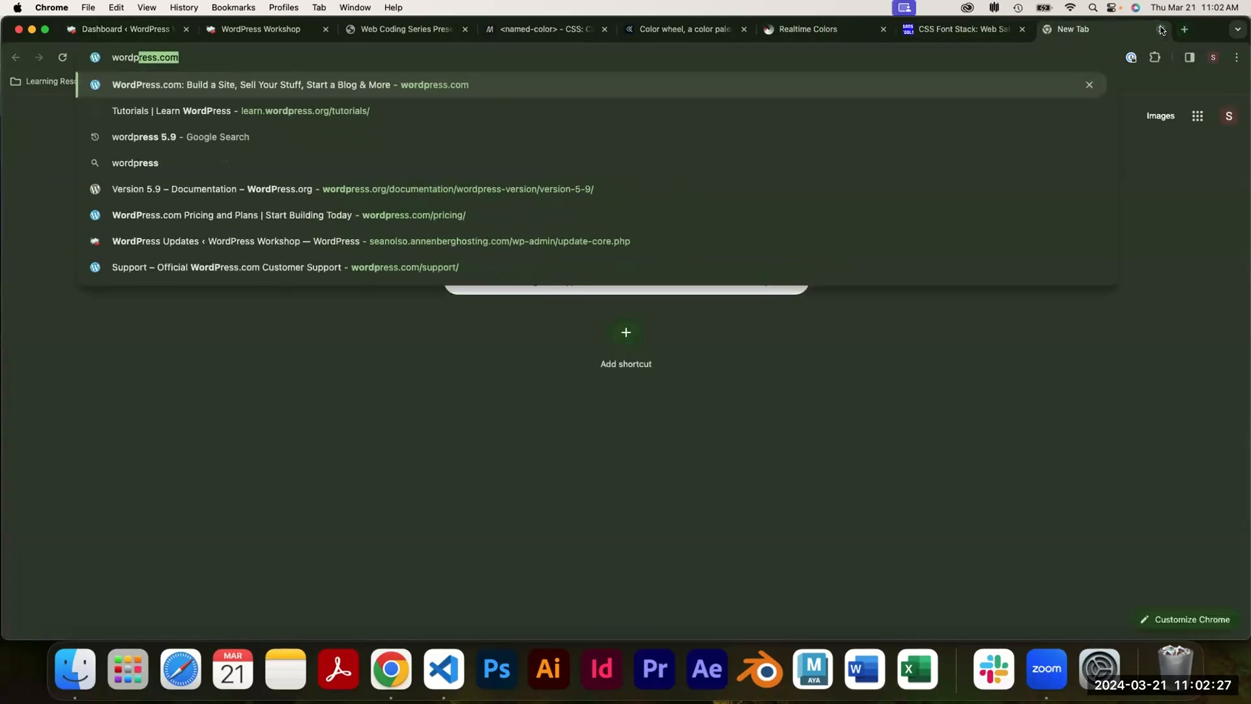
key("Return")
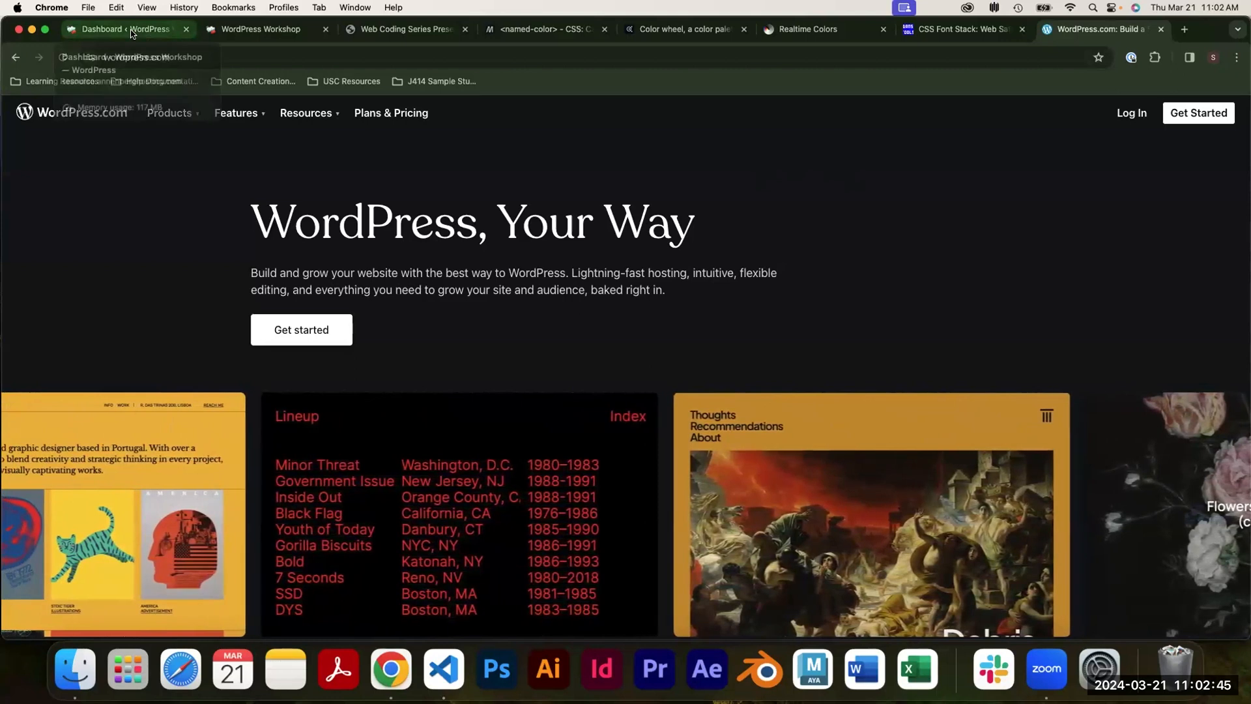
left_click(131, 31)
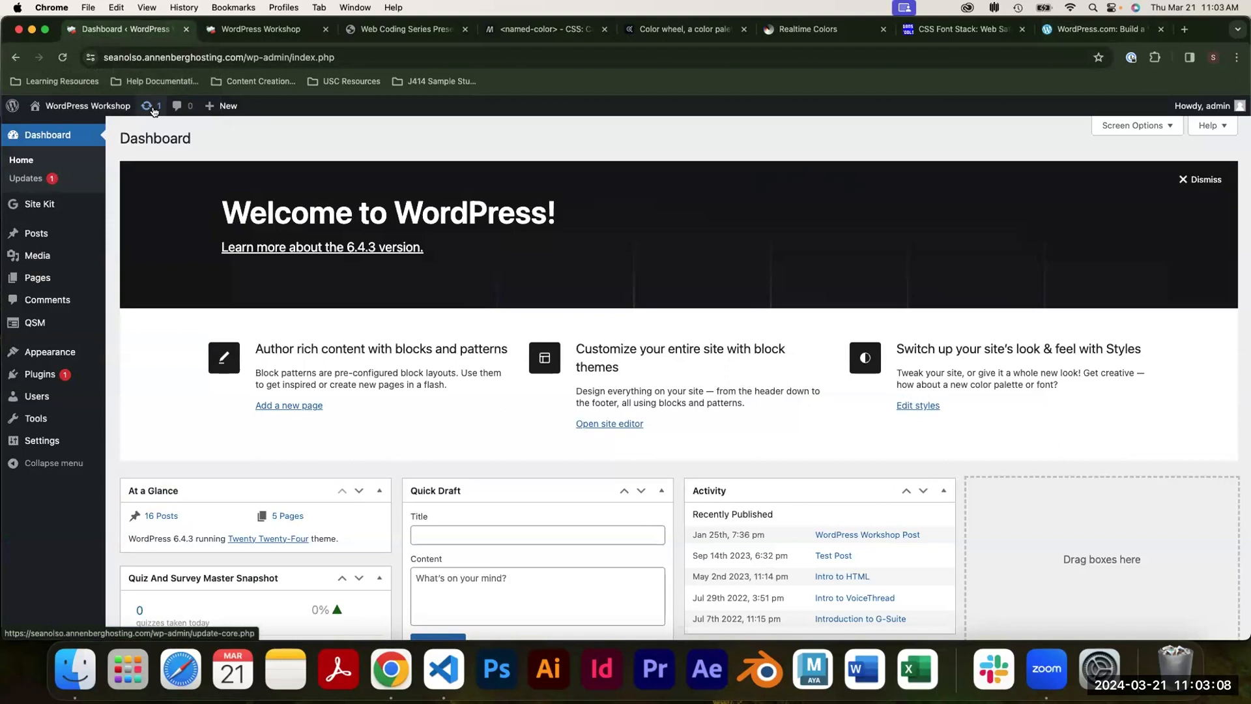
left_click(1089, 32)
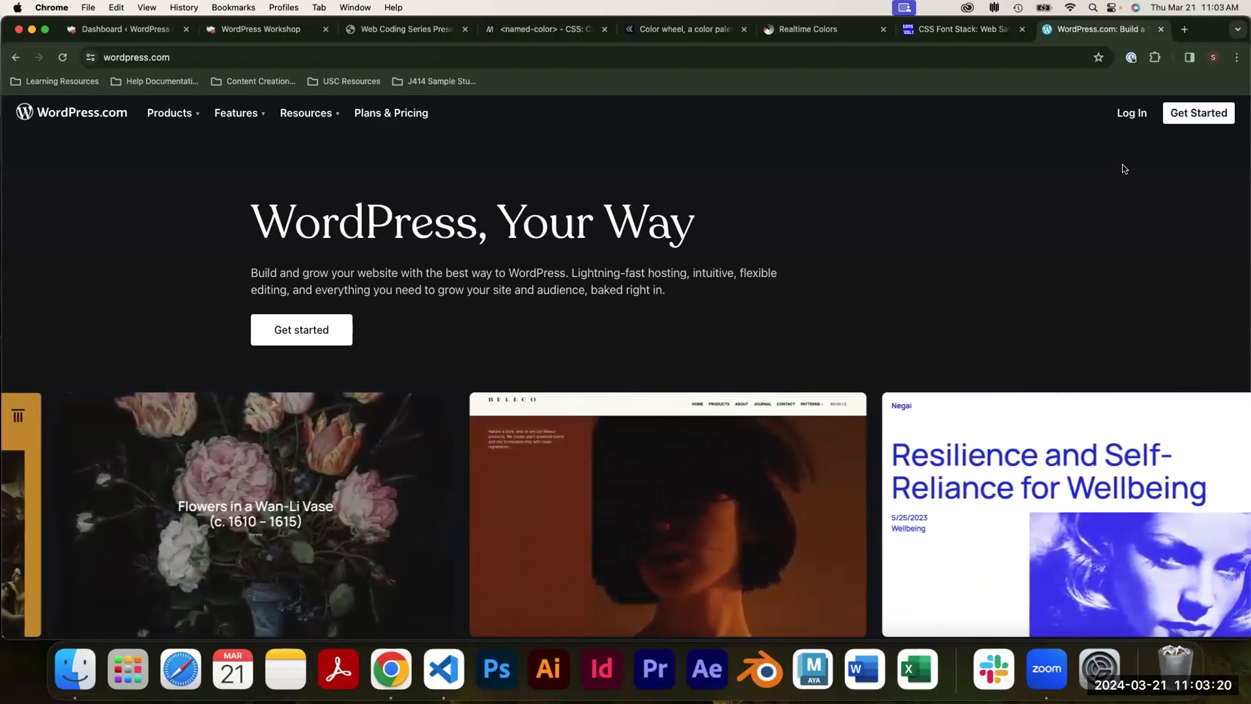
Review the WordPress.com plans, their prices and features, and close that site to return to the dashboard.
left_click(402, 114)
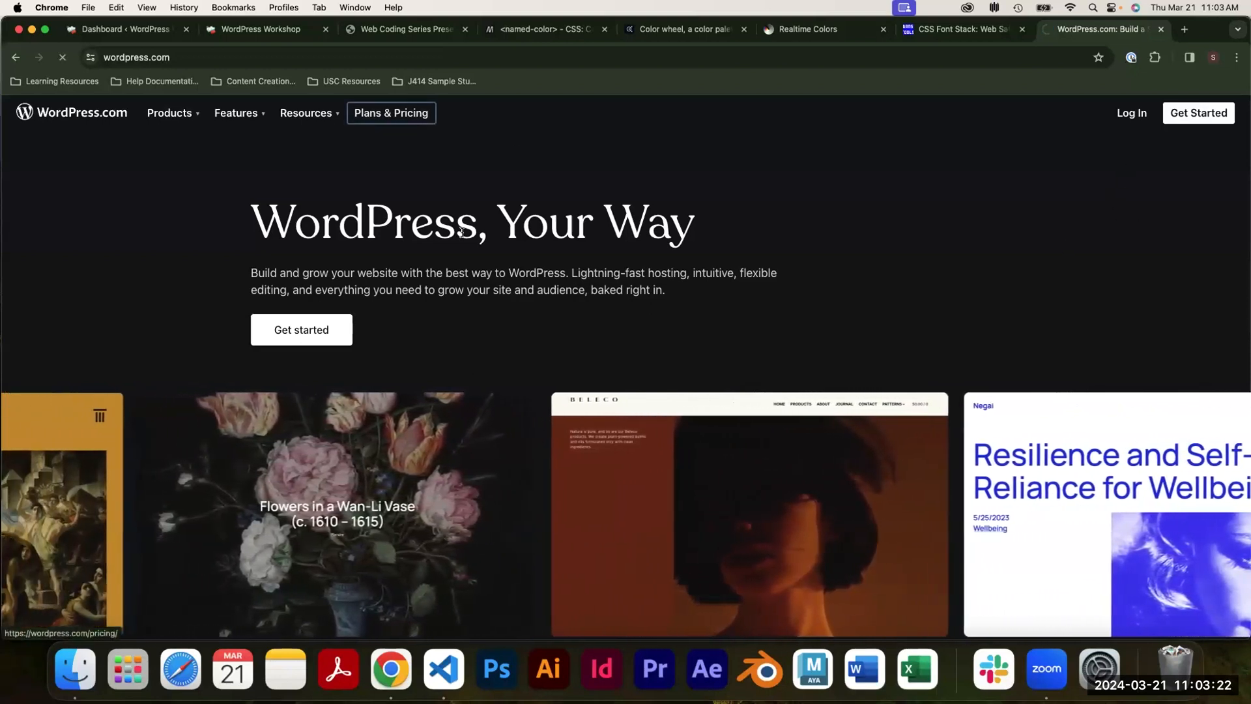
scroll(614, 366, "down", 4)
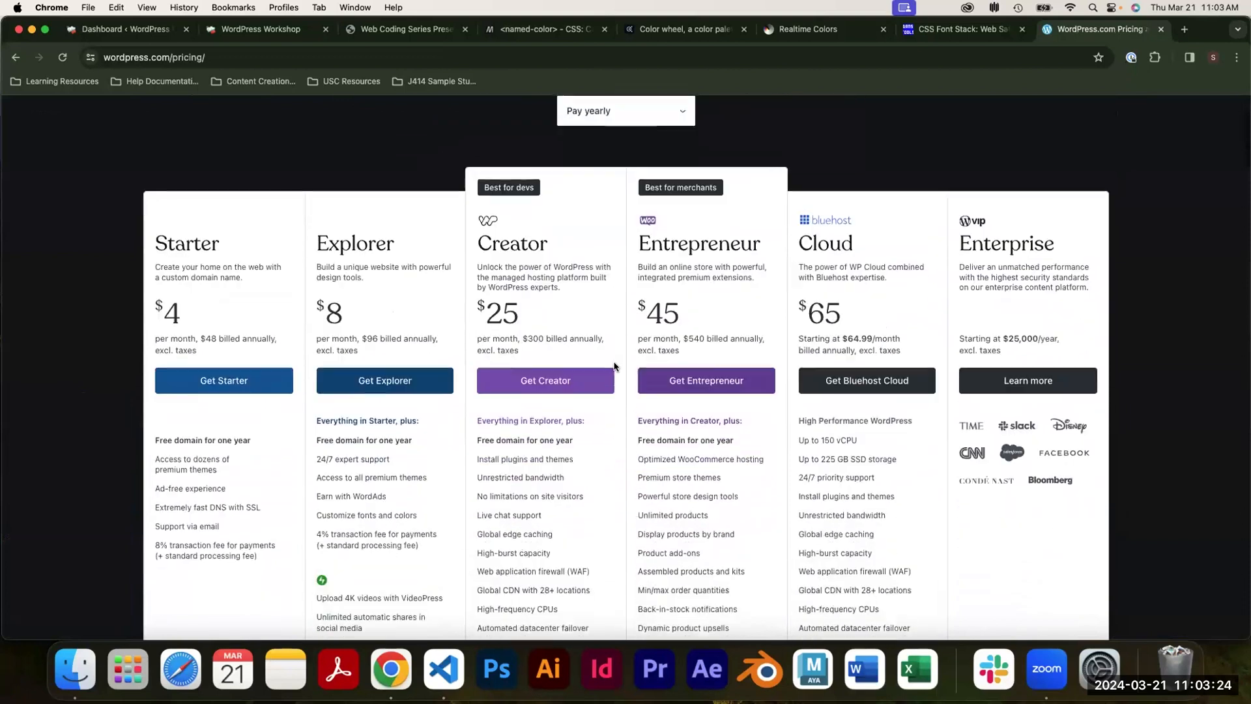
scroll(613, 366, "down", 2)
mouse_move(429, 368)
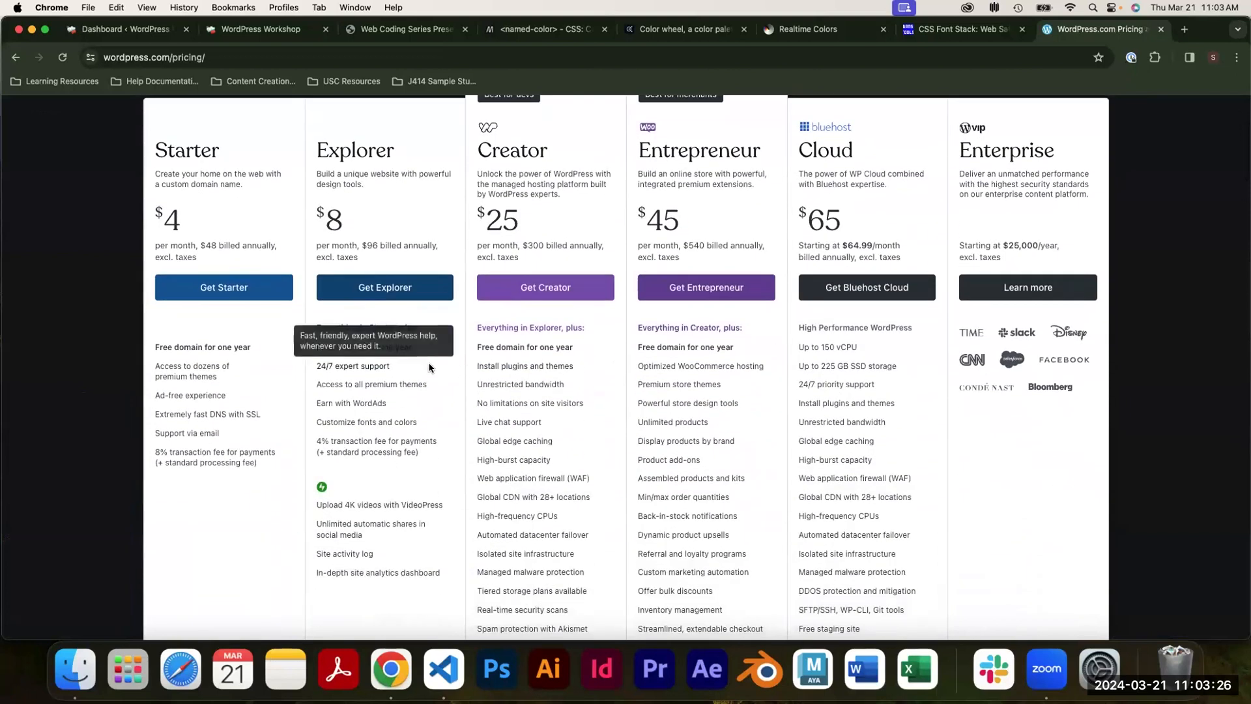
scroll(429, 367, "down", 3)
scroll(168, 363, "up", 2)
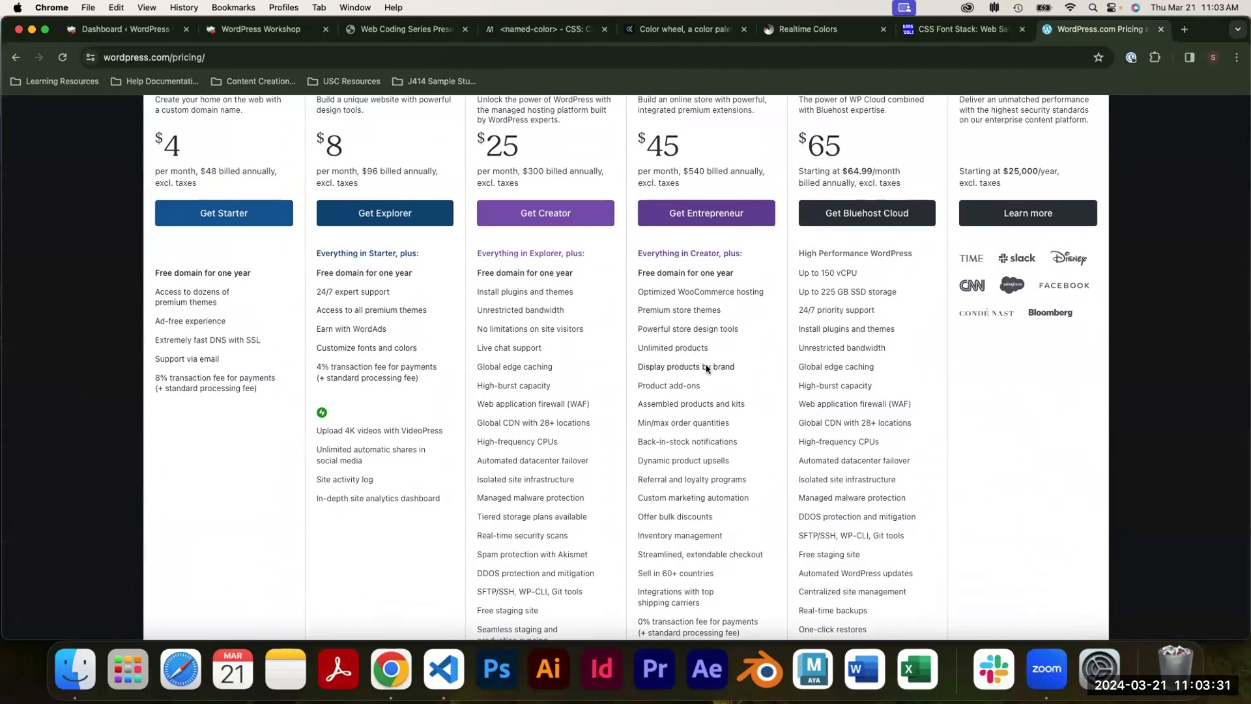
mouse_move(706, 370)
scroll(517, 422, "up", 2)
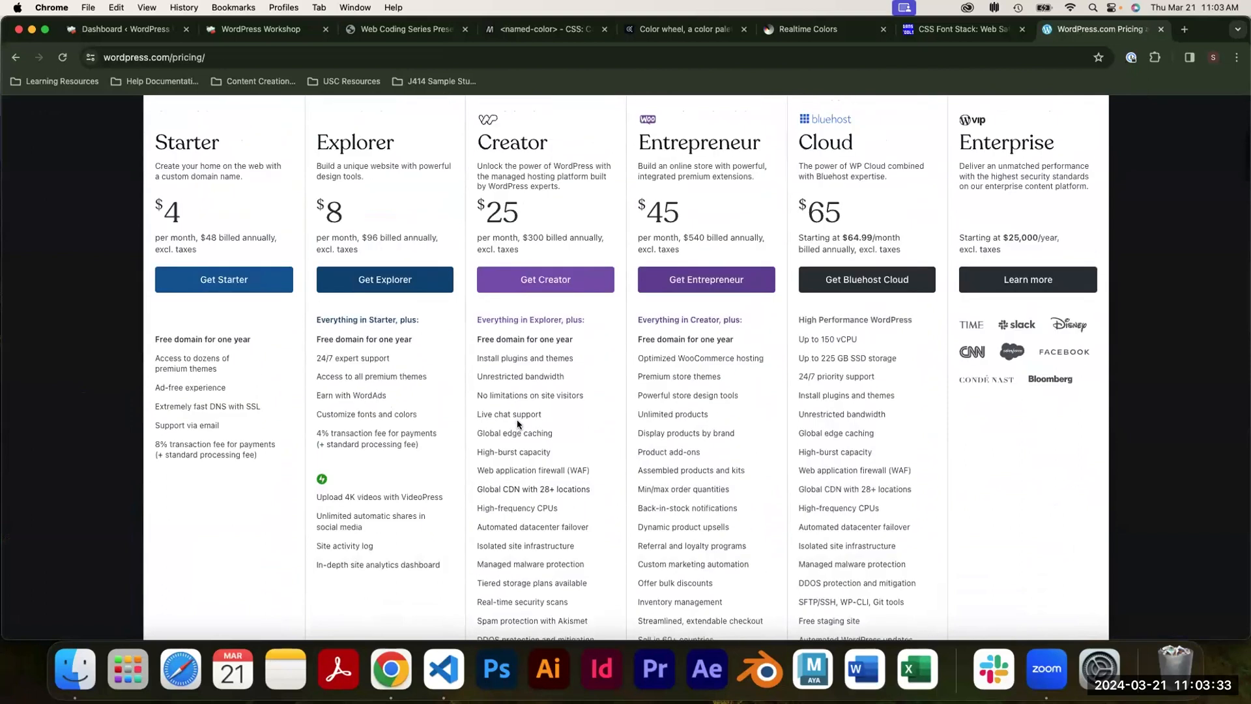
scroll(517, 419, "up", 5)
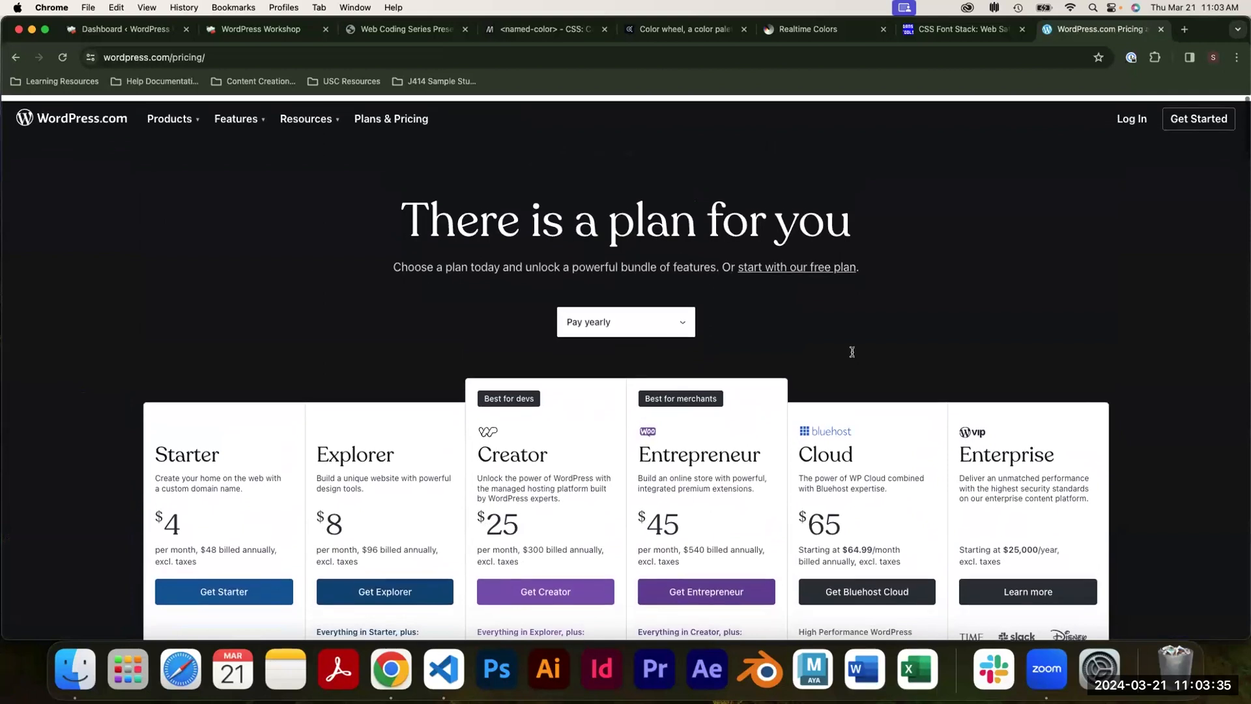
left_click(128, 27)
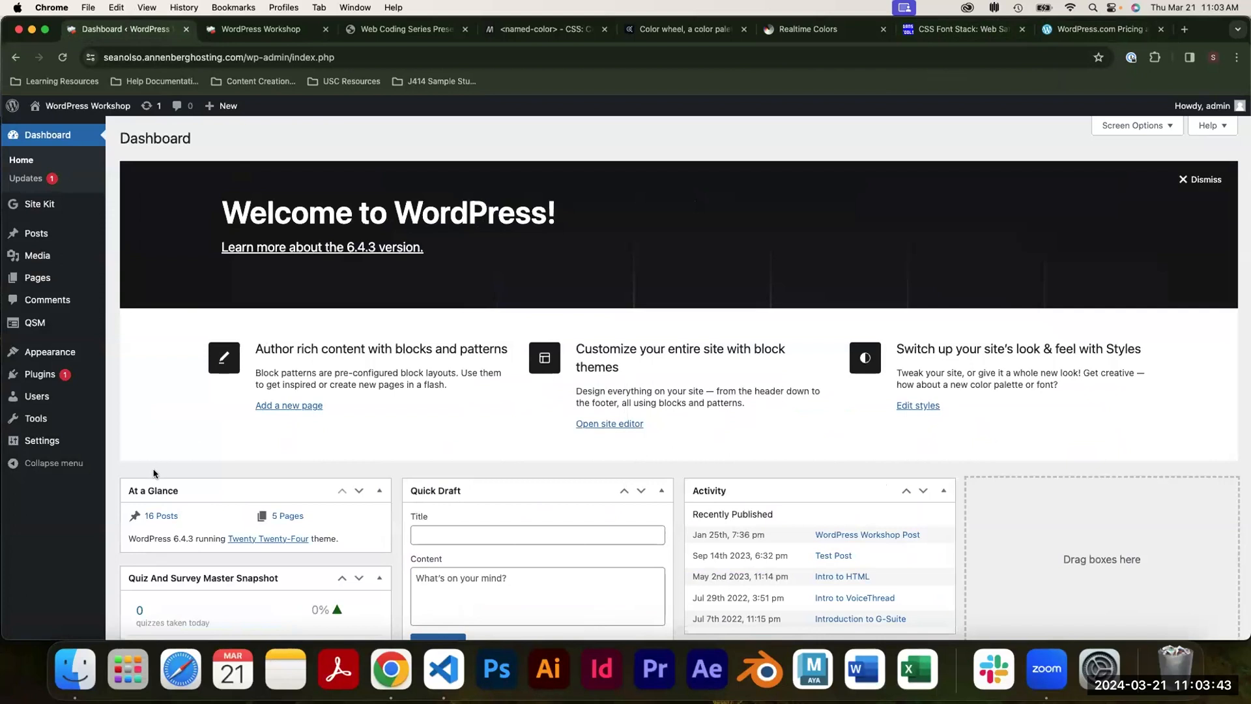
left_click(1160, 30)
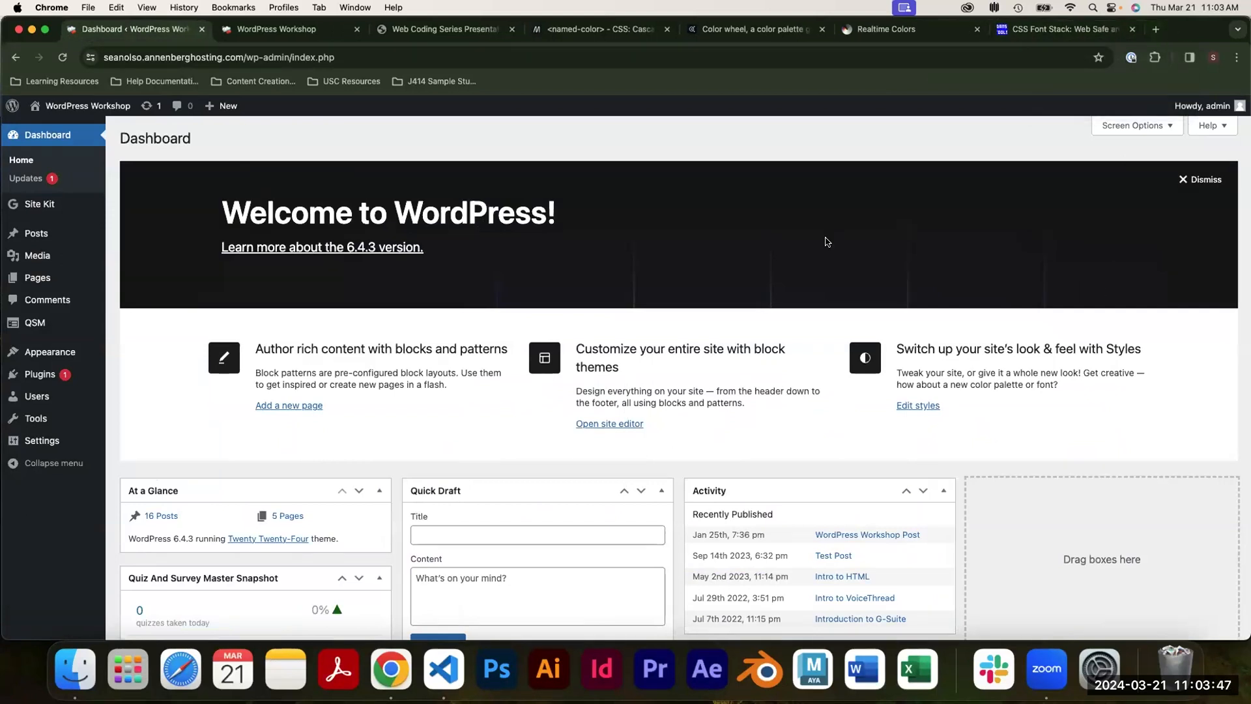
Compare the site's list of all pages with its list of all posts, ending on the pages list.
mouse_move(78, 331)
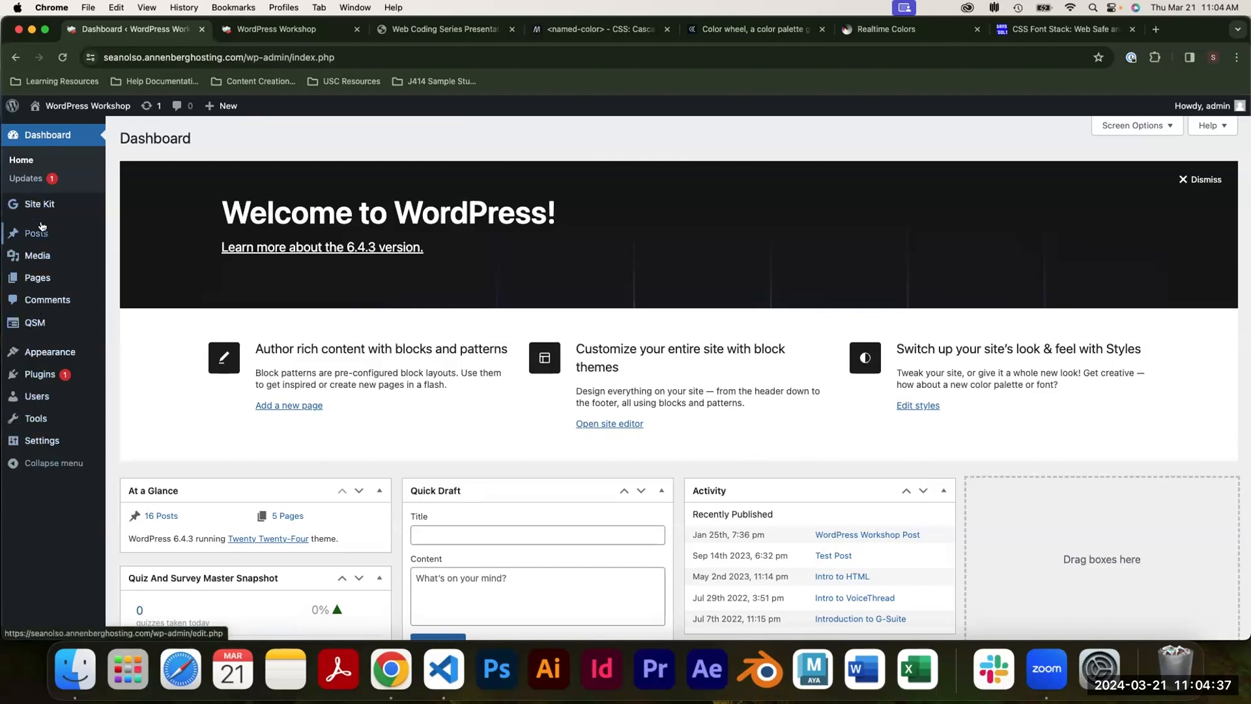
mouse_move(56, 239)
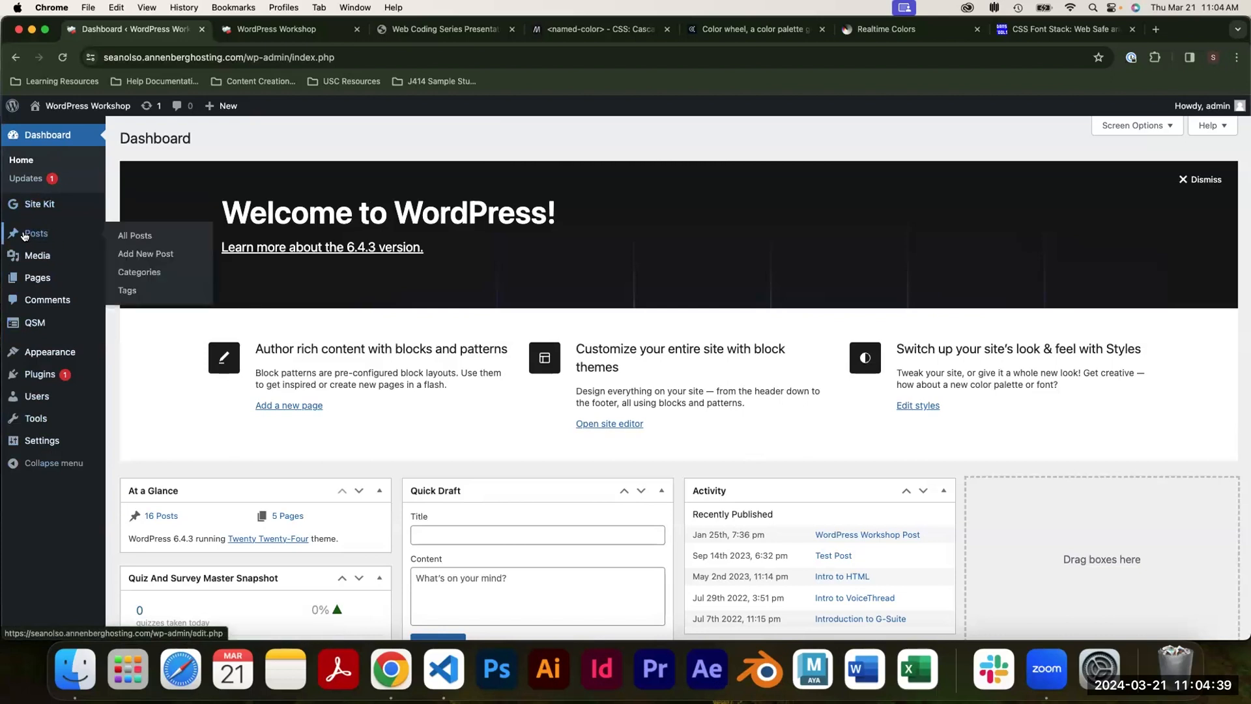
mouse_move(43, 284)
mouse_move(62, 272)
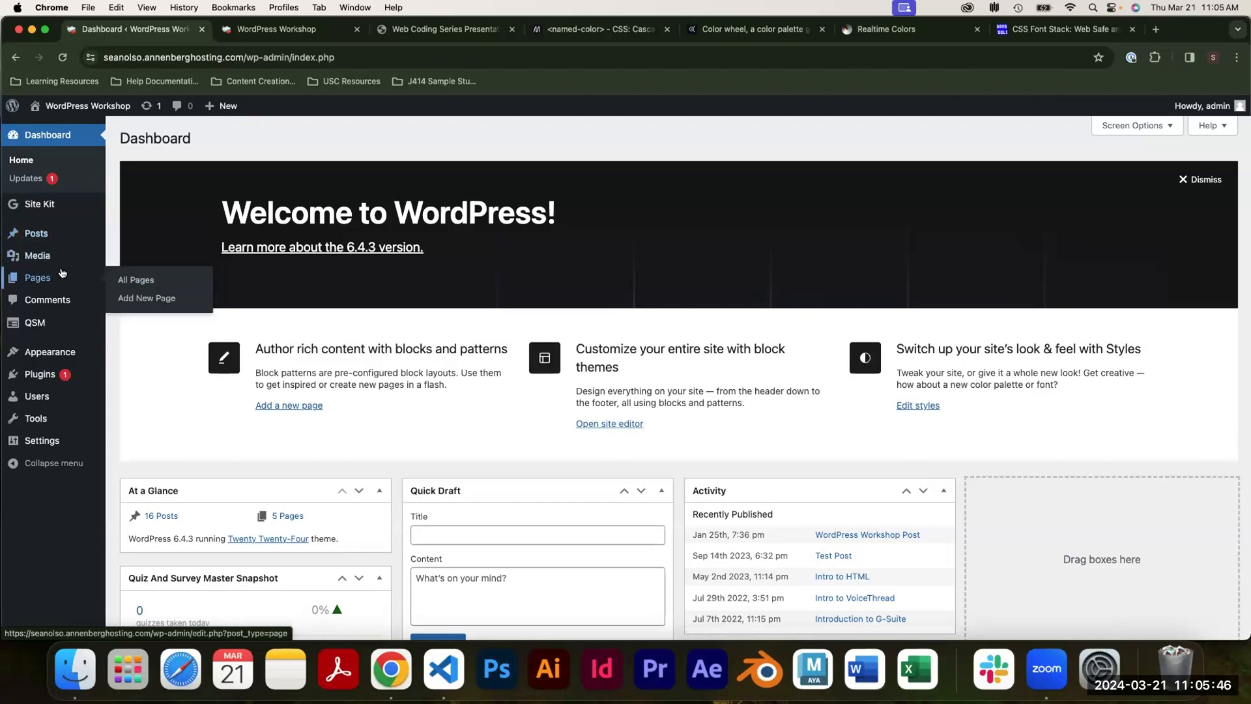
left_click(114, 281)
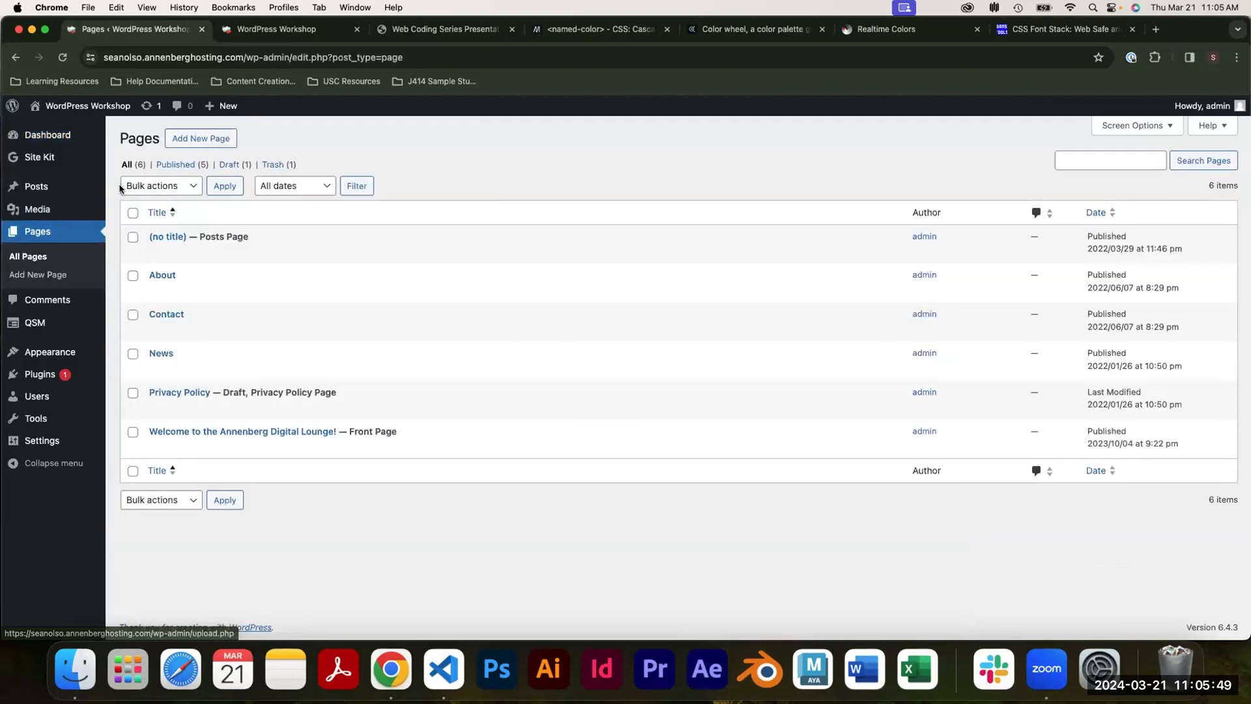
mouse_move(39, 200)
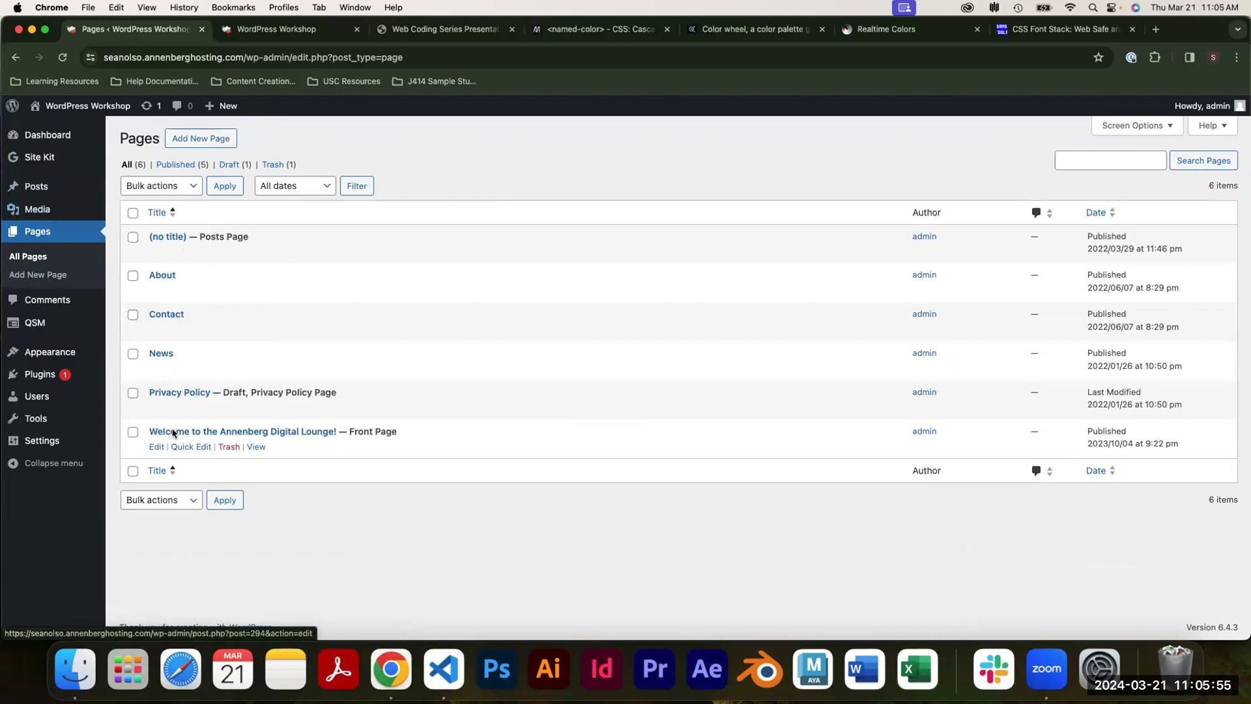
left_click(76, 191)
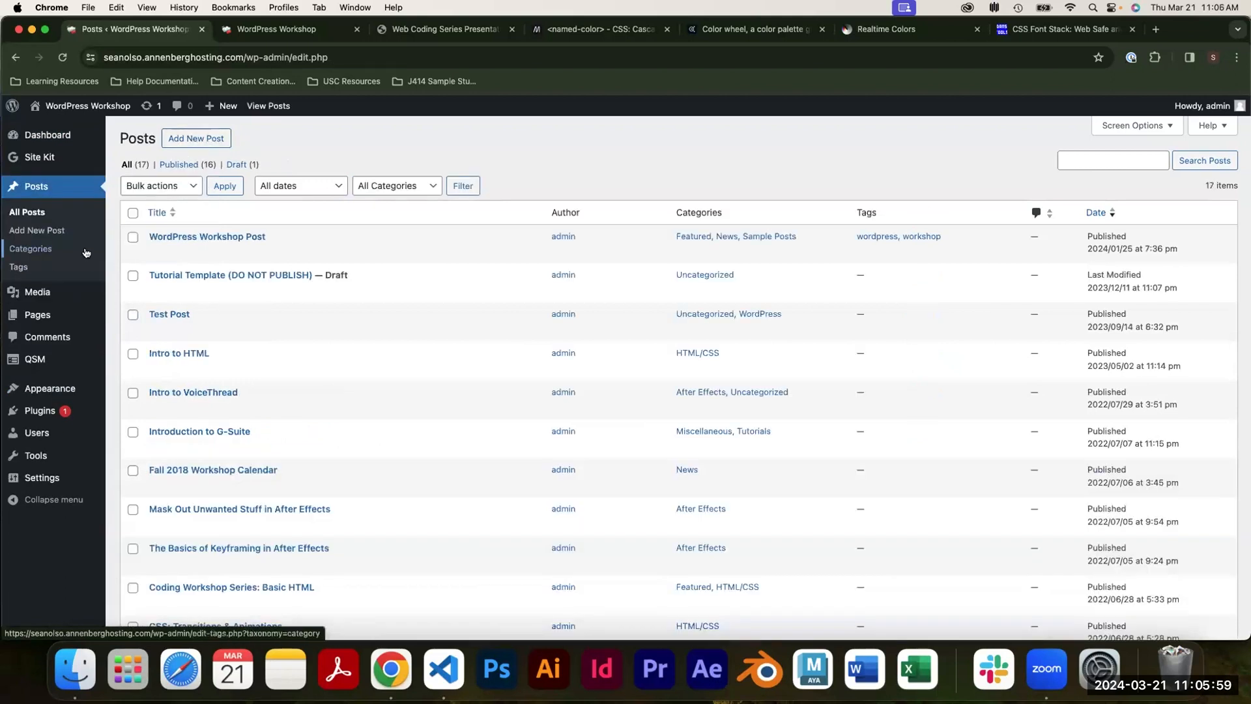
left_click(51, 314)
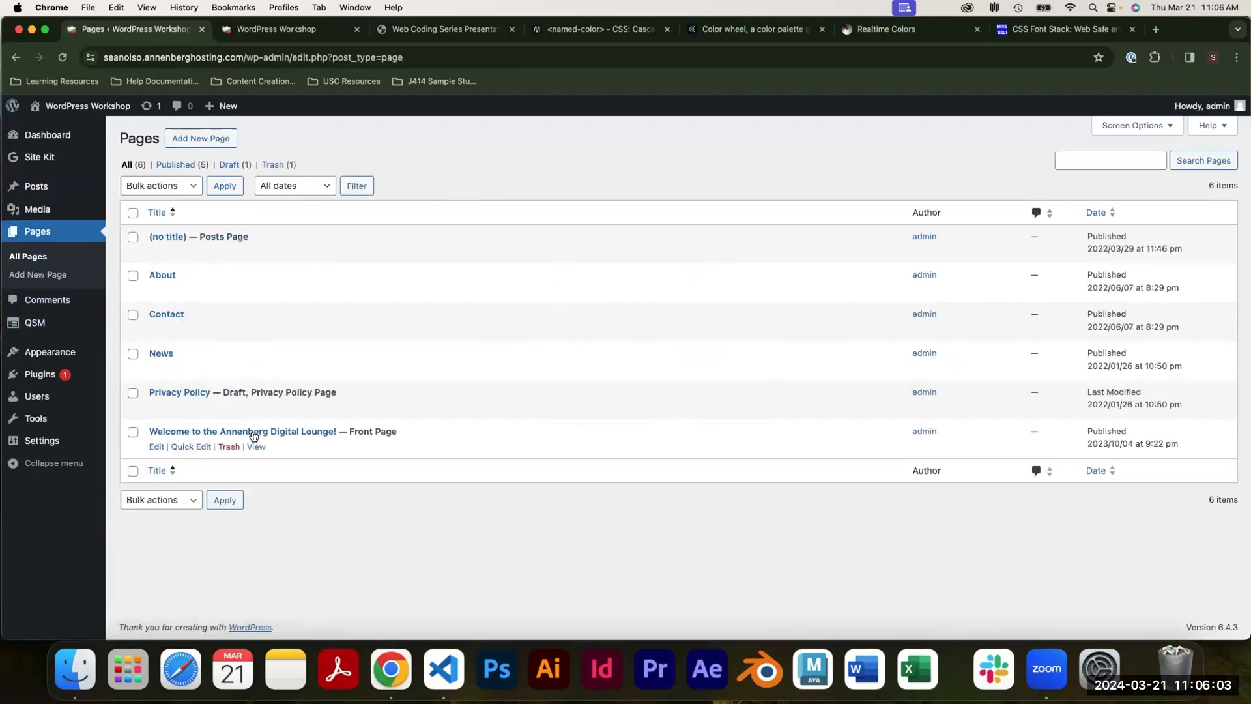
Open the "Welcome to the Annenberg Digital Lounge!" front page for editing and look through its content to the end.
left_click(161, 447)
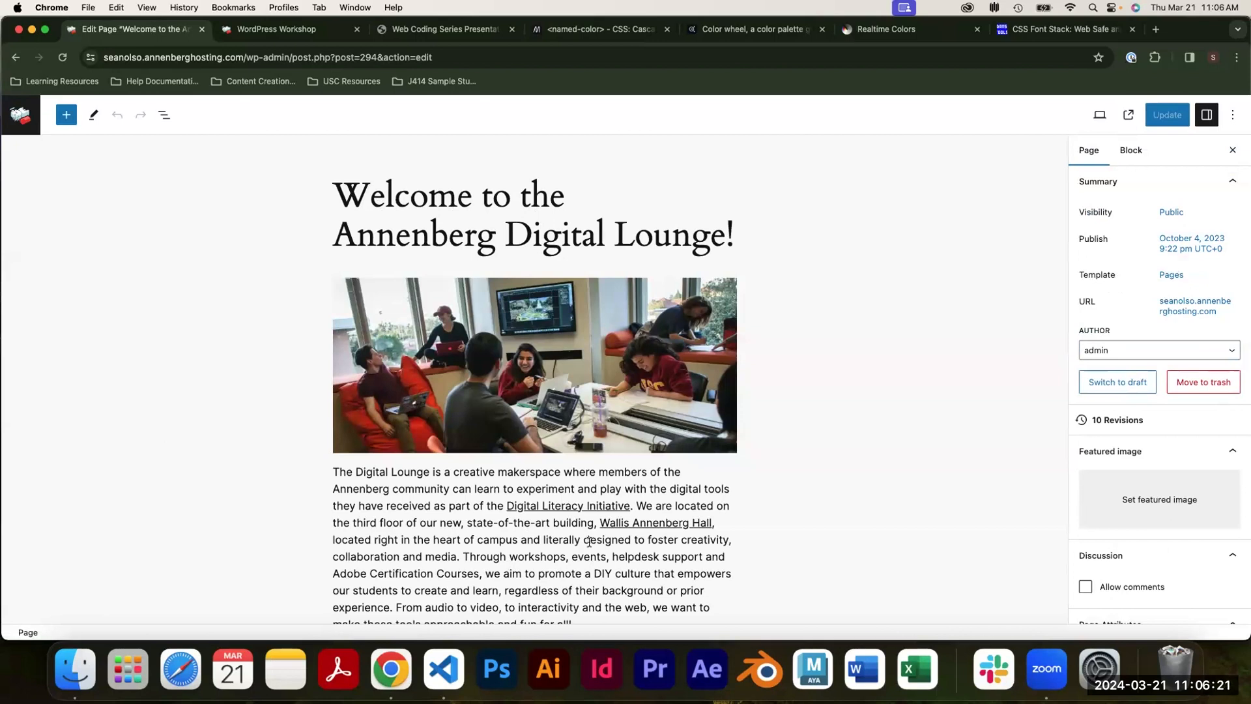
scroll(638, 451, "down", 4)
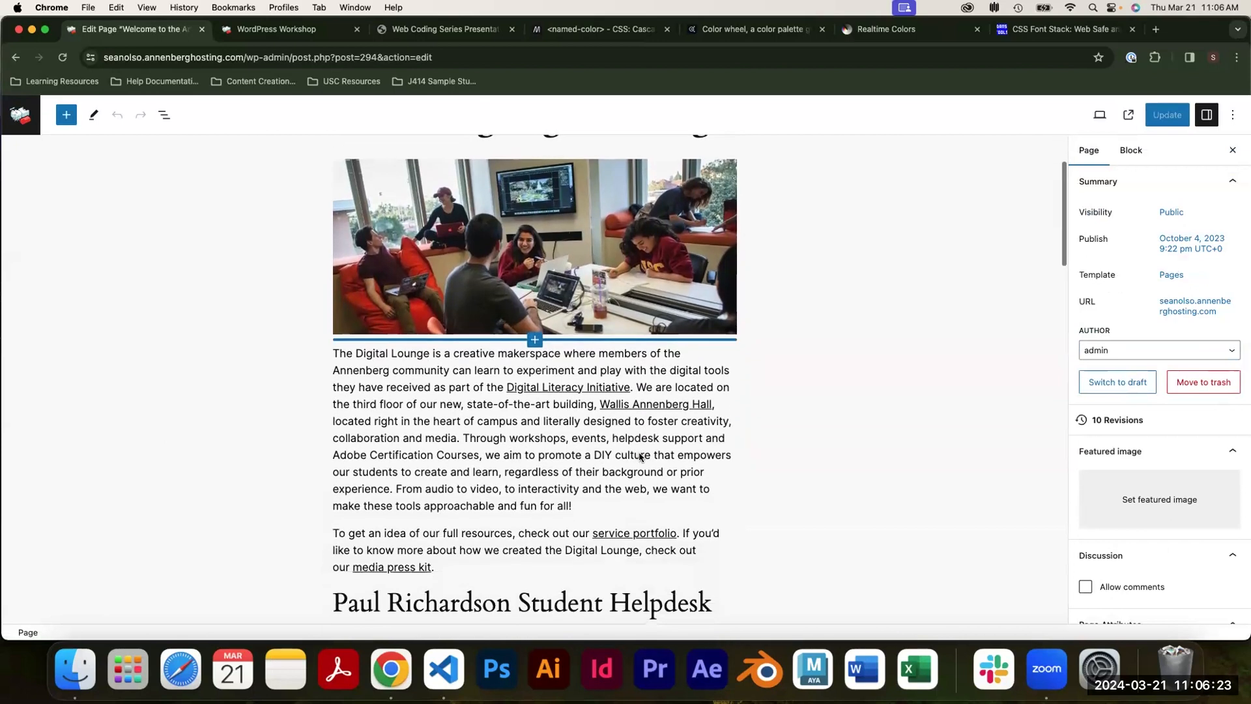
scroll(638, 451, "up", 4)
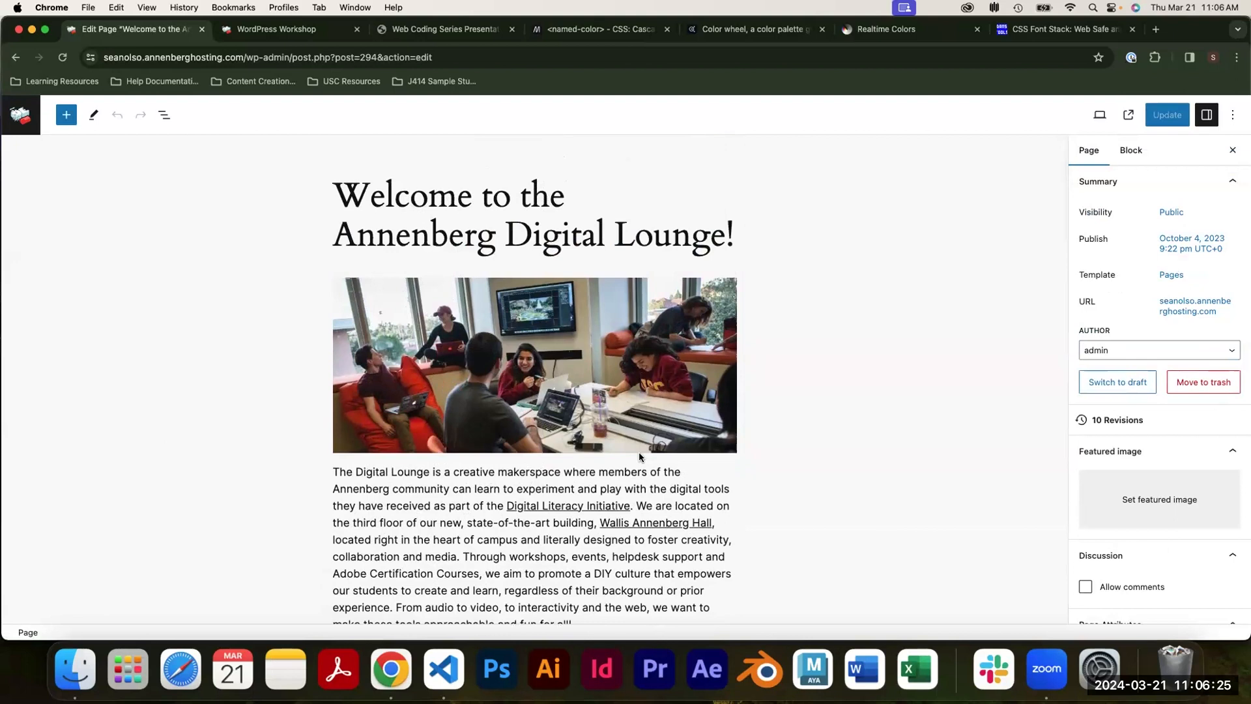
scroll(639, 451, "down", 5)
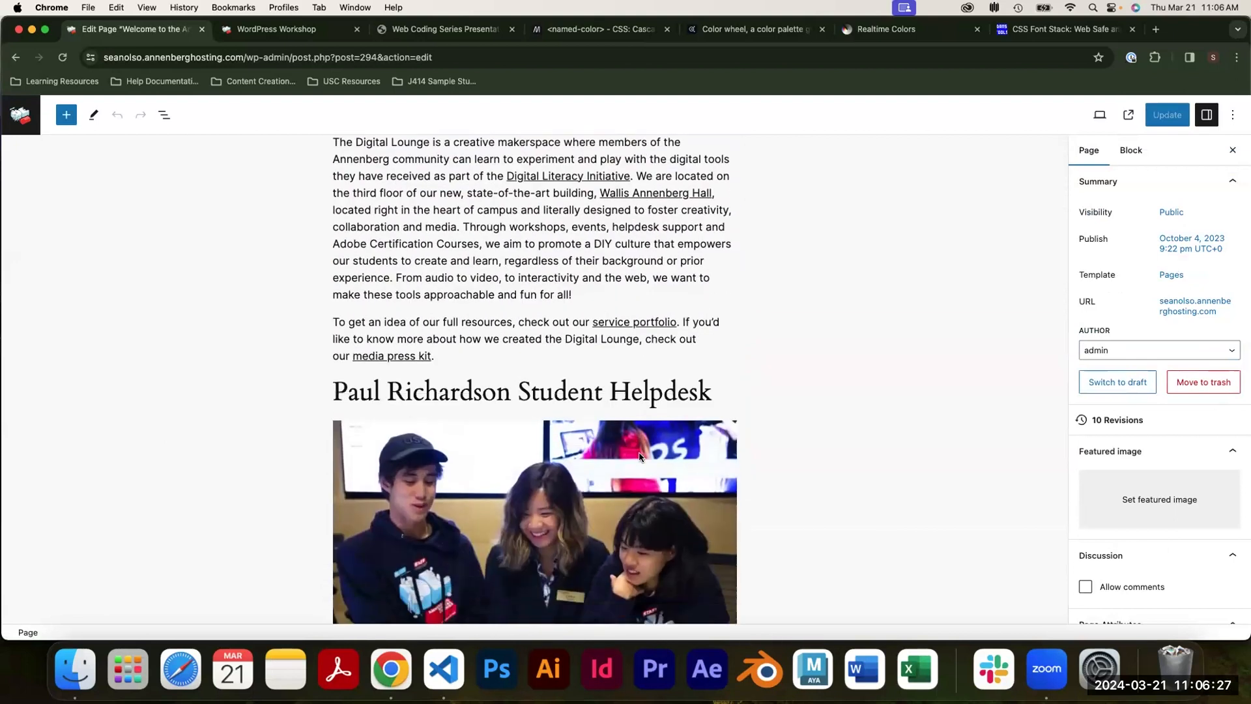
scroll(639, 455, "down", 12)
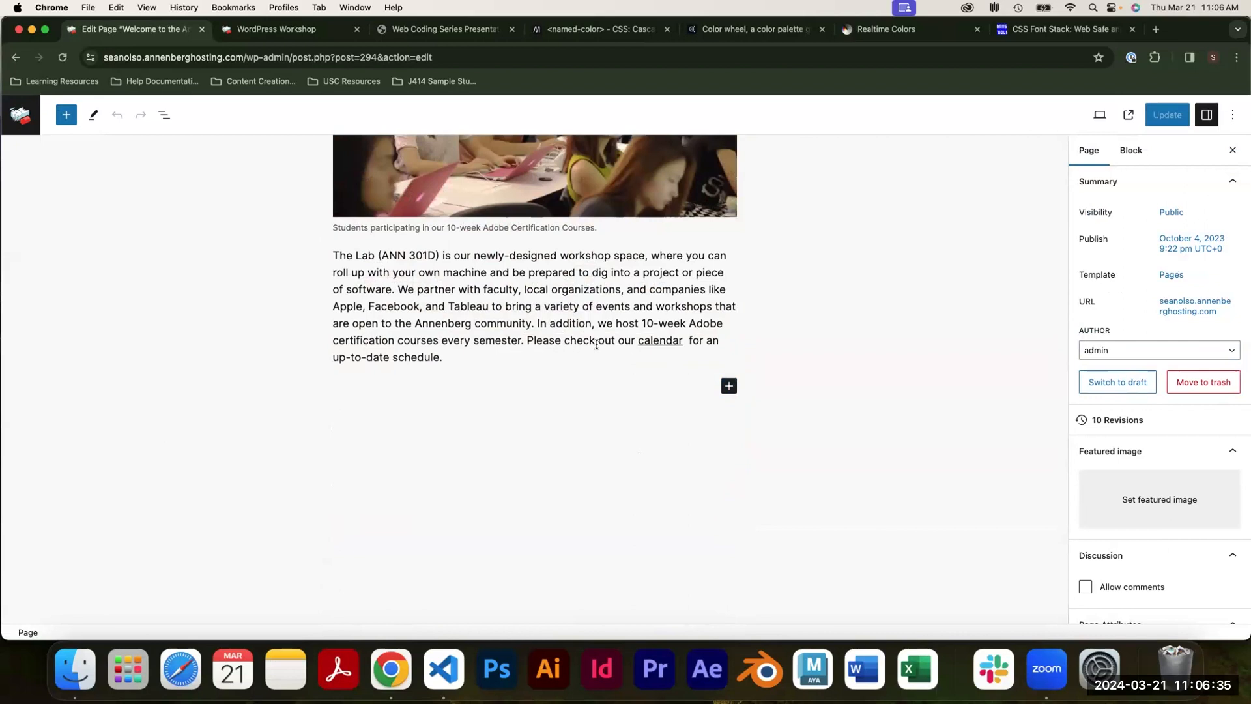
Browse all block types available for insertion at the end of the page, from text and media to widgets.
left_click(729, 385)
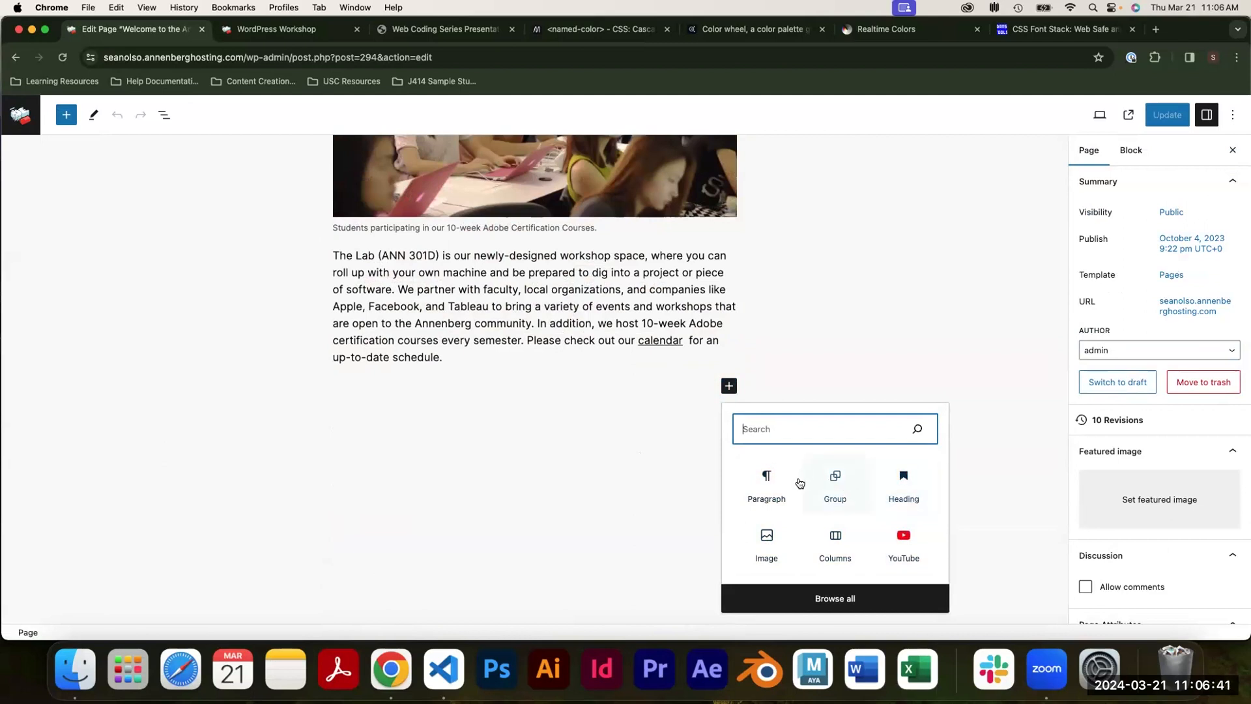
left_click(831, 598)
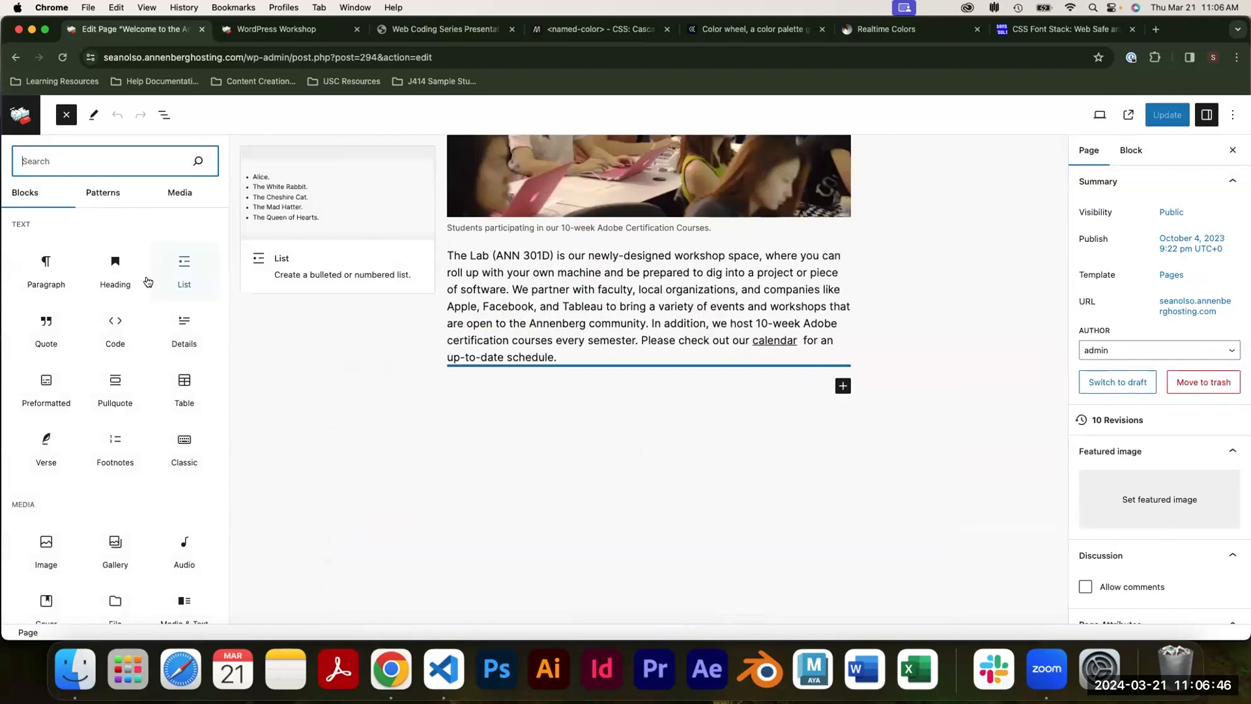
scroll(148, 282, "down", 3)
scroll(148, 282, "down", 10)
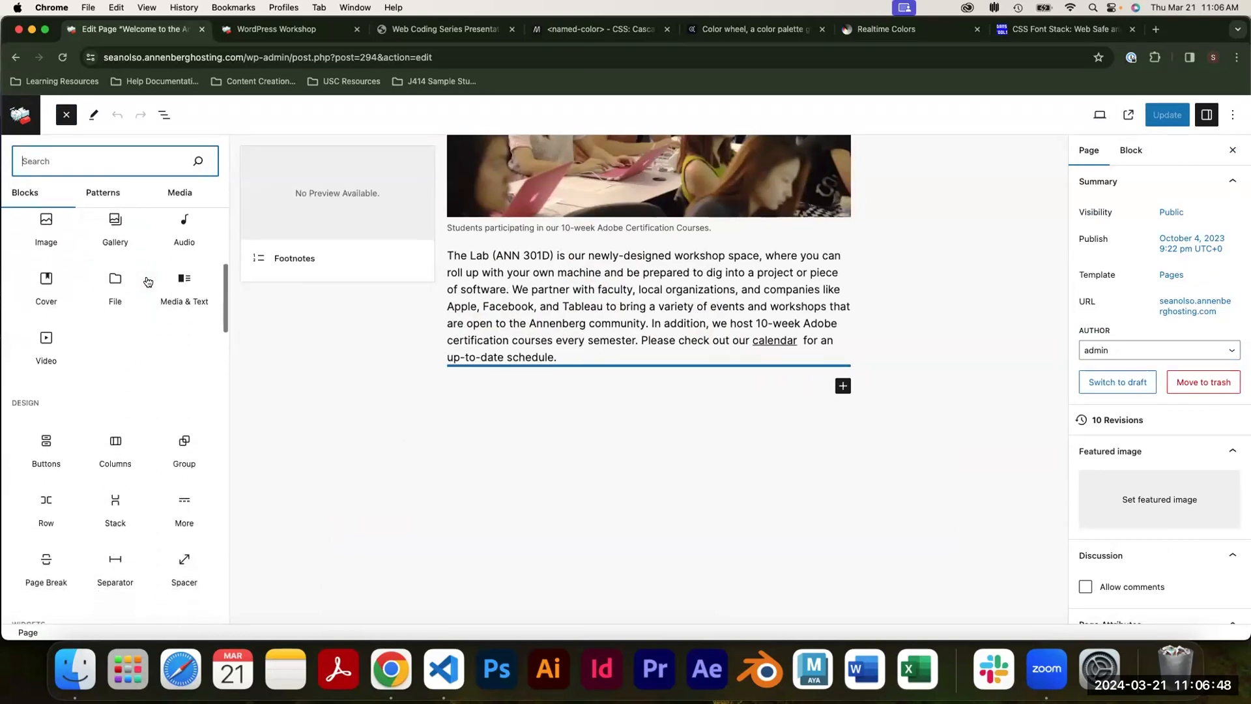
scroll(148, 281, "down", 8)
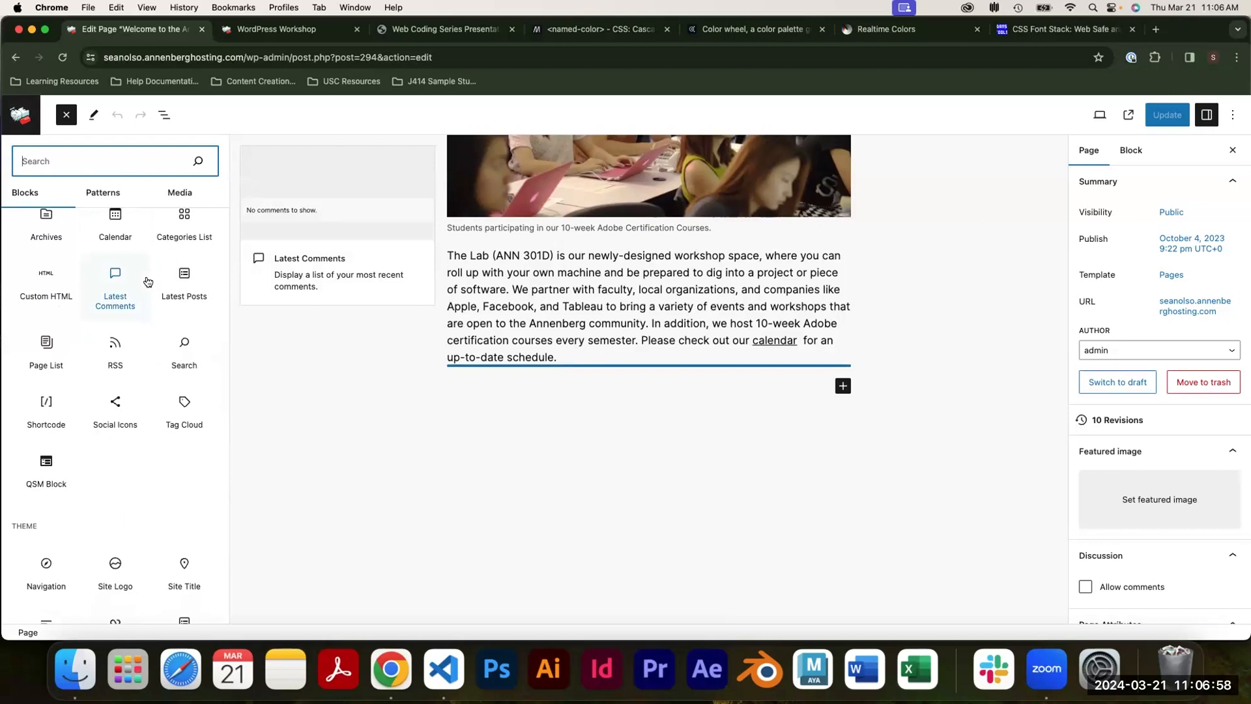
scroll(134, 312, "up", 2)
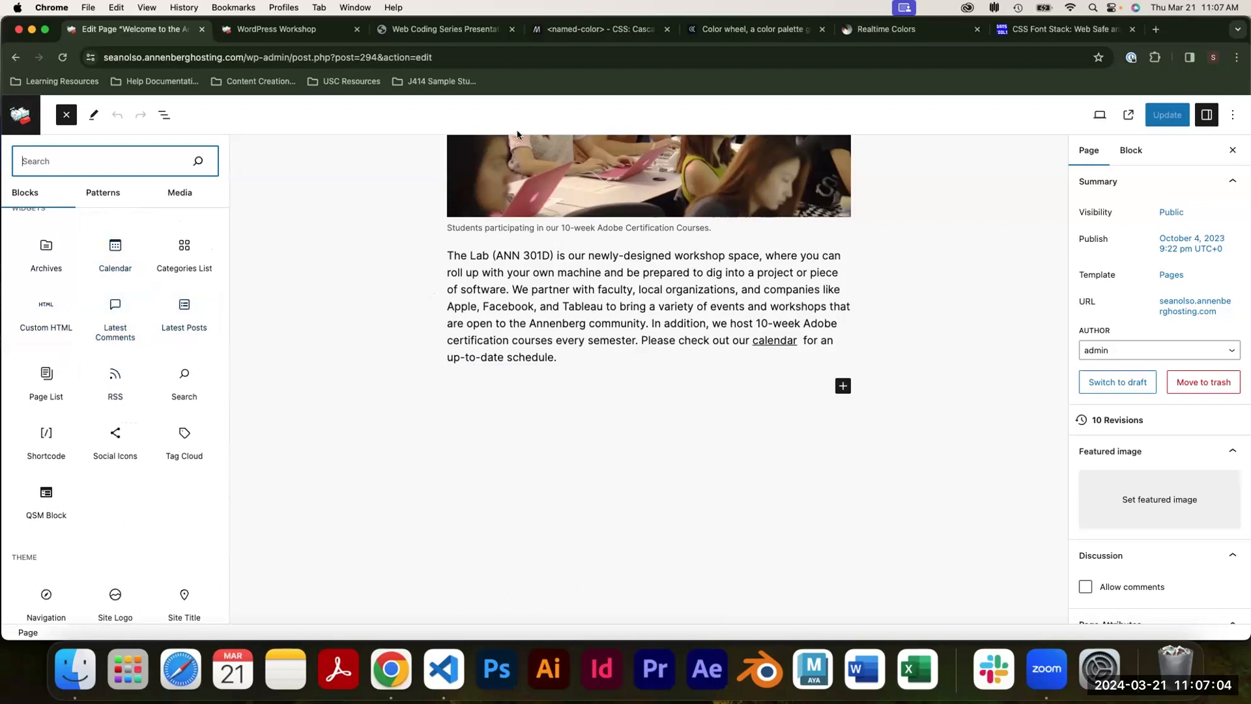
View the live WordPress Workshop home page from its header and navigation.
left_click(266, 32)
scroll(572, 363, "up", 10)
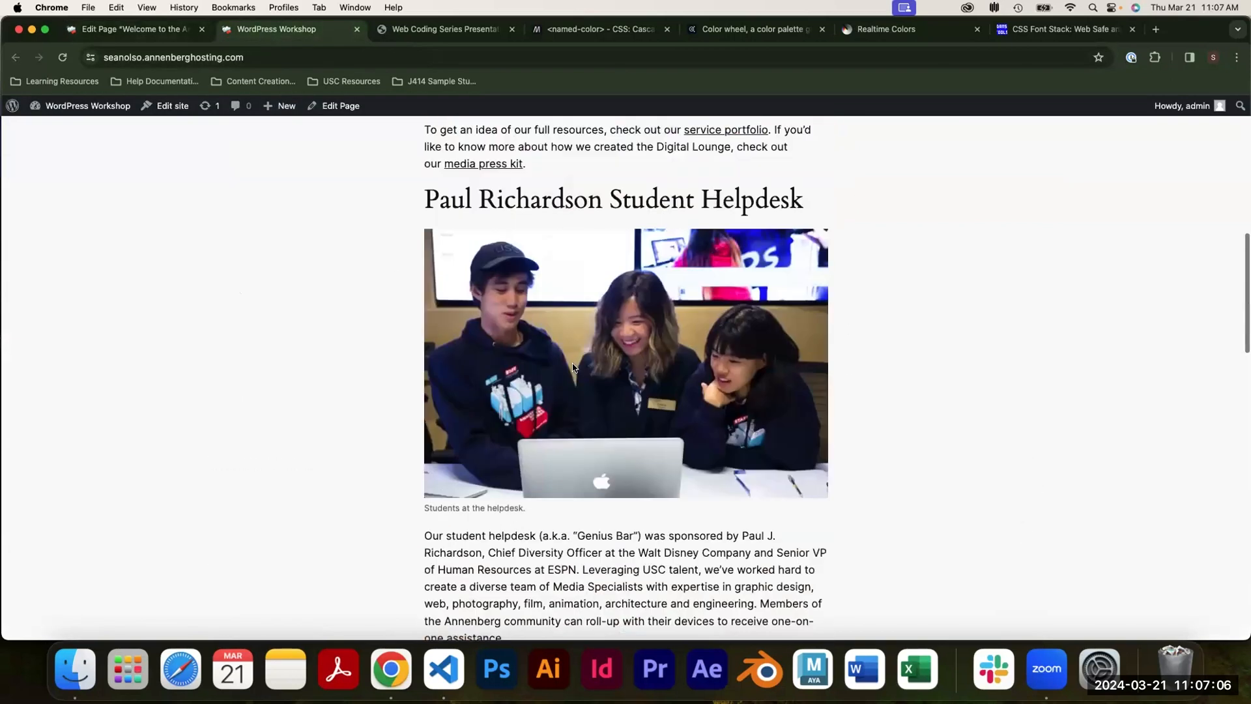
scroll(572, 364, "up", 4)
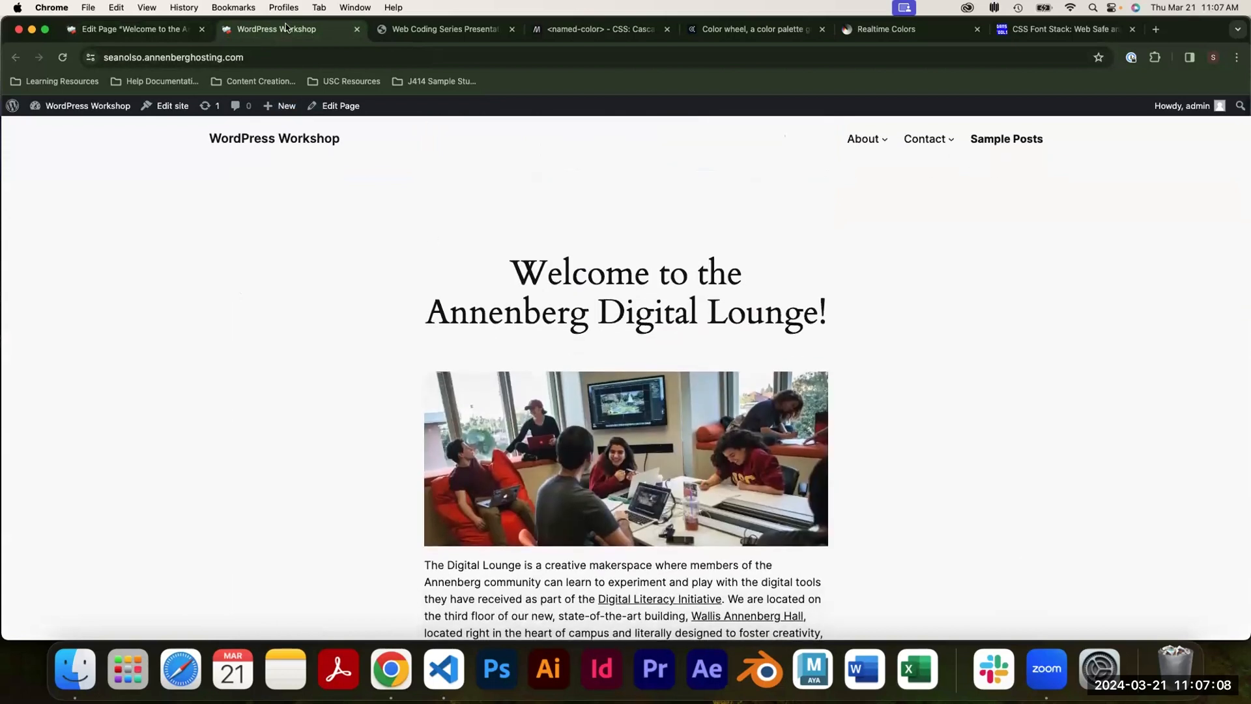
Return to the front page's editor and exit it to the list of all pages.
left_click(186, 26)
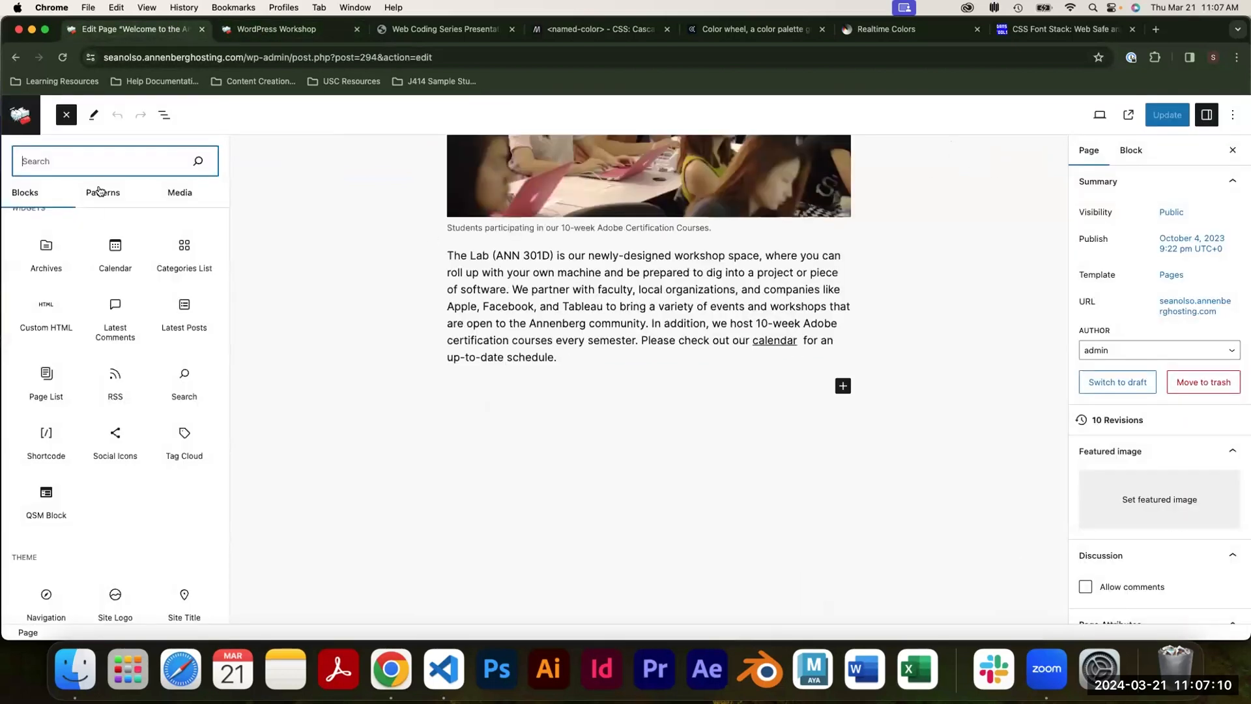
left_click(18, 117)
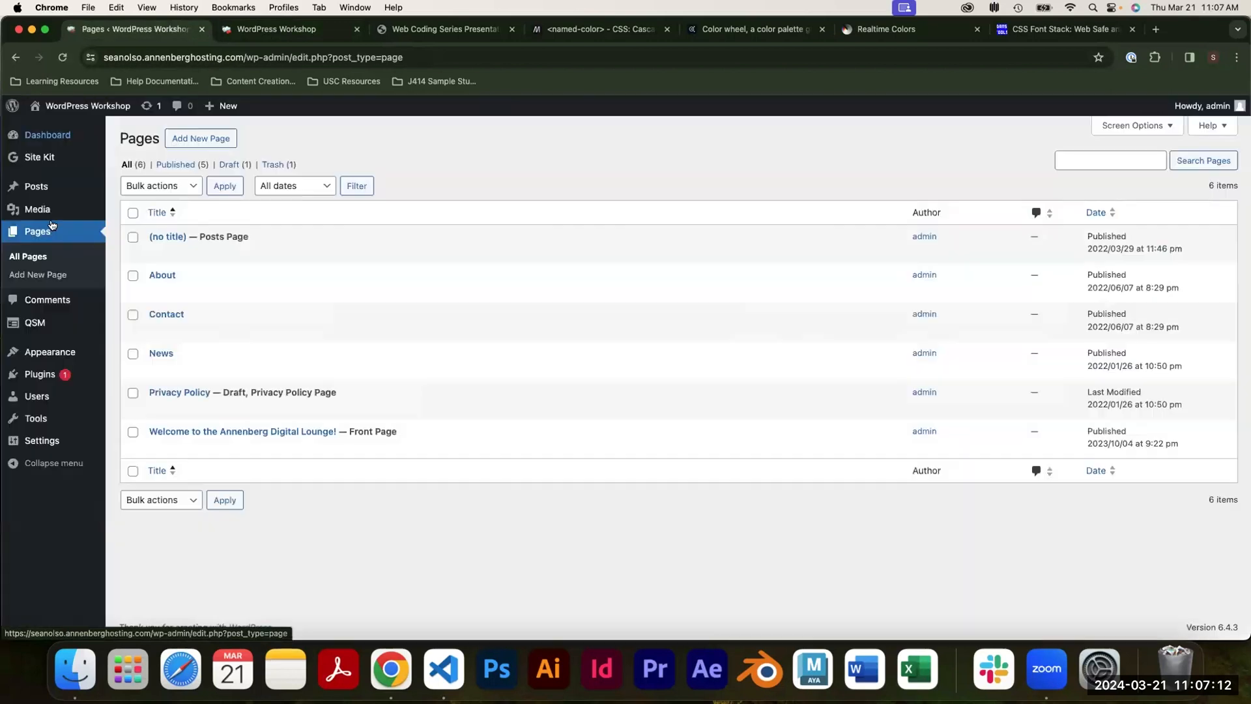
mouse_move(89, 109)
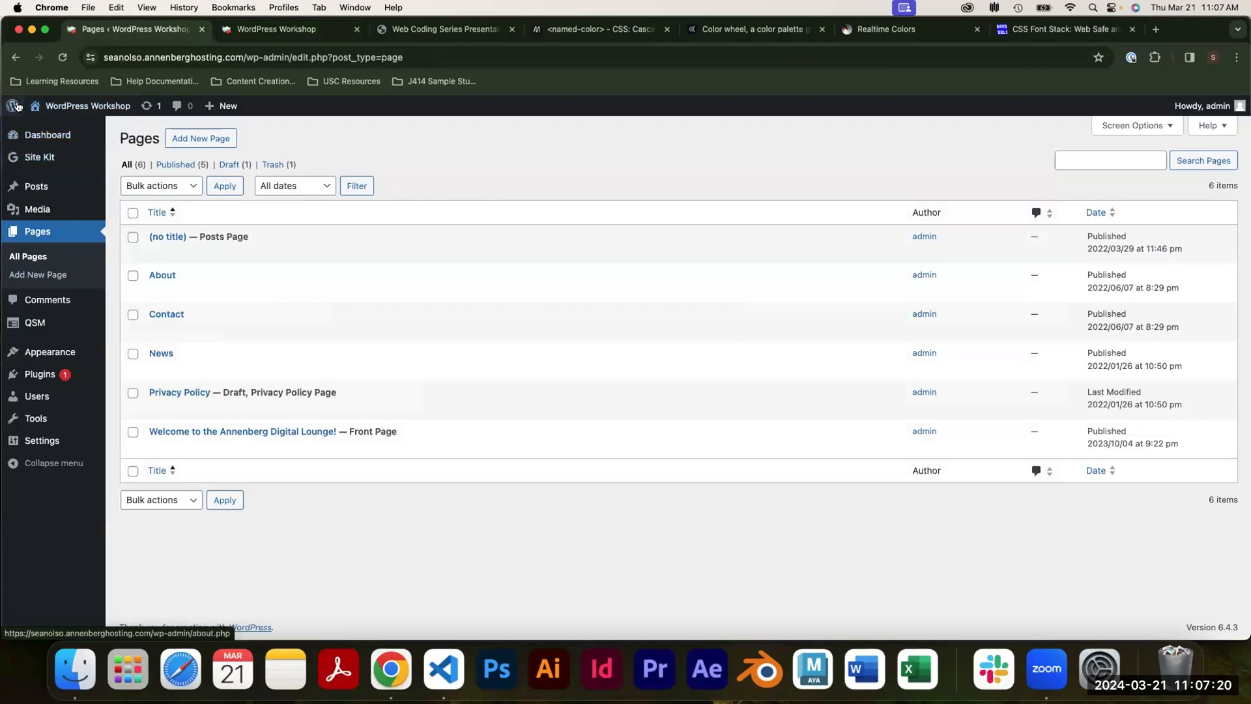
mouse_move(12, 106)
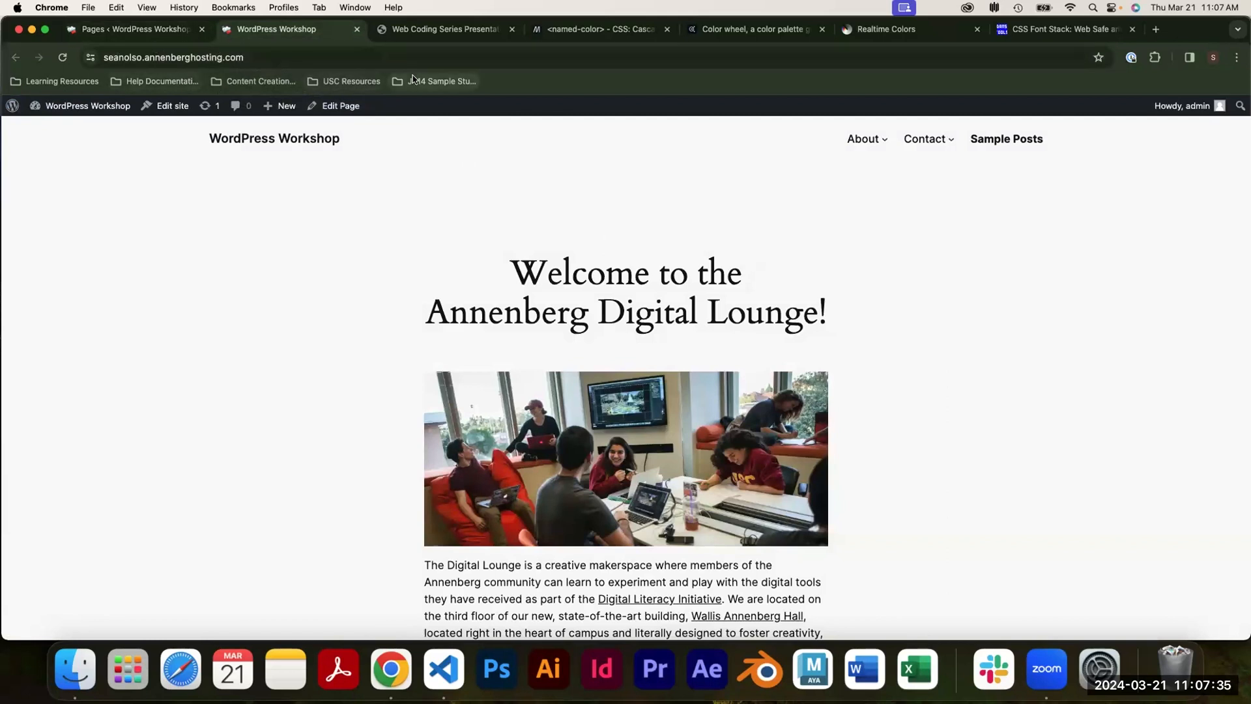
Open the front page for editing and compare its content in the block editor with the live home page.
scroll(611, 263, "down", 5)
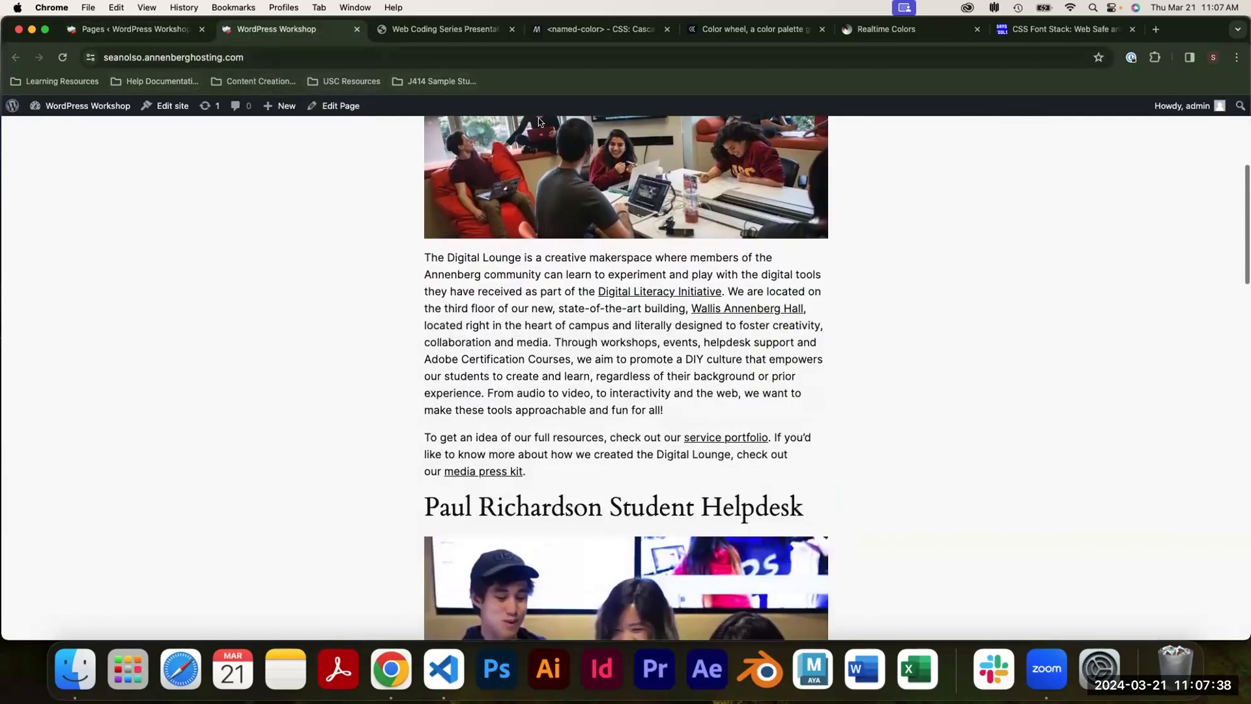
left_click(139, 30)
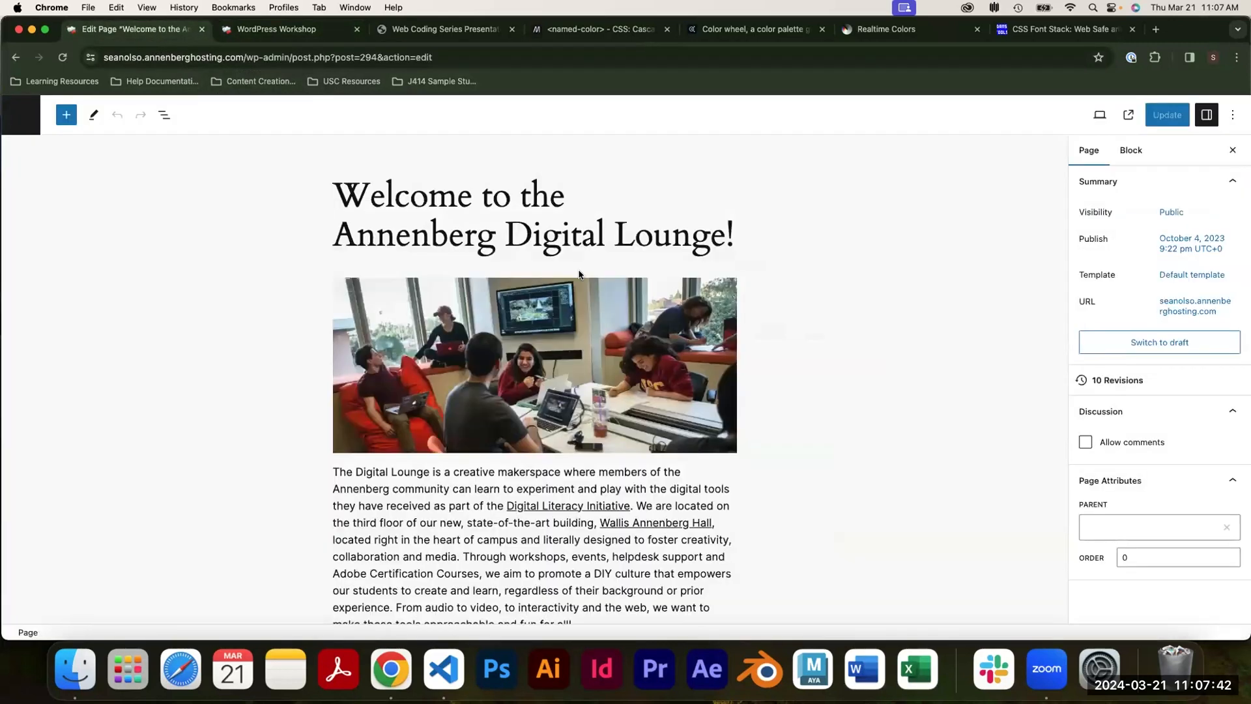
scroll(619, 352, "down", 15)
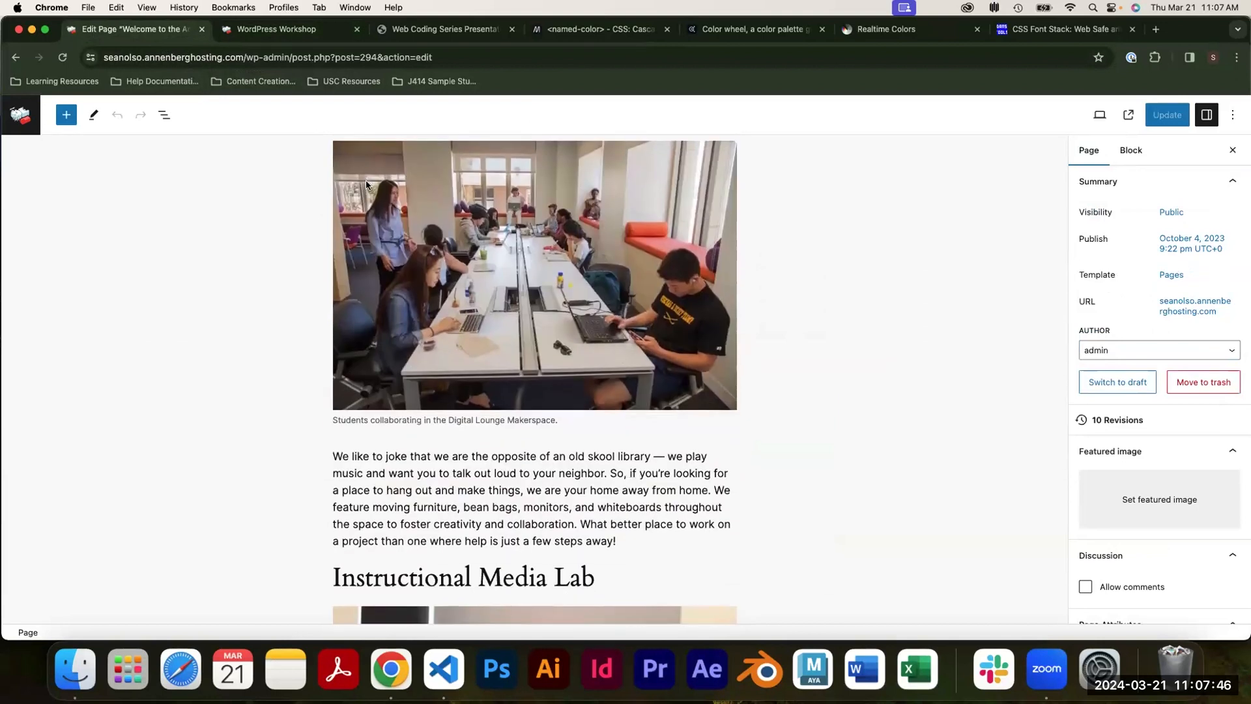
left_click(251, 34)
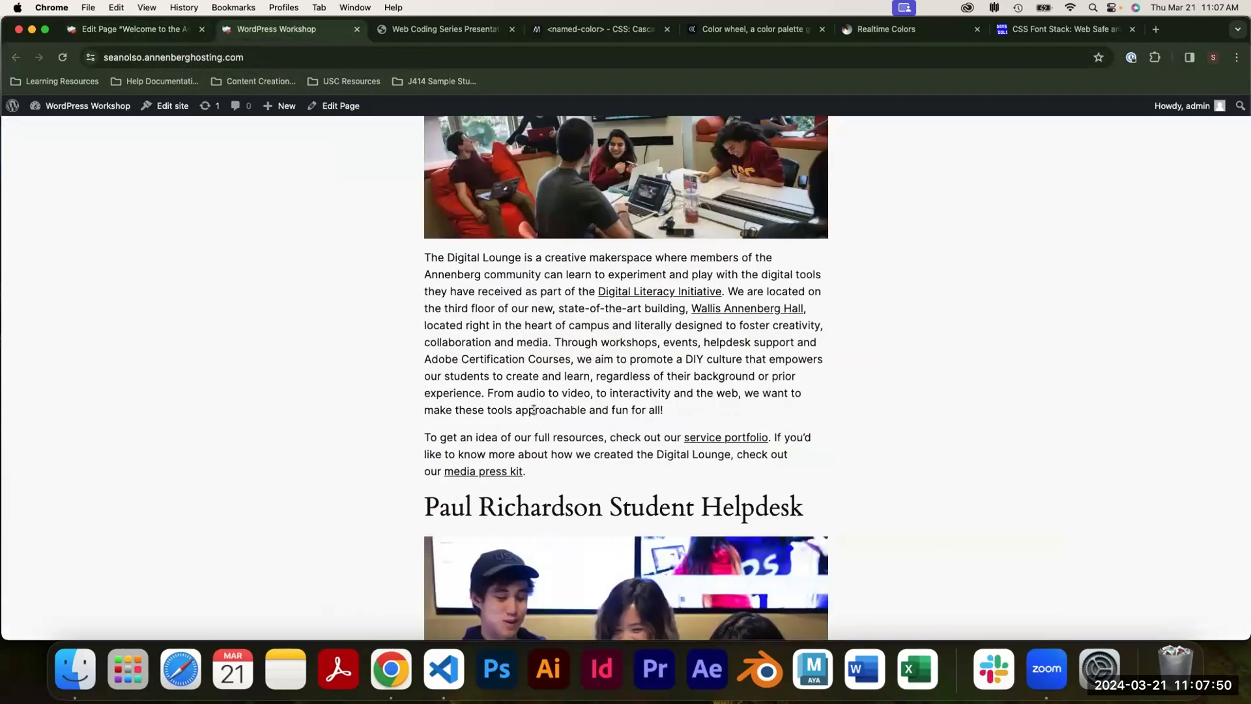
scroll(533, 410, "up", 5)
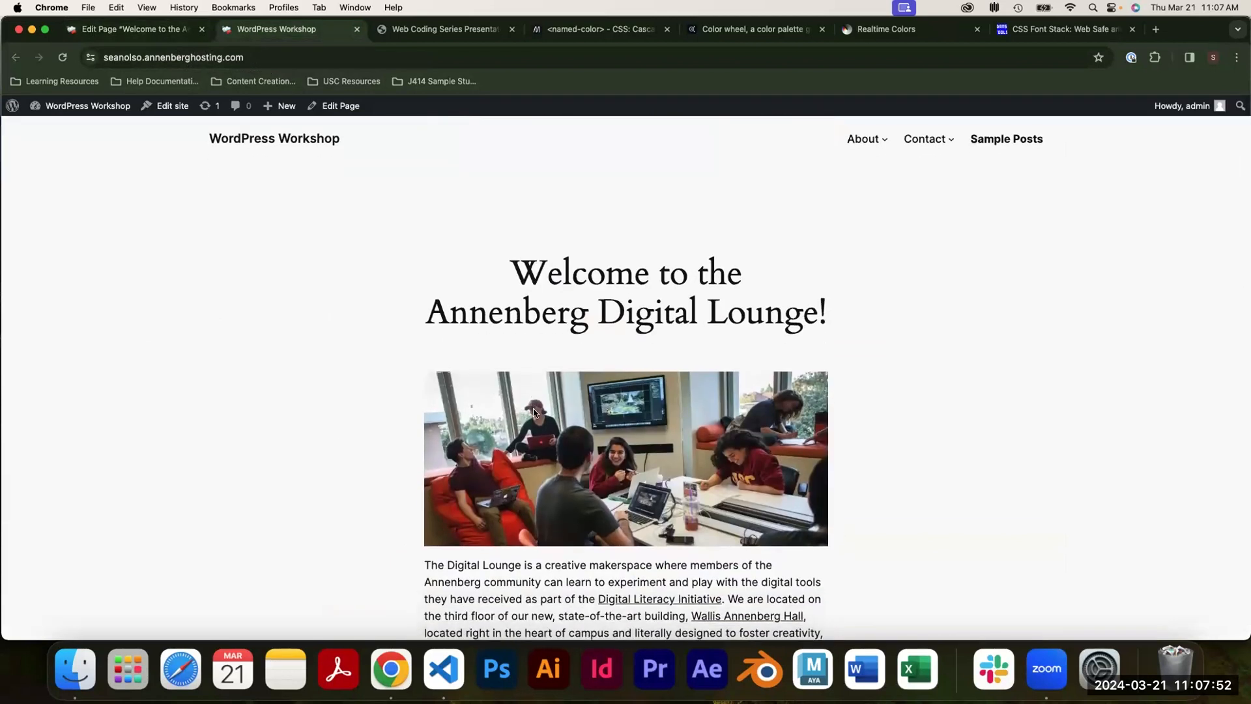
scroll(533, 412, "down", 3)
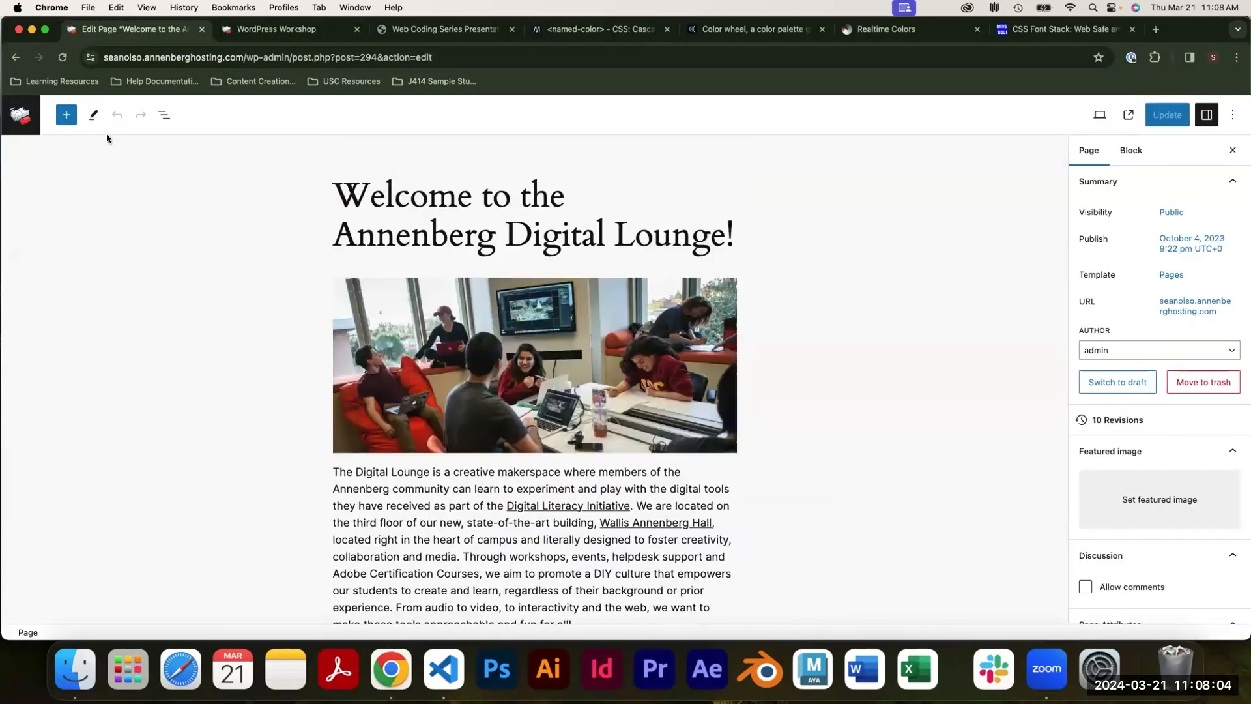
Exit the front page's editor and open the site's Reading settings.
left_click(25, 110)
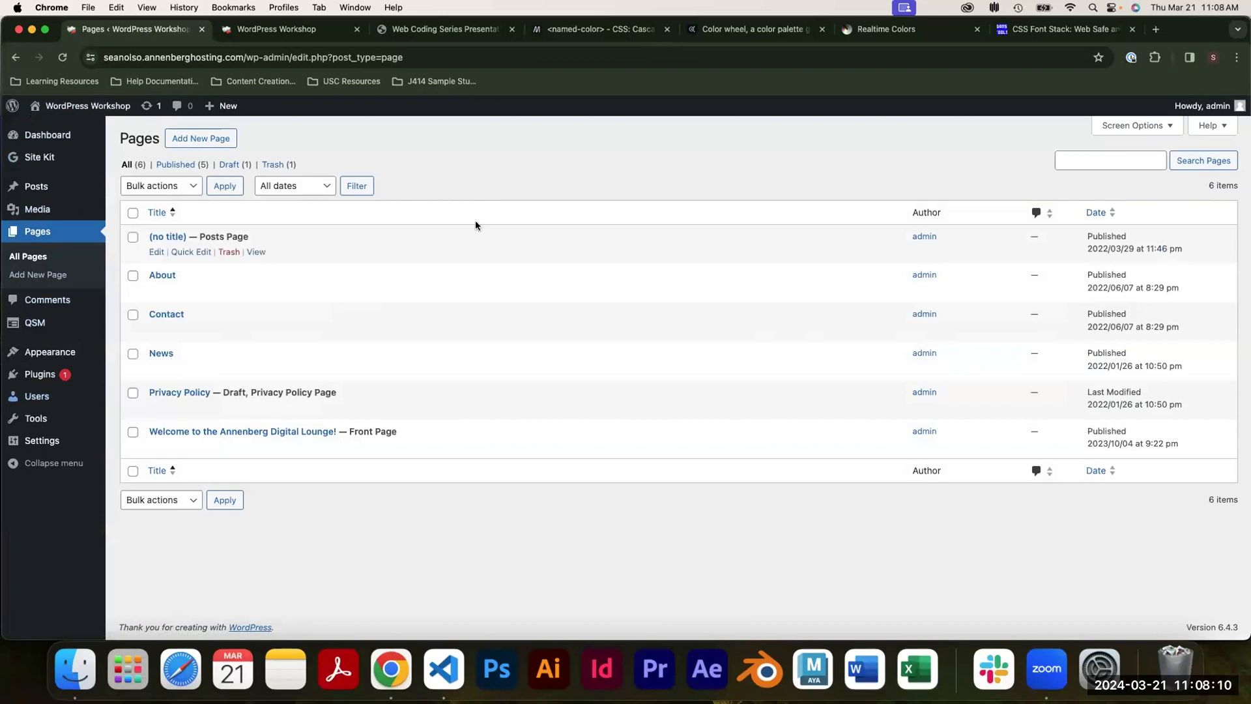
mouse_move(46, 443)
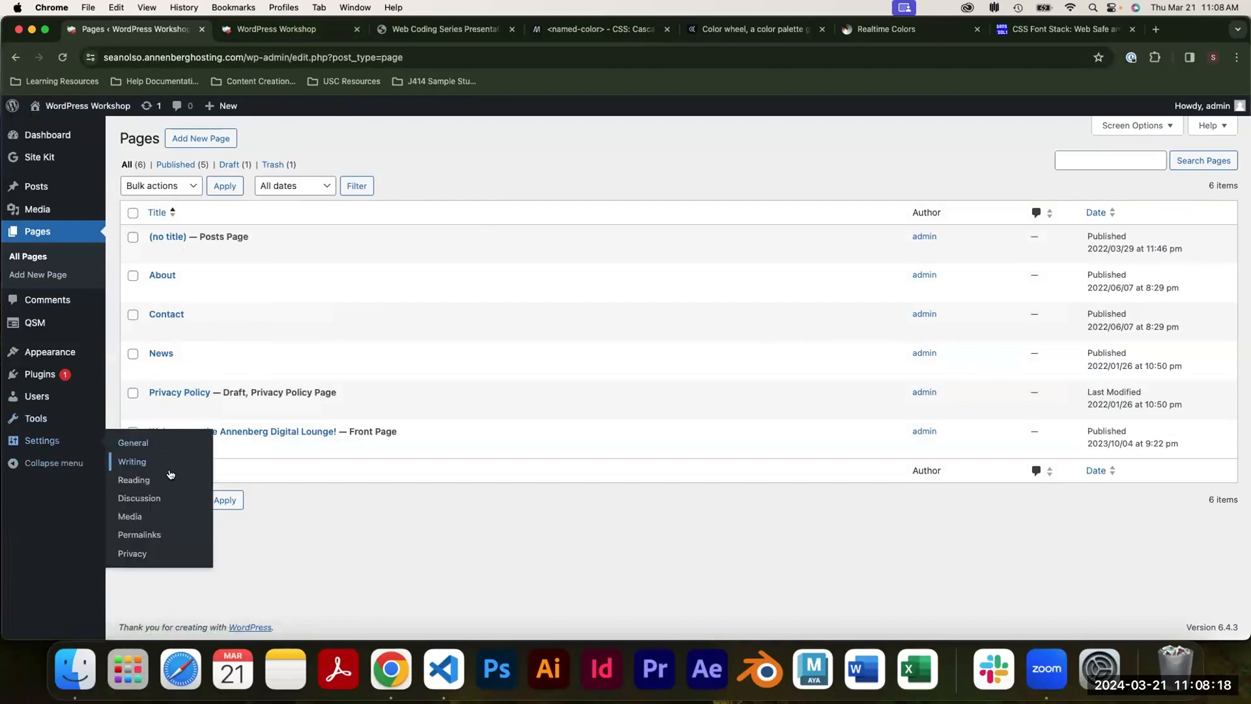
left_click(135, 480)
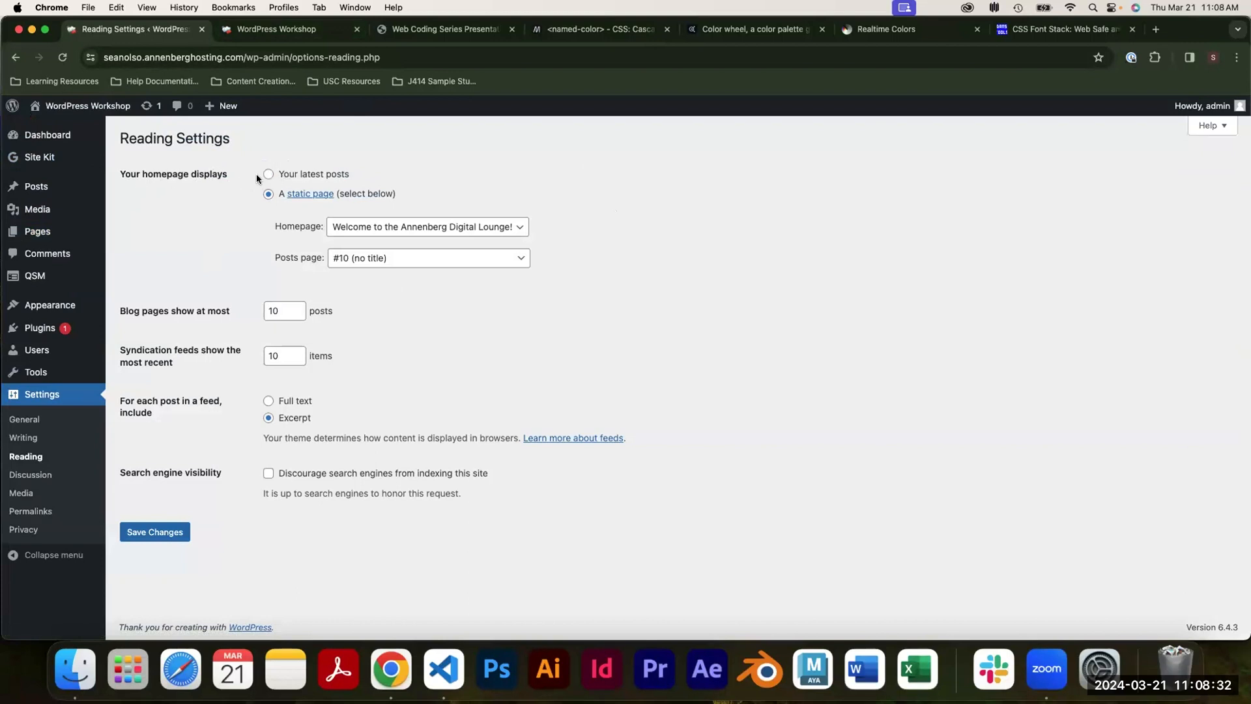
Review which pages can serve as the static homepage and look at the live home page.
mouse_move(45, 188)
mouse_move(40, 231)
left_click(377, 232)
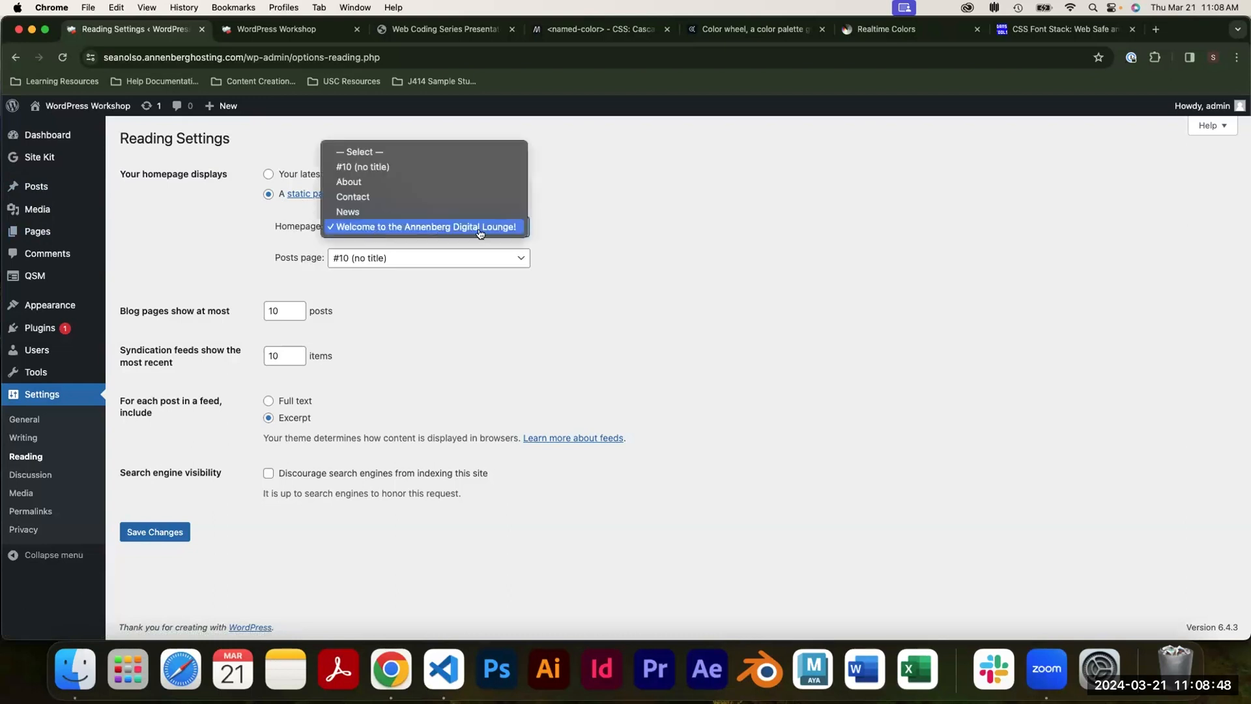
left_click(583, 243)
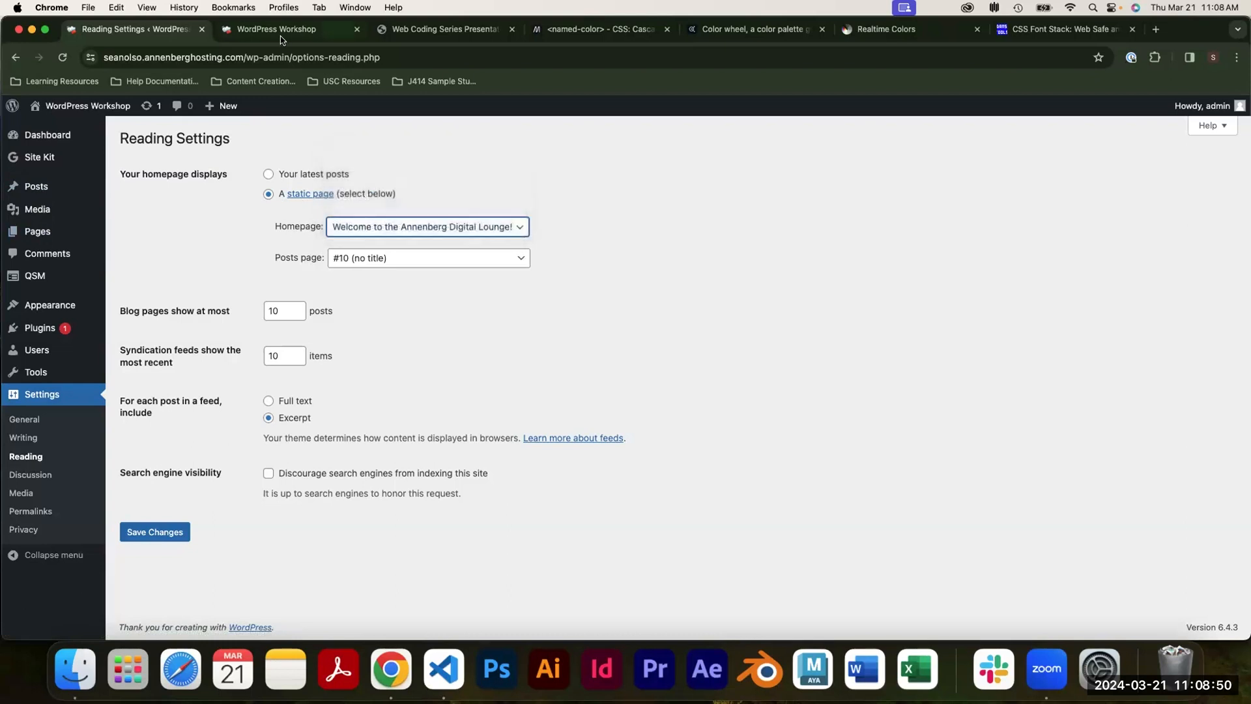
left_click(264, 30)
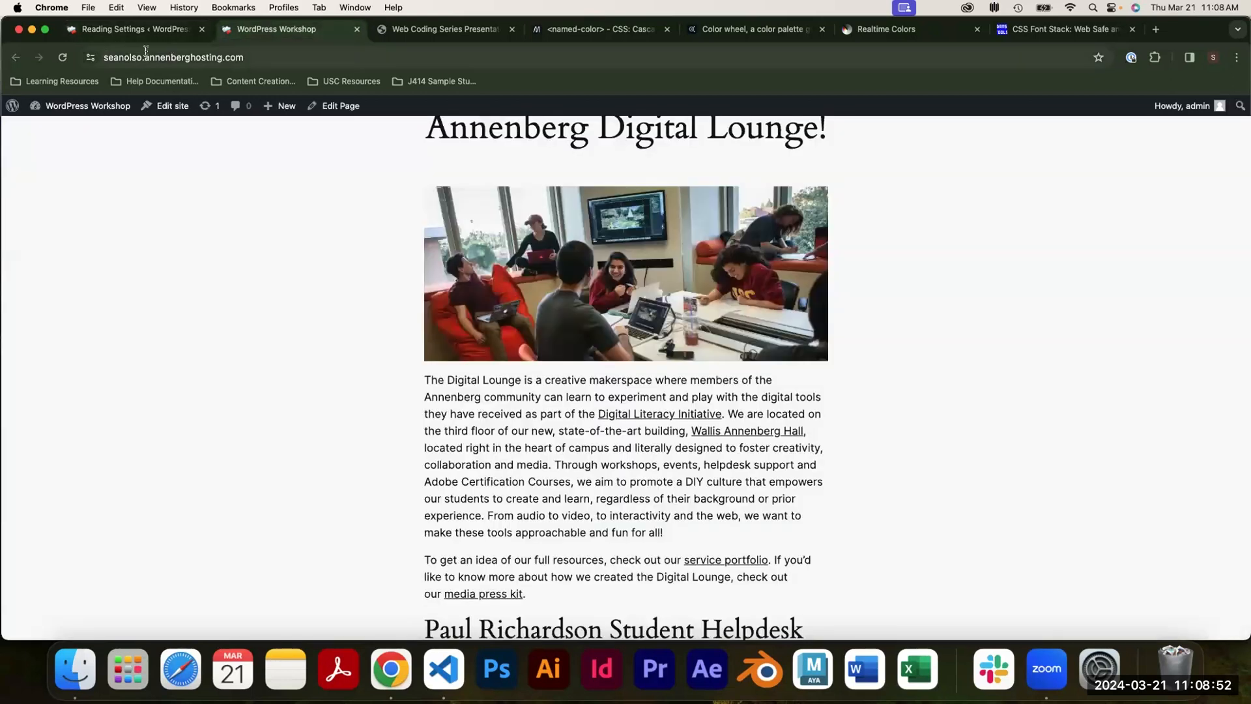
scroll(547, 375, "up", 5)
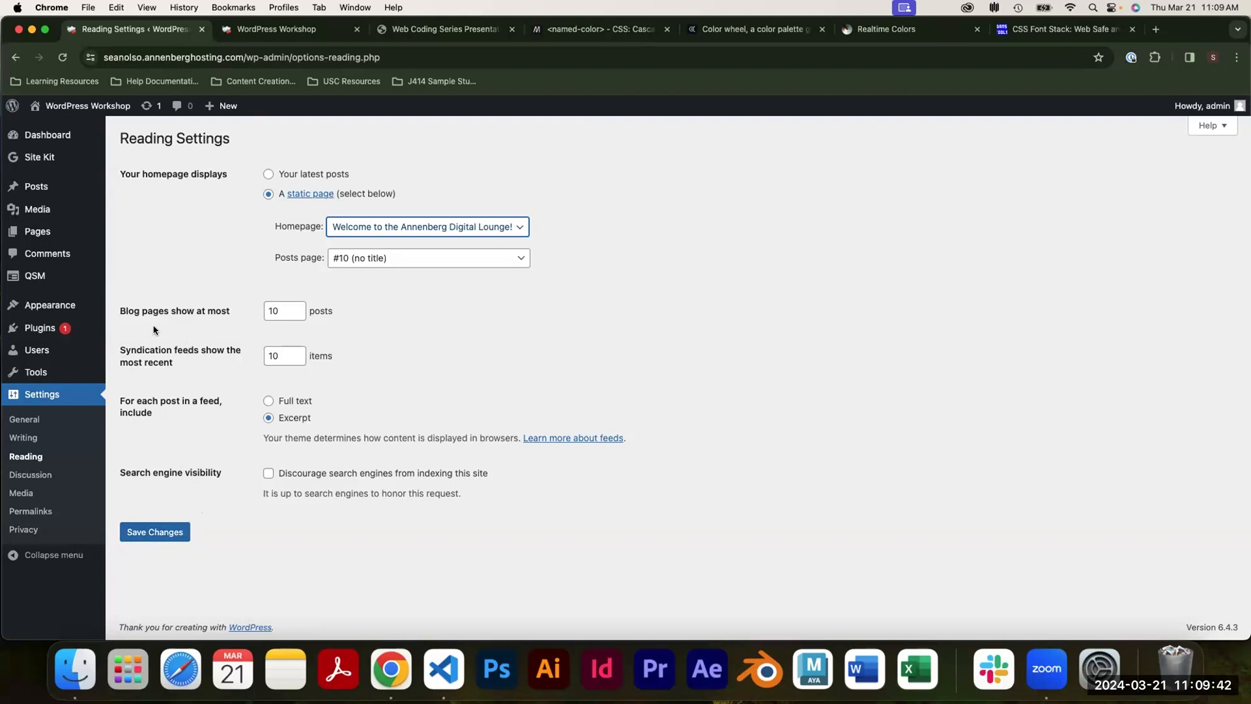
View the installed themes and look over the popular themes available for adding to the site.
mouse_move(70, 313)
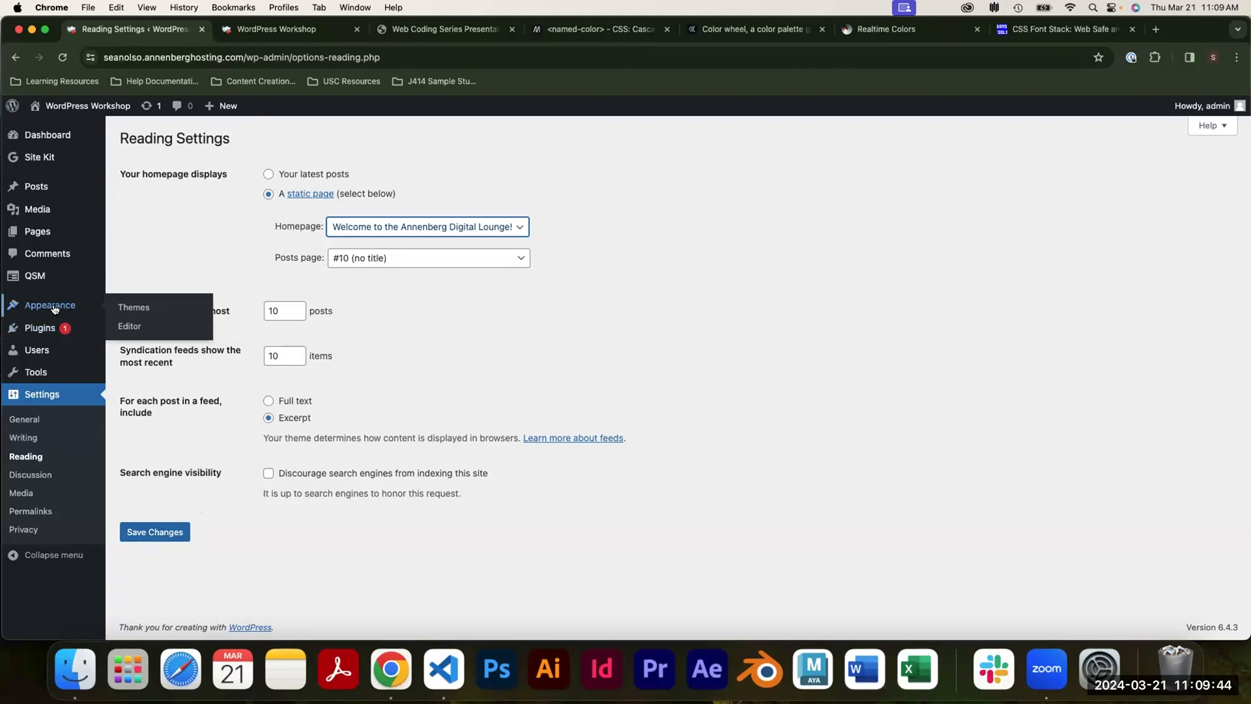
left_click(136, 307)
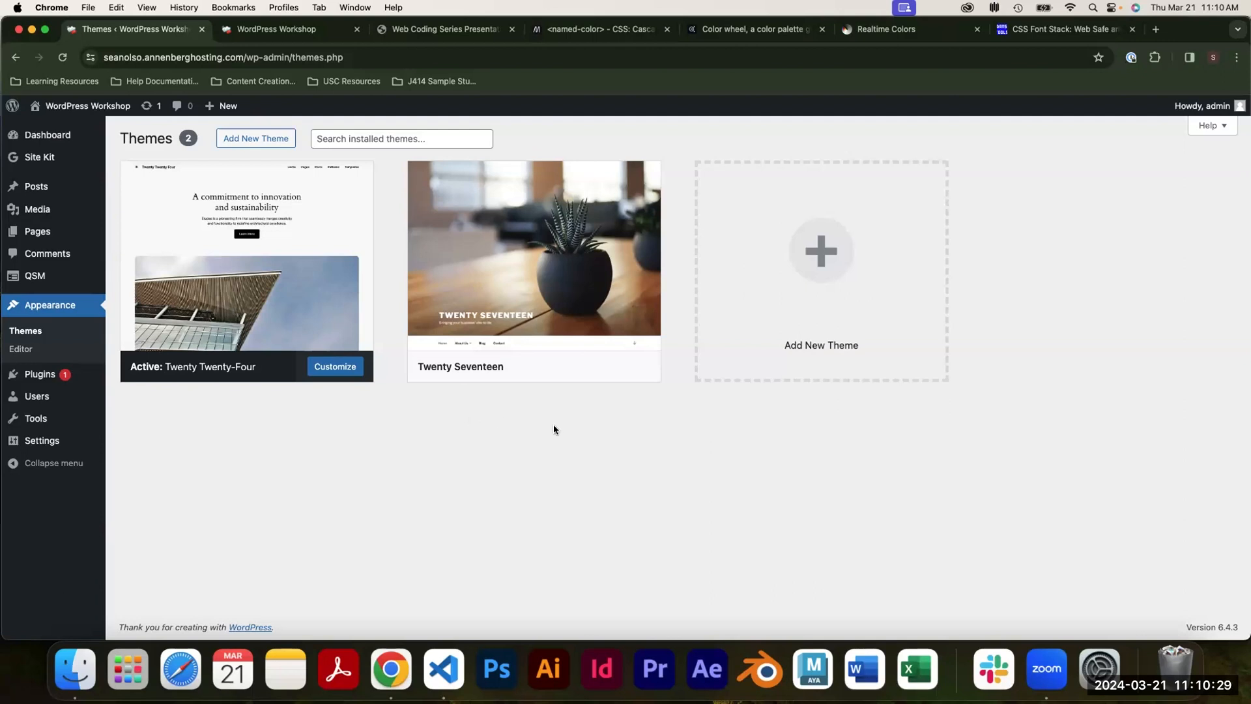
left_click(843, 302)
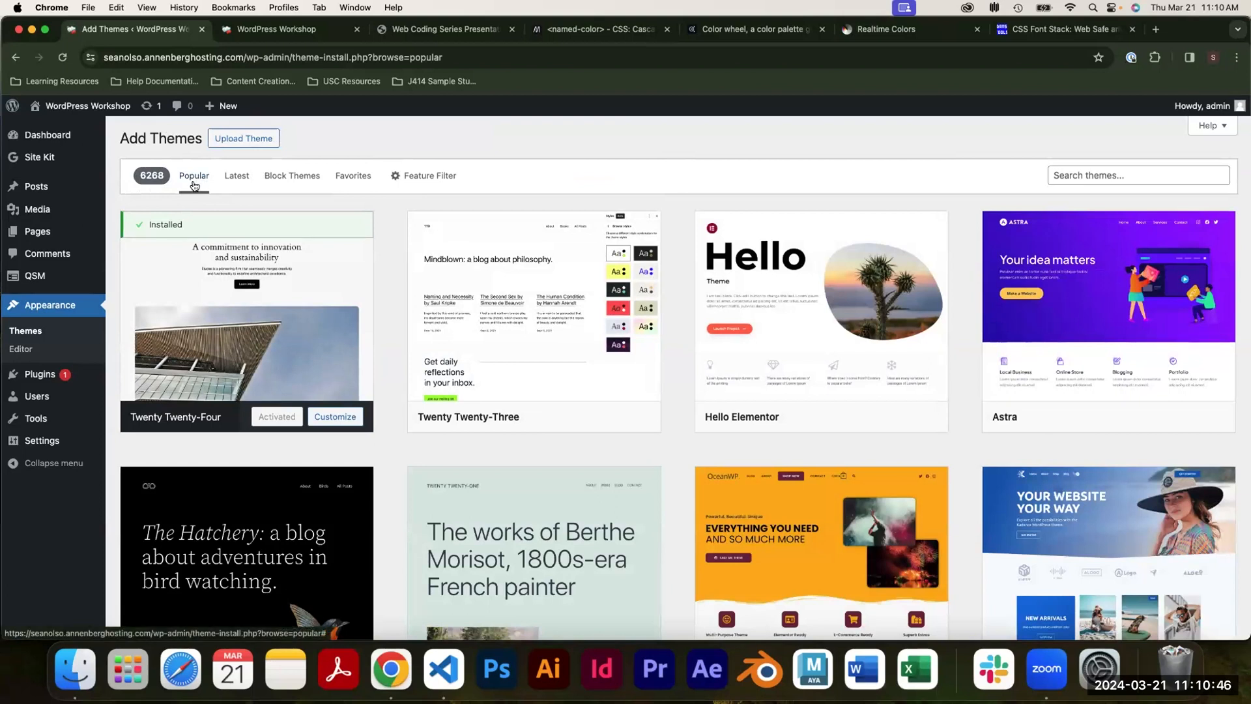
mouse_move(516, 313)
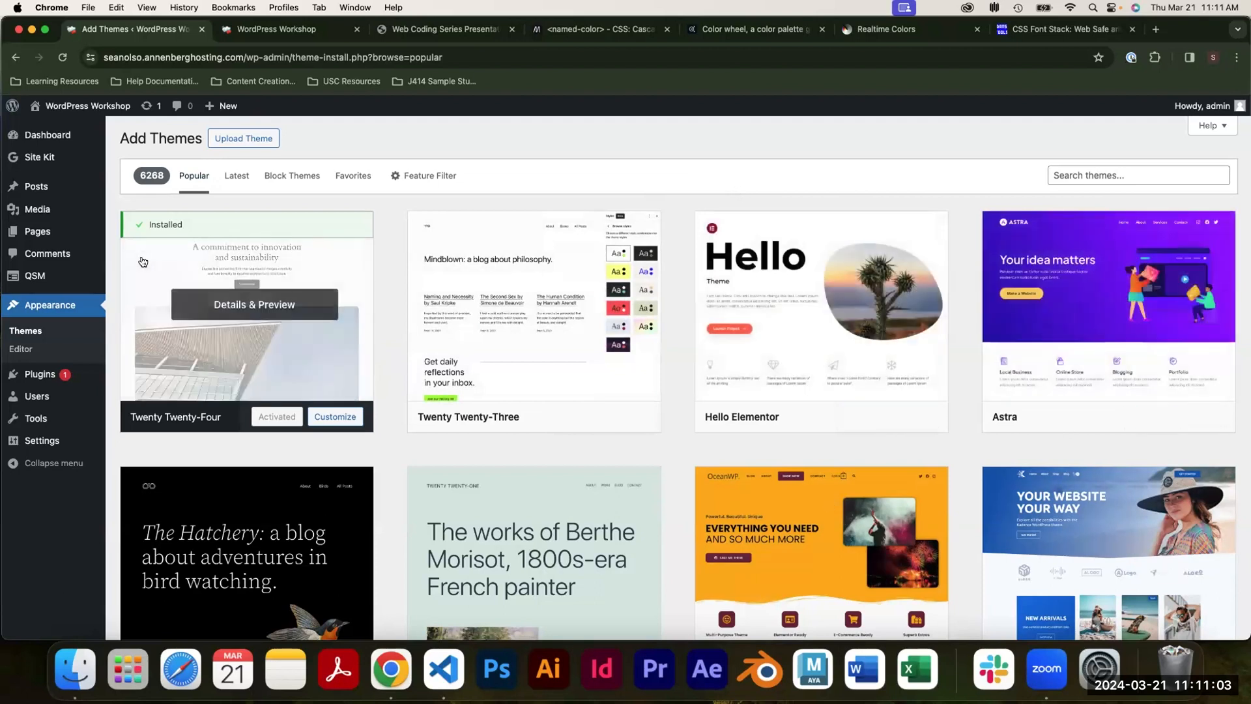
mouse_move(43, 233)
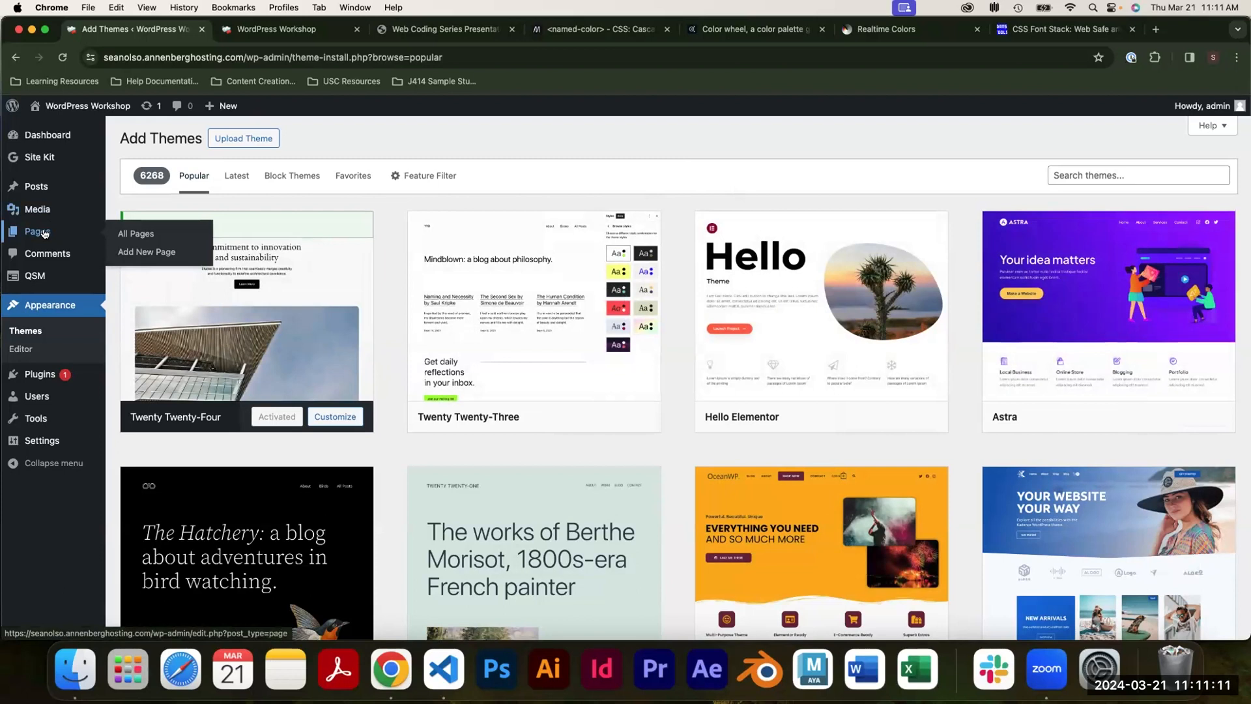
left_click(258, 41)
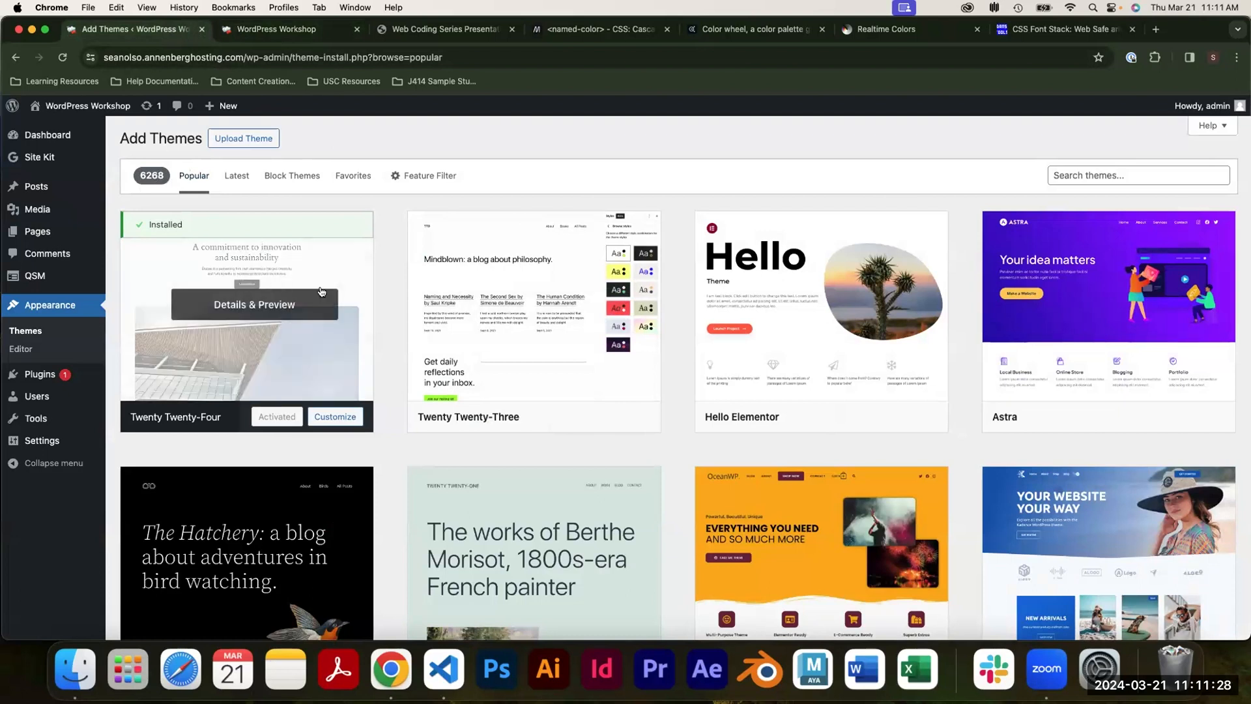
Examine the theme feature filters, select Custom Colors, and check the live home page for comparison.
left_click(440, 177)
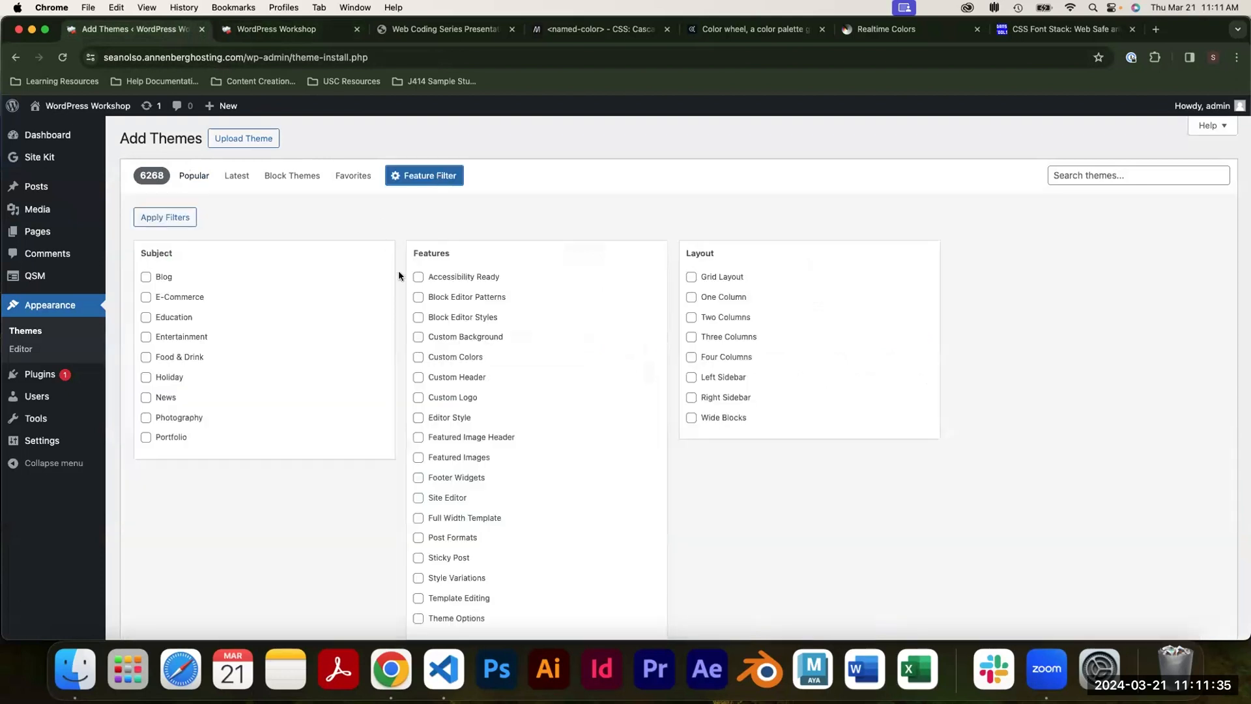
scroll(409, 285, "down", 1)
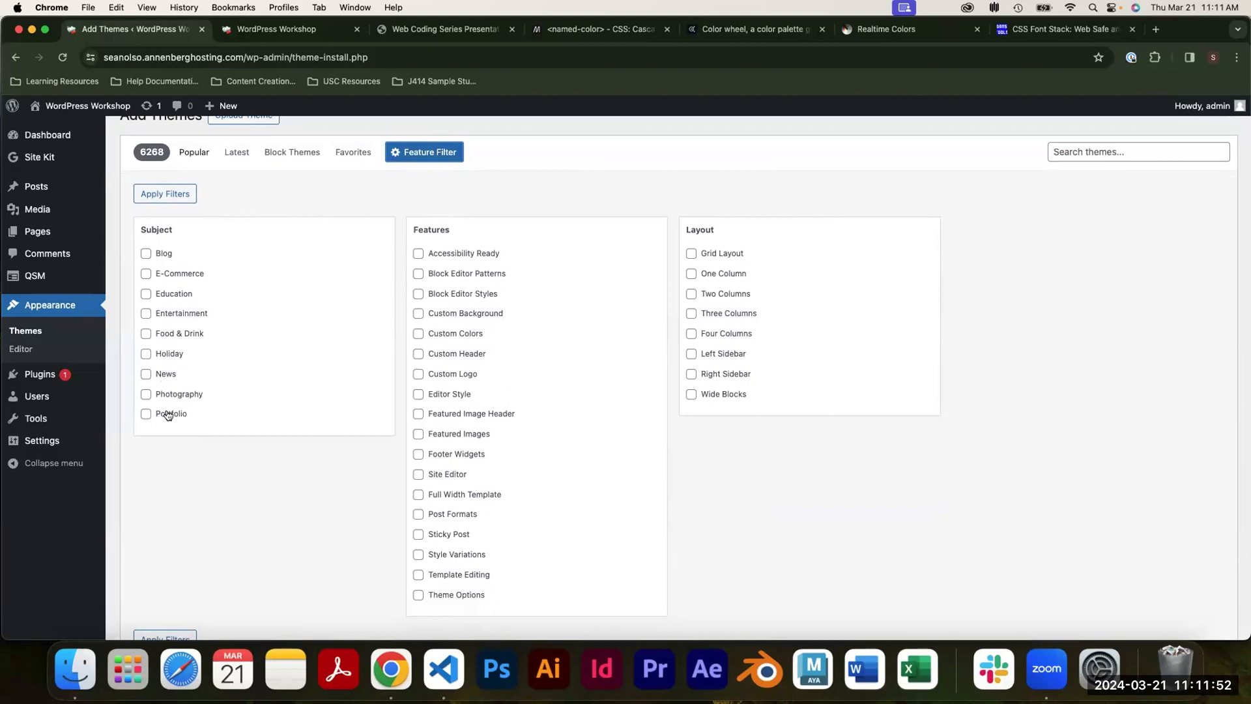
left_click(419, 335)
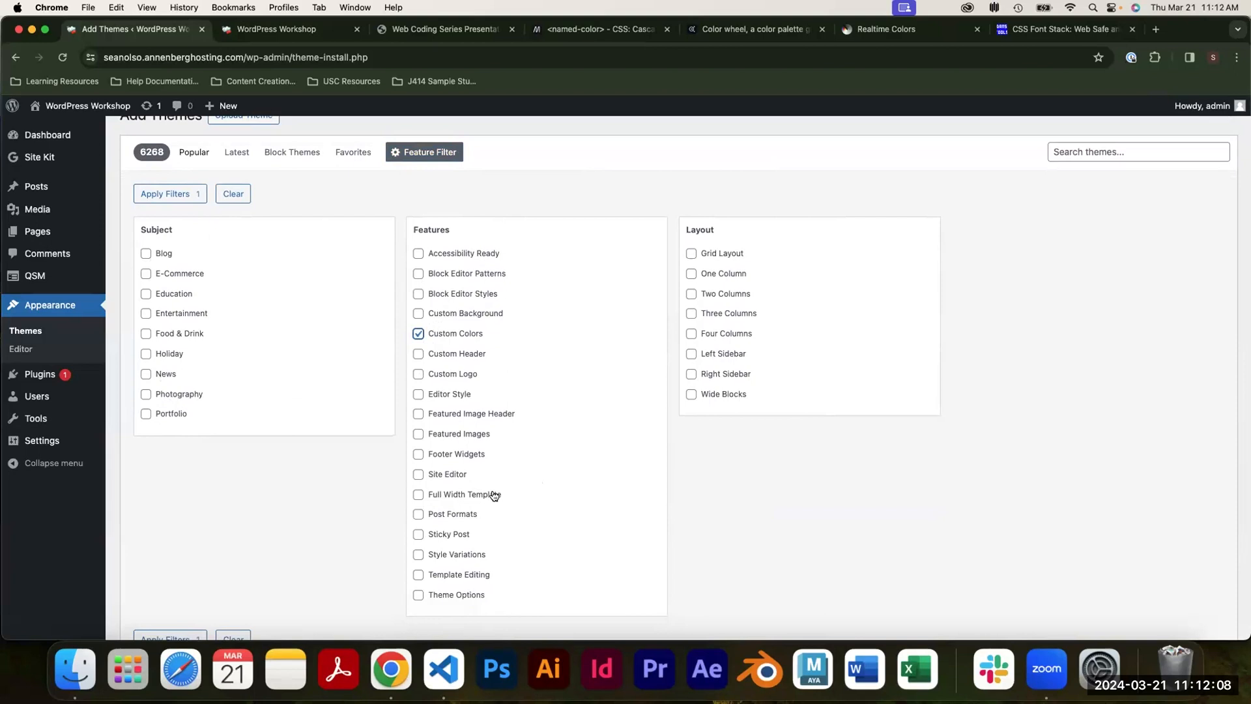
left_click(283, 34)
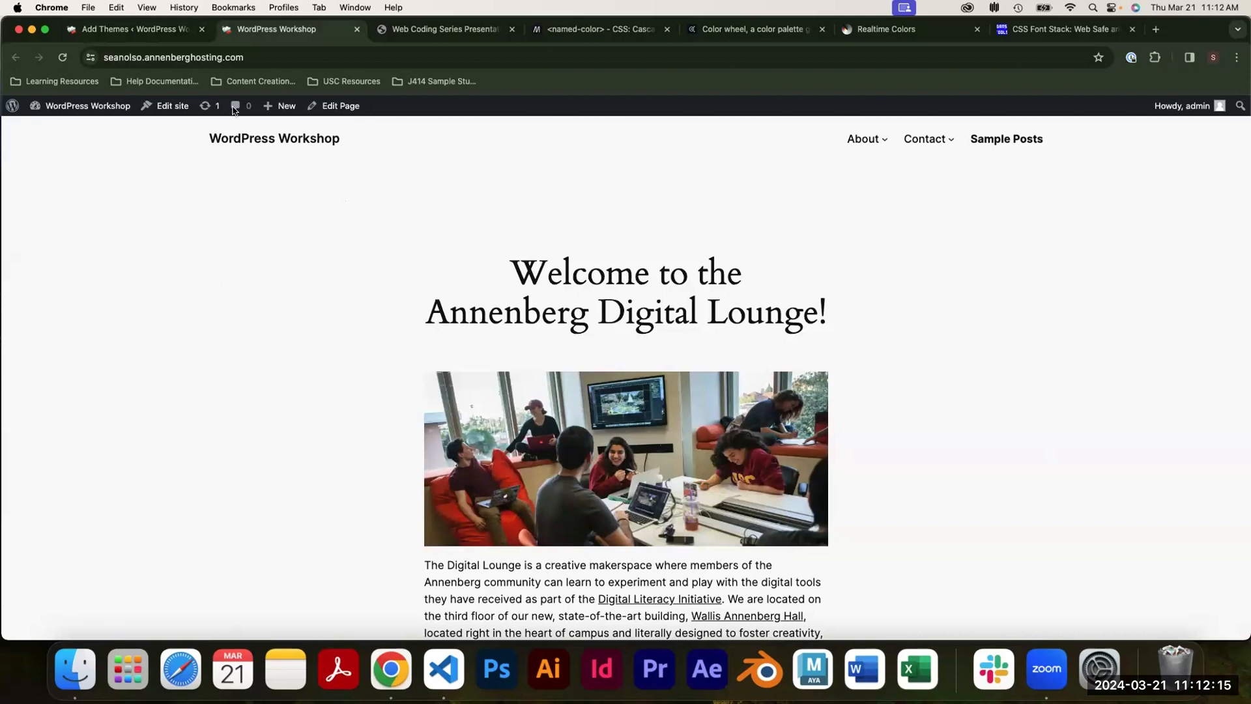
left_click(130, 29)
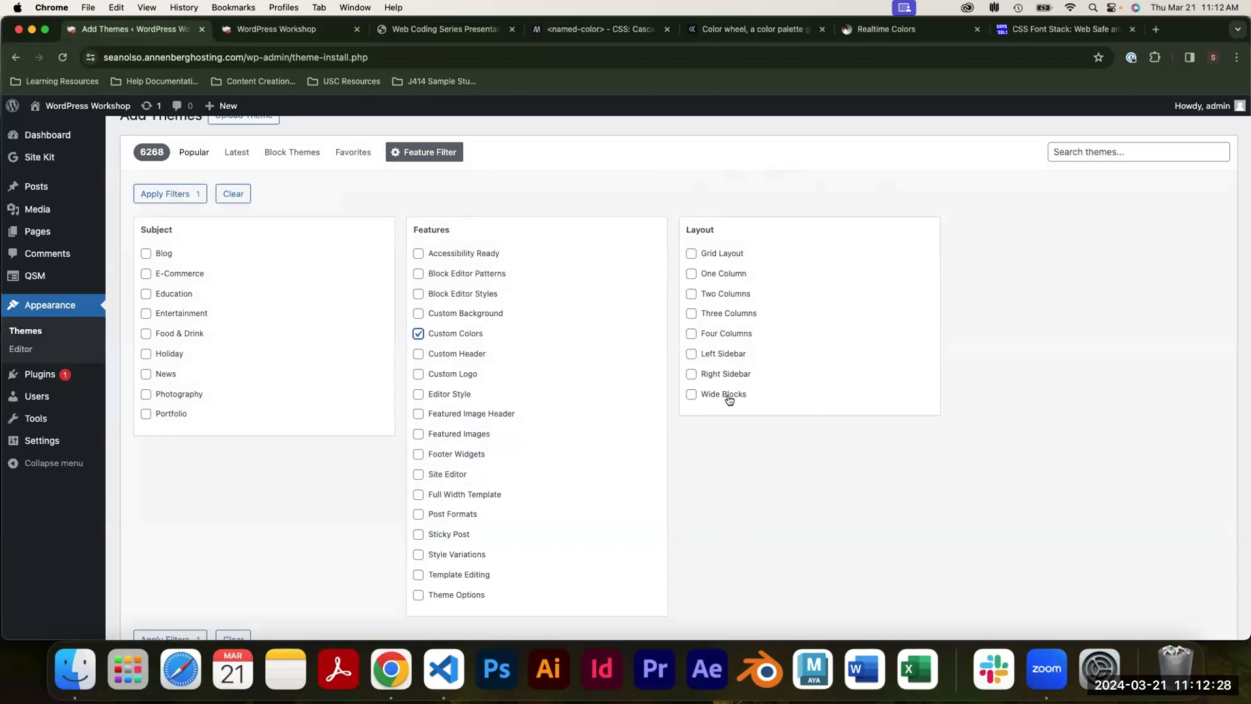
Add Theme Options, Featured Images and the One Column layout to the theme filters and apply them.
scroll(729, 400, "down", 3)
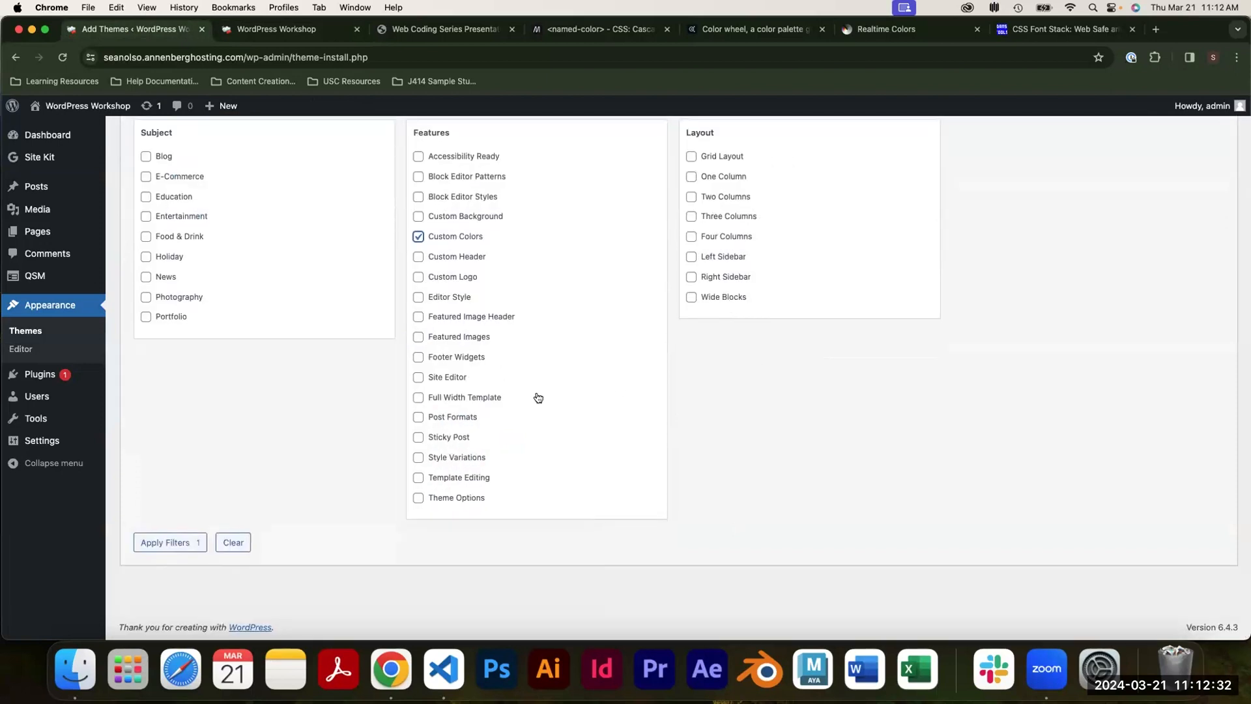
left_click(463, 504)
left_click(444, 335)
left_click(718, 176)
left_click(180, 550)
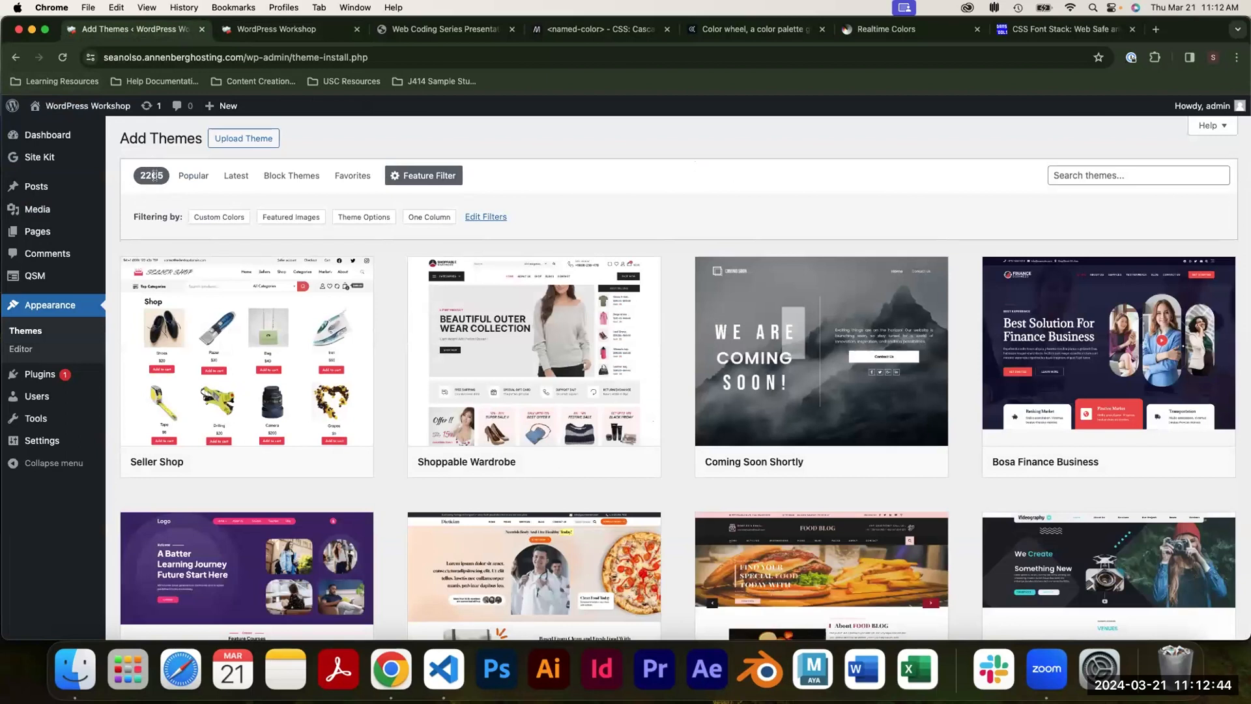
Browse the filtered themes, preview the Barbel theme's details and demo, and close the preview.
scroll(553, 391, "down", 7)
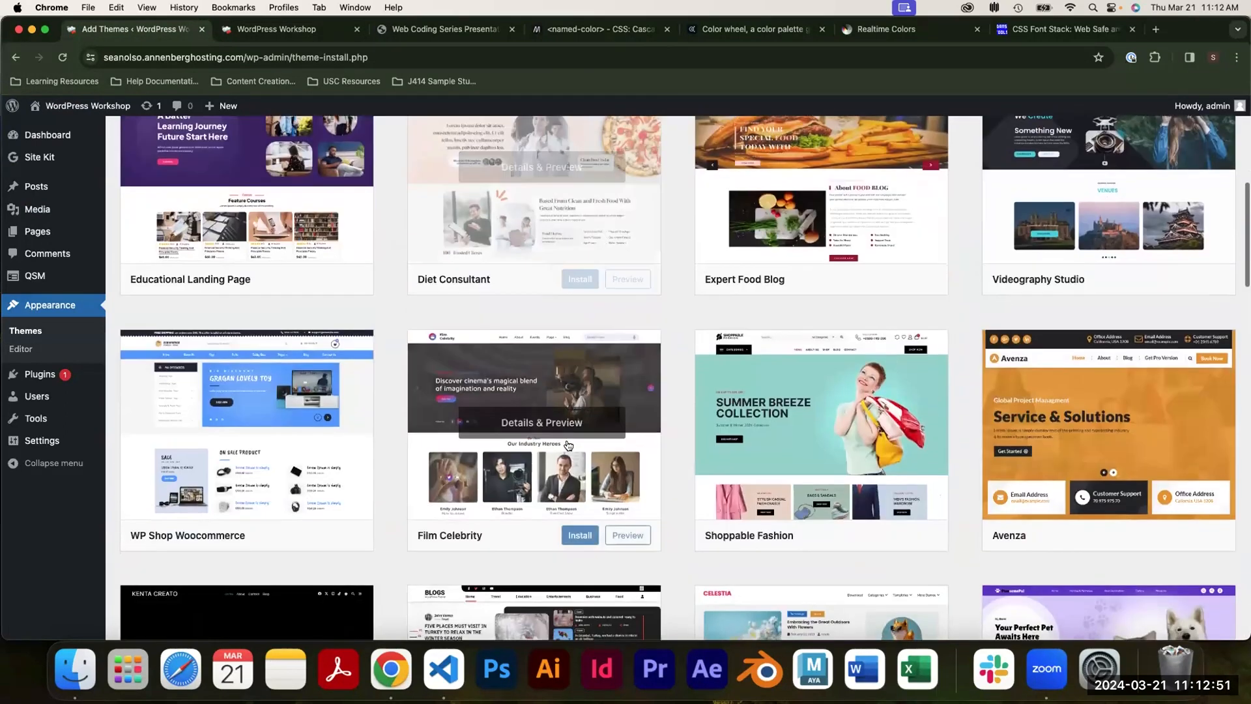
scroll(567, 445, "down", 3)
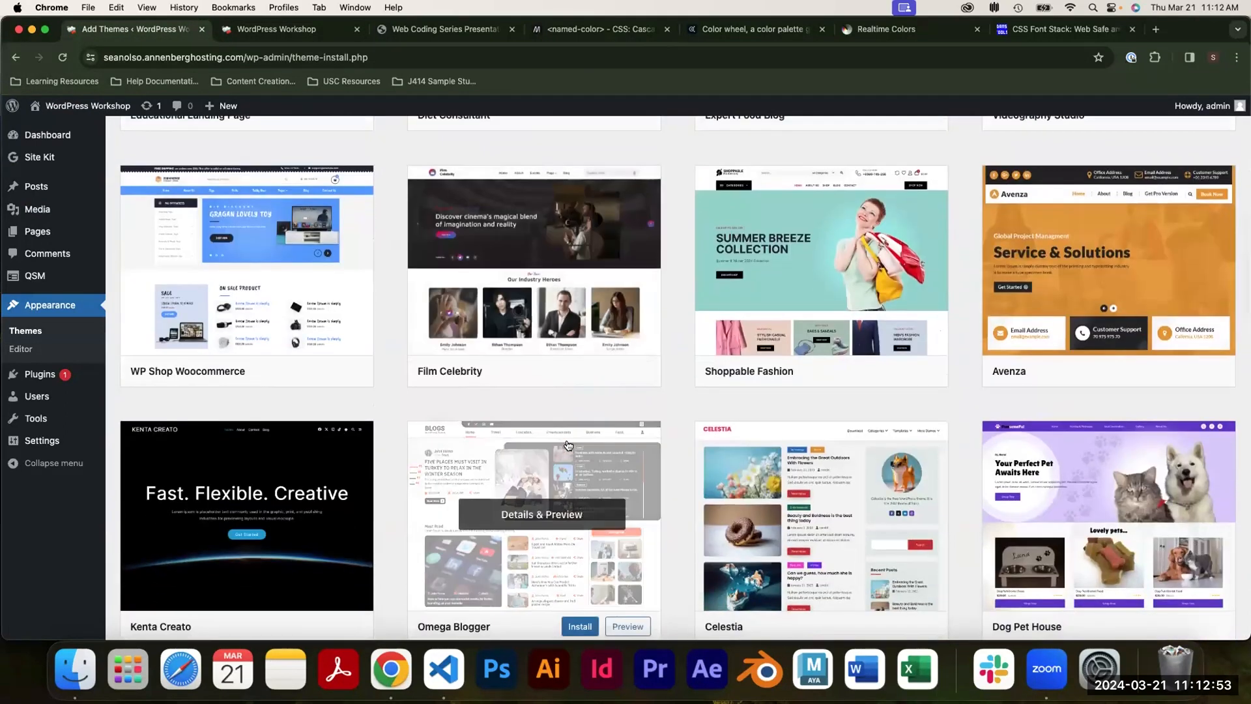
scroll(567, 445, "down", 5)
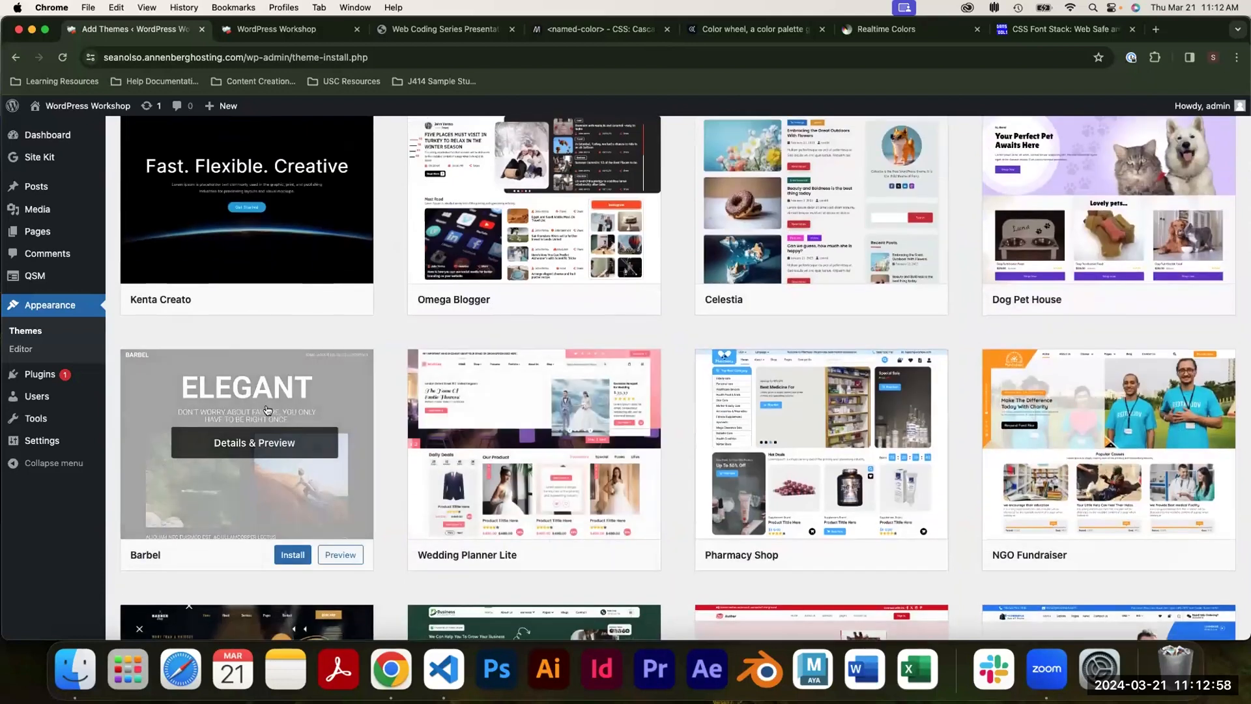
left_click(251, 456)
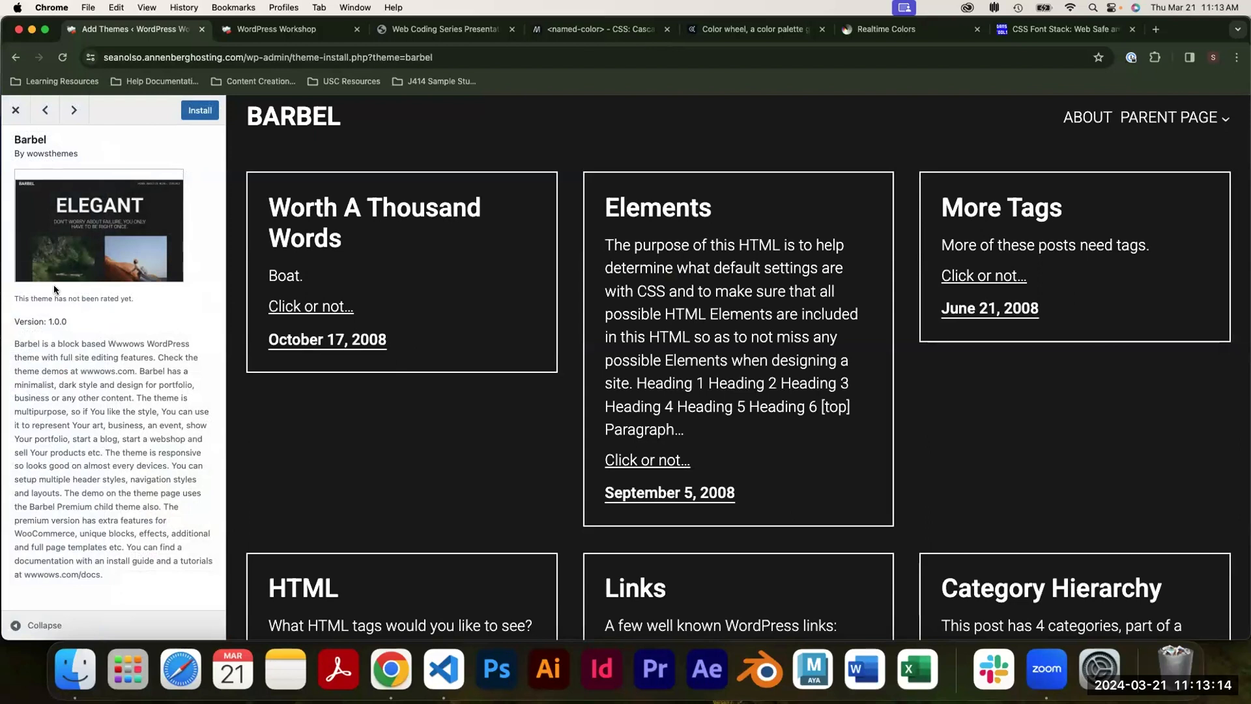
left_click(16, 109)
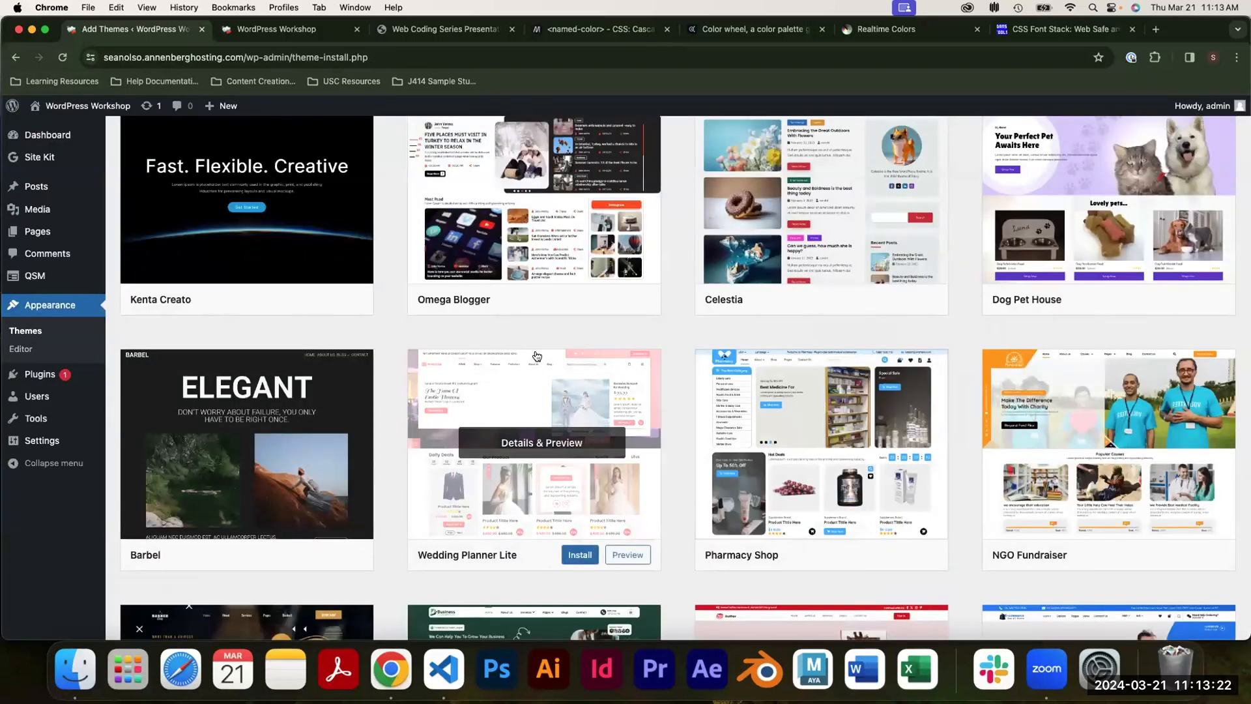
Remove the feature filters from the theme search and return to the popular themes.
scroll(537, 356, "down", 10)
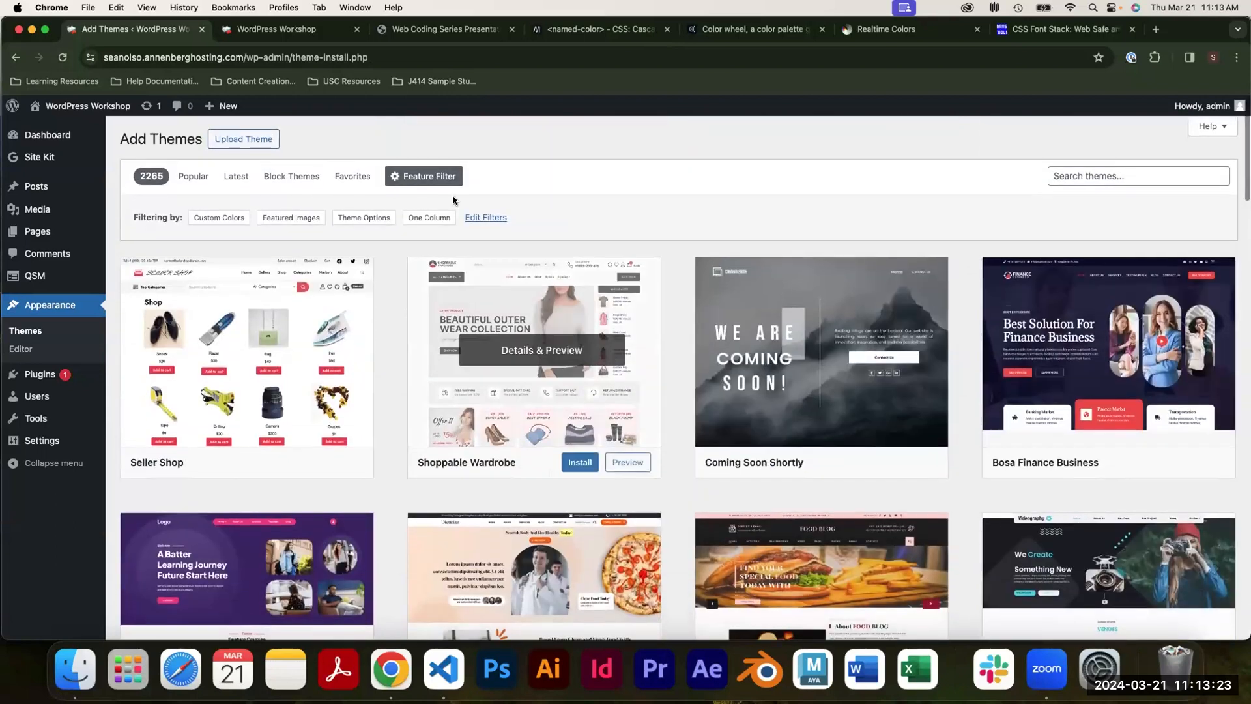
left_click(424, 170)
scroll(419, 458, "down", 2)
left_click(418, 497)
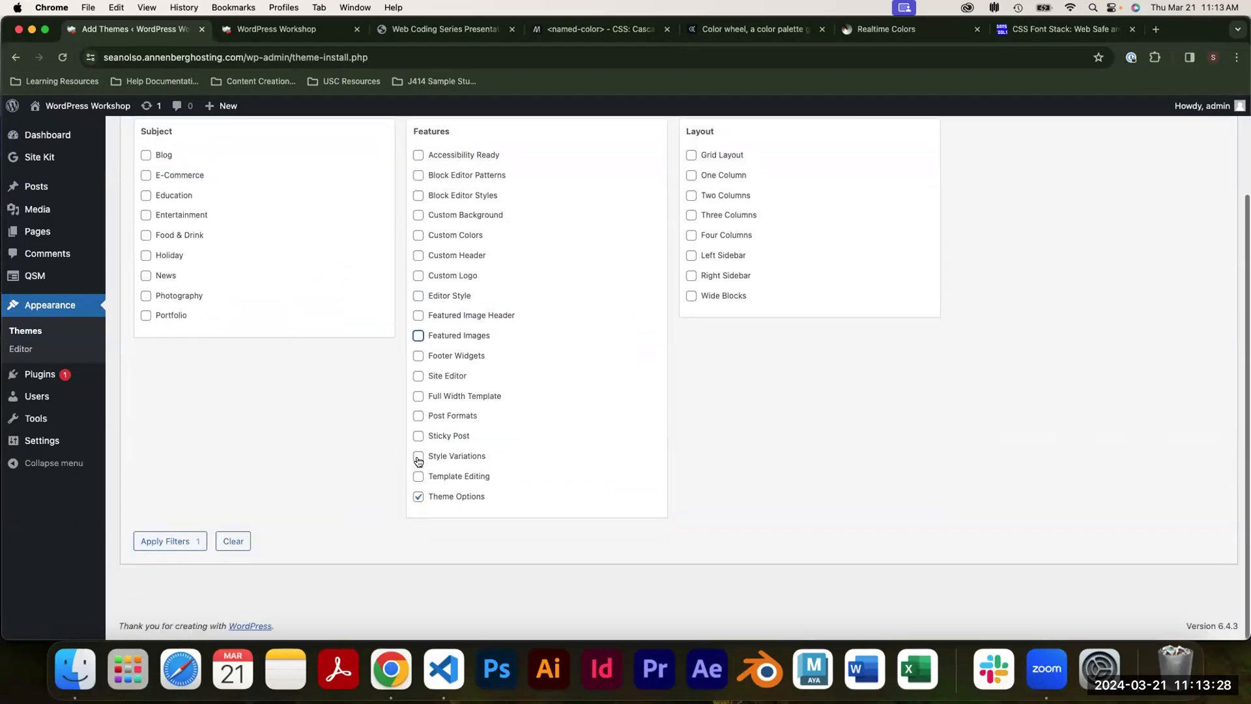
left_click(183, 543)
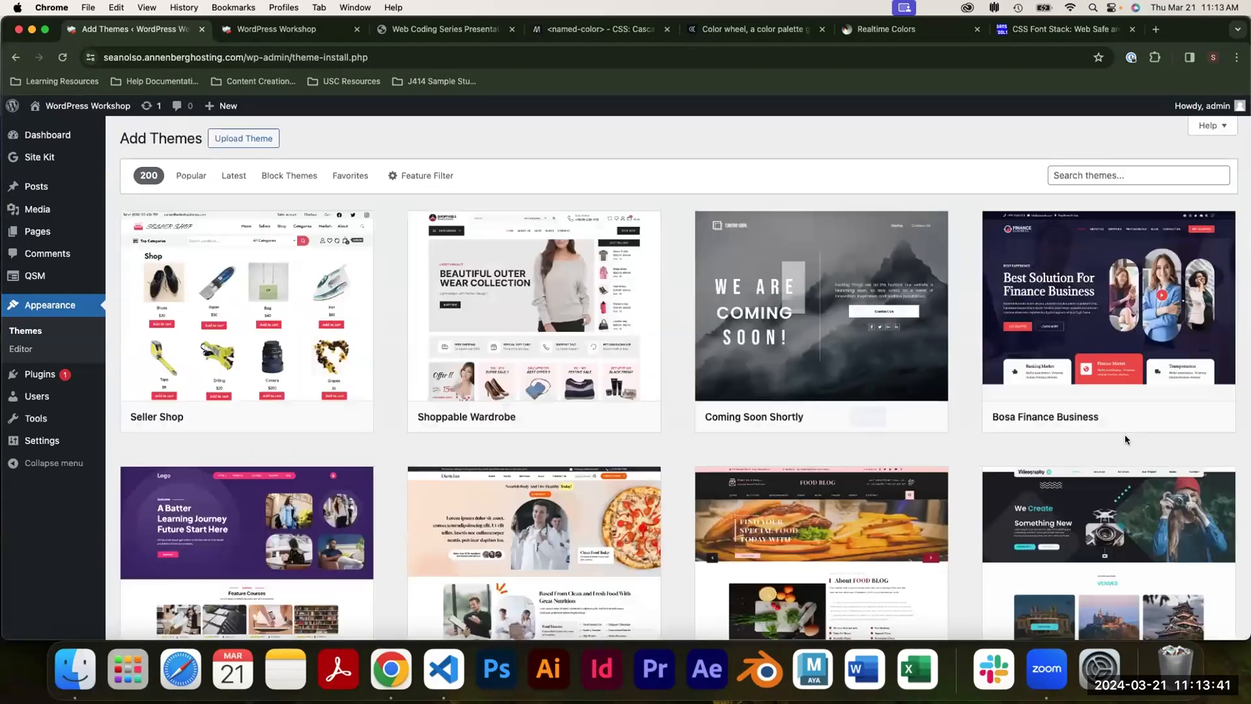
left_click(1153, 360)
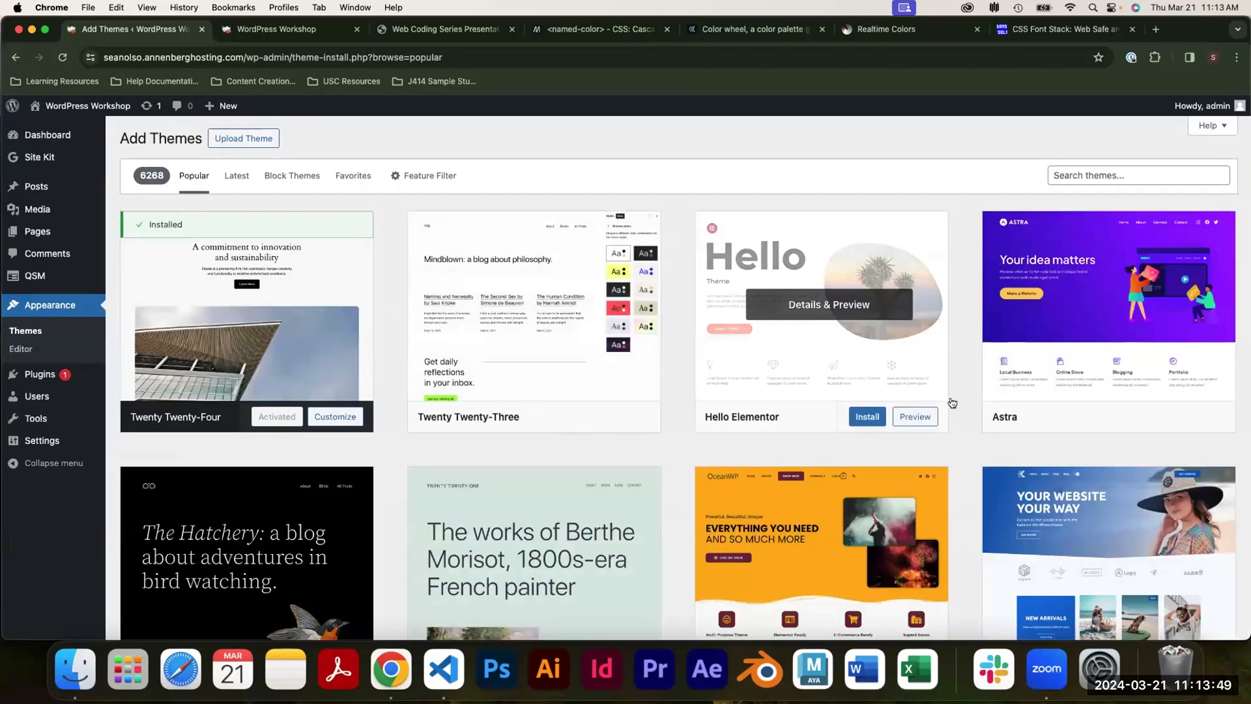
Preview the Twenty Twenty-Three theme's details and demo, and return to the popular themes without installing it.
mouse_move(559, 363)
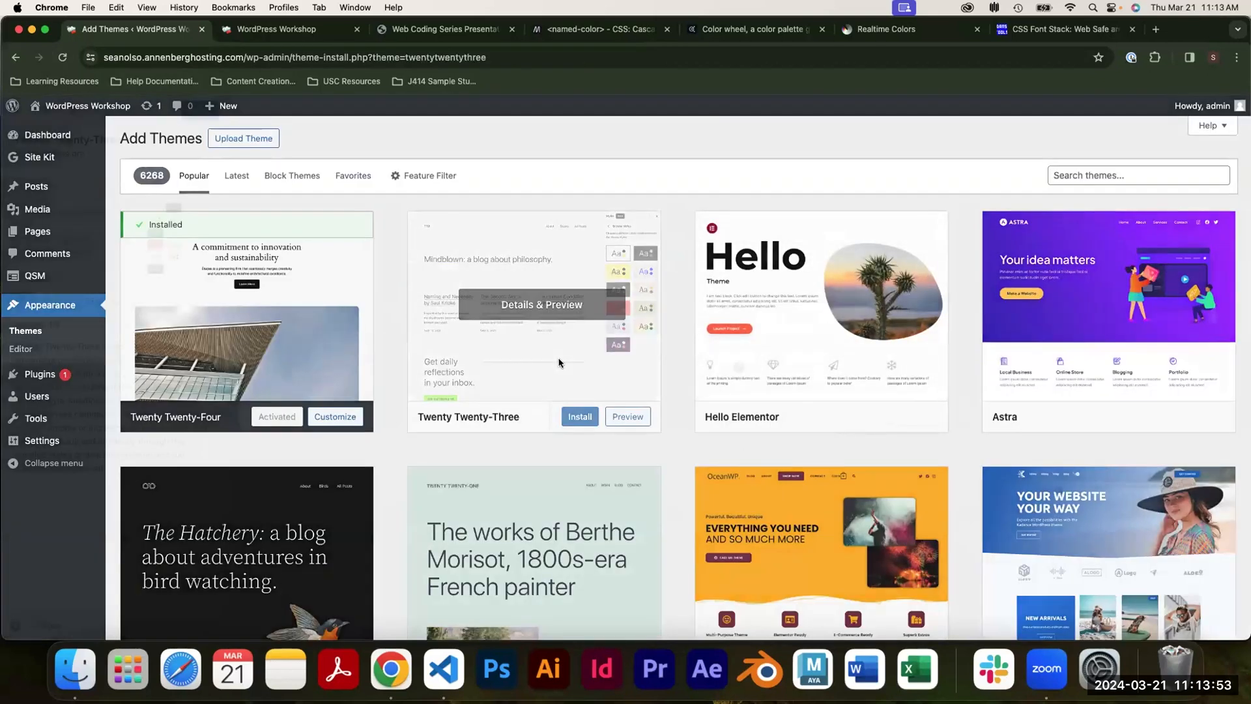
left_click(559, 362)
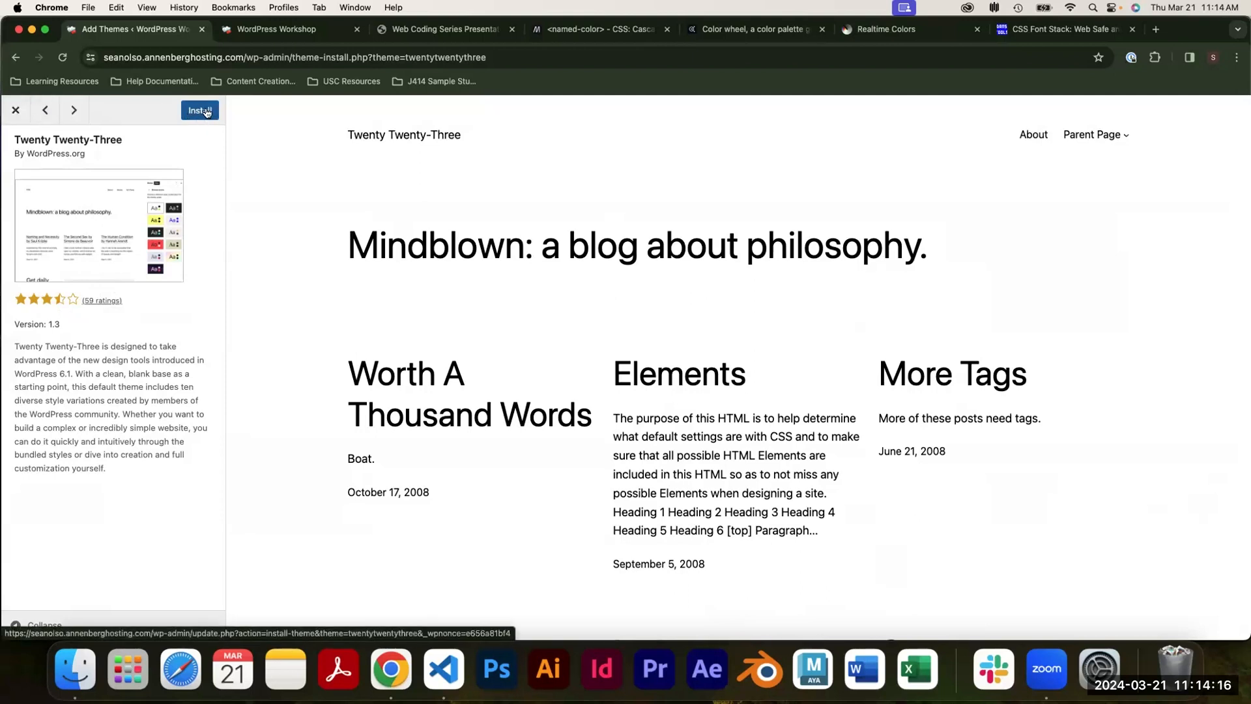
left_click(202, 111)
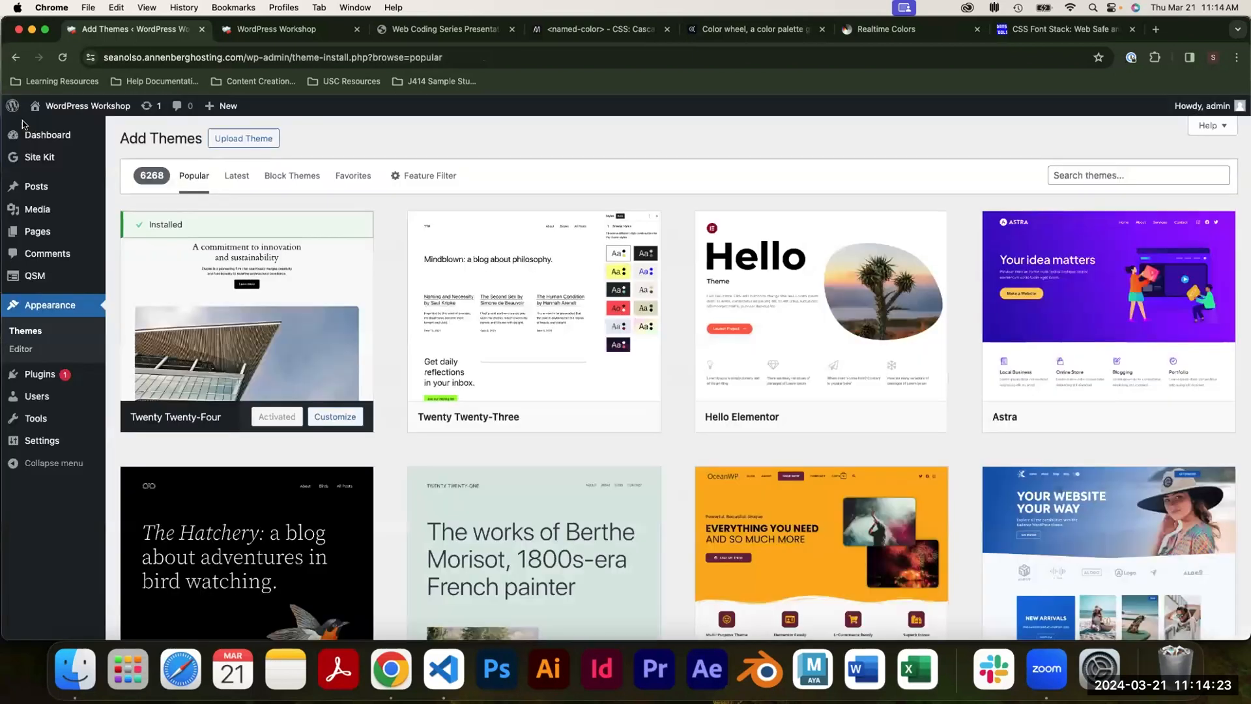
Activate the installed Twenty Seventeen theme and look through the refreshed live home page with it.
left_click(72, 306)
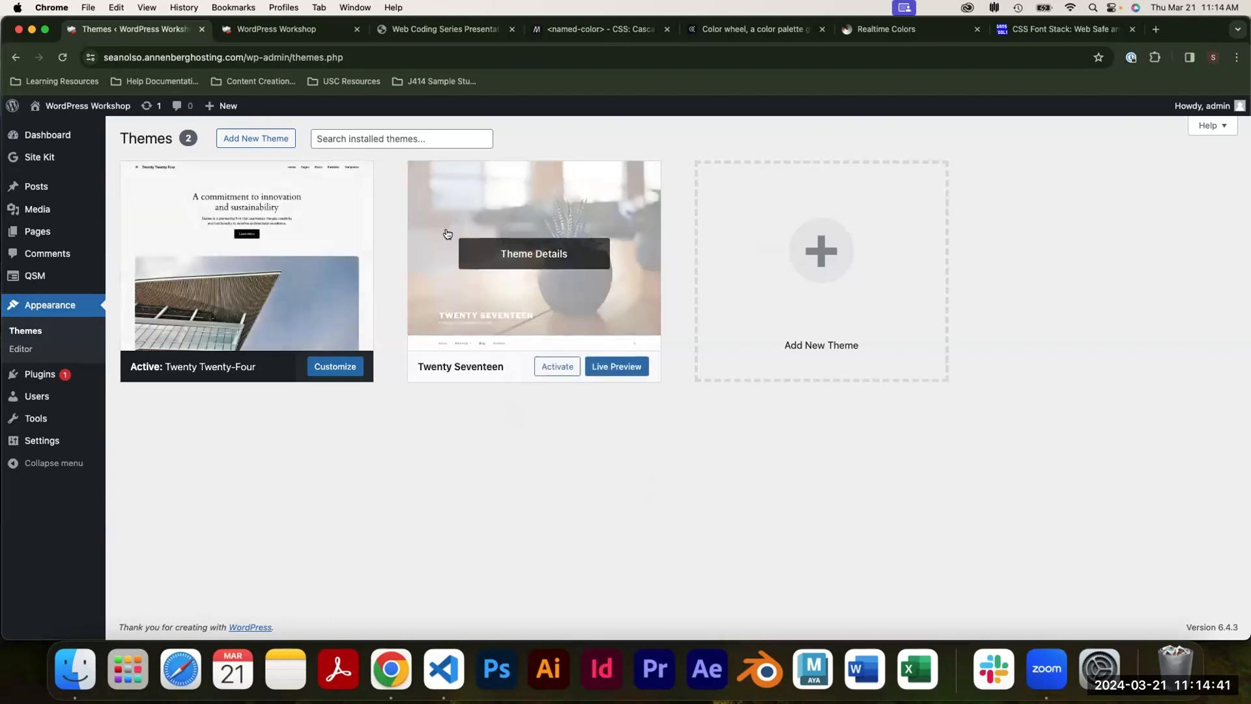
left_click(556, 369)
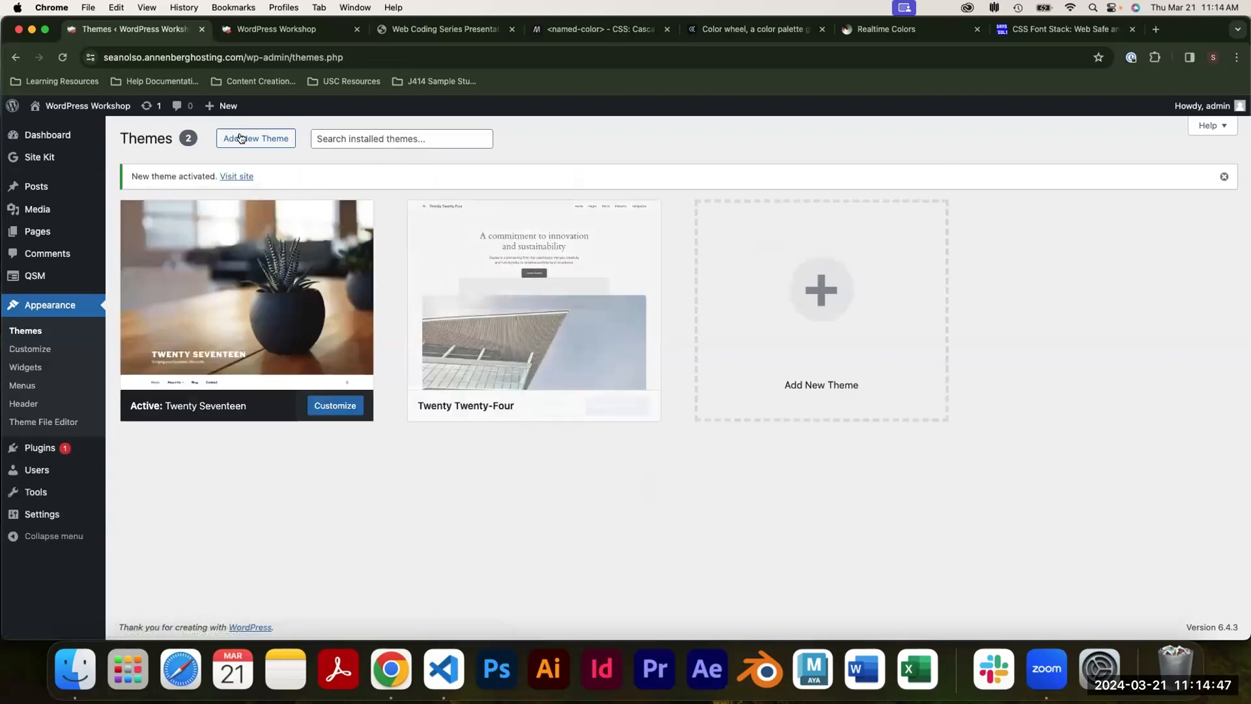
left_click(283, 29)
left_click(62, 57)
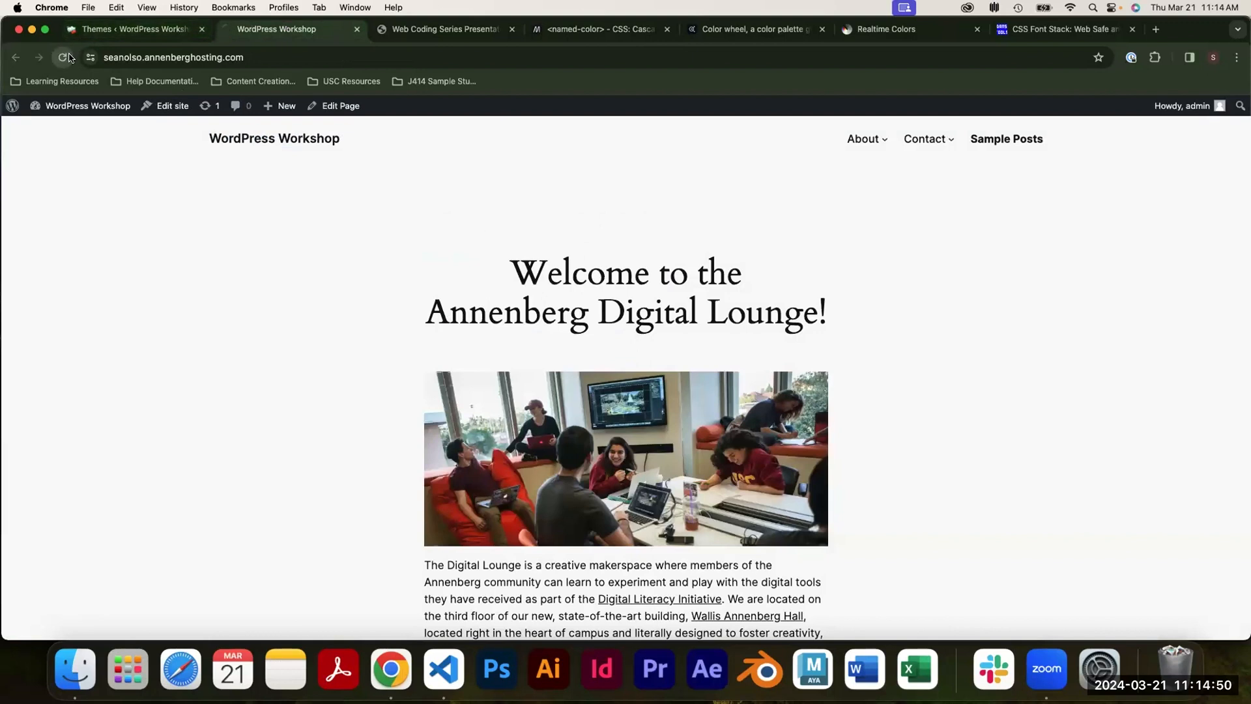
scroll(586, 293, "down", 15)
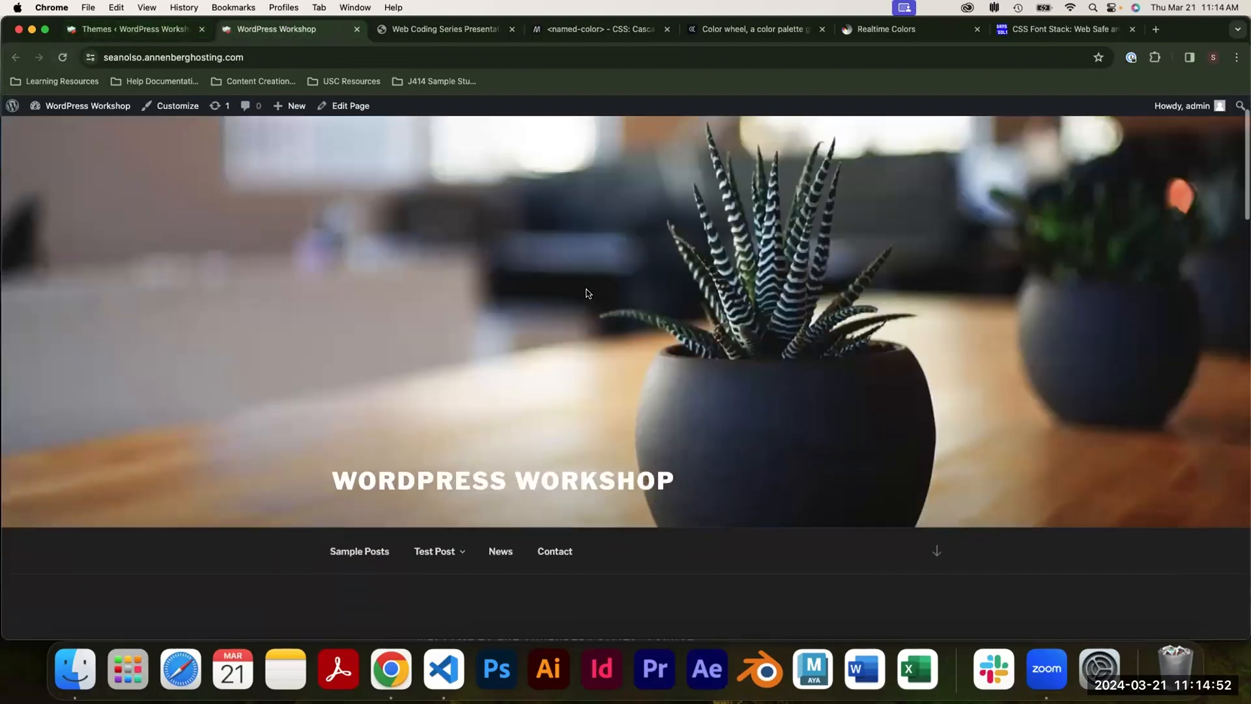
scroll(586, 293, "down", 10)
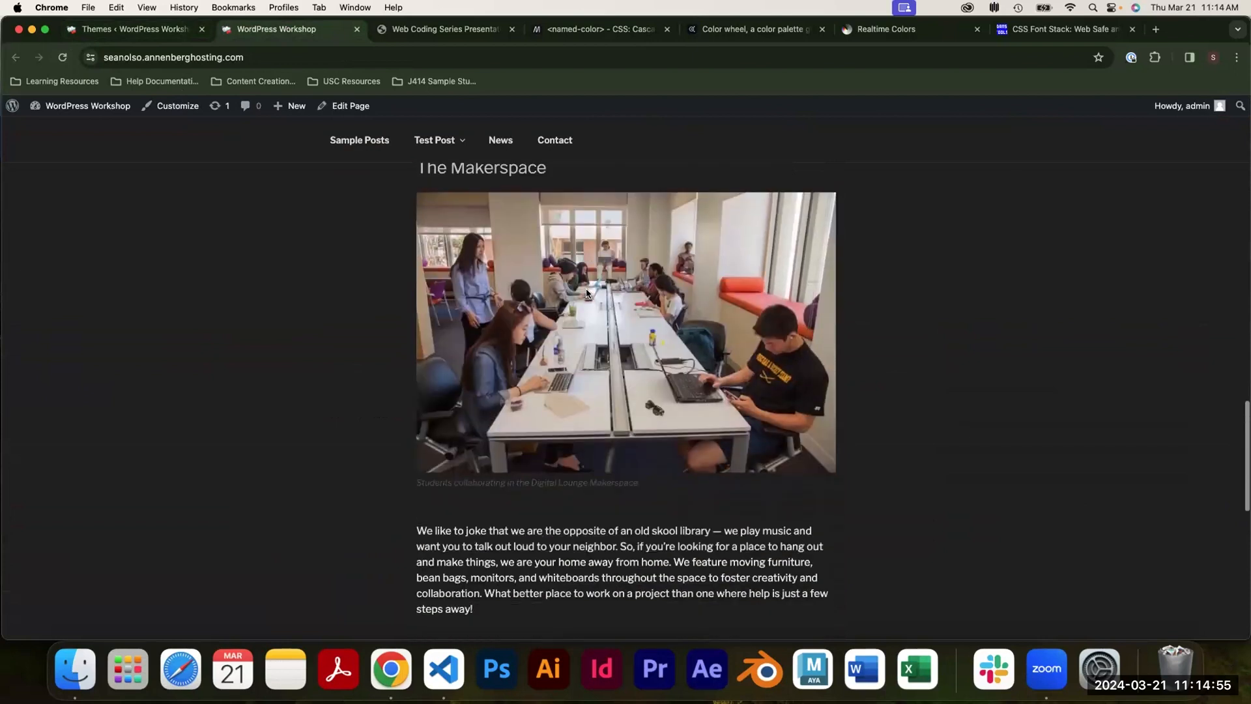
scroll(586, 293, "down", 5)
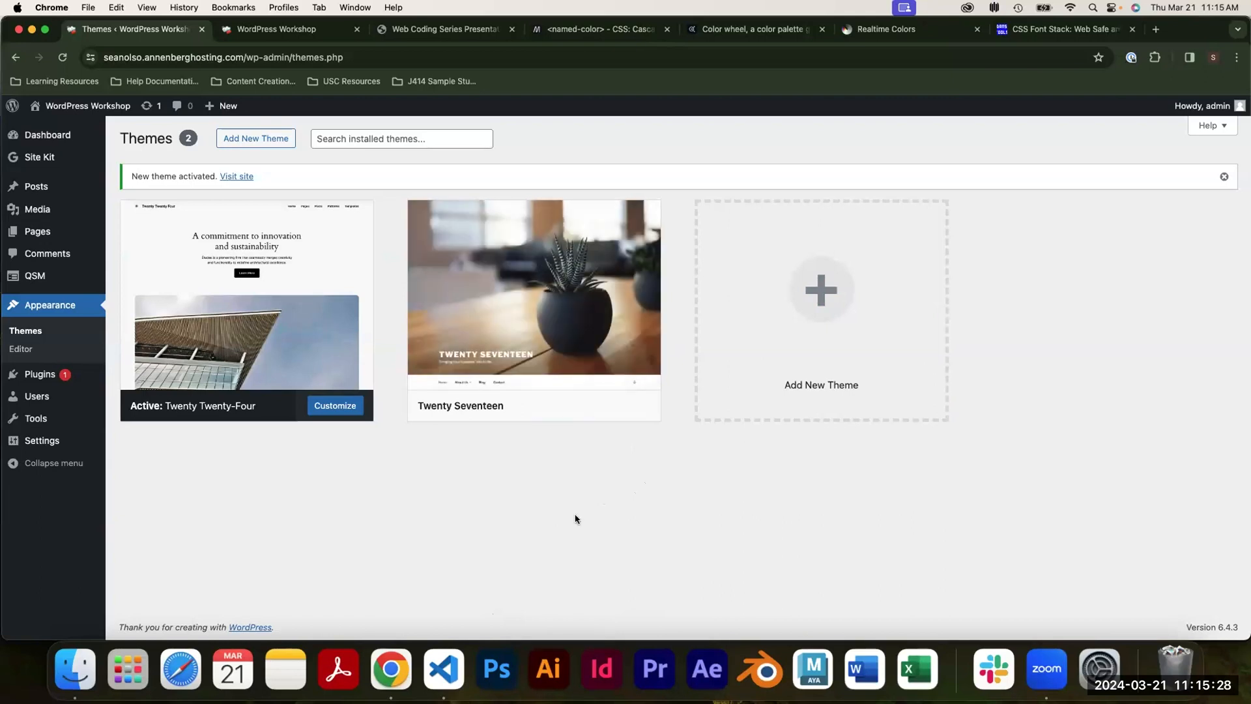
Switch to Twenty Seventeen again to compare its Appearance options, and reactivate Twenty Twenty-Four.
mouse_move(510, 345)
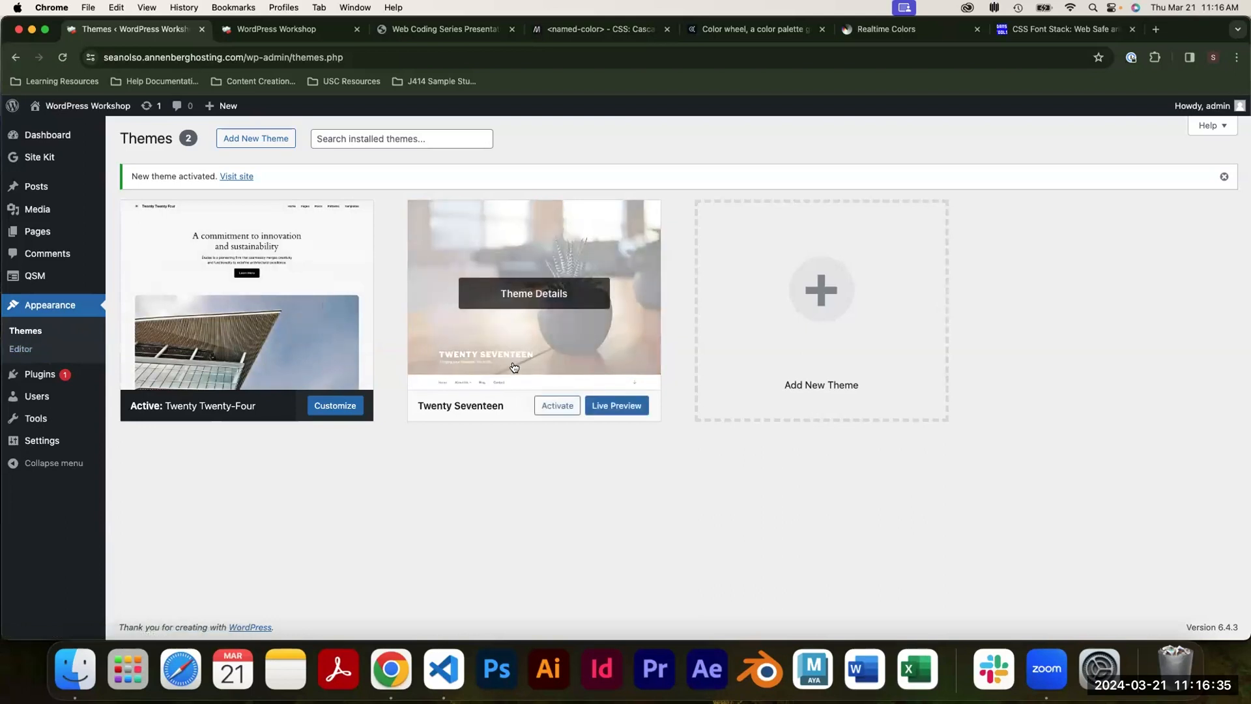
left_click(557, 407)
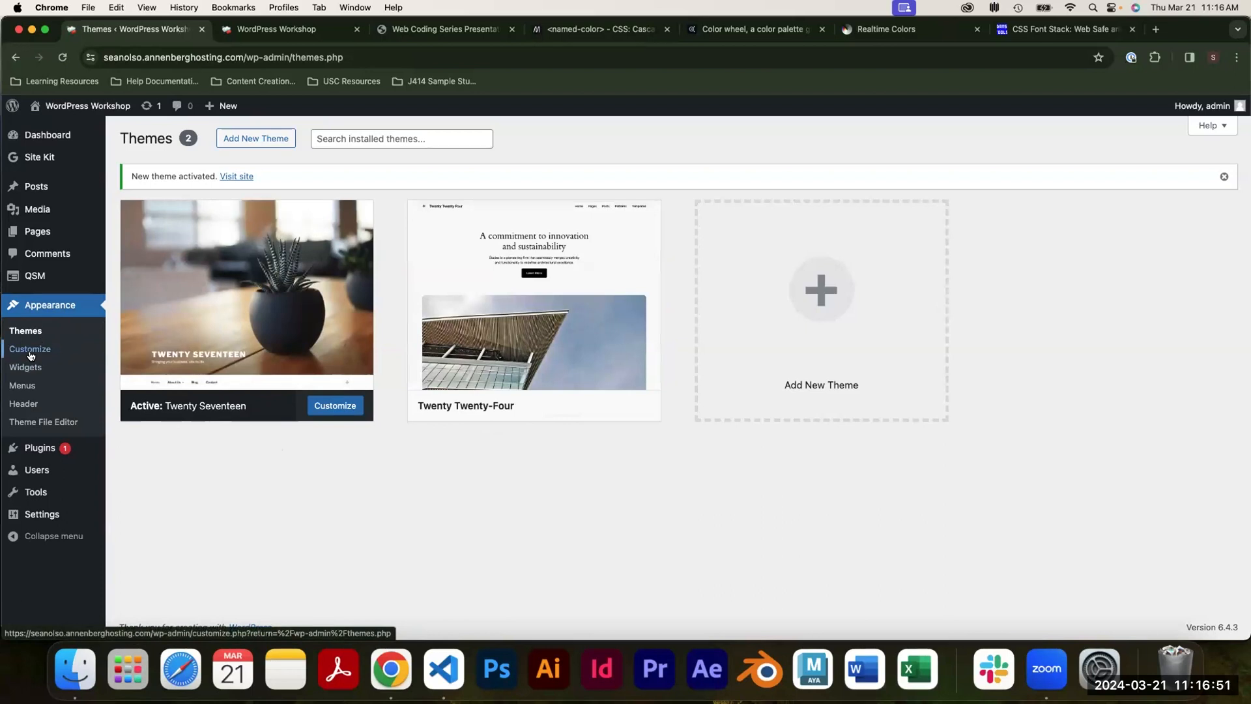
left_click(547, 406)
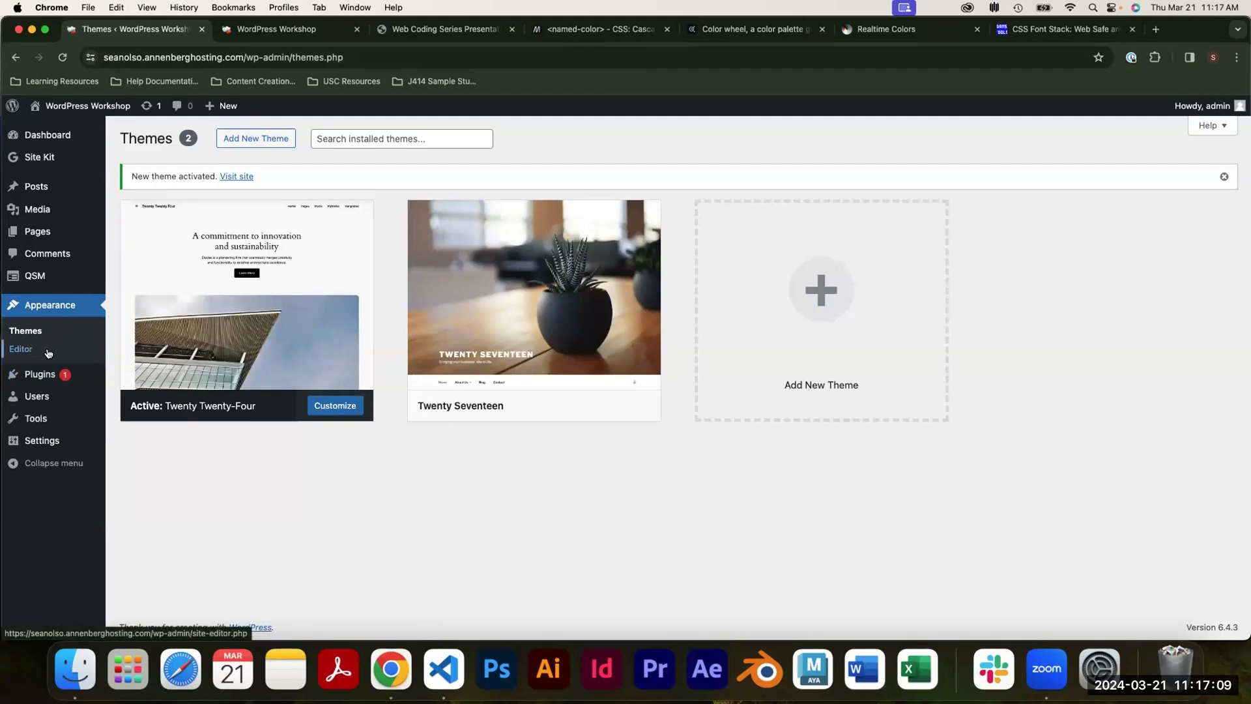
Open the site editor, look over its Templates and Styles sections, and return to the admin dashboard.
mouse_move(262, 406)
mouse_move(550, 362)
left_click(20, 350)
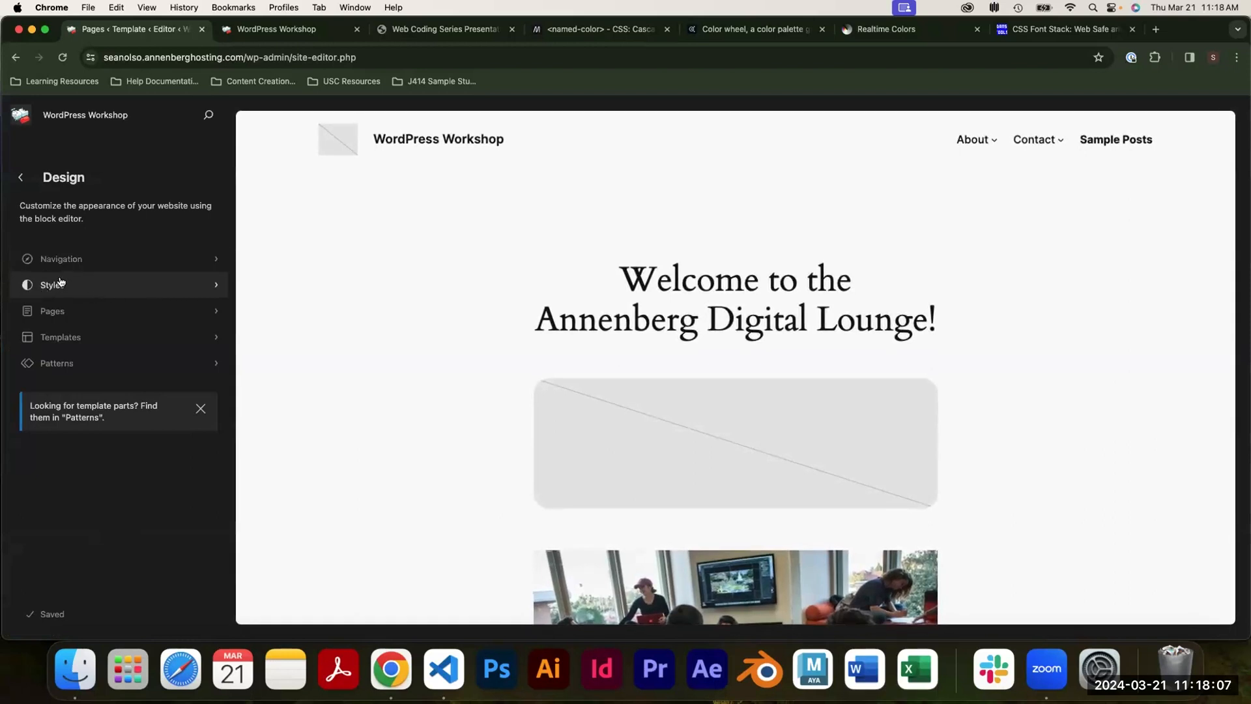
left_click(87, 338)
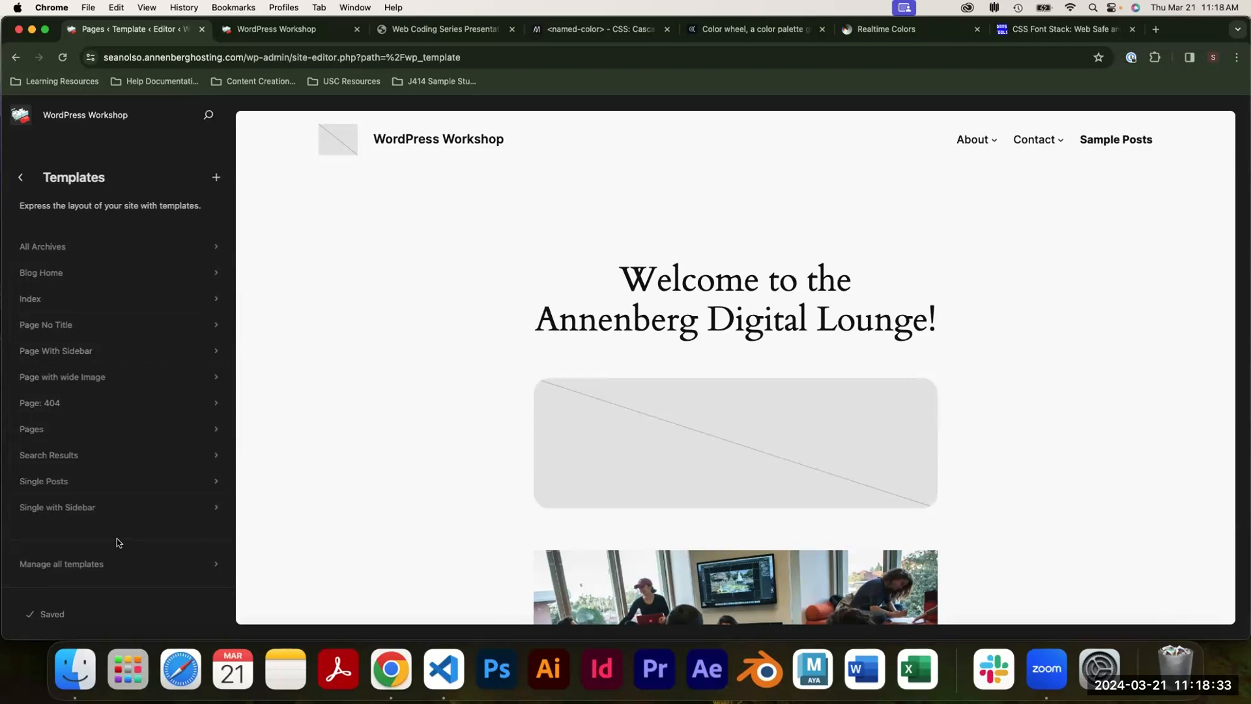
left_click(20, 177)
left_click(89, 281)
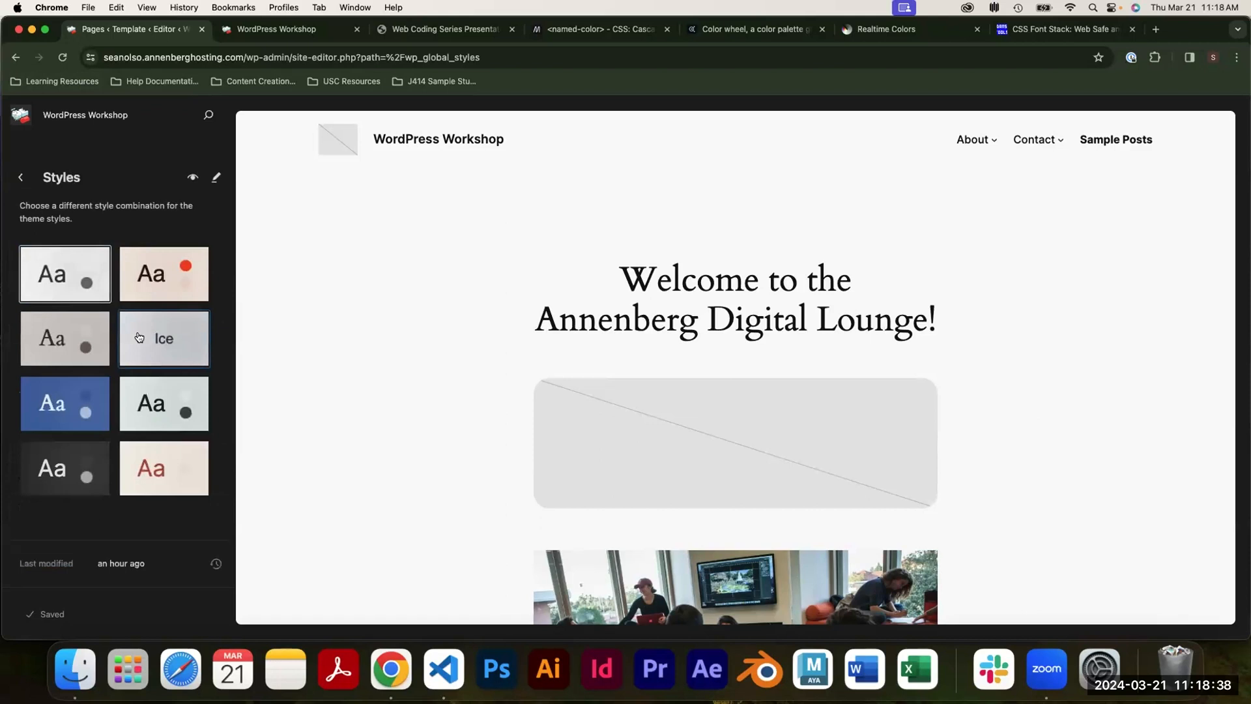
left_click(20, 177)
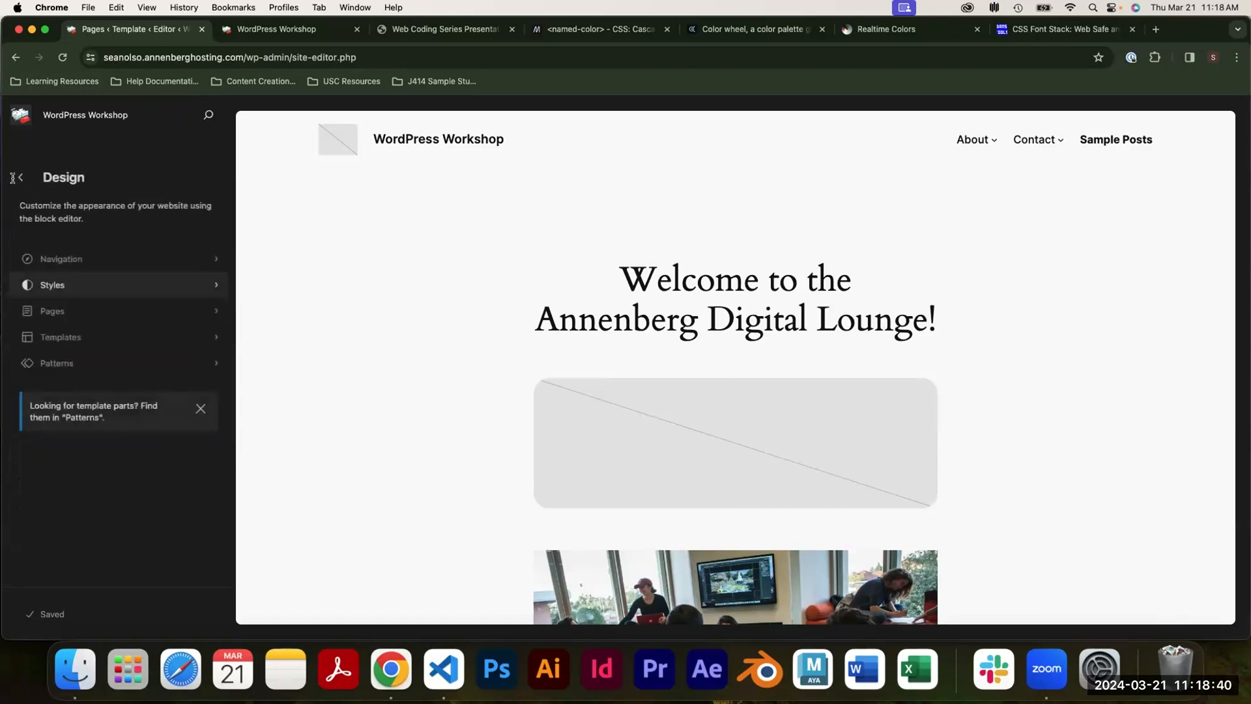
left_click(58, 336)
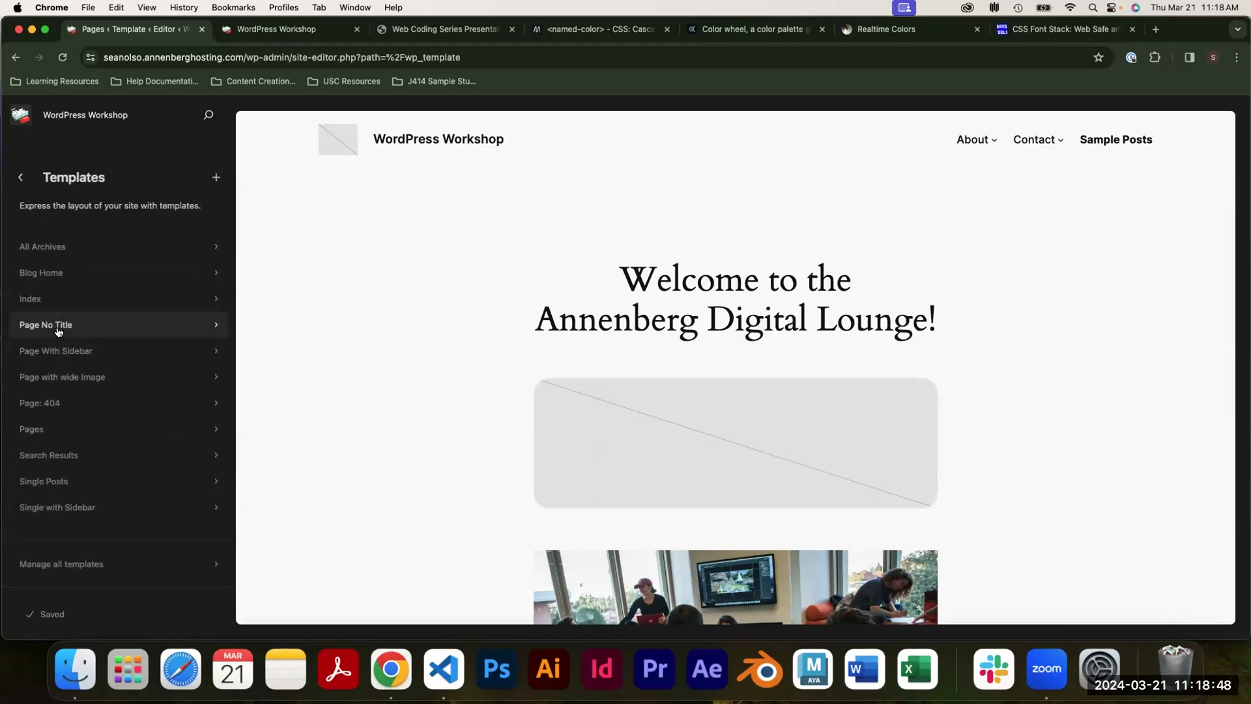
left_click(20, 177)
left_click(21, 114)
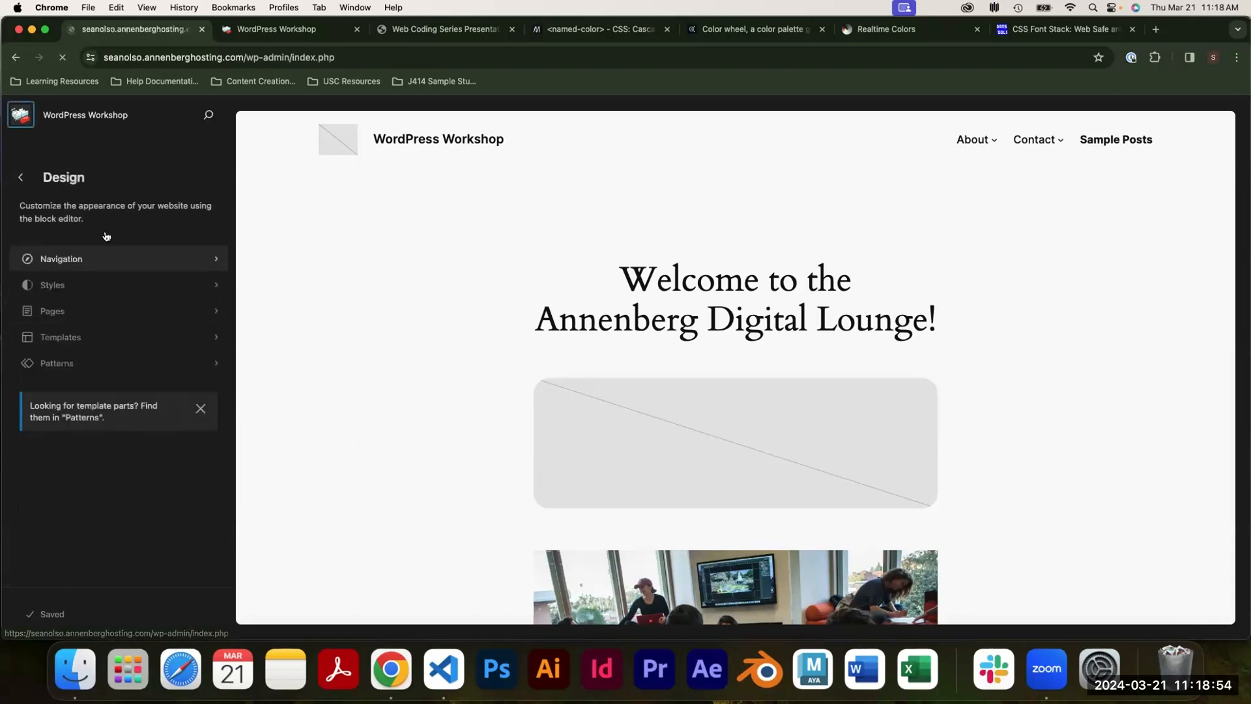
Open the front page "Welcome to the Annenberg Digital Lounge!" in the block editor and return to the list of pages.
mouse_move(93, 280)
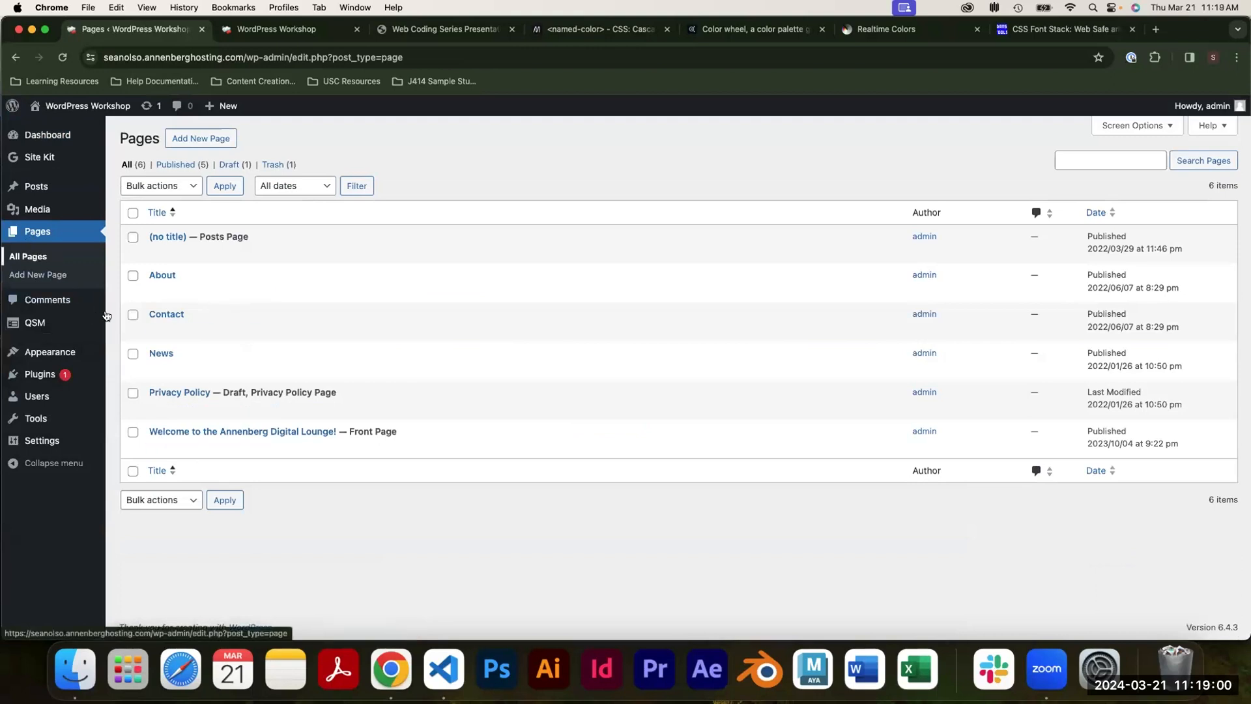
left_click(157, 447)
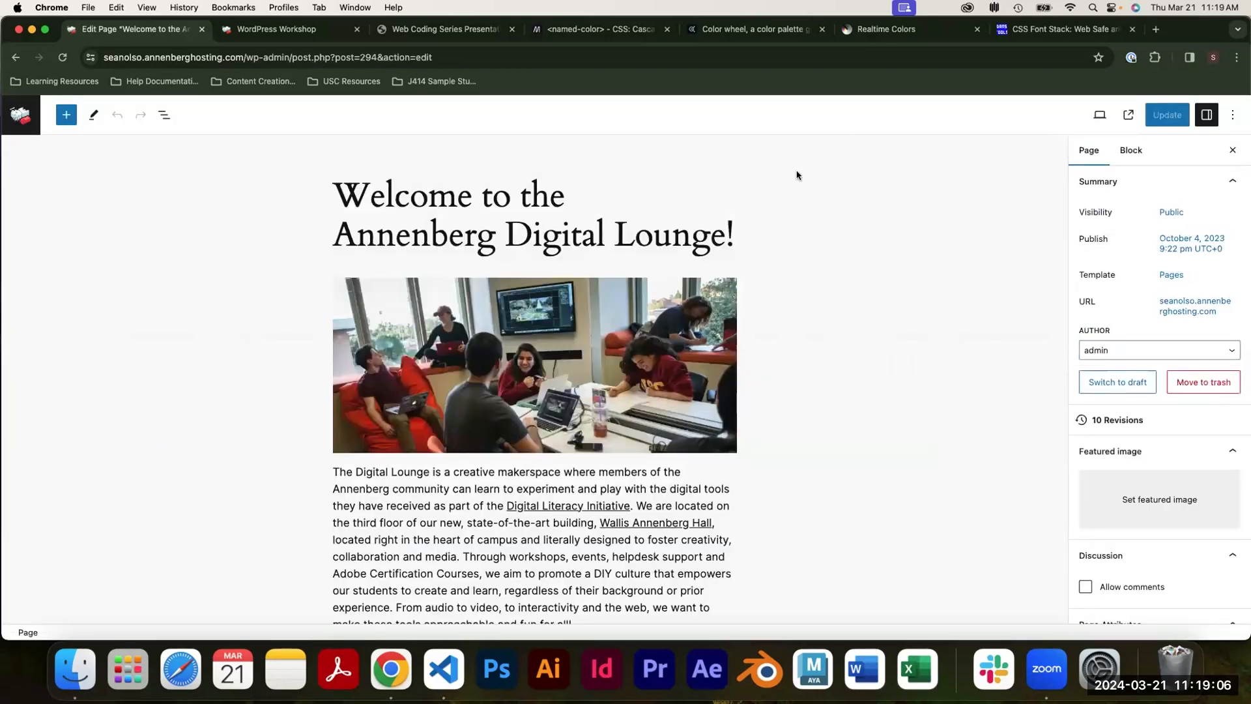
left_click(20, 115)
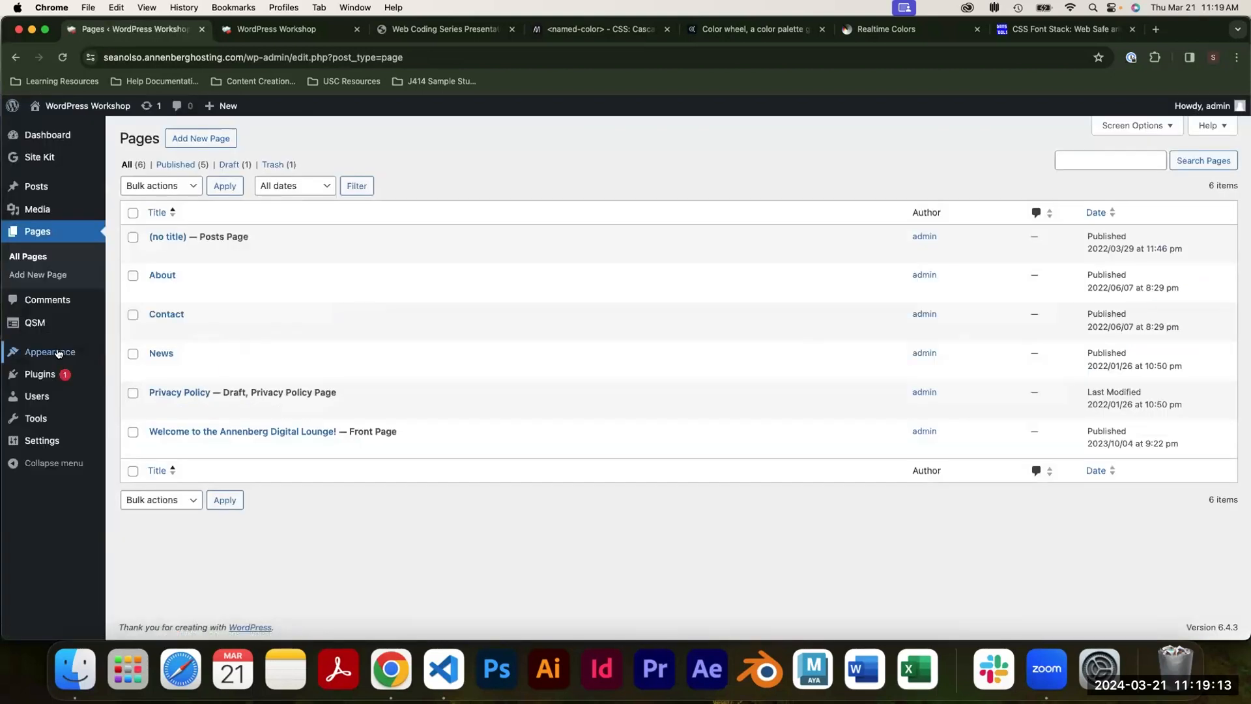
Show how to enter and leave the site editor, and reopen it on the theme's style variations.
mouse_move(58, 355)
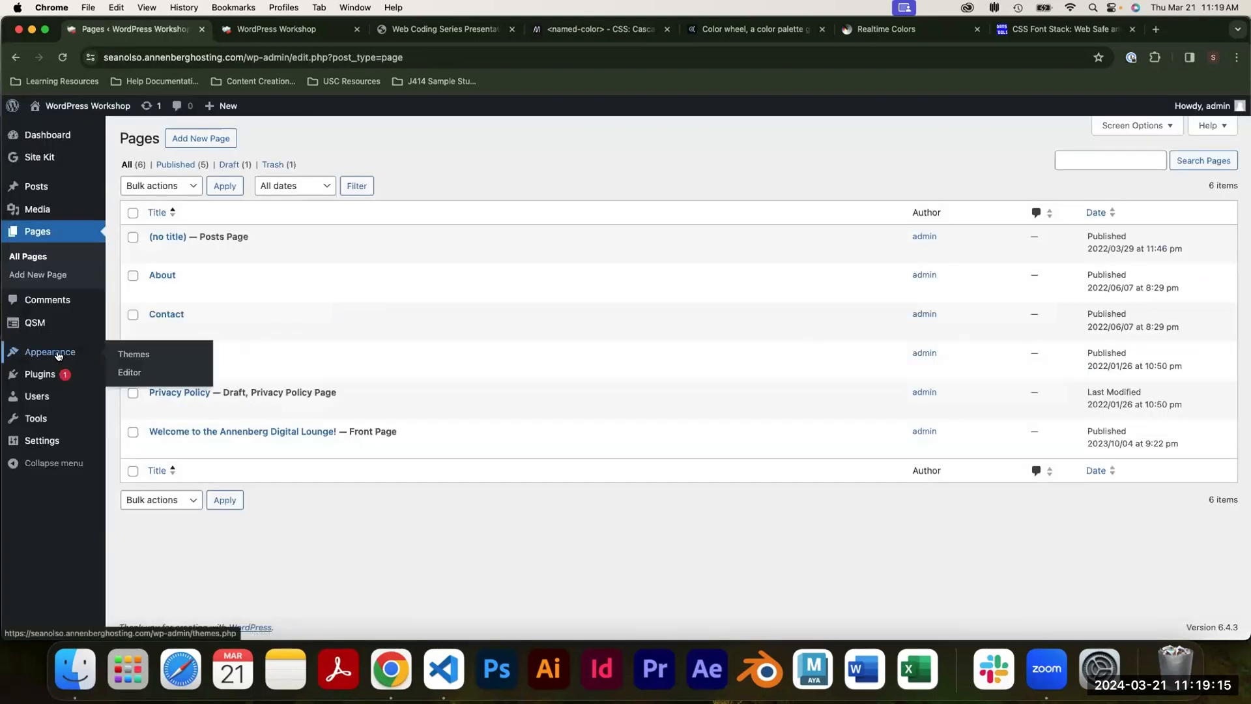
left_click(130, 372)
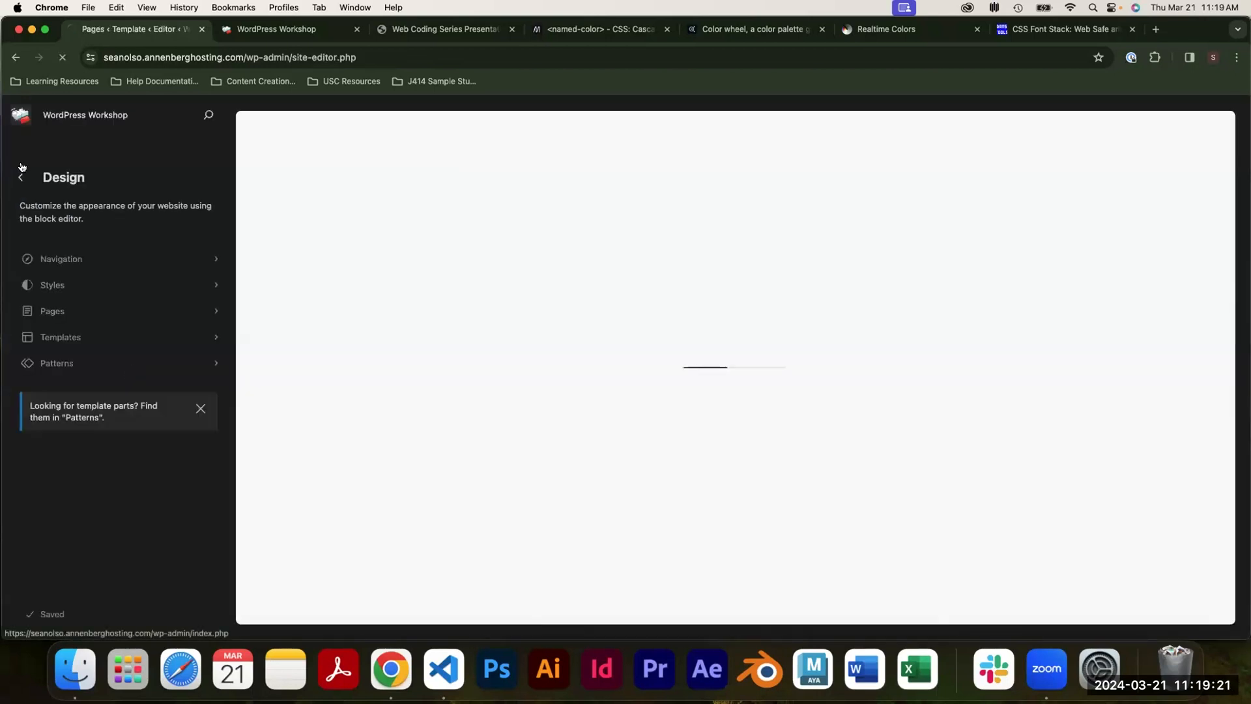
left_click(26, 126)
mouse_move(60, 353)
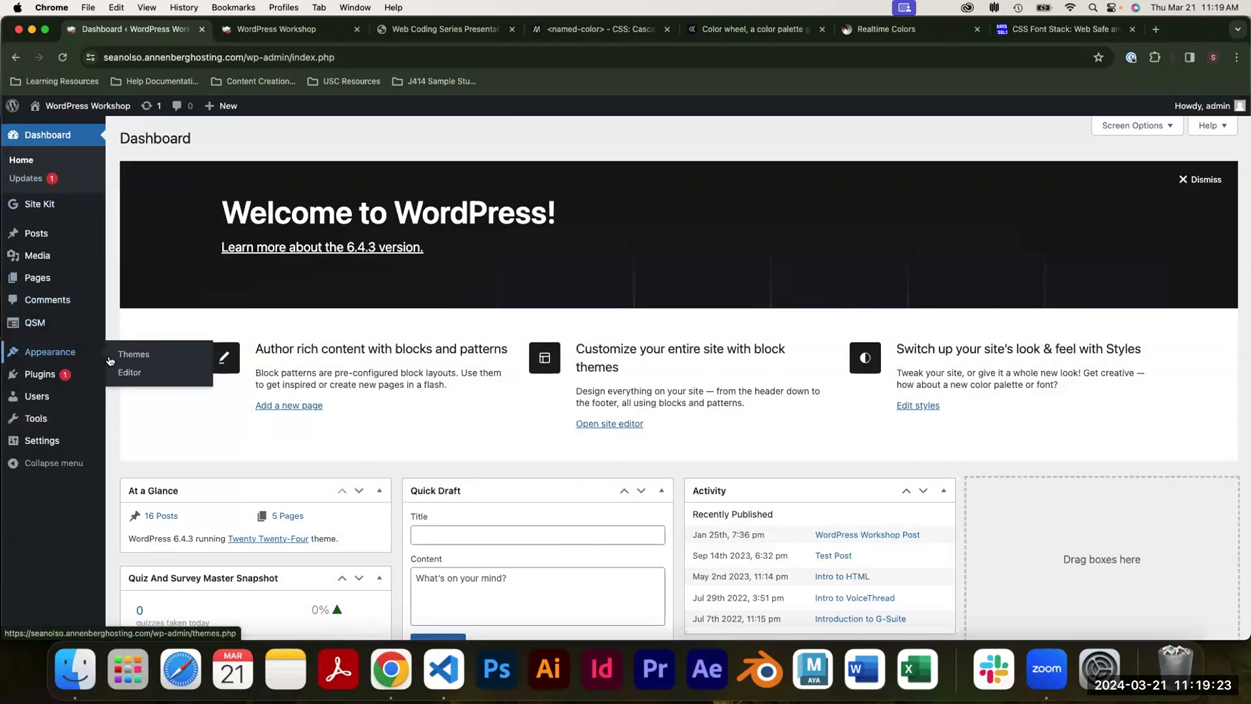
left_click(125, 372)
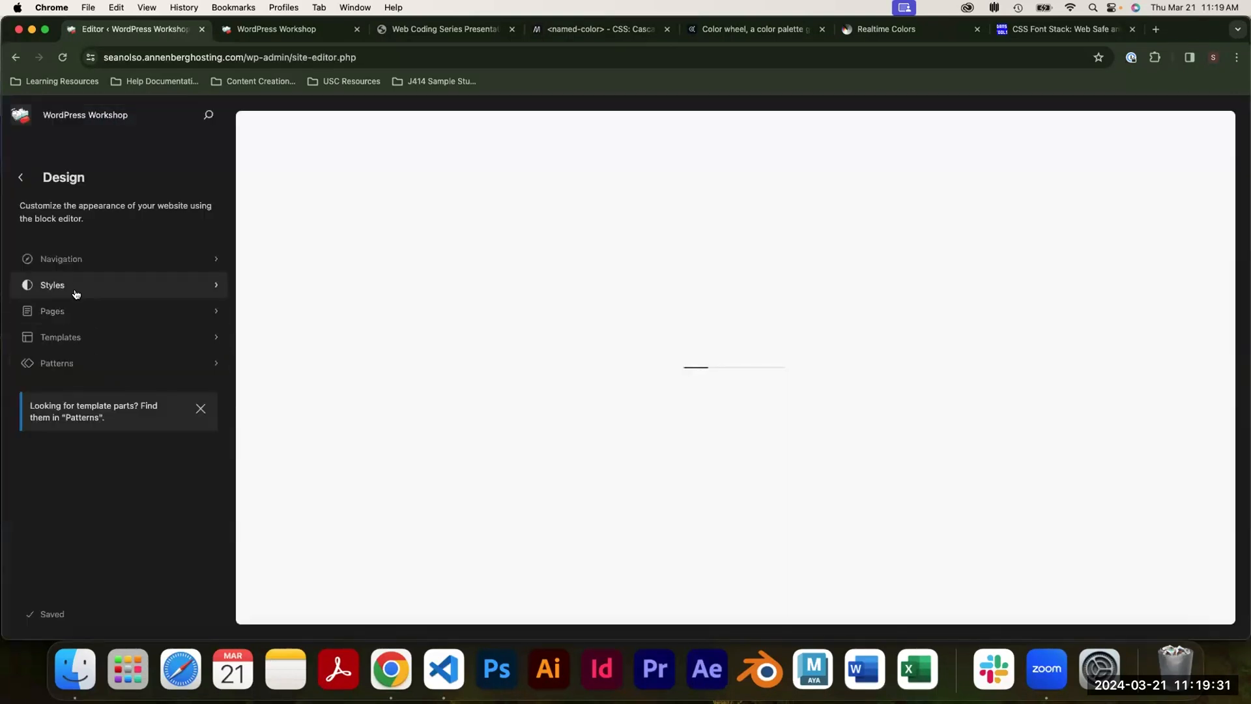
left_click(76, 294)
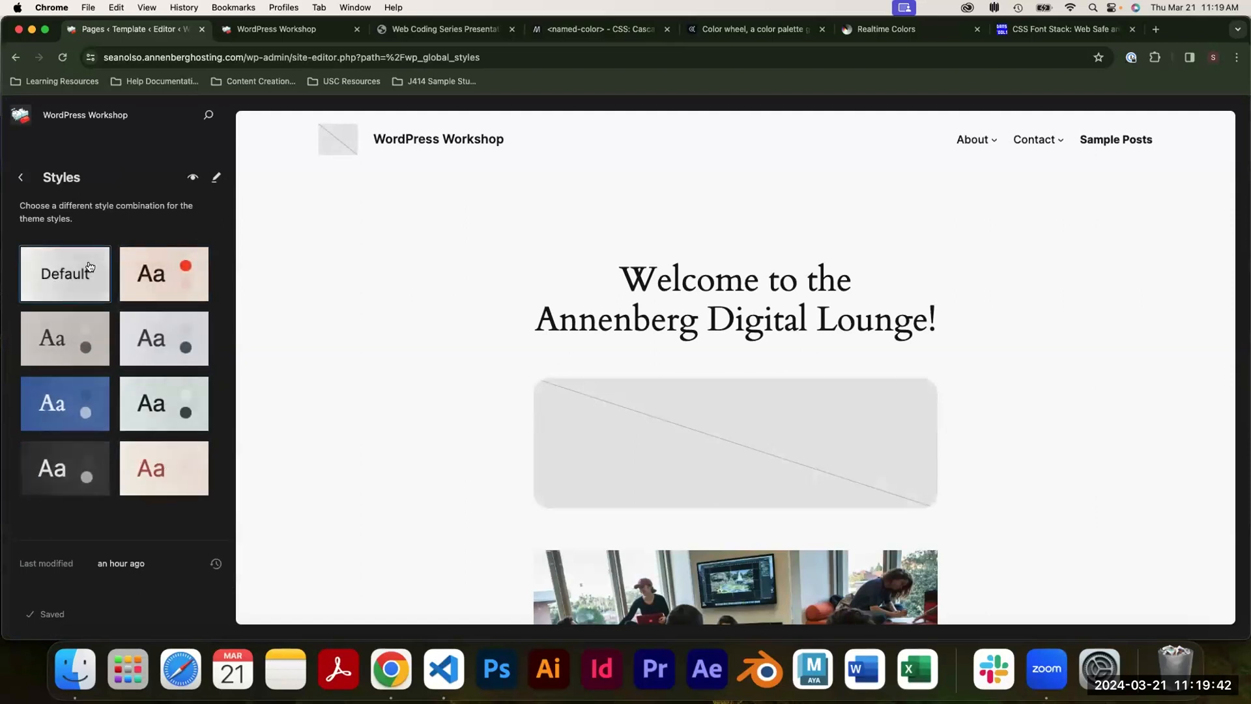
Try several style variations on the home page, including Ice, Maelstrom, Fossil and Rust, and go back to Default without saving.
left_click(154, 280)
left_click(161, 340)
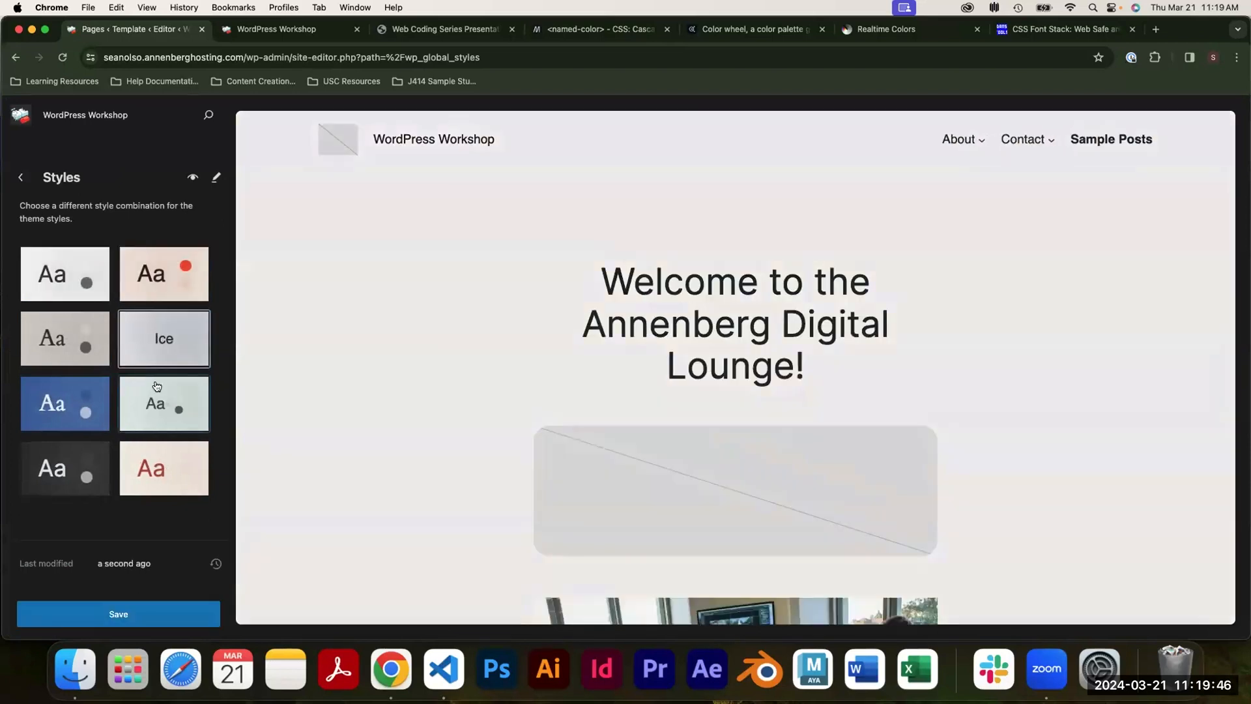
left_click(80, 405)
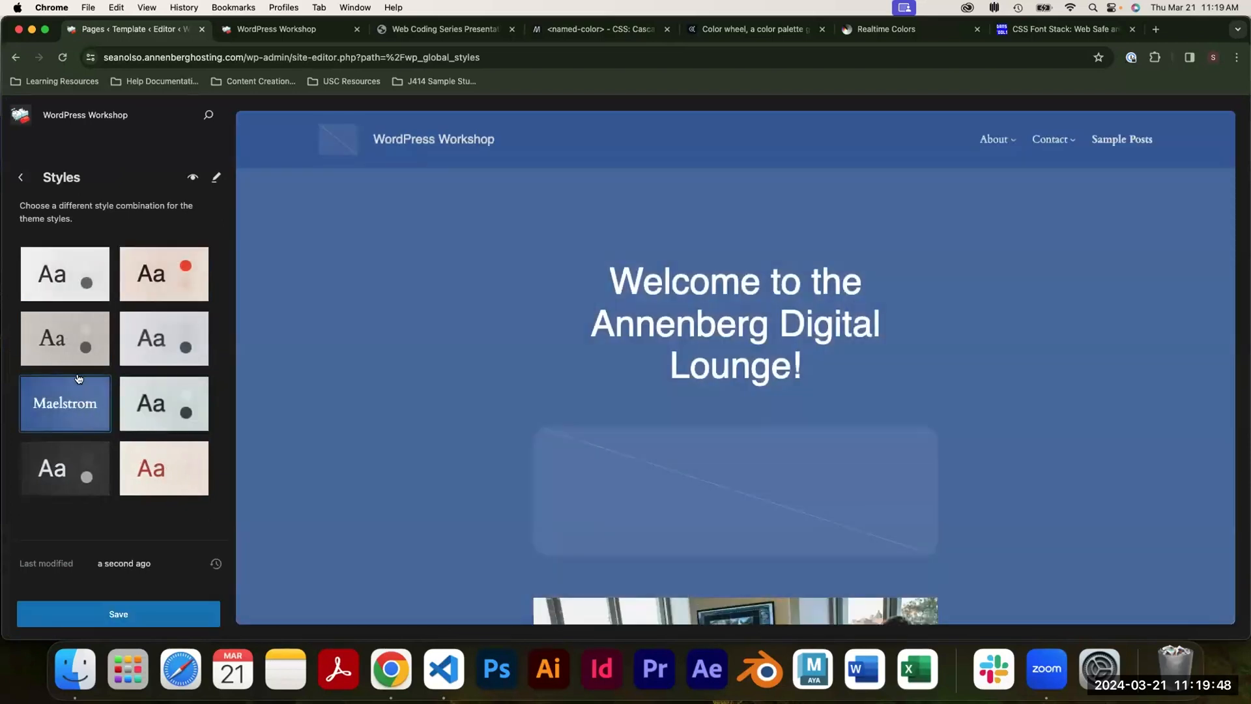
left_click(75, 354)
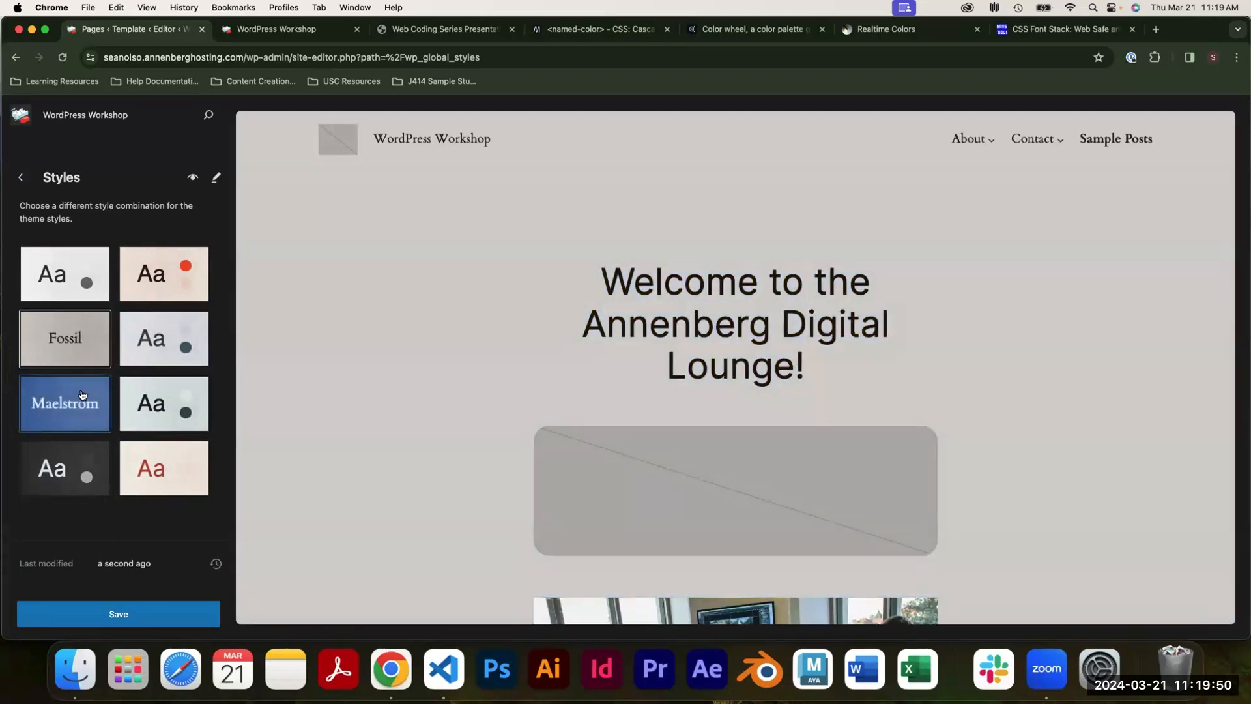
left_click(82, 395)
left_click(164, 467)
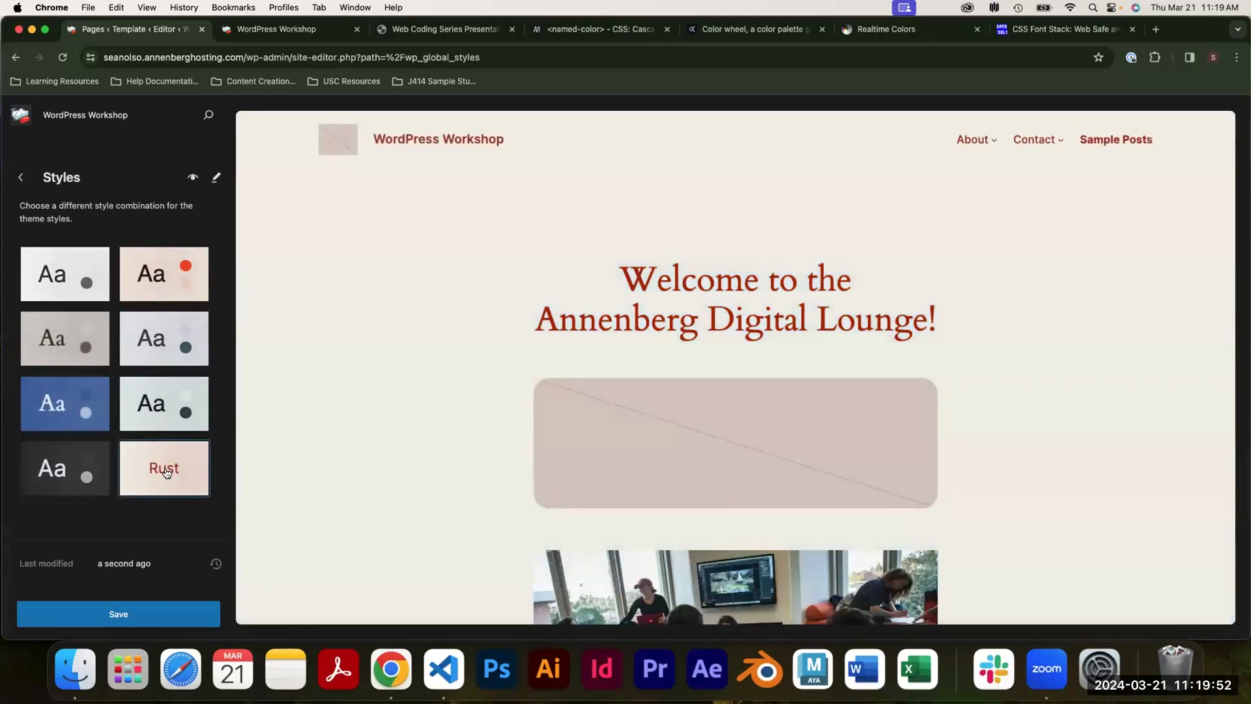
left_click(65, 467)
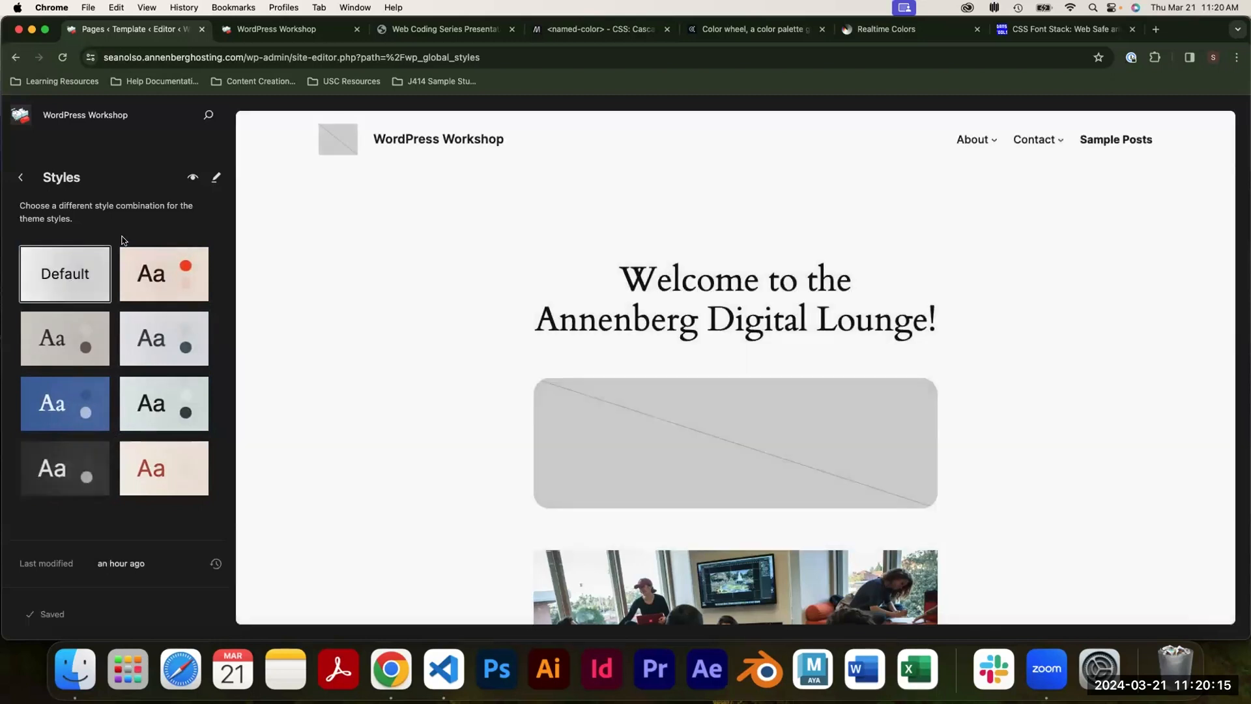
Open the Style Book and examine how the Default style formats headings, paragraphs, images, lists, quotes and other blocks.
left_click(192, 177)
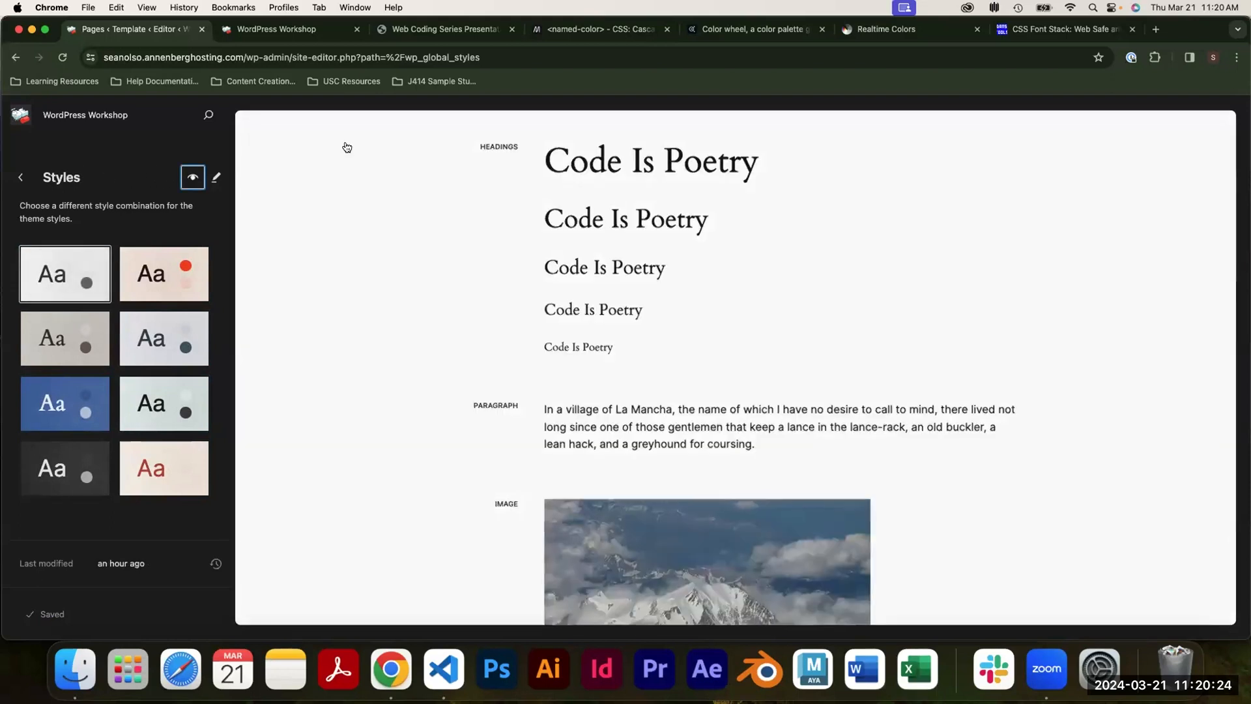
scroll(606, 155, "down", 7)
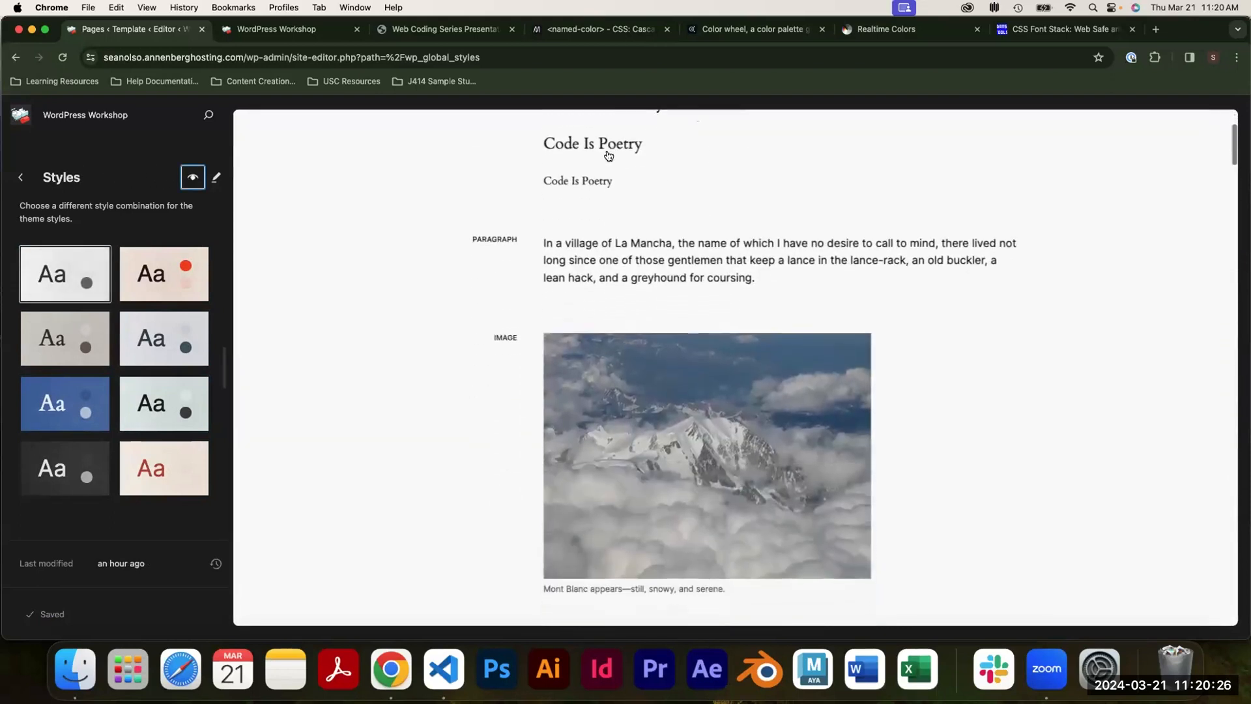
scroll(607, 155, "down", 7)
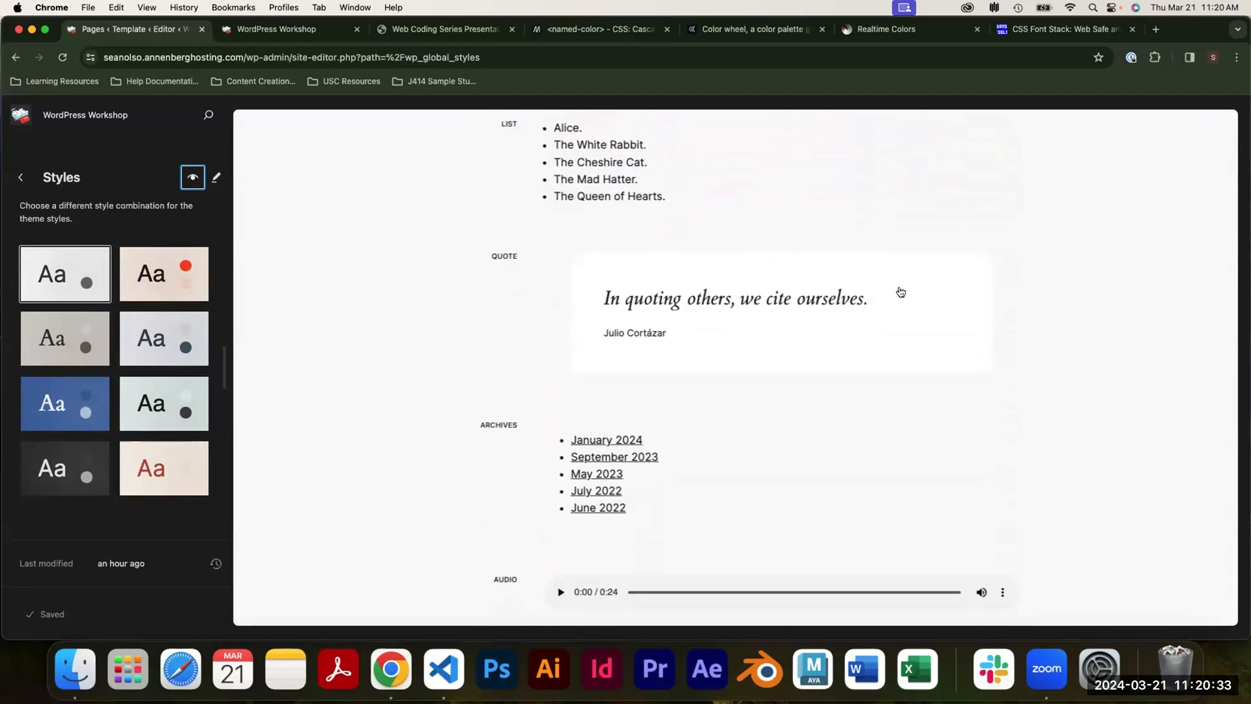
scroll(635, 355, "down", 6)
scroll(637, 356, "down", 6)
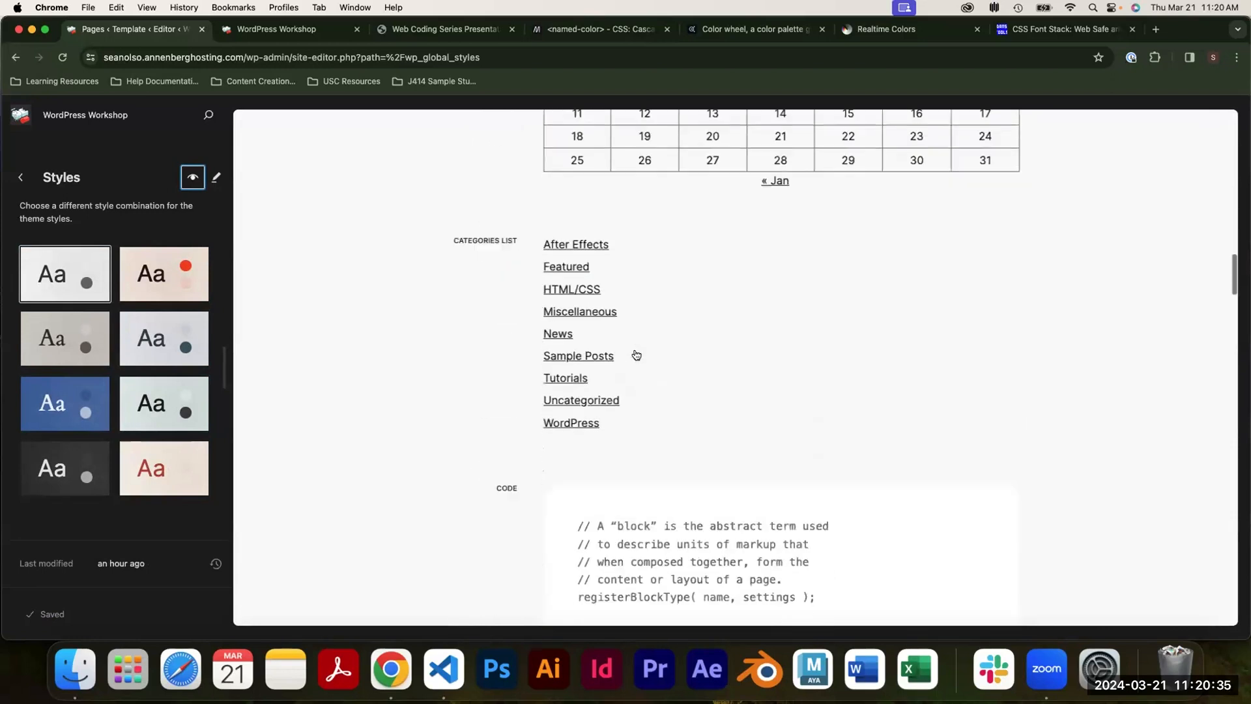
Finish viewing the Style Book, show how to switch between it and the home page preview, and open the styles for editing.
scroll(647, 305, "up", 8)
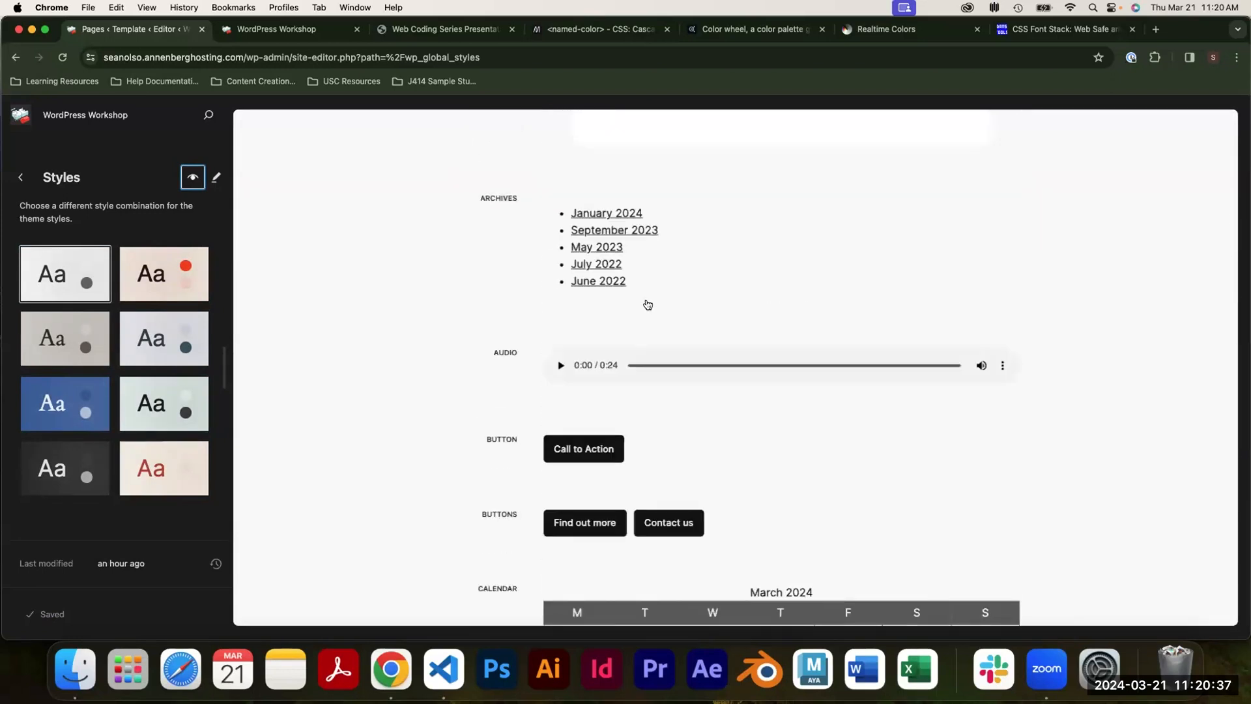
scroll(637, 261, "up", 10)
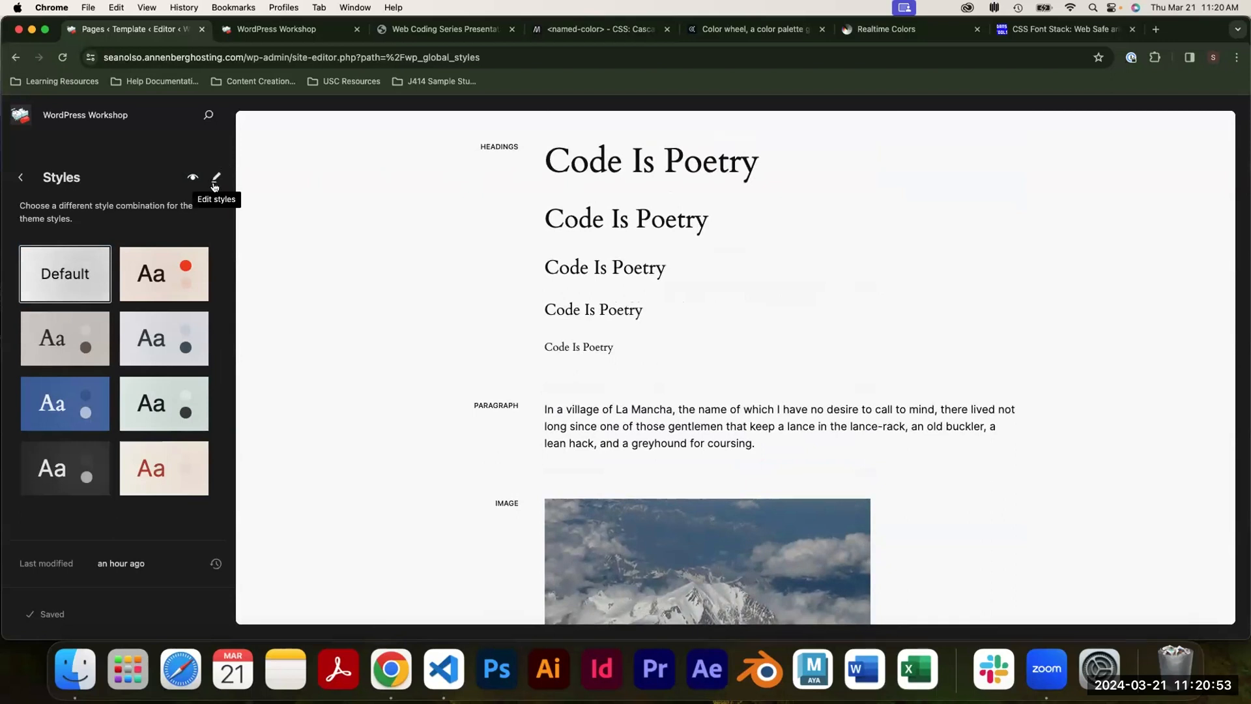
left_click(217, 181)
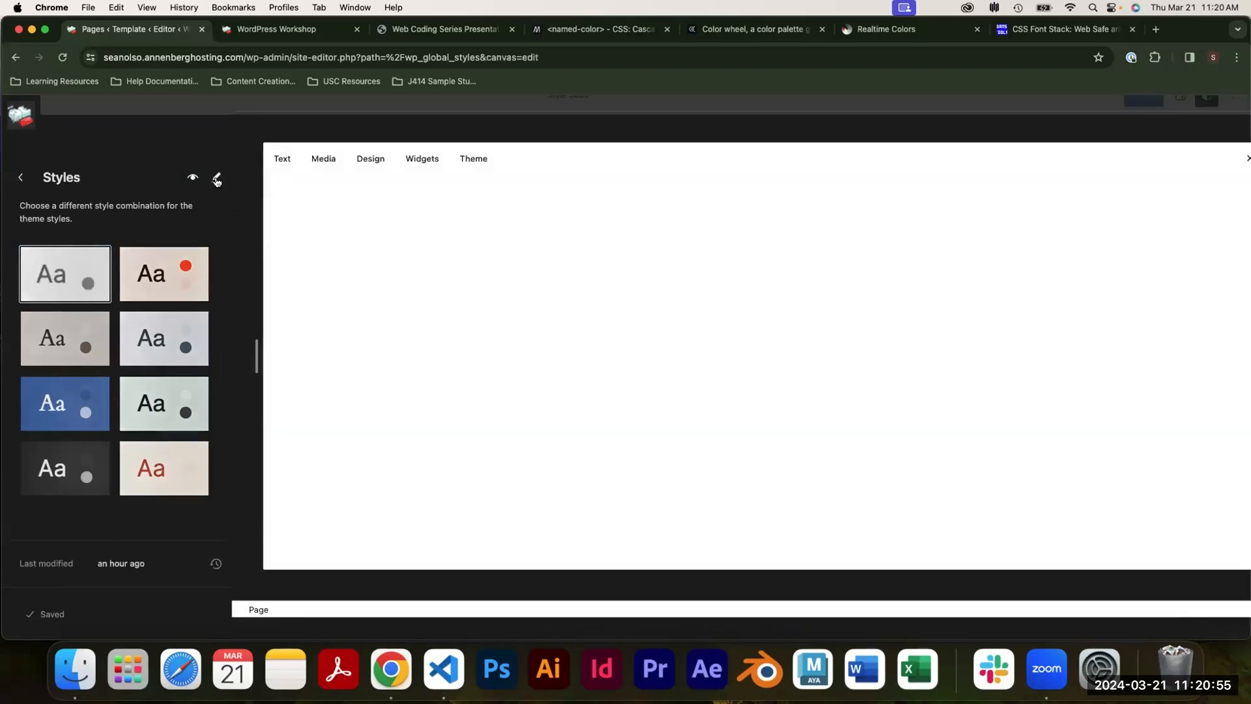
left_click(20, 117)
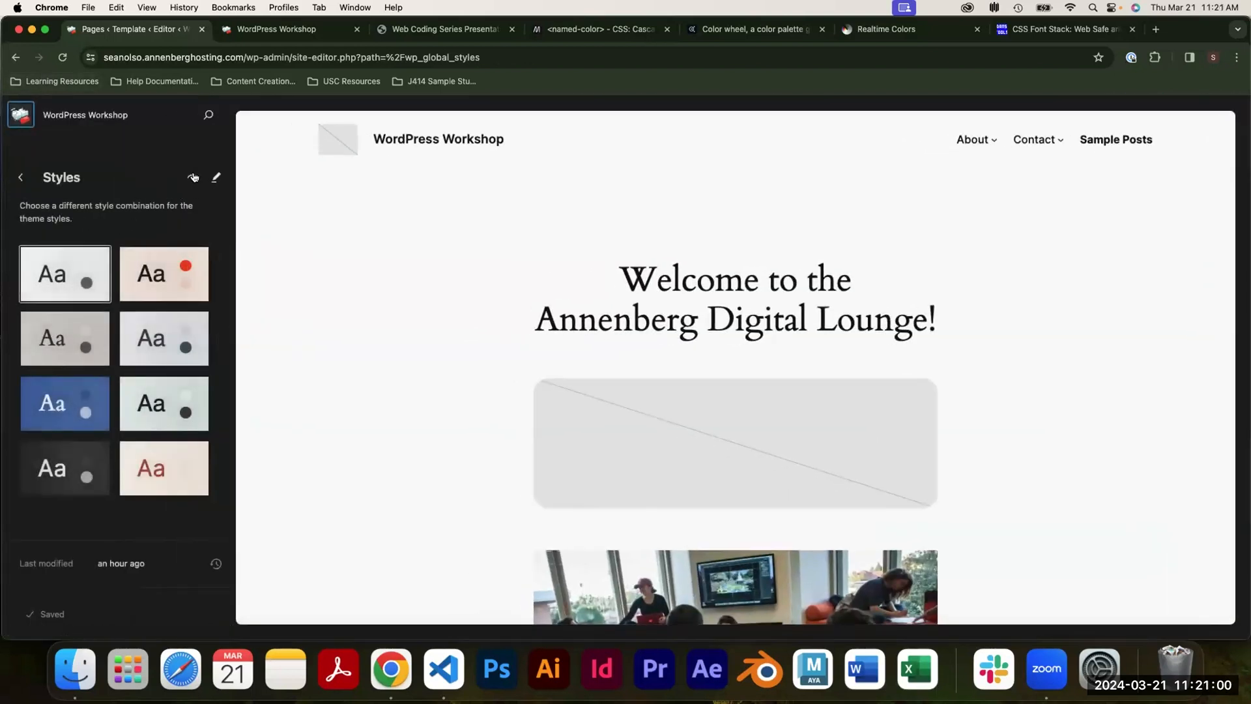
left_click(192, 177)
left_click(188, 181)
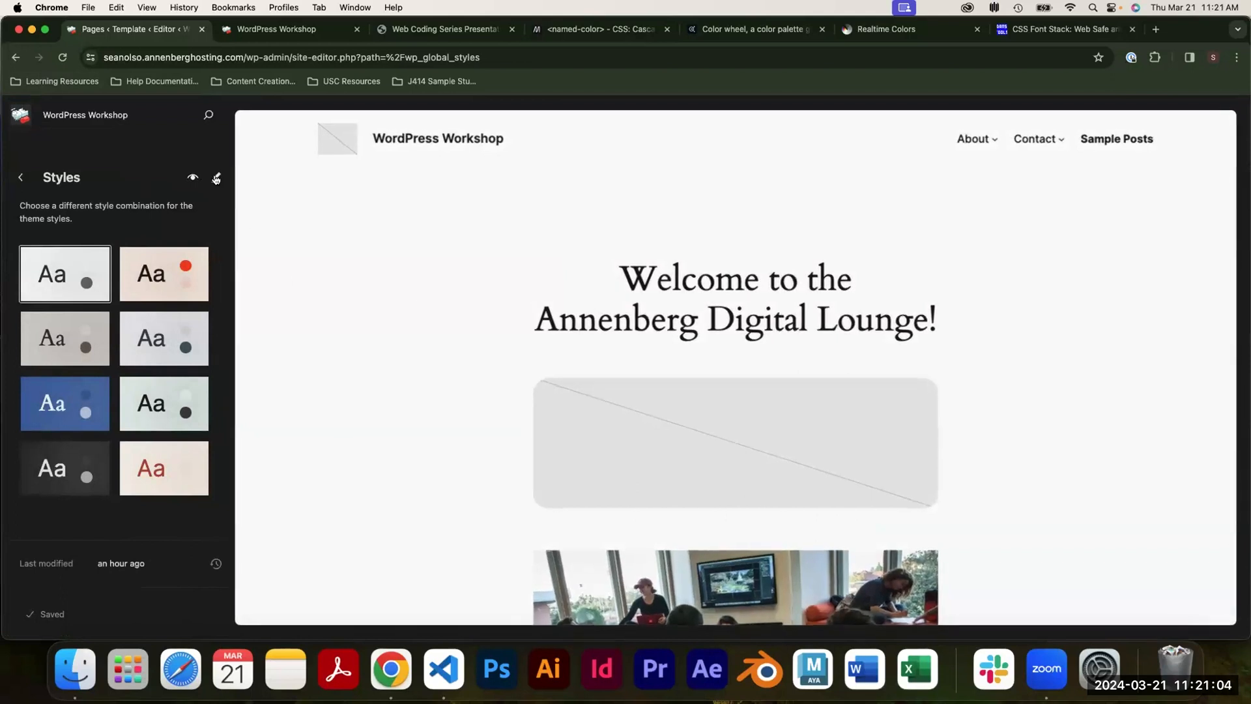
left_click(218, 178)
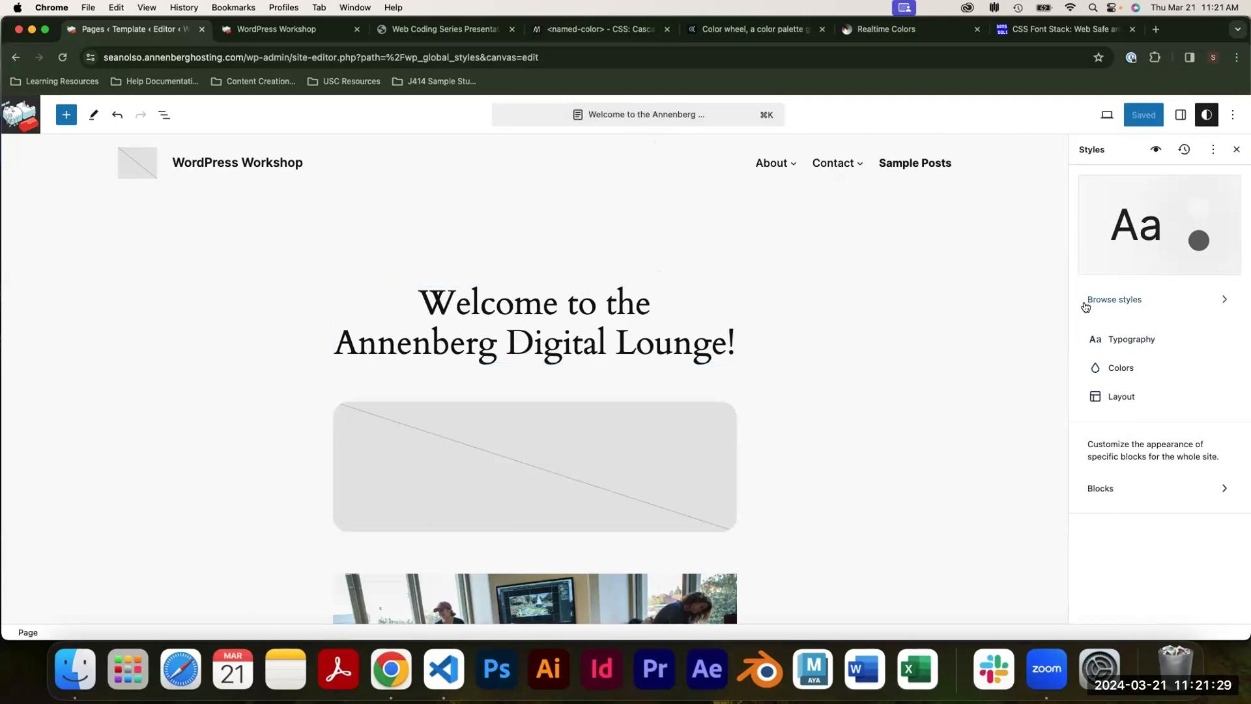
Look at the style variations within the editor's Styles settings, then open the site-wide Typography settings.
left_click(1140, 306)
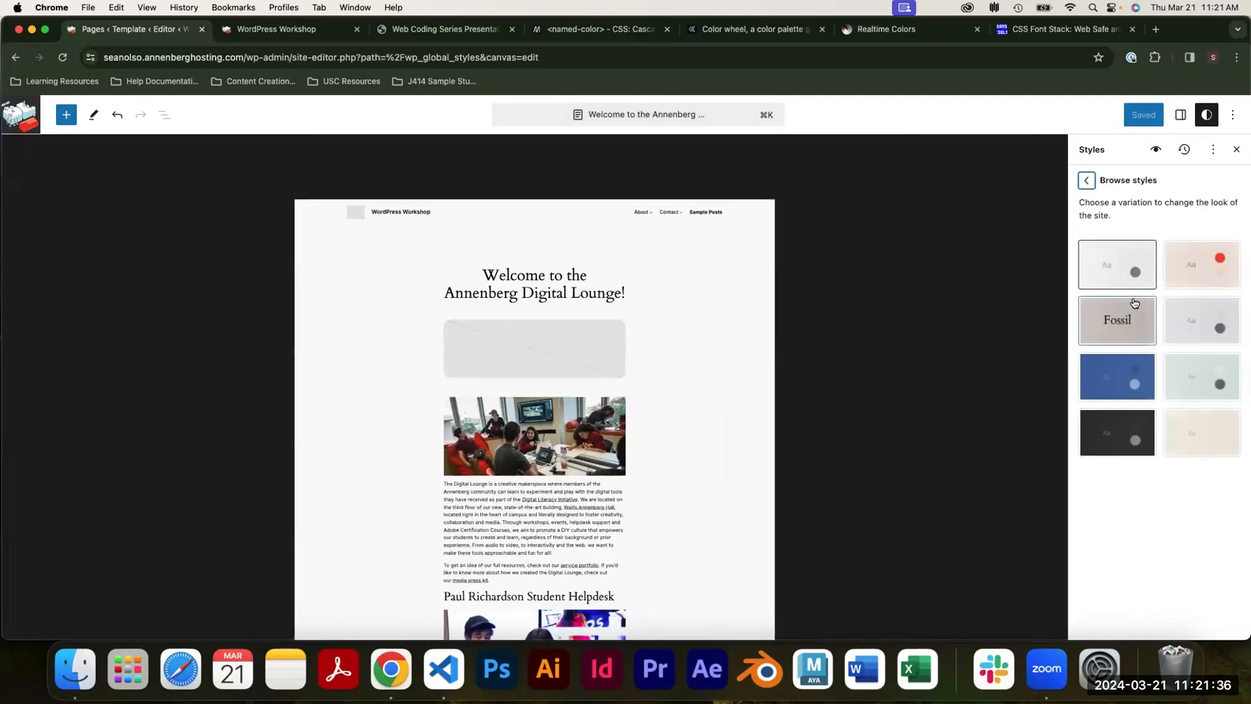
left_click(1086, 180)
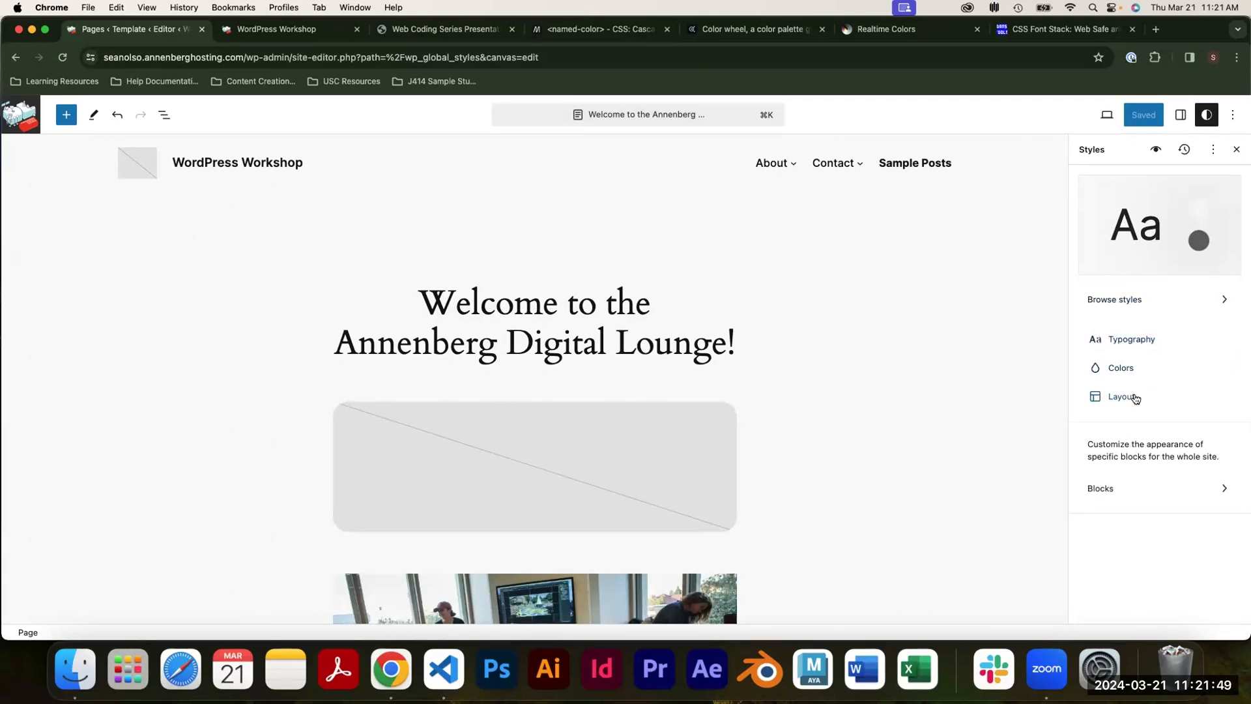
left_click(1111, 339)
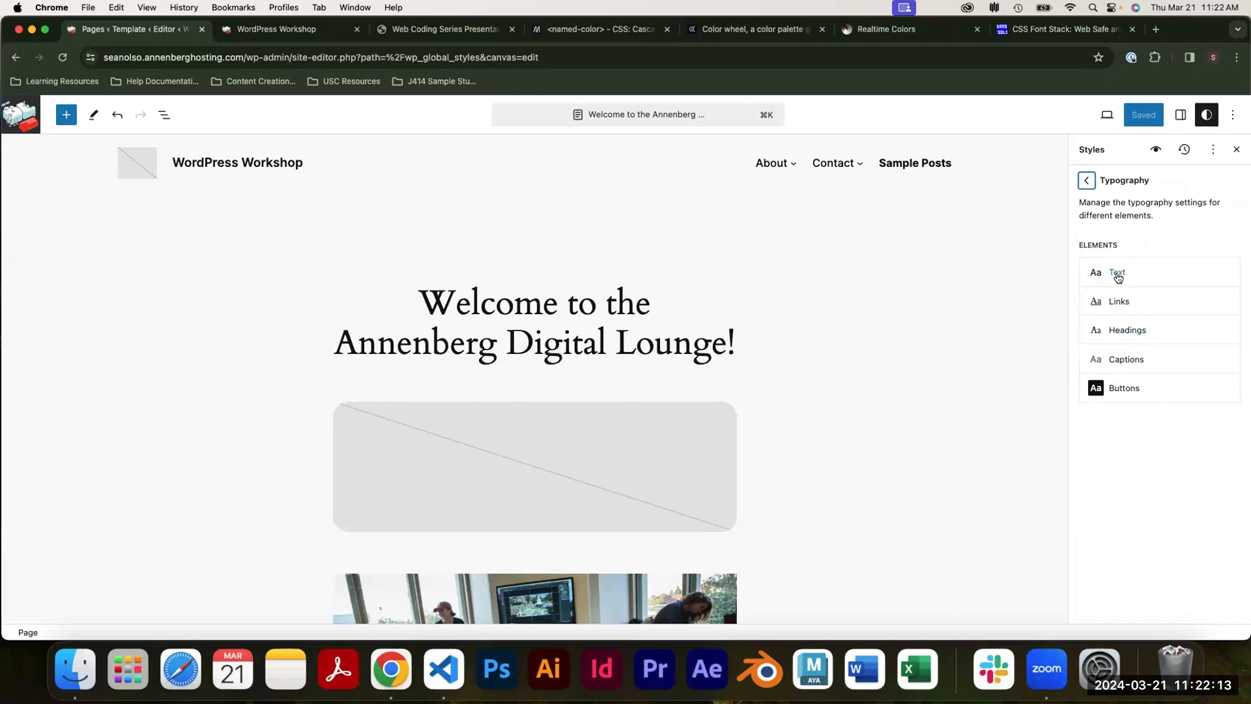
Examine the home page's headings, body text, links and image captions to relate them to the Typography elements.
scroll(762, 198, "down", 5)
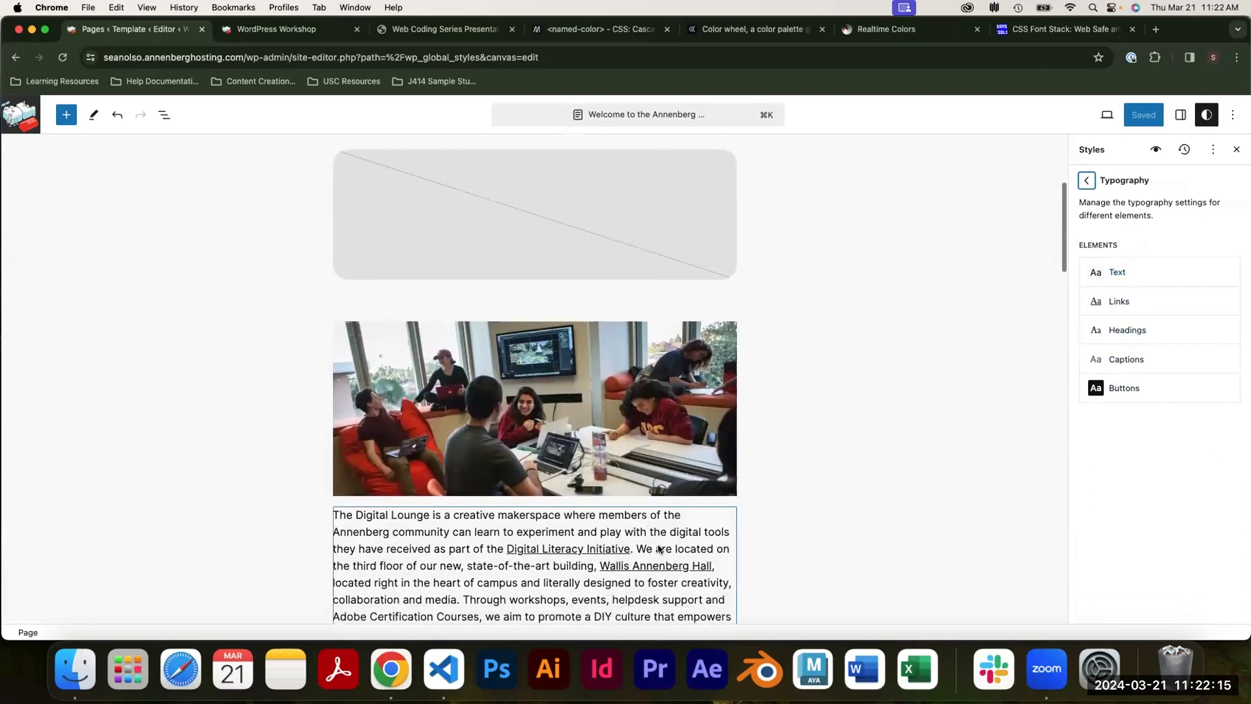
scroll(658, 549, "up", 5)
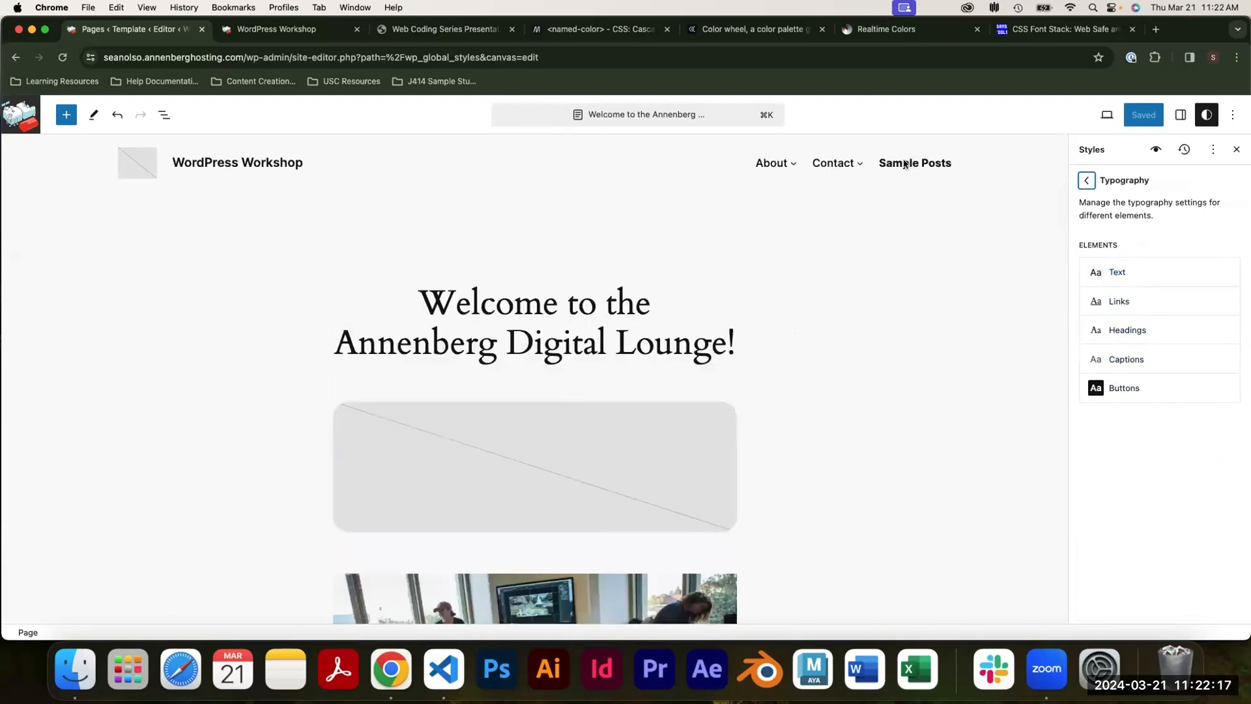
scroll(834, 185, "down", 10)
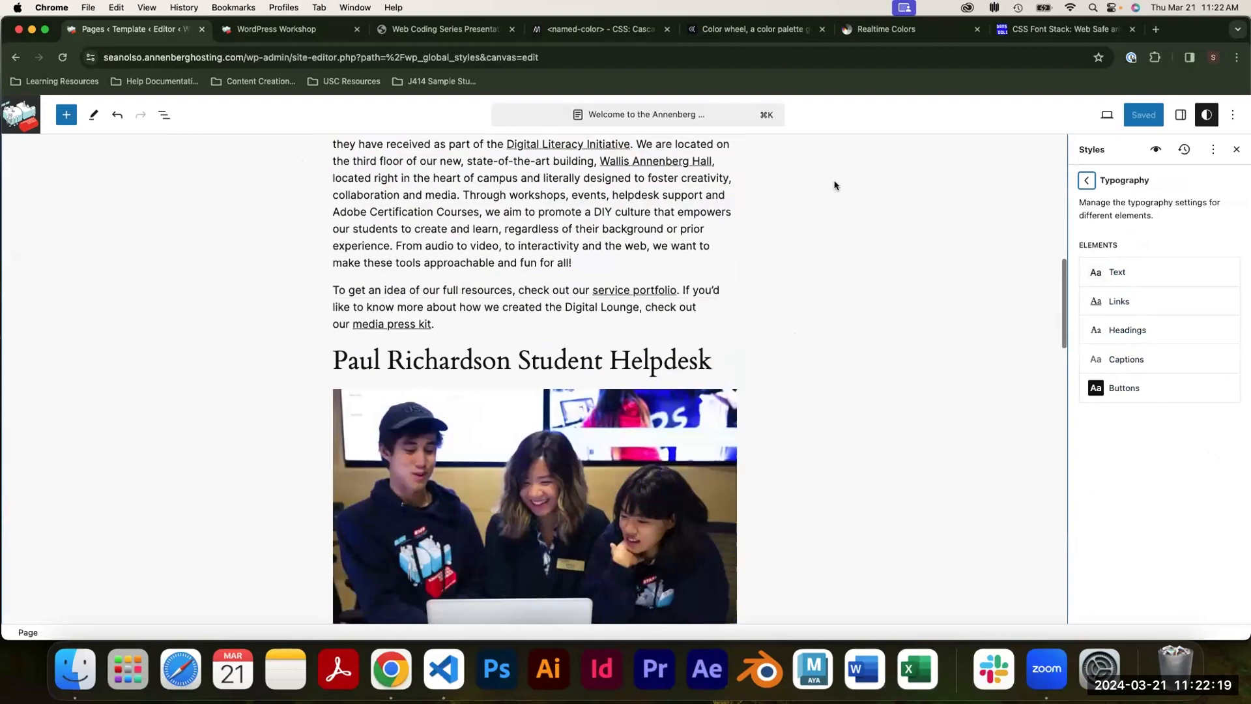
scroll(834, 185, "down", 8)
scroll(707, 426, "up", 1)
scroll(707, 427, "down", 10)
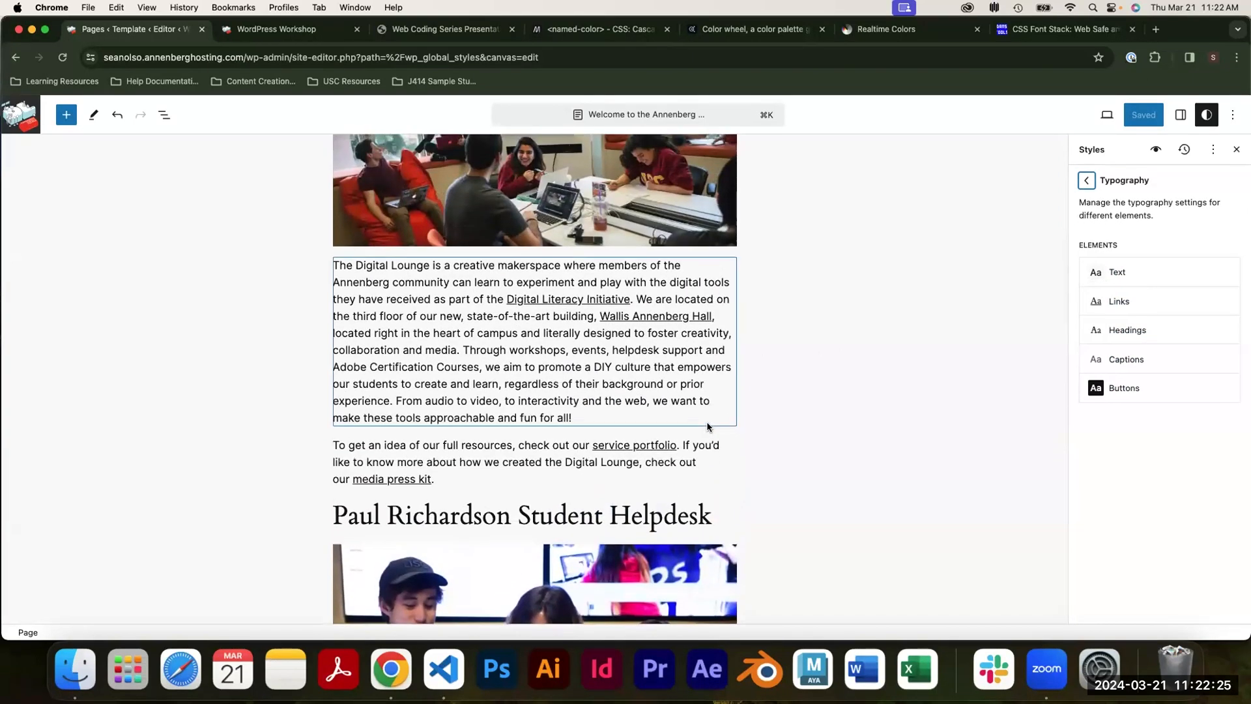
scroll(708, 426, "up", 2)
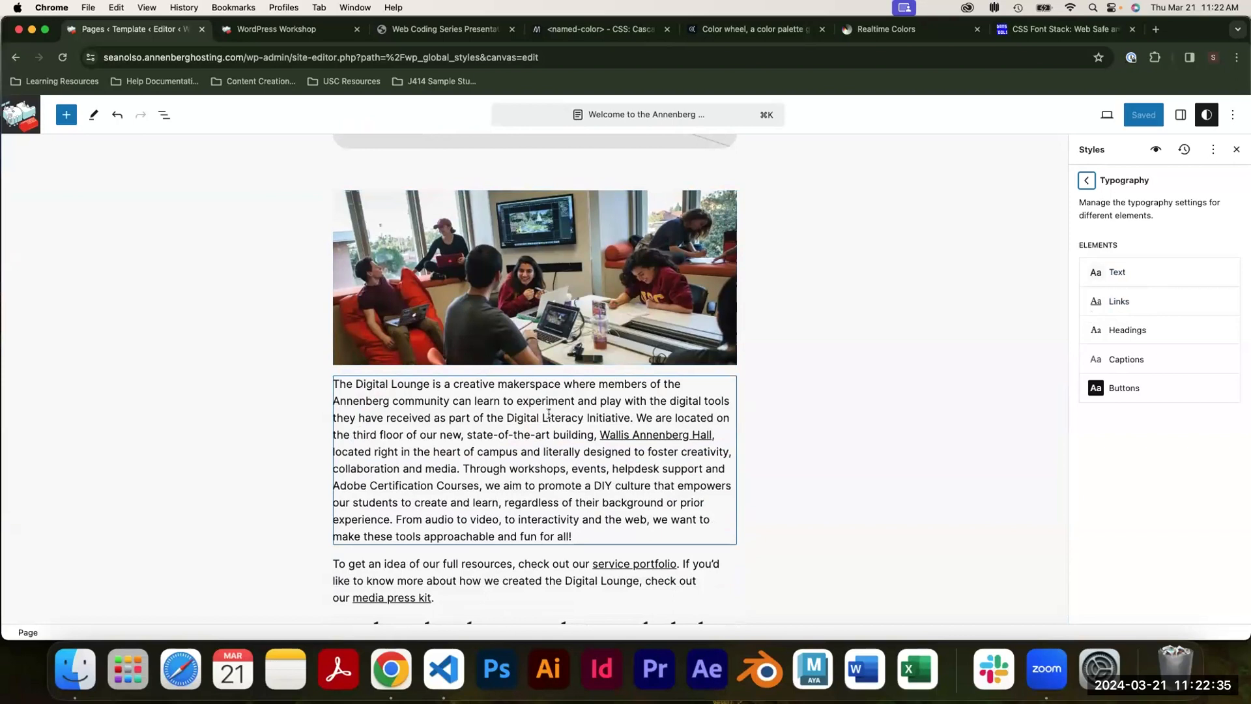
scroll(567, 301, "up", 5)
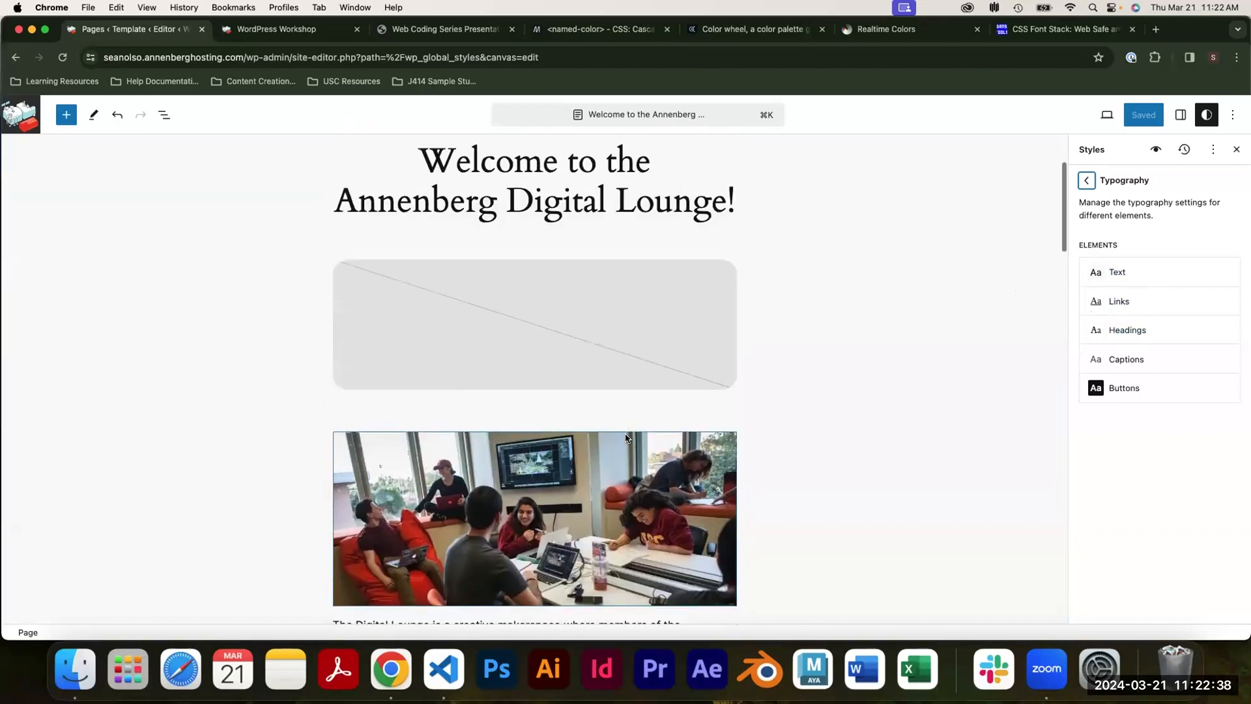
scroll(615, 329, "down", 10)
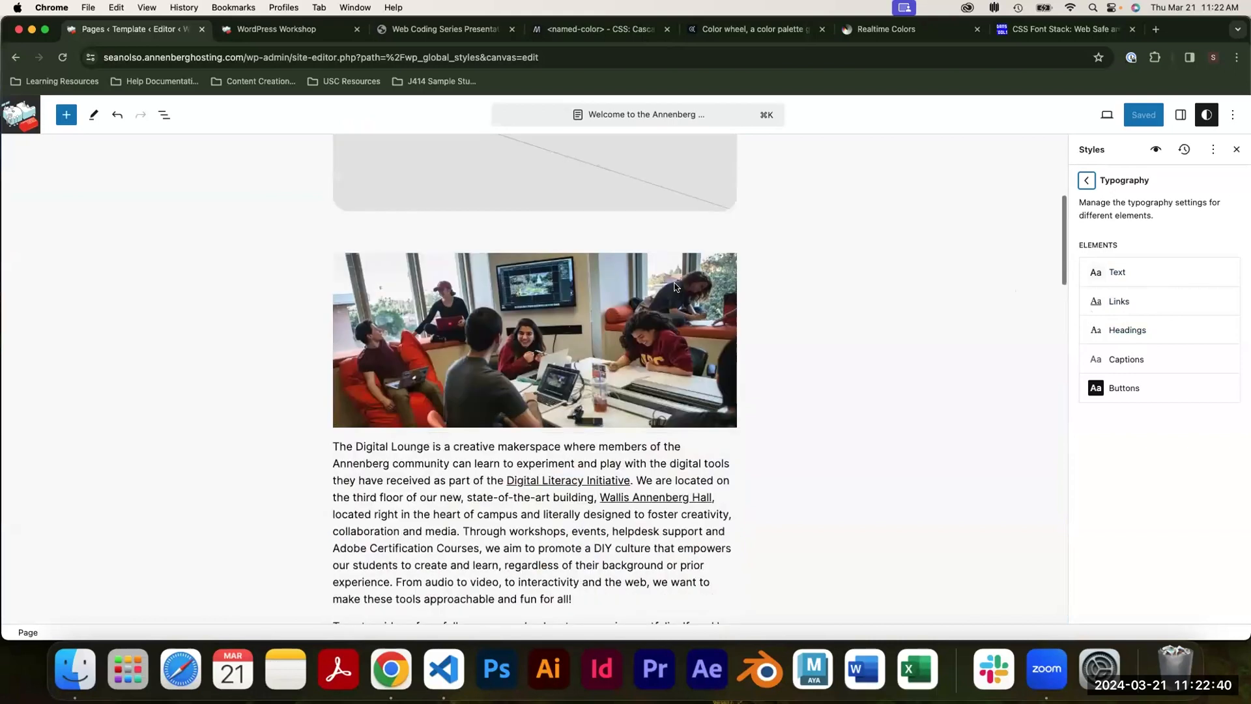
scroll(588, 358, "down", 6)
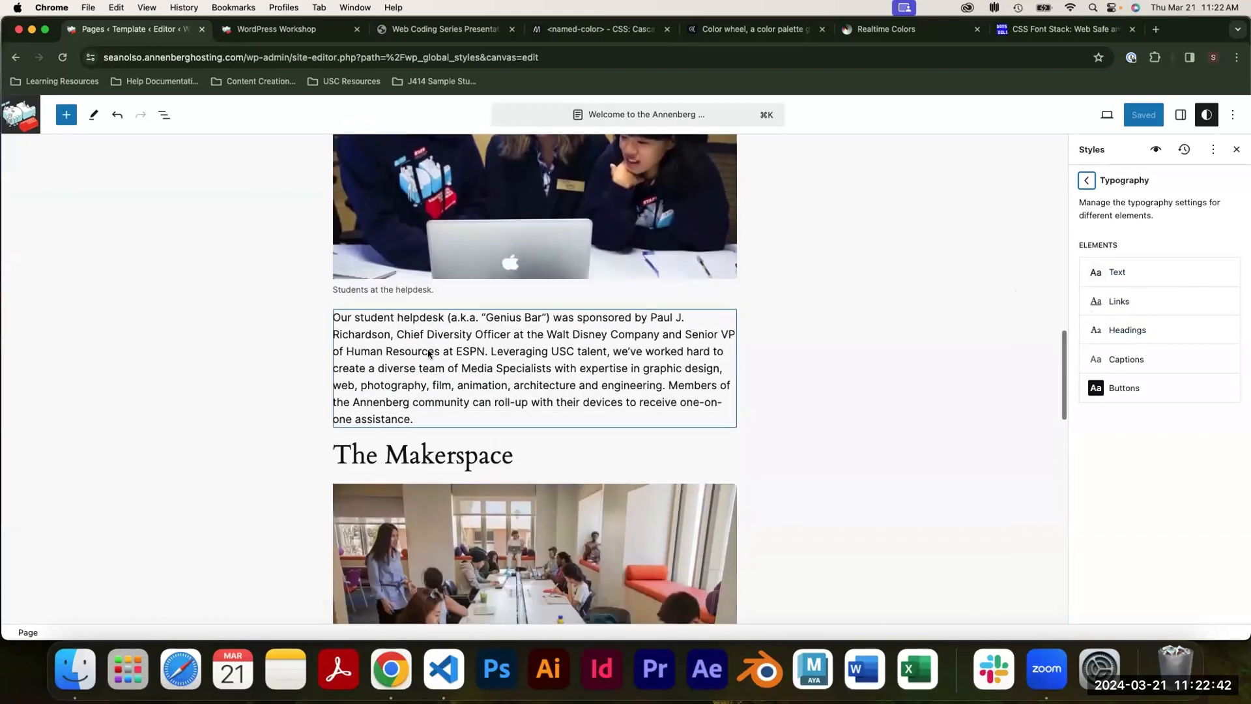
scroll(436, 469, "up", 2)
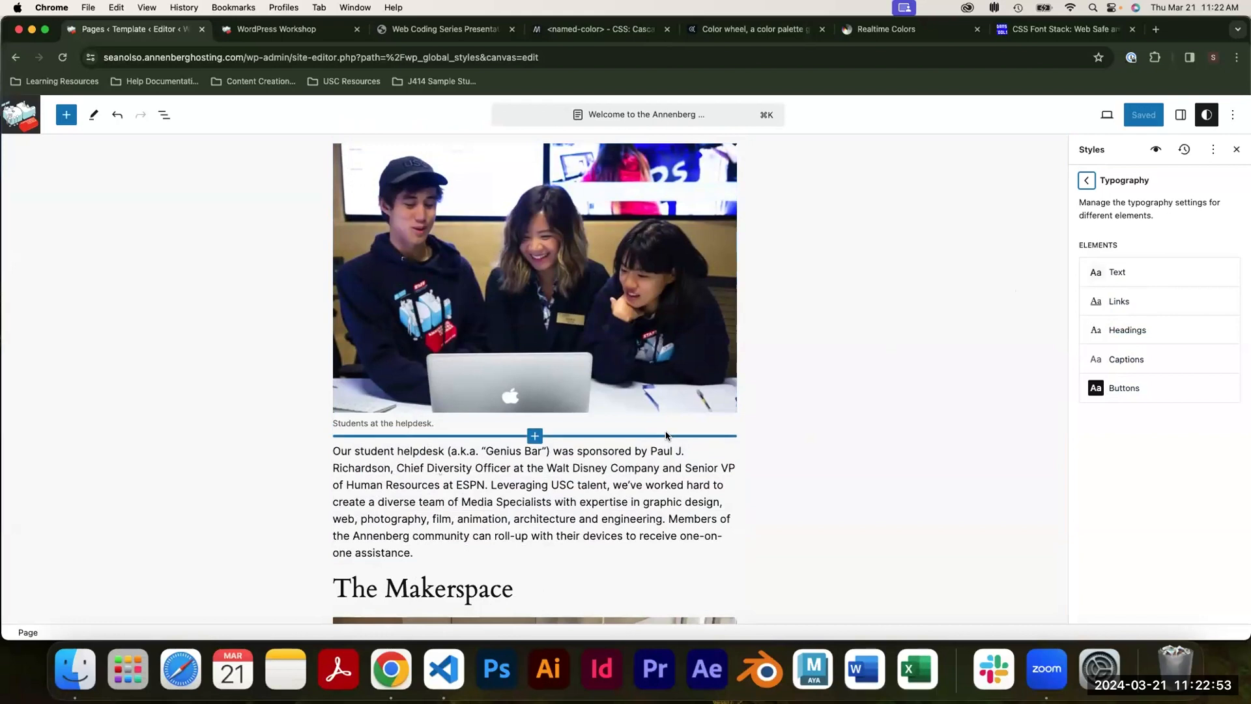
scroll(666, 564, "up", 15)
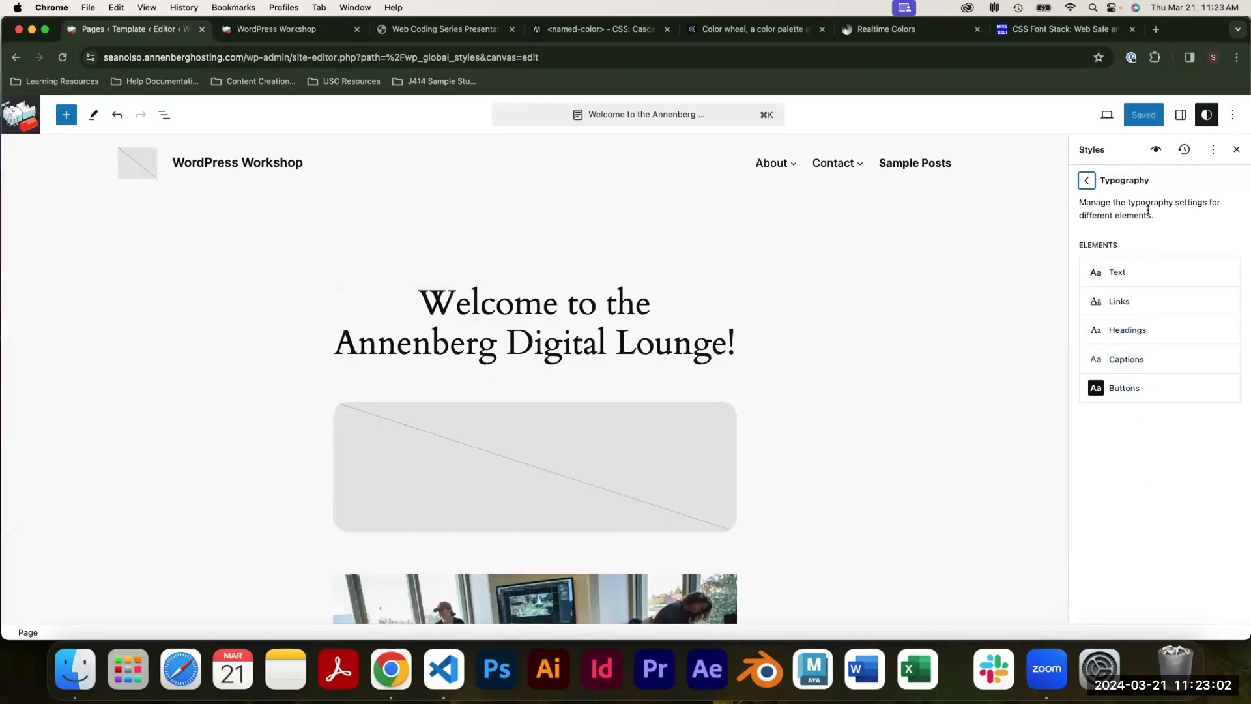
Open the typography settings for Text and review the available fonts, keeping Inter selected.
left_click(1118, 274)
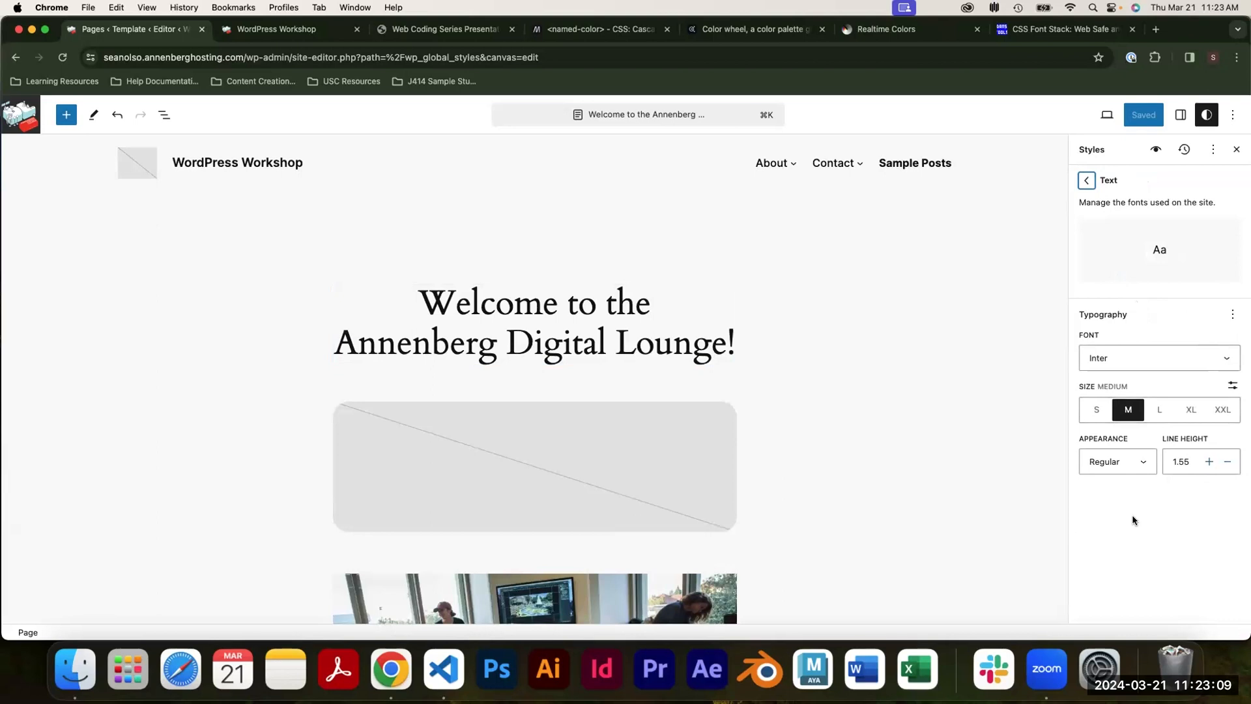
left_click(1114, 360)
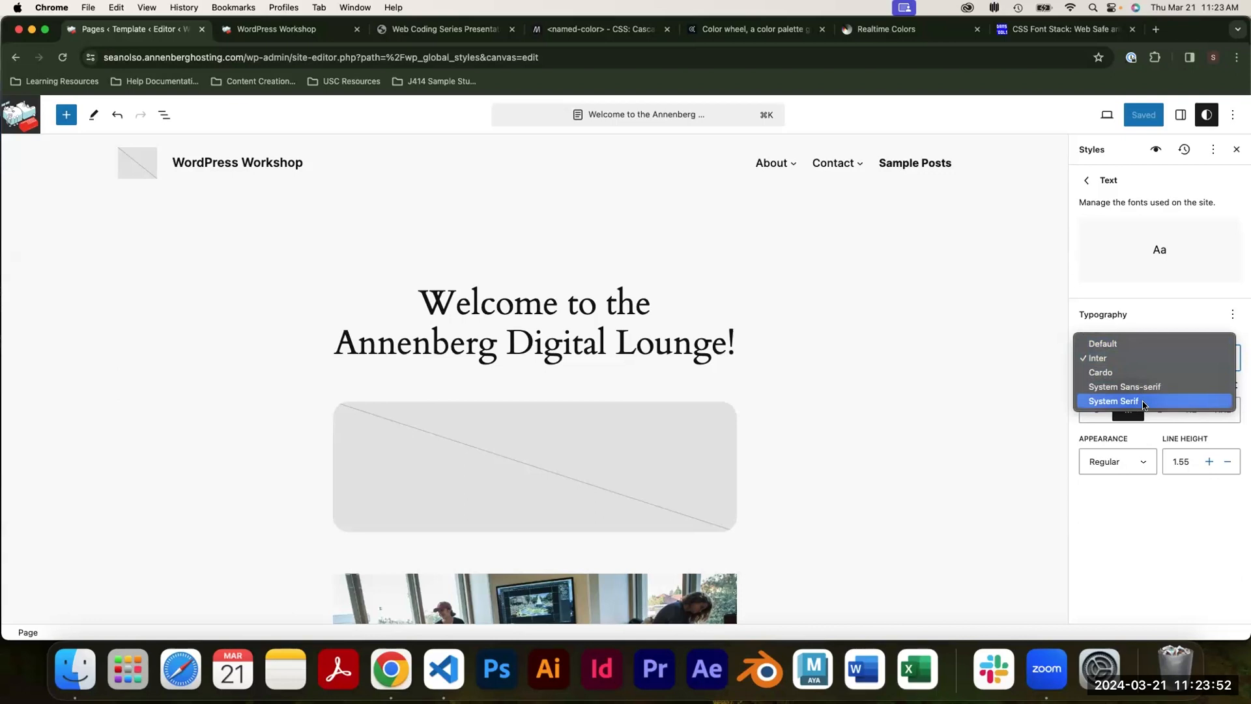
left_click(1166, 357)
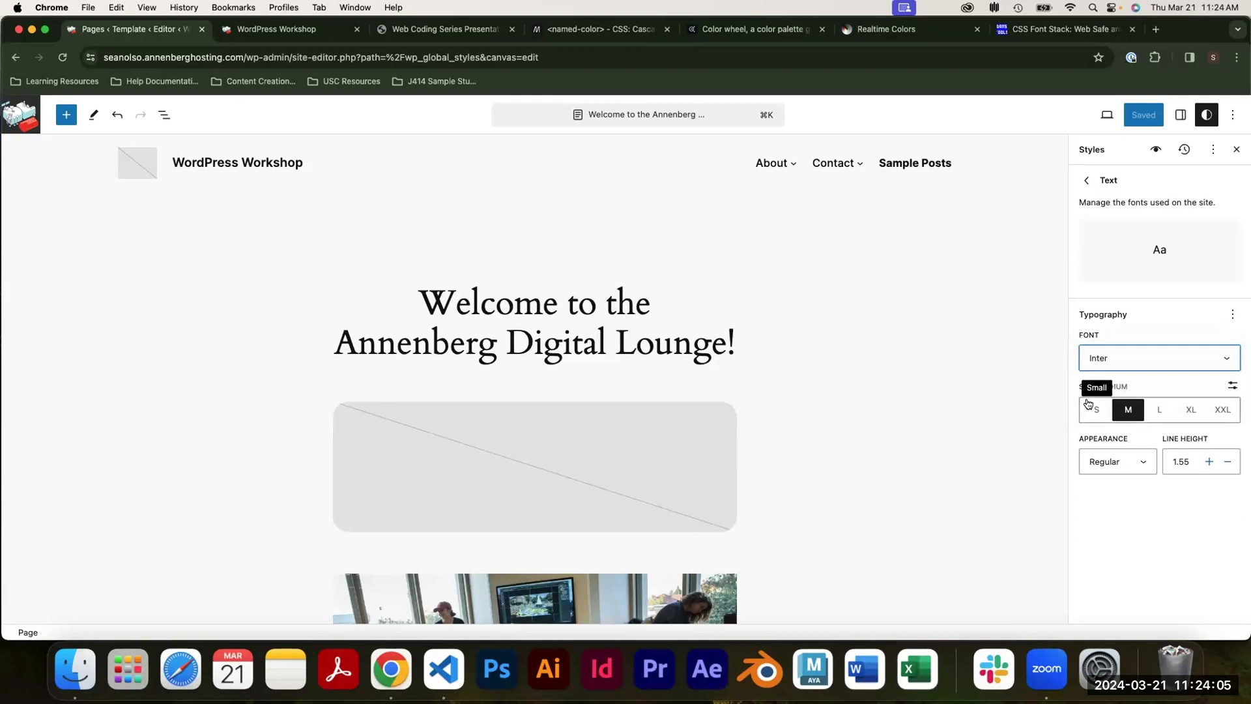
Try the Large, Extra Large, XXL and Small text sizes on the page's paragraphs and return to Medium.
left_click(1159, 409)
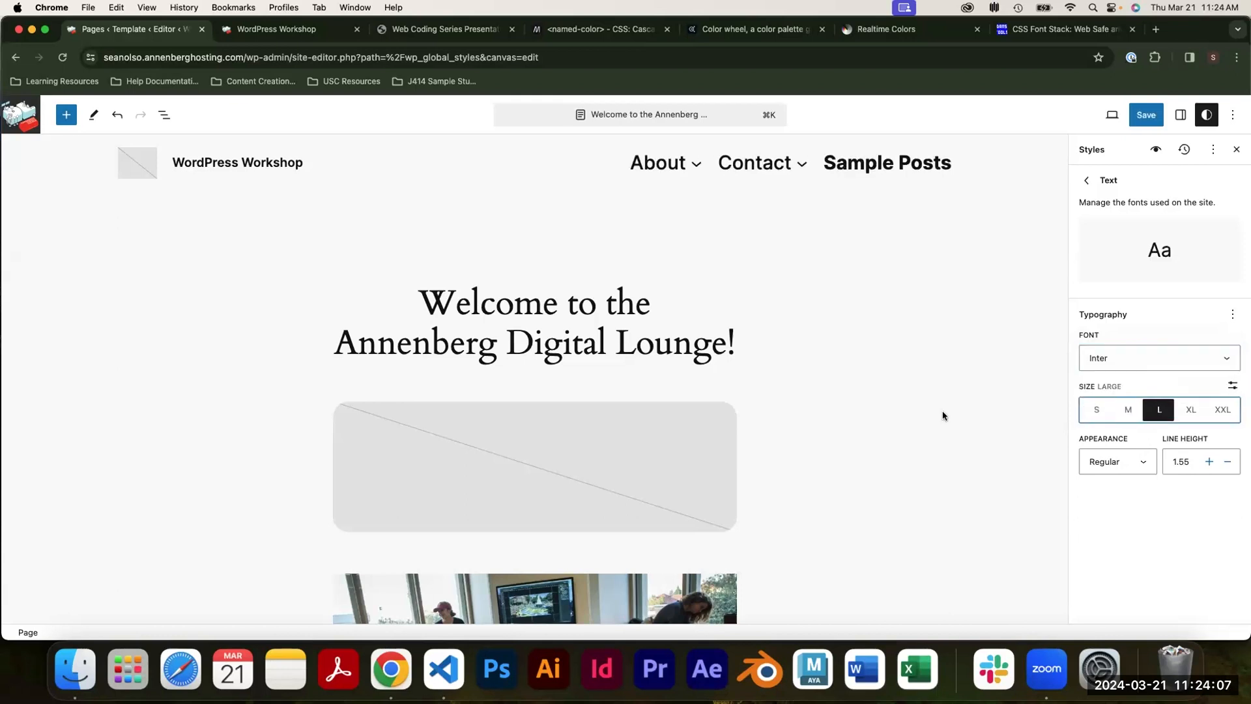
scroll(885, 410, "down", 10)
left_click(1191, 409)
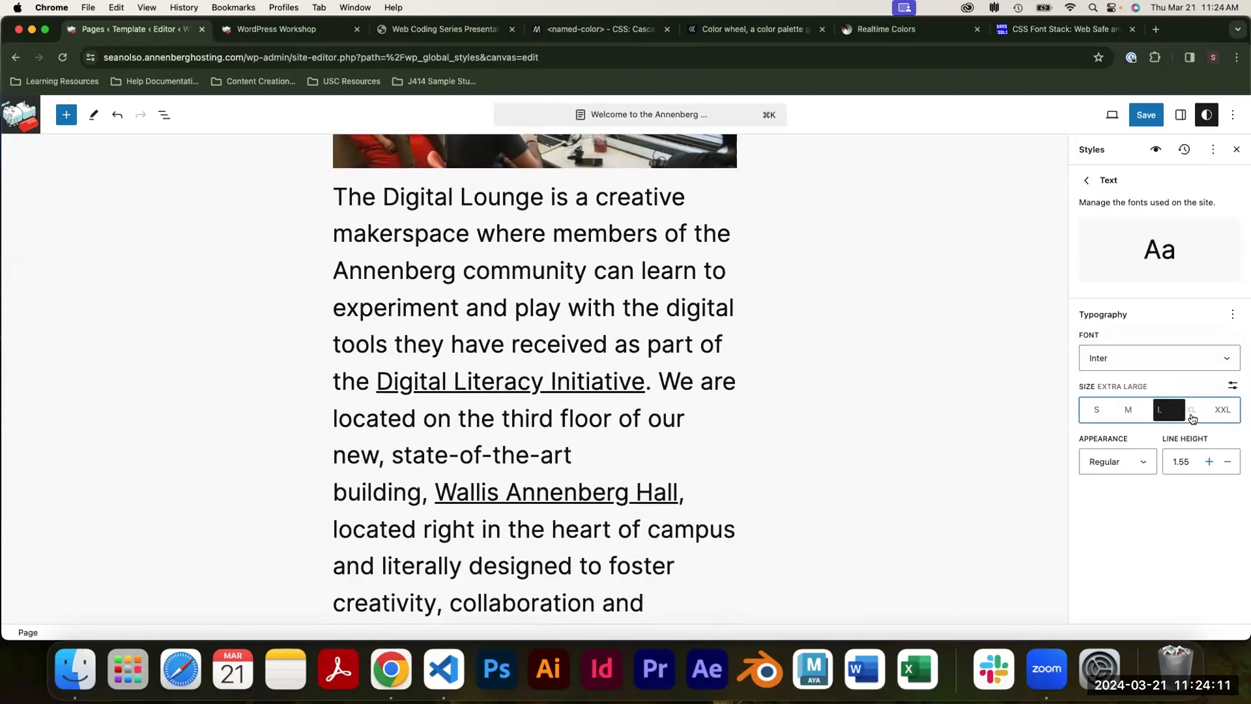
left_click(1222, 409)
left_click(1097, 410)
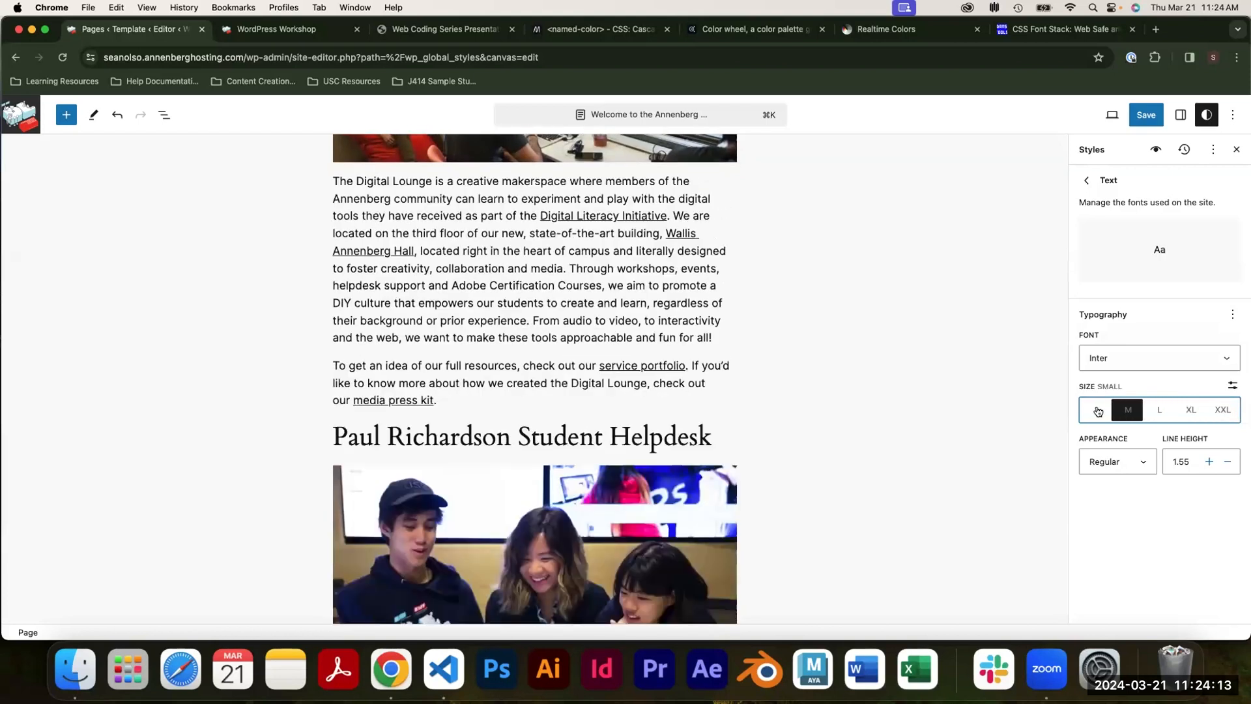
left_click(1128, 409)
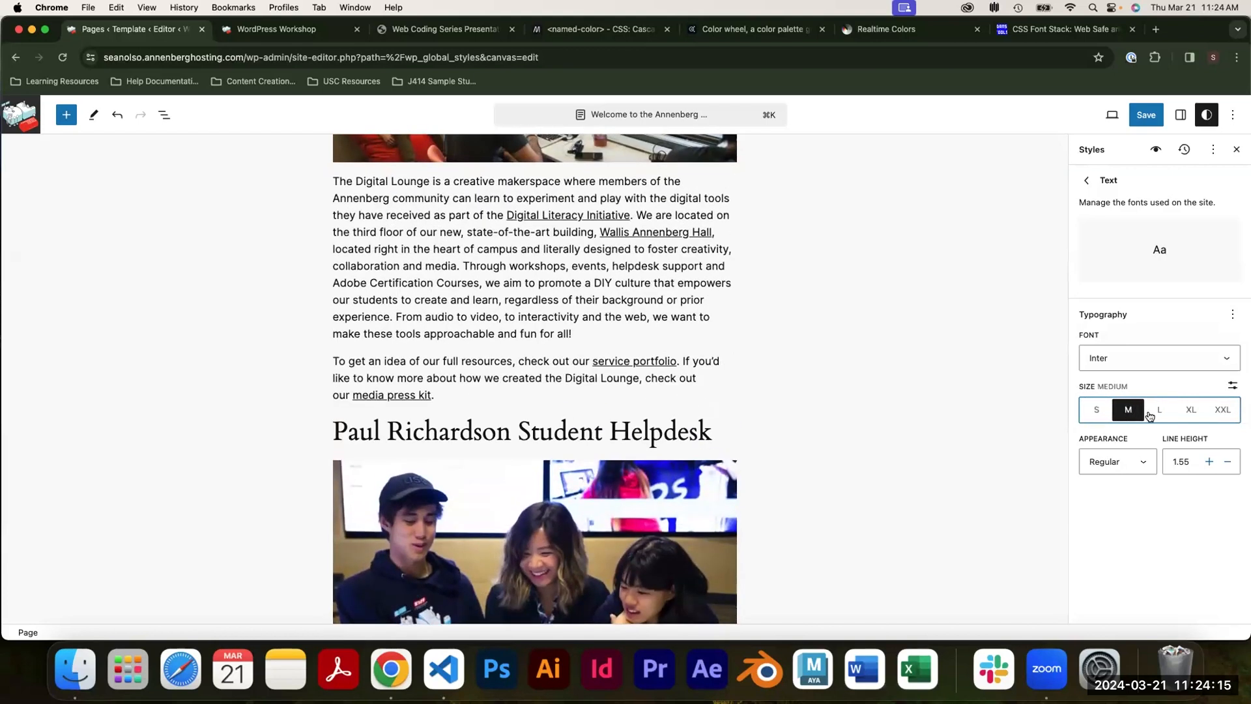
left_click(1153, 413)
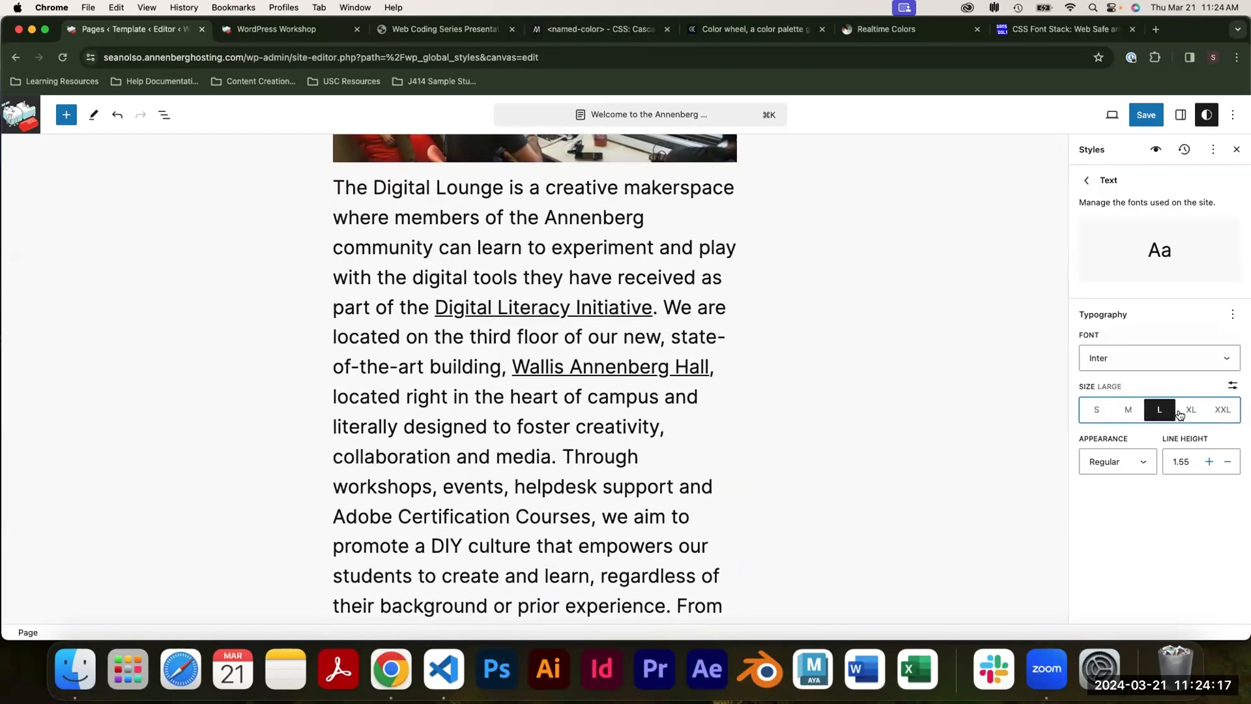
left_click(1128, 409)
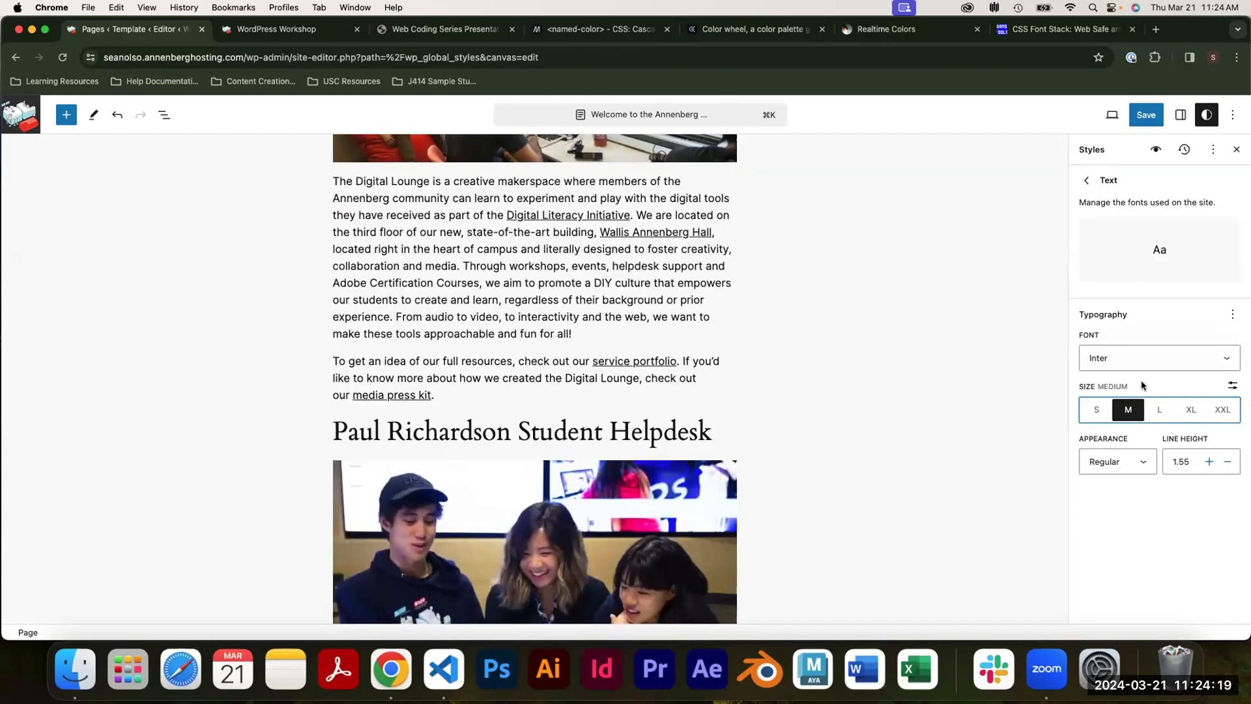
Switch the text size to a custom value and set it to 16 px.
left_click(1231, 387)
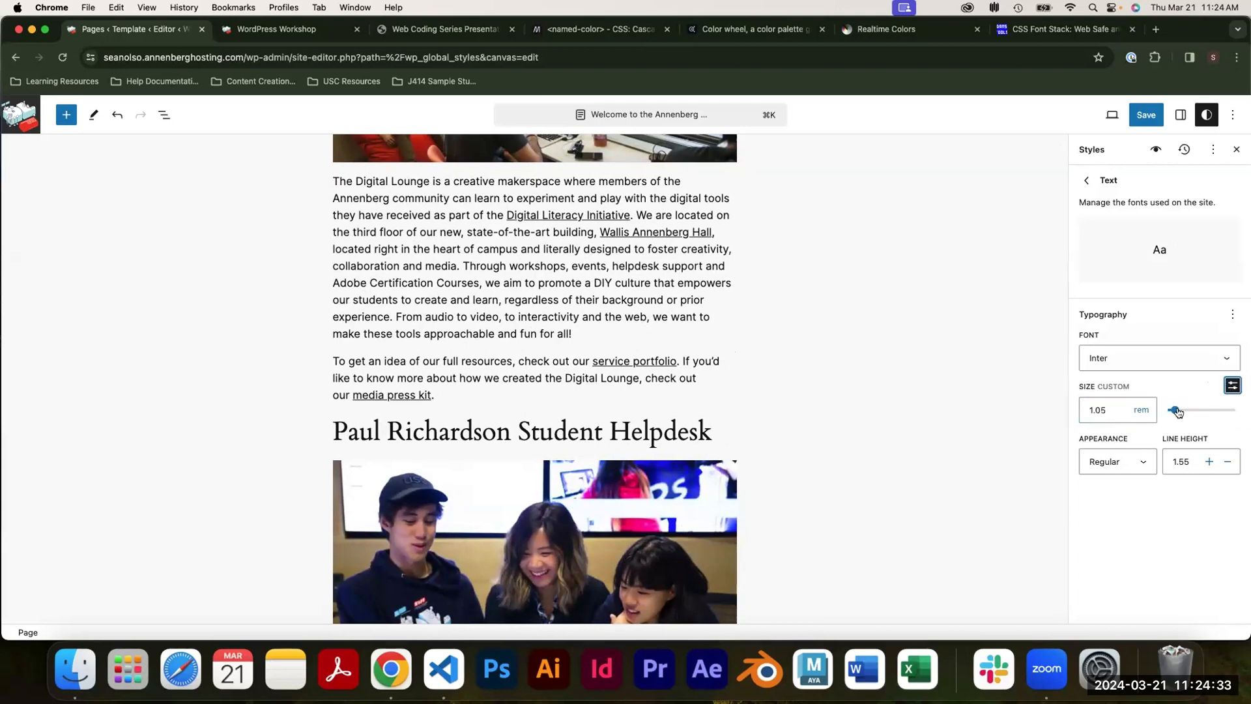
left_click(1144, 412)
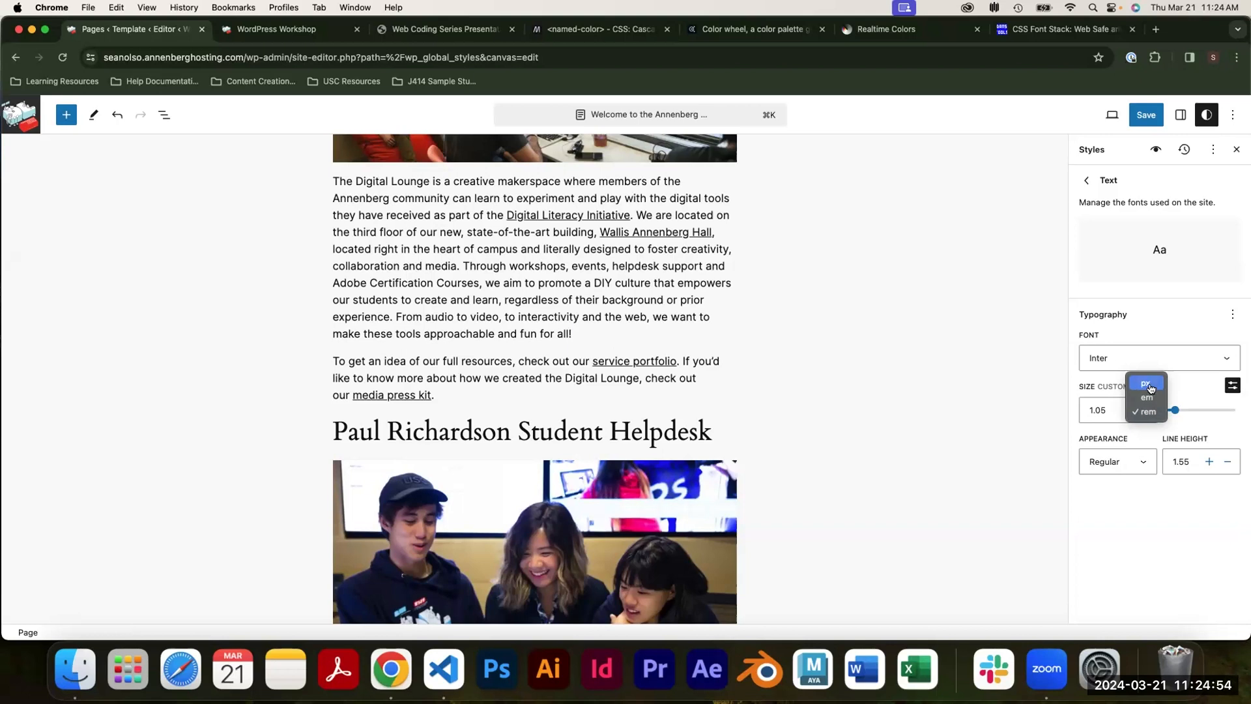
left_click(1145, 385)
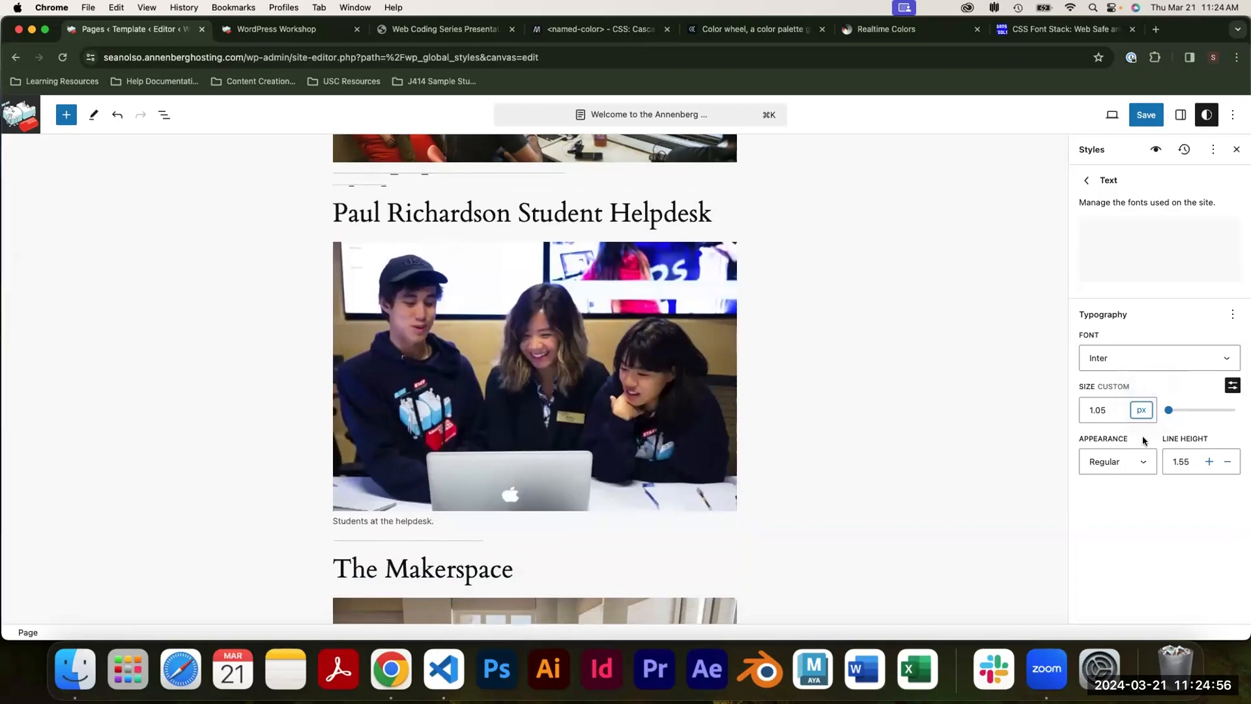
double_click(1108, 410)
type("16")
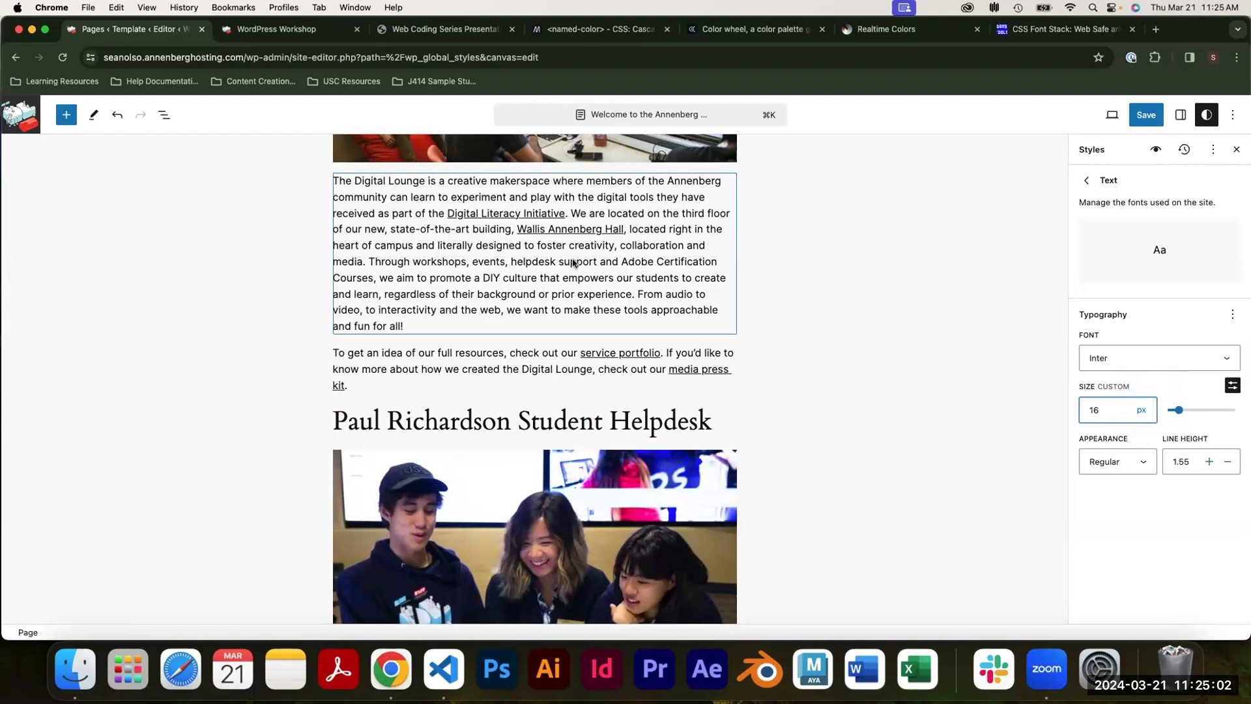
Change the custom text size's unit to rem and set the size to 1.05 rem.
scroll(572, 262, "down", 5)
left_click(1141, 410)
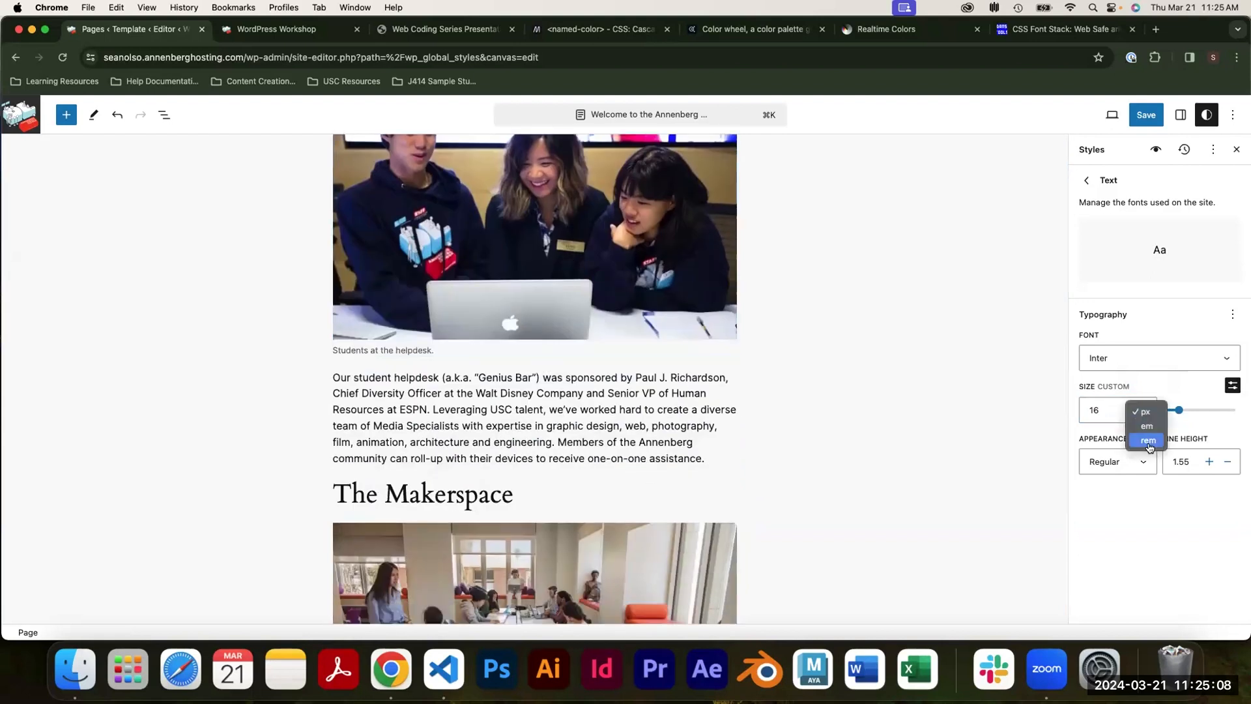
left_click(1148, 447)
left_click(1108, 408)
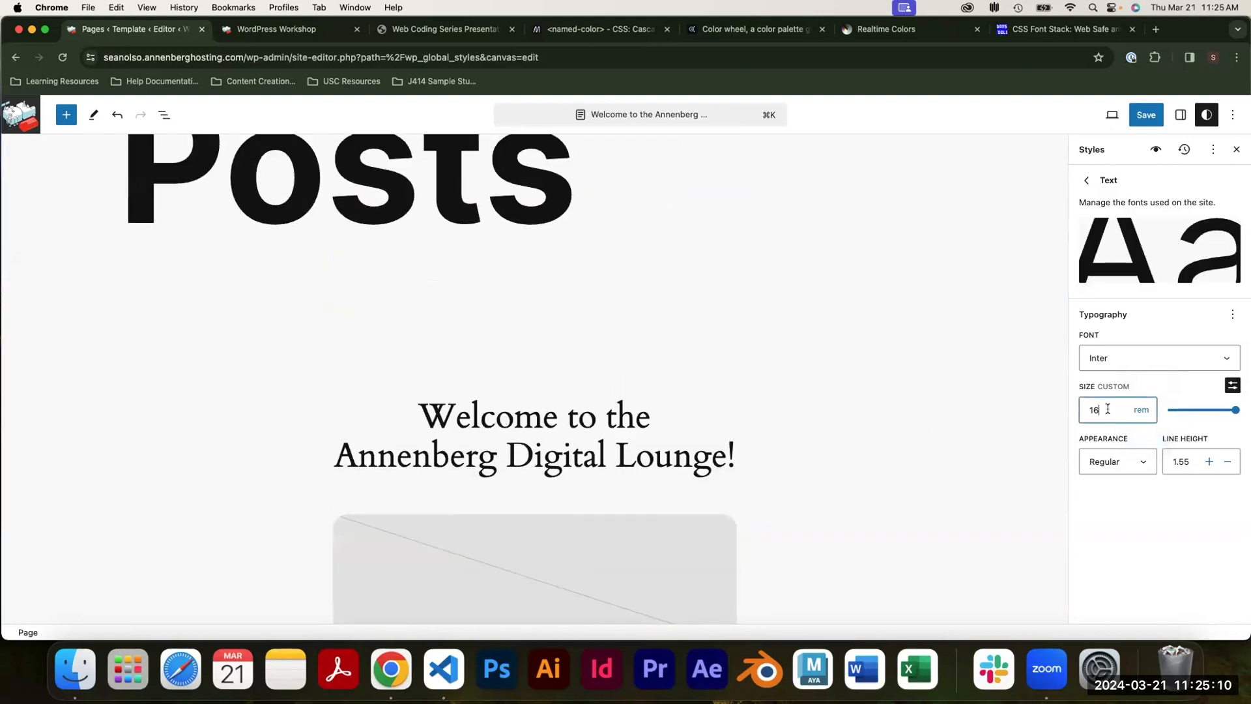
type("1.05")
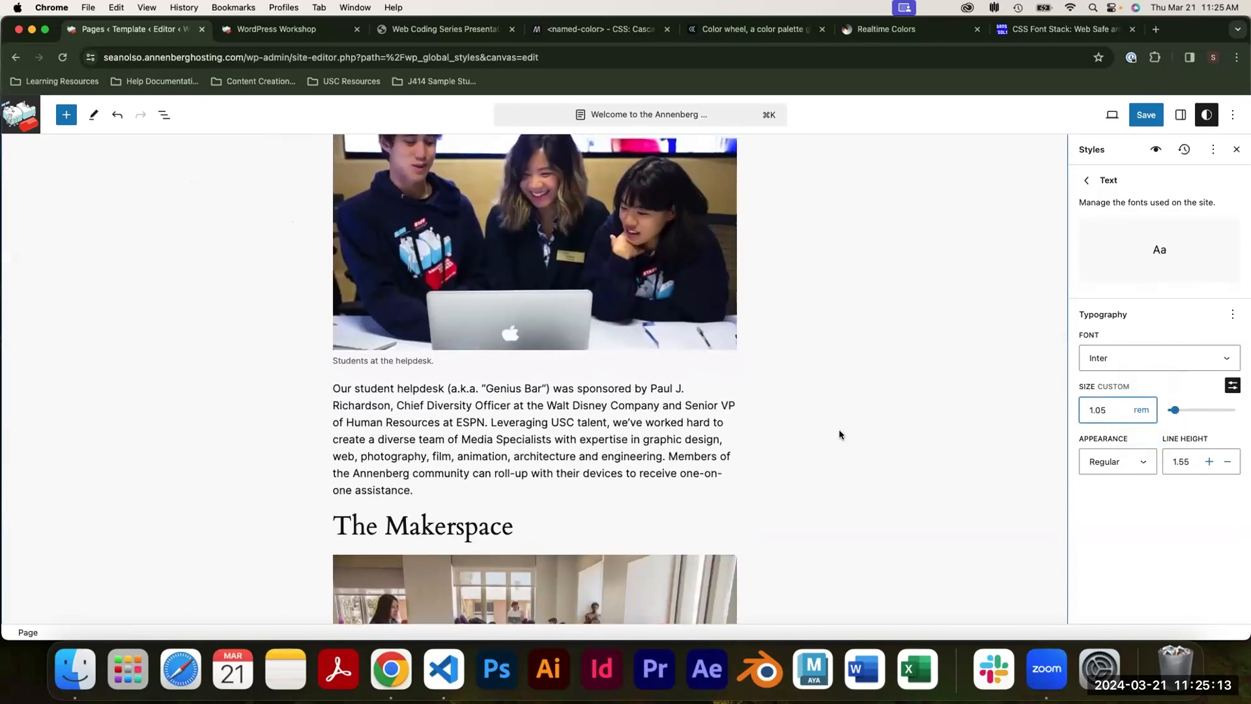
Review the page's heading and paragraphs at the custom text size and check the available size units.
scroll(726, 346, "up", 10)
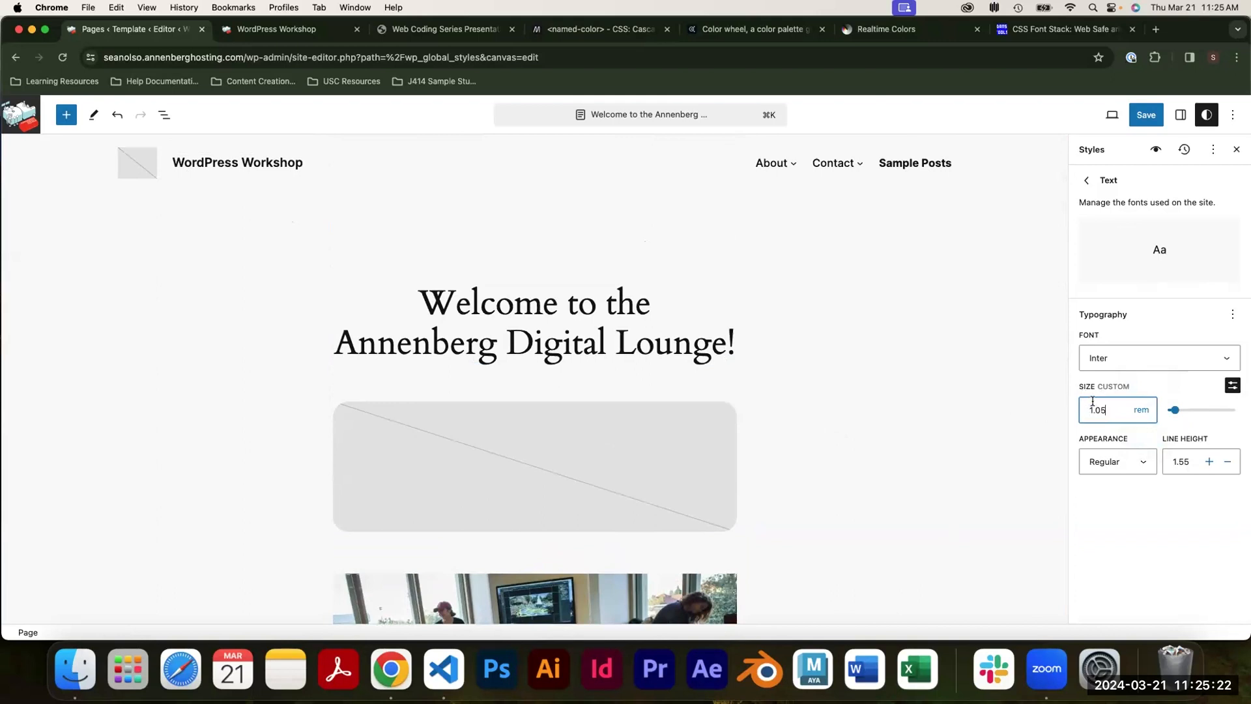
scroll(653, 480, "down", 5)
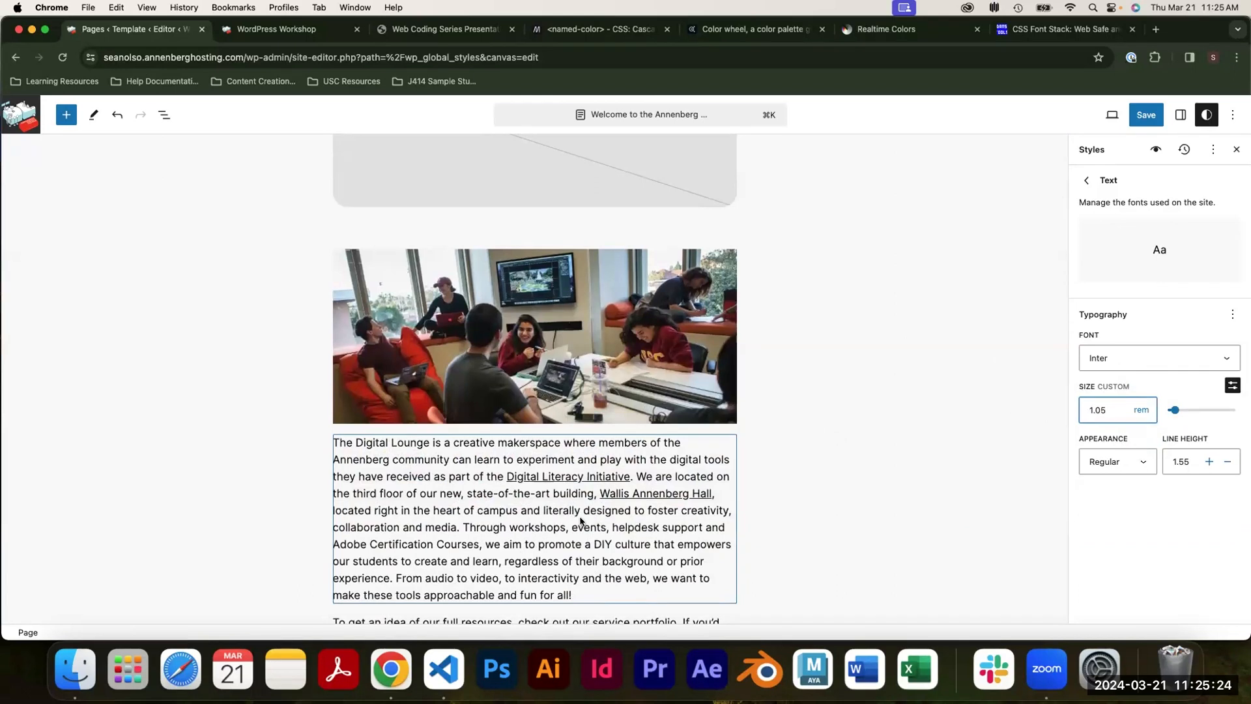
scroll(582, 521, "down", 1)
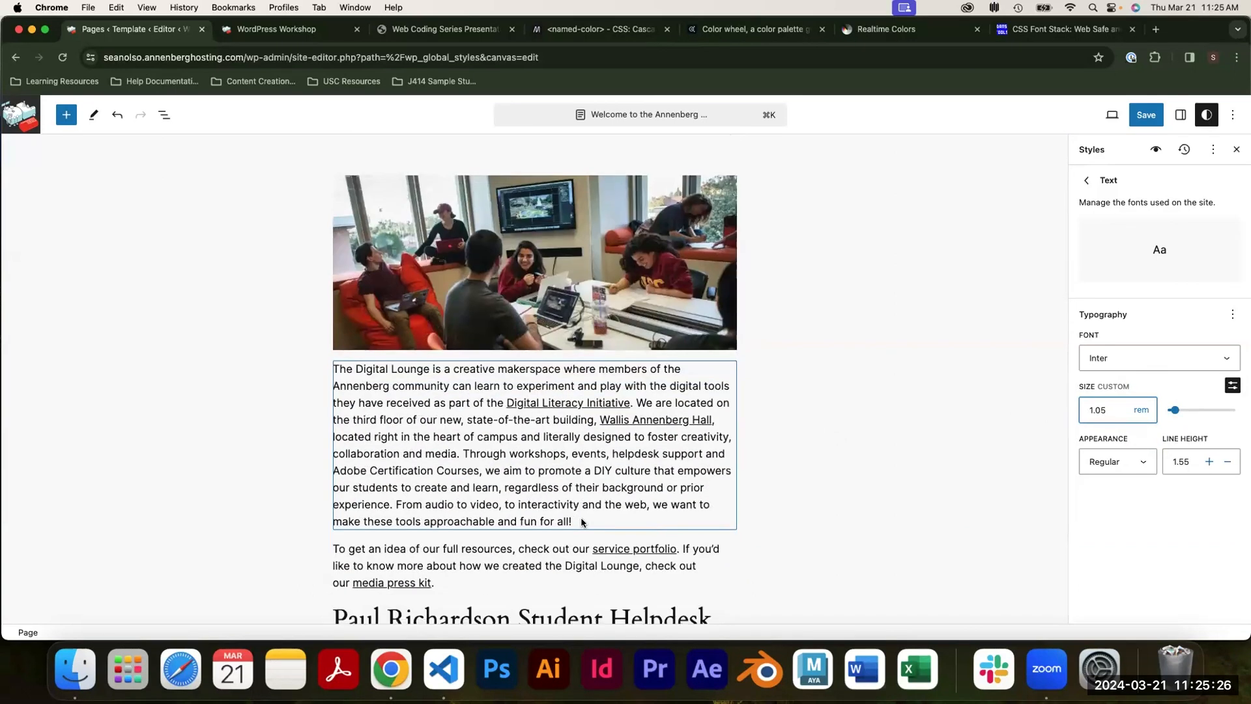
left_click(1141, 410)
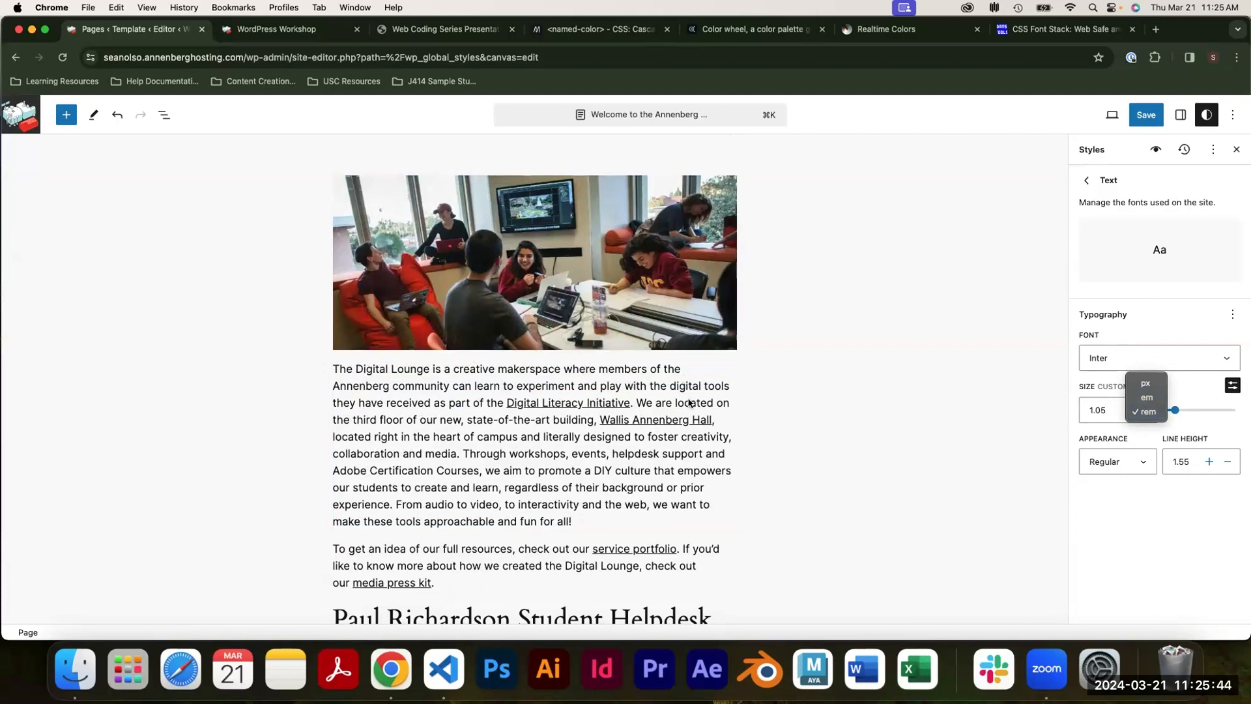
Switch to Visual Studio Code, examine the paragraph elements in project1.html's description section, and return to the site editor in Chrome.
left_click(444, 669)
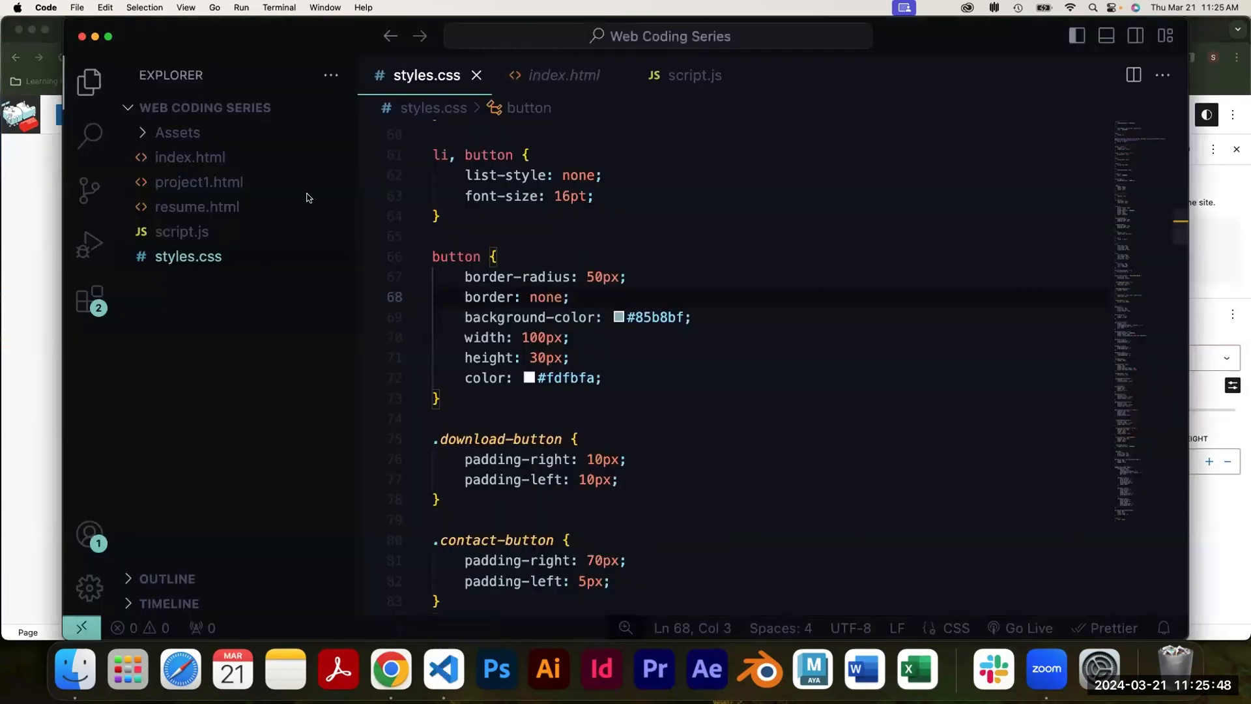
left_click(199, 183)
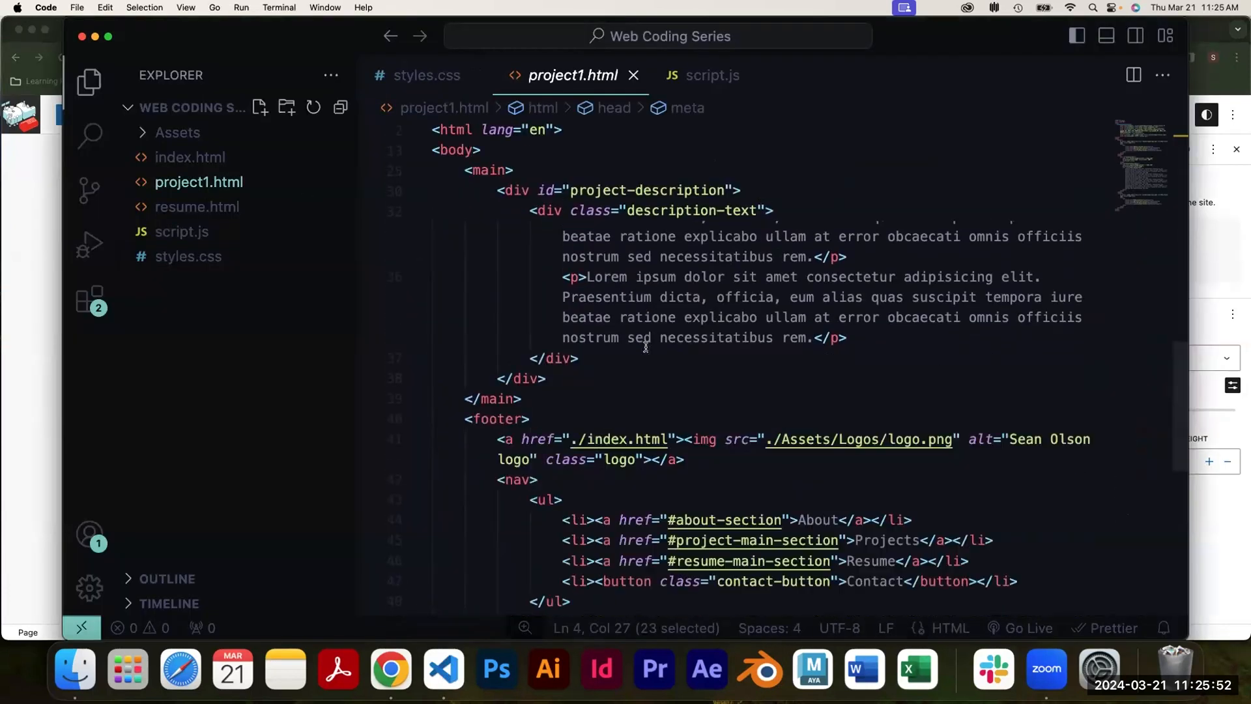
scroll(645, 347, "up", 10)
scroll(573, 391, "down", 4)
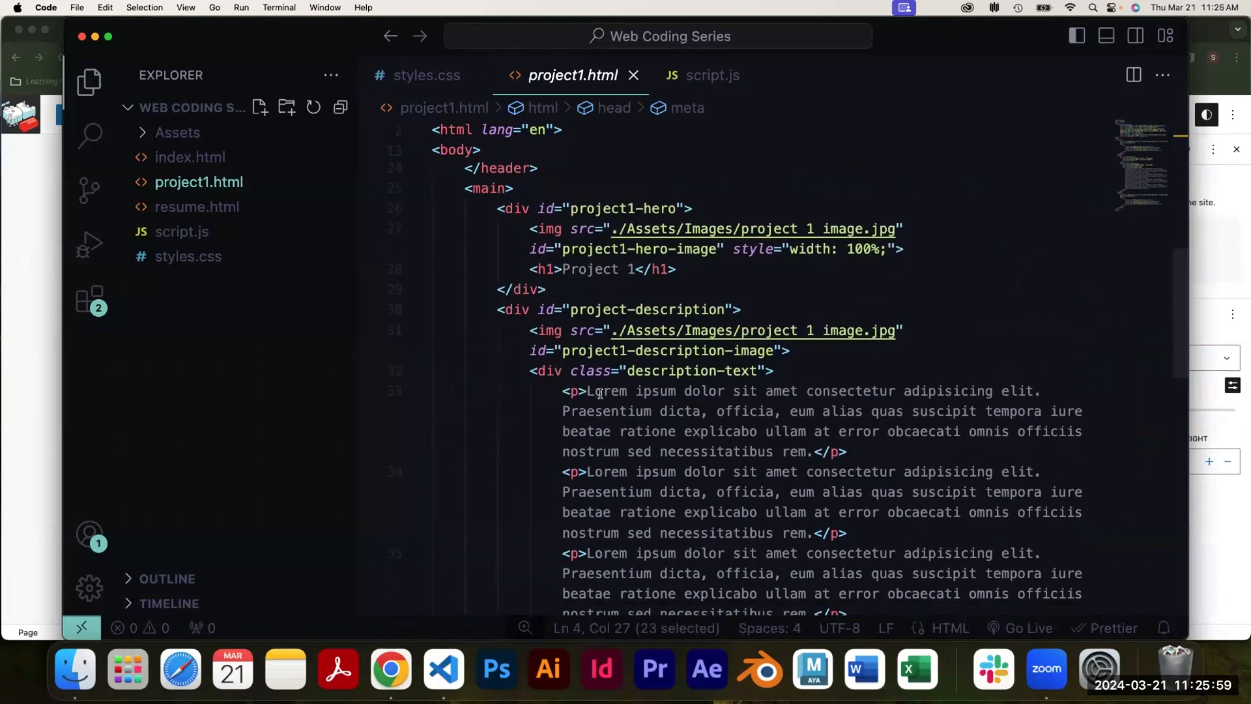
mouse_move(589, 393)
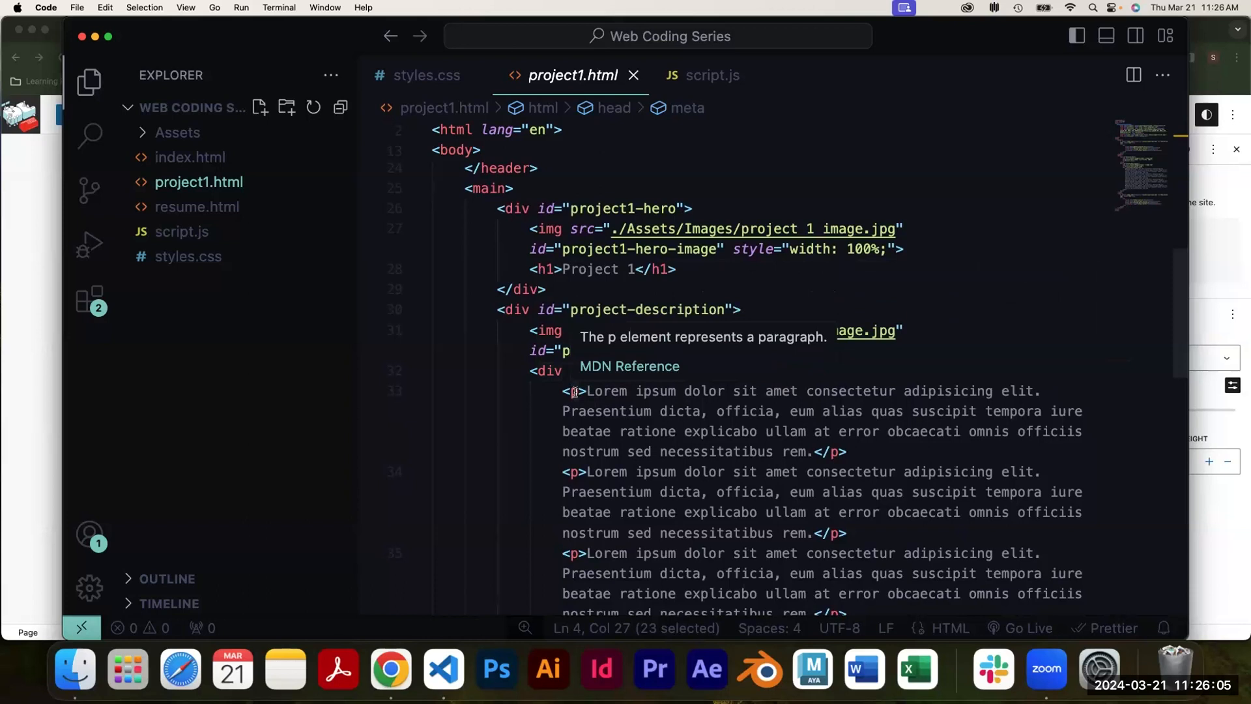
scroll(616, 347, "down", 2)
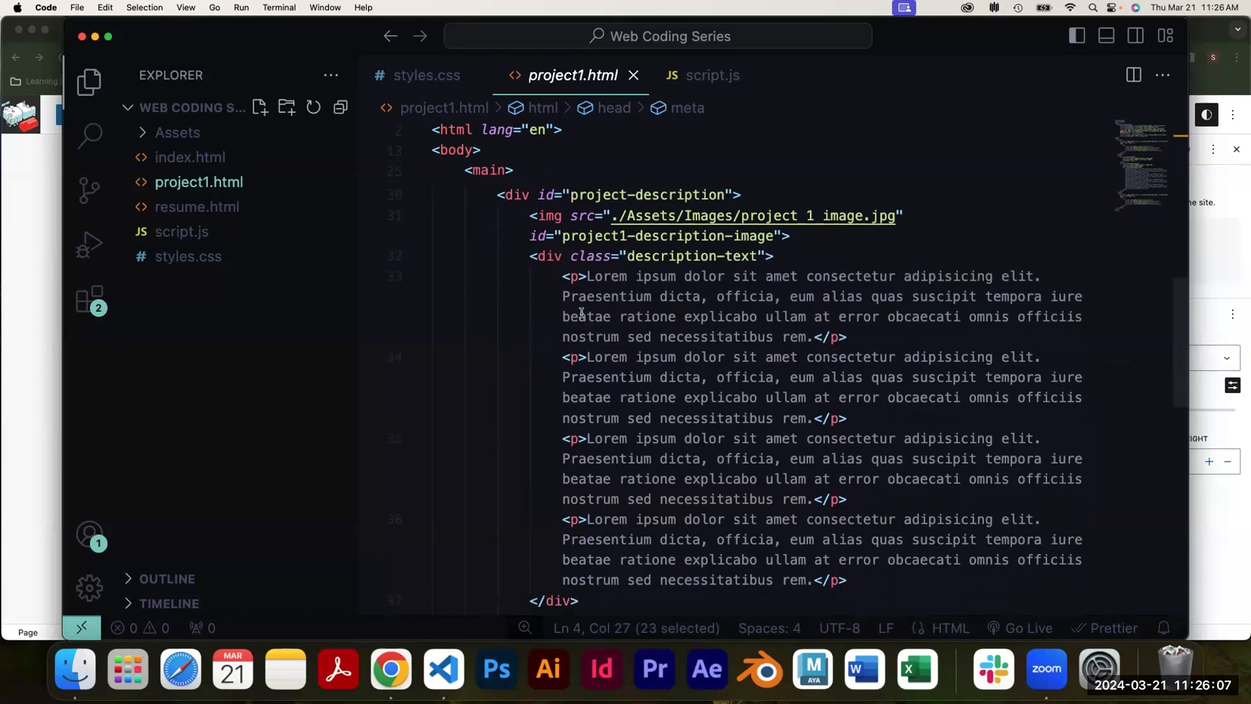
left_click(1220, 273)
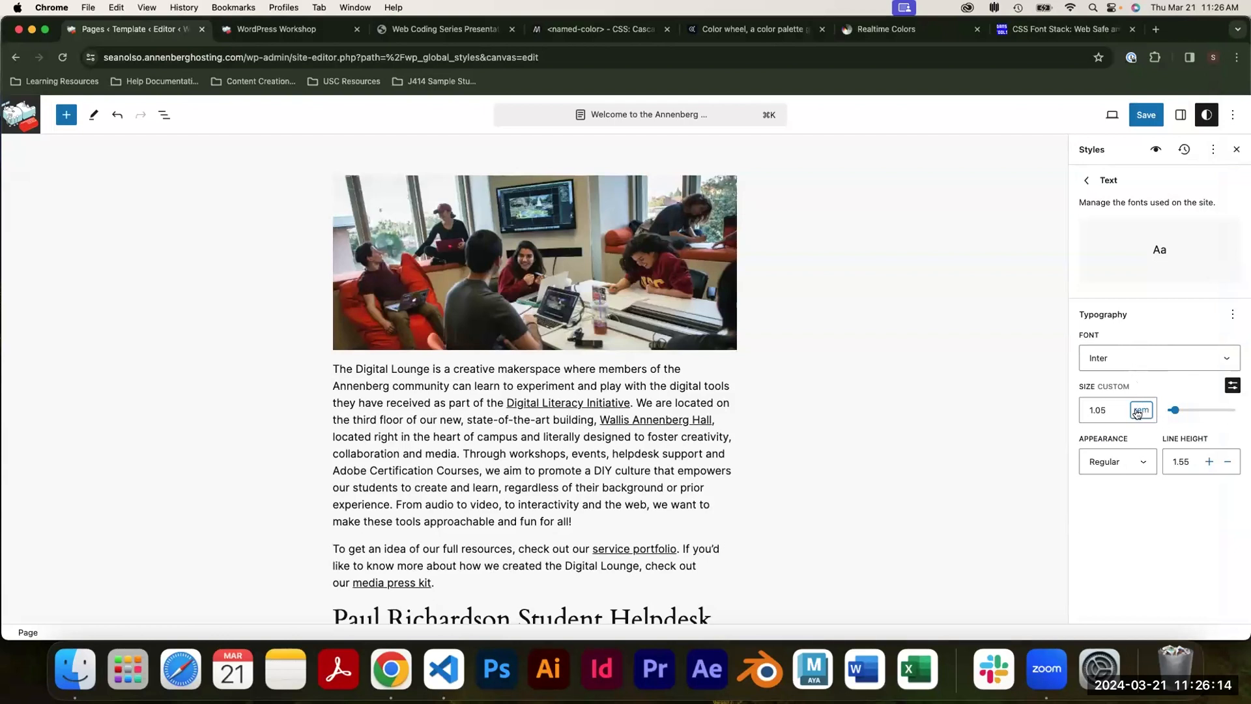
Review the appearance options for Text, from Default through Black Italic, keeping Regular selected.
left_click(1139, 464)
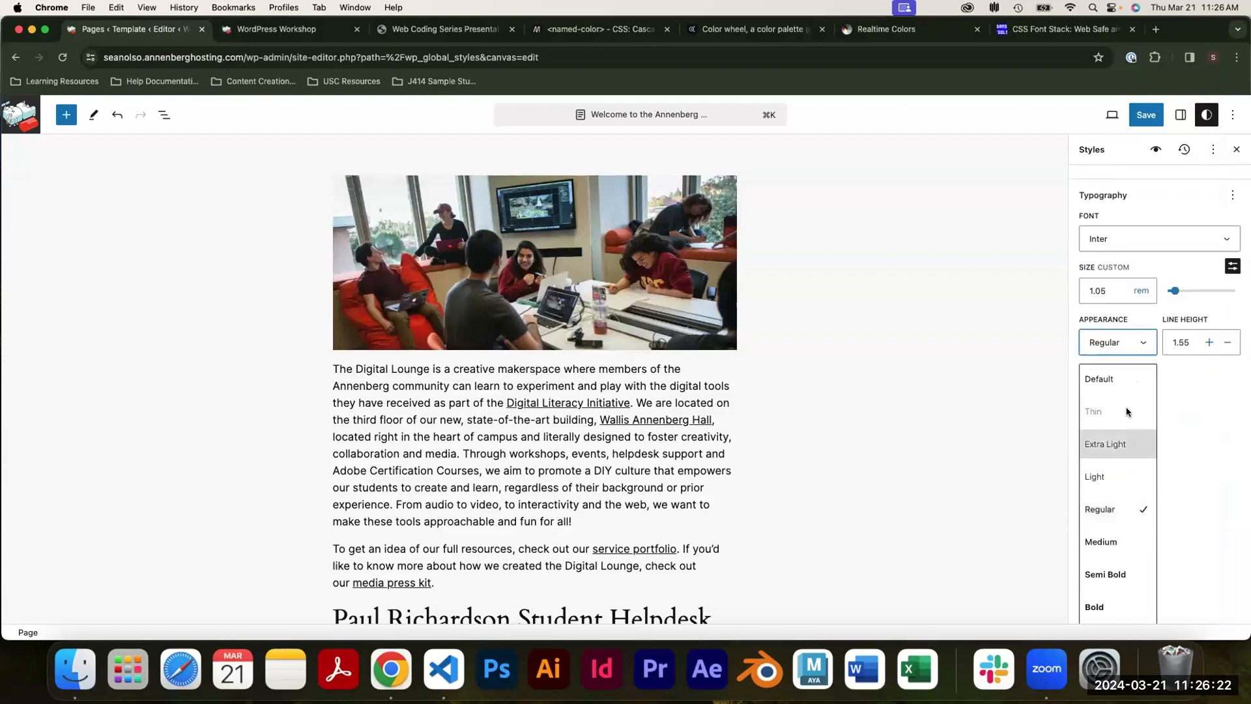
scroll(1122, 388, "down", 3)
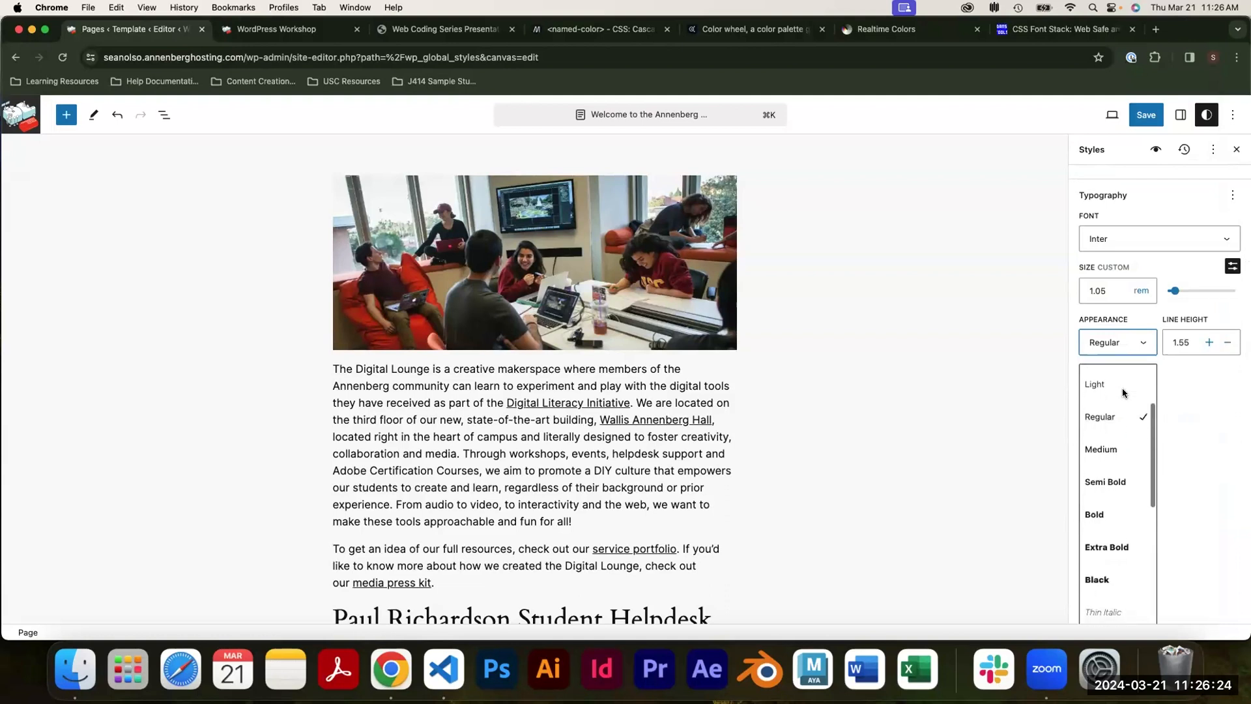
scroll(1122, 388, "down", 9)
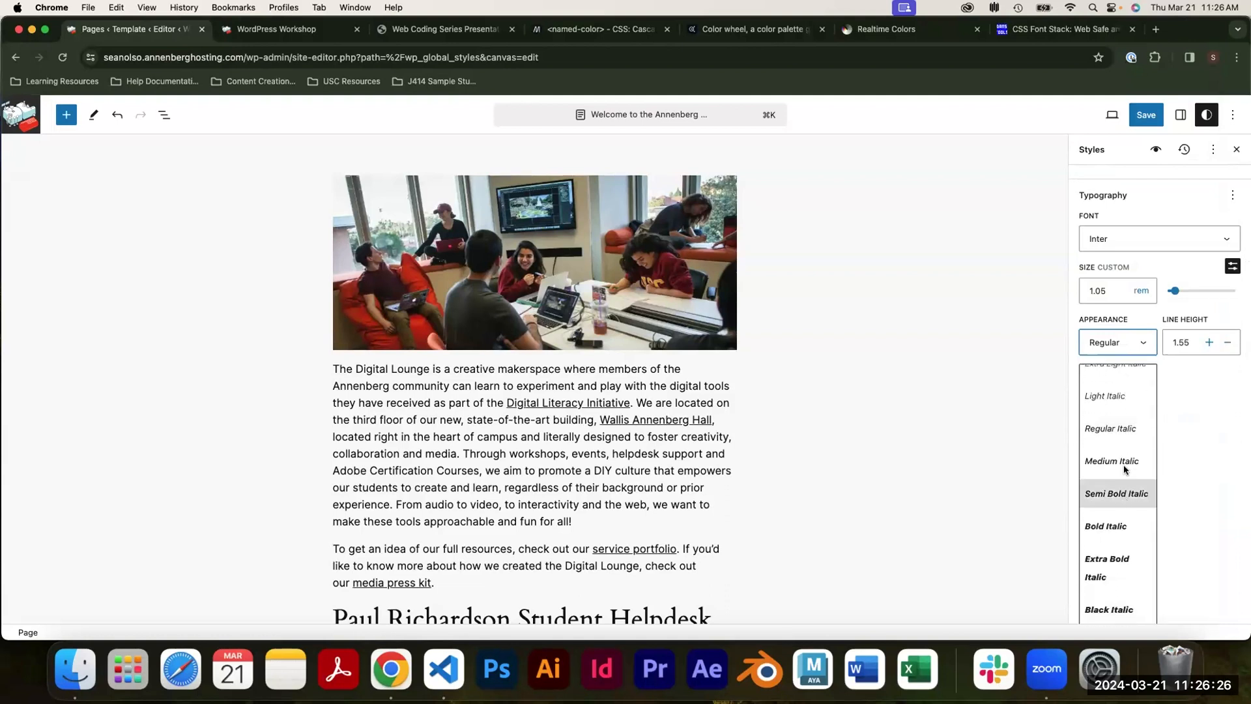
scroll(1123, 491, "up", 5)
scroll(1124, 491, "down", 5)
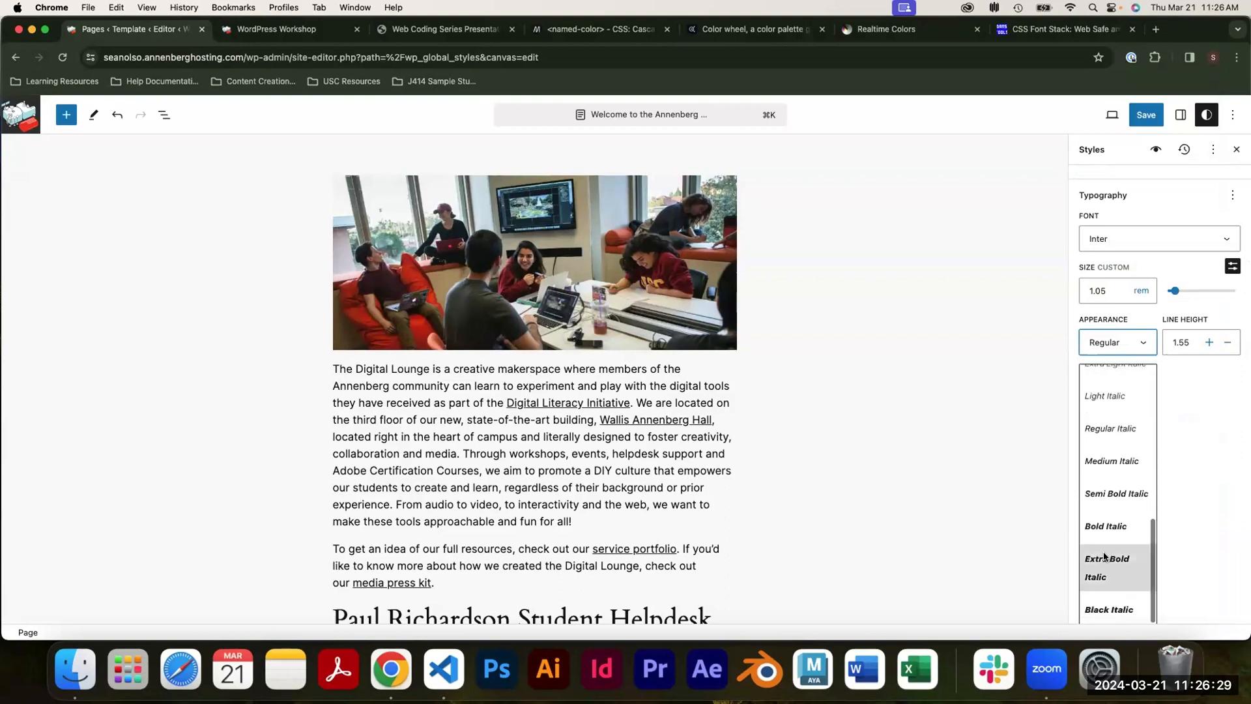
left_click(1201, 477)
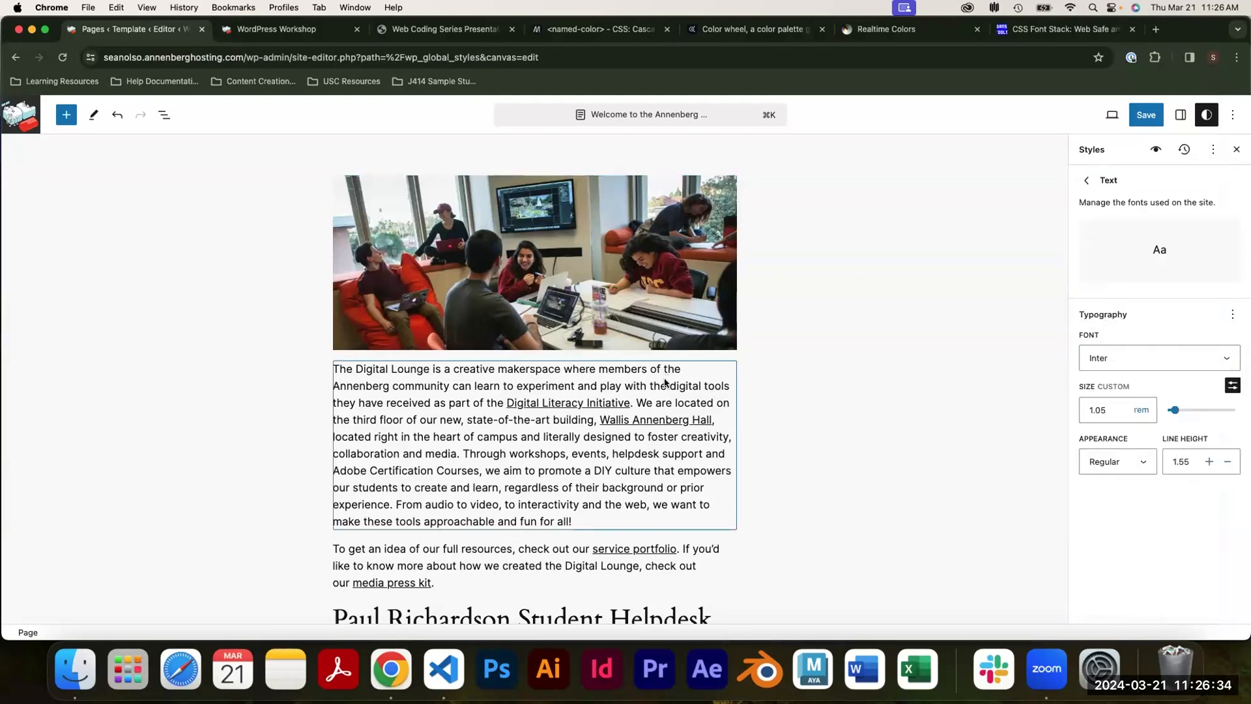
Try raising the text line height and reduce it to 0.85.
left_click(1207, 462)
left_click(1207, 461)
left_click(1207, 461)
left_click(1207, 462)
left_click(1225, 461)
left_click(1226, 461)
left_click(1226, 461)
left_click(1225, 461)
left_click(1225, 462)
double_click(1226, 461)
left_click(1226, 461)
double_click(1226, 461)
double_click(1226, 461)
double_click(1225, 462)
left_click(1226, 461)
Try the System Sans-serif font for Text with a custom size of 14 rem and Bold appearance.
left_click(1151, 370)
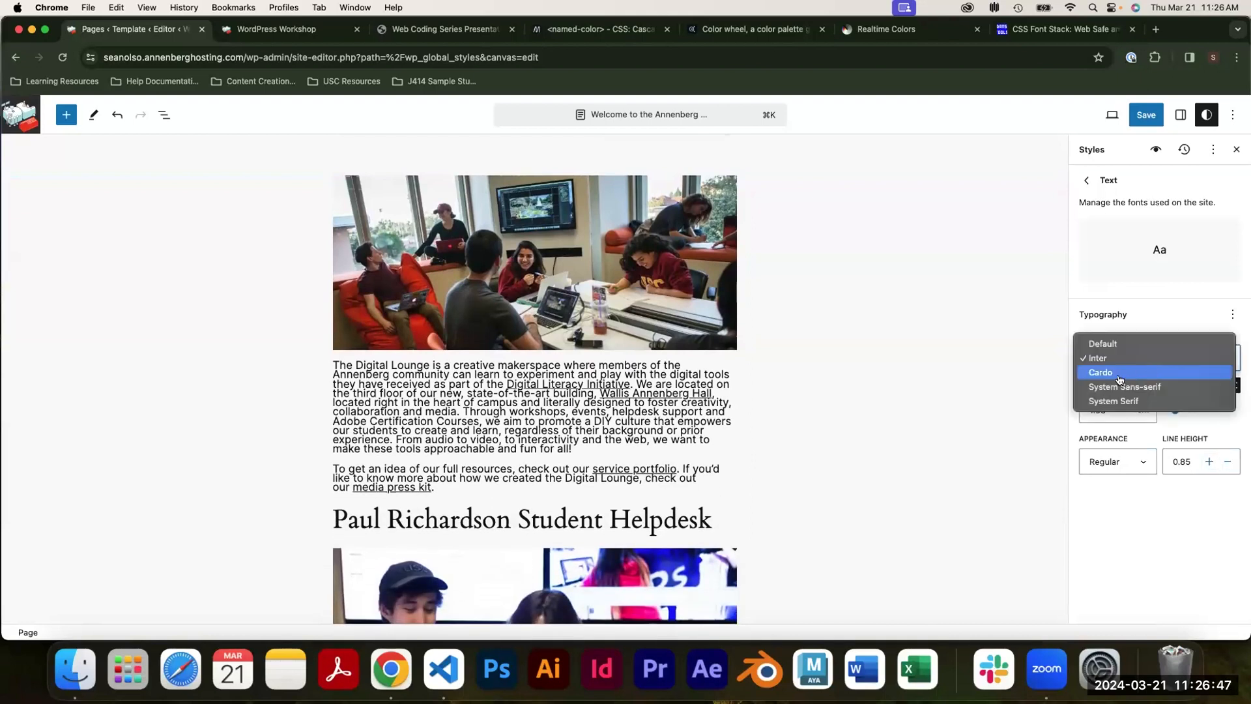
left_click(1114, 383)
double_click(1106, 409)
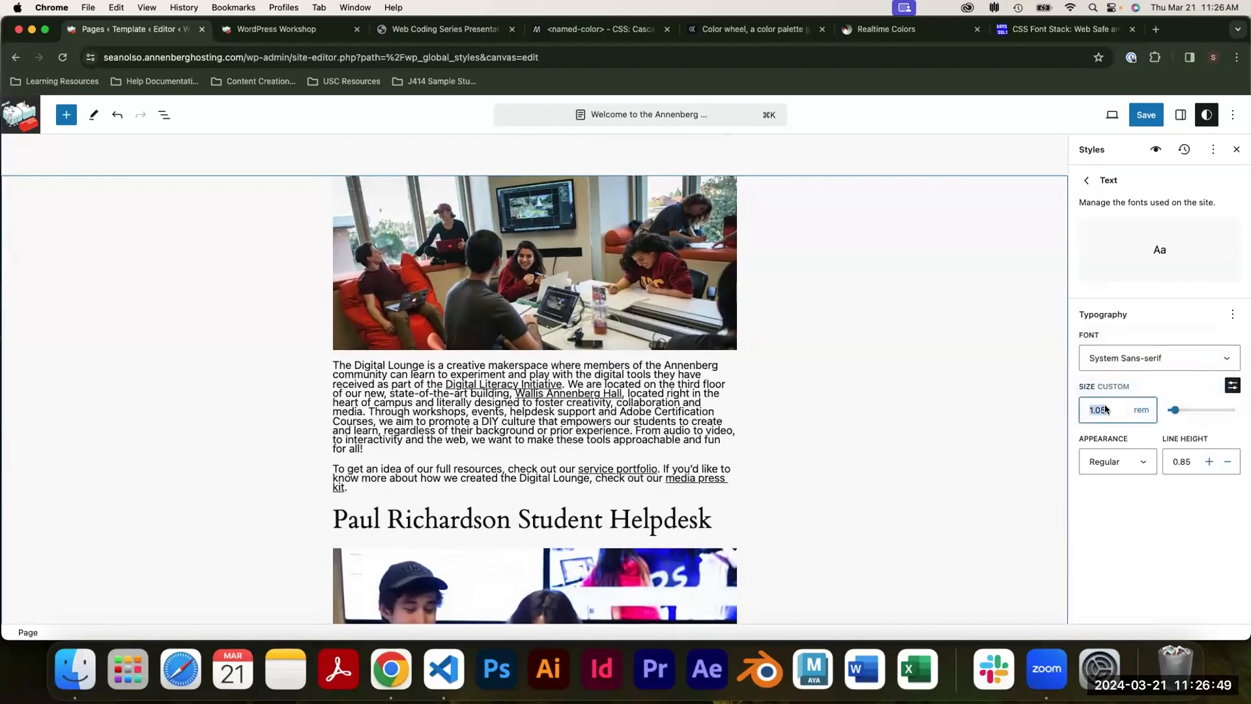
type("14")
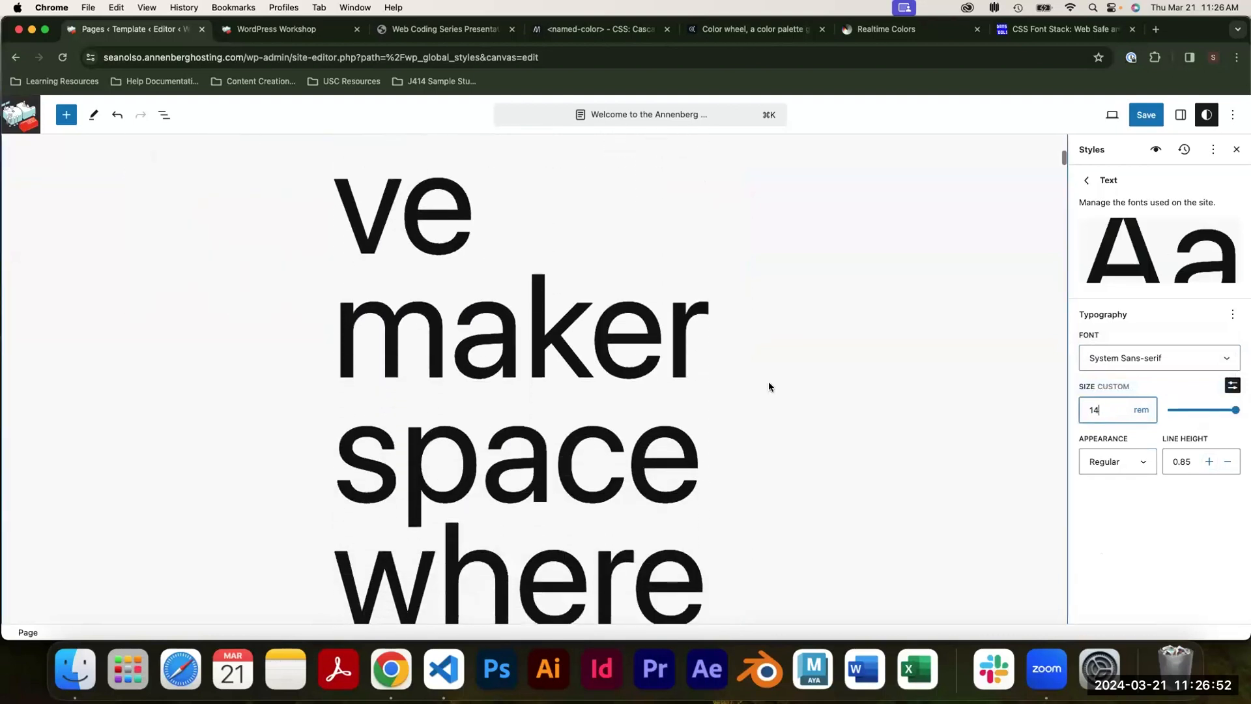
left_click(1134, 459)
left_click(1114, 479)
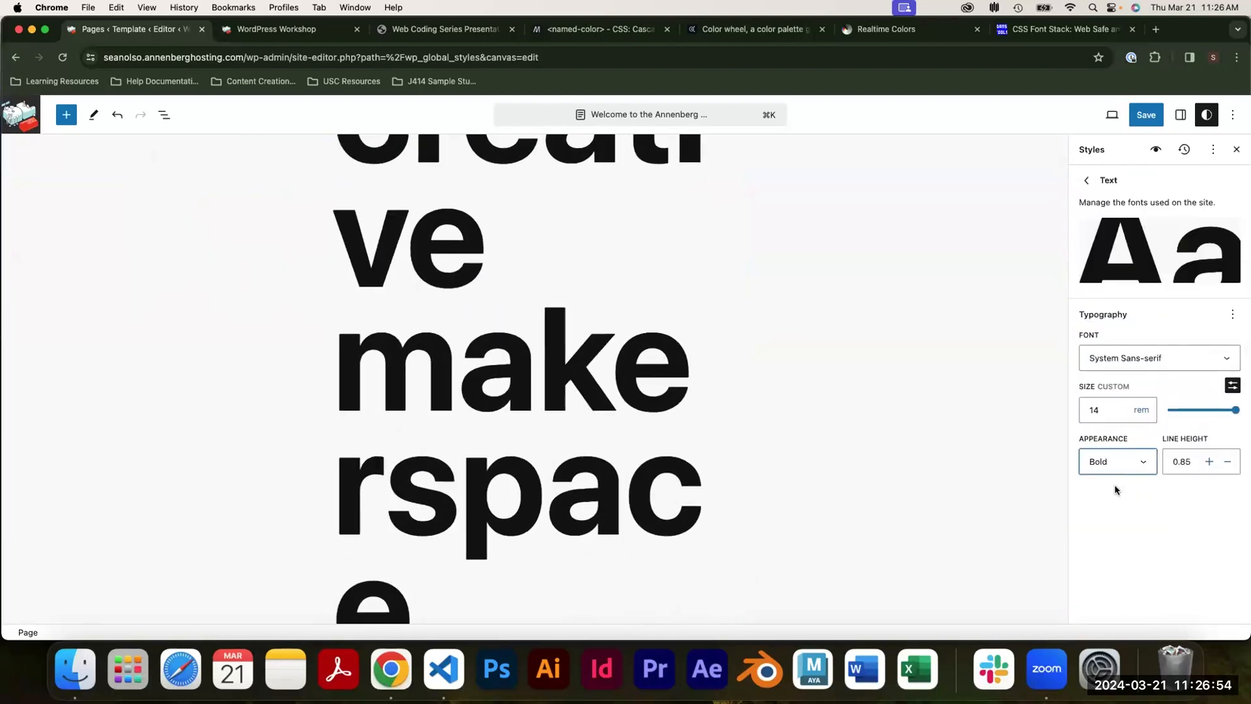
scroll(815, 427, "up", 10)
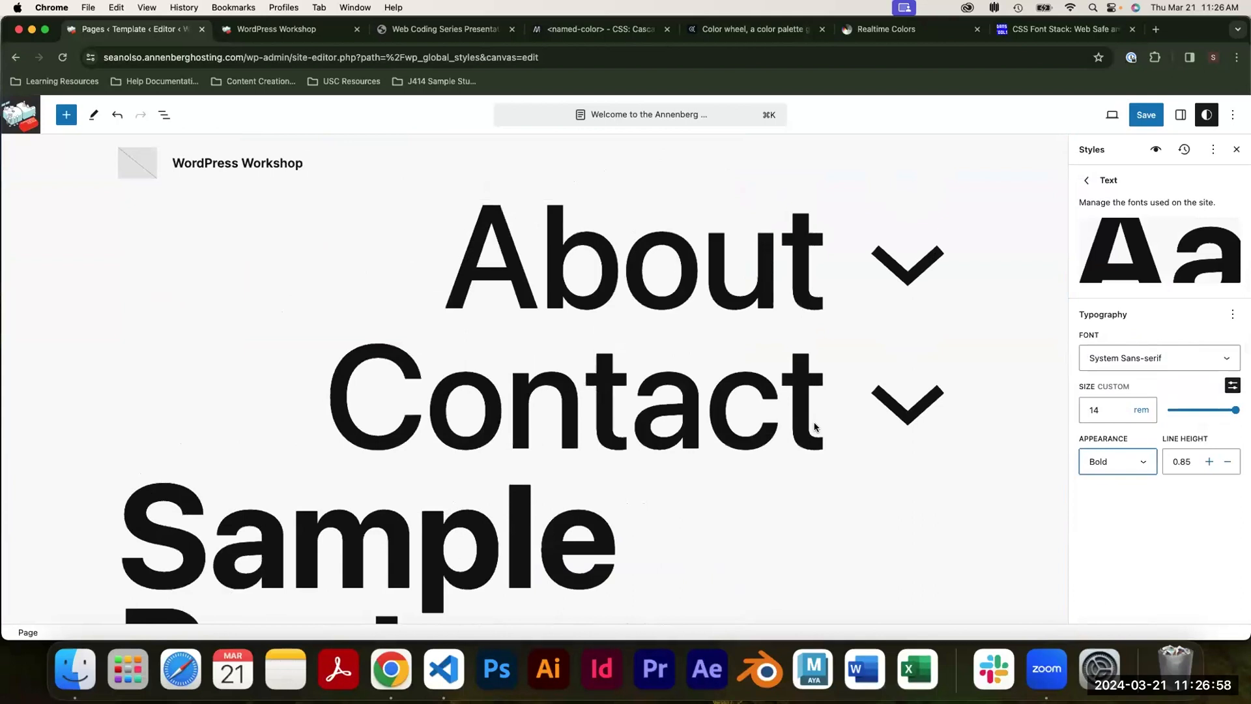
Reset all typography settings for Text to their defaults.
left_click(1226, 315)
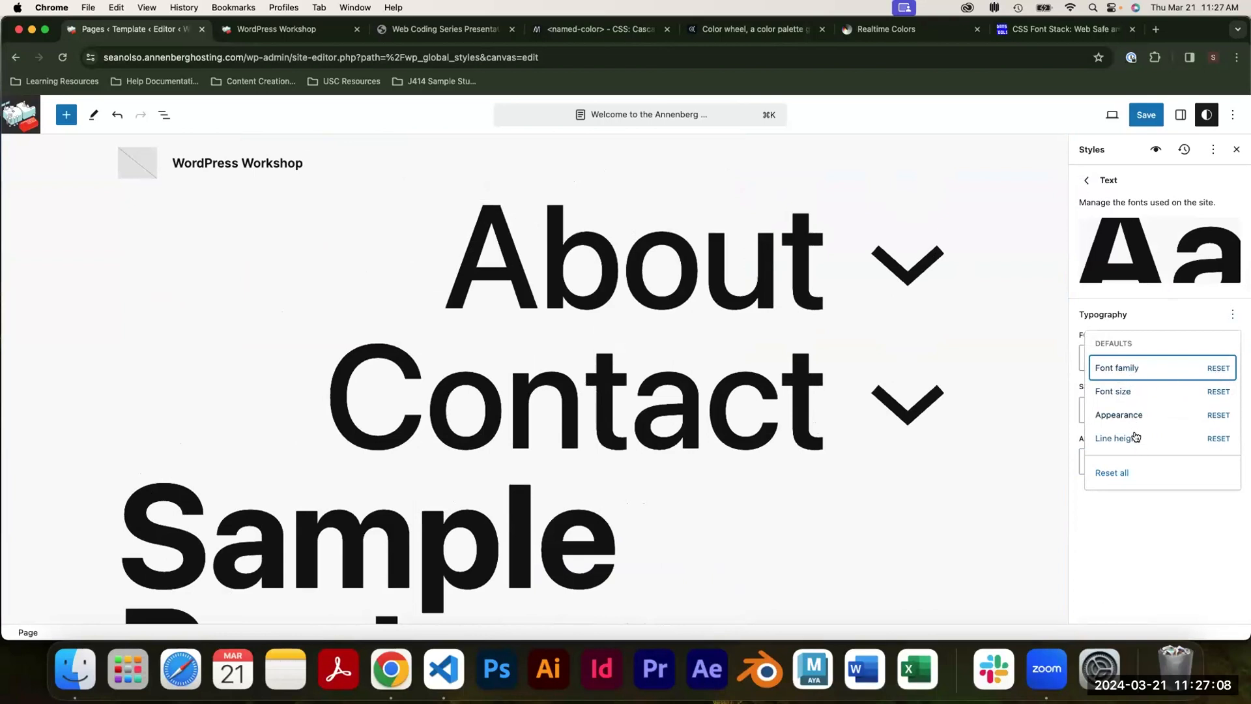
left_click(1143, 478)
scroll(917, 431, "down", 5)
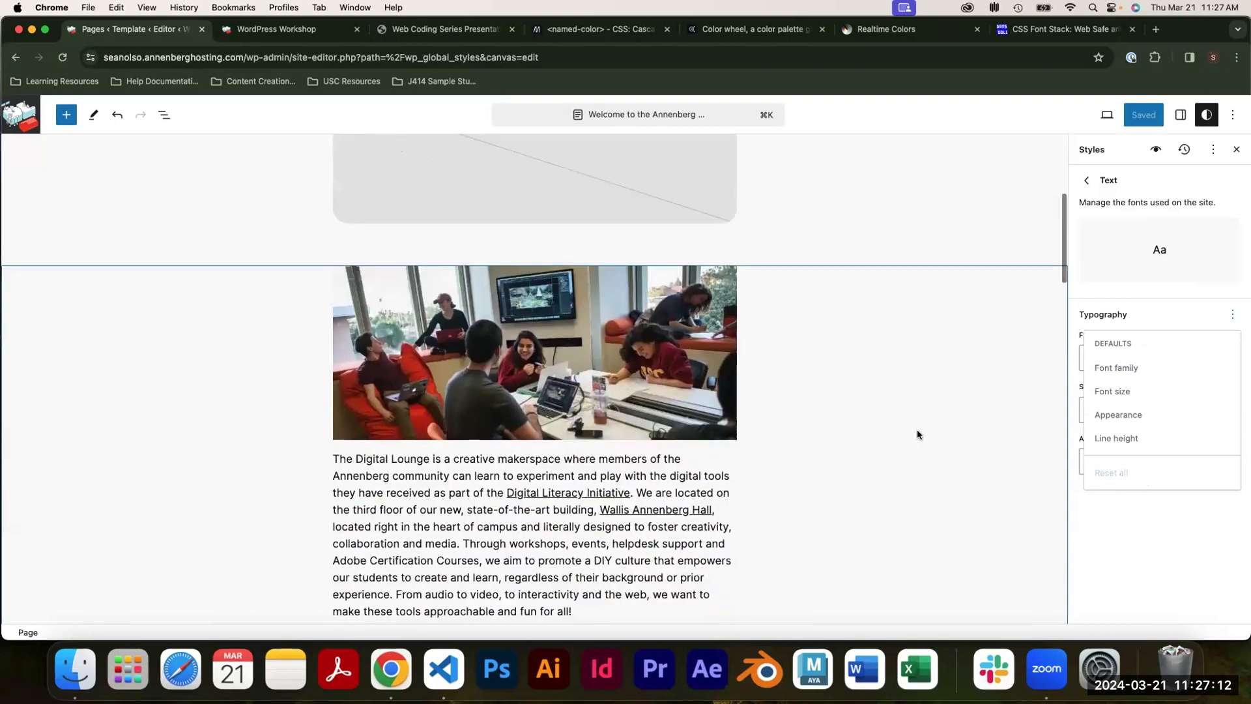
left_click(917, 430)
Open the typography settings for Links and try the strikethrough decoration.
left_click(1085, 180)
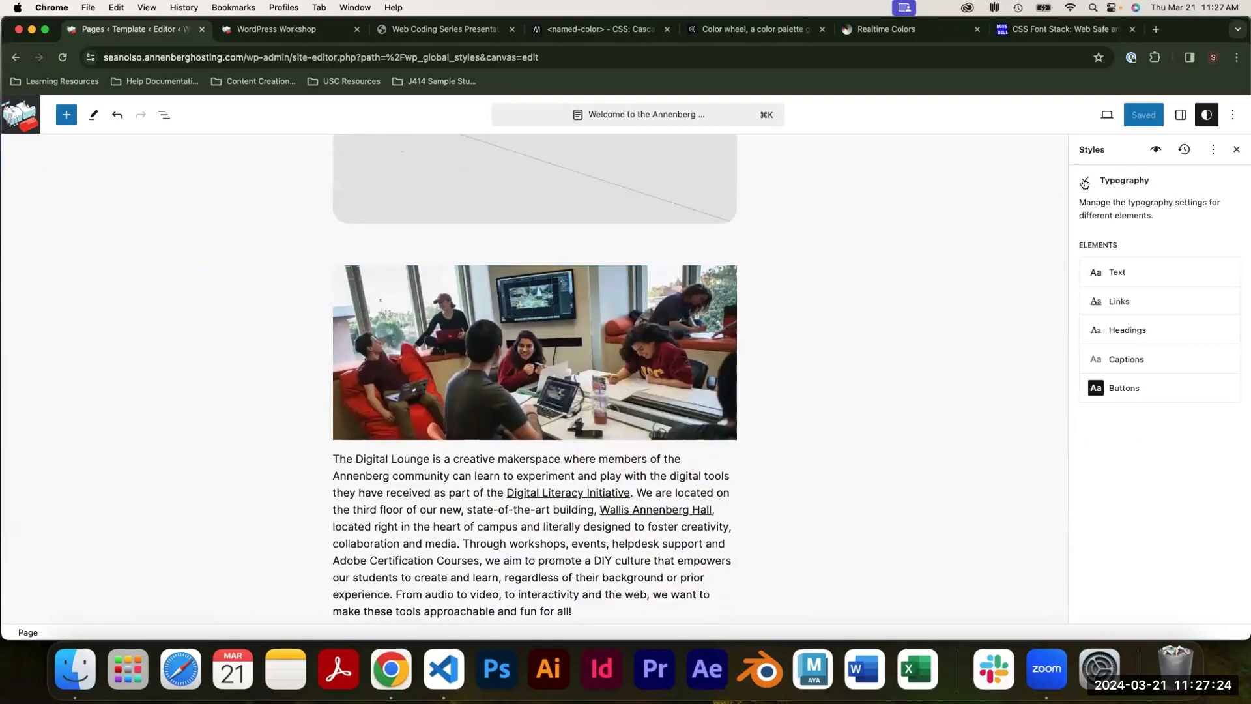
left_click(1128, 303)
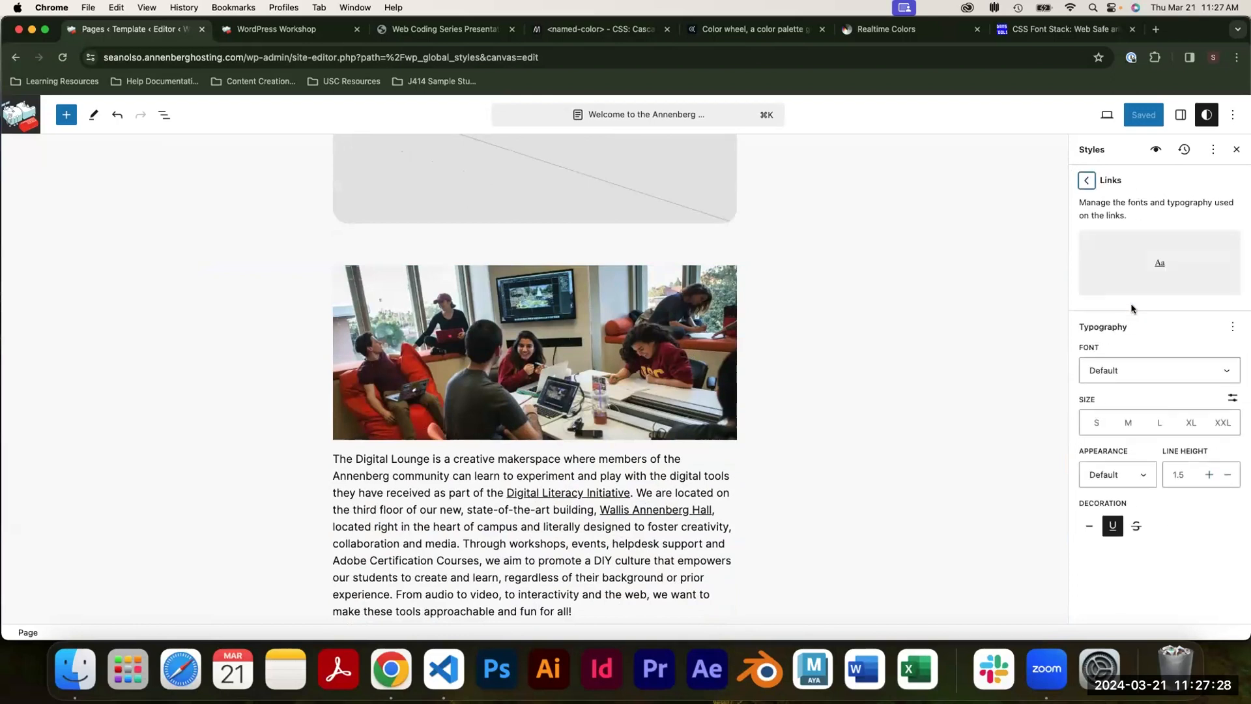
left_click(1137, 527)
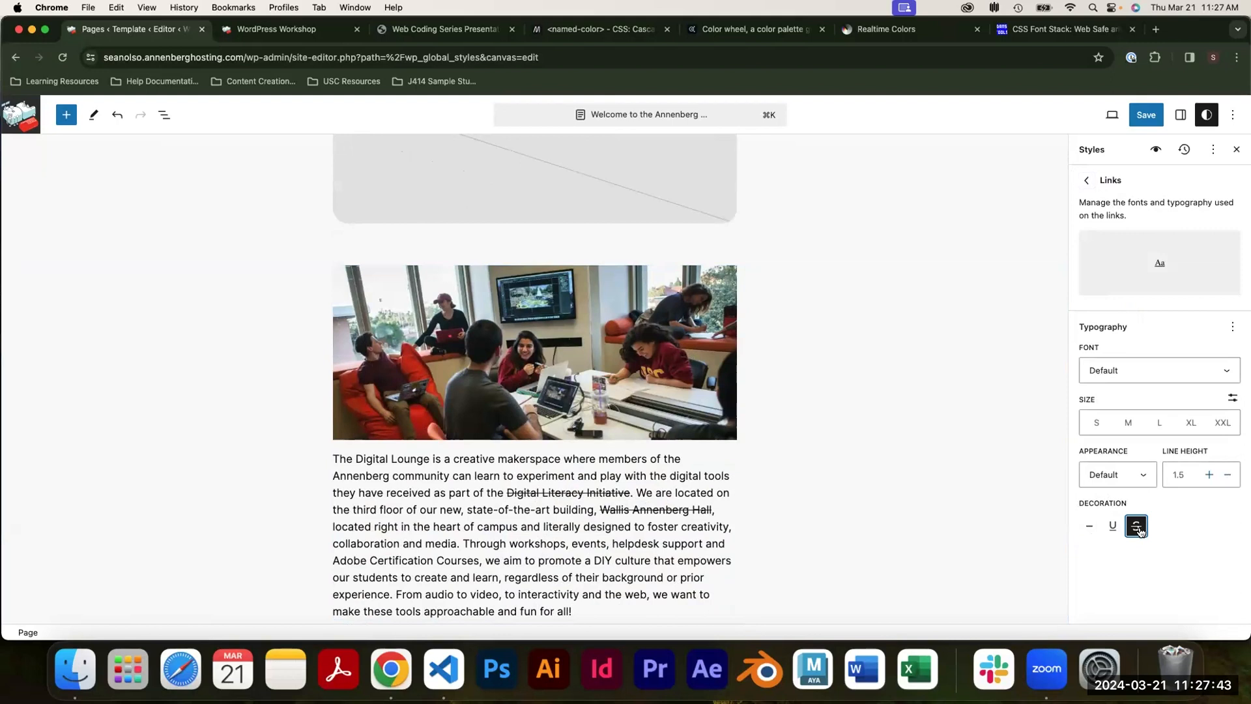
Set the link decoration to None, comparing it with underline, and save the Custom Styles changes.
left_click(1086, 528)
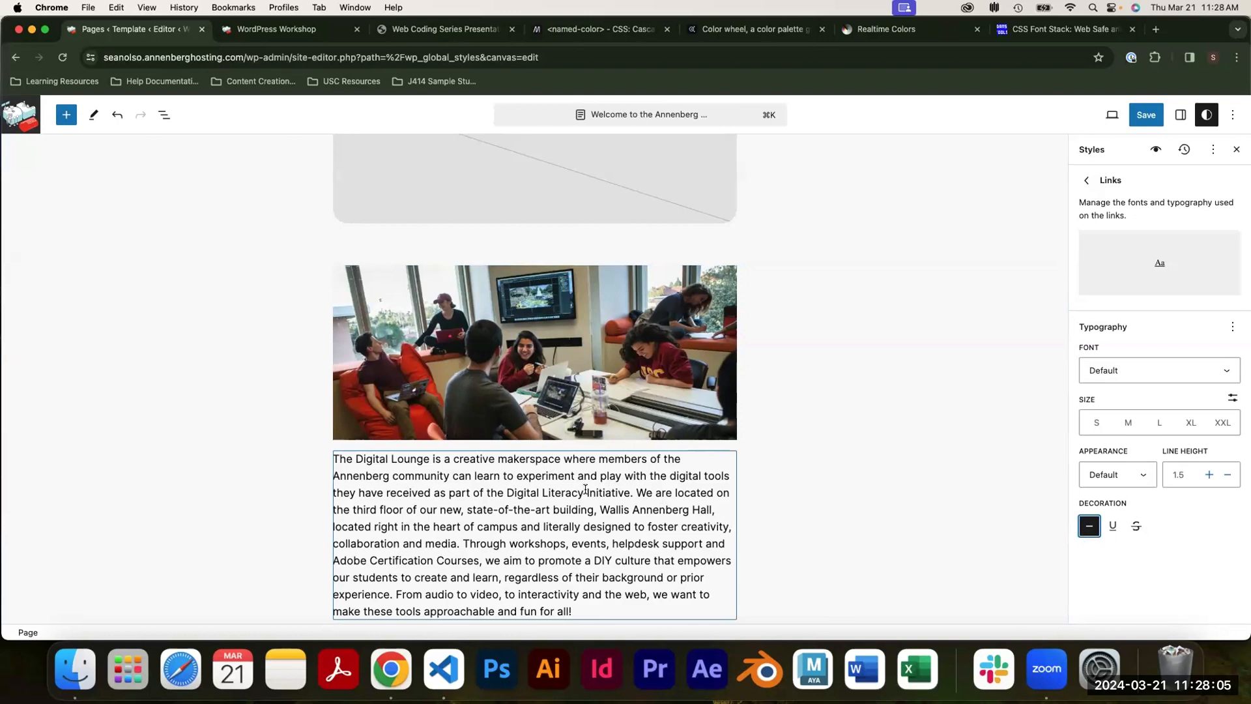
left_click(1113, 525)
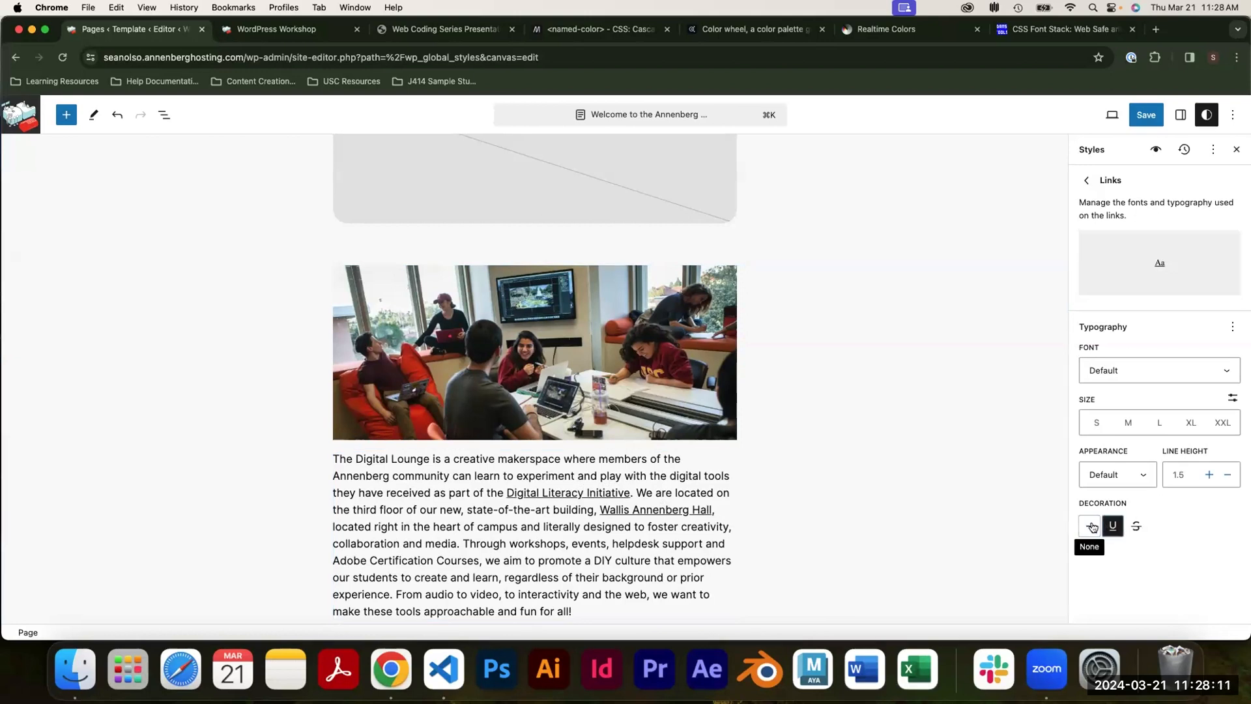
left_click(1093, 527)
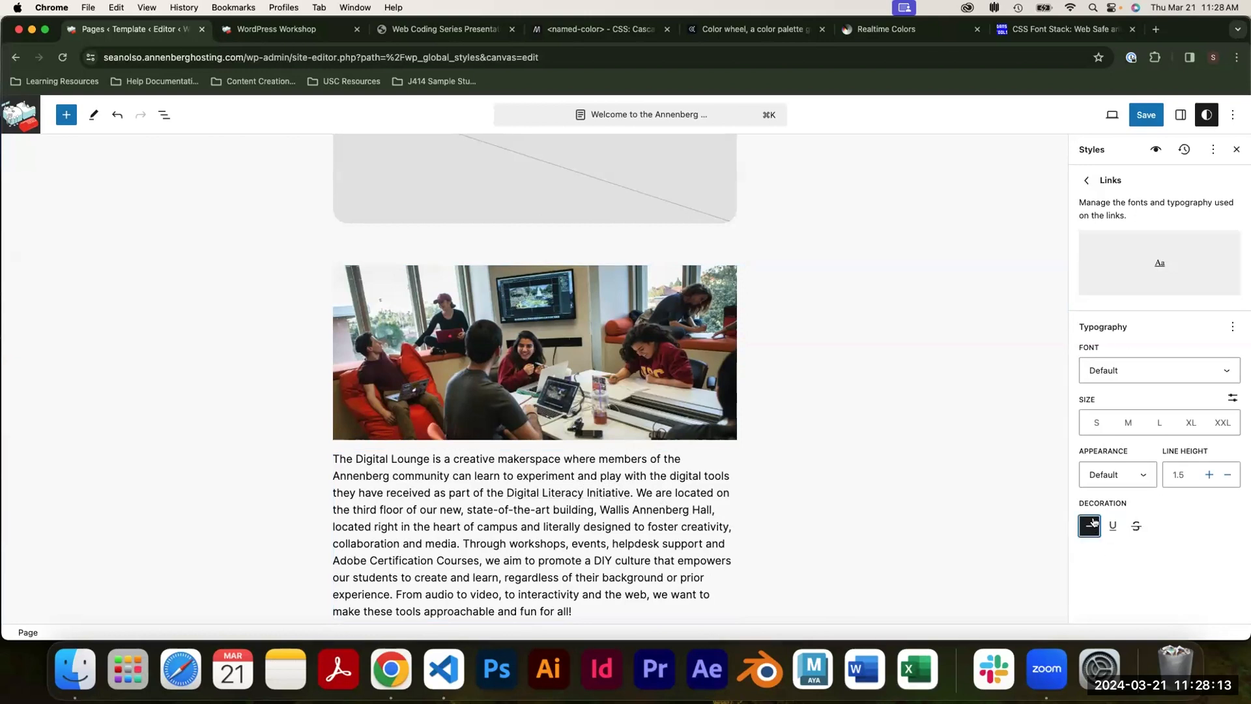
left_click(1142, 115)
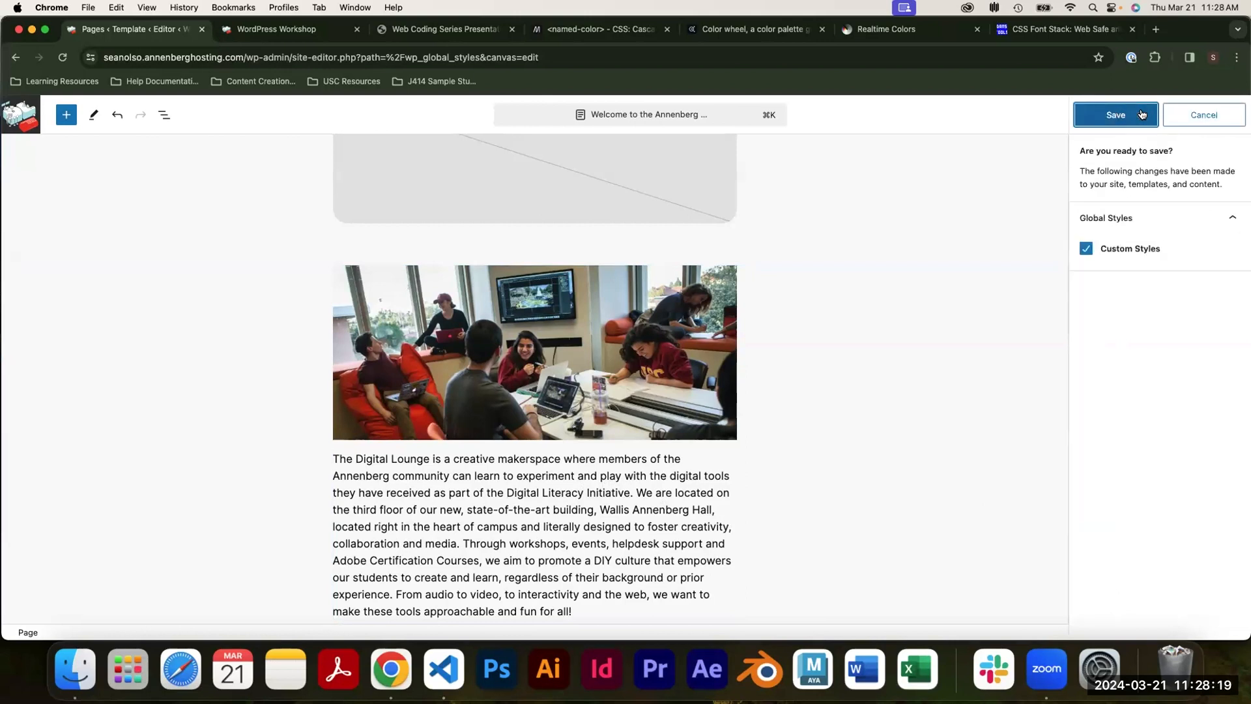
left_click(1142, 114)
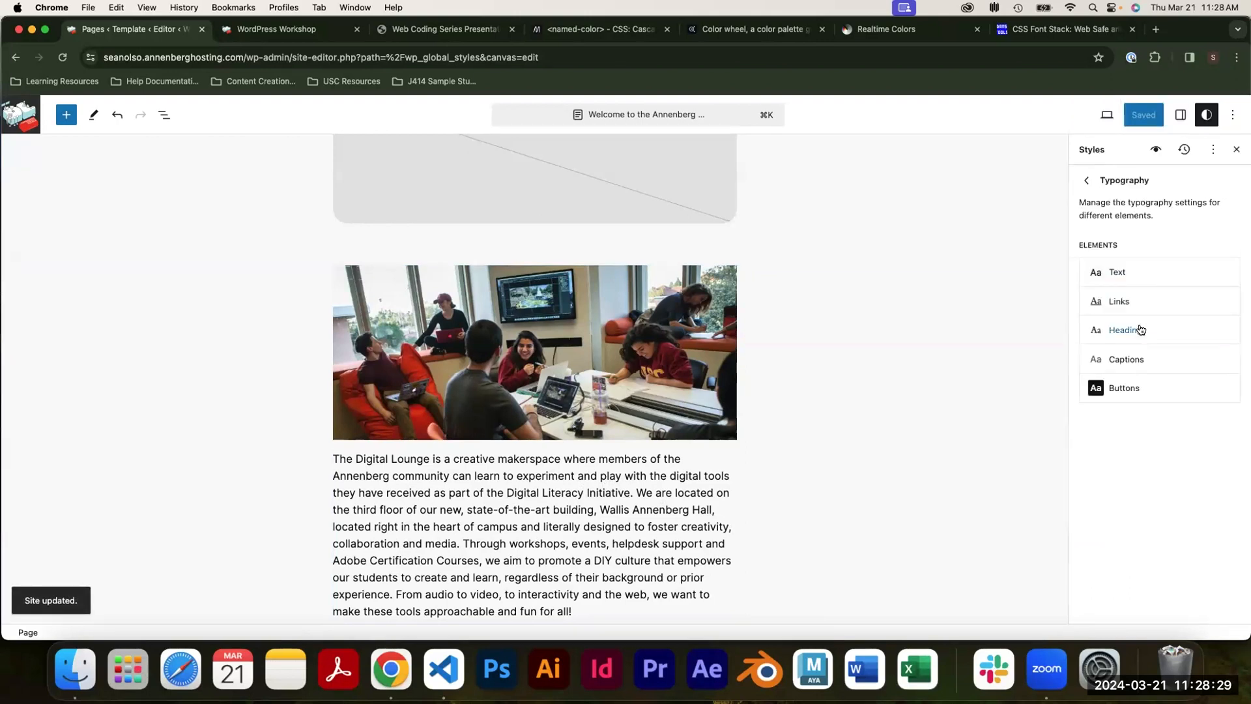
Open the typography settings for Headings and try a letter spacing of 10 px on all headings.
left_click(1139, 326)
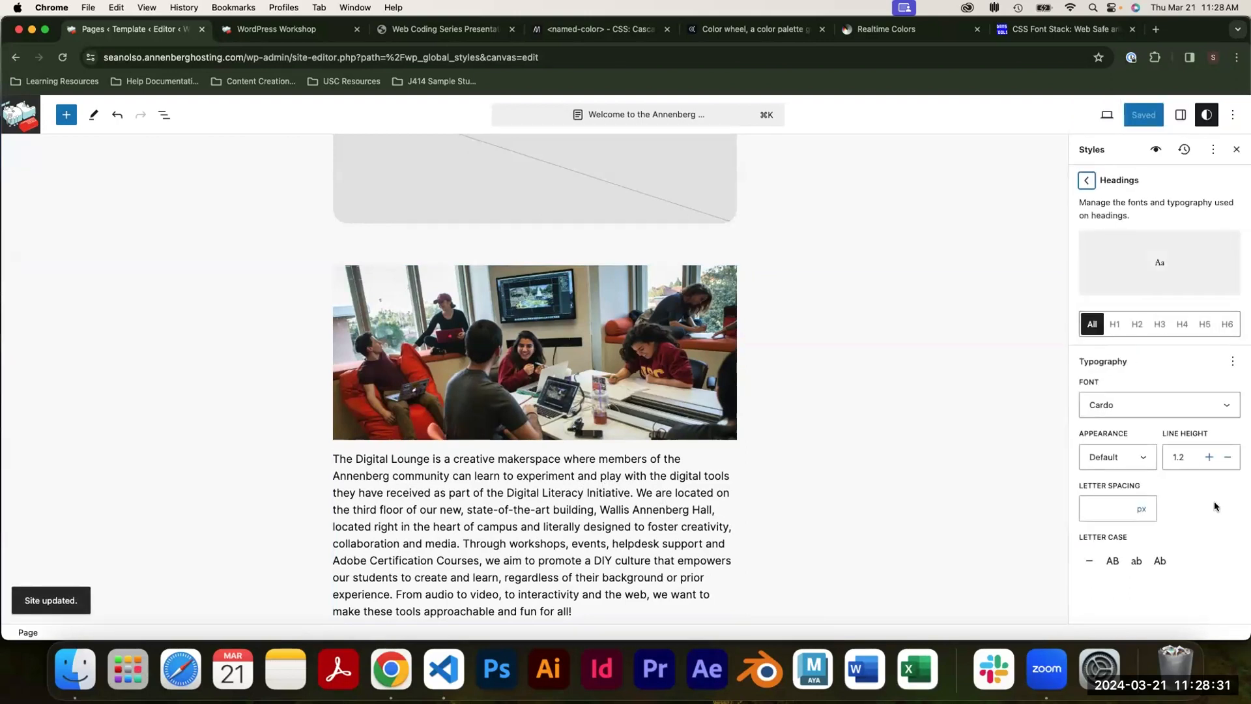
scroll(964, 536, "up", 5)
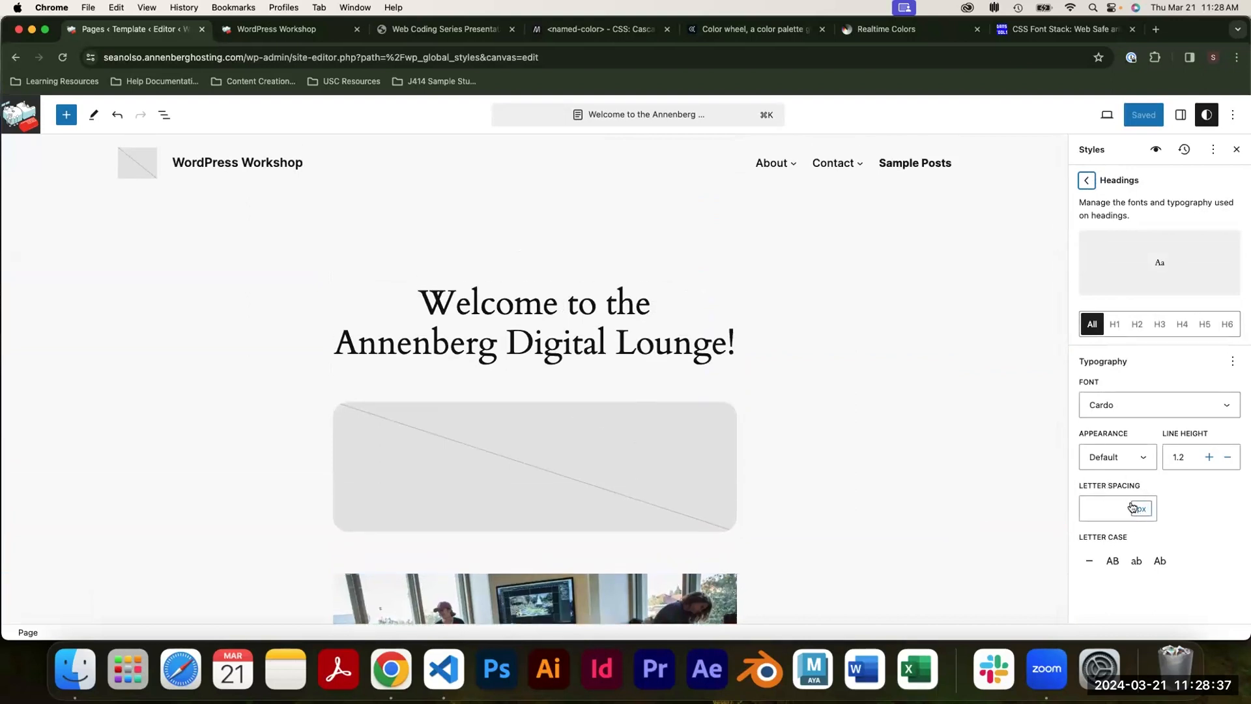
left_click(1105, 505)
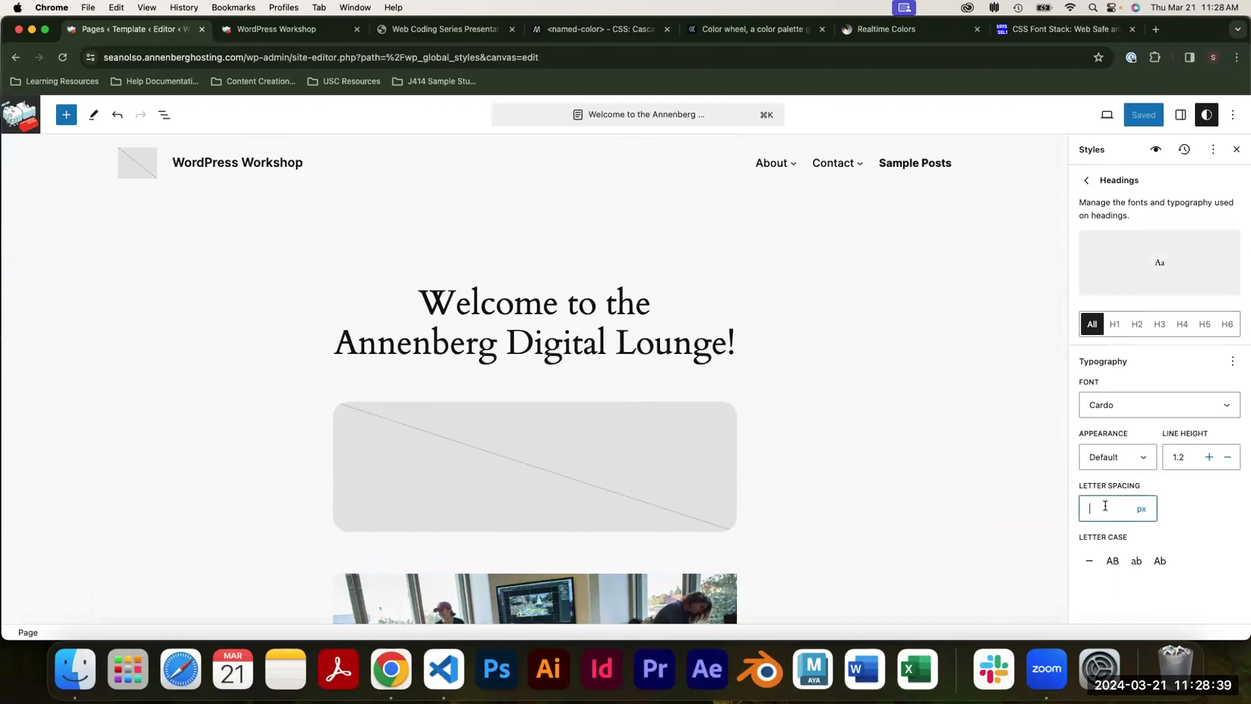
type("10")
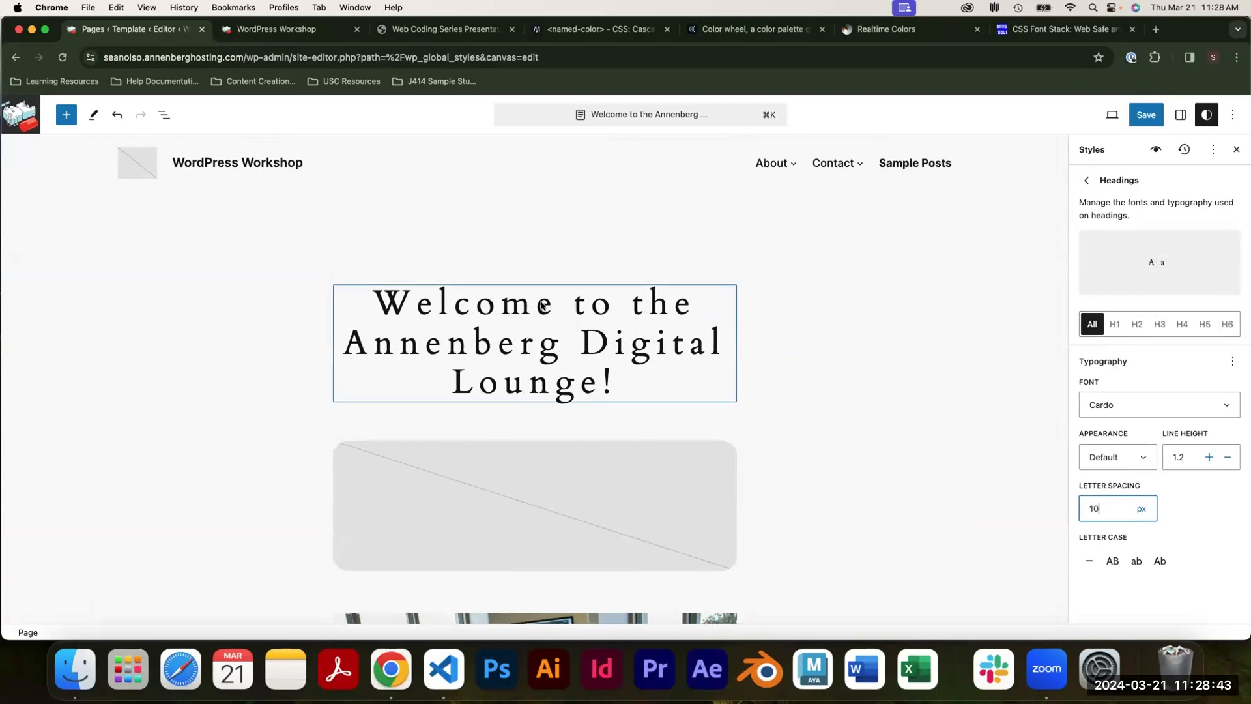
scroll(652, 388, "down", 2)
scroll(653, 388, "down", 10)
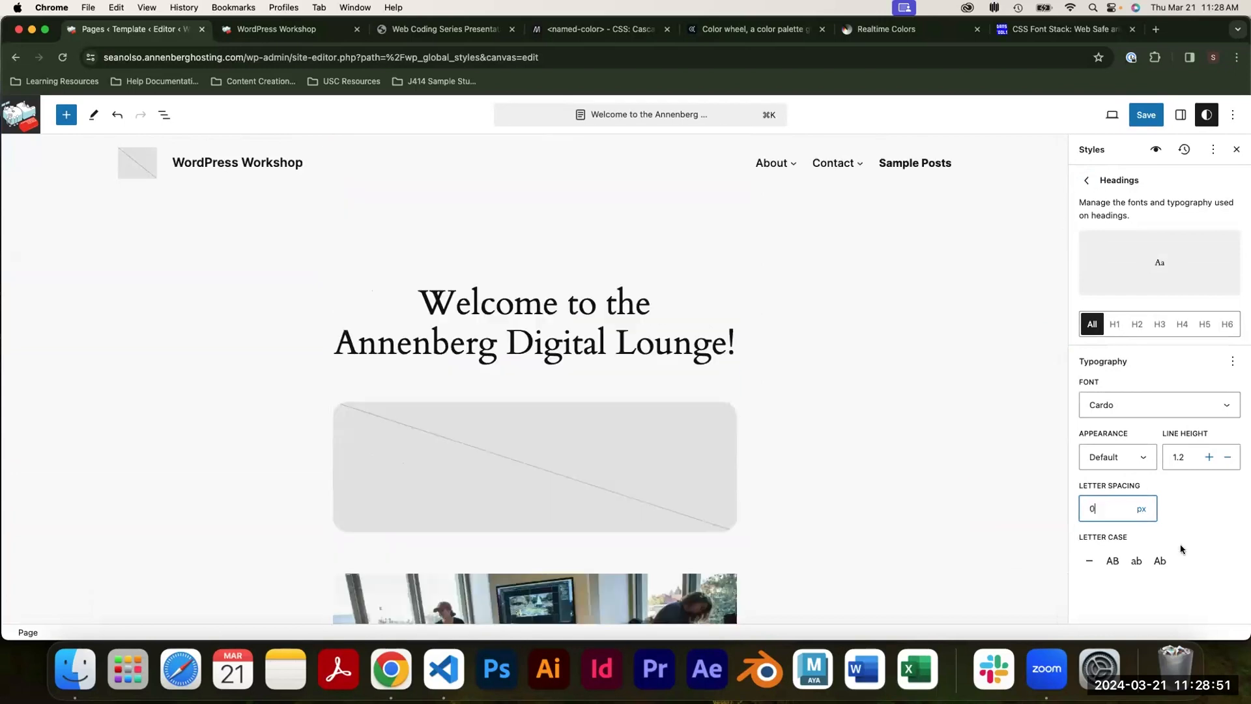
Compare the uppercase, lowercase and capitalize letter cases on all headings, set the letter case to None, and save the Custom Styles changes.
left_click(1241, 558)
left_click(1088, 564)
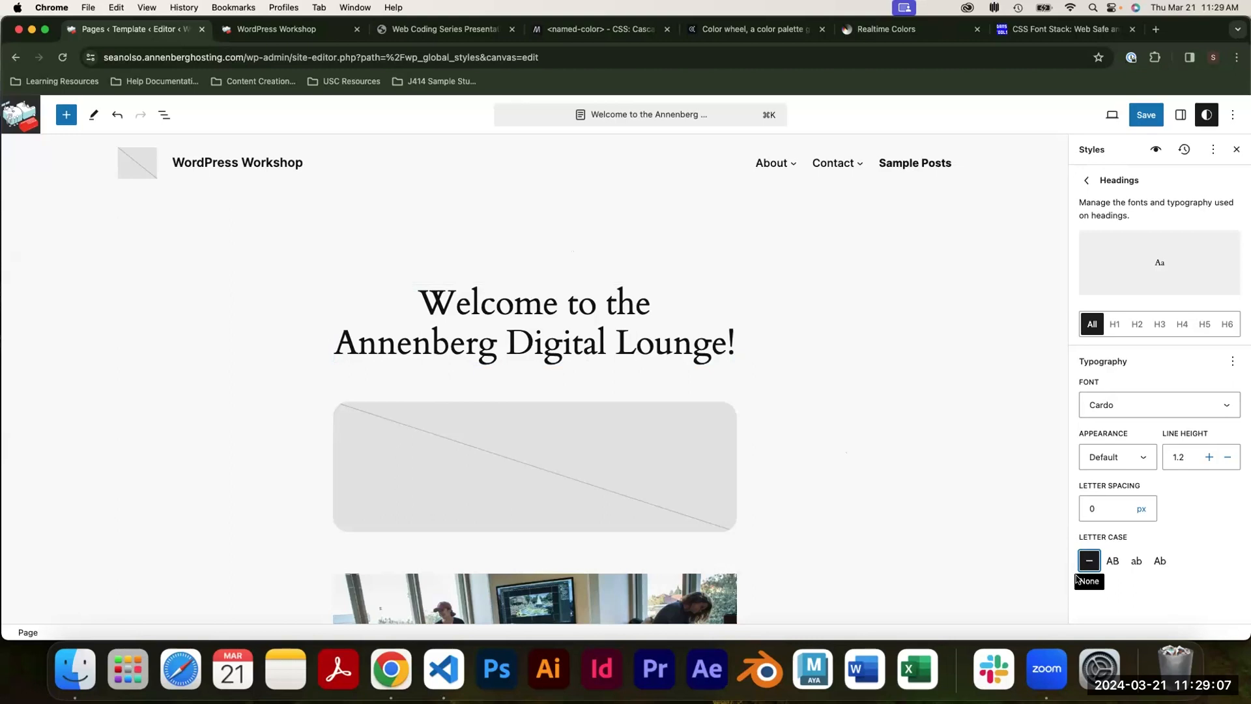
left_click(1111, 562)
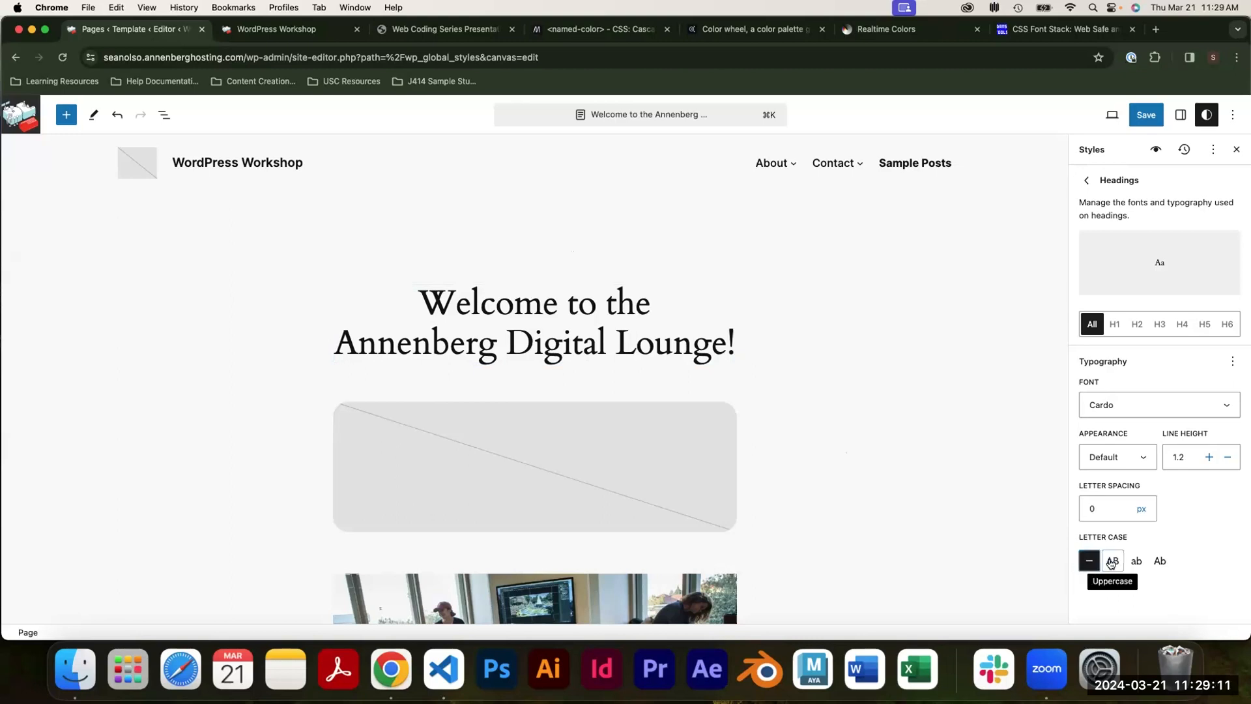
left_click(1135, 561)
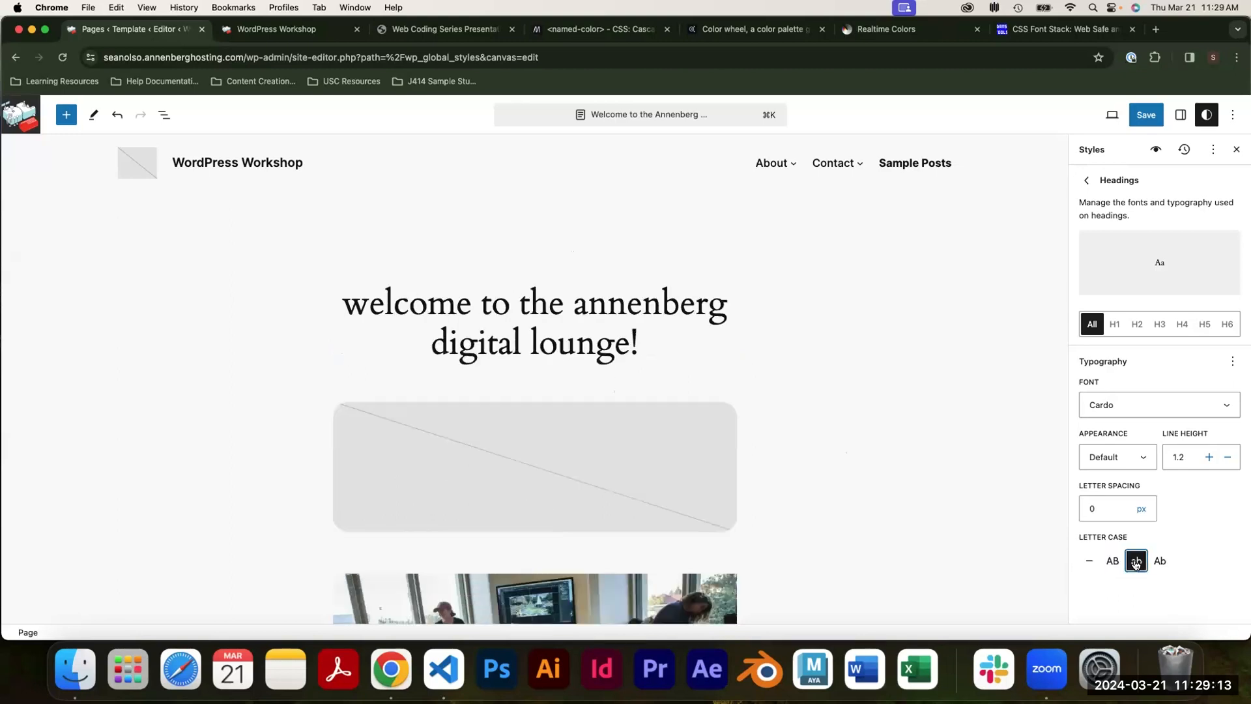
left_click(1159, 560)
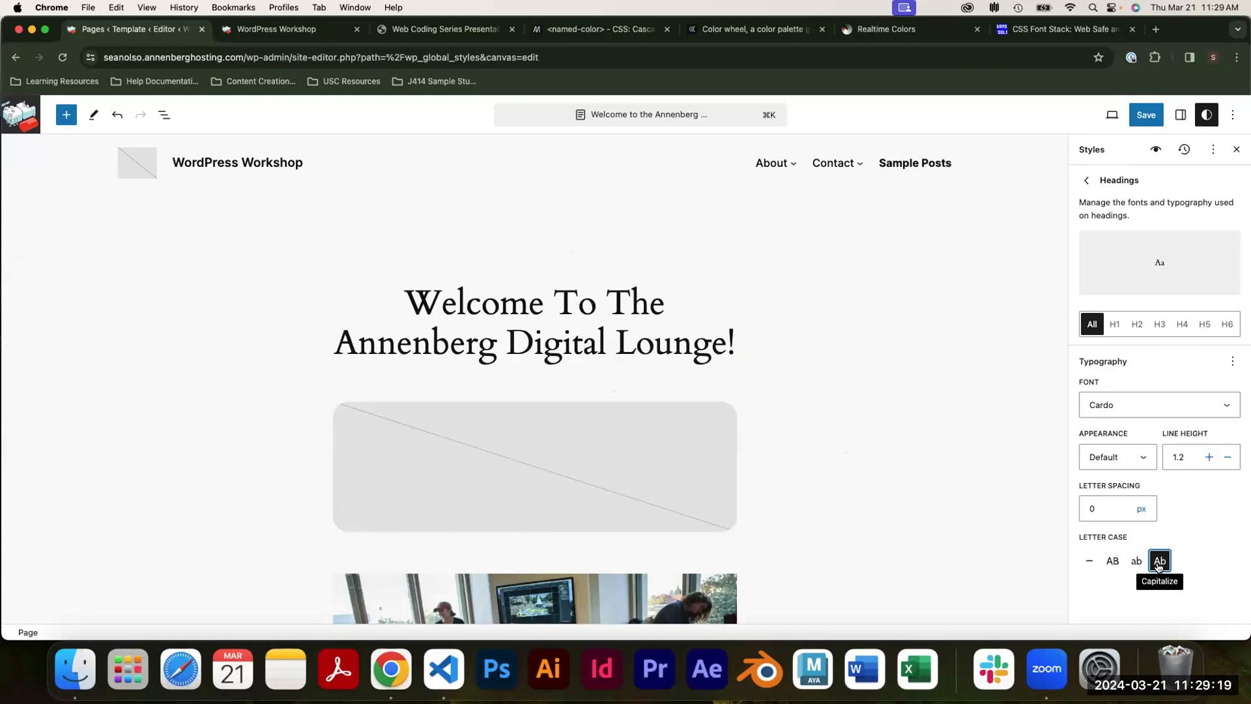
left_click(1088, 562)
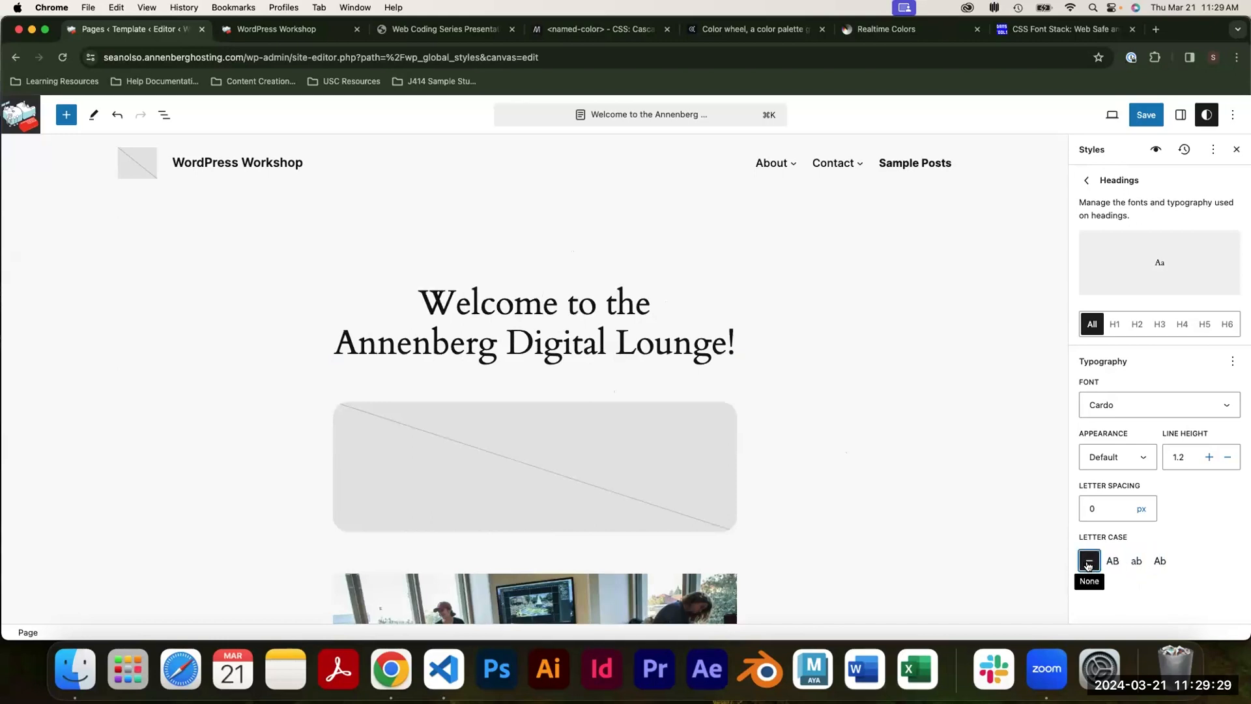
left_click(1146, 114)
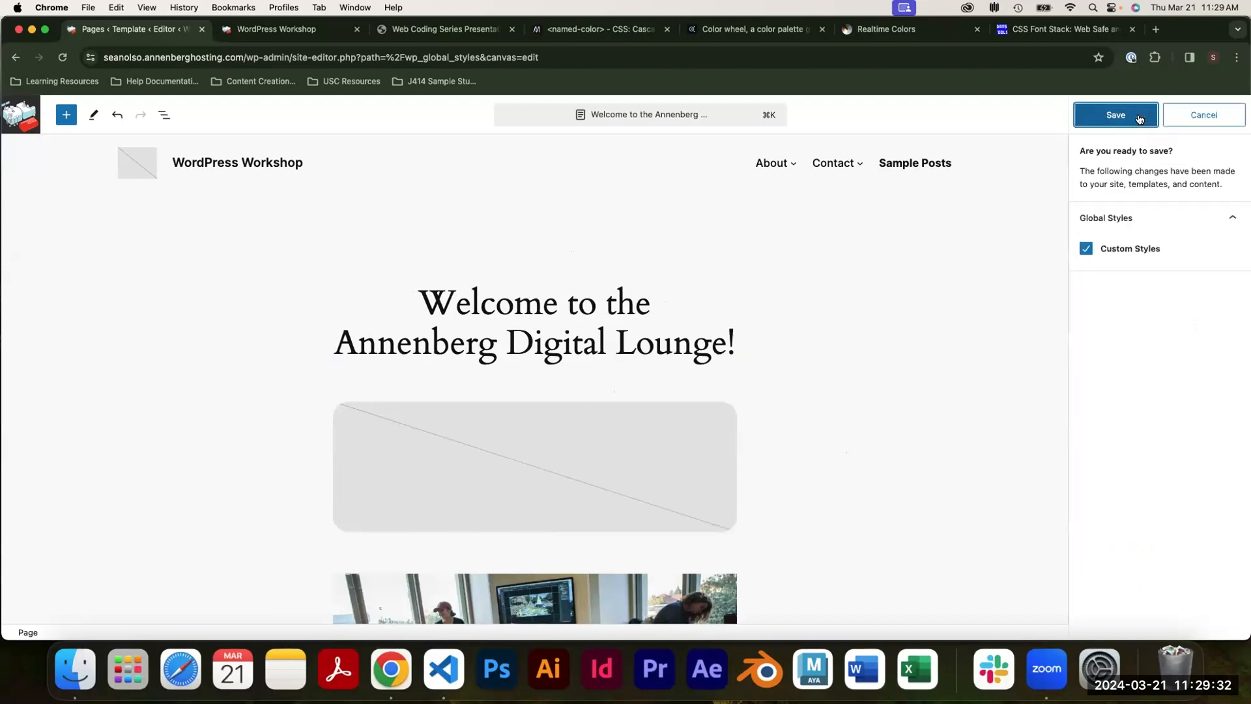
left_click(1138, 117)
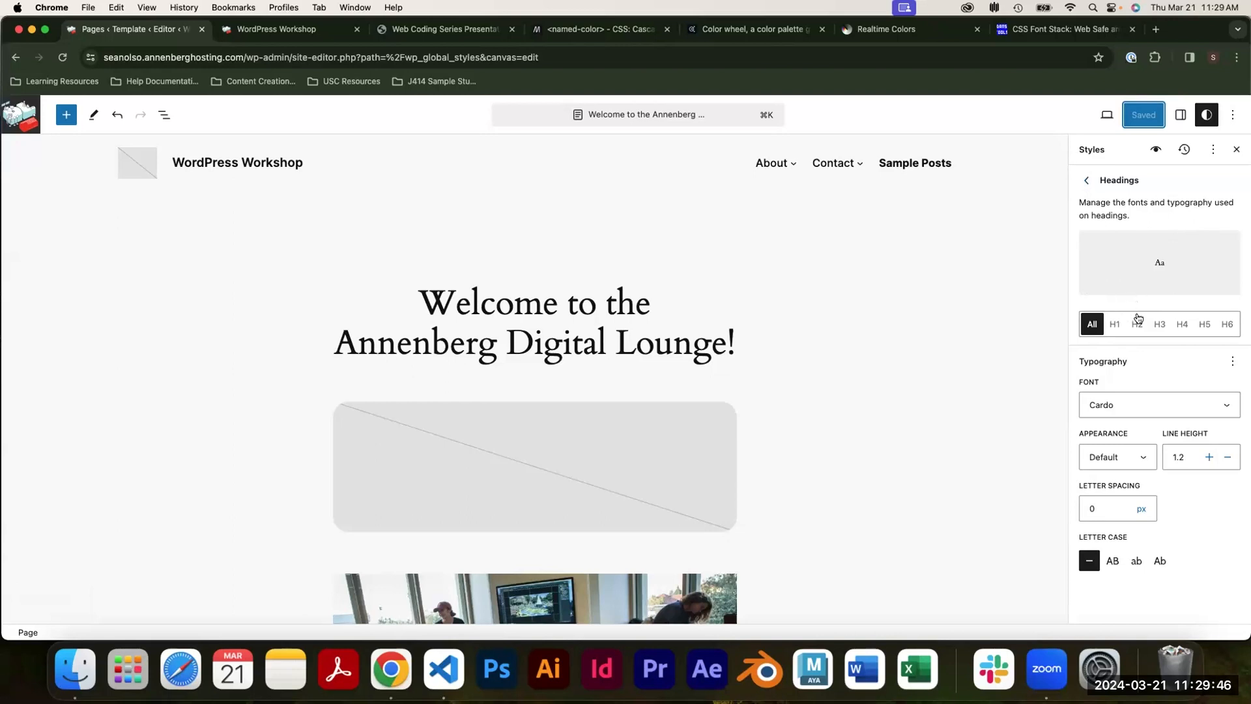
Set the letter case of H1 headings to uppercase and save the Custom Styles changes.
scroll(763, 298, "down", 10)
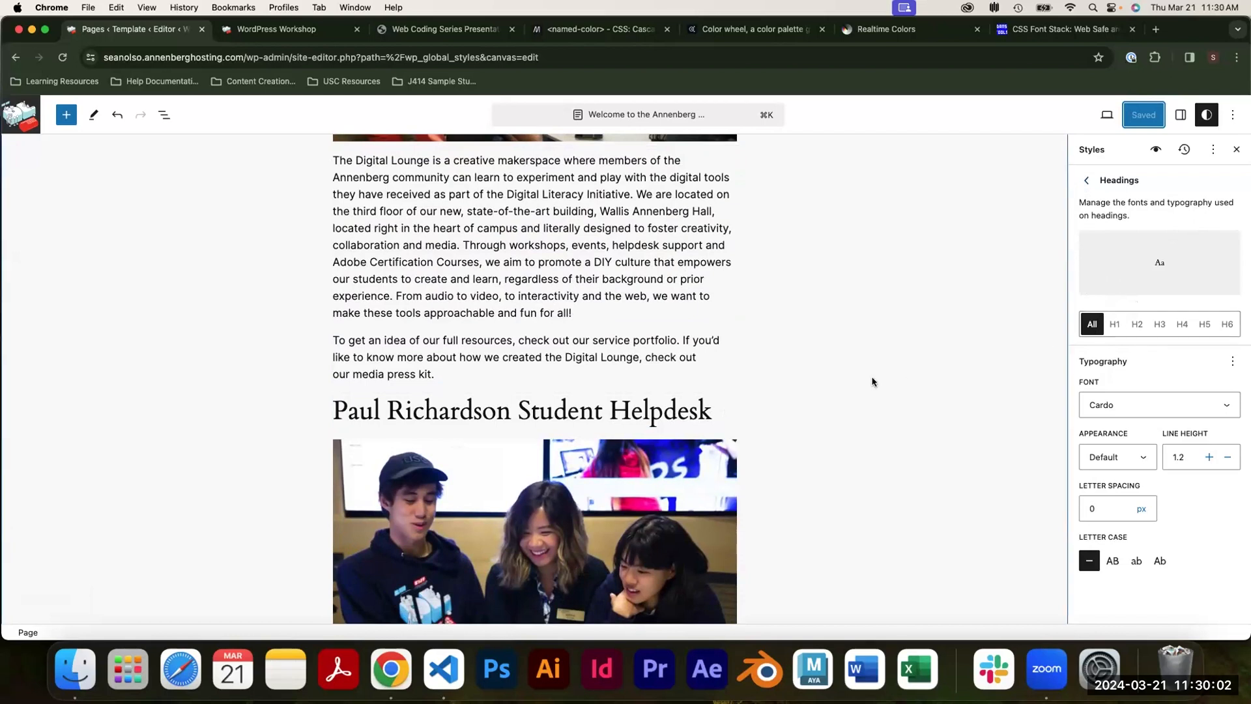
scroll(873, 382, "up", 10)
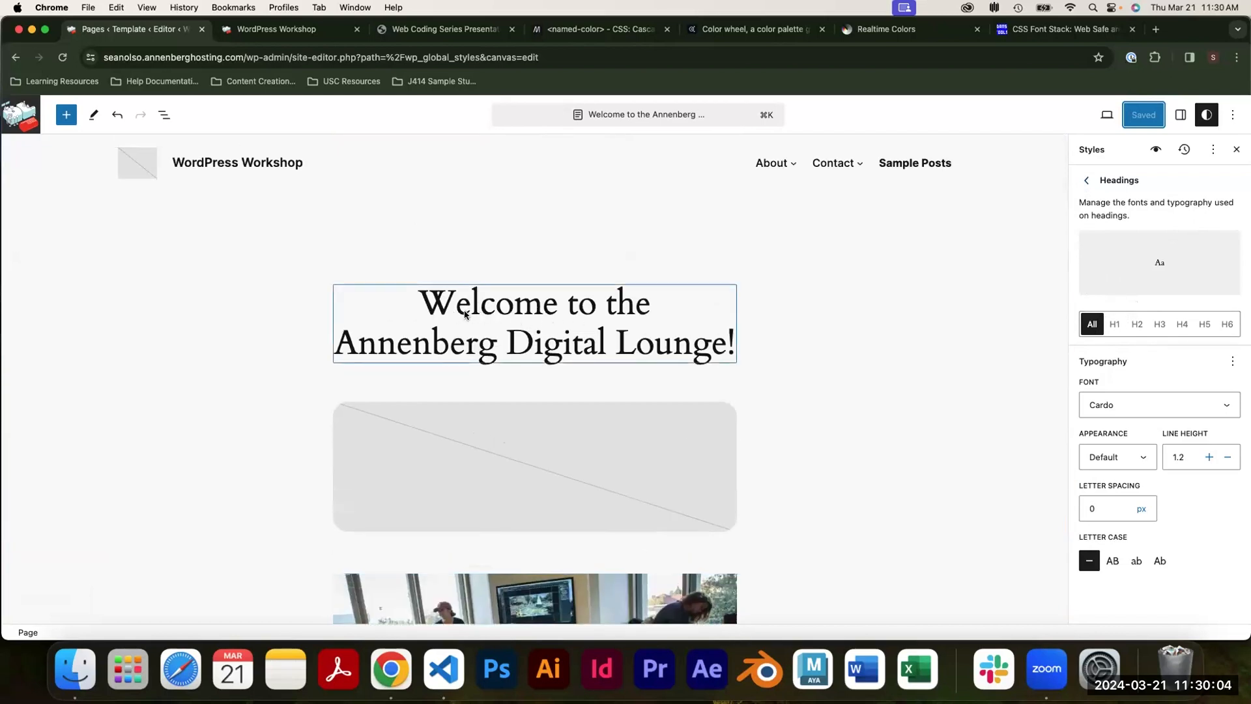
scroll(525, 320, "down", 12)
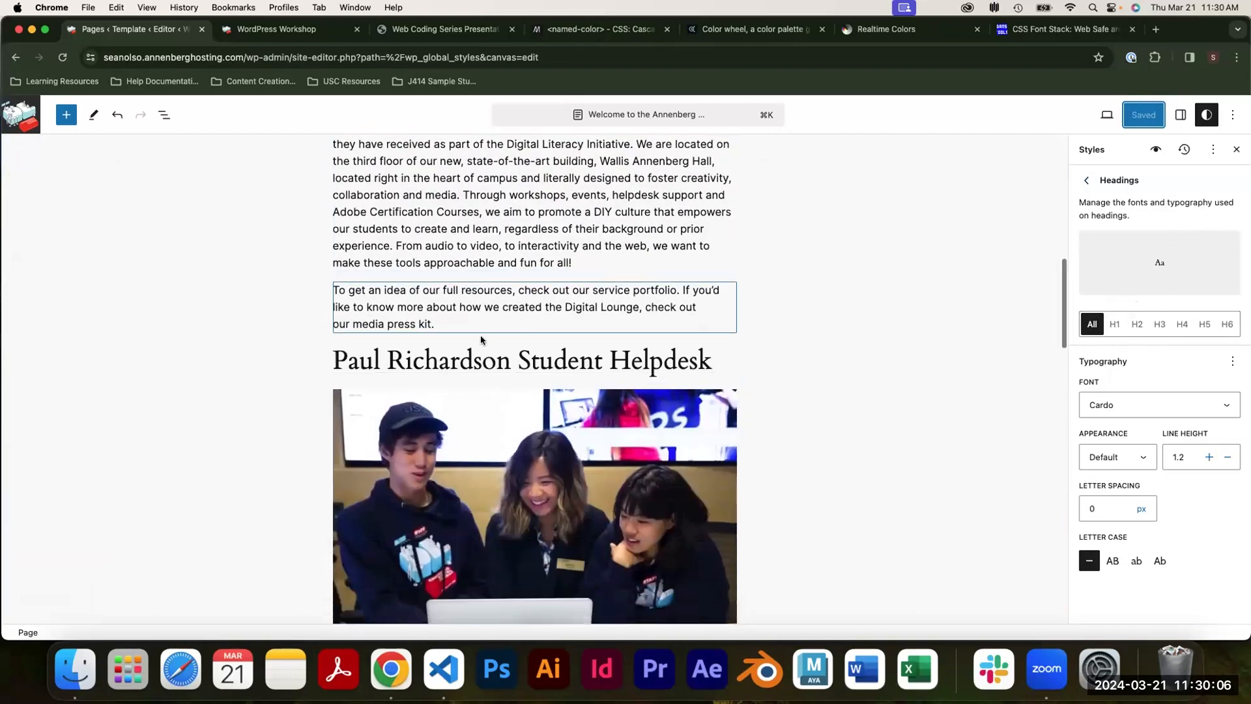
scroll(511, 364, "up", 12)
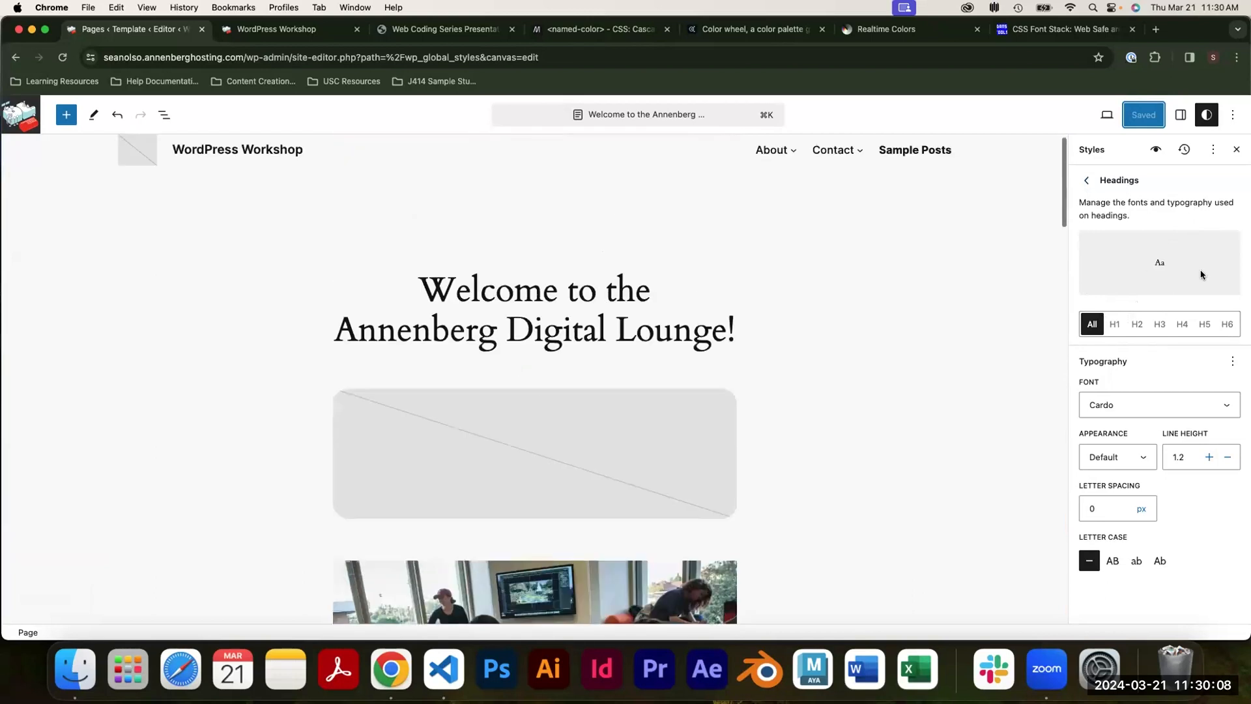
left_click(1115, 328)
left_click(1114, 327)
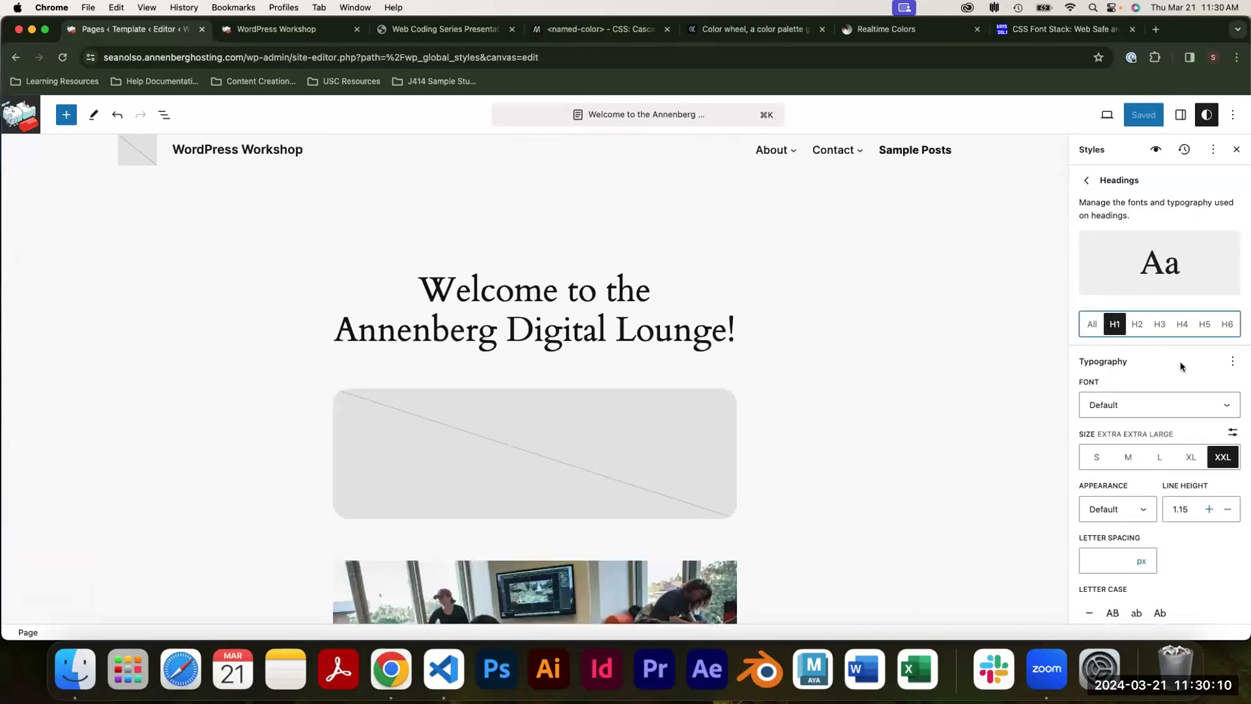
scroll(1181, 363, "down", 1)
scroll(927, 544, "down", 3)
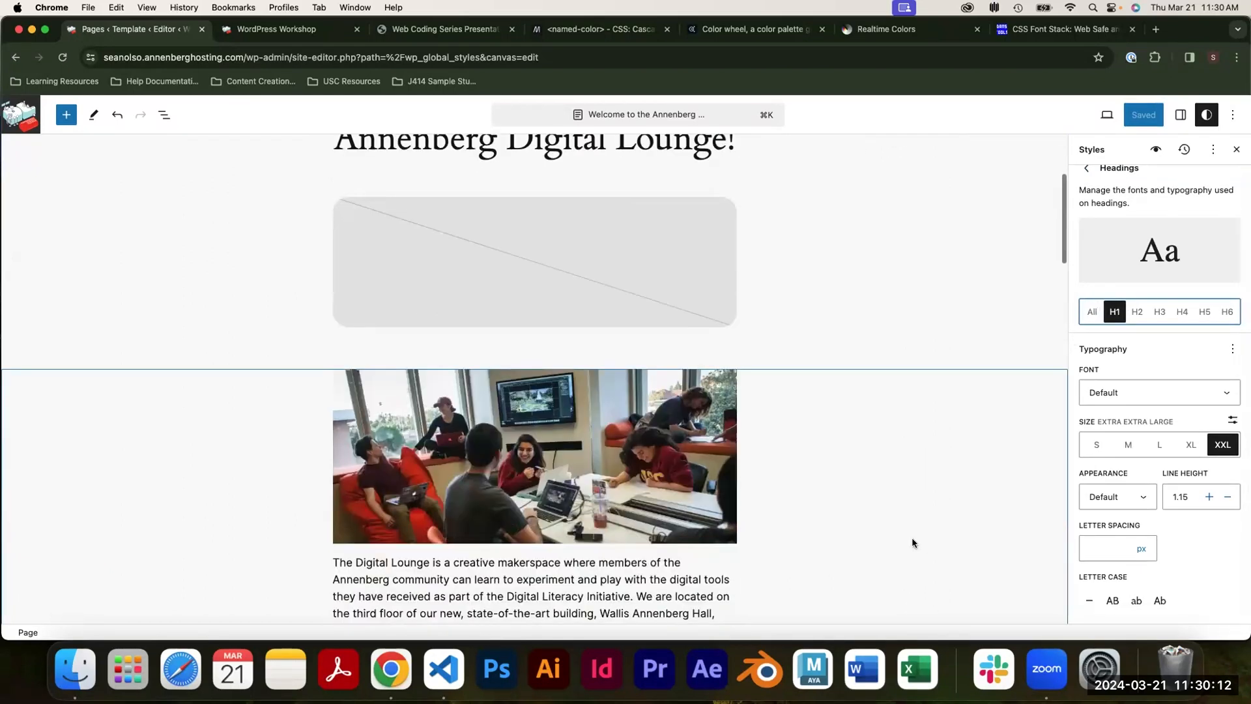
scroll(913, 542, "up", 2)
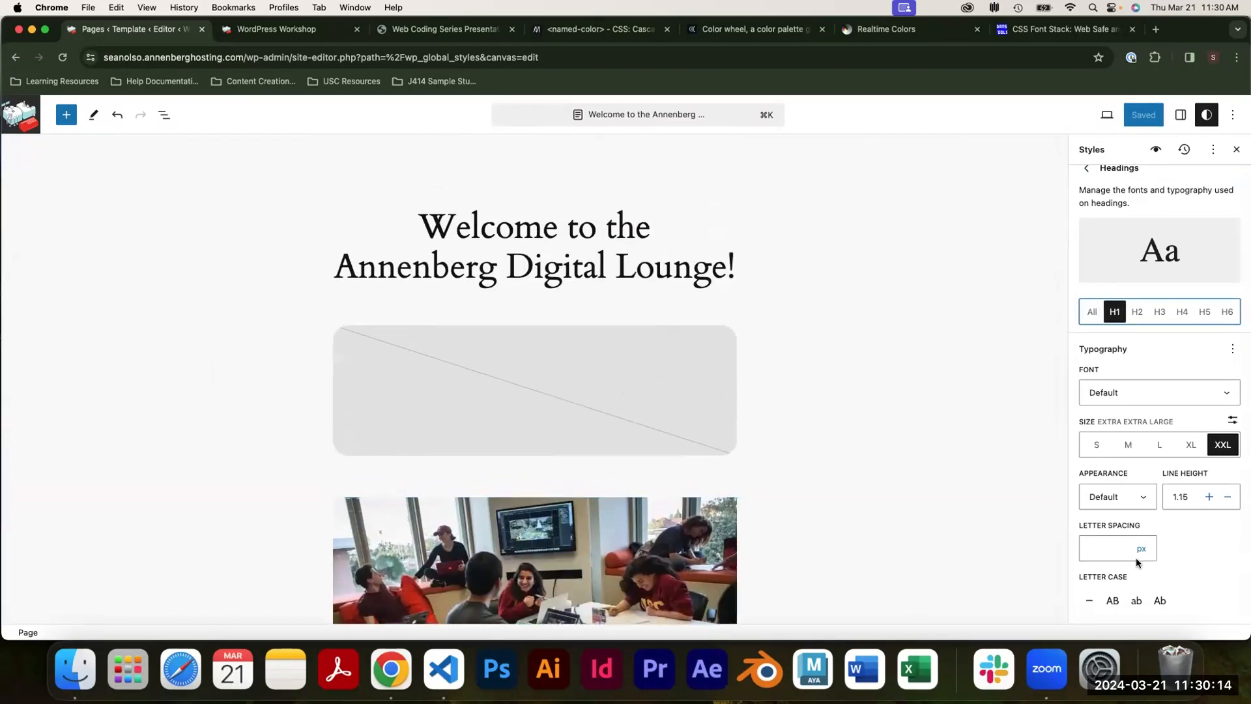
left_click(1112, 600)
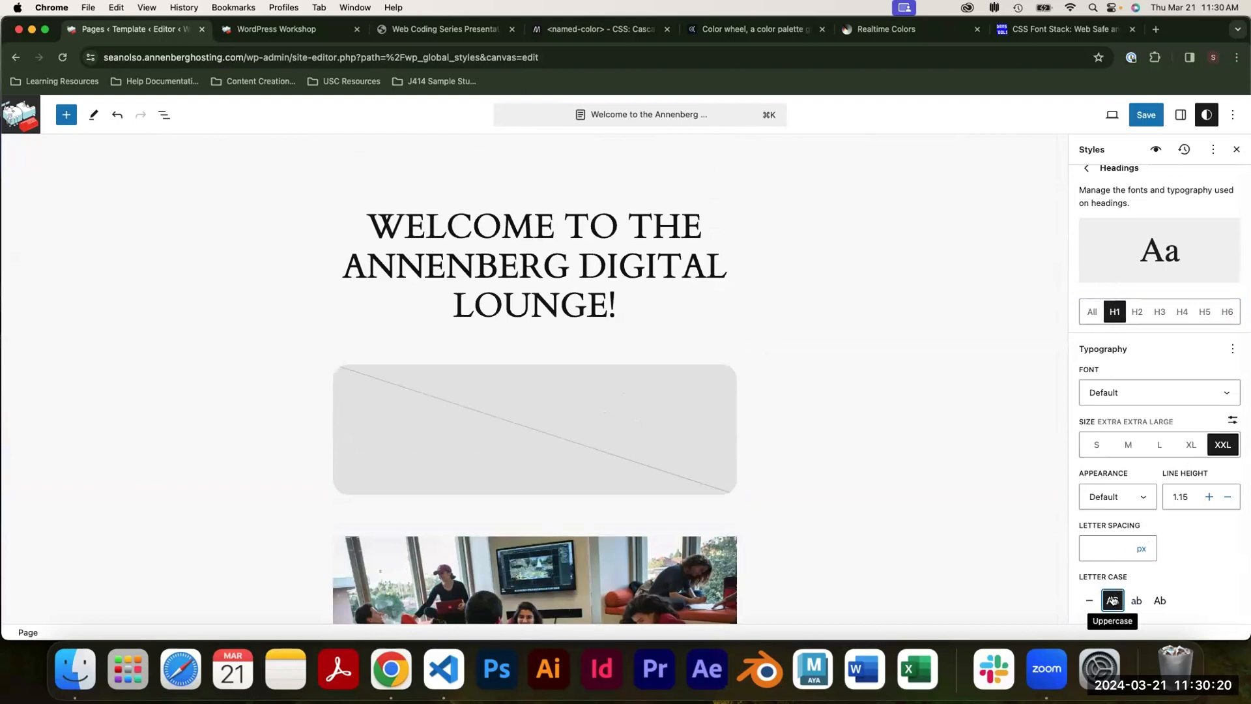
scroll(768, 352, "down", 10)
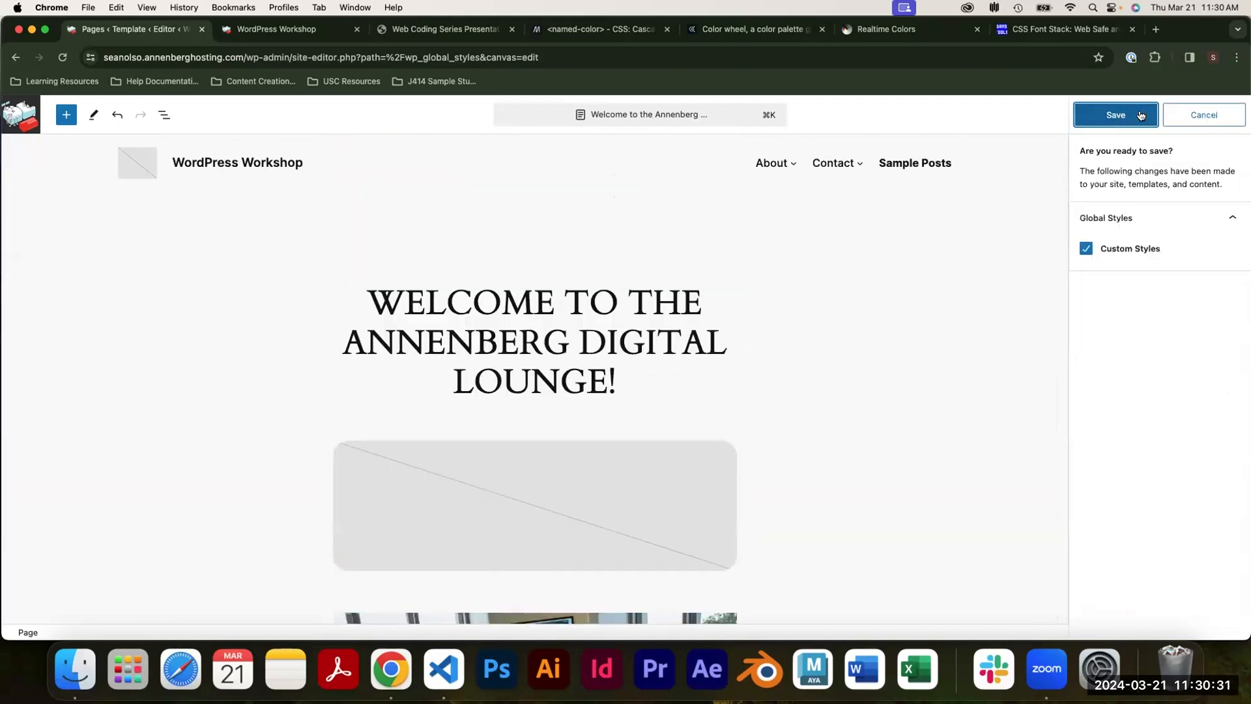
left_click(1115, 114)
Leave the typography settings and open the Colors settings of the site styles.
left_click(1086, 173)
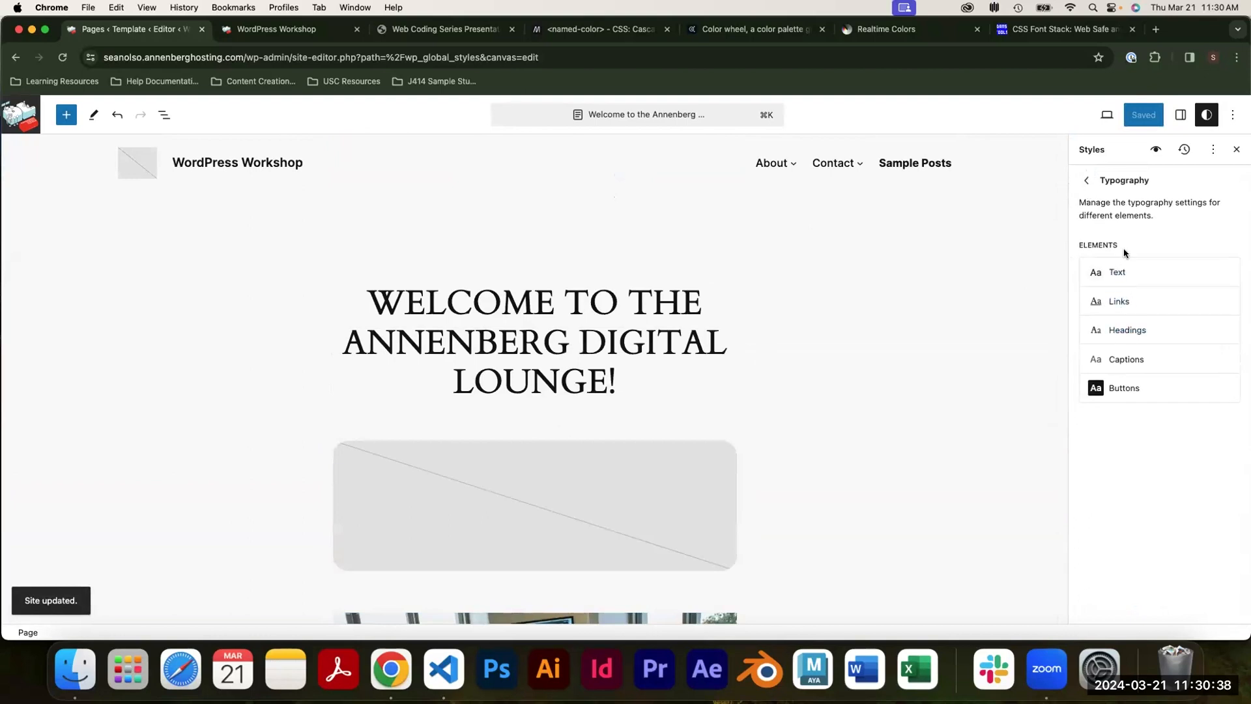
left_click(1086, 180)
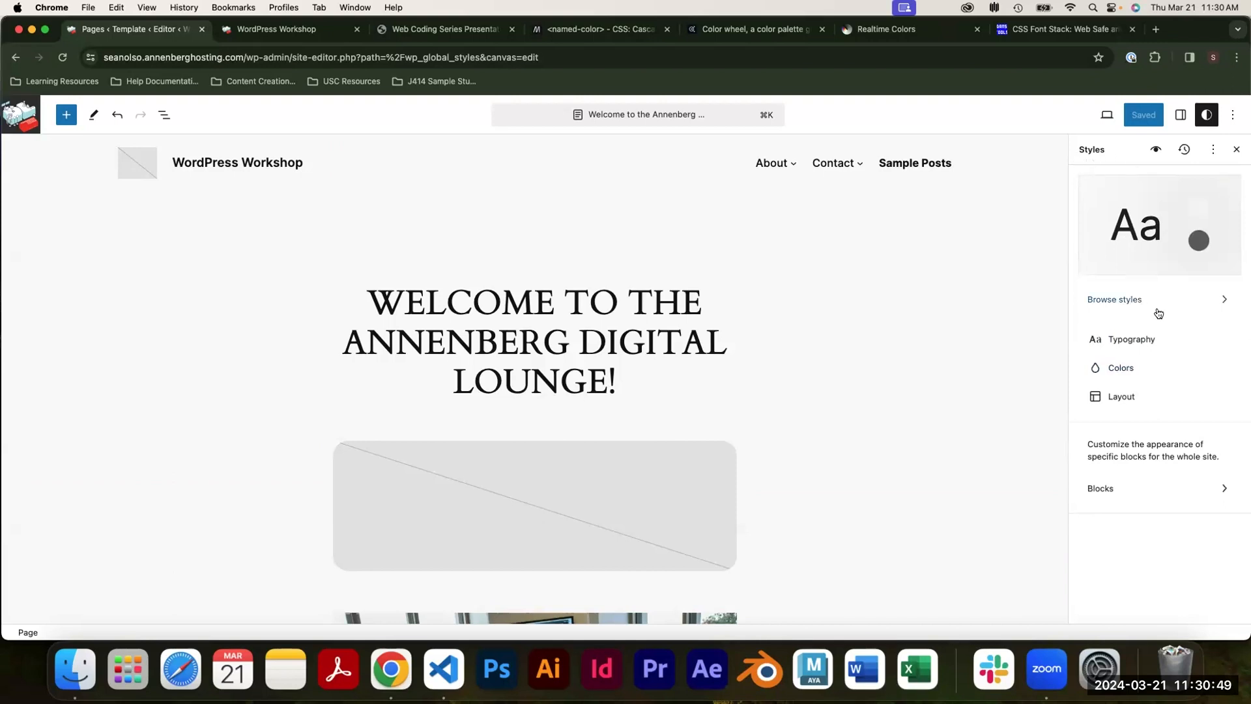
left_click(1131, 339)
left_click(1086, 173)
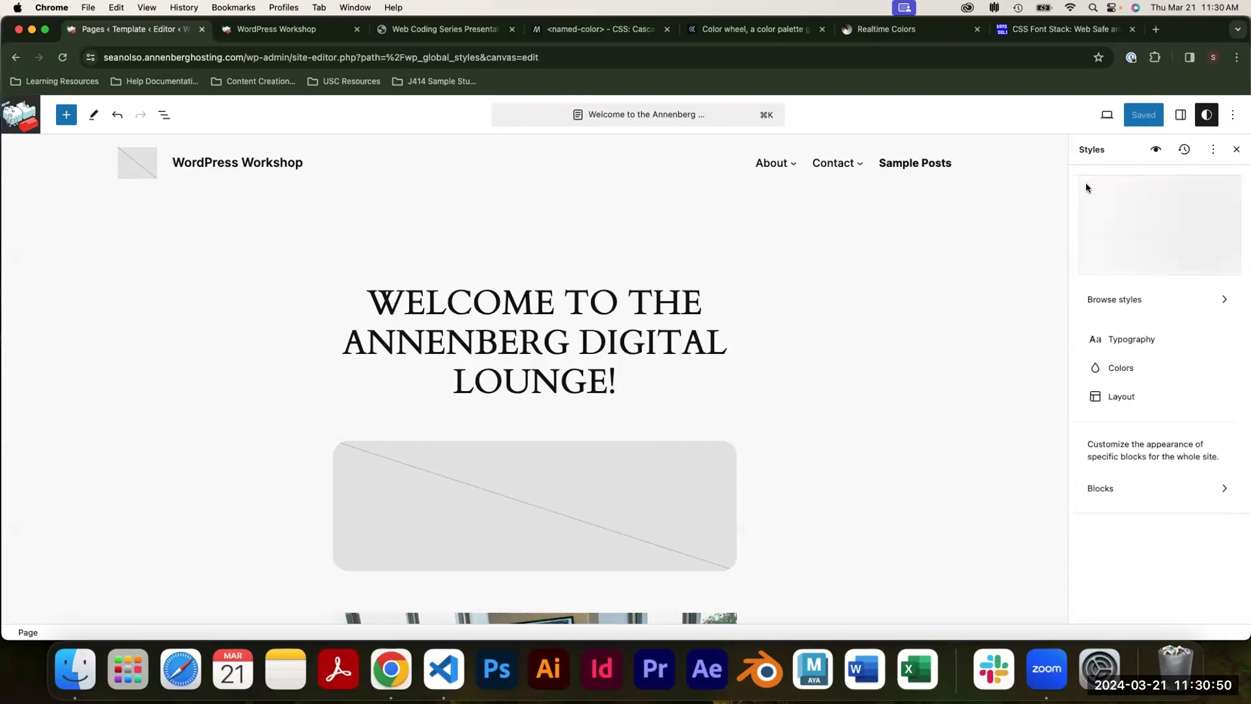
left_click(1123, 369)
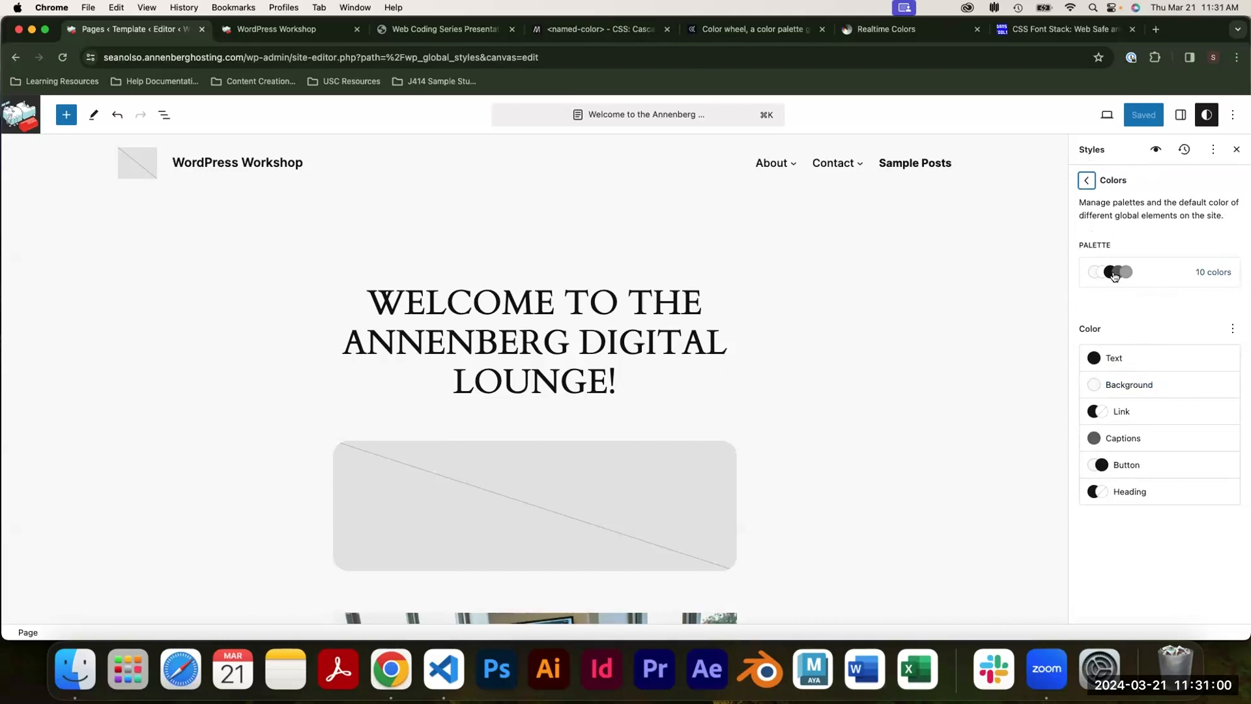
Try the Accent / Three theme color for the site's text and check it on the page's paragraphs.
left_click(1109, 361)
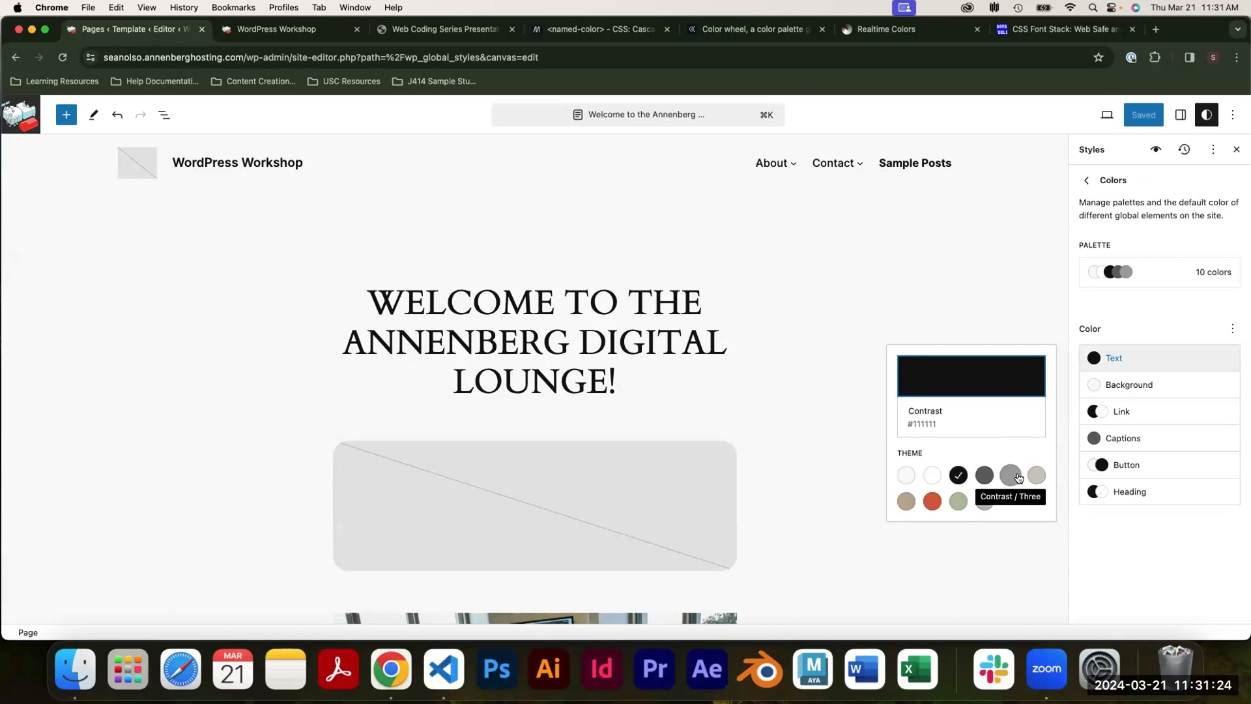
left_click(935, 503)
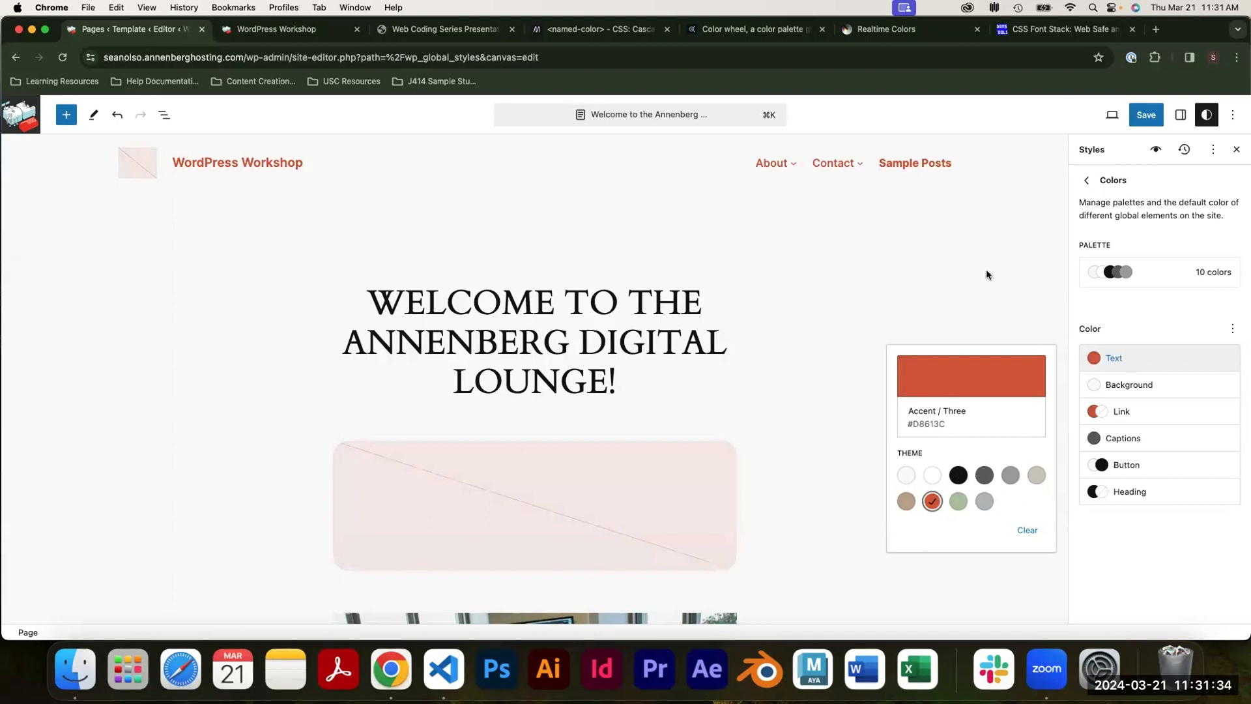
scroll(804, 203, "down", 5)
scroll(805, 206, "down", 4)
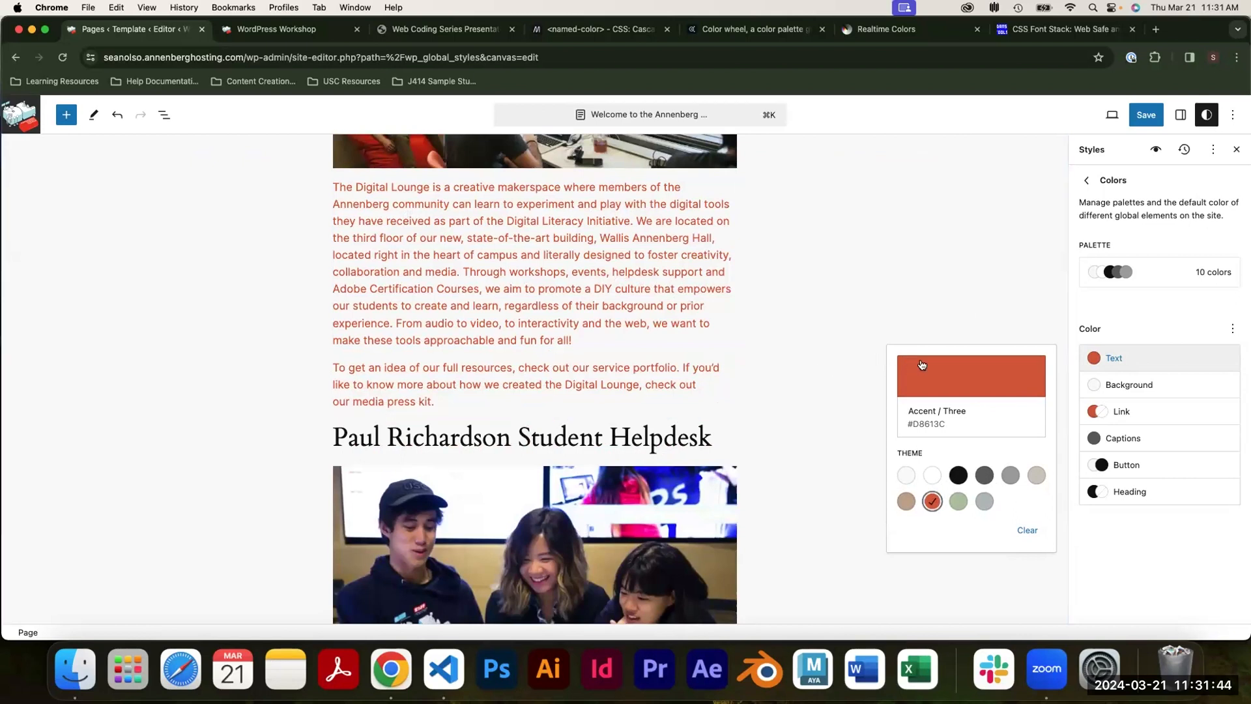
Set the text color to a custom semi-transparent light blue, #94B6D180.
left_click(963, 372)
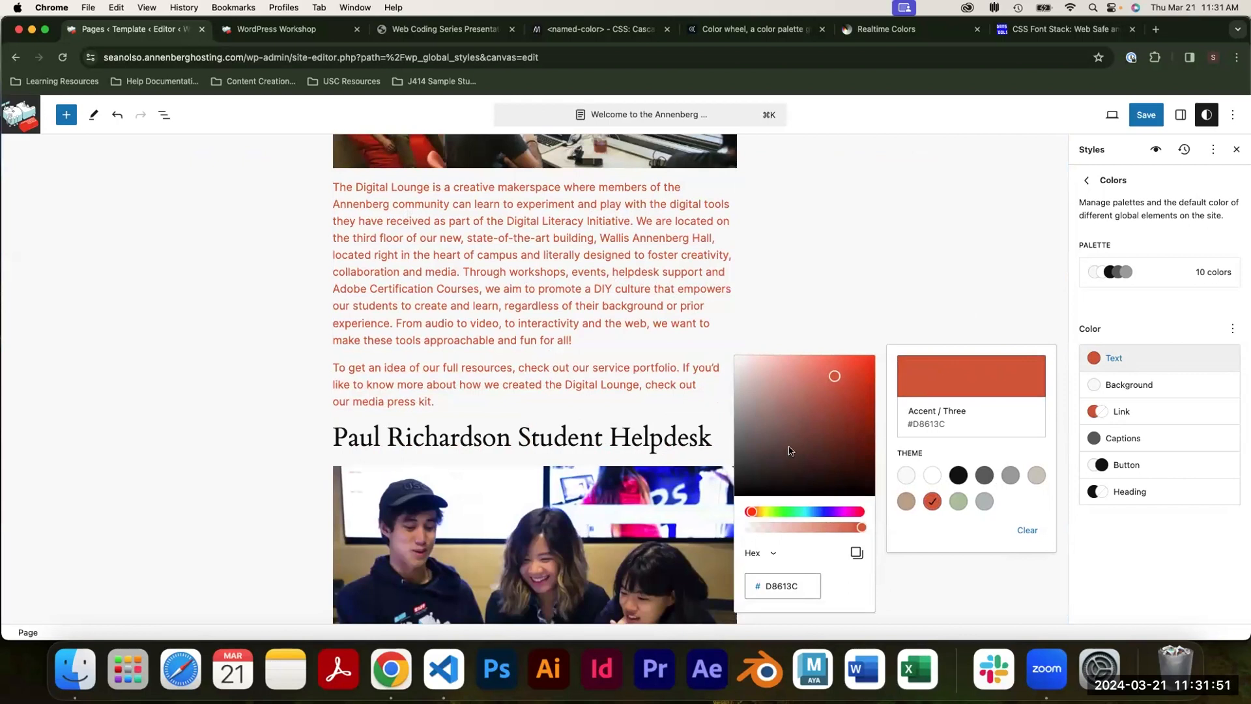
left_click_drag(836, 378, 778, 381)
left_click_drag(752, 512, 804, 526)
left_click(786, 586)
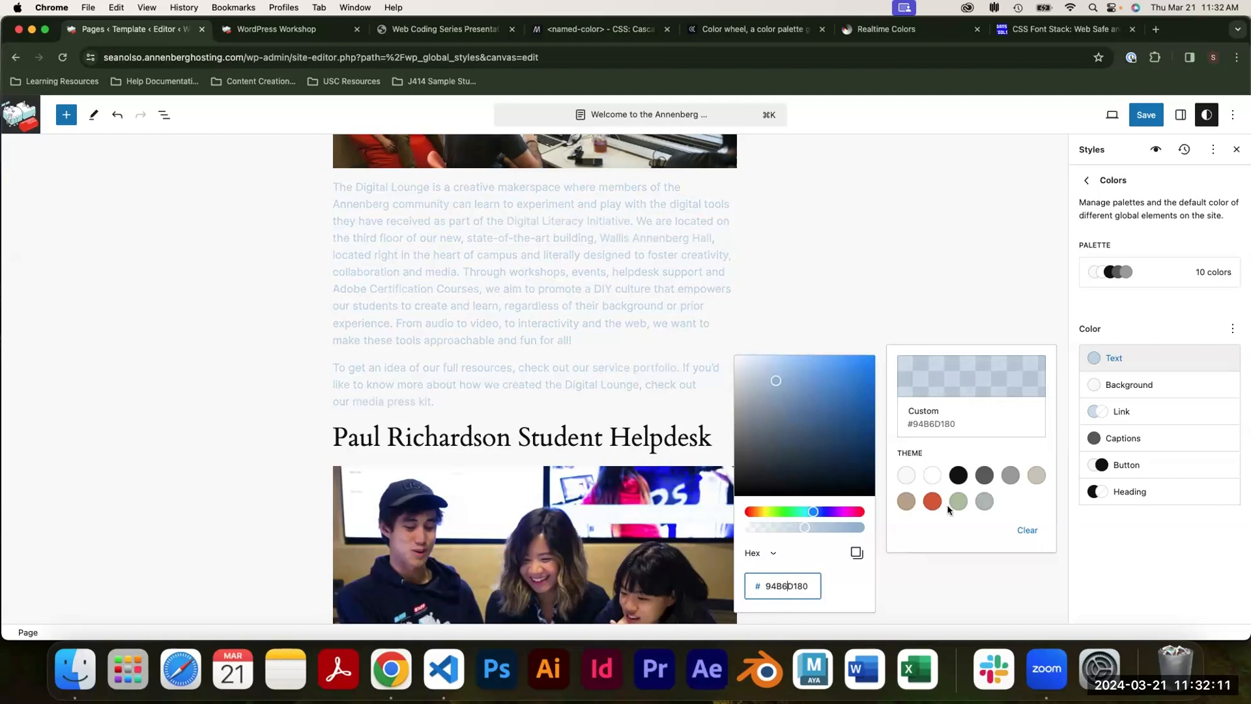
left_click(1150, 555)
Try the Accent / Five and Contrast / Two theme colors as the site's solid background.
scroll(875, 399, "up", 10)
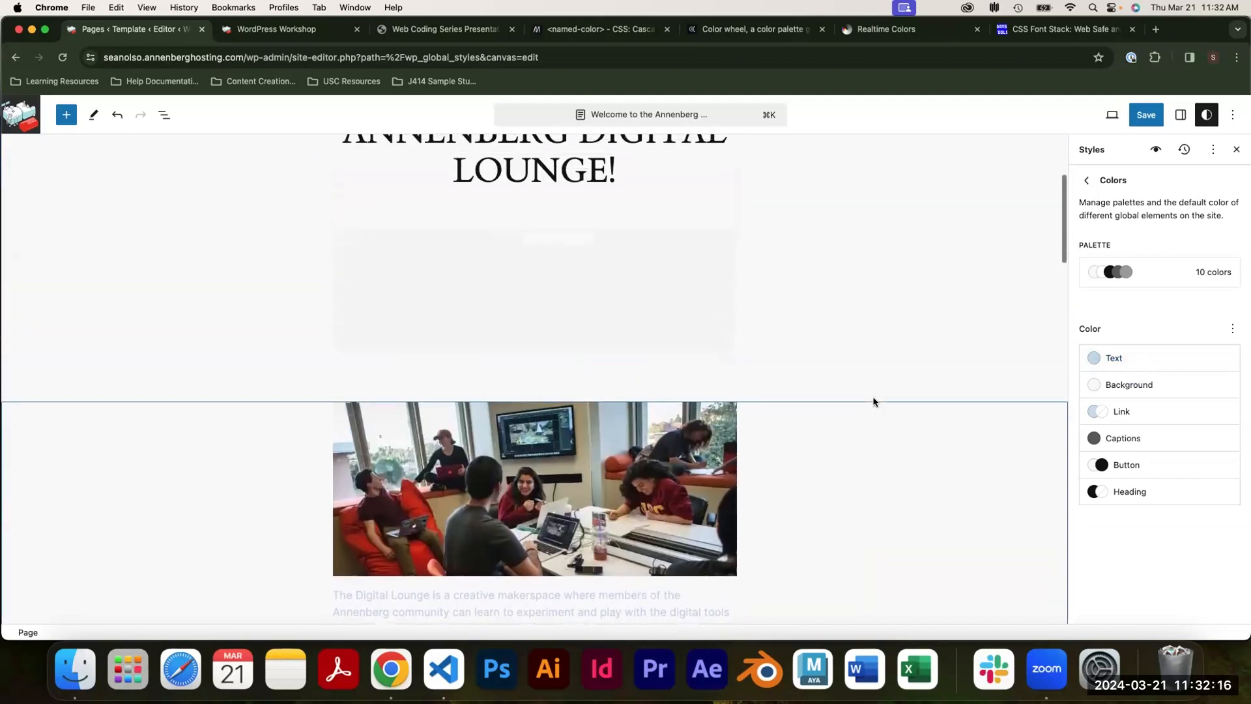
left_click(1107, 386)
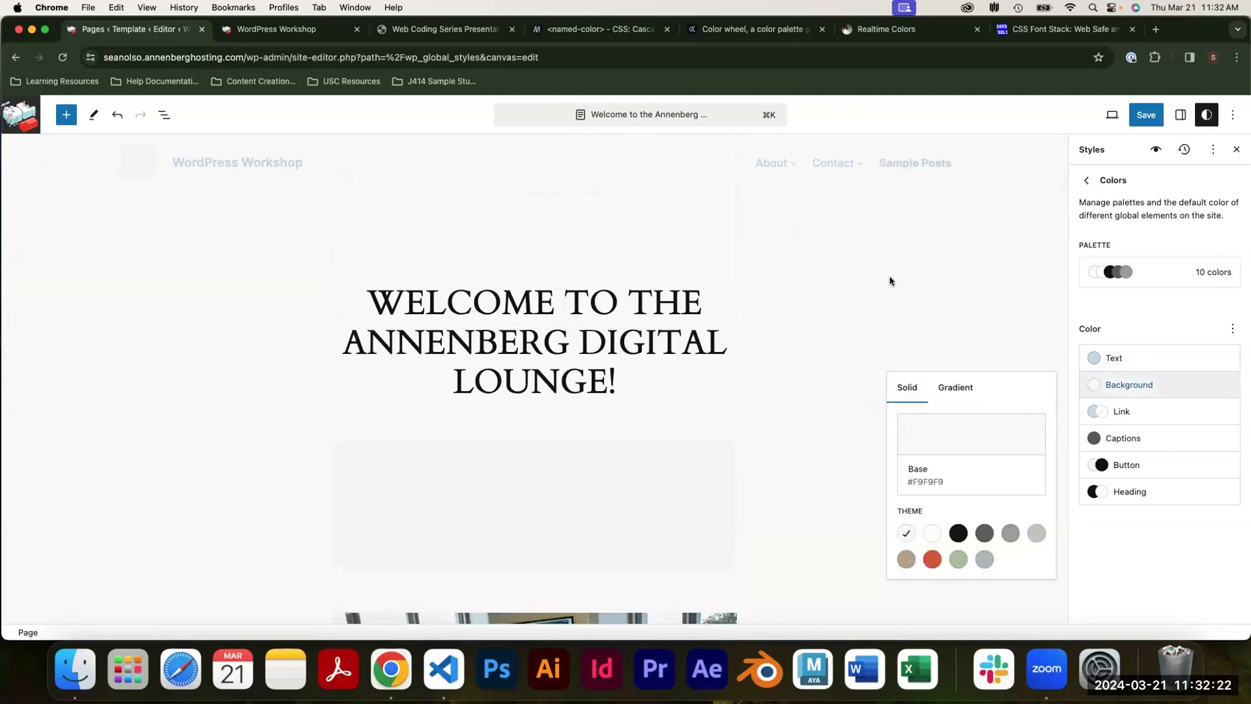
left_click(982, 559)
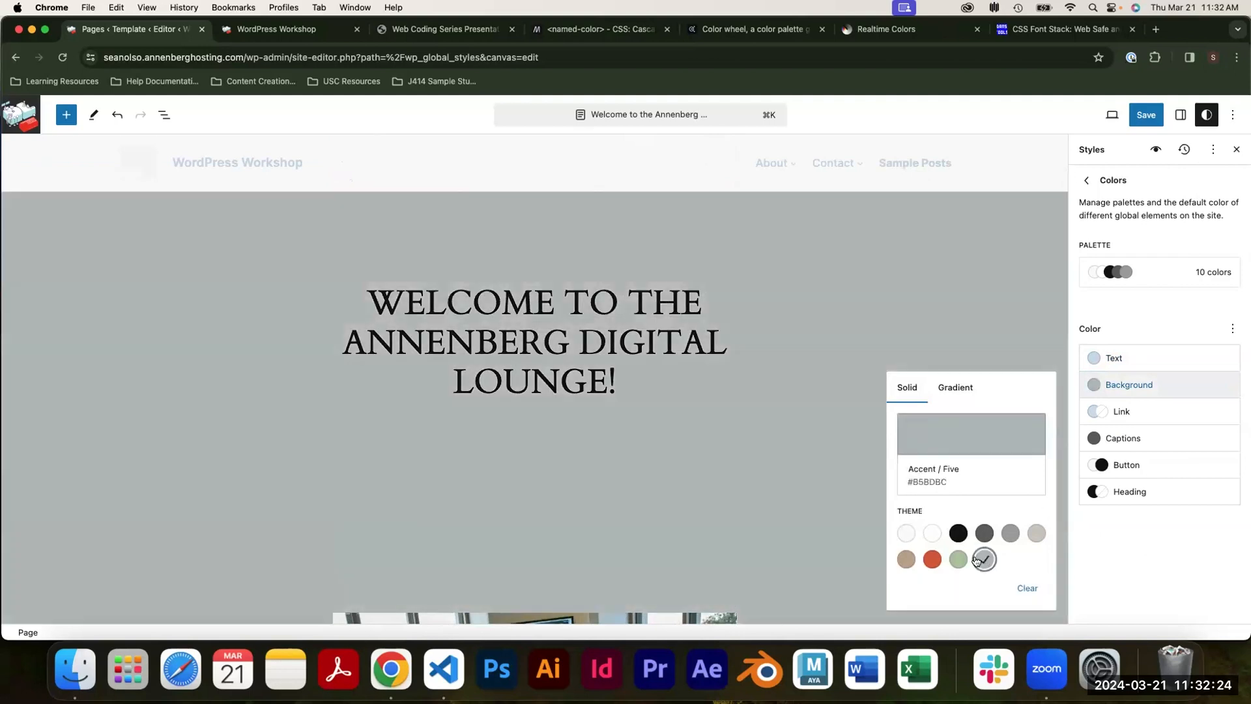
left_click(984, 533)
scroll(804, 350, "down", 5)
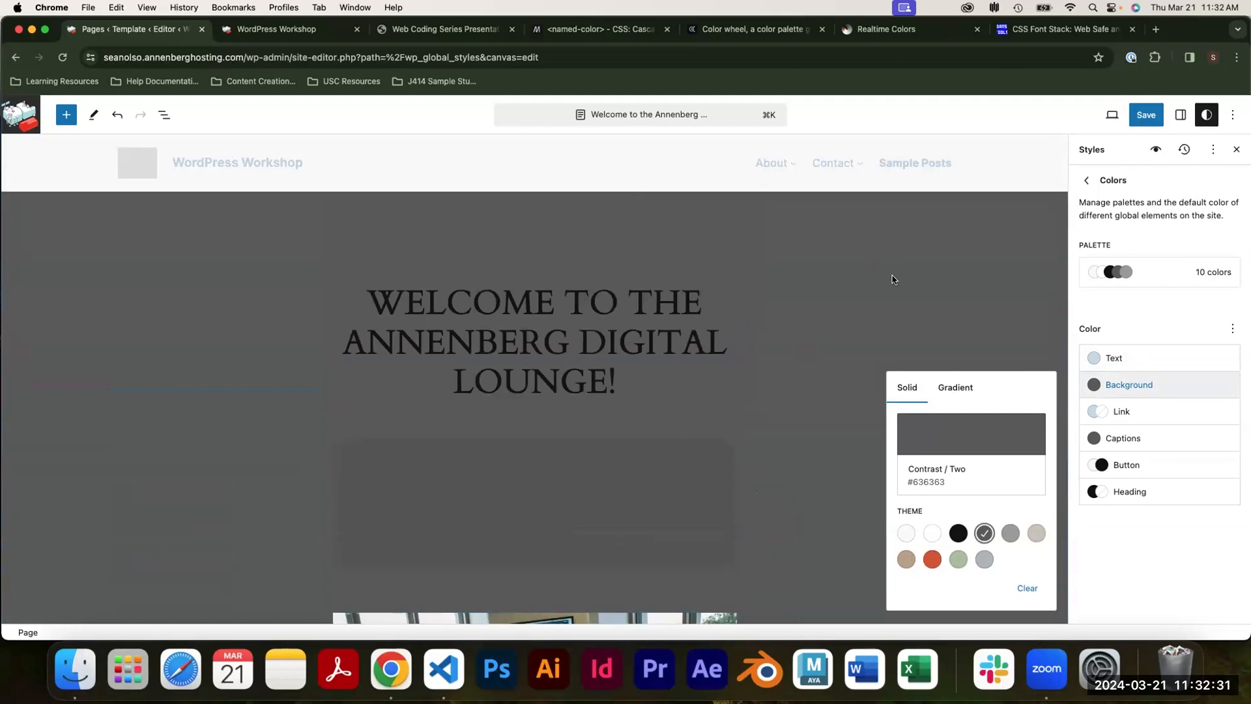
Switch the site background to a gradient and set its first color stop to light blue, #A4D8F8.
left_click(955, 389)
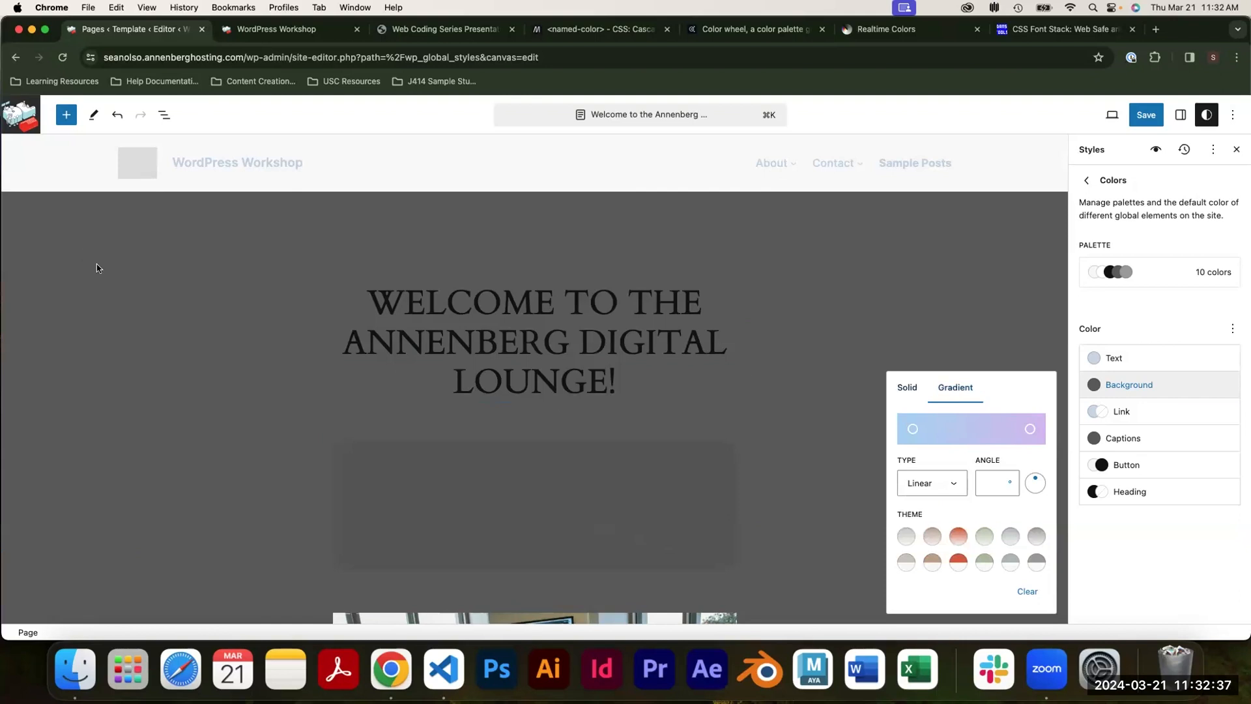
scroll(195, 251, "down", 10)
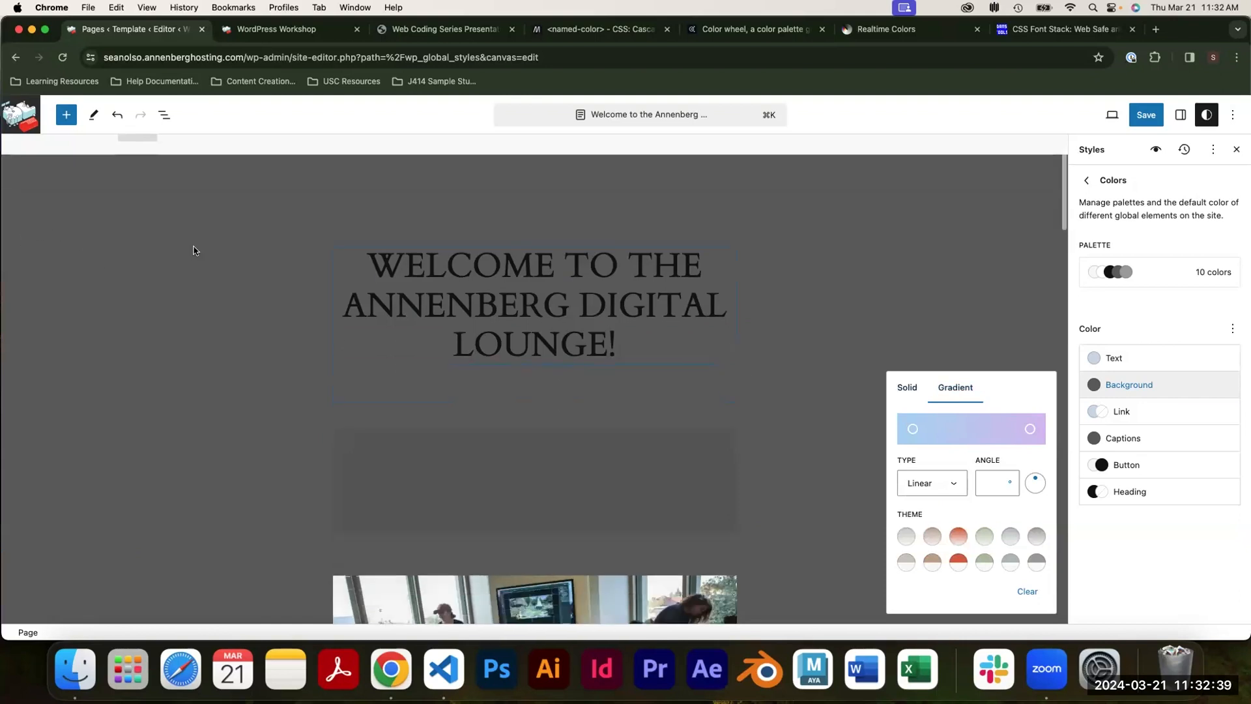
scroll(614, 463, "down", 10)
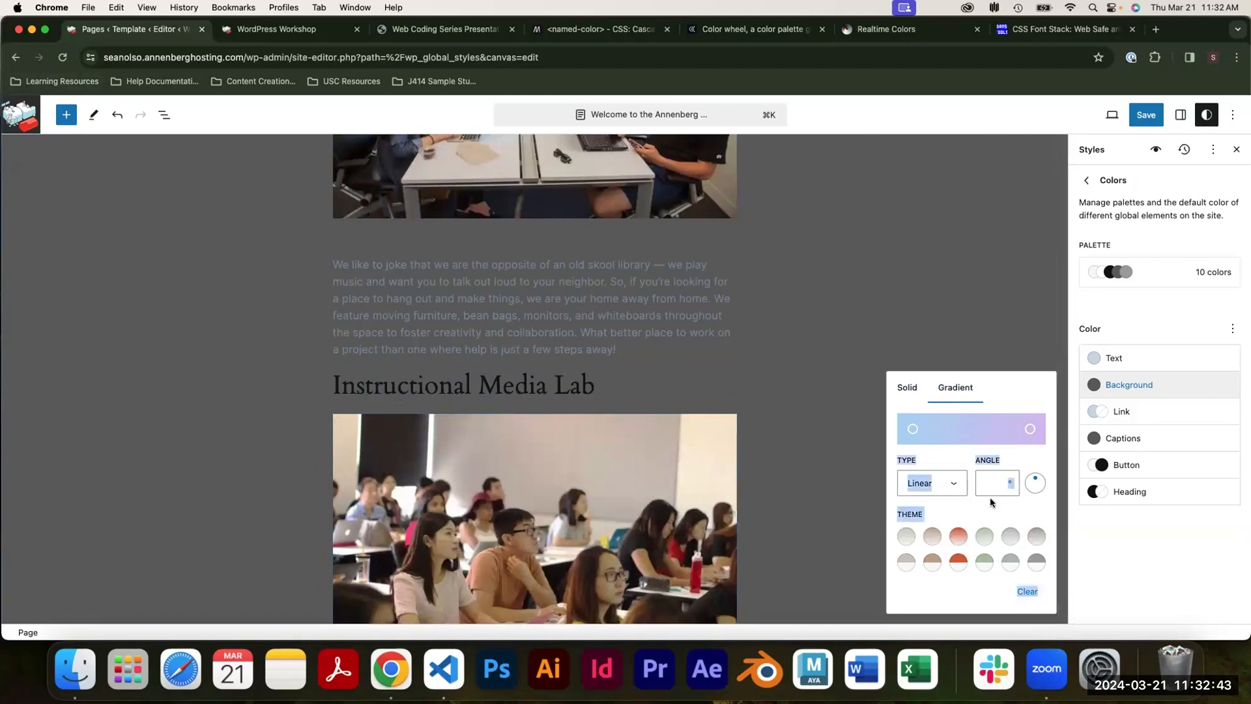
left_click(915, 431)
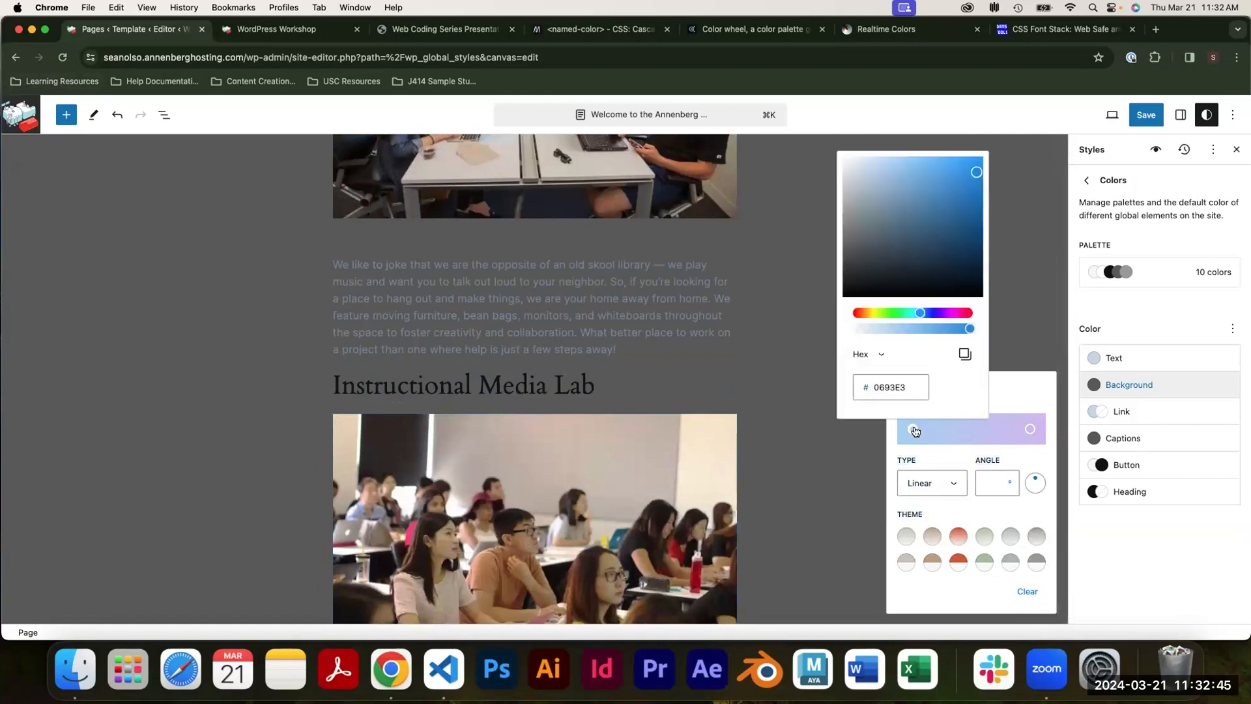
left_click(894, 165)
left_click_drag(894, 164, 890, 161)
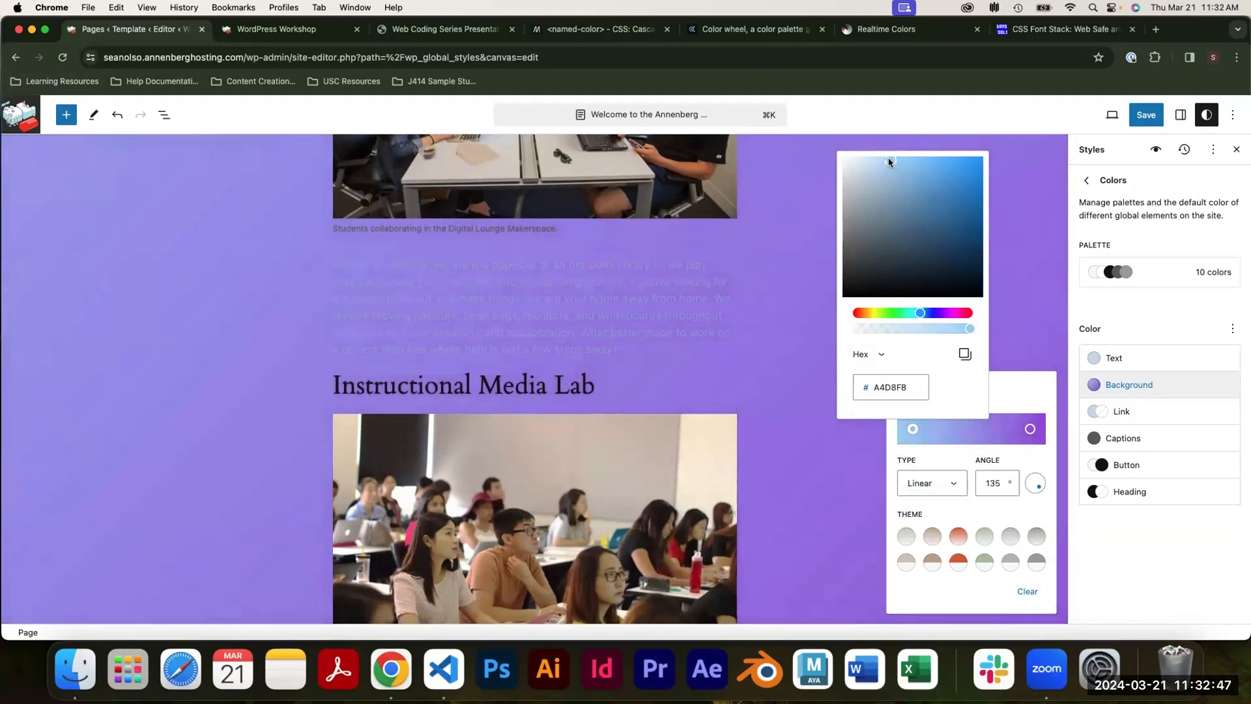
Set the background gradient's end color stop to pink, #FB95E0, and check the blend along the whole page.
left_click(1032, 431)
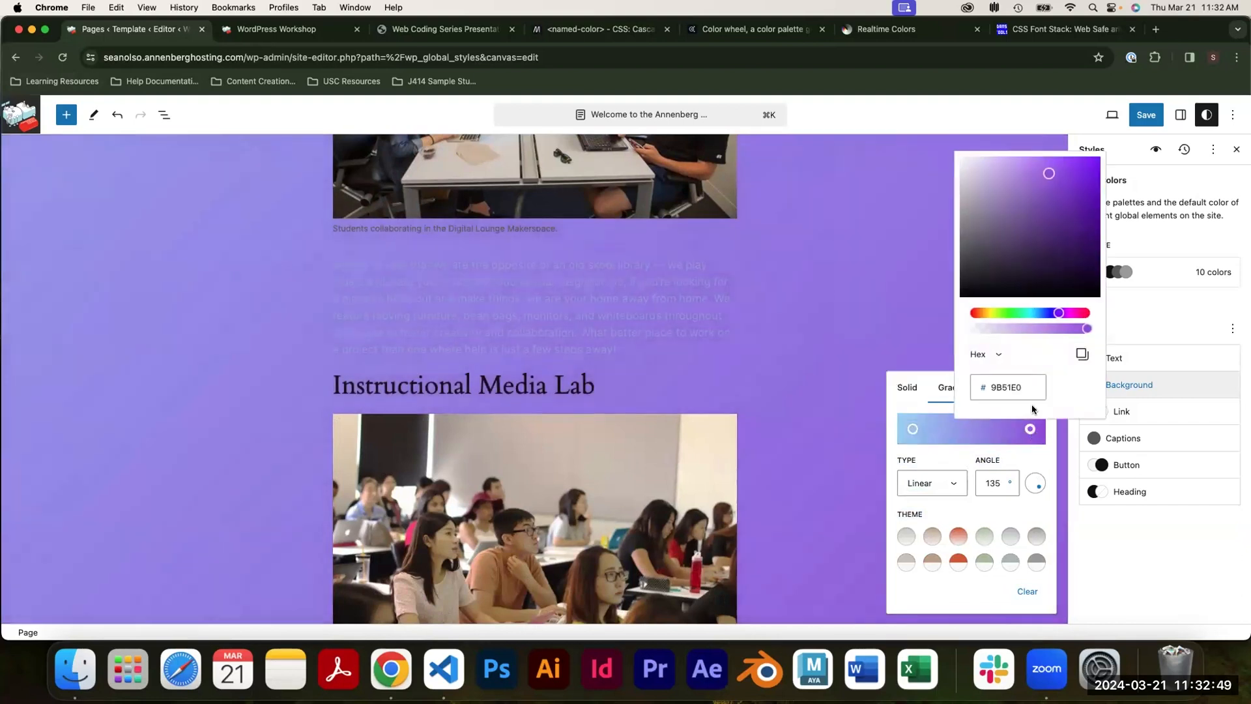
left_click_drag(1060, 313, 1074, 313)
left_click_drag(1034, 213, 1017, 159)
scroll(779, 251, "up", 10)
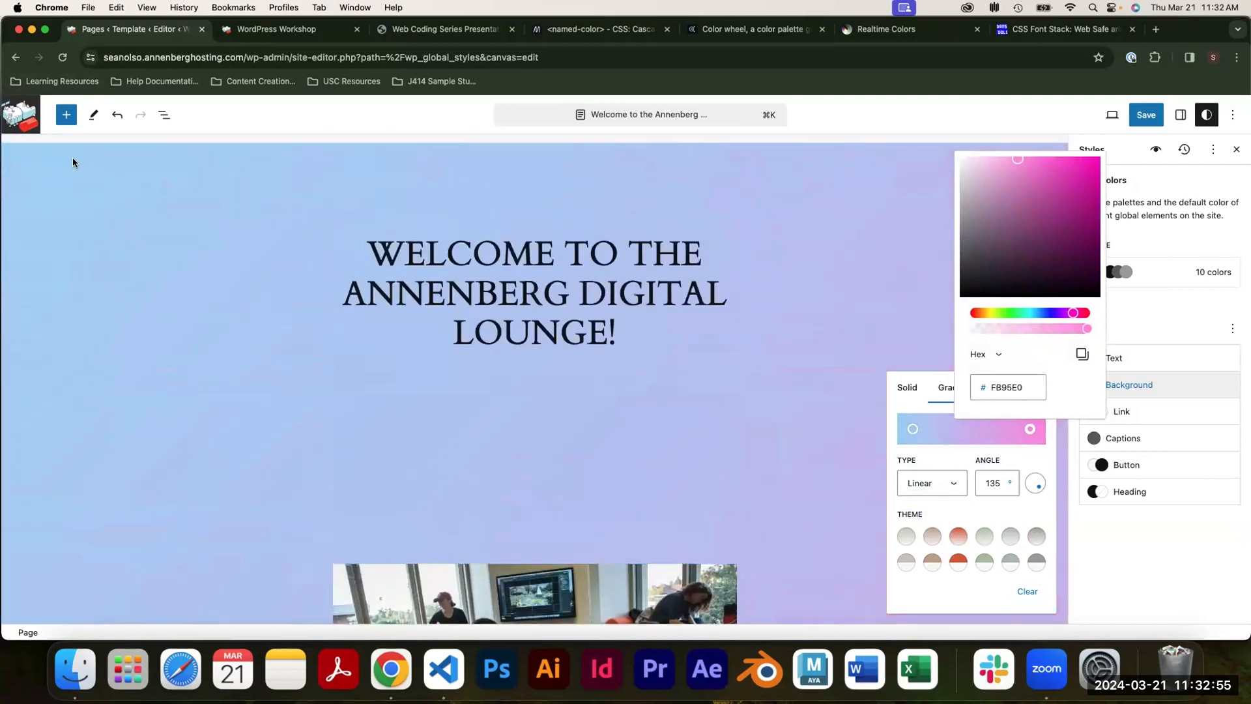
scroll(400, 265, "down", 15)
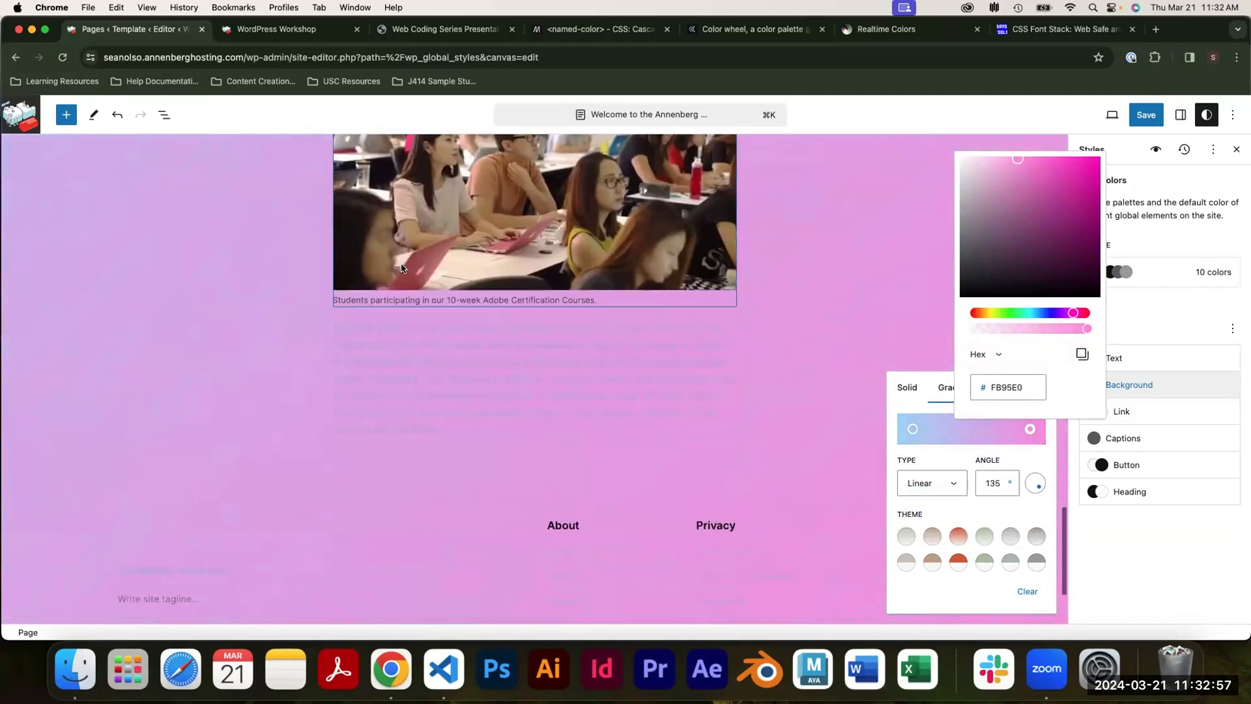
Try the Radial type for the background gradient, check it on the page, and return to Linear.
left_click(931, 483)
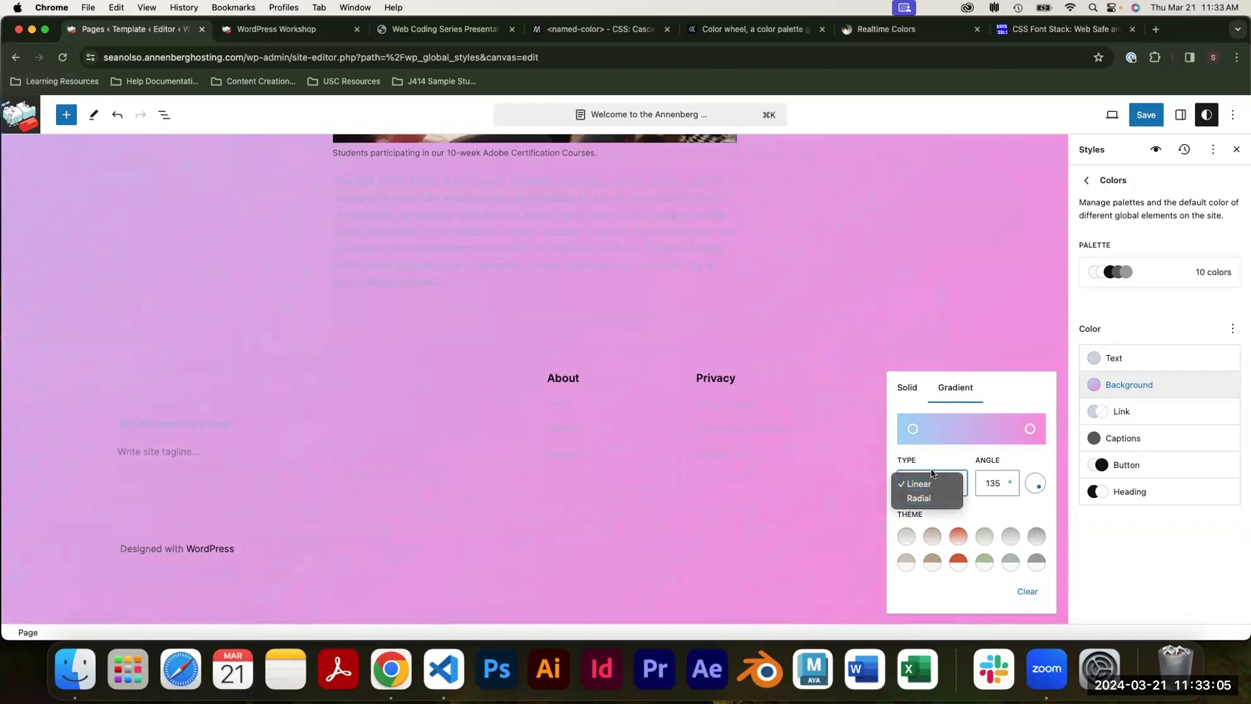
left_click(931, 498)
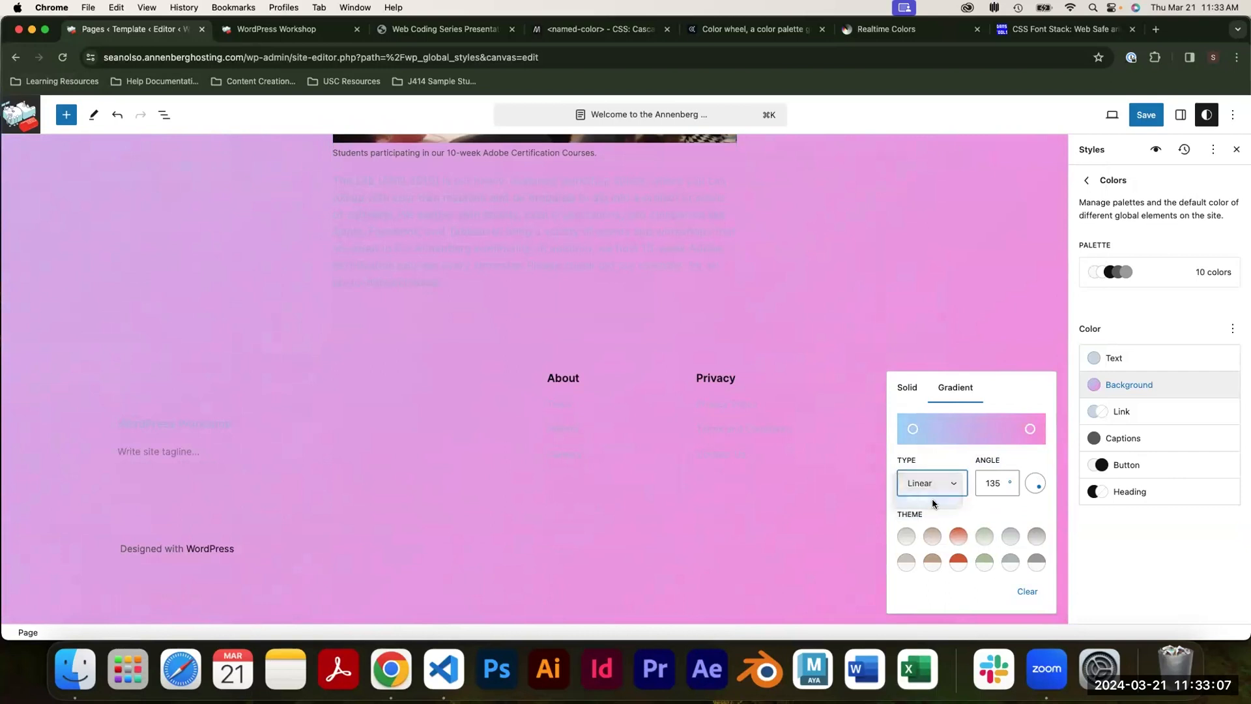
scroll(645, 391, "up", 15)
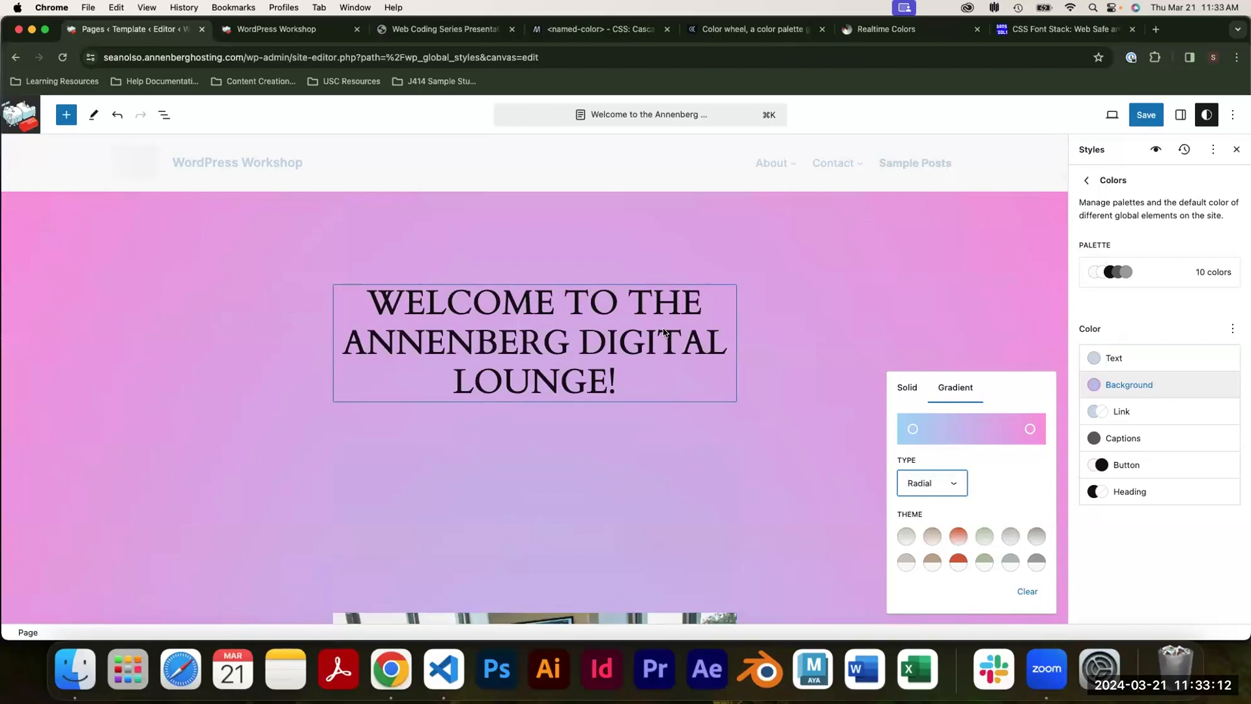
left_click(931, 483)
left_click(928, 469)
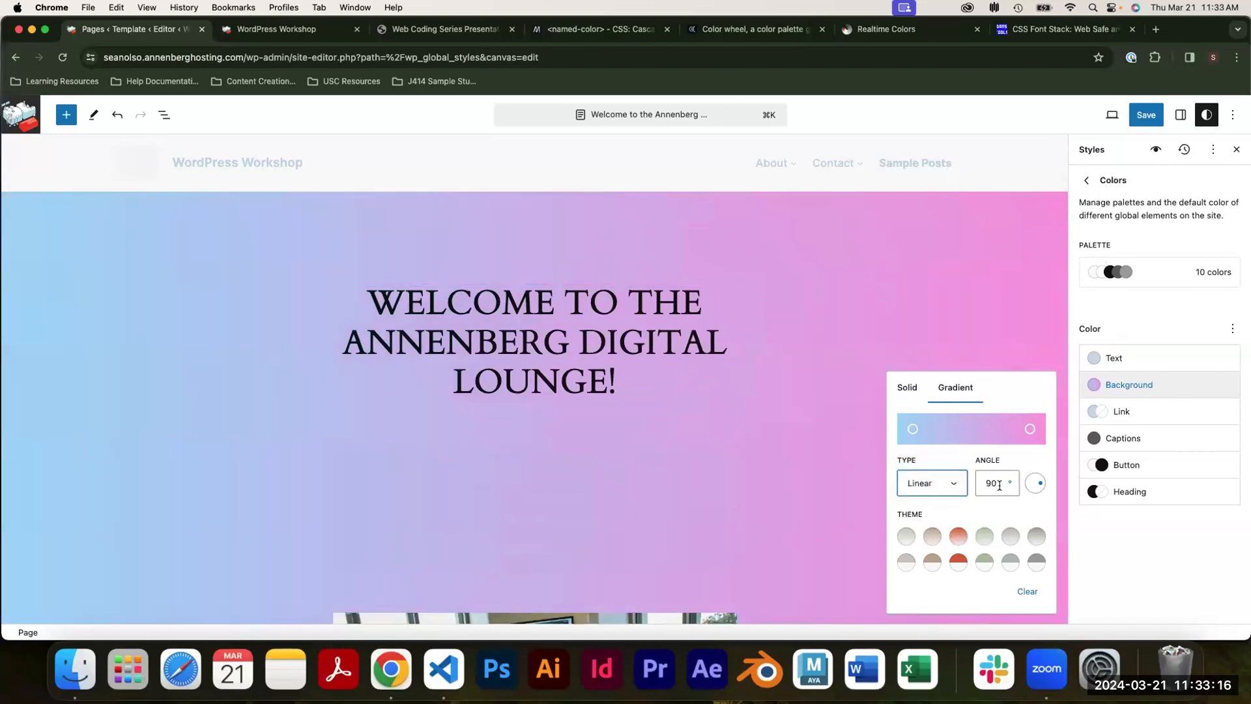
Set the background gradient's angle to 140 degrees, check it on the page, and rotate it to 127 degrees.
scroll(526, 392, "down", 2)
scroll(527, 392, "up", 2)
double_click(999, 479)
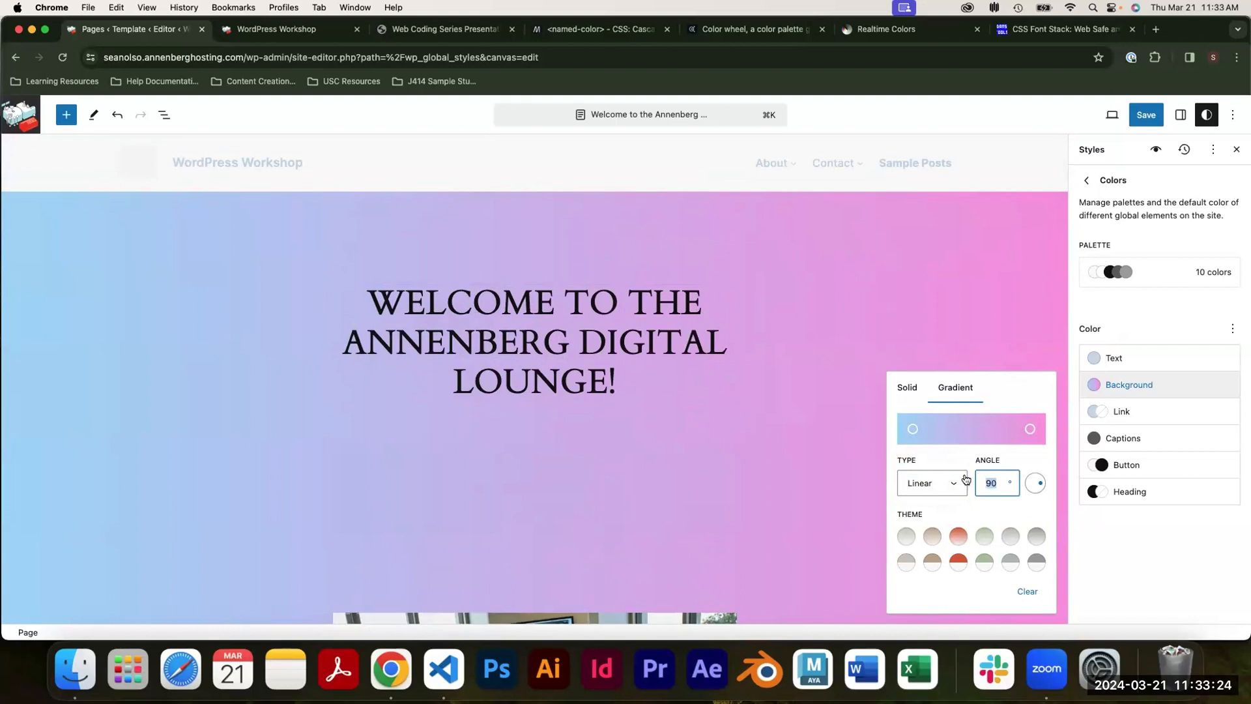
type("140")
scroll(745, 371, "down", 15)
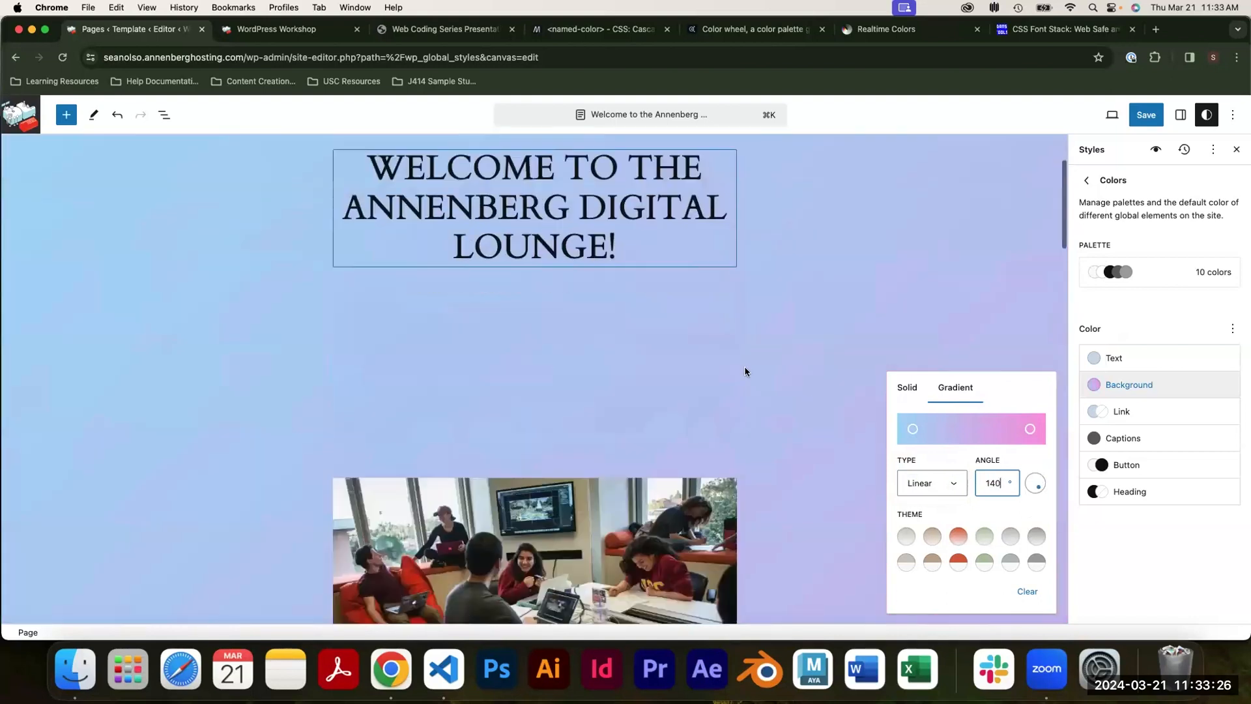
scroll(728, 358, "down", 15)
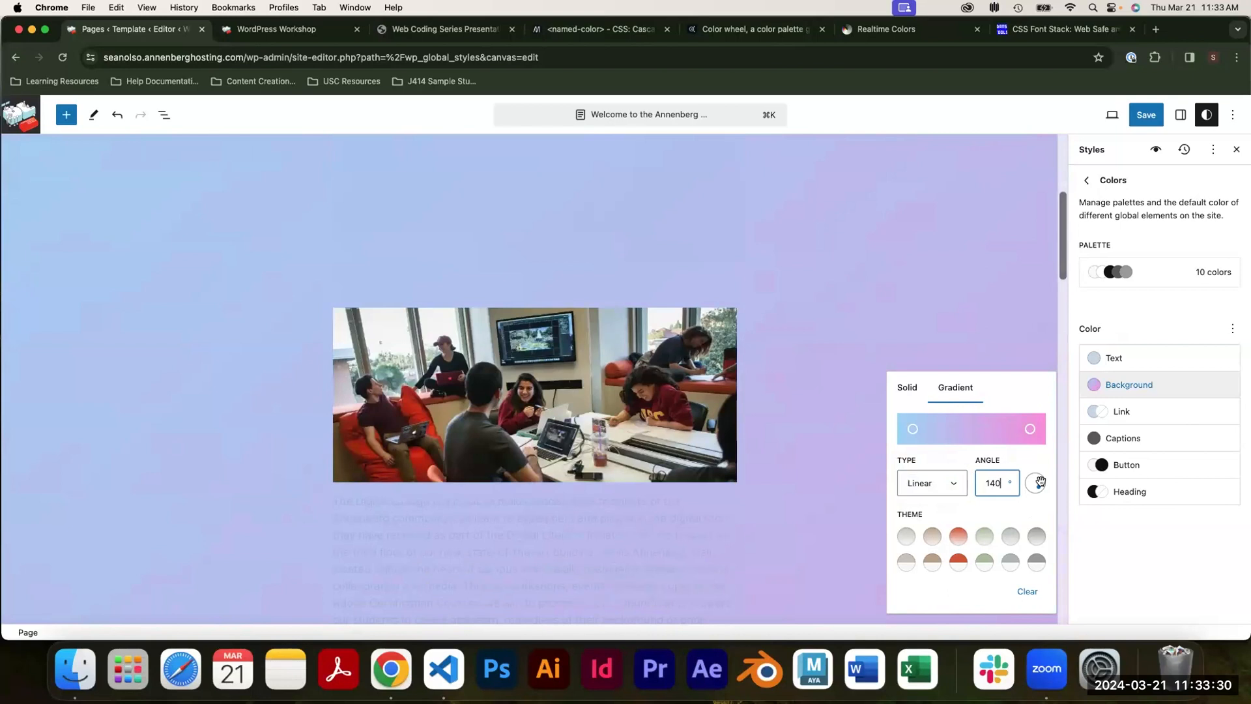
left_click_drag(1038, 483, 1024, 510)
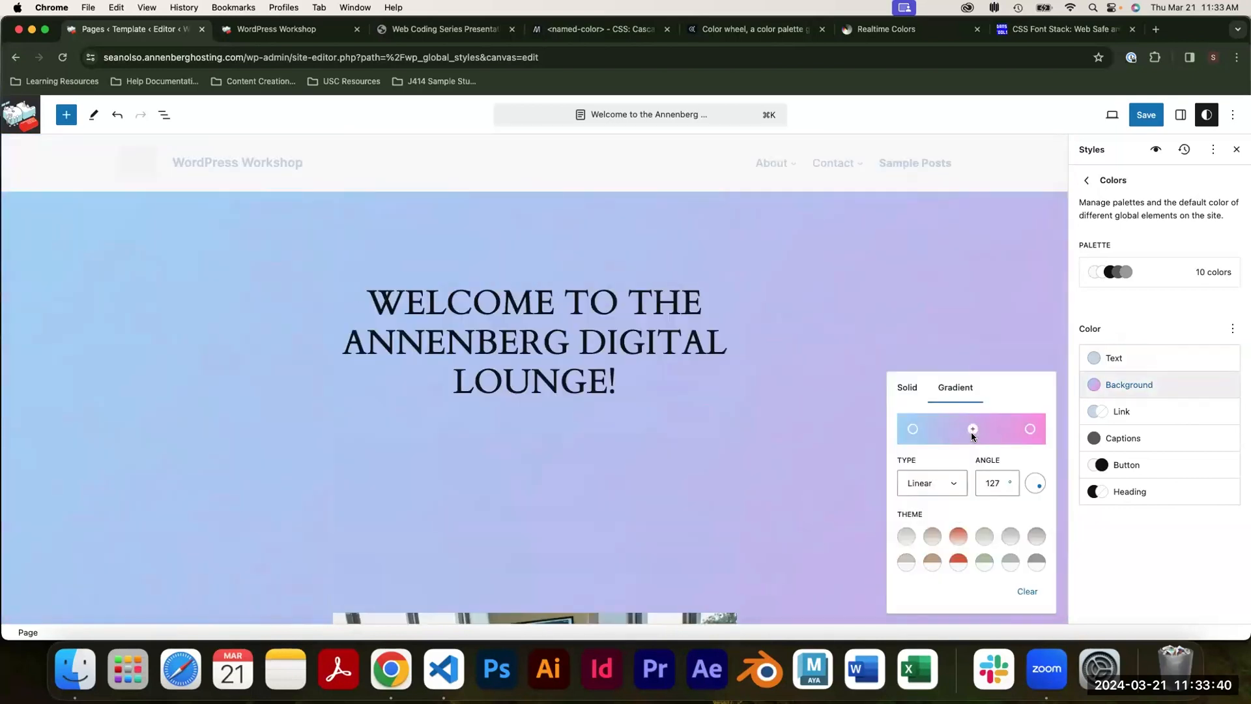
Add a red color stop, #CA3838, at the middle of the background gradient and check it down the page.
mouse_move(969, 436)
left_click(969, 430)
left_click_drag(953, 238, 999, 186)
scroll(693, 340, "down", 20)
scroll(690, 340, "down", 20)
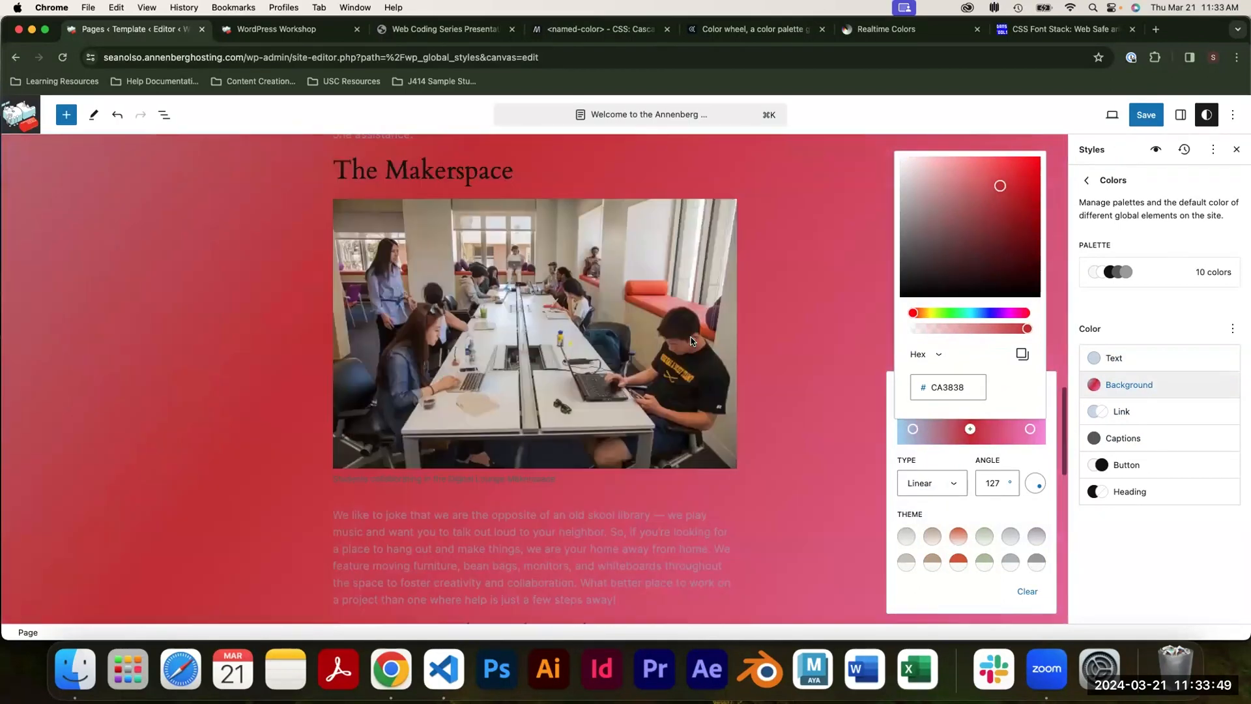
scroll(762, 387, "up", 5)
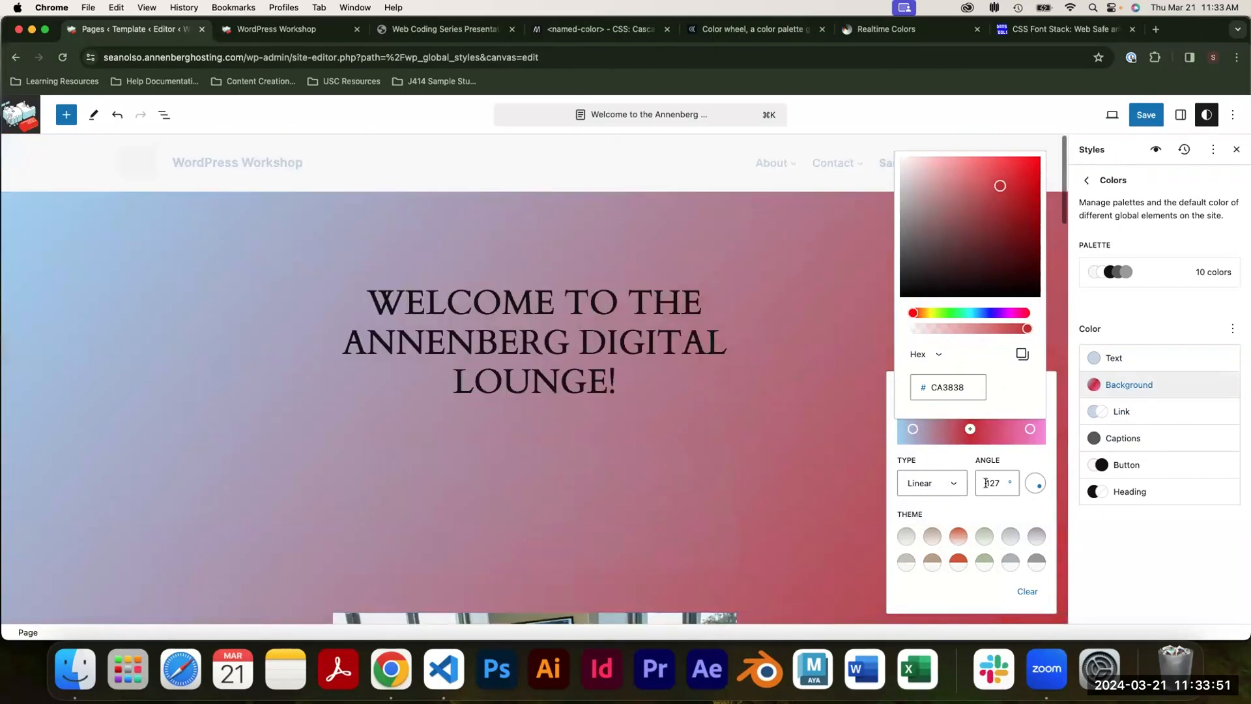
Move the gradient's red middle stop closer to the pink end and review the background down the page.
left_click(969, 430)
left_click_drag(969, 430, 1004, 436)
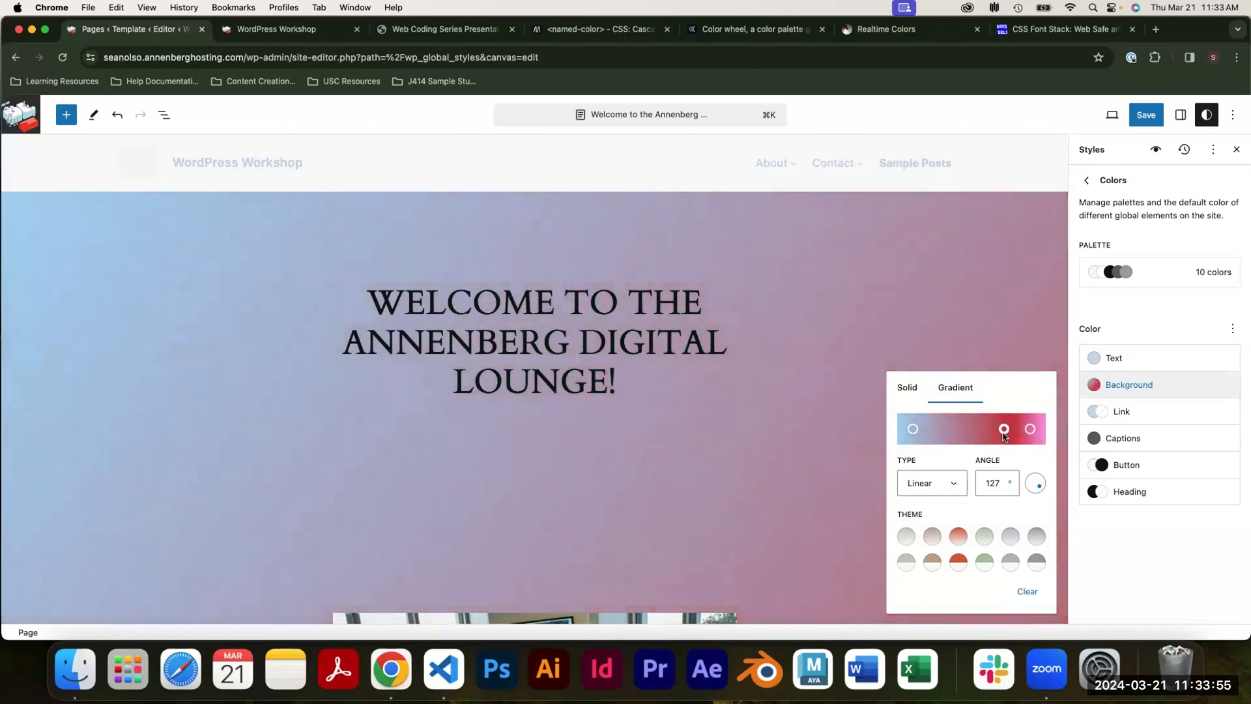
scroll(748, 357, "down", 20)
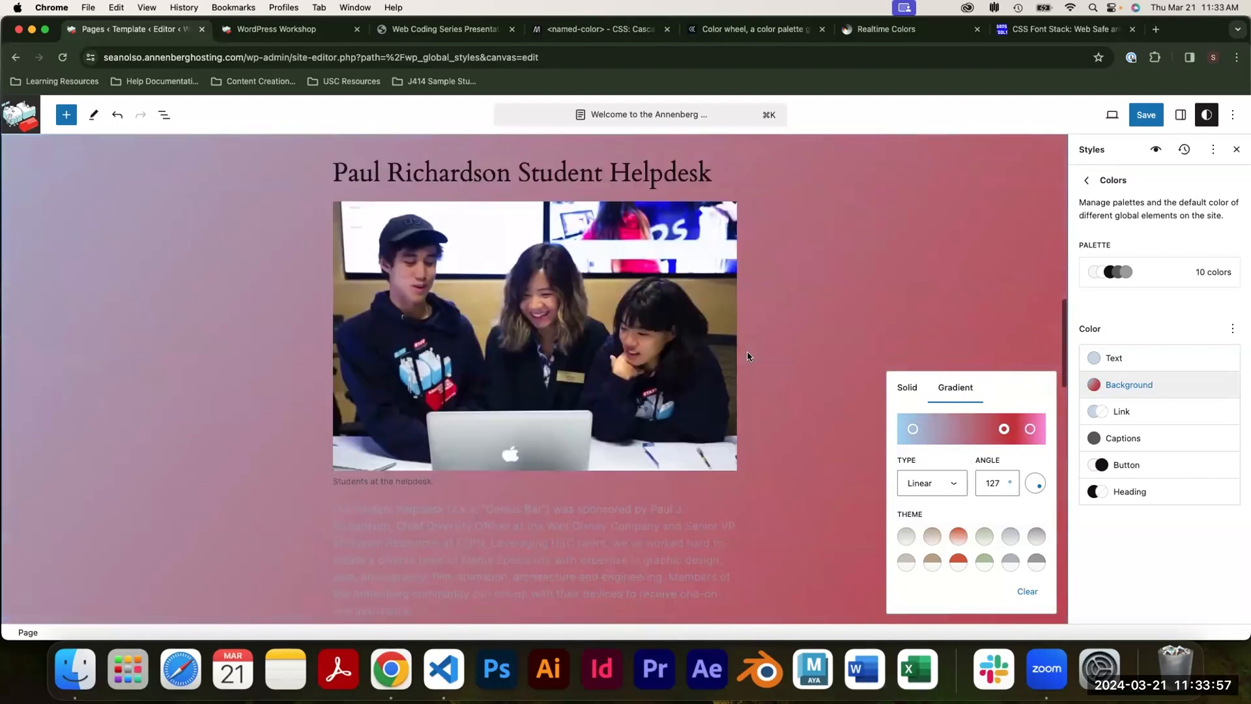
scroll(748, 357, "down", 6)
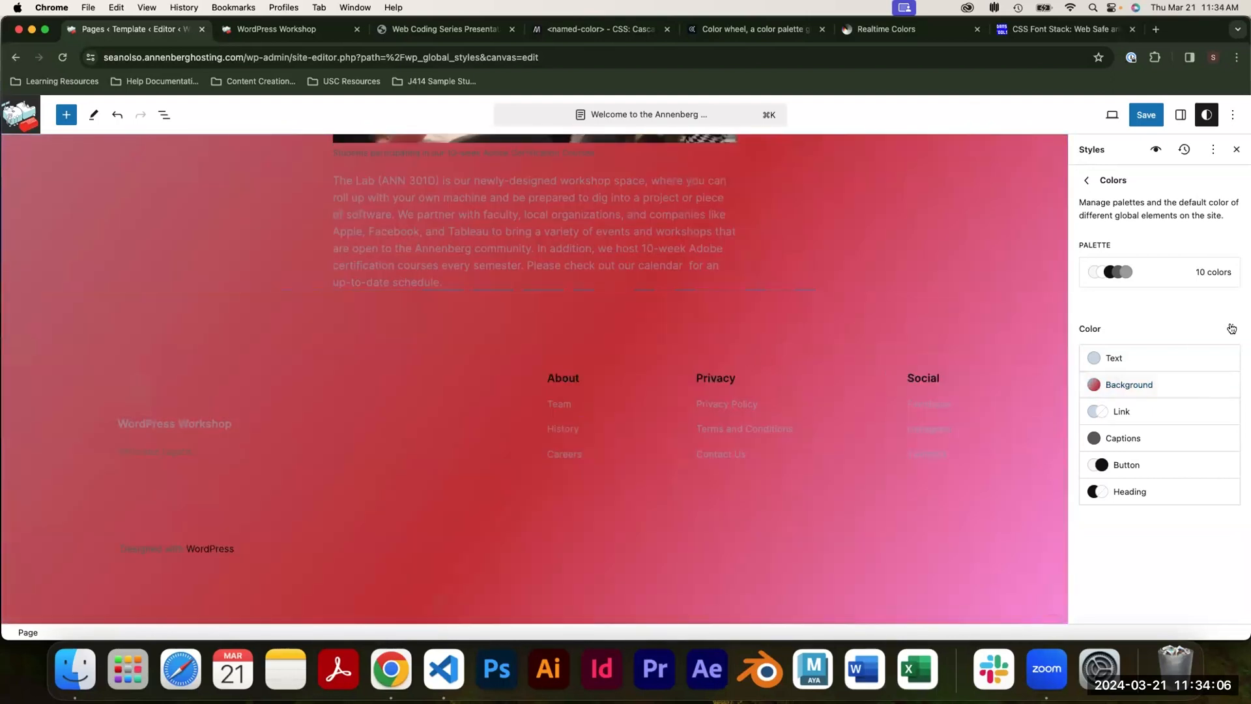
scroll(969, 323, "up", 10)
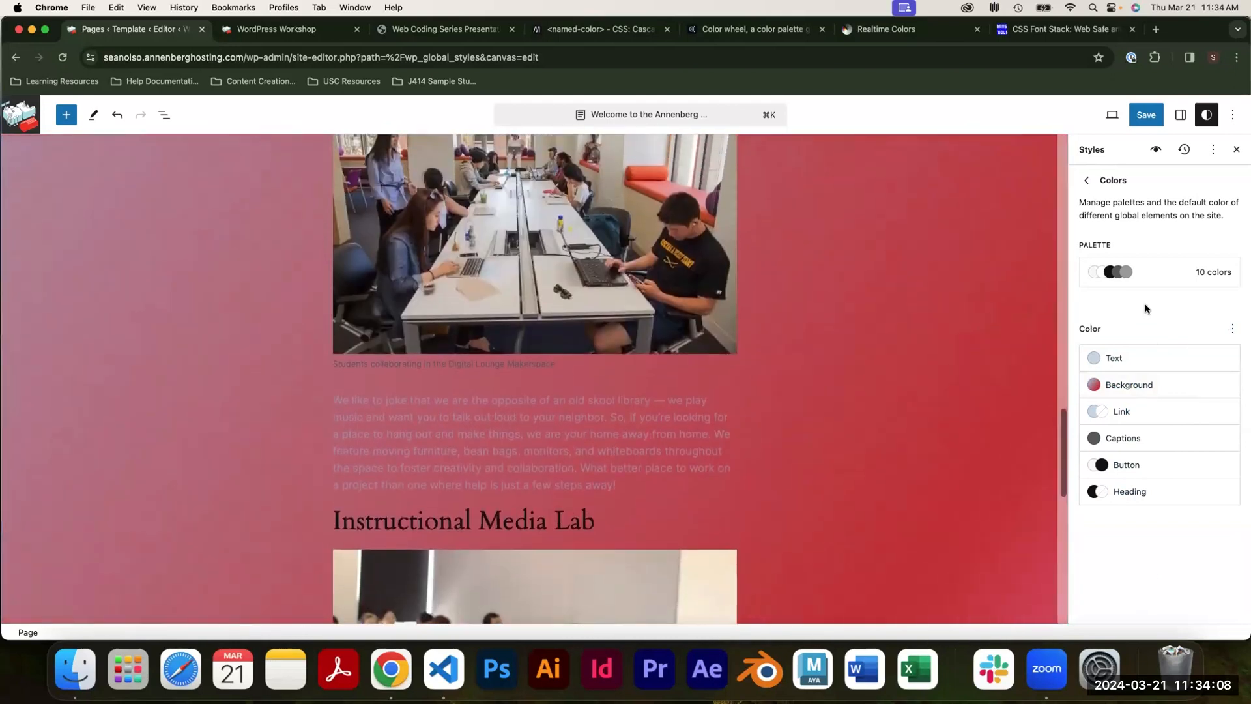
Reset the site's text, background and link colors to their defaults.
left_click(1232, 328)
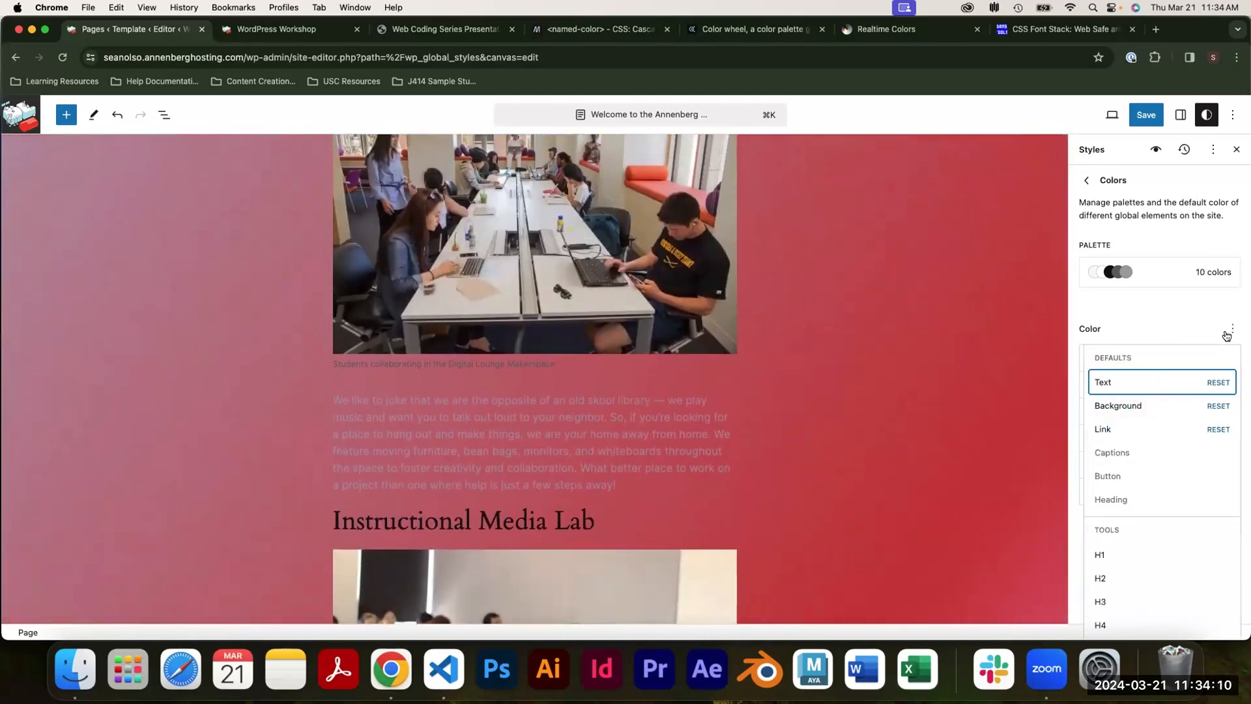
left_click(1209, 386)
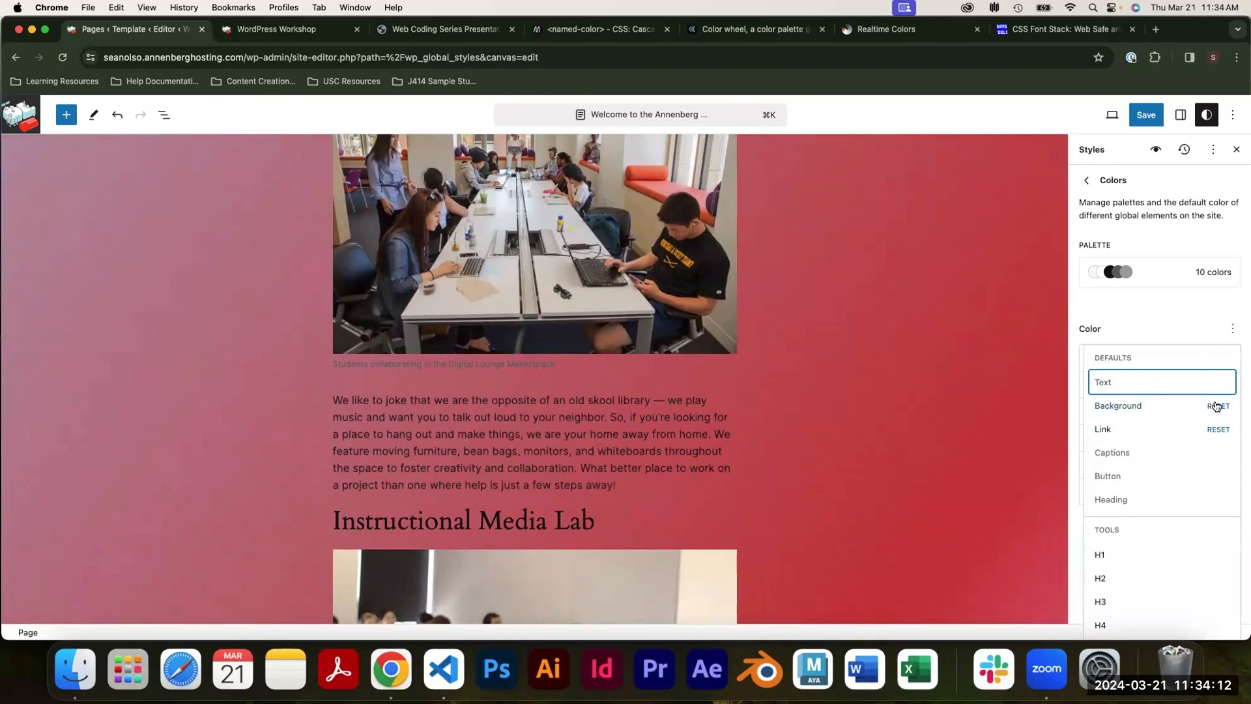
left_click(1217, 406)
left_click(1218, 429)
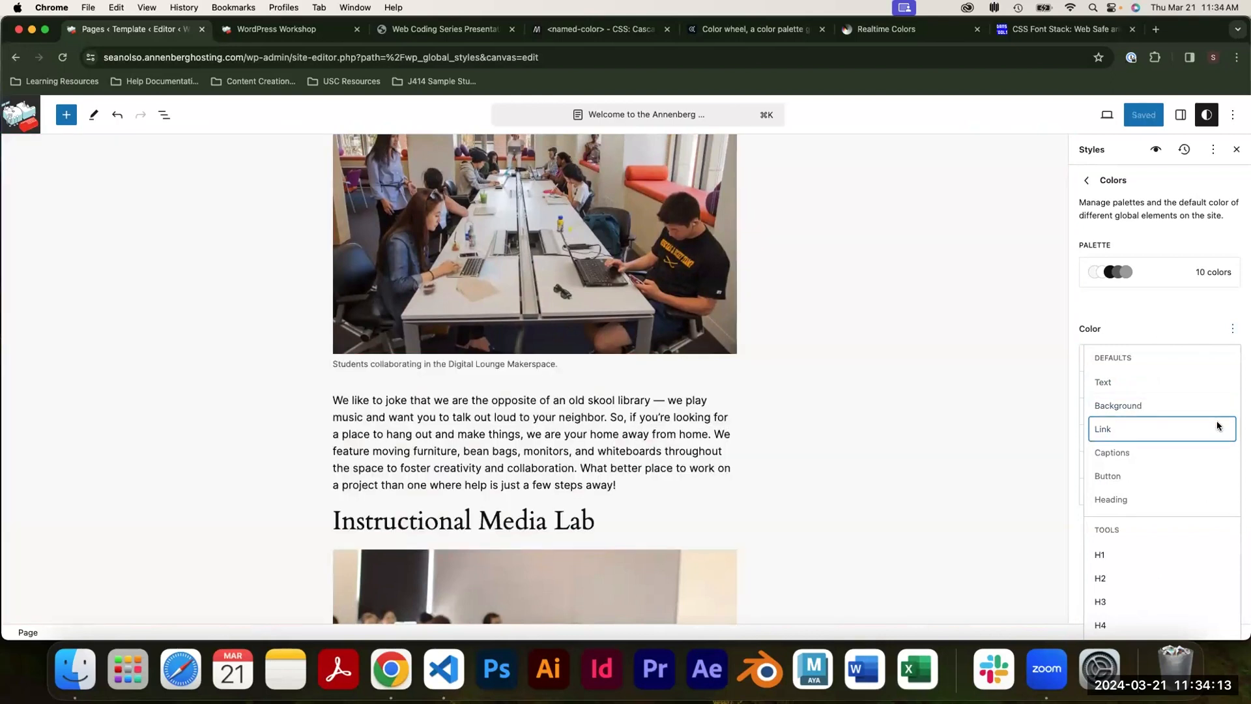
left_click(1182, 313)
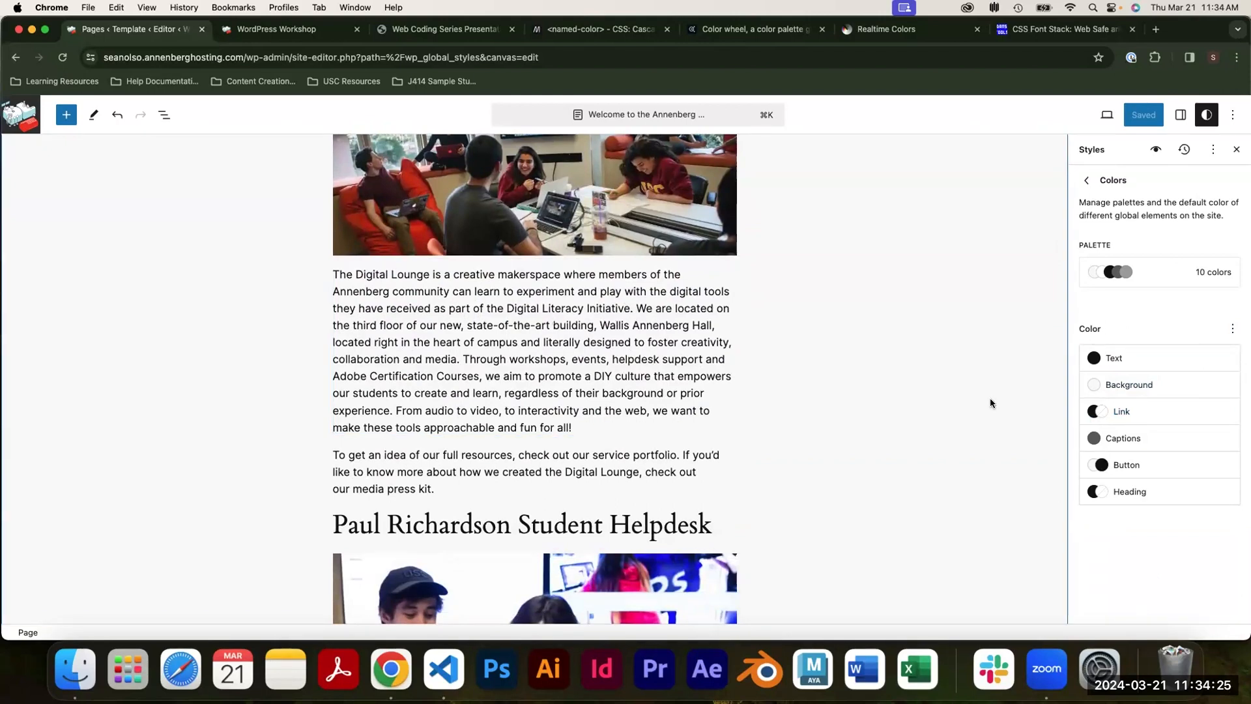
Set the default link color to Accent / Four and the link hover color to Accent / Three.
left_click(1125, 413)
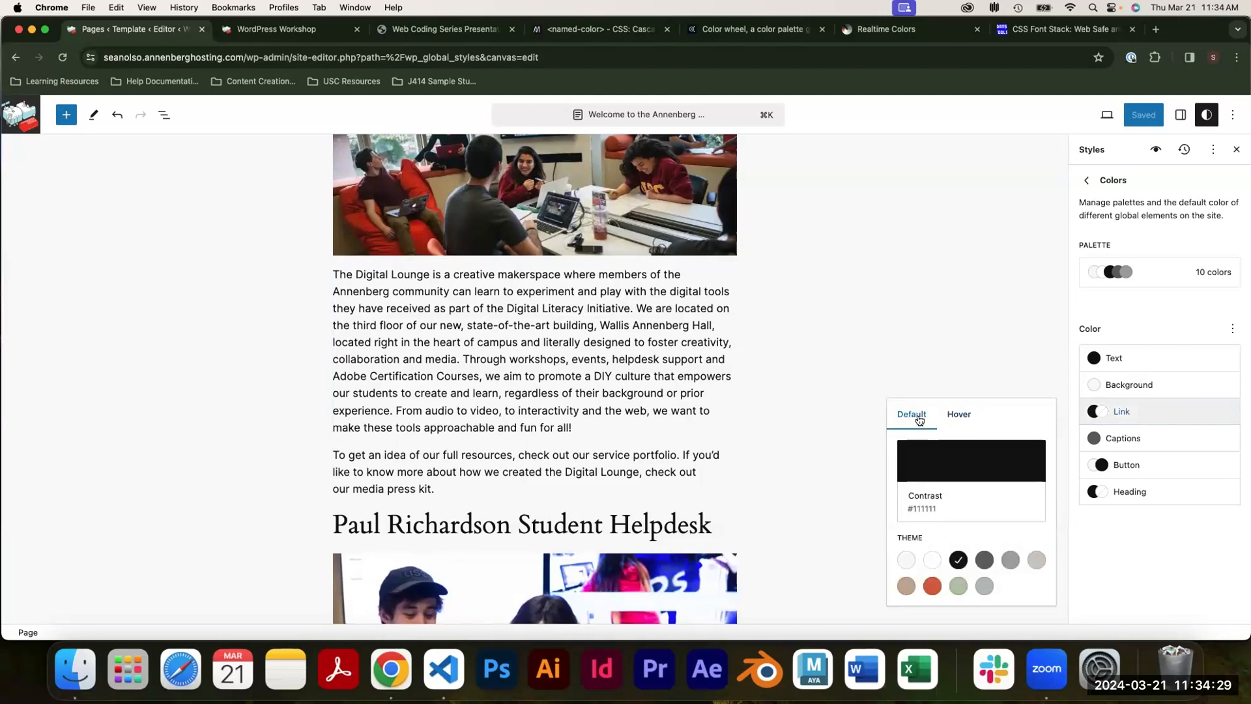
left_click(962, 588)
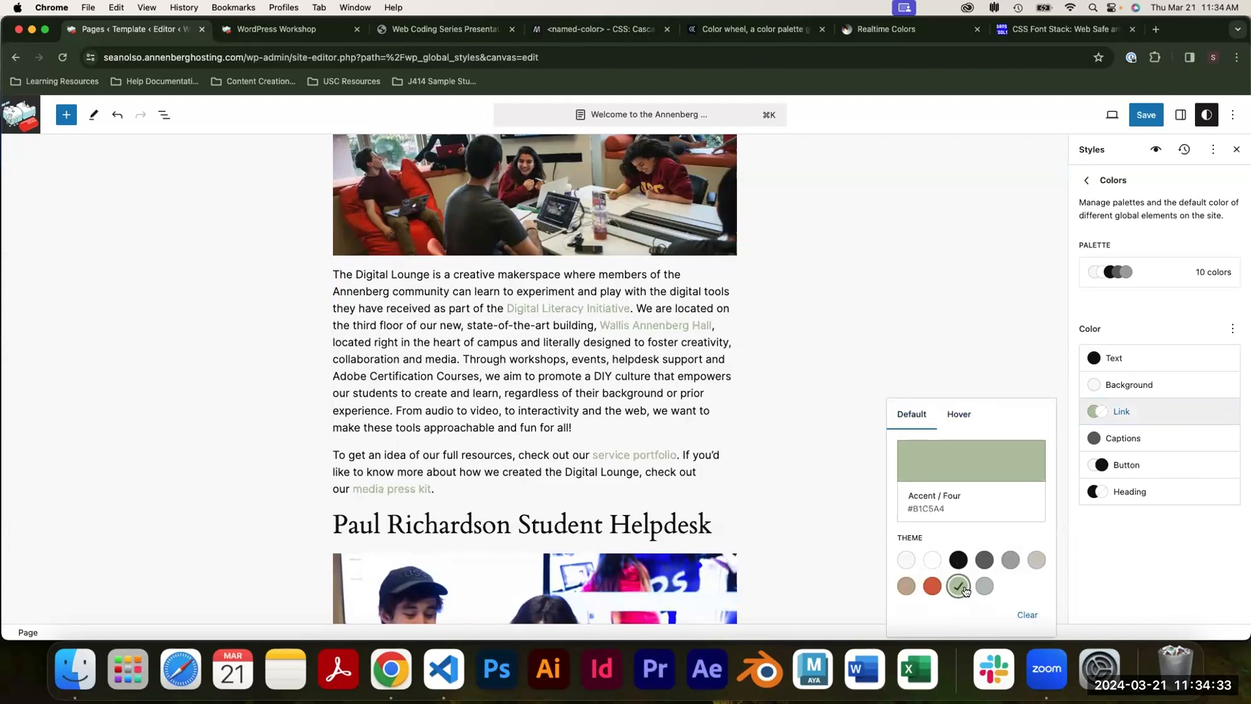
left_click(959, 416)
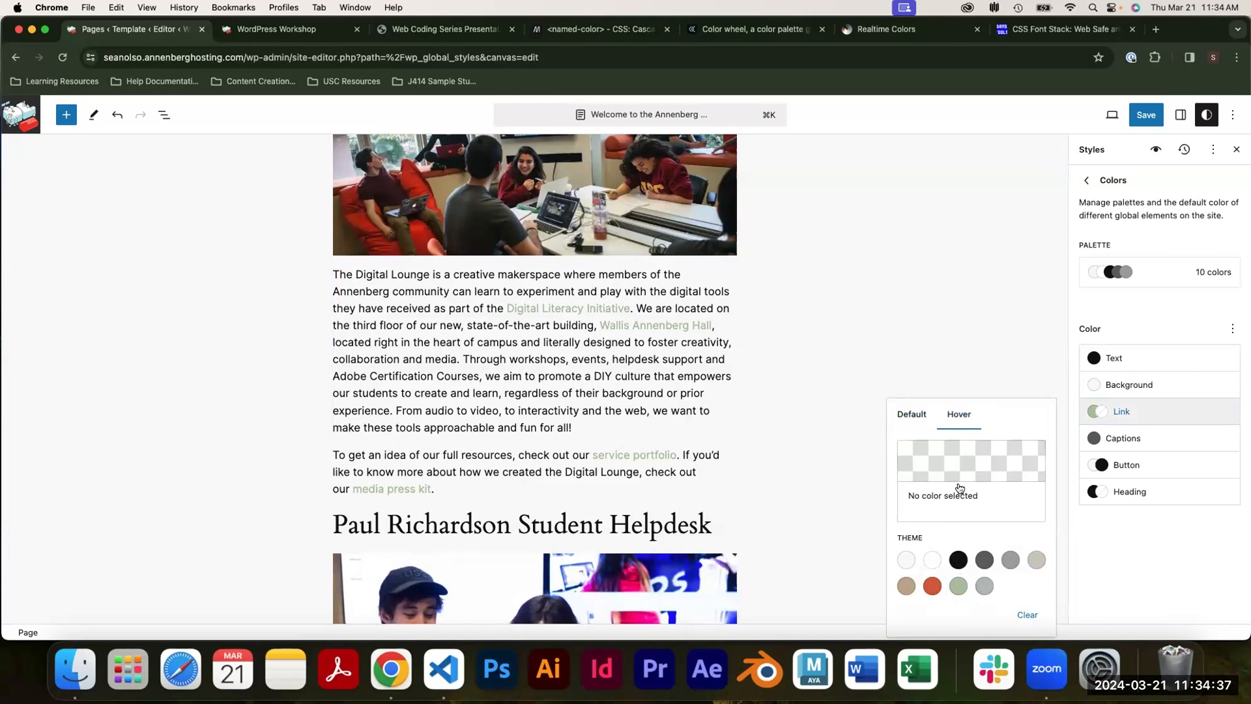
left_click(933, 586)
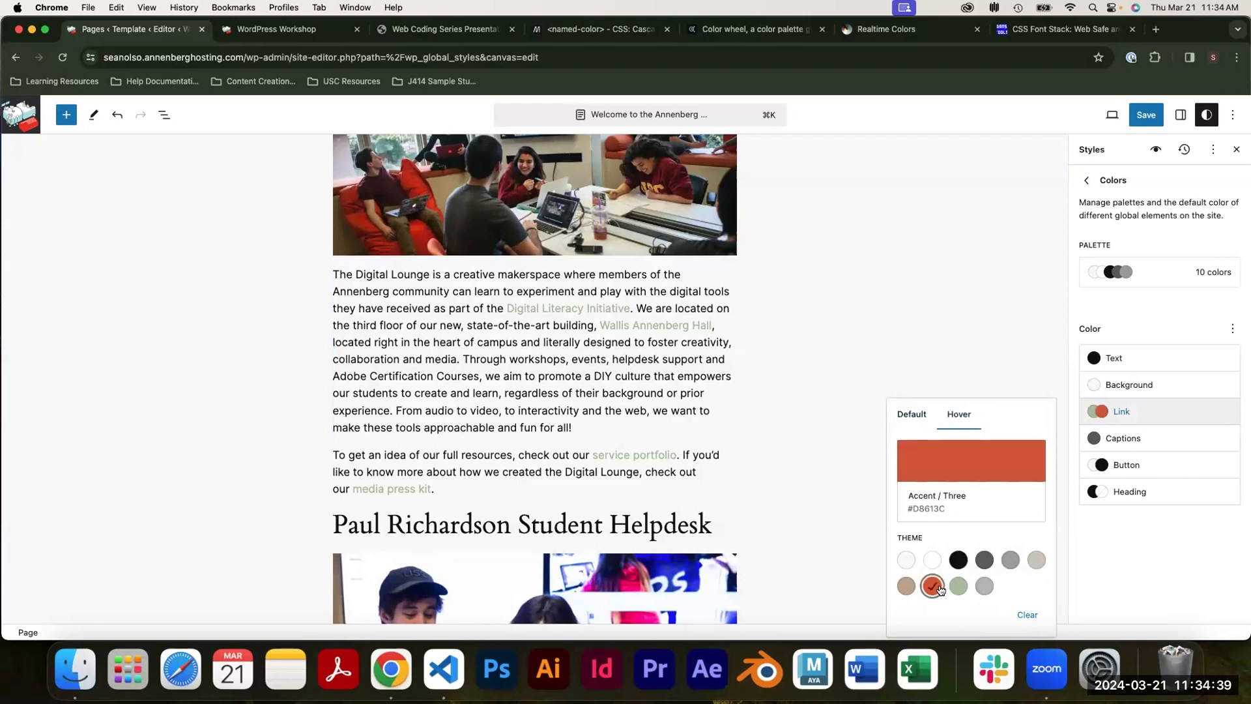
left_click(892, 315)
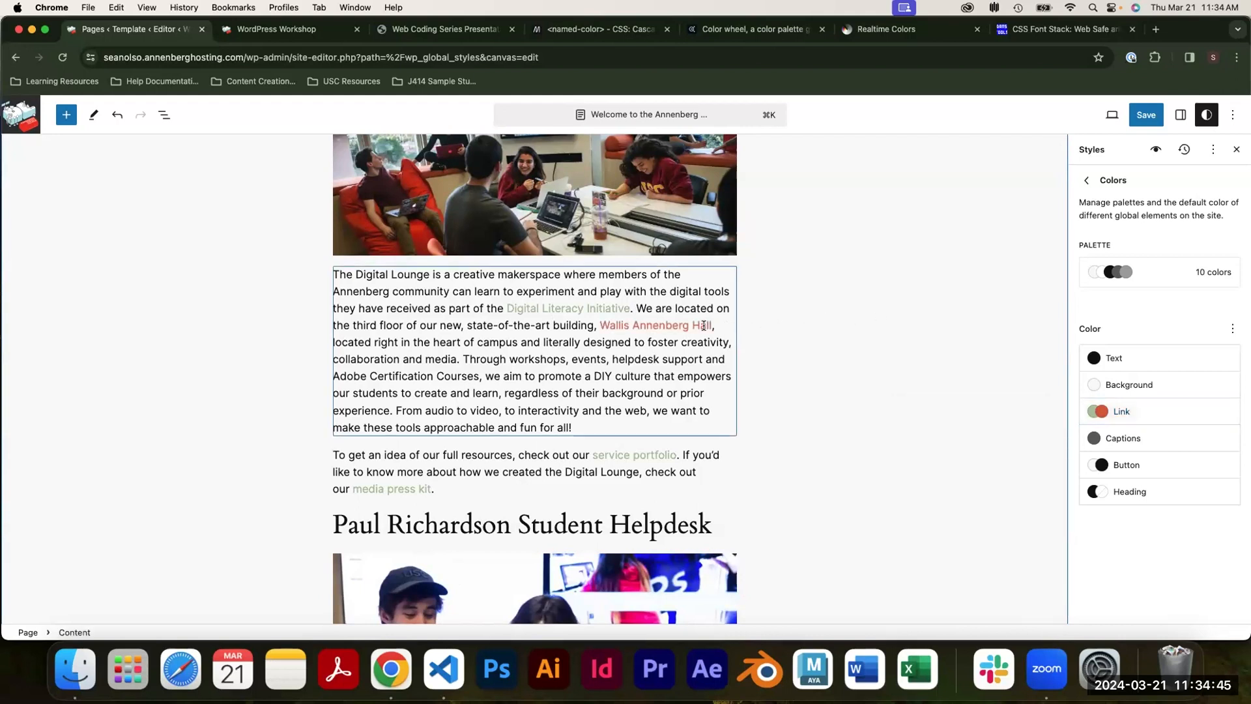
Set the background color of the site's headings to the Accent / Two theme color.
scroll(934, 486, "up", 10)
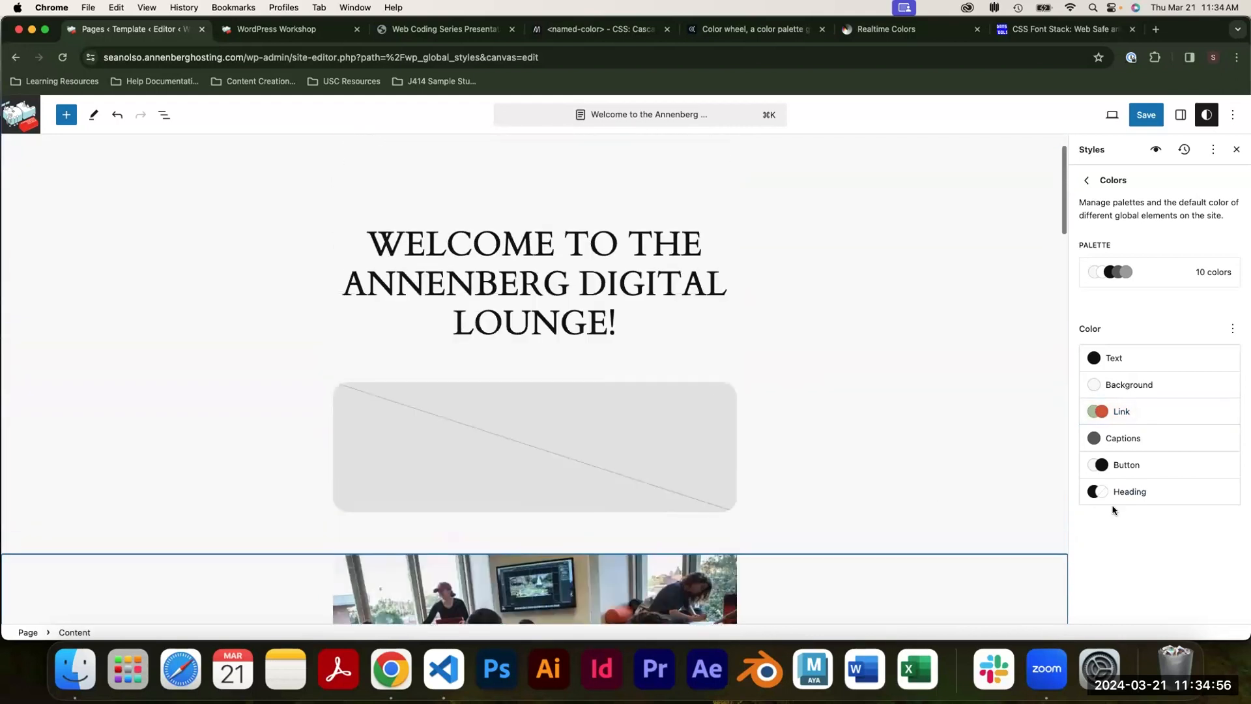
left_click(1127, 495)
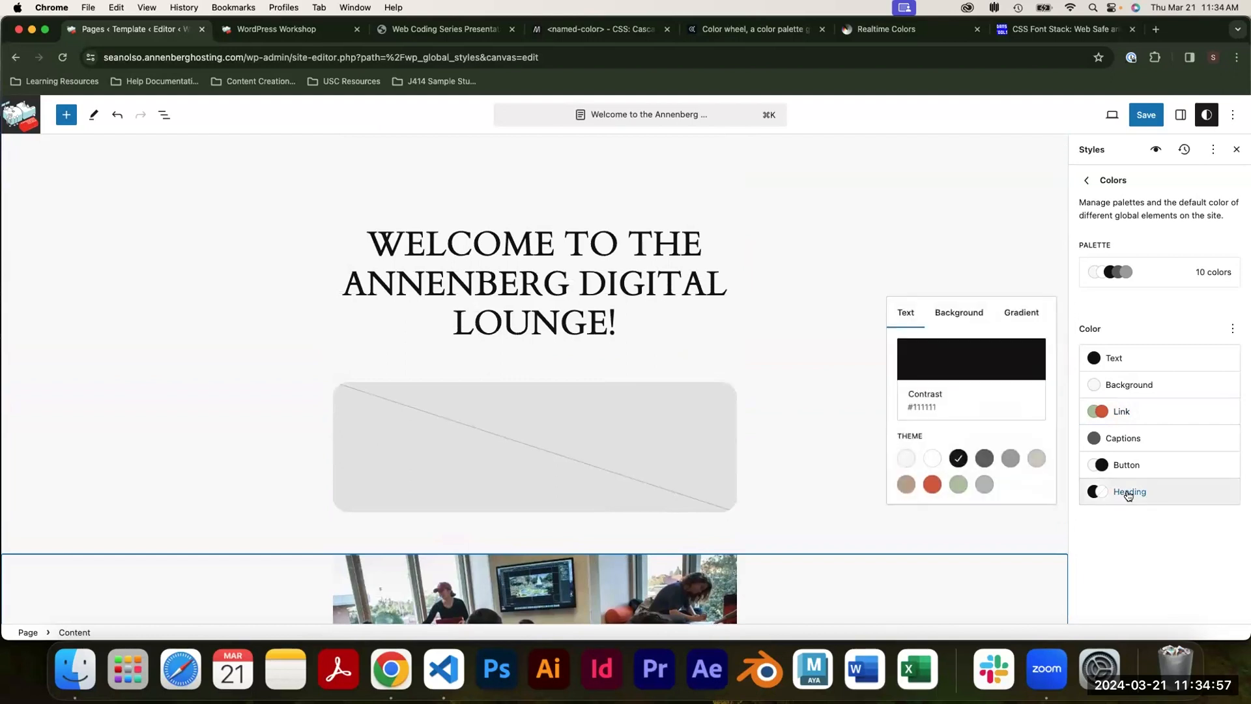
left_click(964, 323)
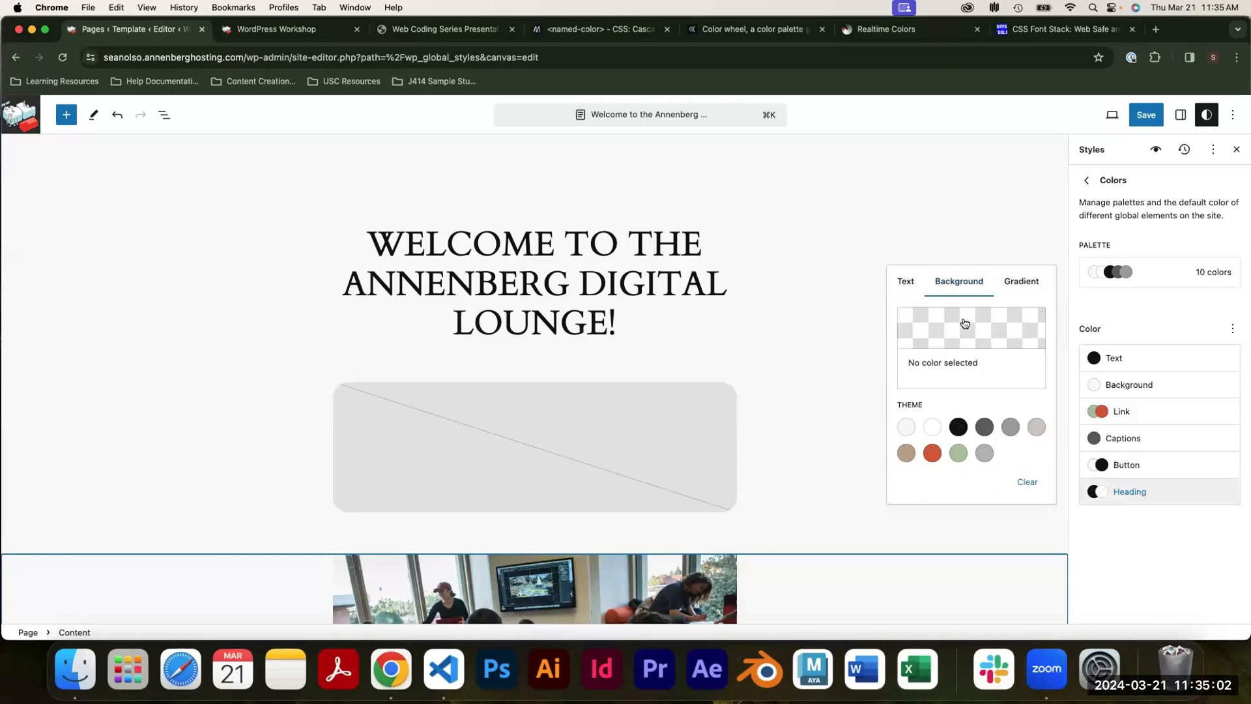
left_click(908, 455)
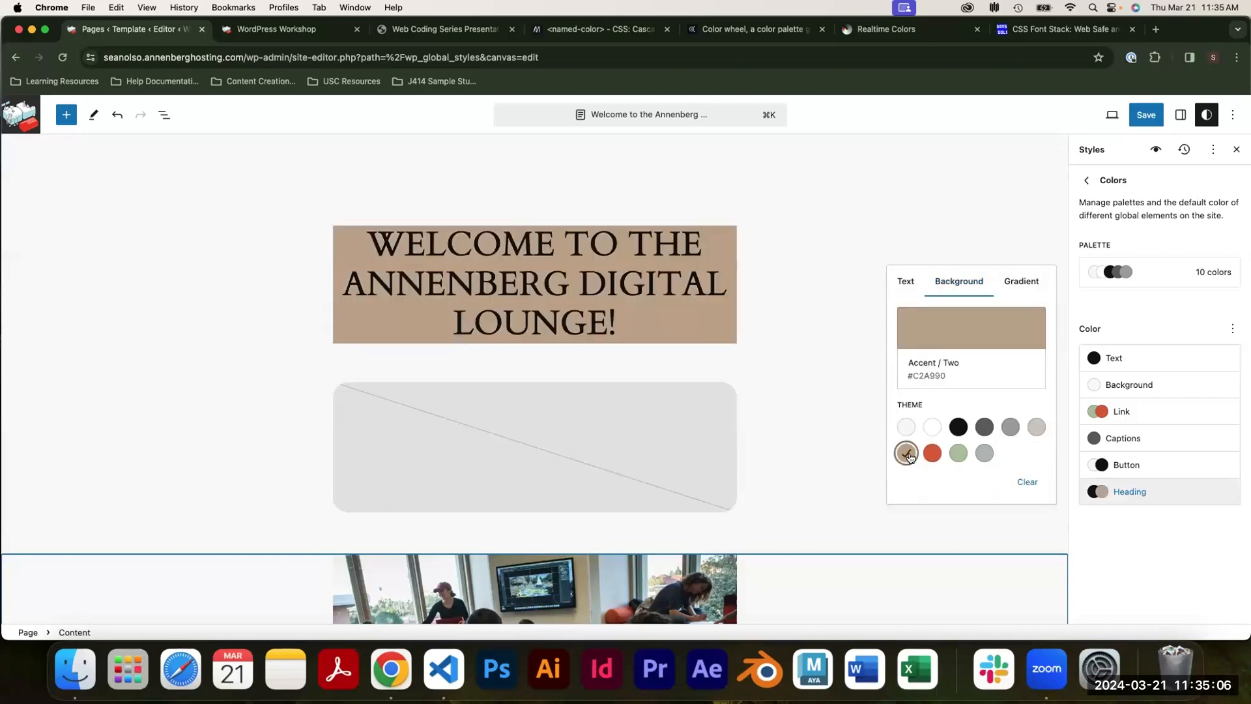
Clear the headings' background color and reset the site's link and heading colors to their defaults.
scroll(705, 369, "down", 10)
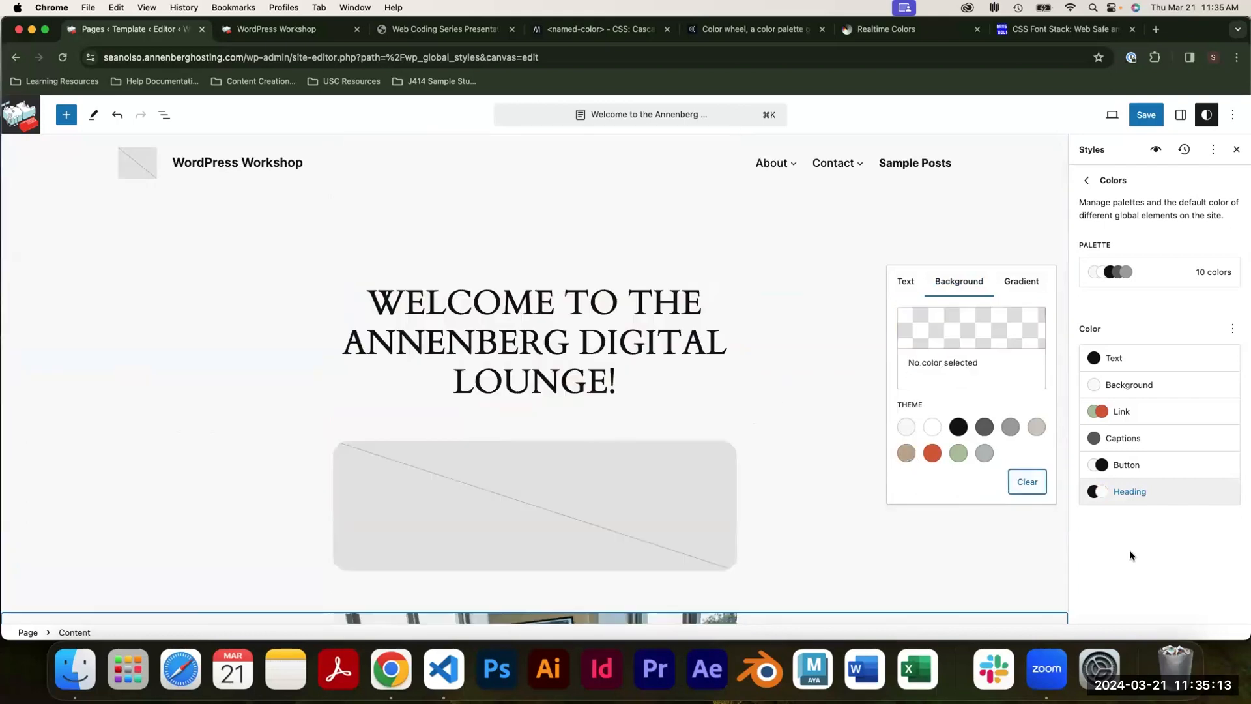
left_click(1140, 564)
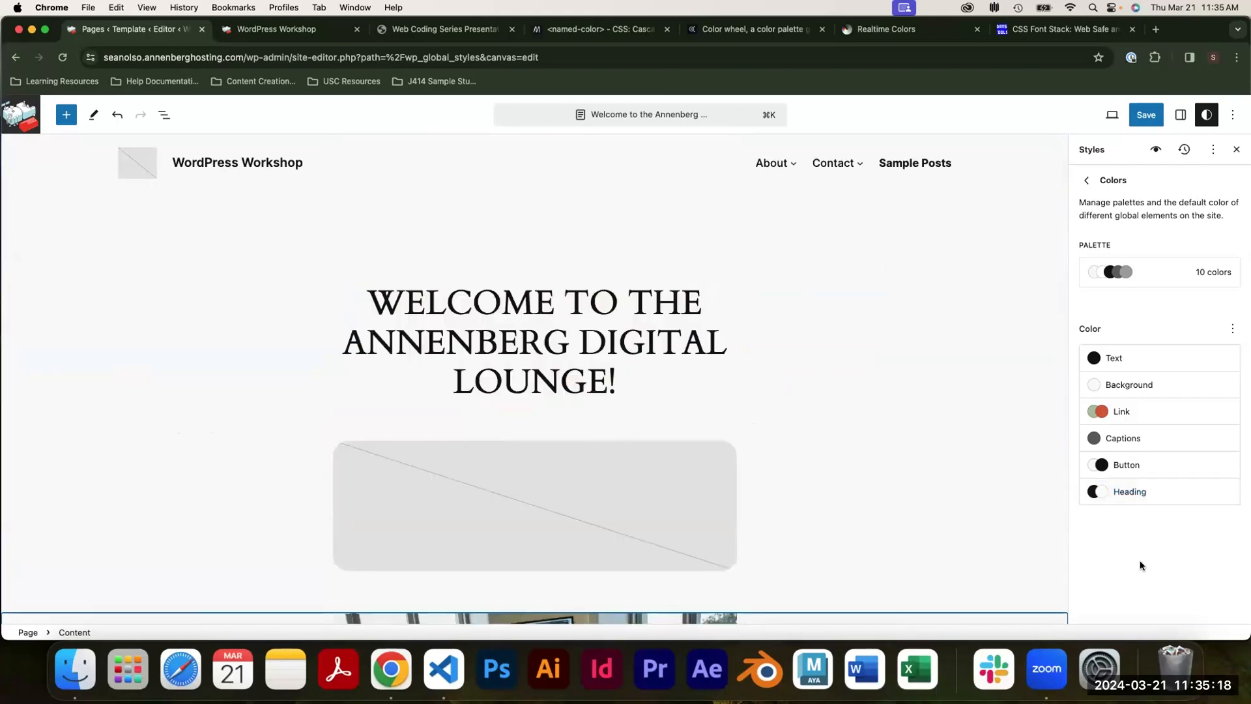
left_click(1232, 329)
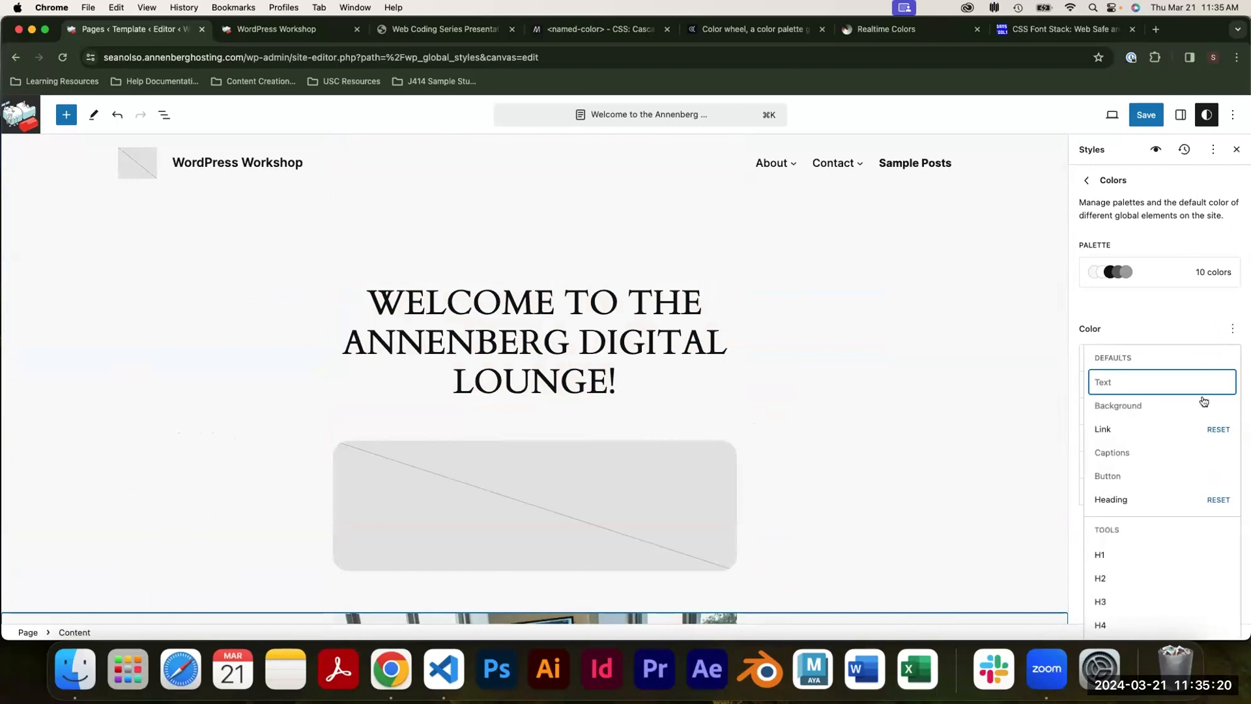
left_click(1213, 429)
left_click(1213, 499)
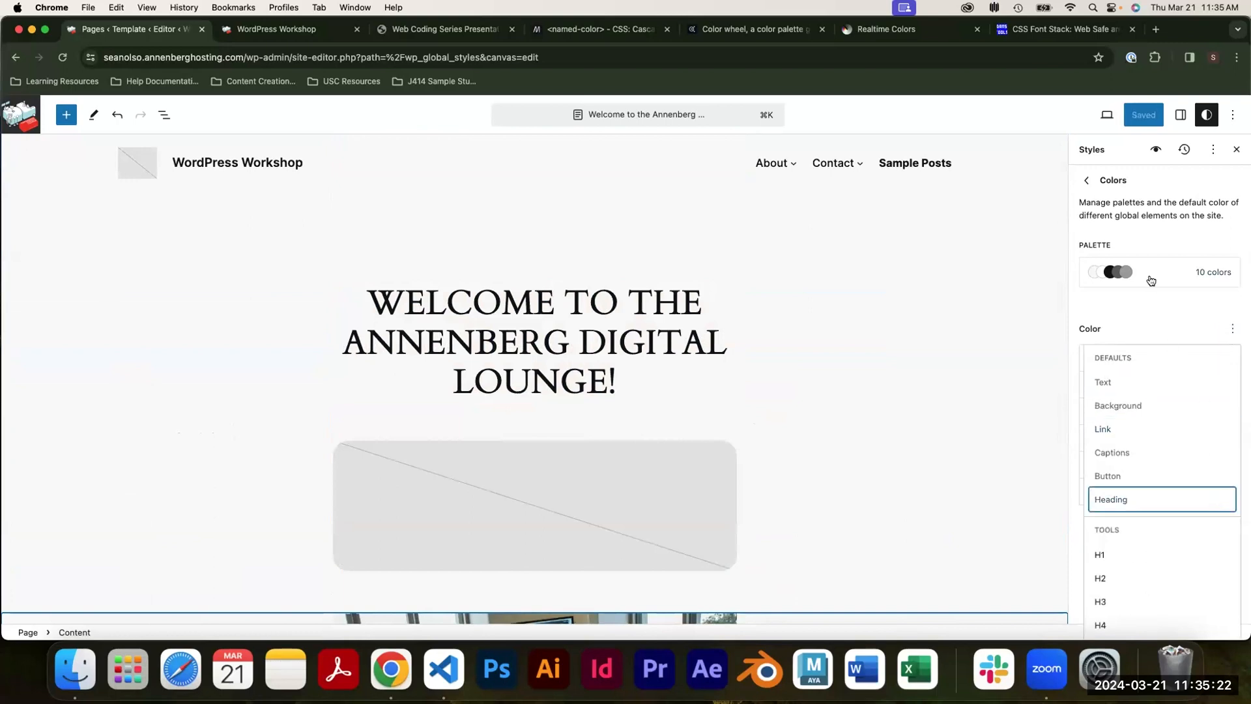
left_click(1166, 311)
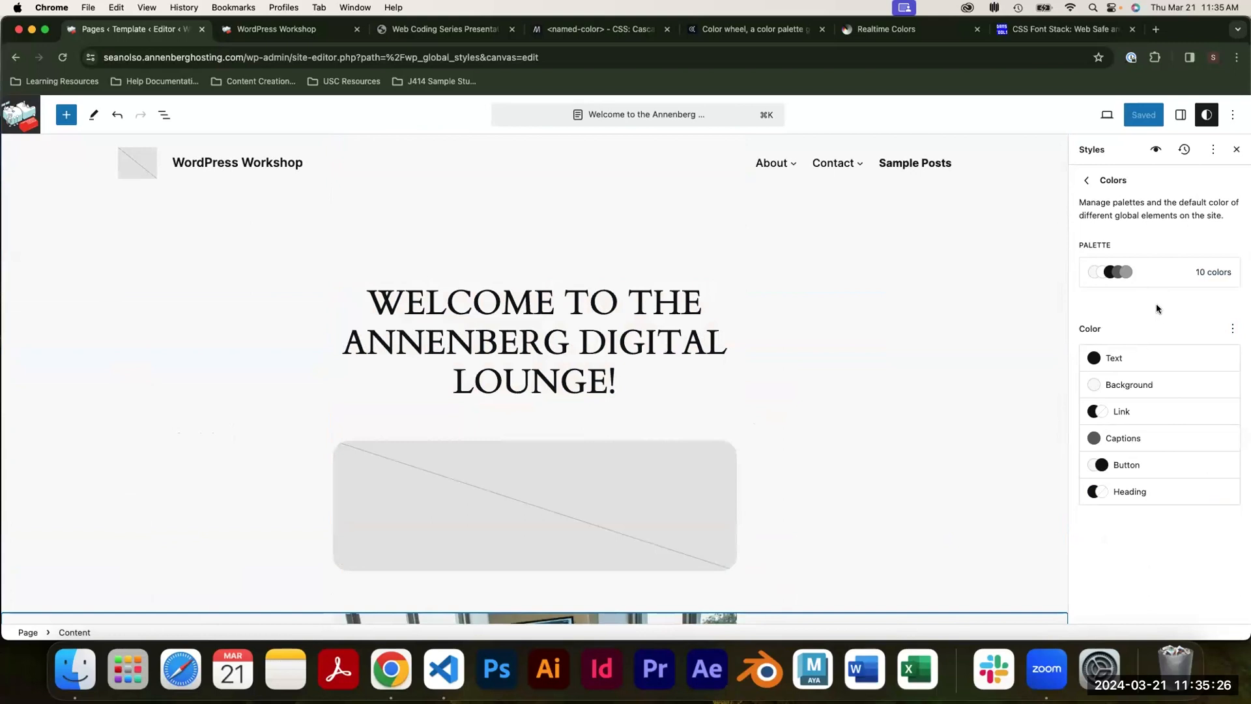
Change the theme palette's Contrast color to red #FA2323, check the page, and reset the theme palette colors.
left_click(1137, 273)
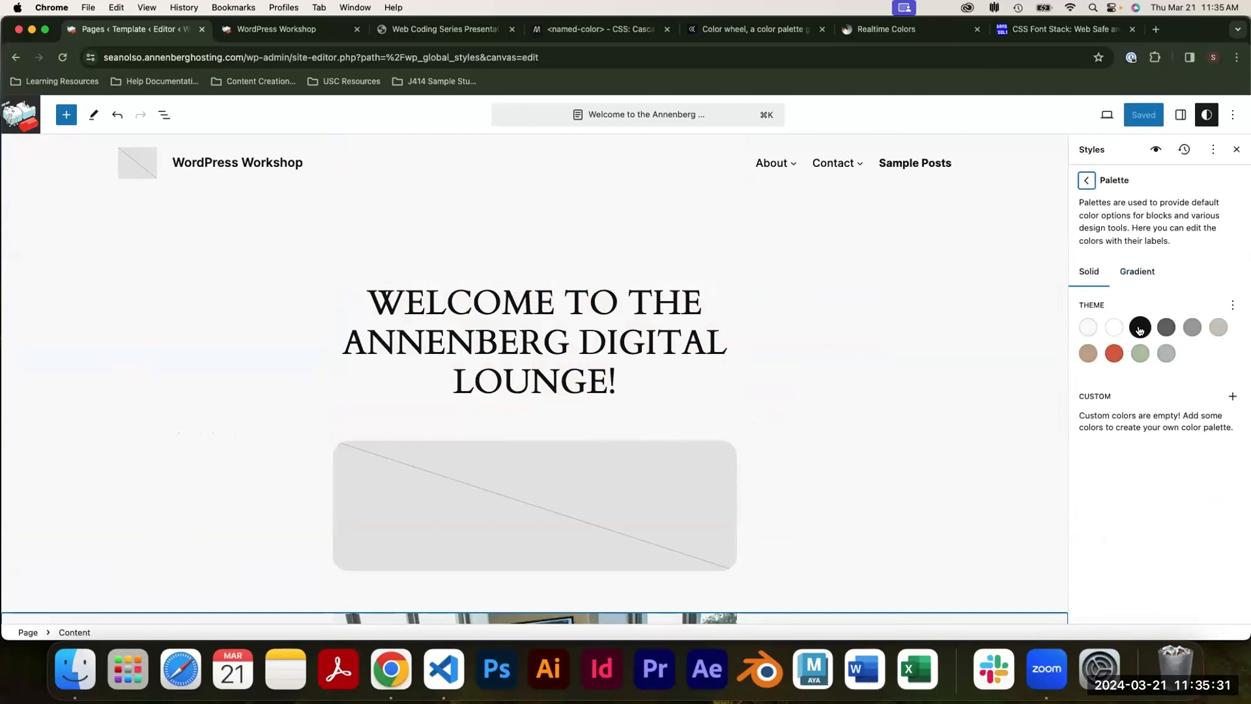
left_click(1086, 182)
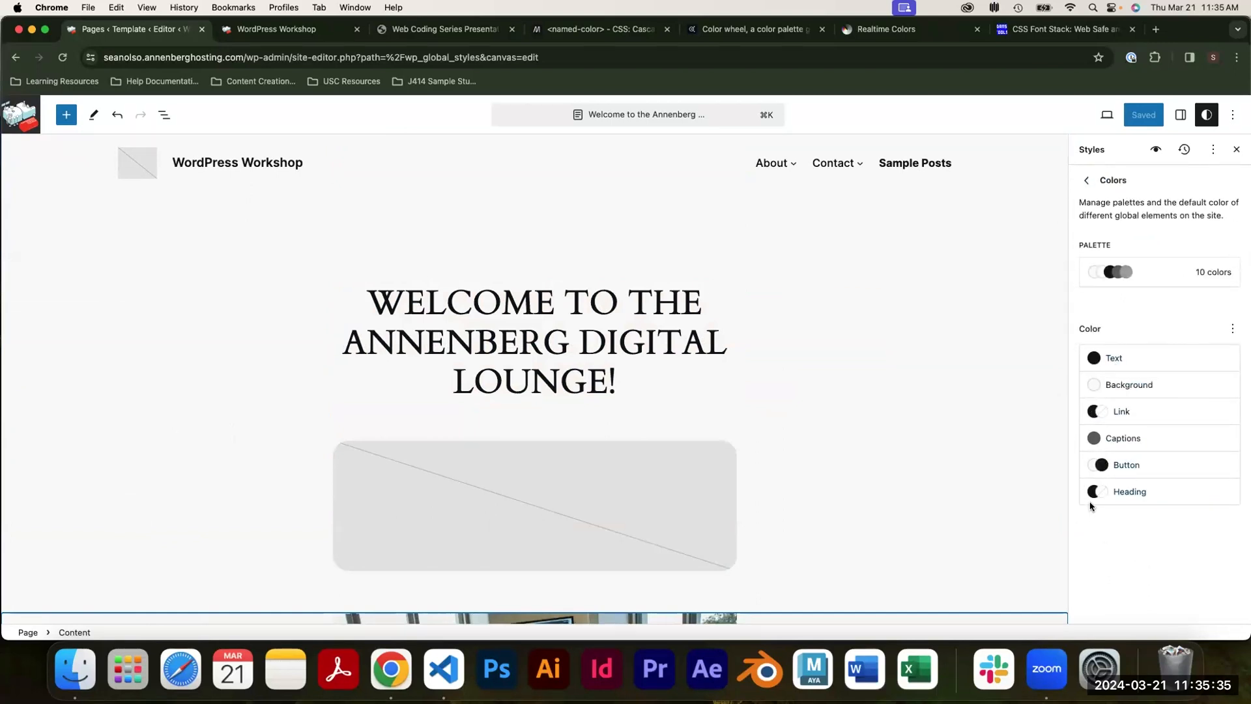
scroll(819, 257, "down", 2)
scroll(819, 259, "up", 2)
left_click(1154, 262)
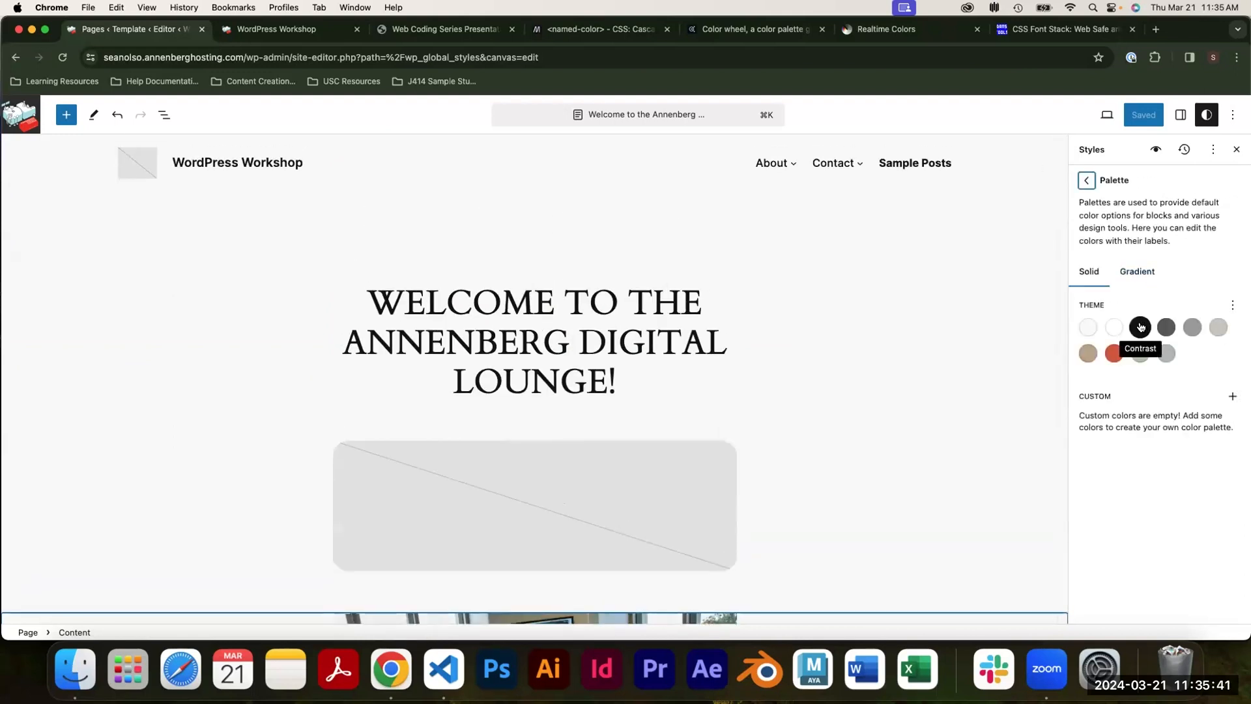
left_click(1141, 327)
left_click_drag(958, 417, 1044, 301)
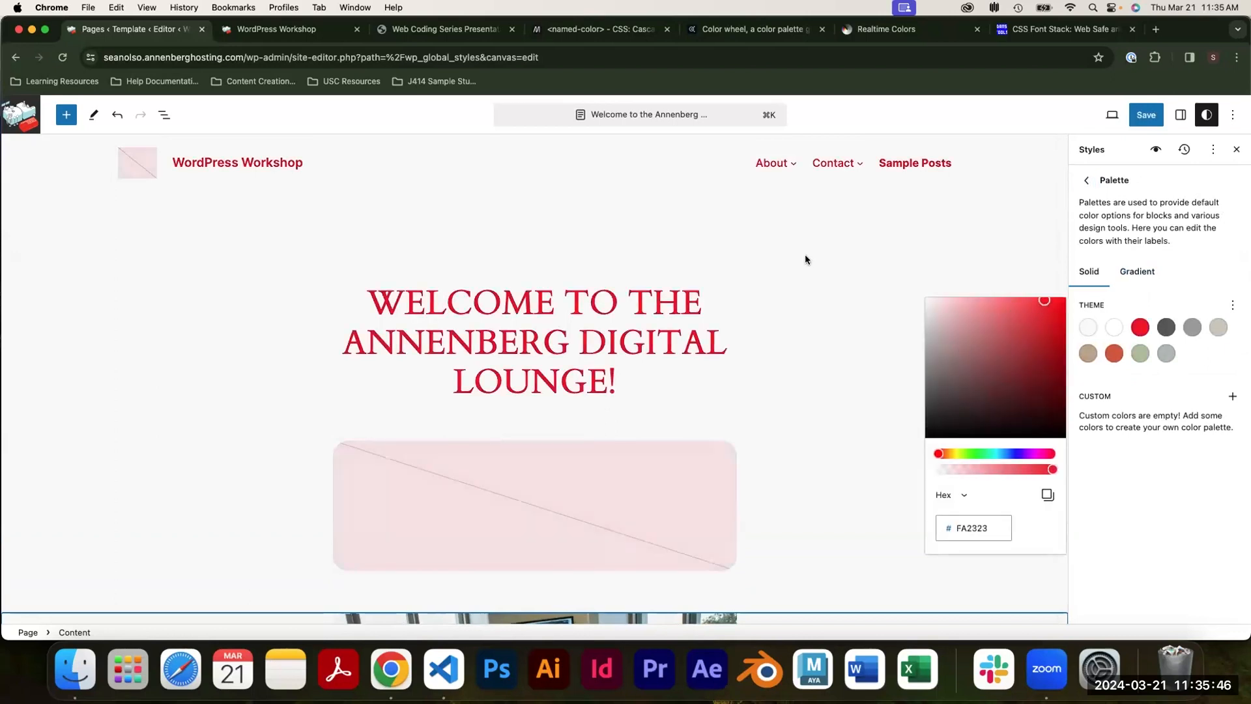
scroll(806, 259, "down", 10)
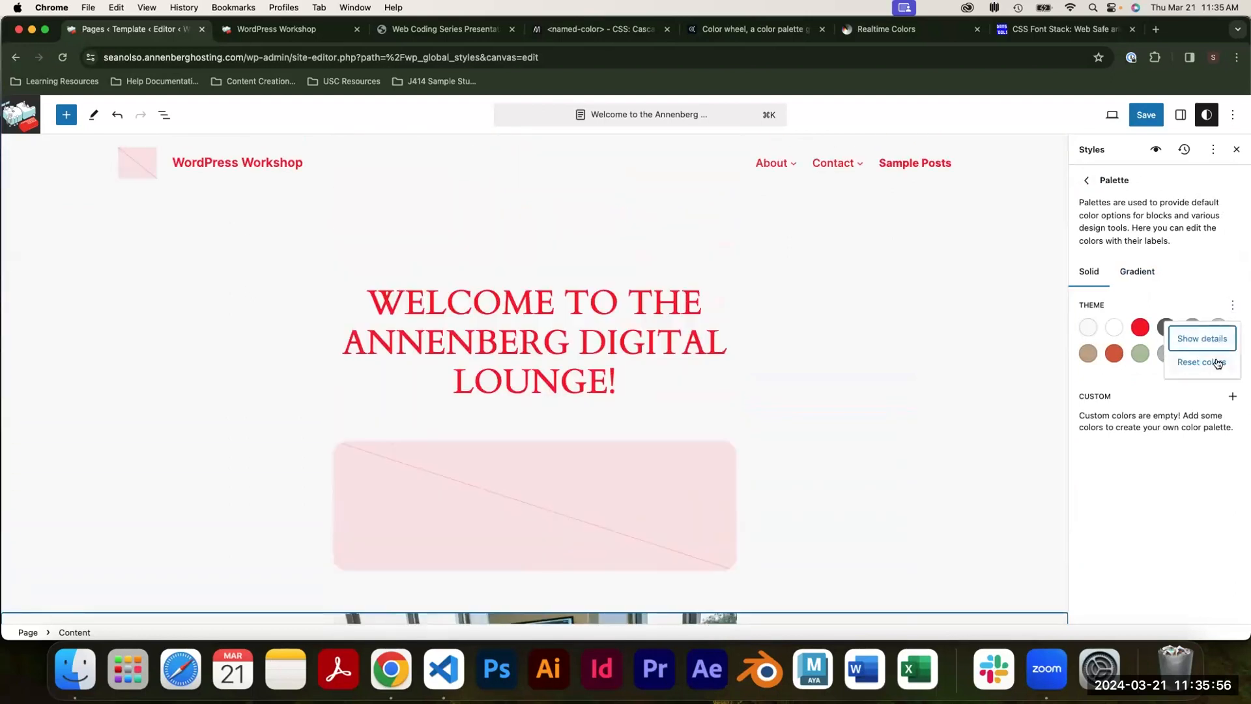
left_click(1205, 360)
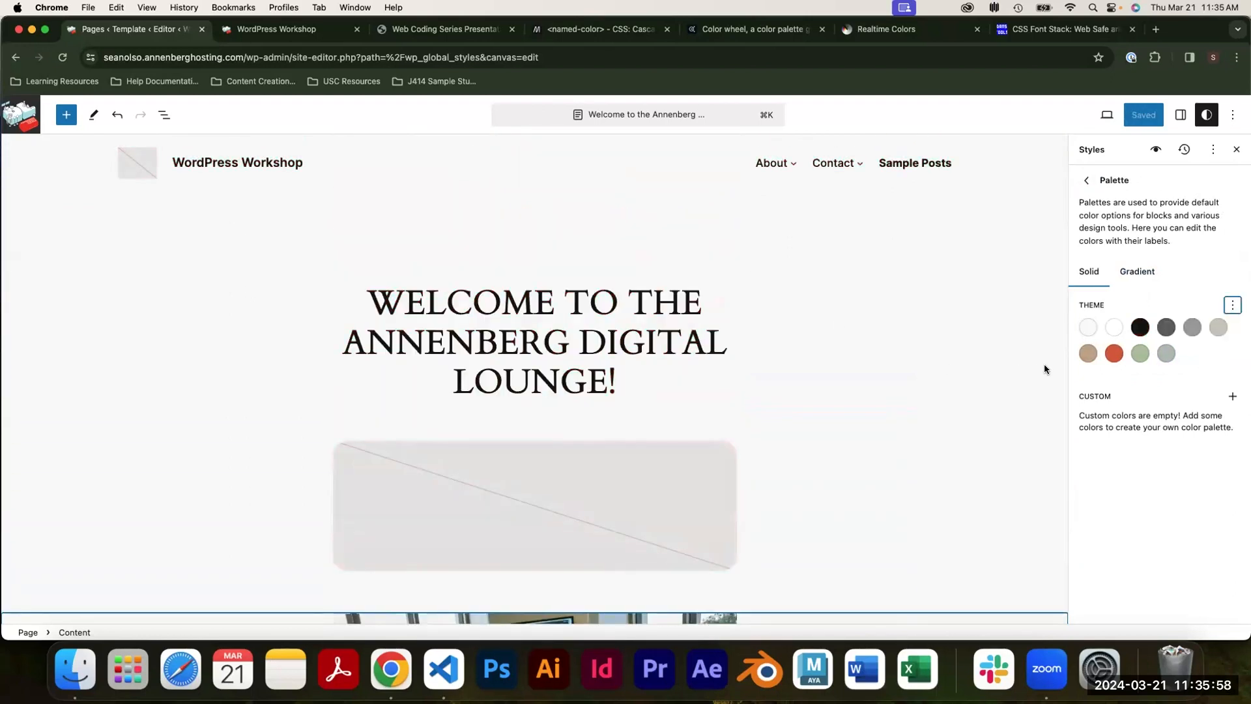
Add a yellow custom color to the site's solid palette and open the text color options that offer it.
left_click(1232, 396)
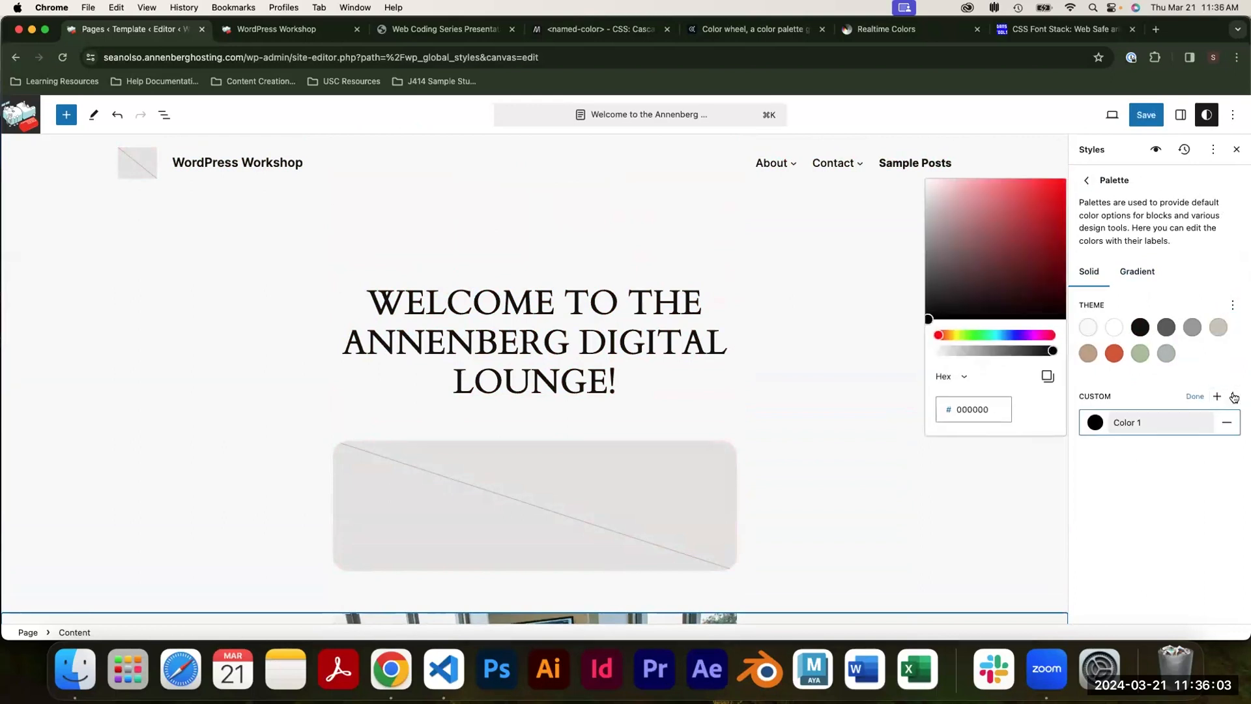
left_click(952, 336)
left_click_drag(961, 274, 1036, 178)
left_click(1153, 503)
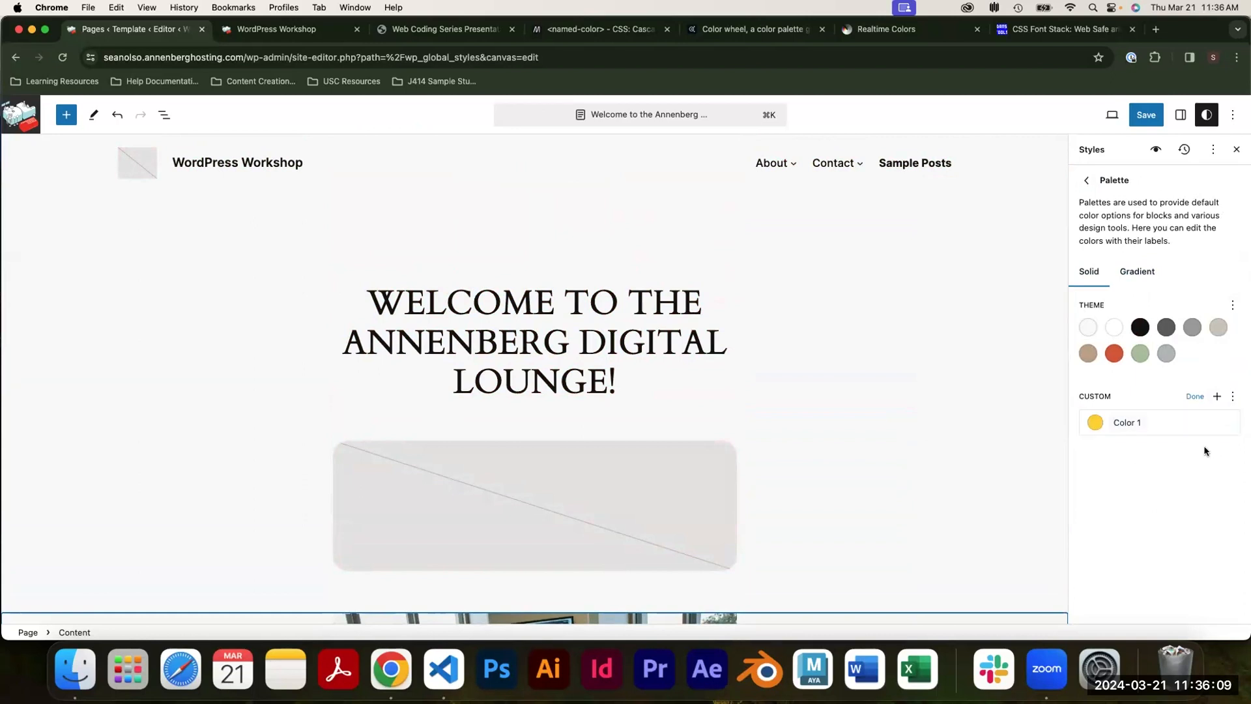
left_click(1196, 397)
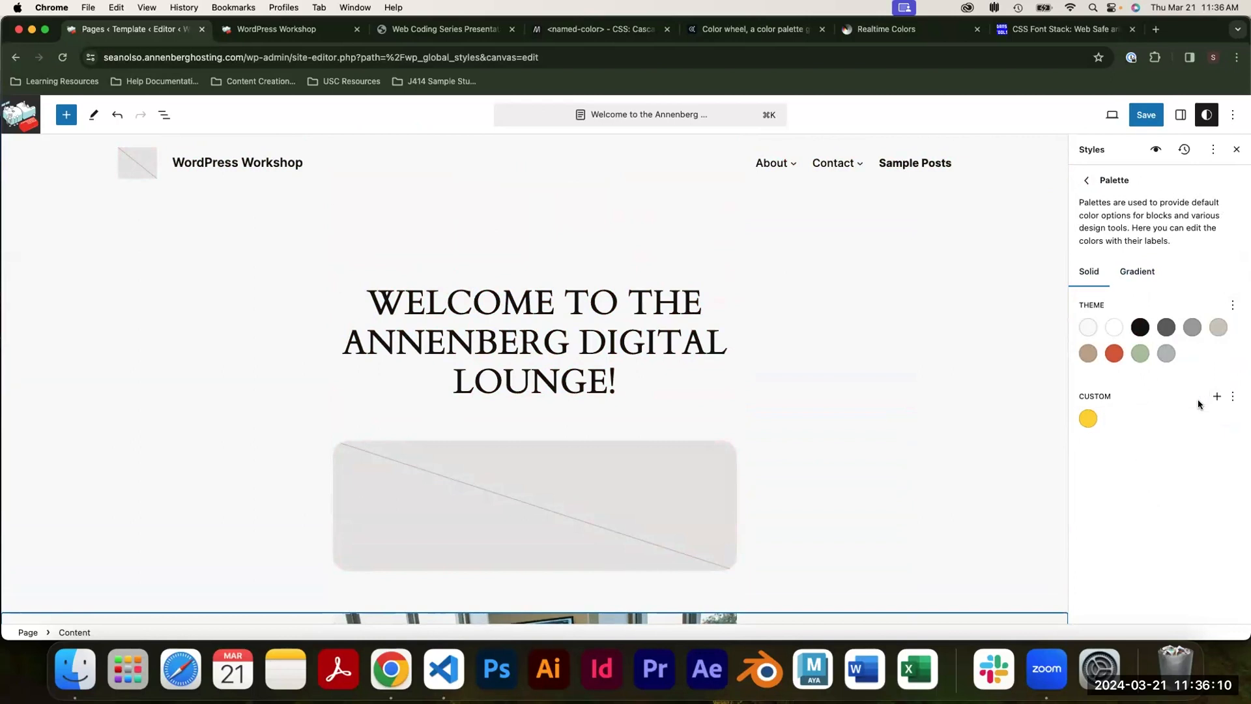
left_click(1086, 179)
left_click(1106, 359)
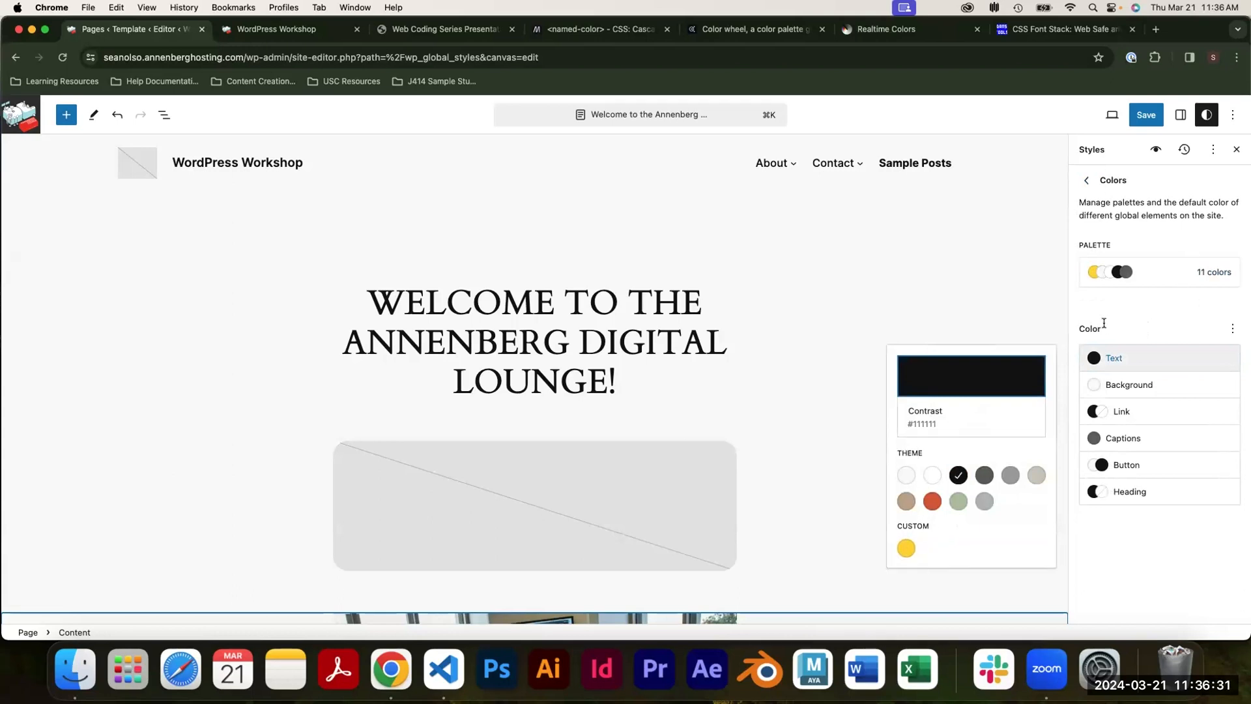
Open the site's layout settings and examine the content width and side margins down the page.
left_click(1090, 182)
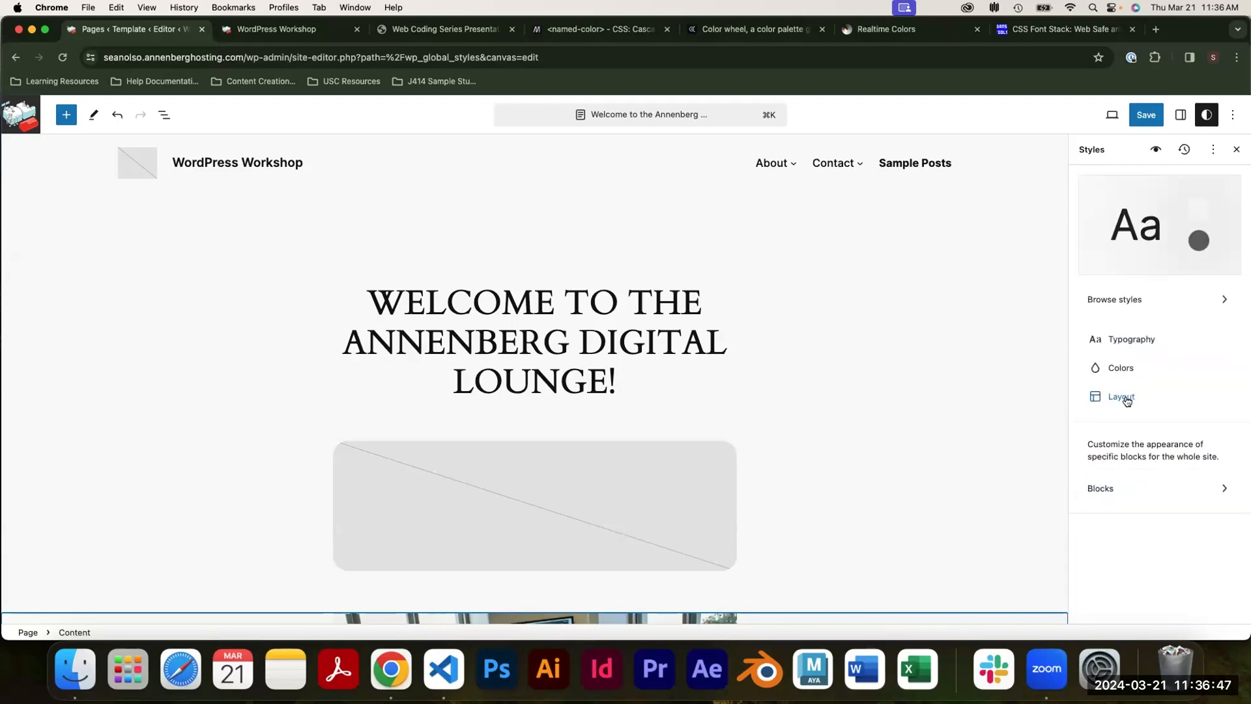
left_click(1127, 399)
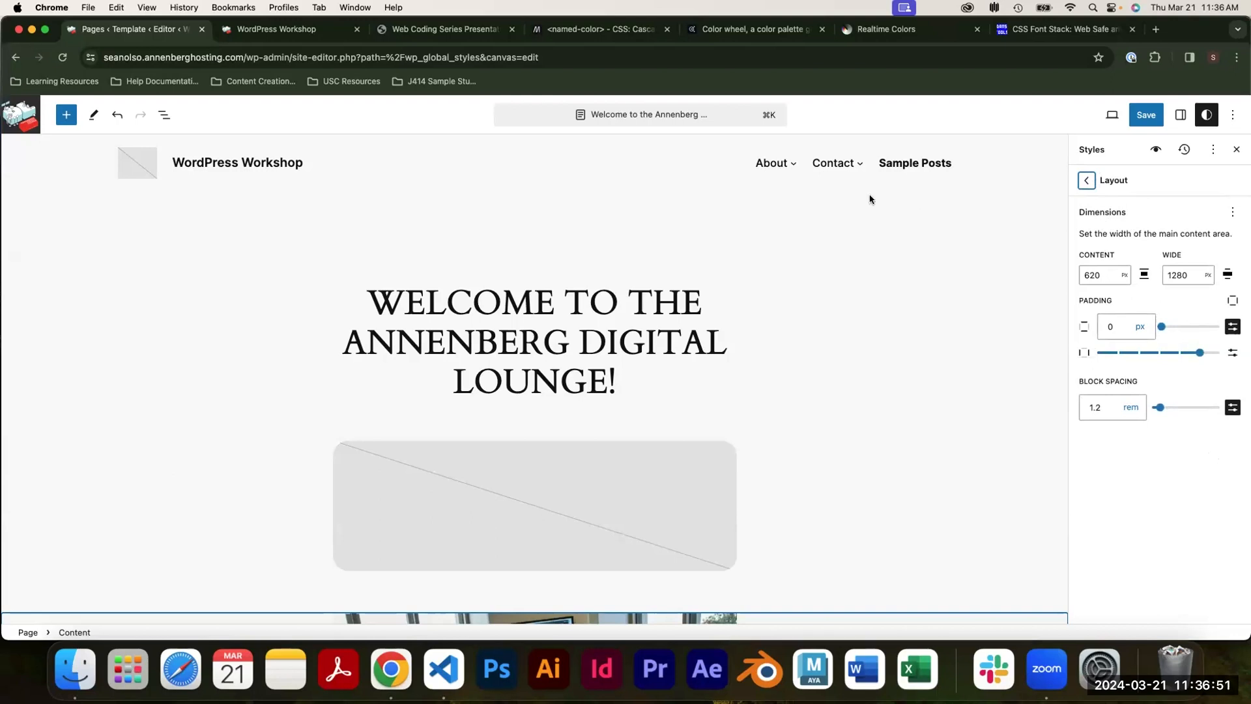
scroll(676, 293, "down", 15)
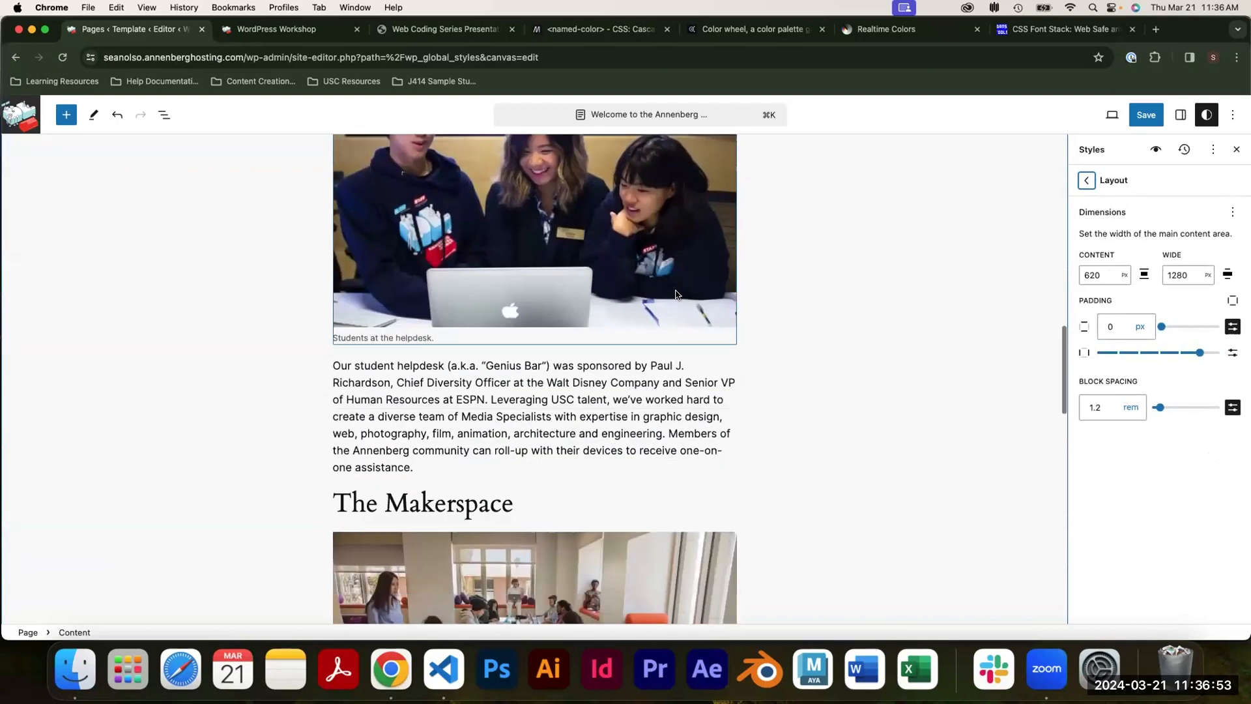
scroll(676, 294, "down", 8)
scroll(677, 294, "up", 20)
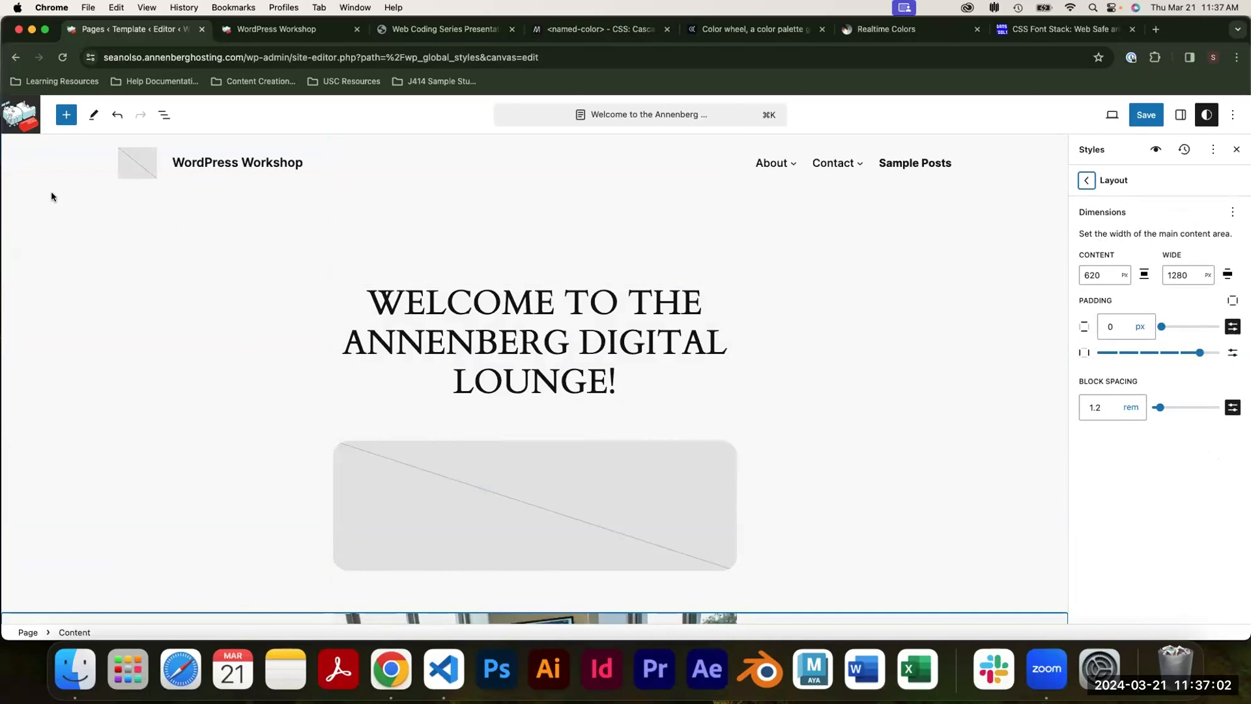
scroll(1011, 268, "down", 3)
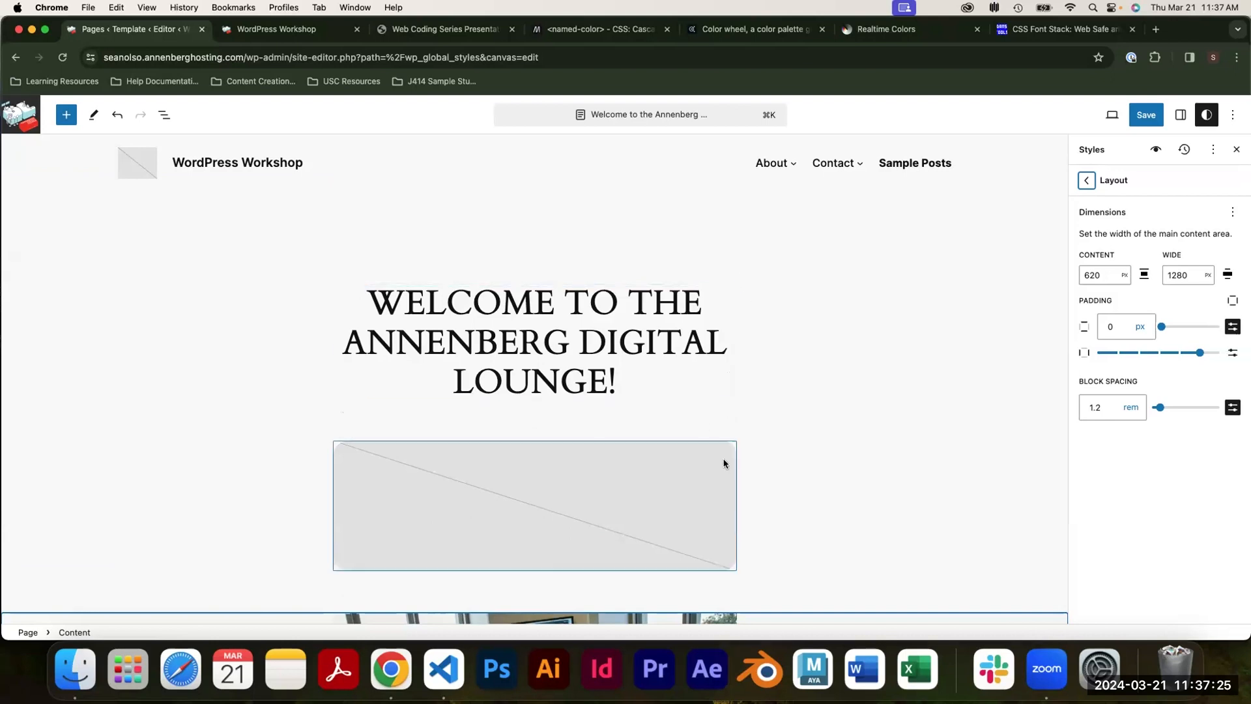
Set the main content width to 1000 px and review the layout down the page.
double_click(1092, 274)
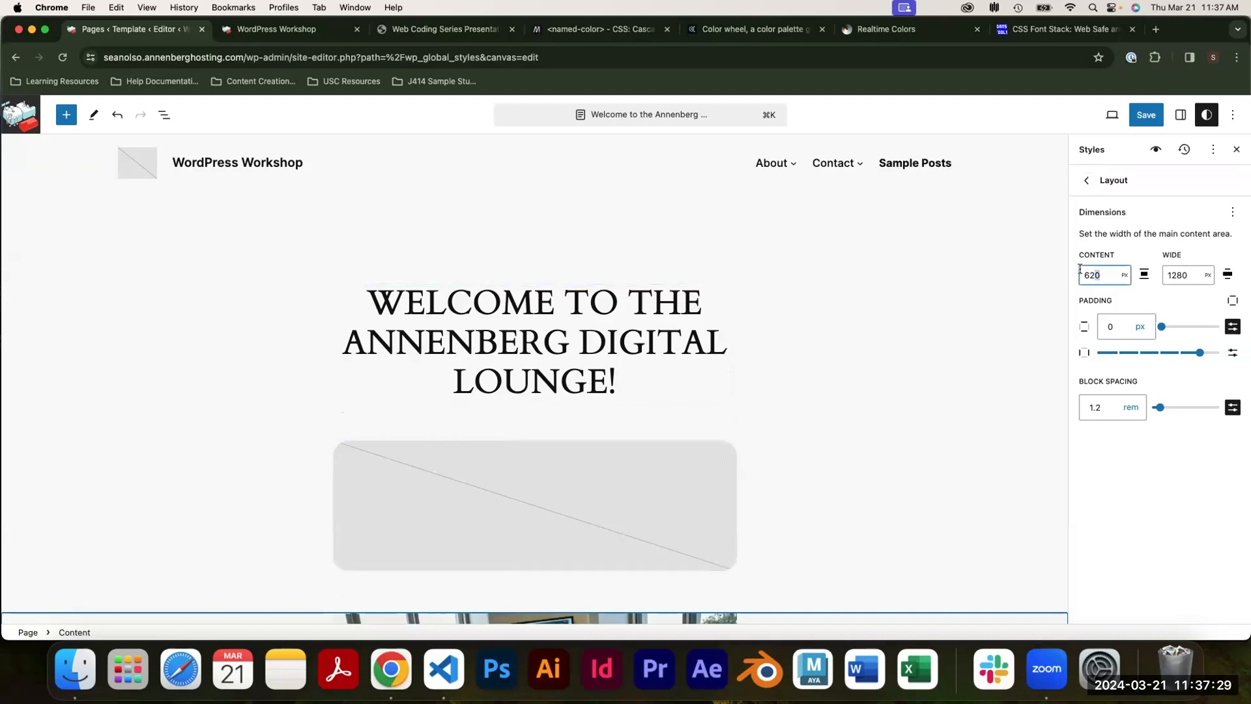
type("1000")
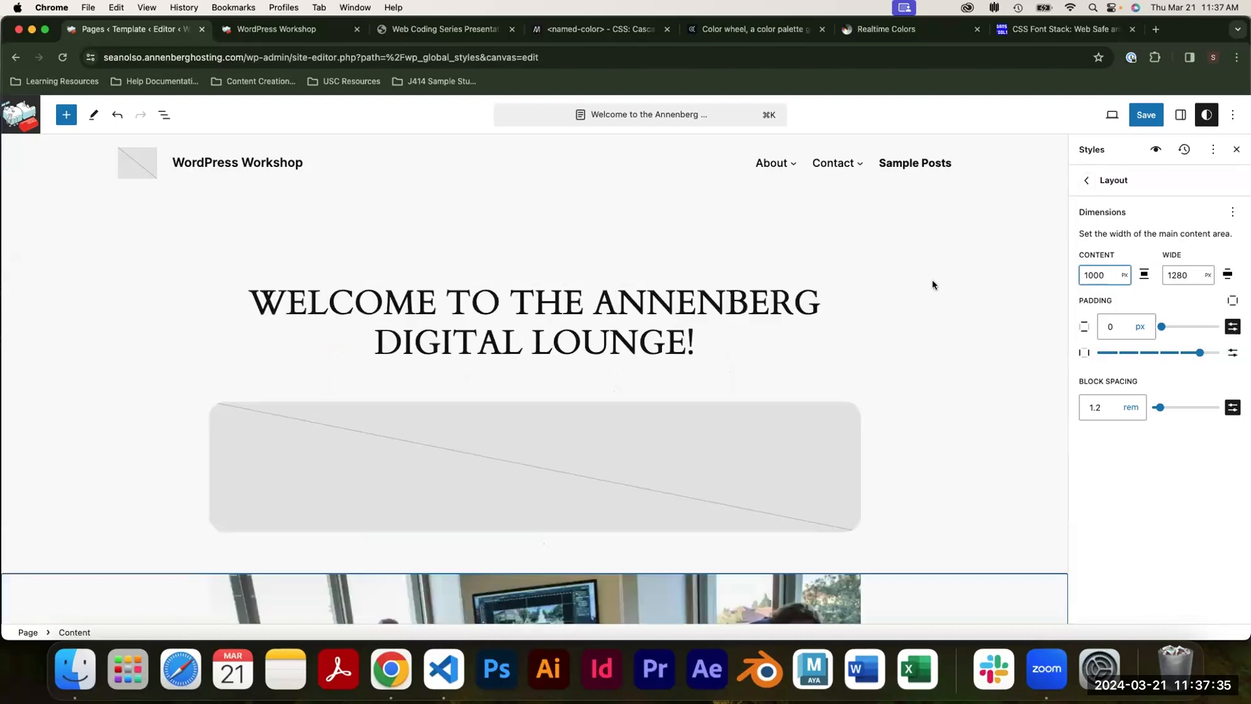
scroll(932, 373, "down", 12)
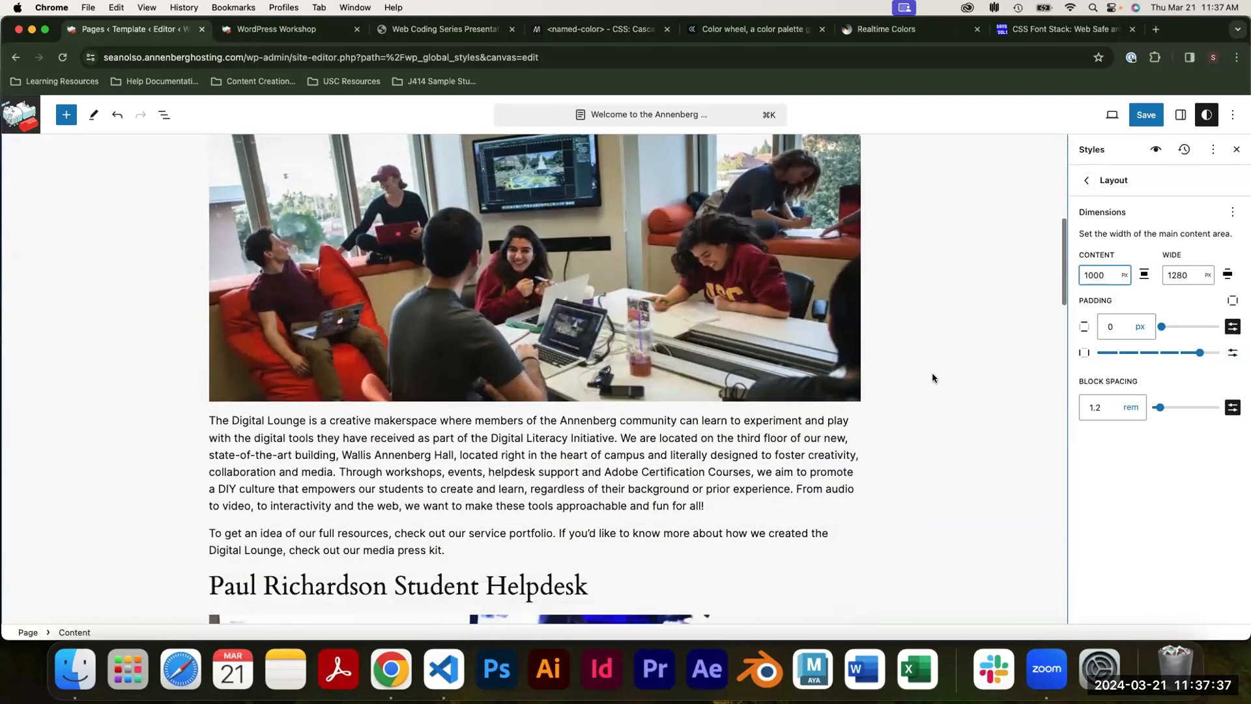
scroll(932, 368, "up", 10)
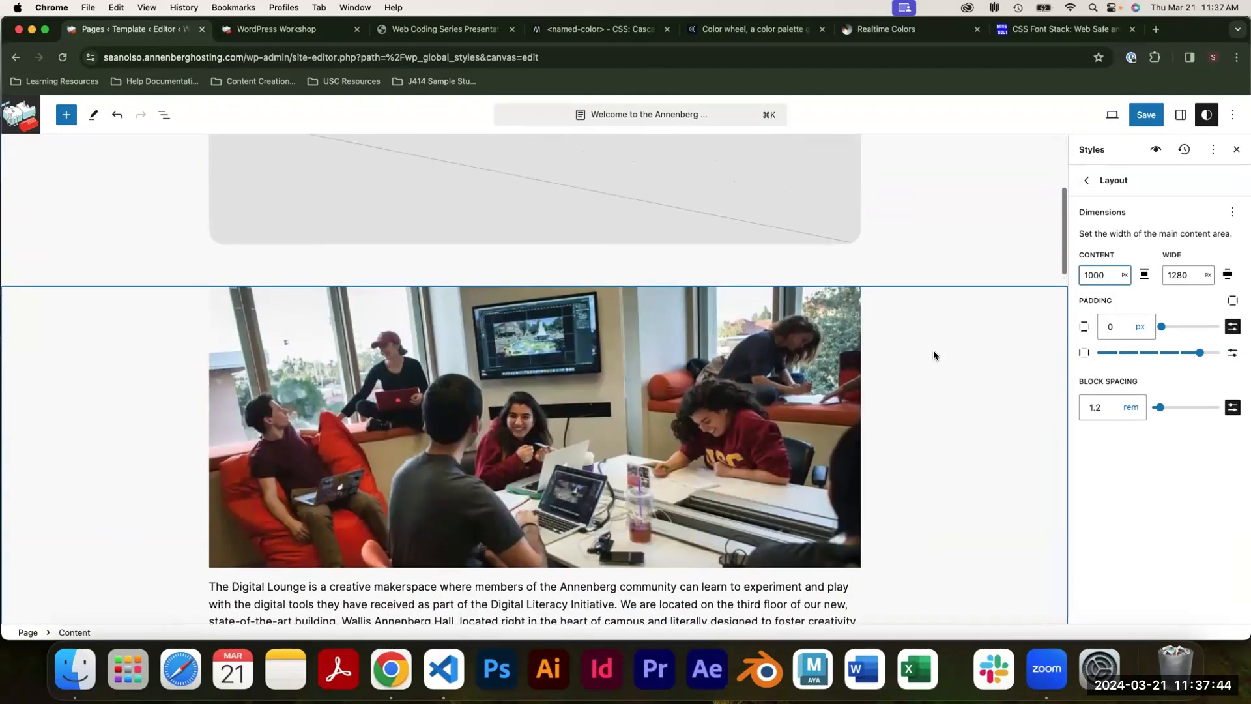
scroll(934, 355, "up", 3)
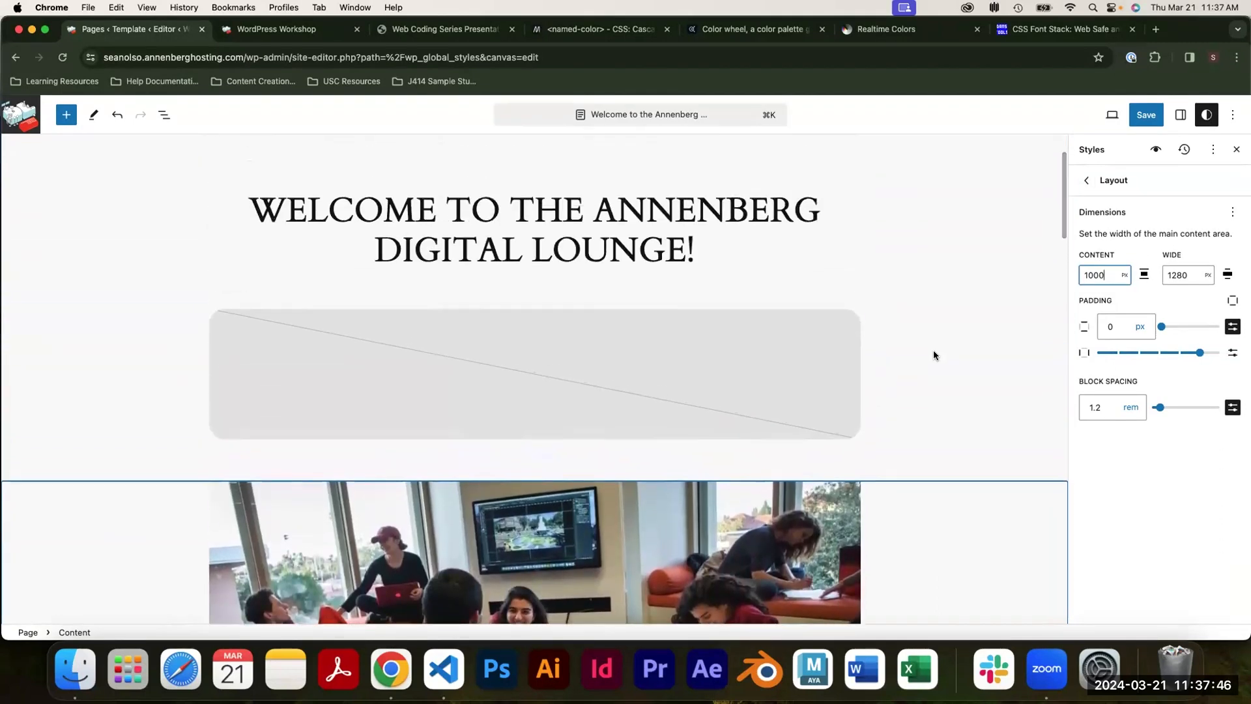
scroll(933, 355, "up", 1)
scroll(934, 355, "up", 1)
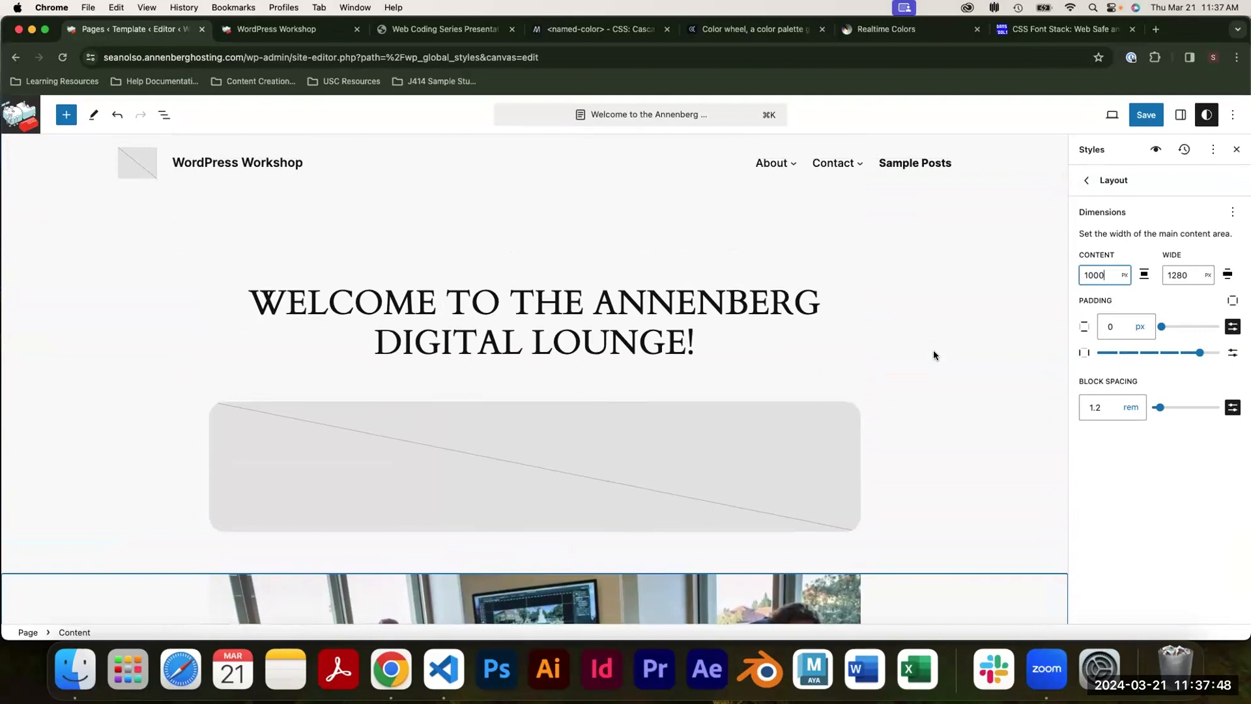
Set the main content width to 100% and review the images and text down the page.
left_click(1125, 276)
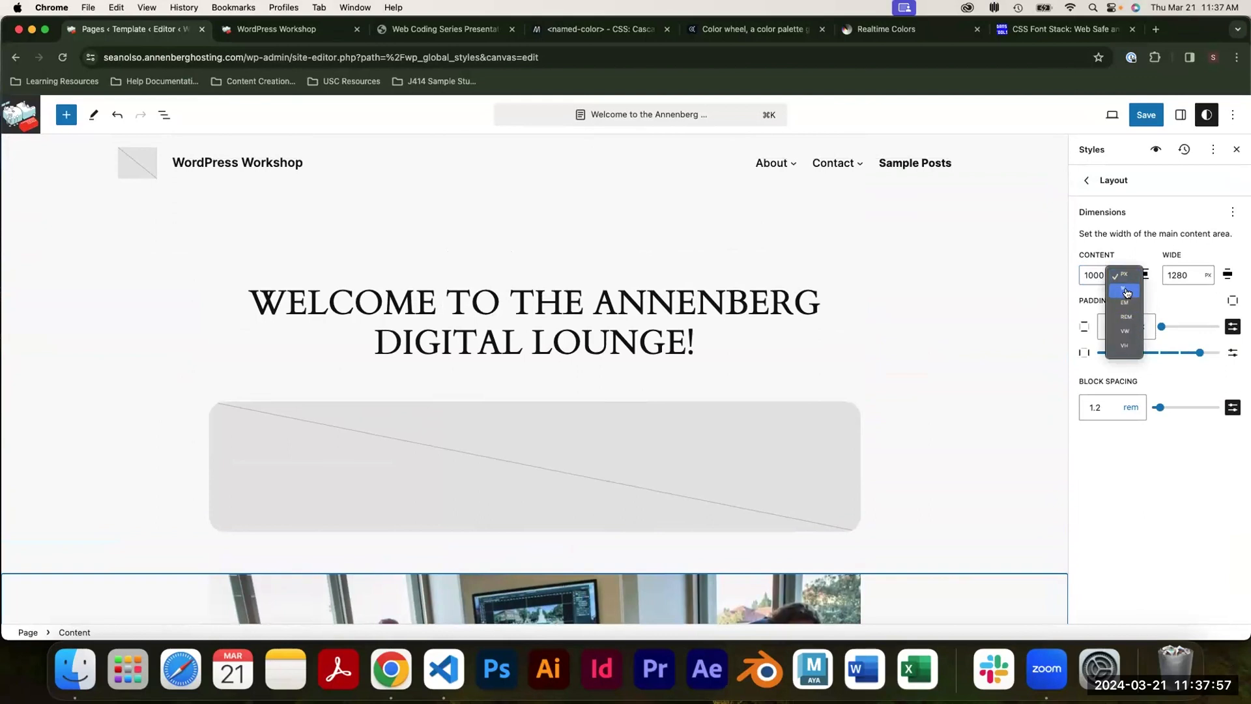
left_click(1126, 290)
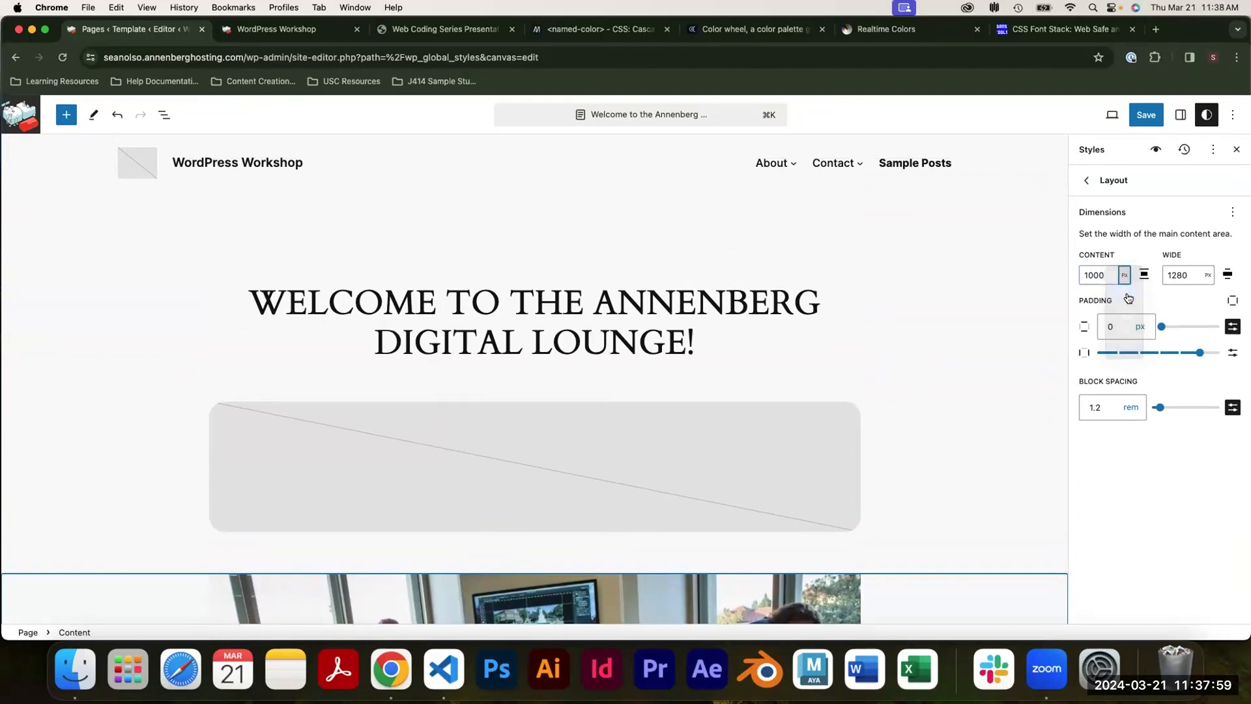
left_click_drag(1106, 276, 1068, 276)
type("100")
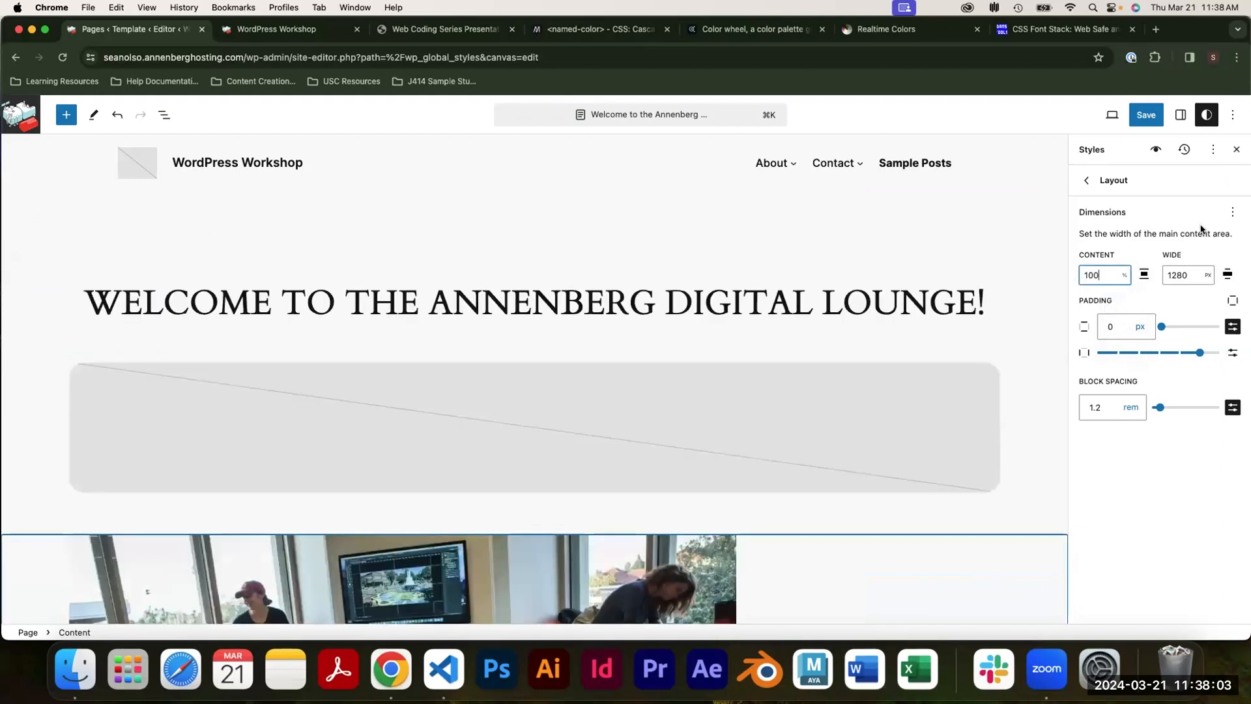
scroll(705, 207, "down", 15)
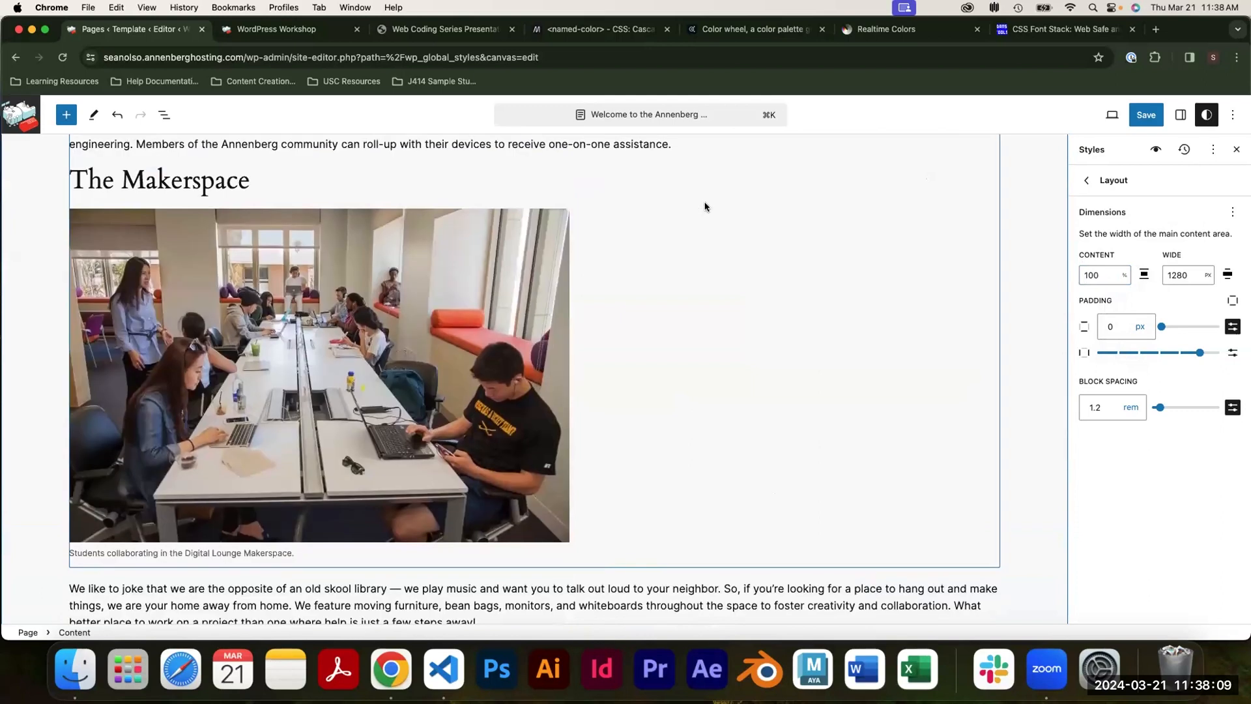
scroll(705, 207, "up", 15)
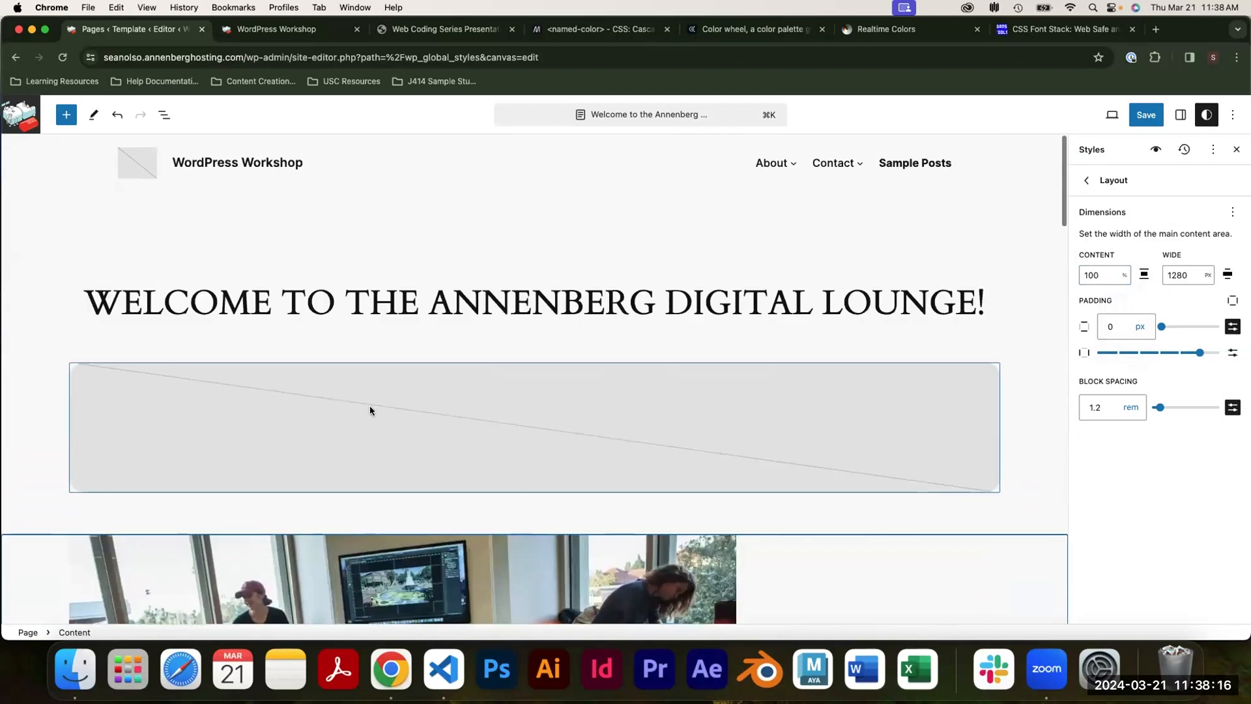
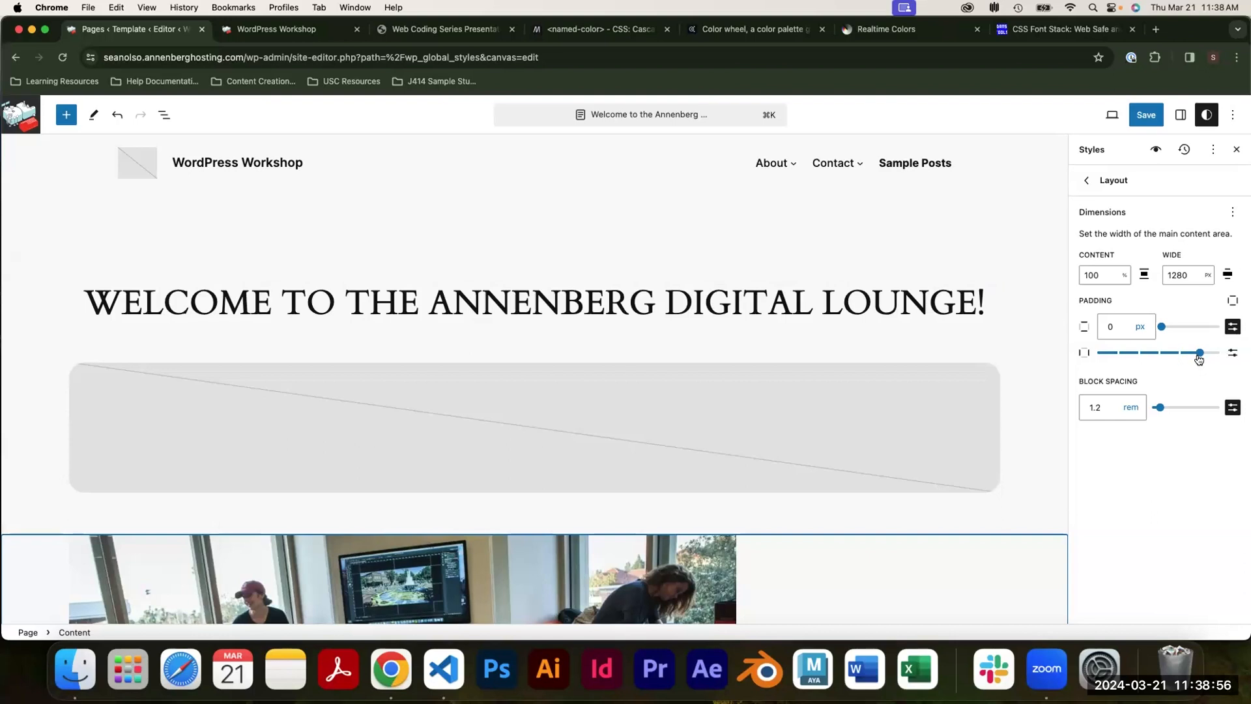
Set the layout's horizontal padding to 0 and review the page's edge-to-edge content.
left_click_drag(1199, 359, 1096, 351)
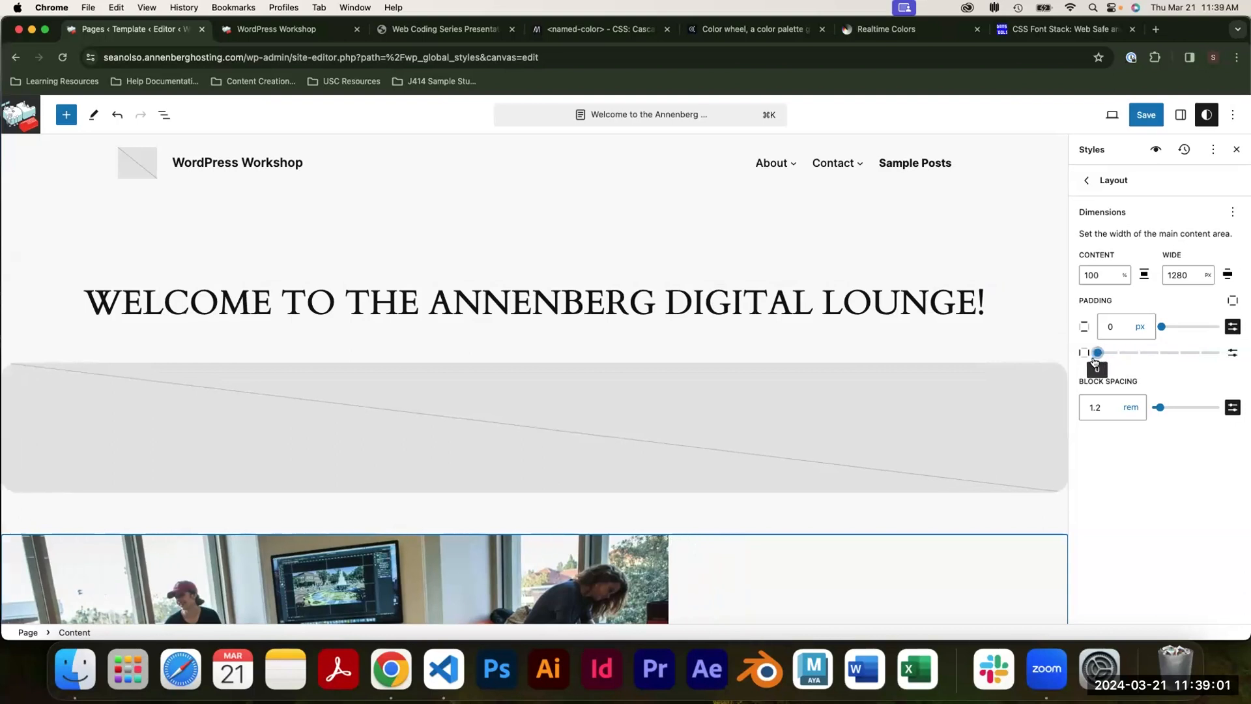
scroll(917, 400, "down", 6)
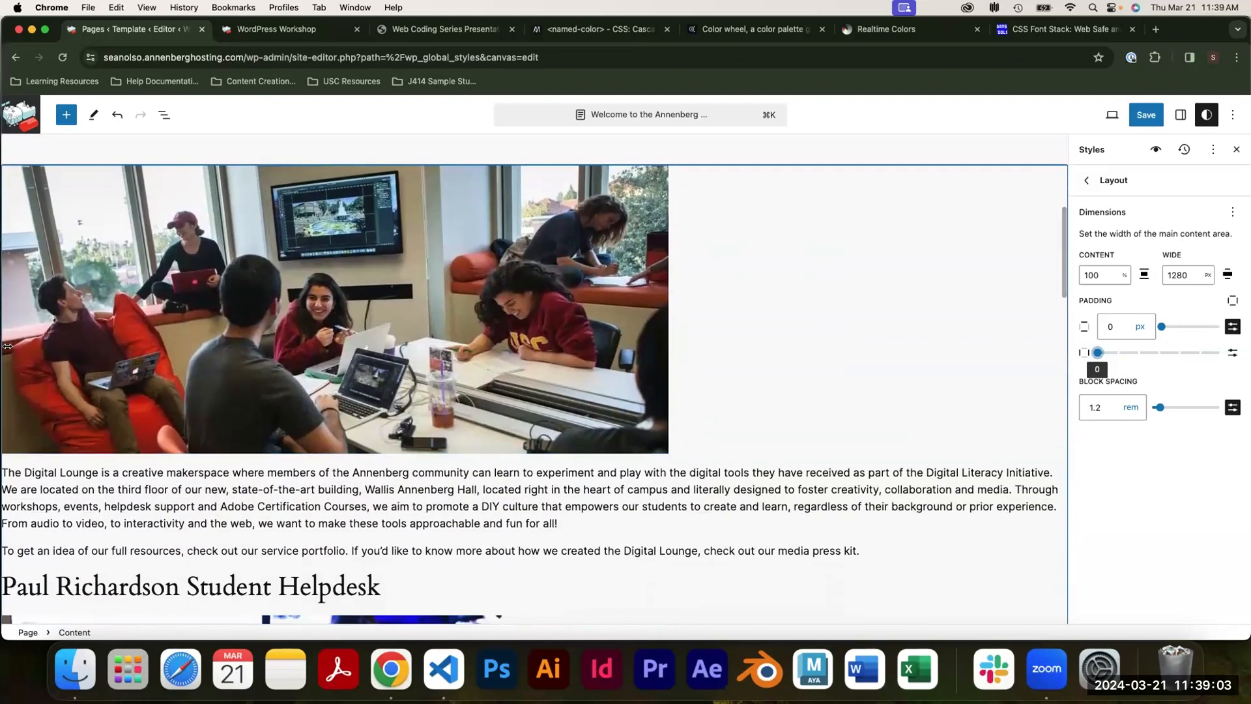
scroll(651, 293, "down", 5)
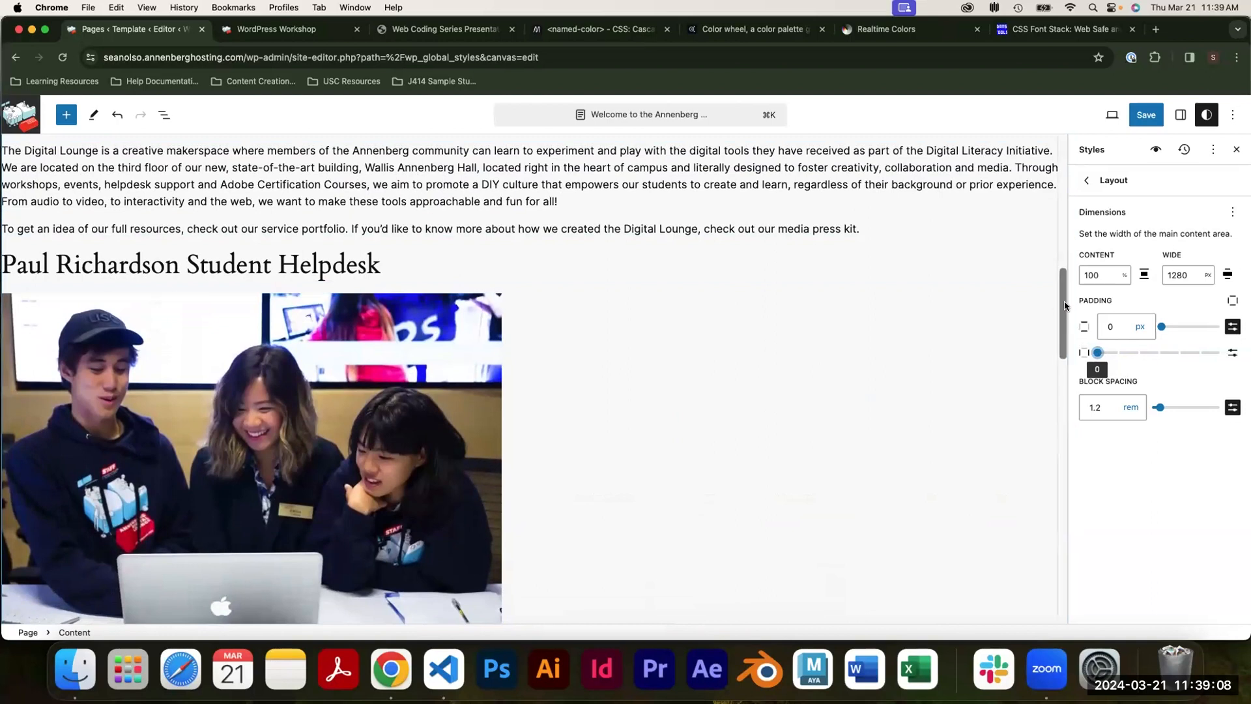
Try a vertical layout padding of 127 px and review the page down to the footer.
scroll(763, 309, "up", 10)
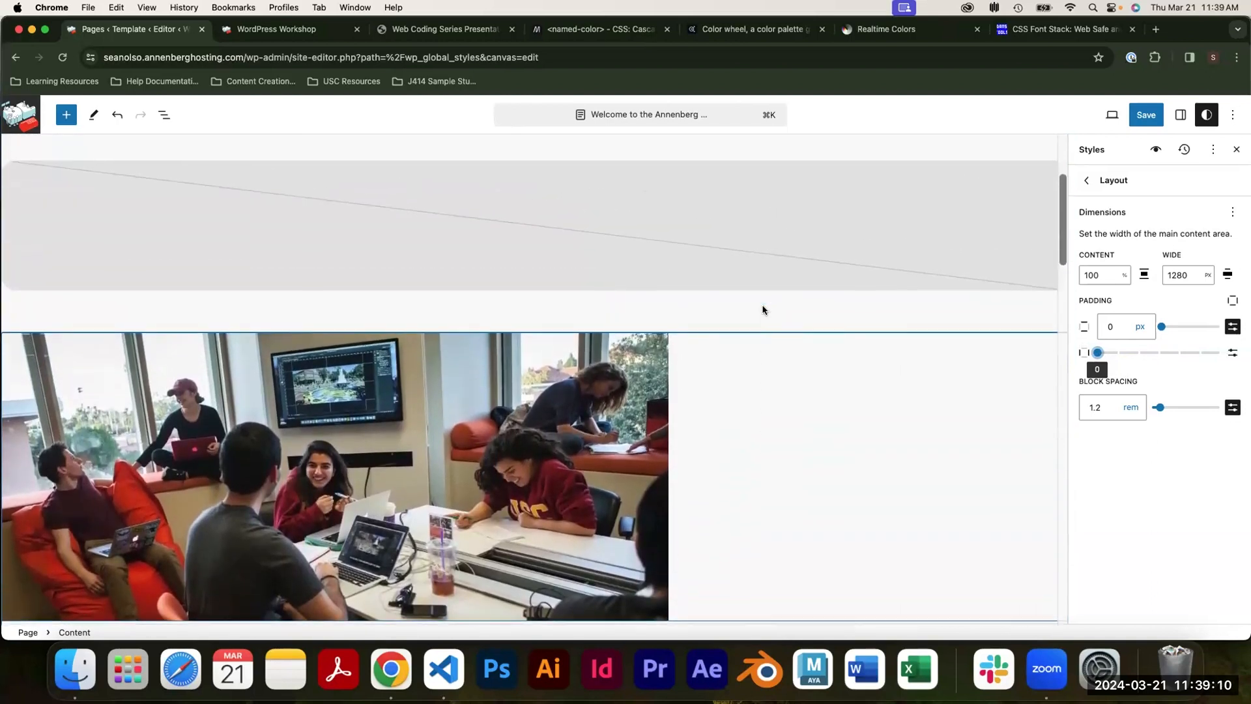
scroll(763, 309, "up", 3)
left_click_drag(1161, 327, 1186, 327)
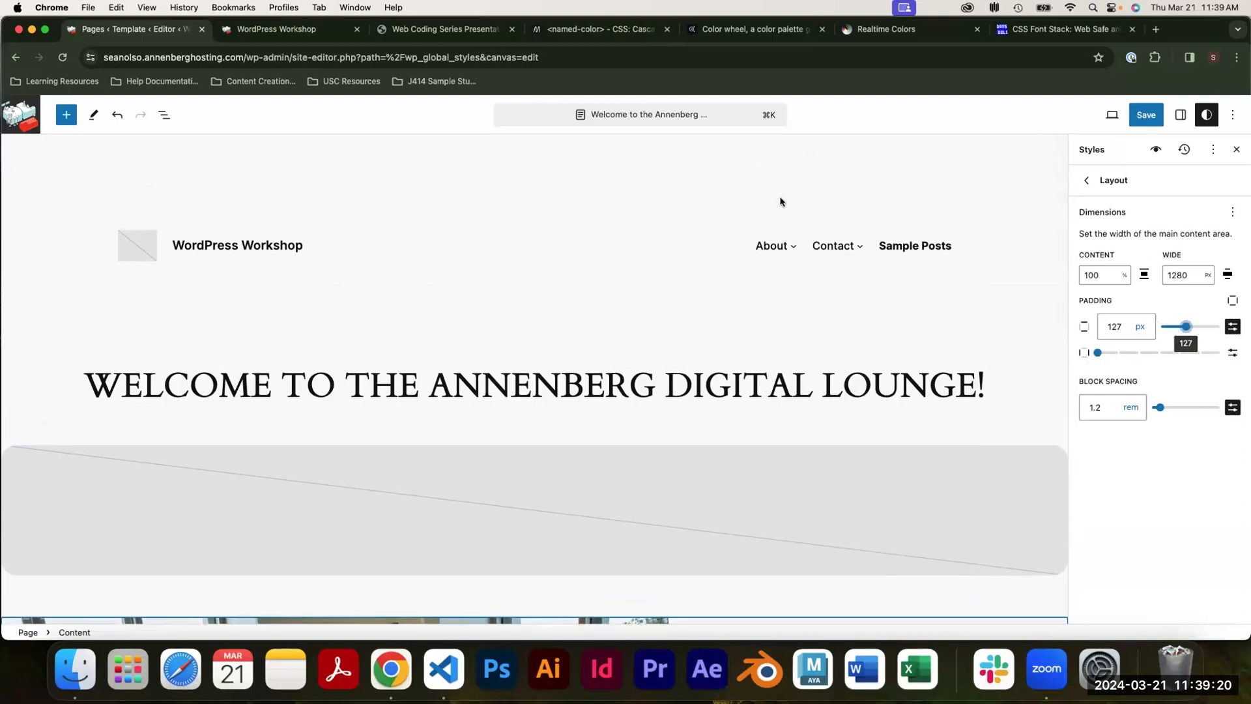
scroll(770, 220, "down", 15)
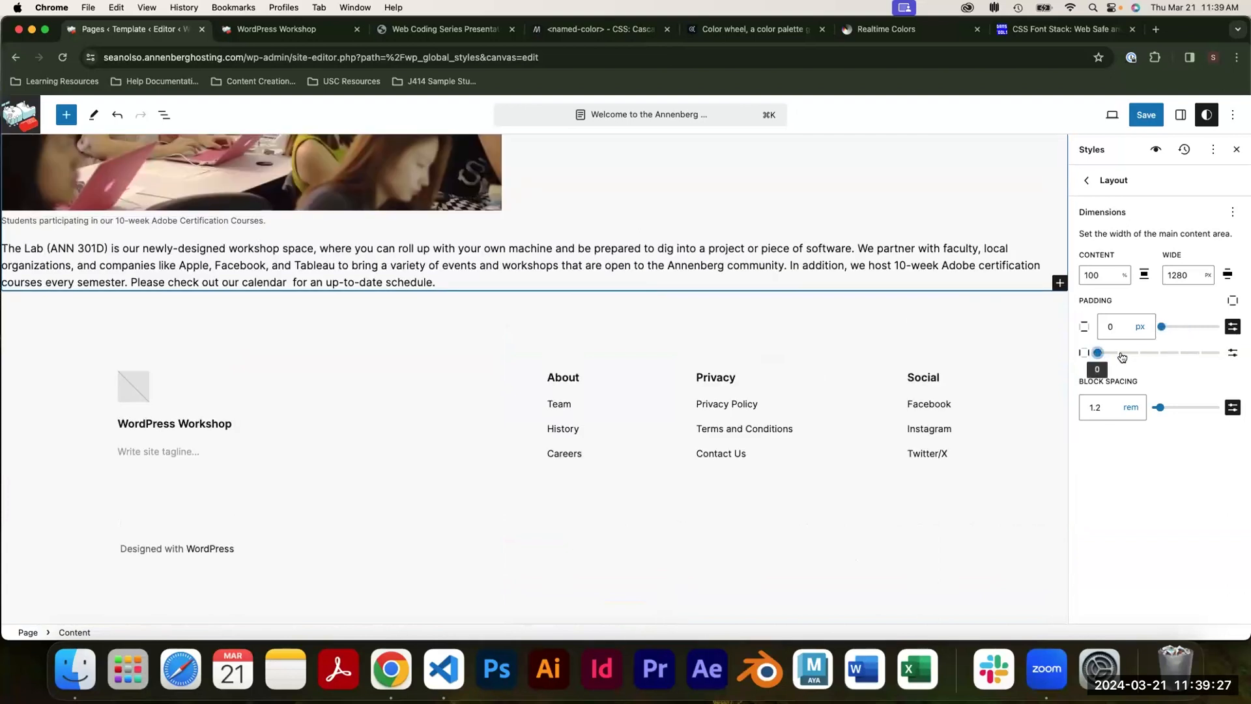
Set the layout's horizontal padding to preset size 4 and review the side margins up the page.
left_click_drag(1115, 352, 1176, 362)
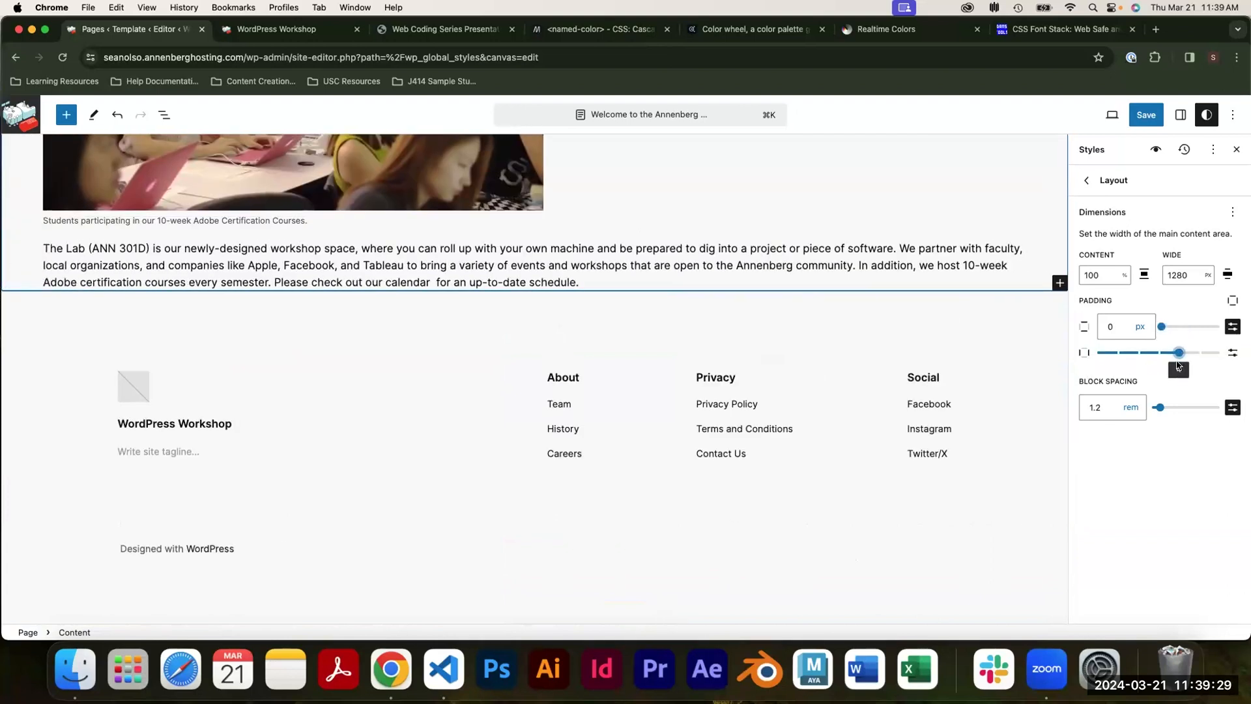
scroll(794, 425, "up", 15)
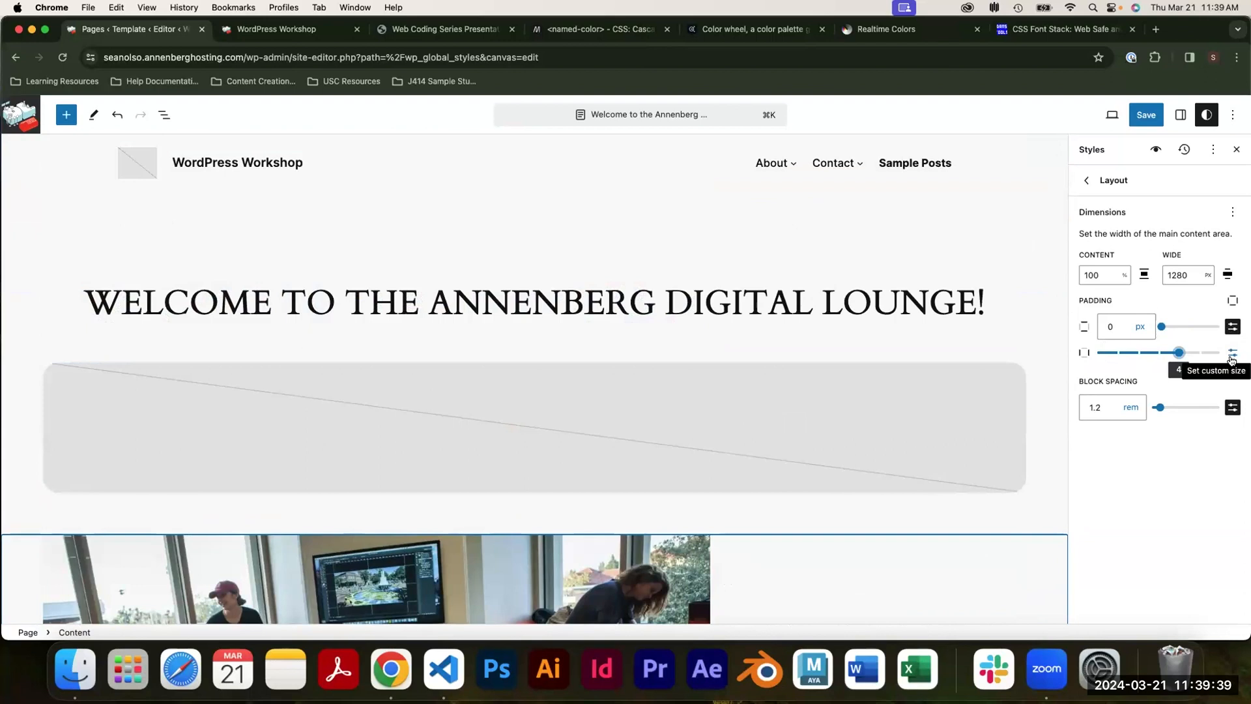
Switch the horizontal padding to a custom size, review its available units, and return to preset sizes.
left_click(1231, 358)
left_click(1231, 358)
left_click(1231, 358)
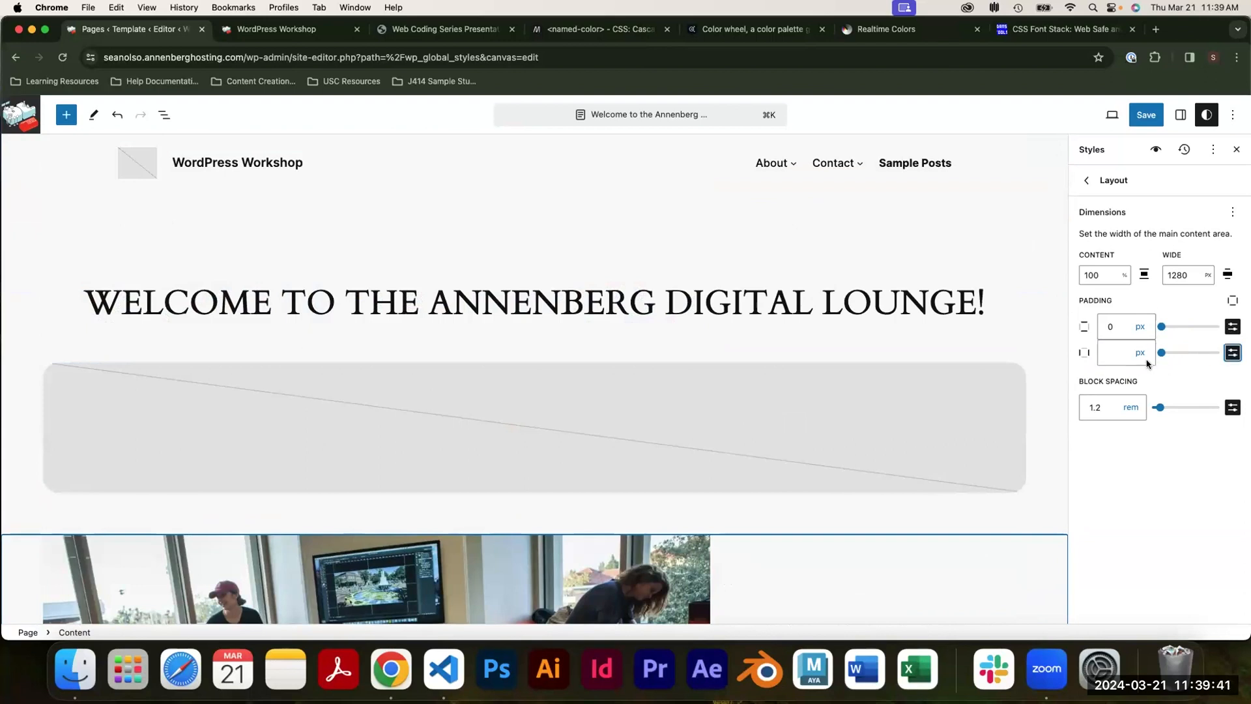
left_click(1141, 357)
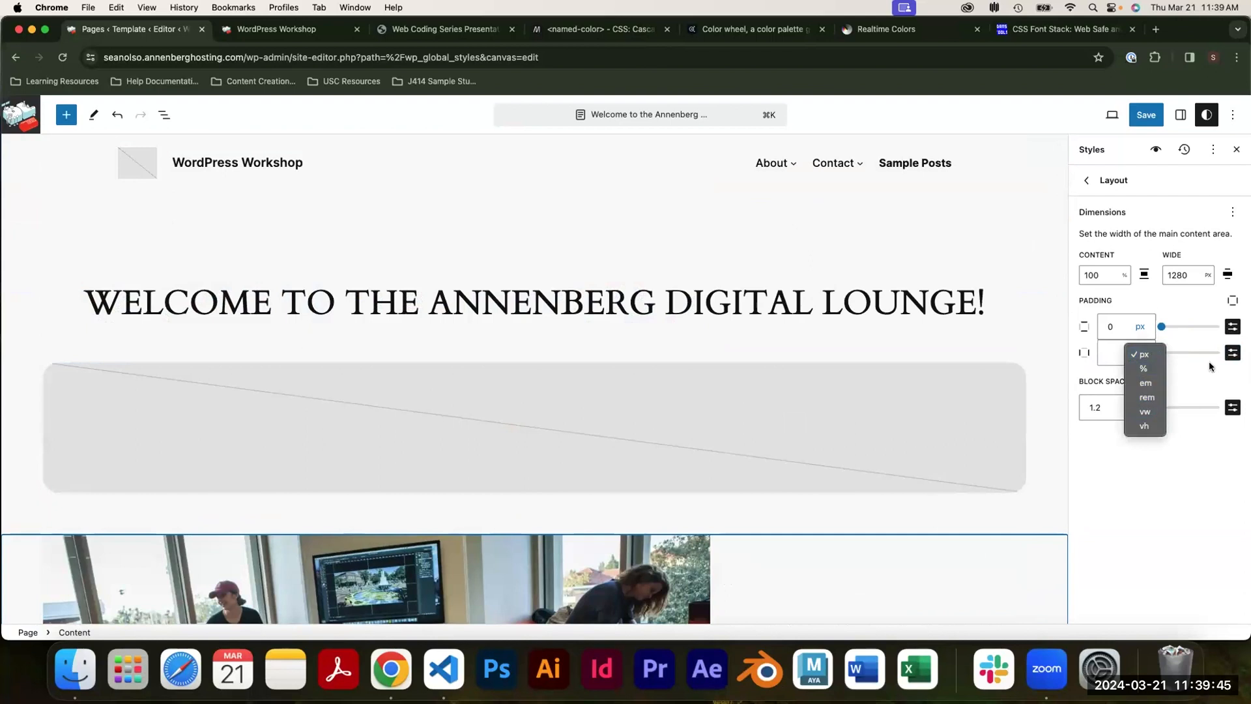
left_click(1232, 352)
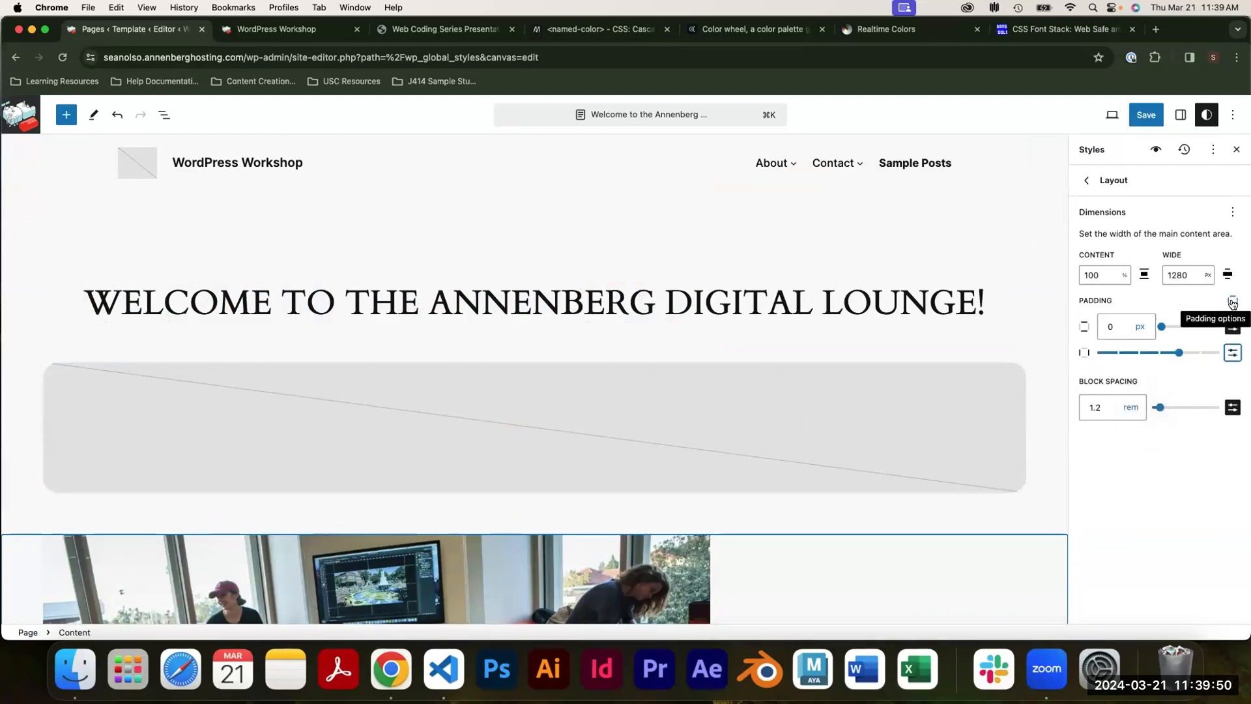
Review the padding side options, limit the control to Right, and try preset size 6 before returning it to 4.
left_click(1232, 301)
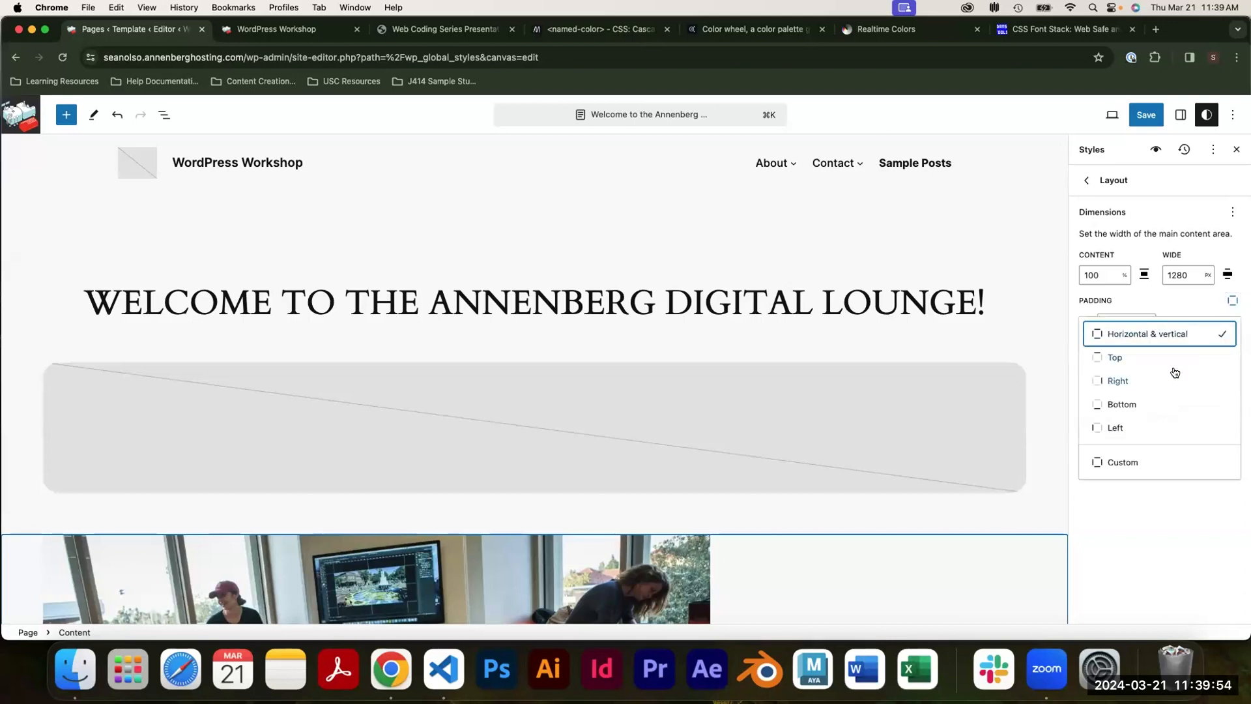
left_click(1181, 535)
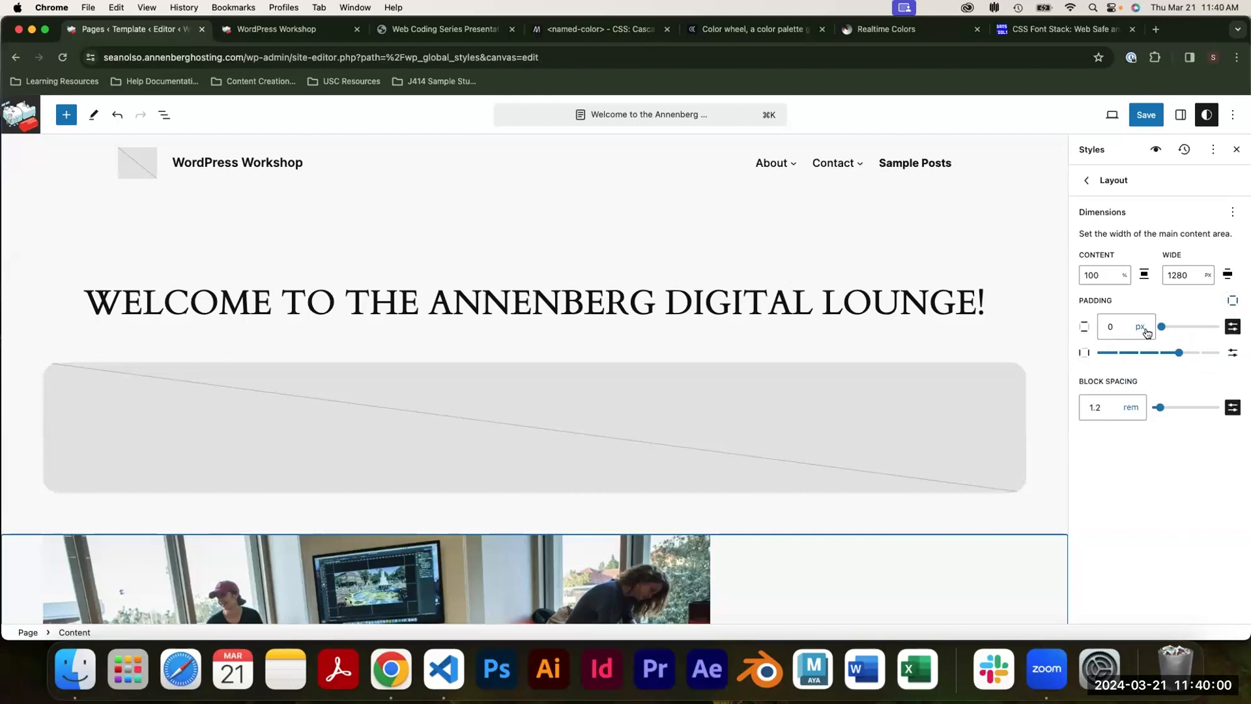
left_click(1228, 299)
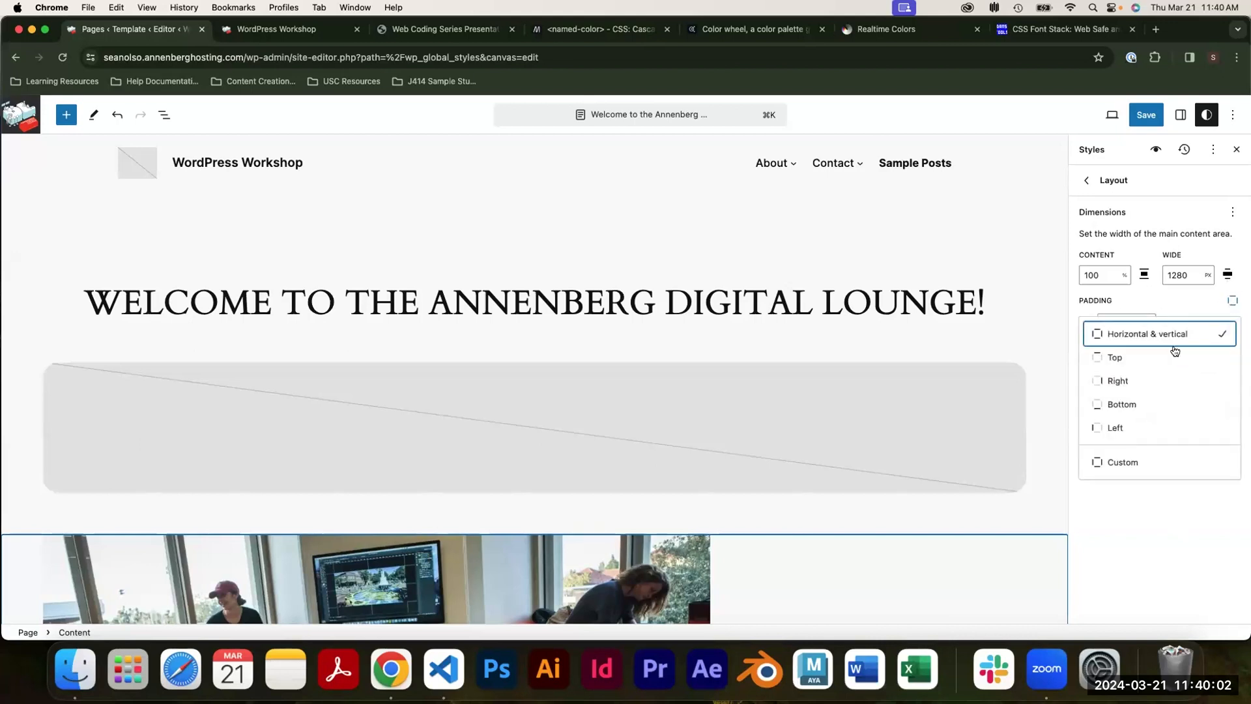
left_click(1141, 381)
left_click(1222, 328)
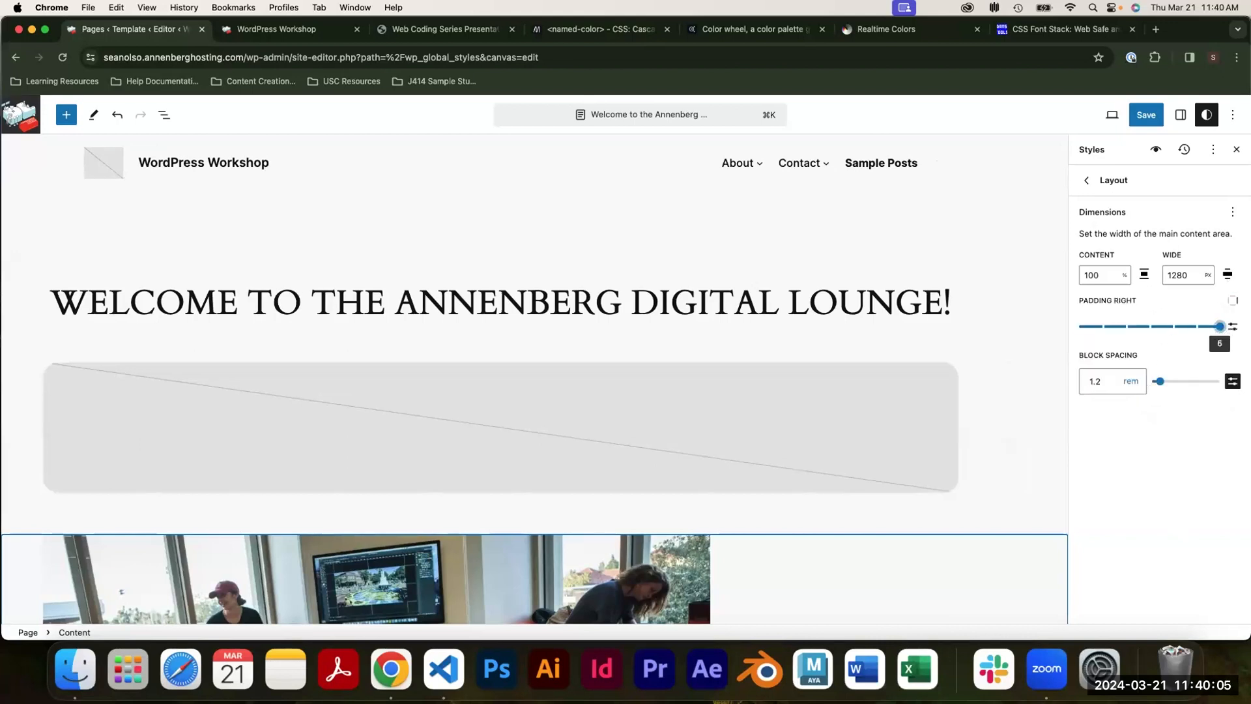
left_click_drag(1218, 323, 1171, 323)
Try block spacings of 0 and 3.1 rem on the page, and set the block spacing to 0.7 rem.
mouse_move(1160, 381)
left_mouse_down()
mouse_move(1176, 393)
mouse_move(1151, 392)
left_mouse_up()
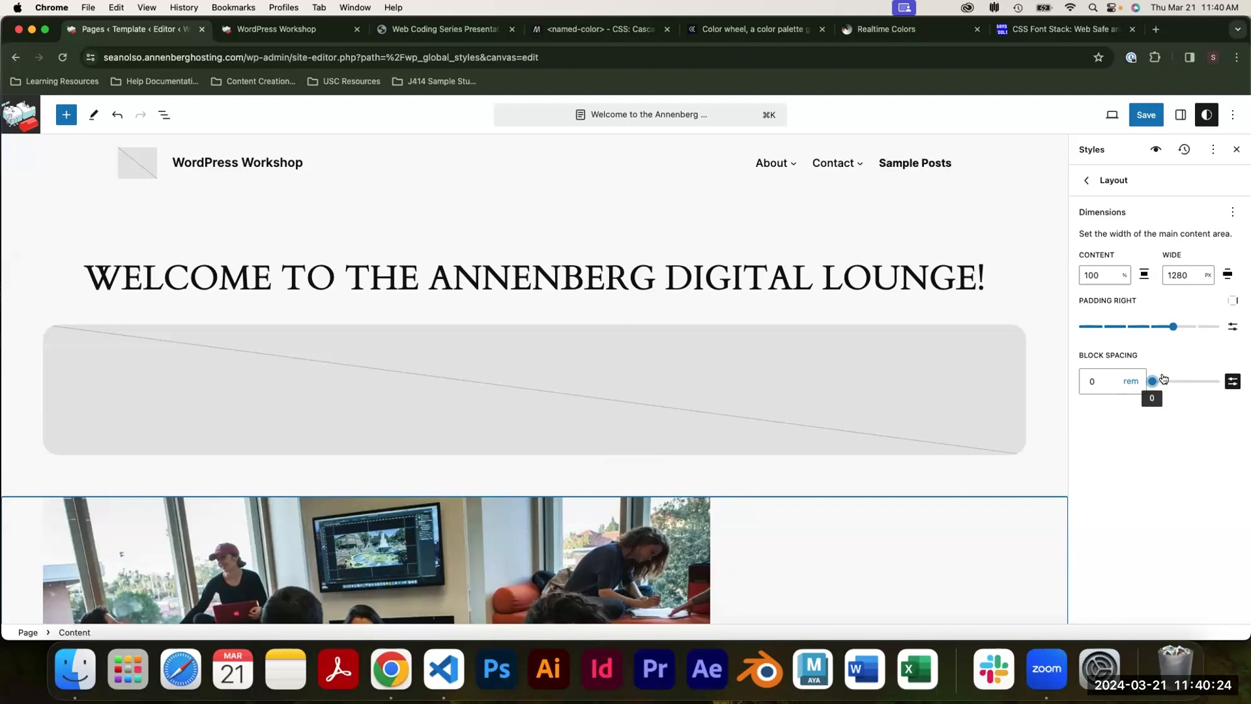
left_click_drag(1151, 380, 1173, 380)
scroll(659, 417, "down", 10)
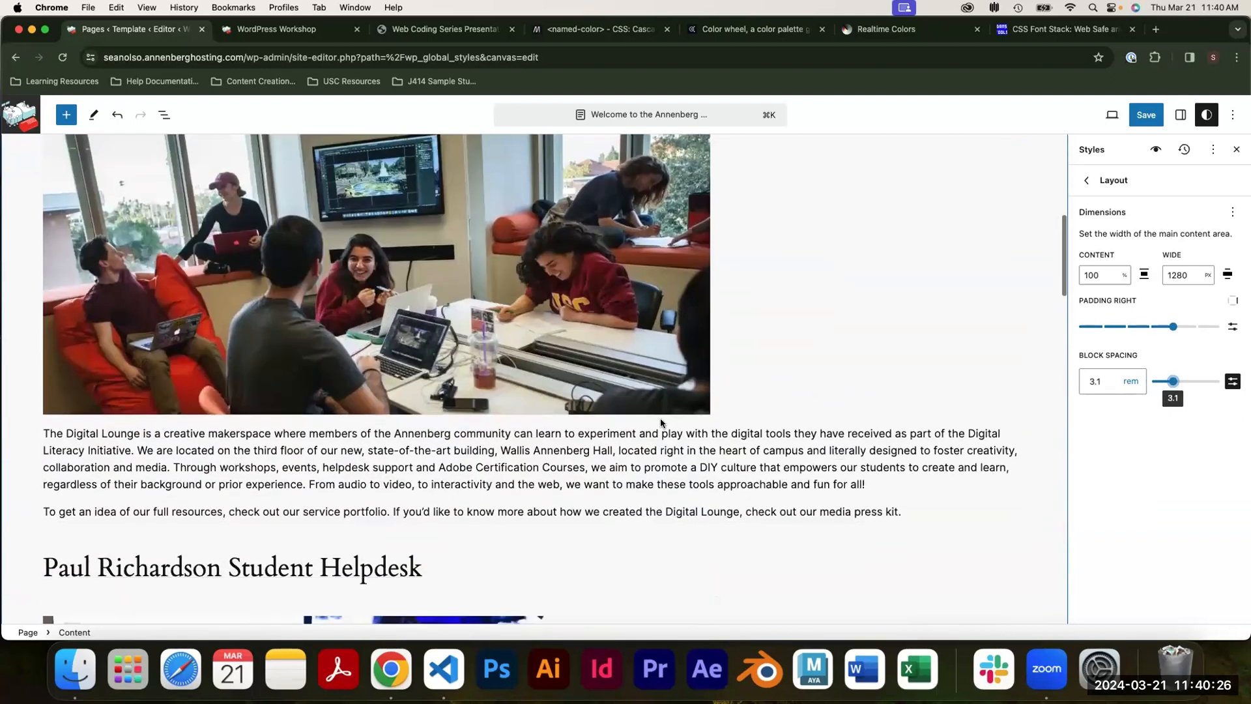
mouse_move(1173, 381)
left_mouse_down()
mouse_move(1194, 390)
mouse_move(1166, 390)
left_mouse_up()
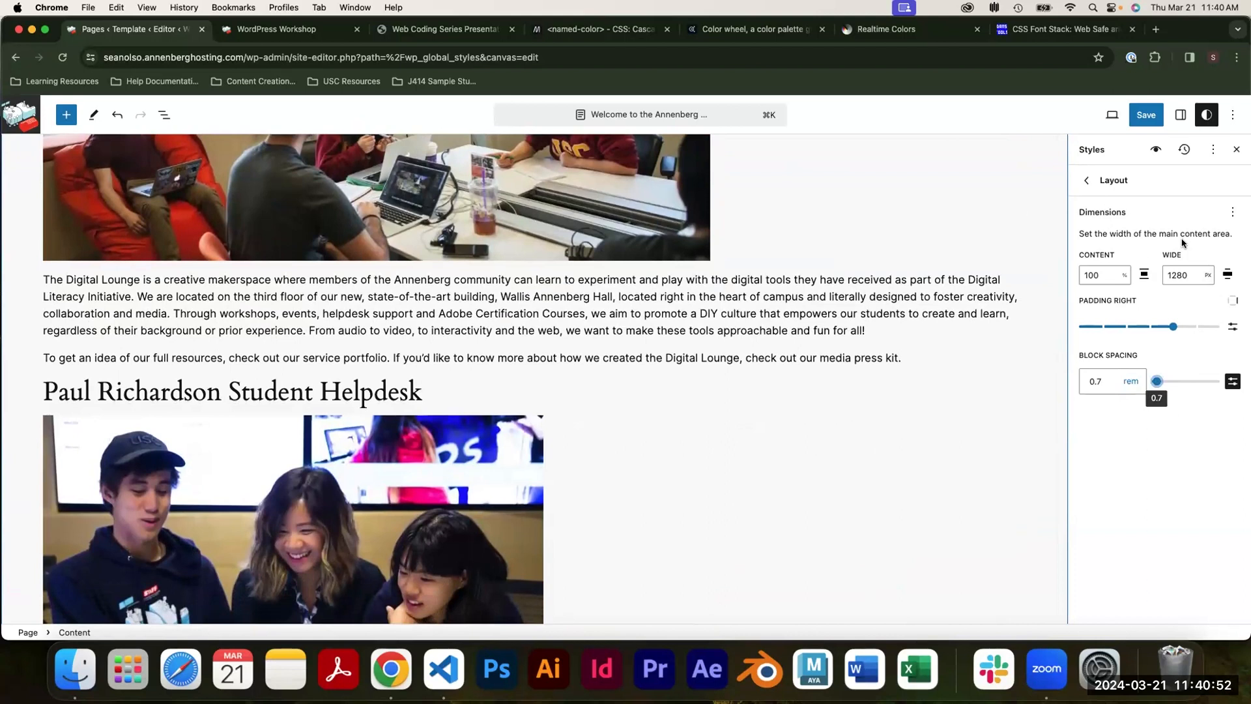
Leave the layout settings and revisit the site's typography elements and color settings.
left_click(1086, 180)
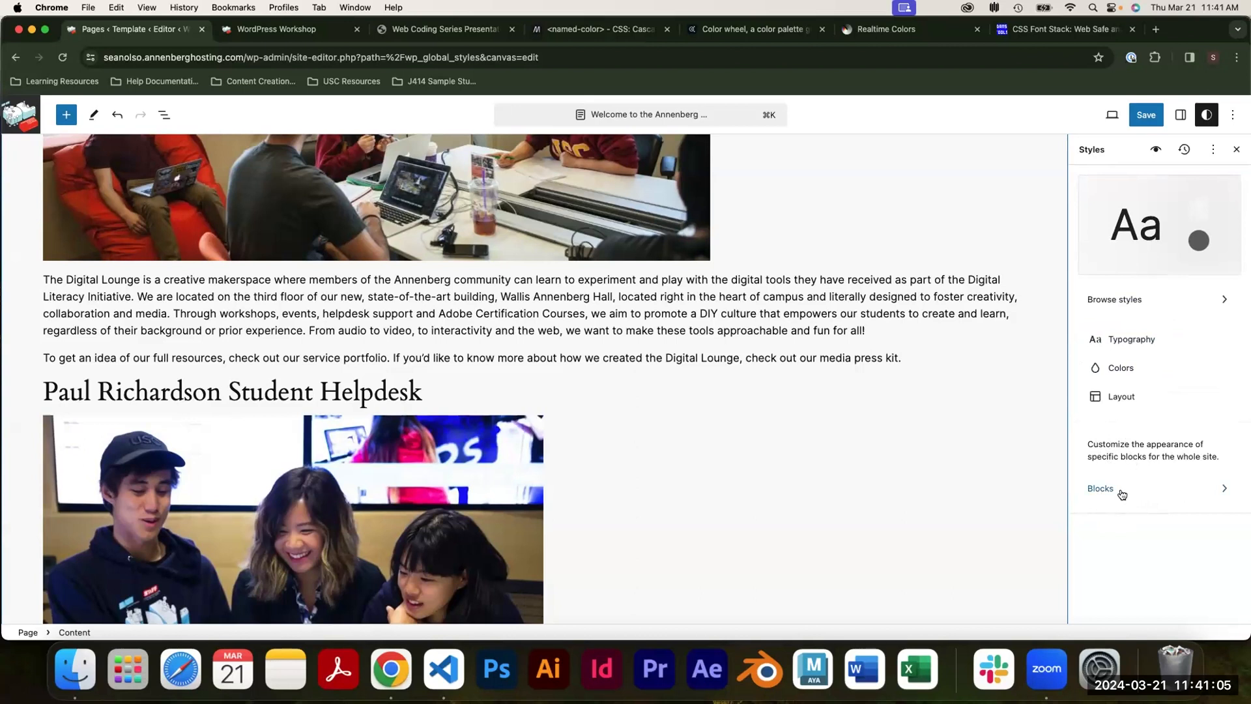
left_click(1145, 340)
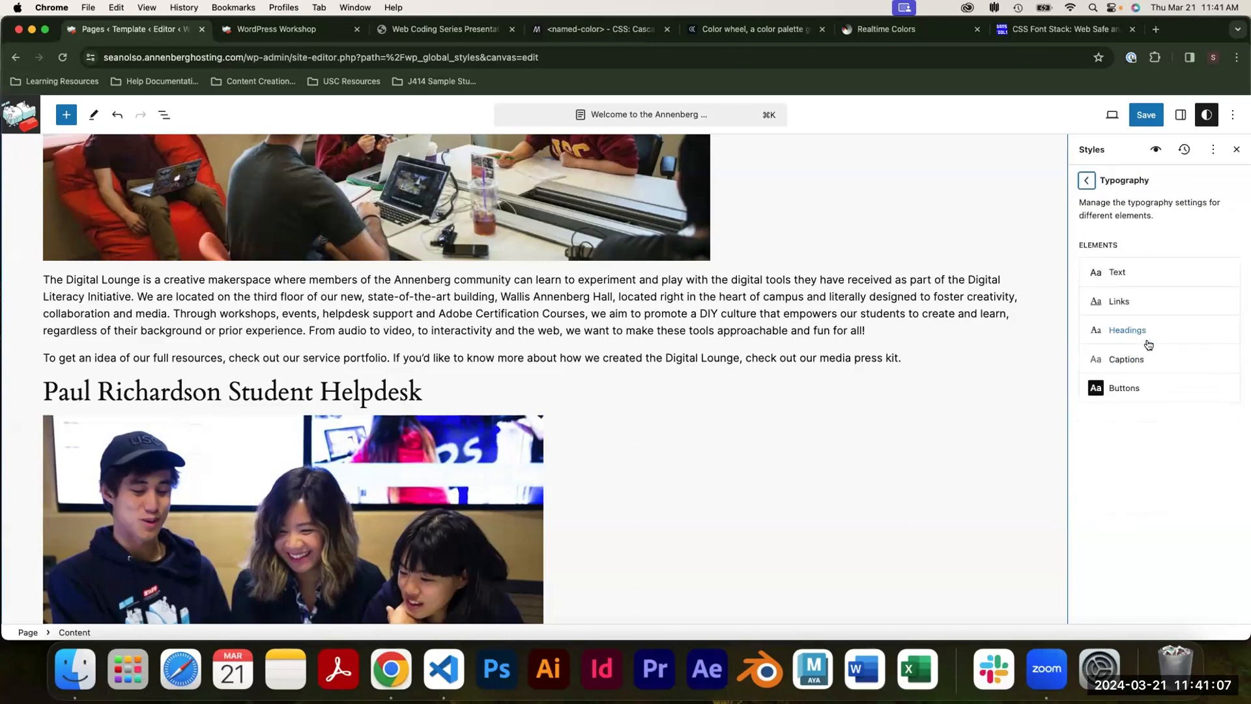
left_click(1086, 181)
left_click(1127, 366)
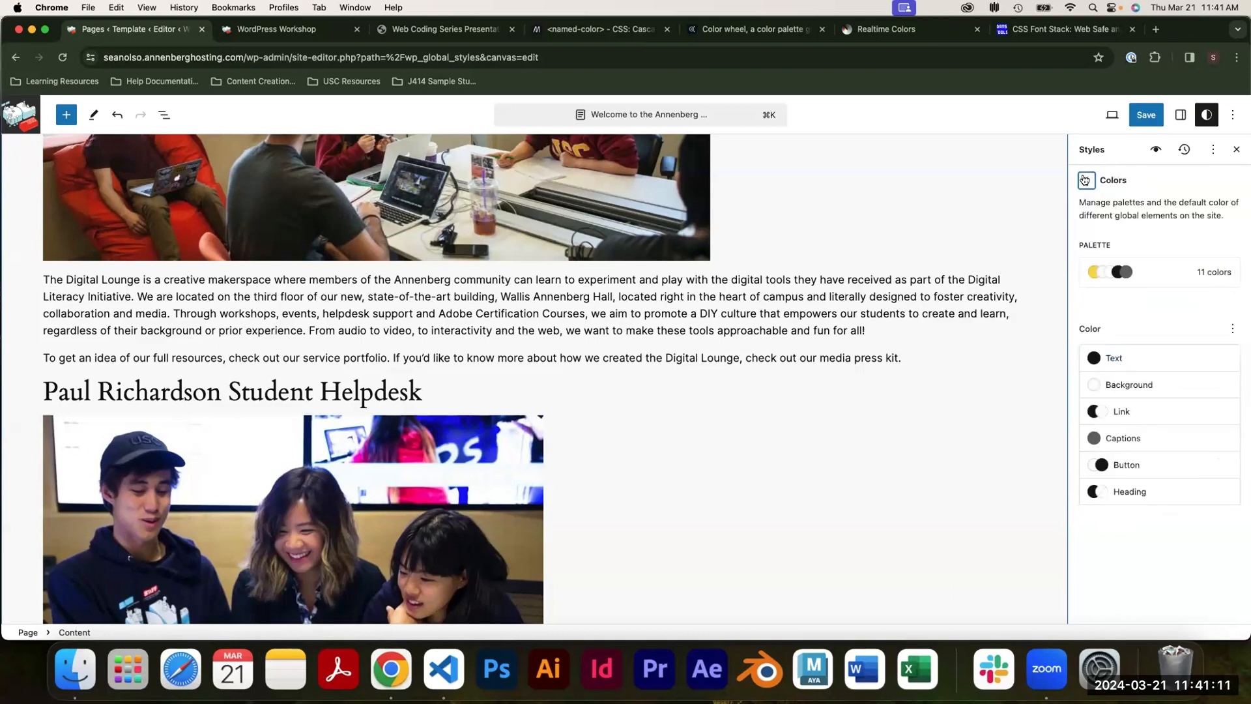
left_click(1085, 181)
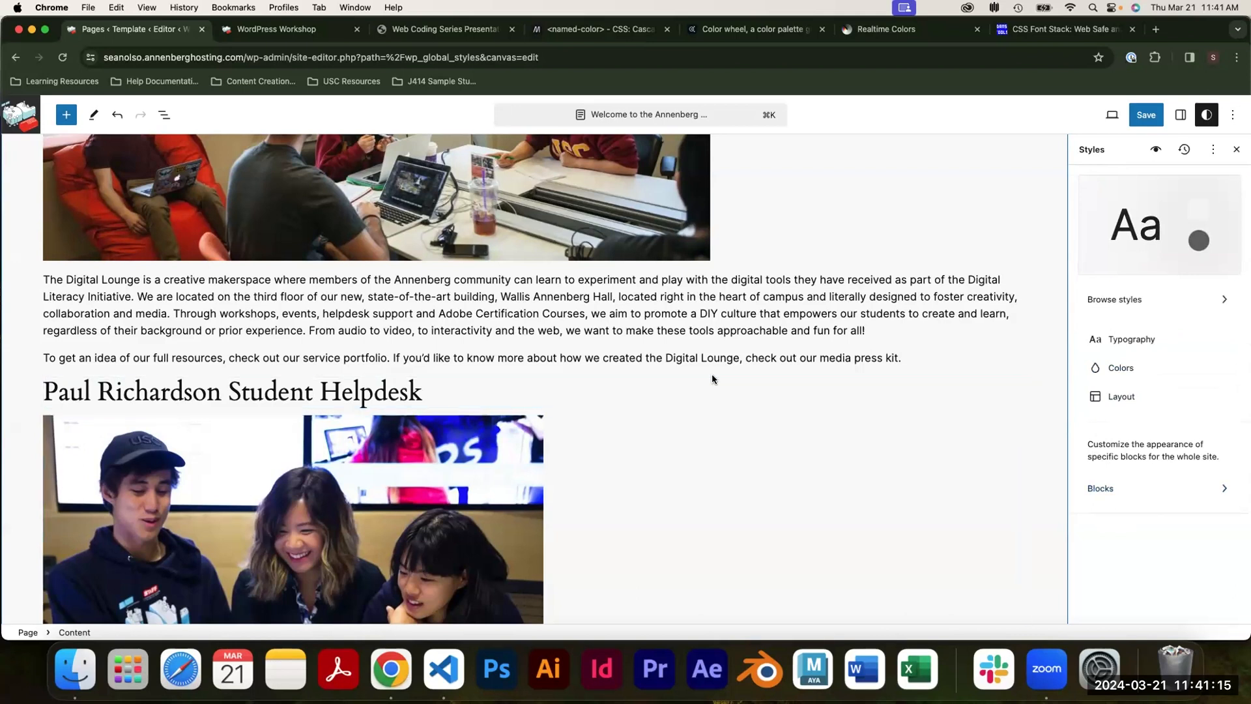
scroll(712, 373, "up", 5)
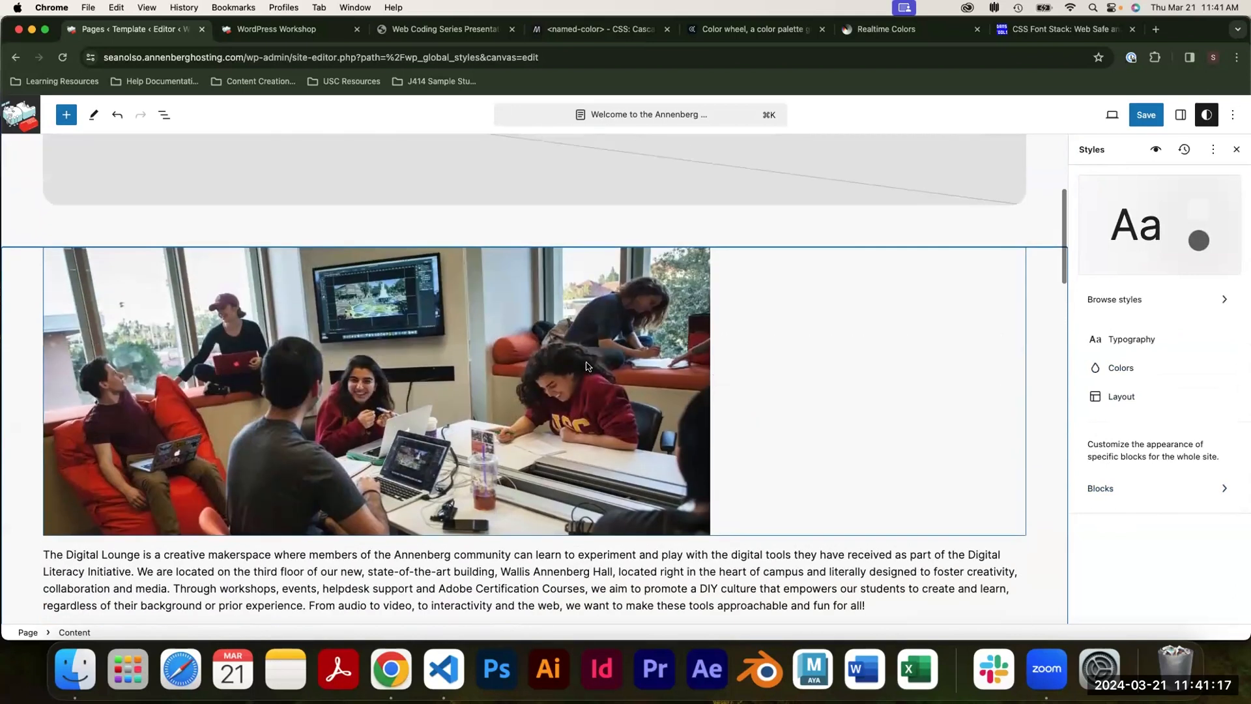
Look through the list of styleable blocks and examine the Image block's settings and its Rounded variation.
left_click(1106, 491)
scroll(1118, 370, "down", 10)
scroll(1121, 369, "down", 5)
scroll(1121, 370, "up", 20)
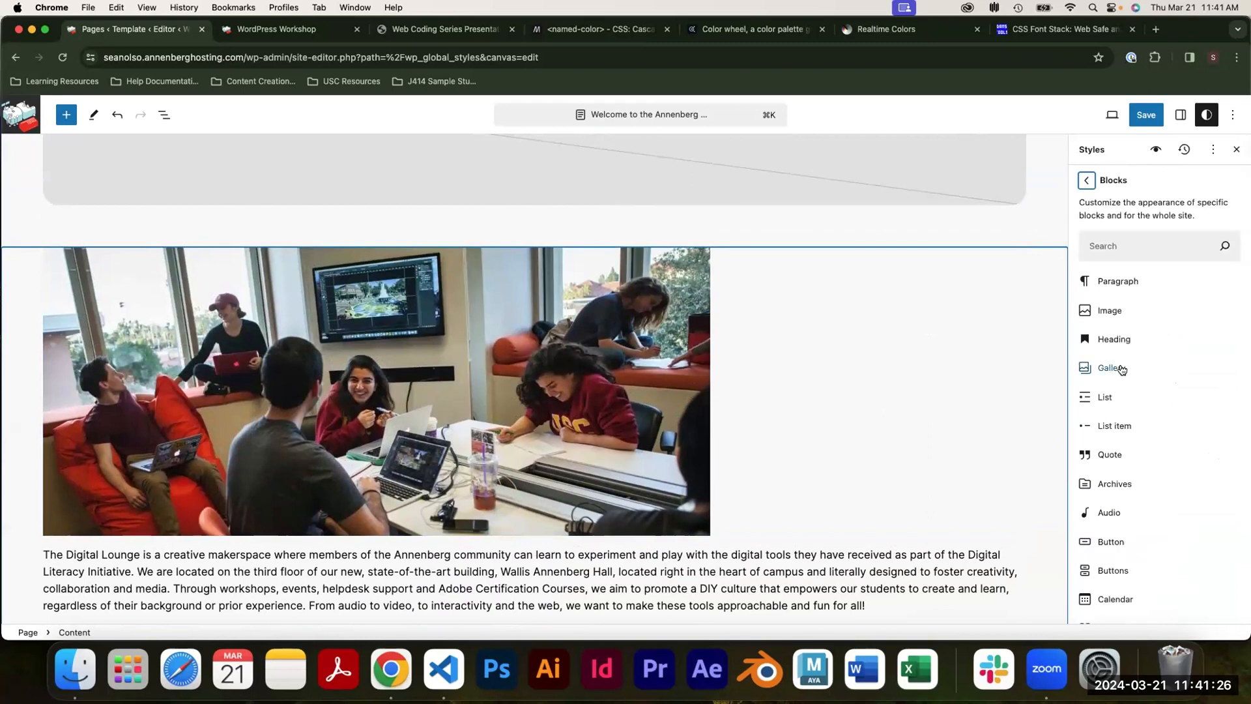
left_click(1106, 311)
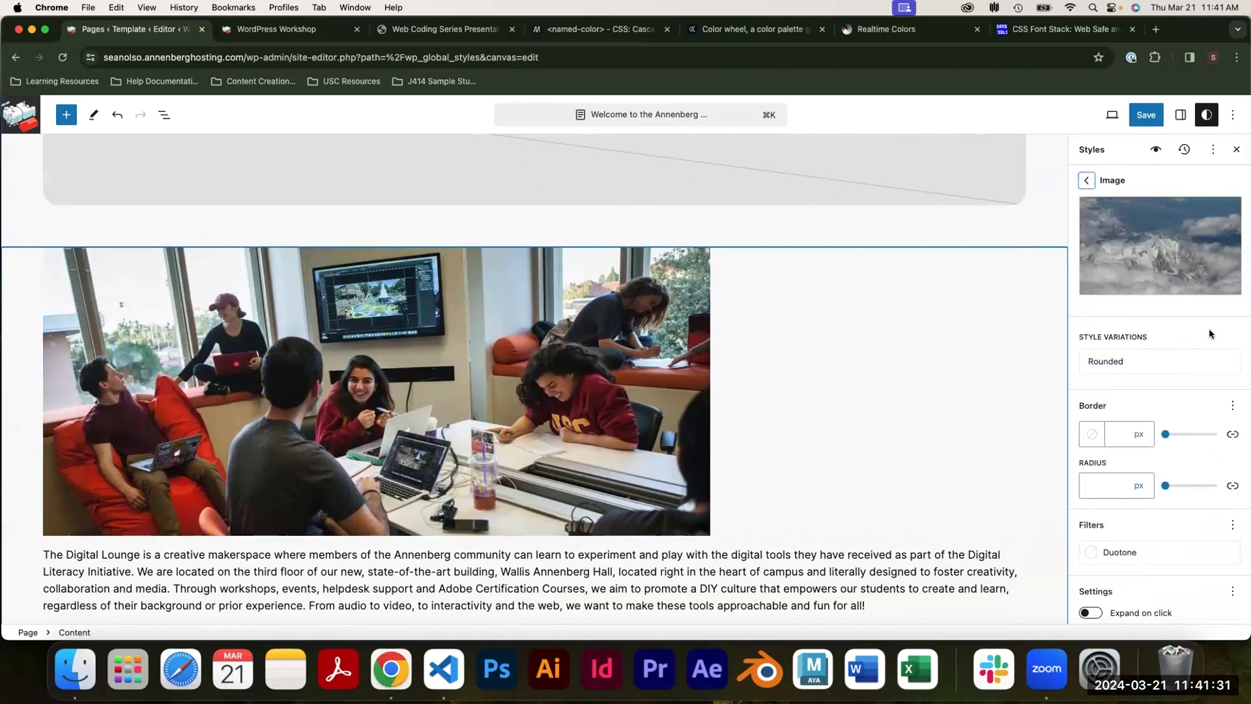
left_click(1133, 361)
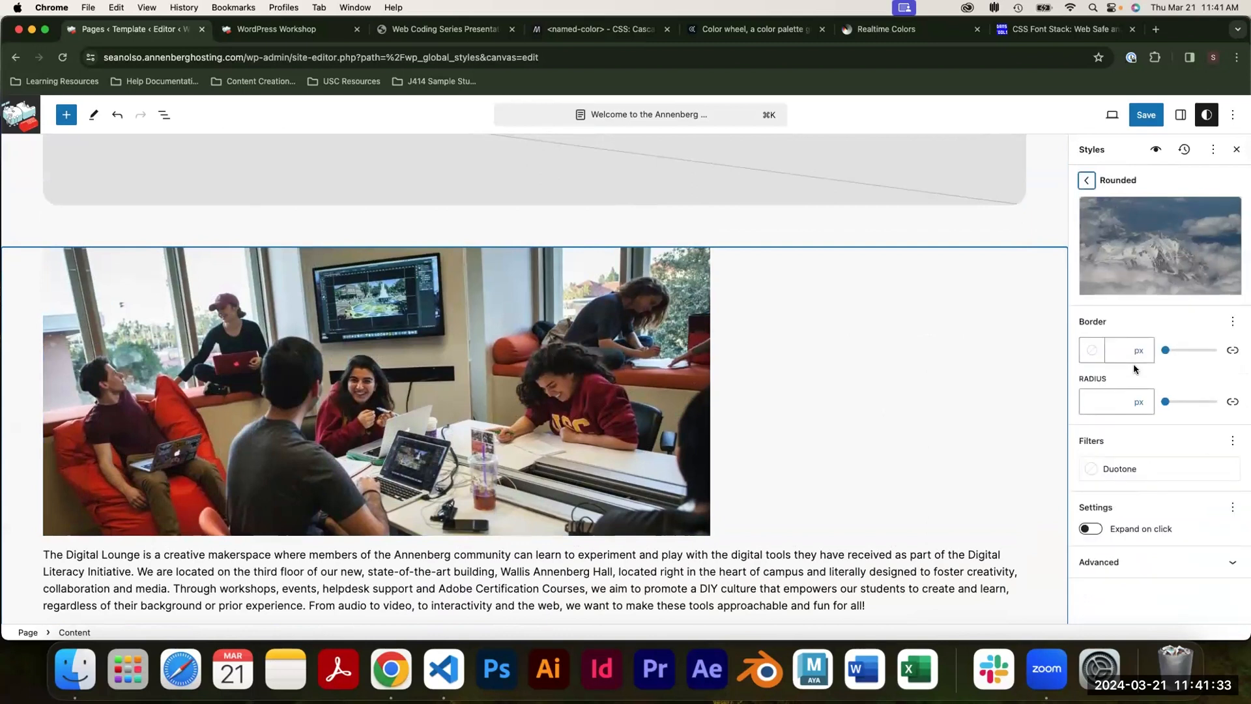
left_click(1084, 182)
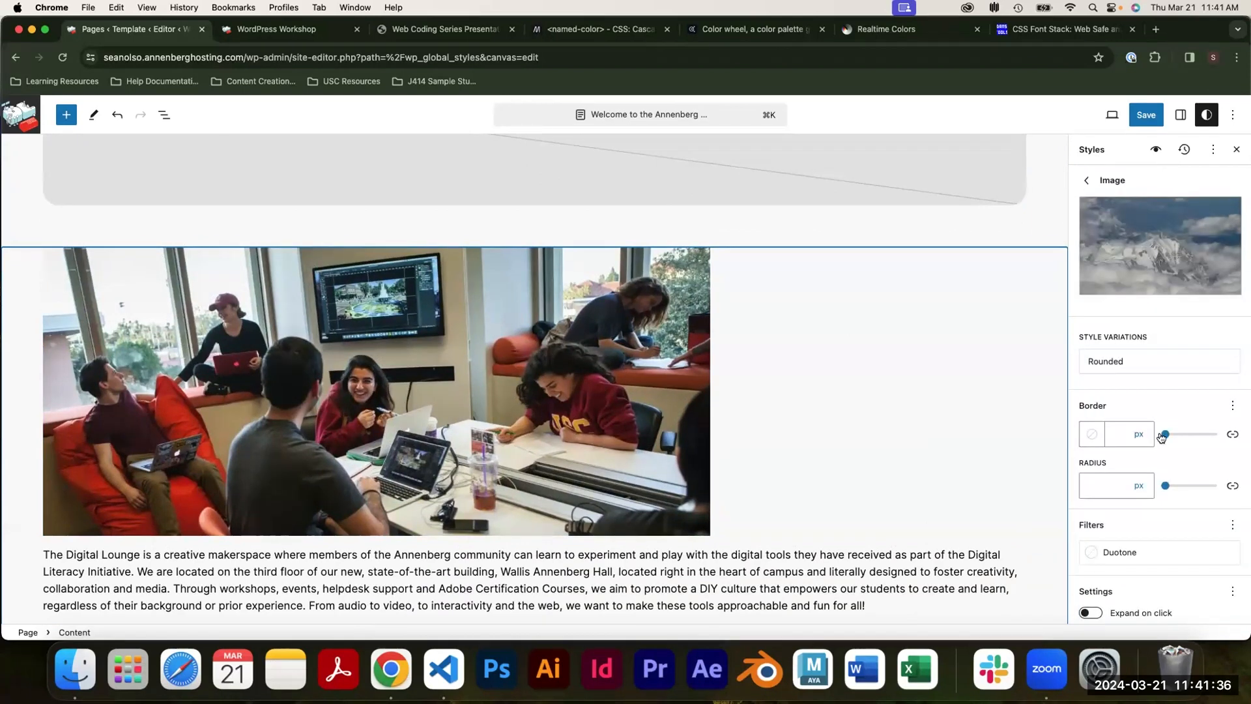
Try a 17 px border on all image blocks, and set their border and corner radius to 0 px.
left_click(1164, 434)
left_click_drag(1164, 437, 1174, 435)
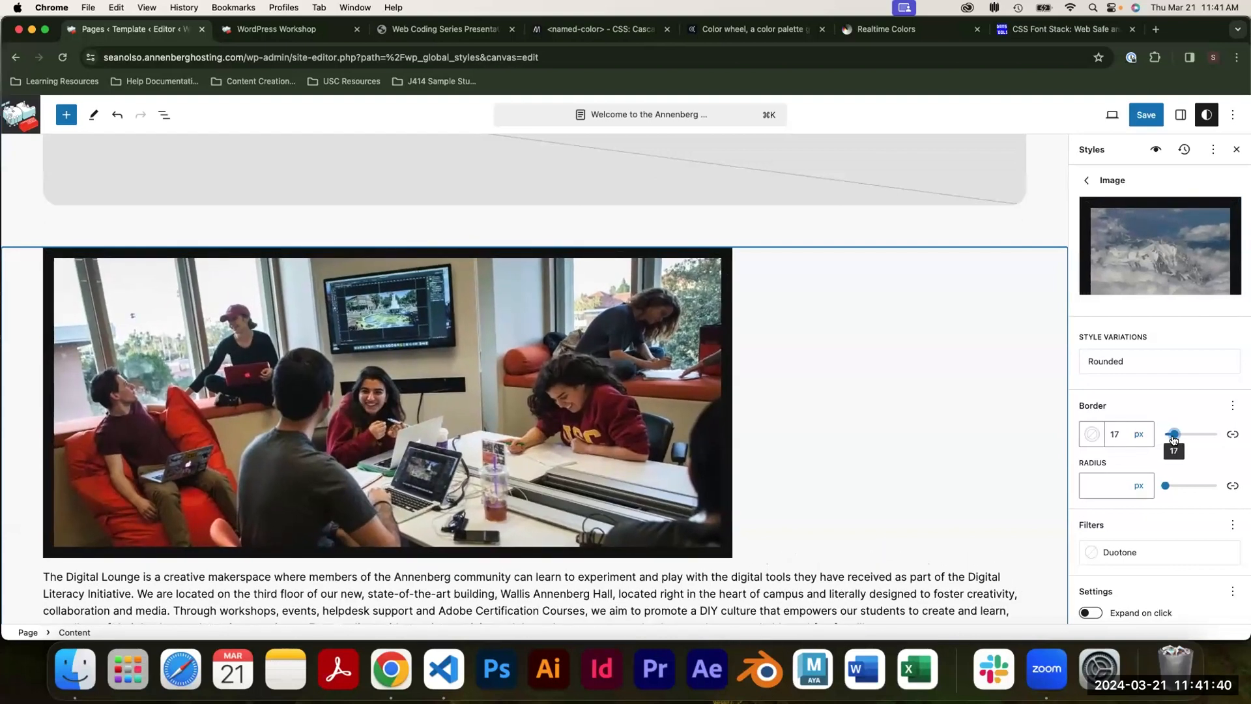
scroll(690, 382, "down", 15)
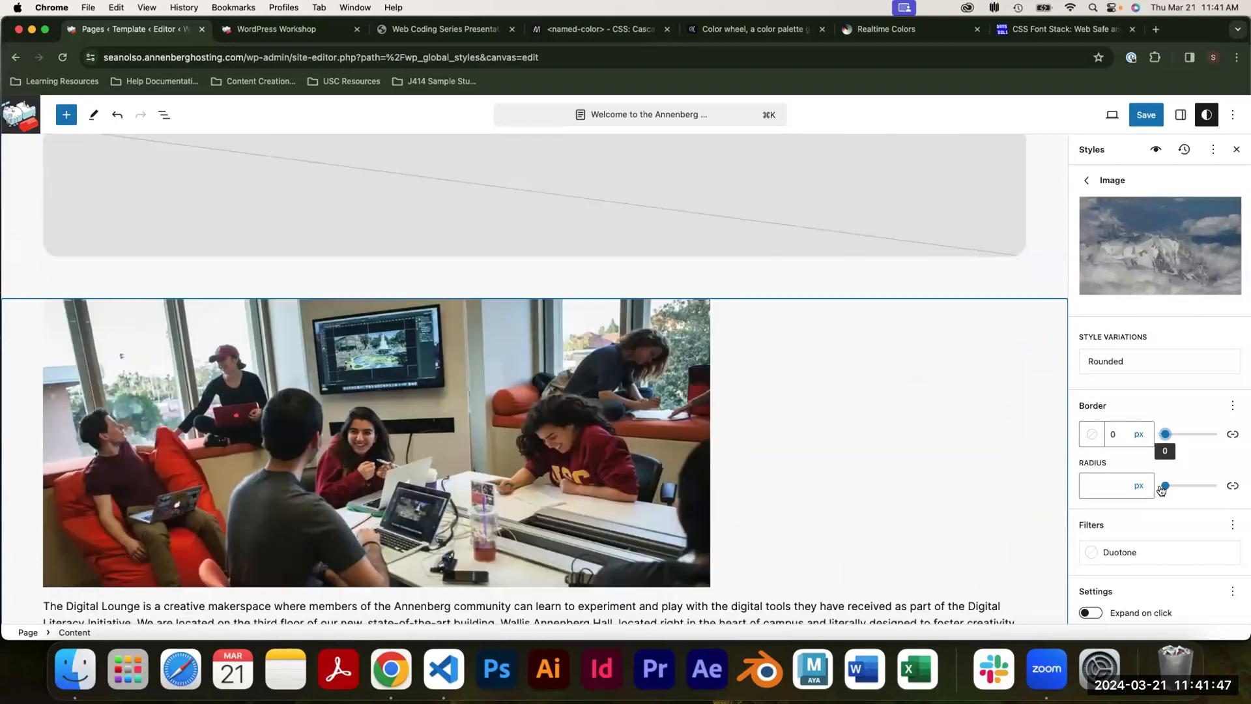
mouse_move(1164, 488)
left_mouse_down()
mouse_move(1220, 490)
mouse_move(1148, 494)
left_mouse_up()
Try the black-and-red duotone filter on all images, clear it, and try the expand-on-click setting.
scroll(1119, 512, "down", 1)
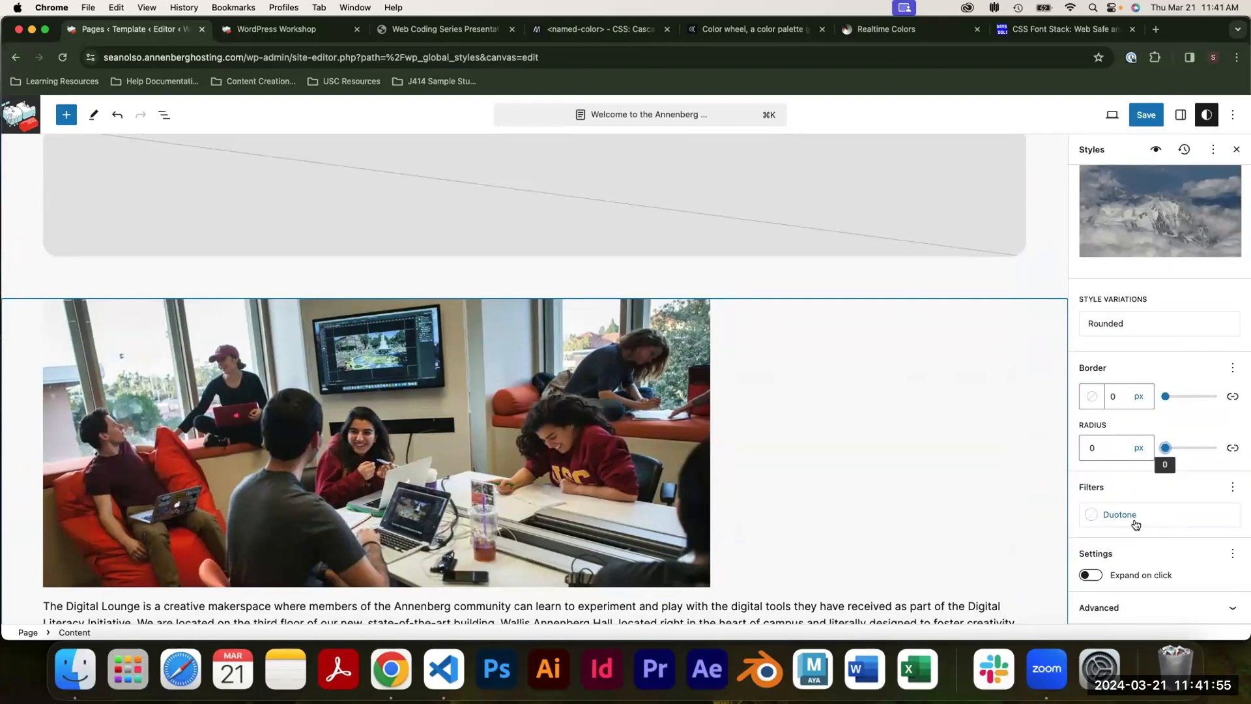
left_click(1131, 523)
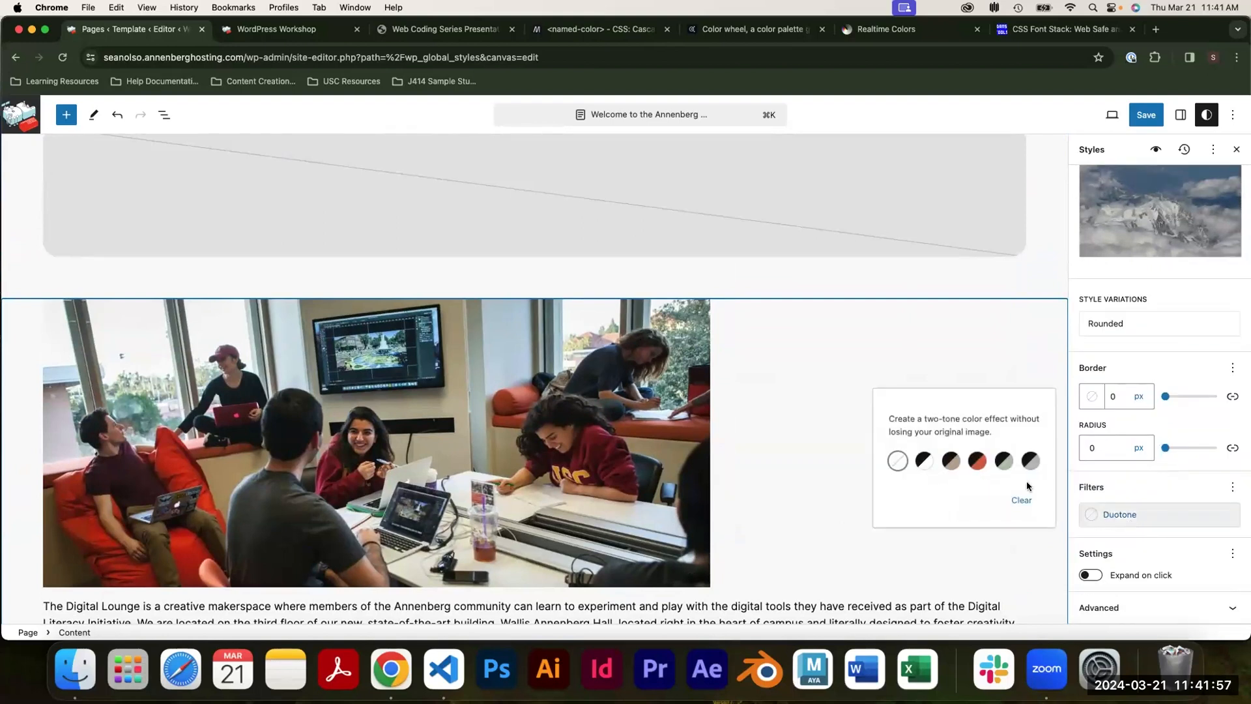
left_click(977, 461)
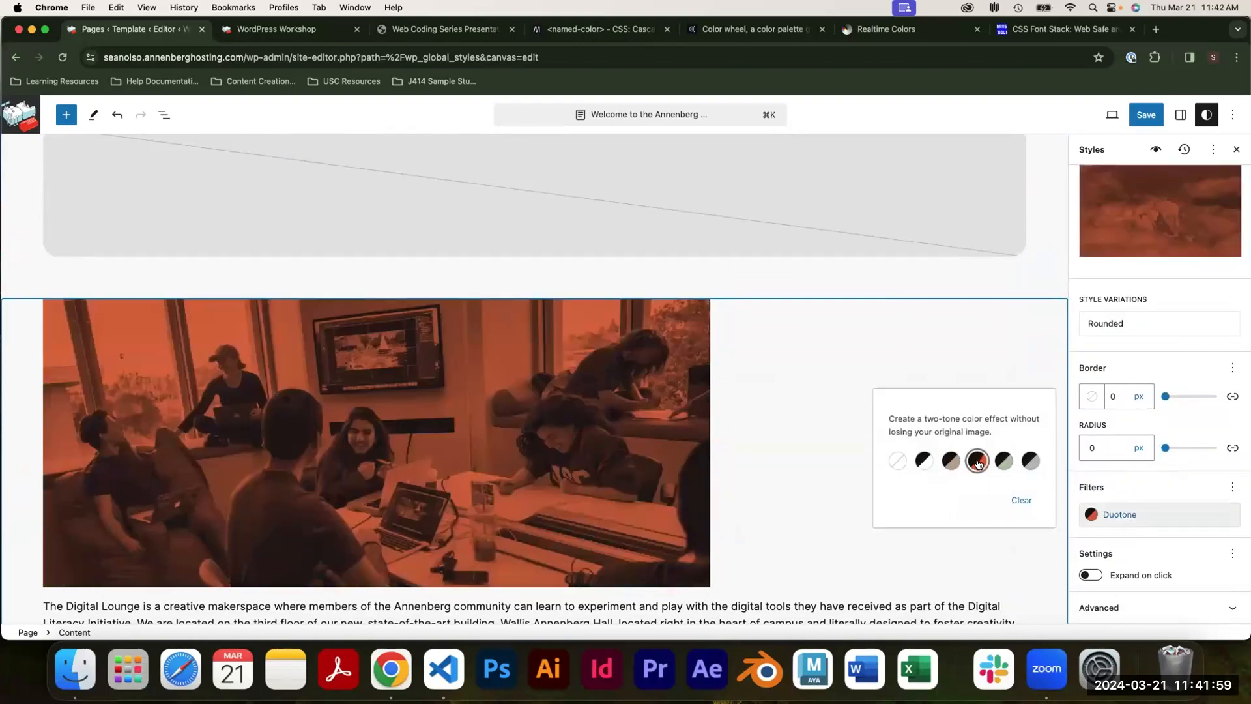
scroll(659, 440, "up", 3)
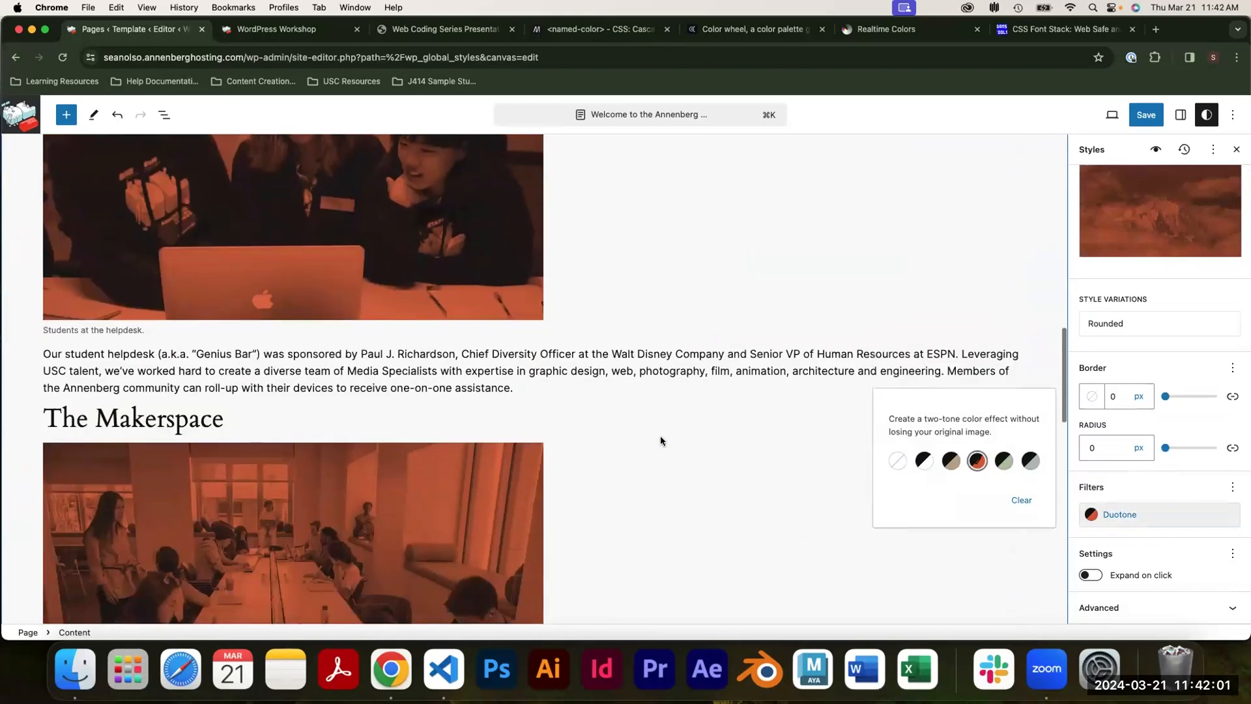
scroll(659, 441, "up", 1)
scroll(660, 441, "up", 10)
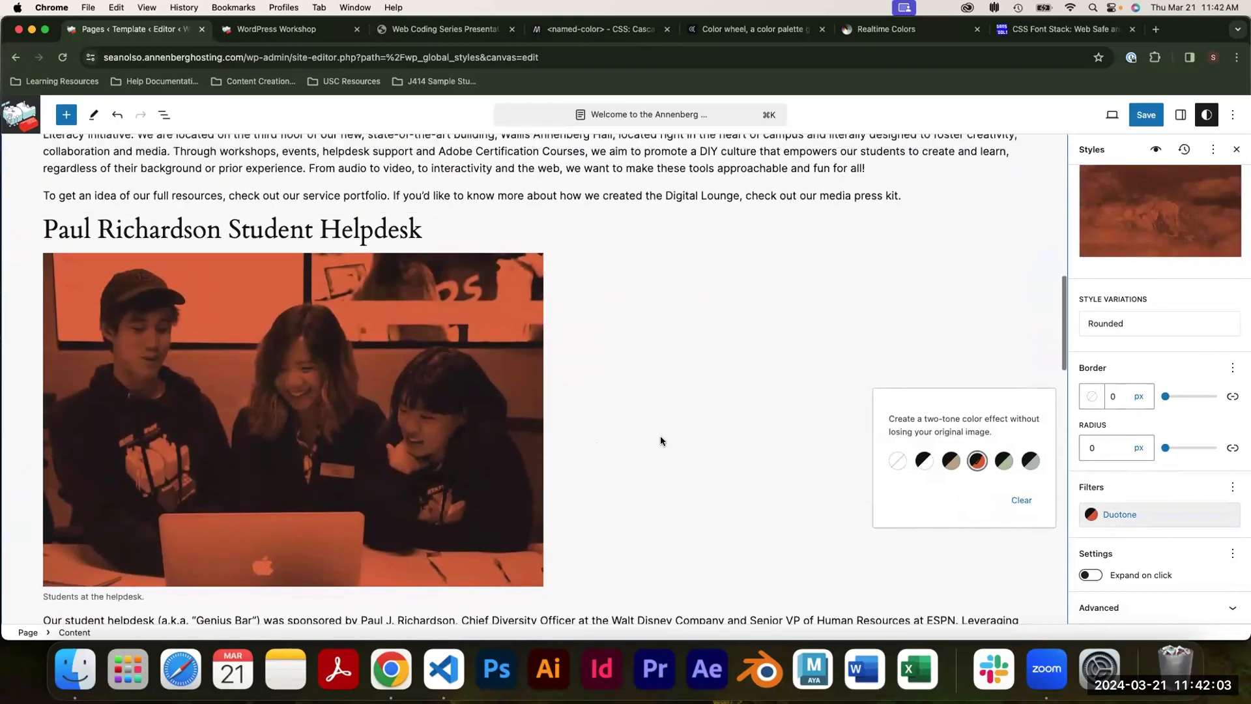
left_click(1021, 500)
left_click(1090, 574)
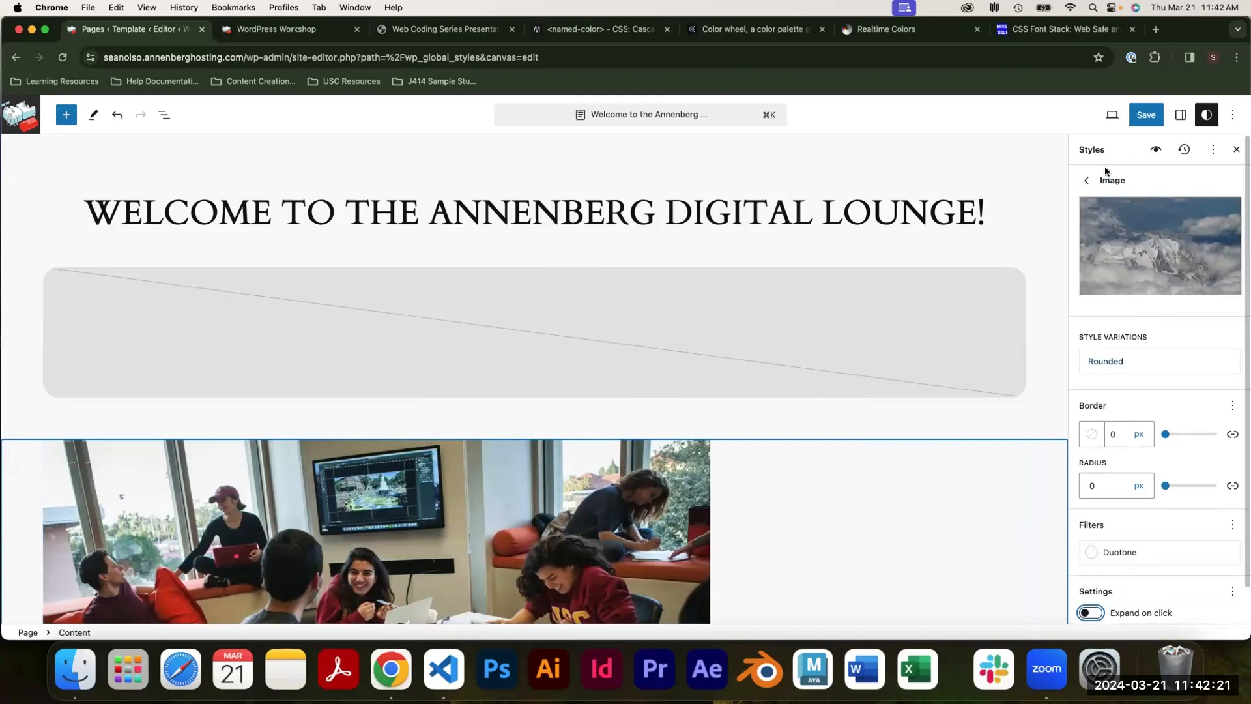
Examine the style settings of the Buttons and Paragraph blocks and compare them with the paragraphs on the page.
left_click(1087, 181)
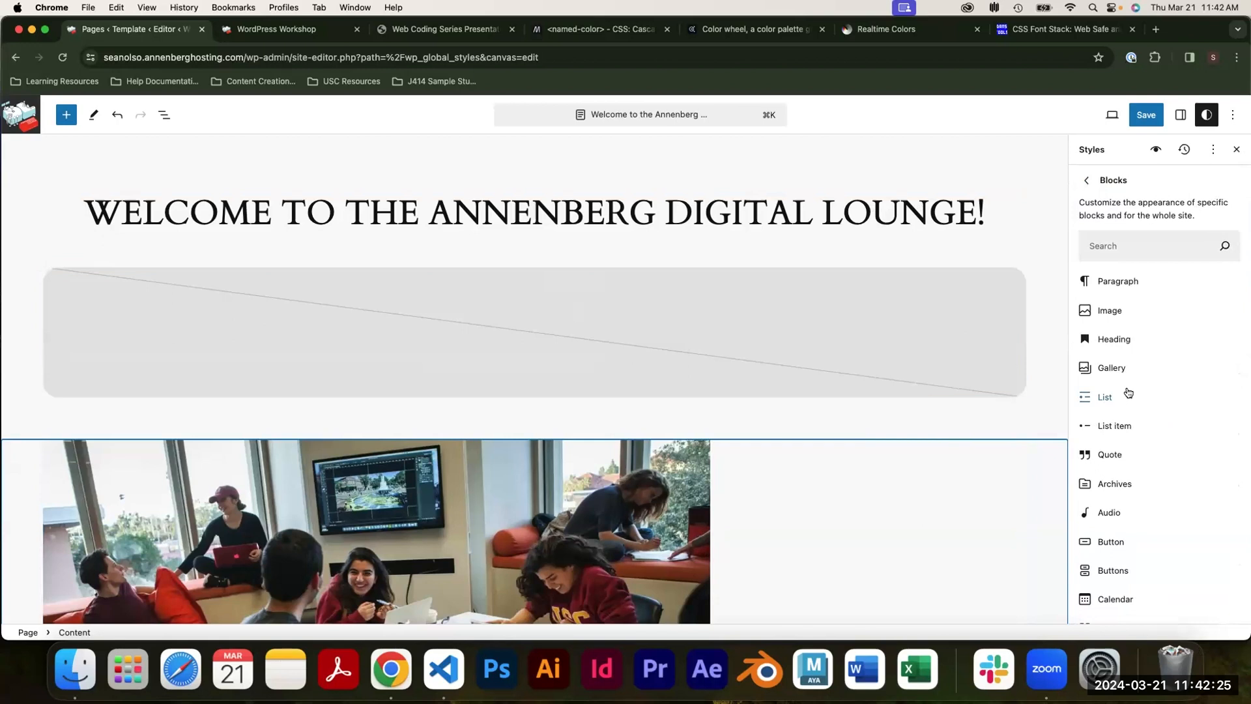
scroll(1125, 391, "down", 5)
left_click(1116, 289)
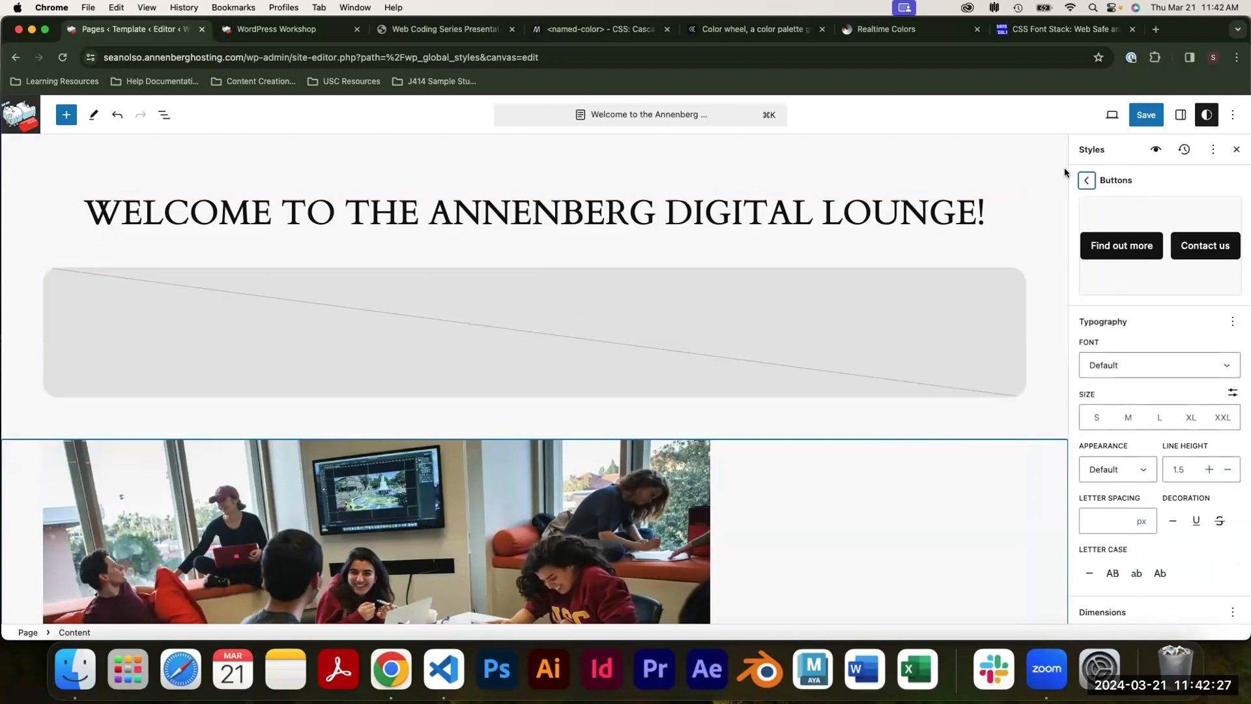
left_click(1087, 176)
left_click(1101, 281)
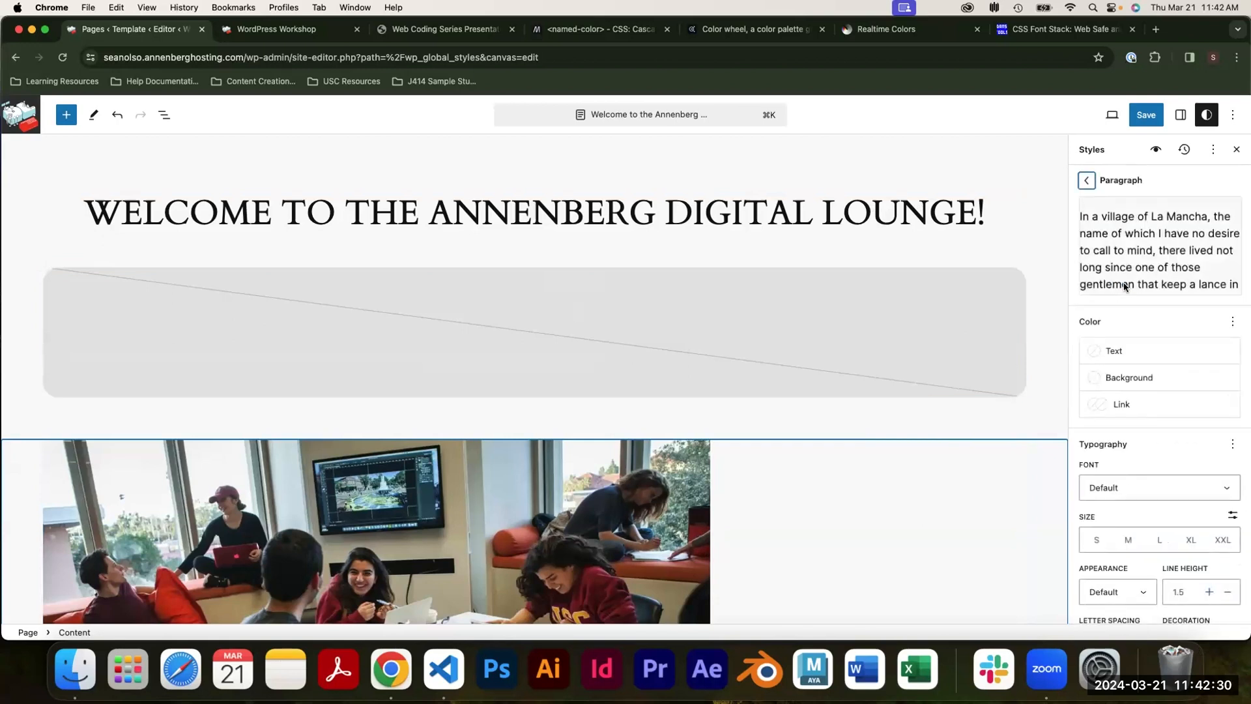
scroll(858, 332, "down", 6)
scroll(861, 338, "up", 7)
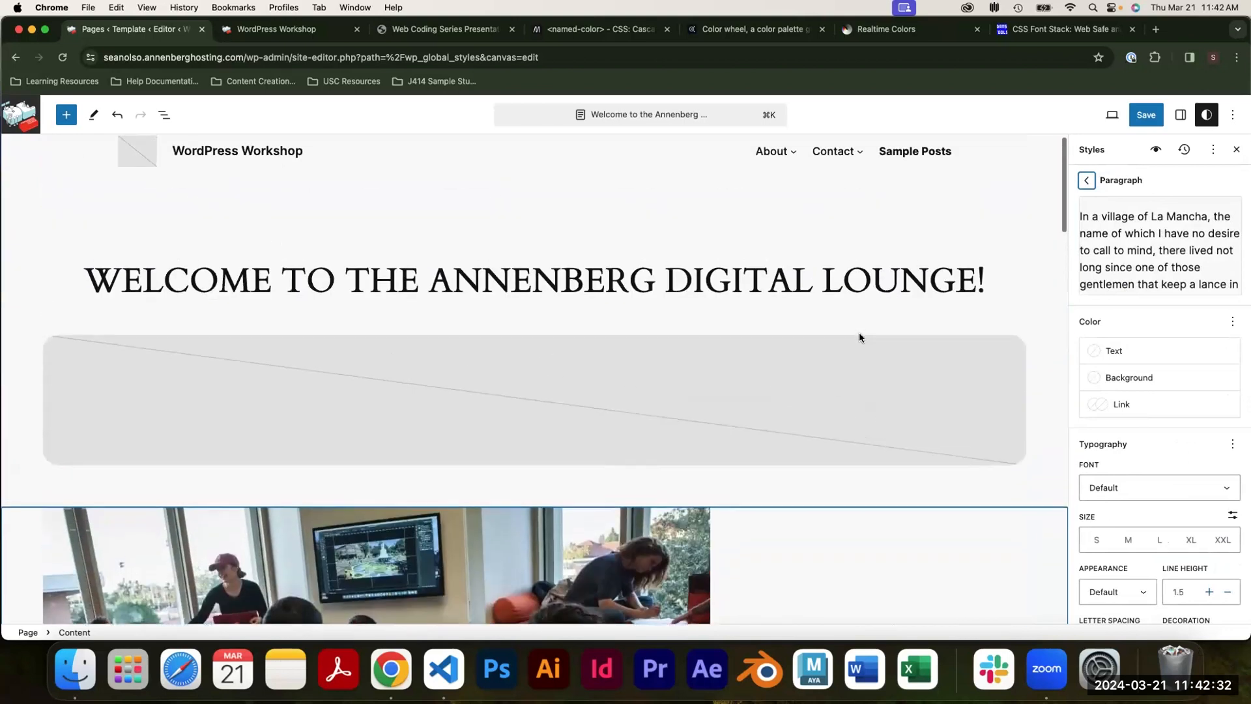
scroll(862, 338, "down", 6)
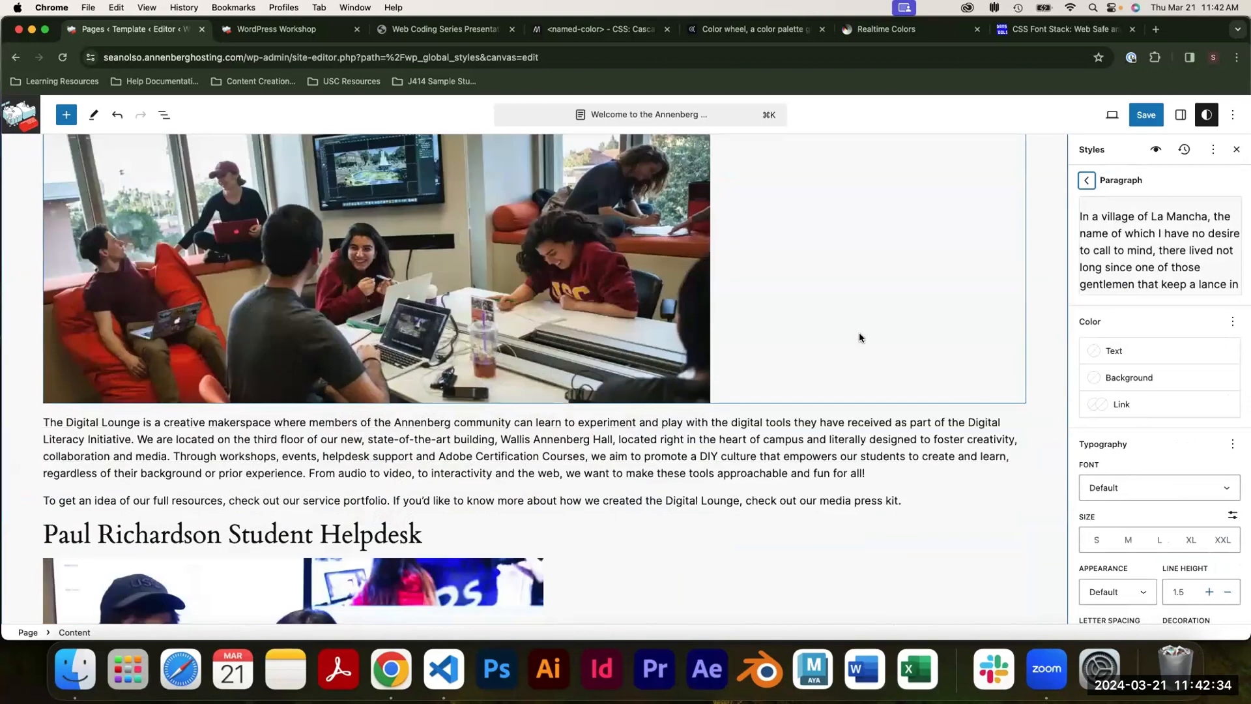
scroll(839, 257, "up", 6)
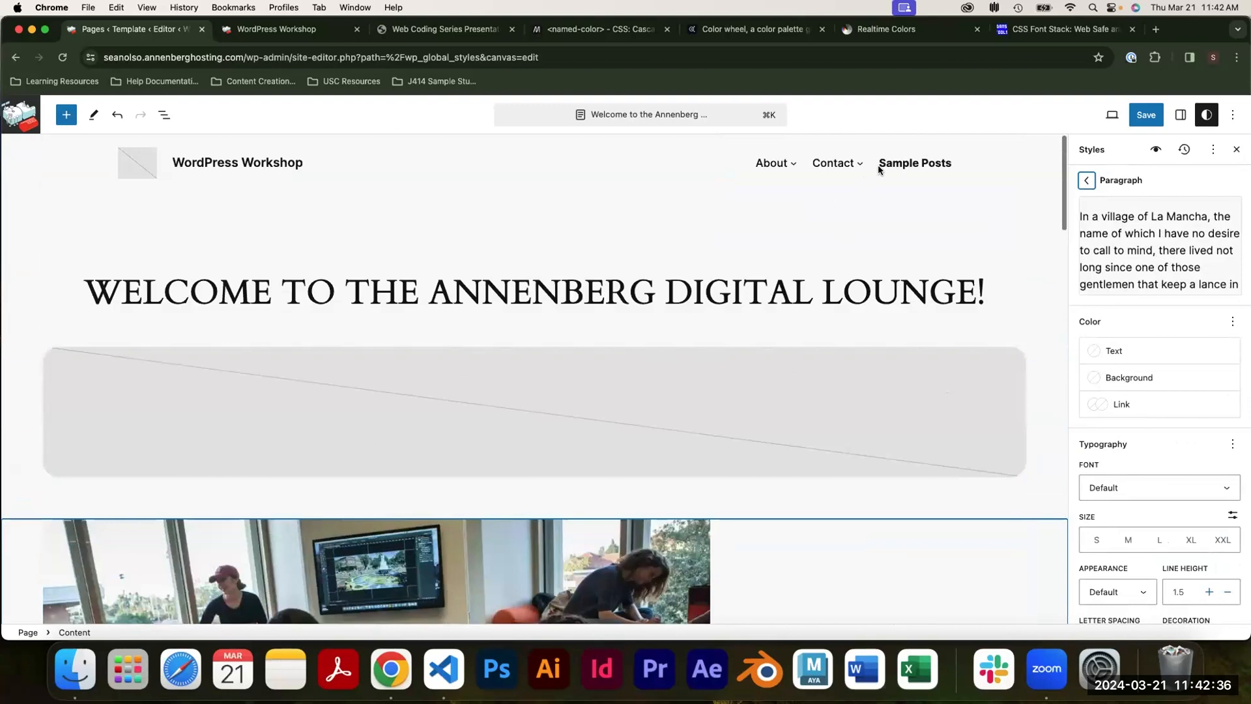
Set the global Paragraph block text color to the theme color Accent / Four.
scroll(789, 167, "down", 10)
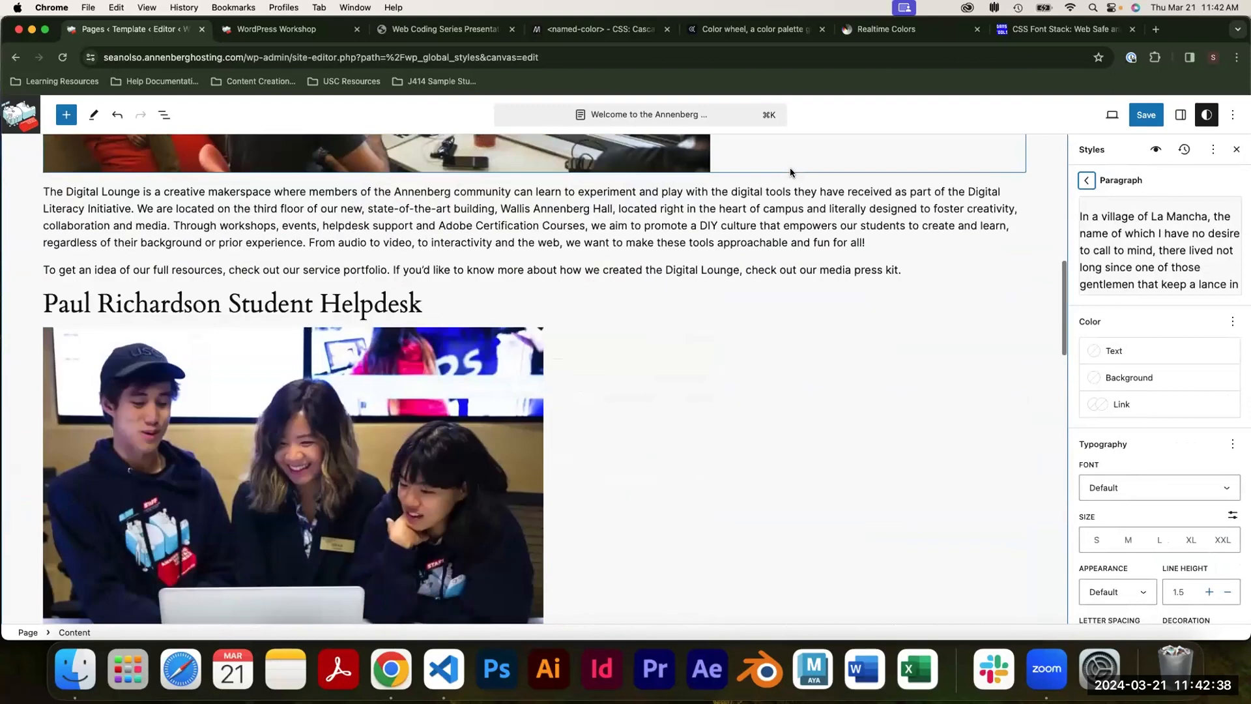
scroll(790, 167, "up", 6)
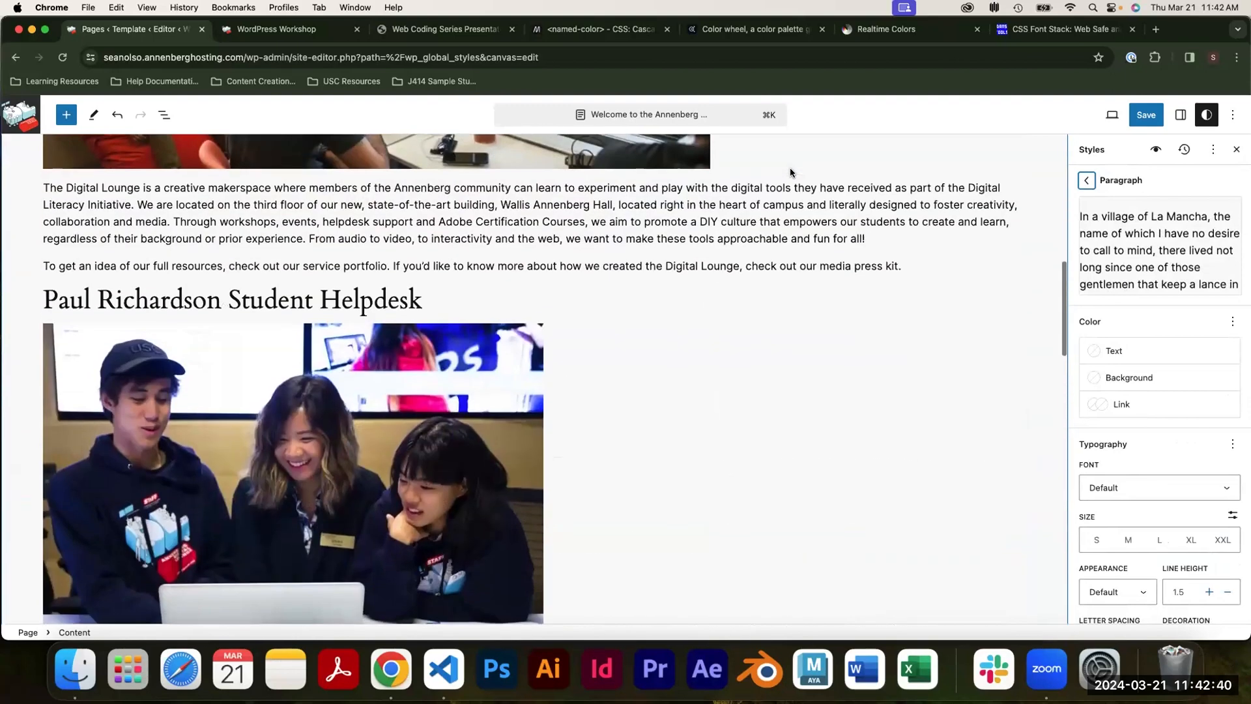
left_click(1122, 348)
left_click(957, 494)
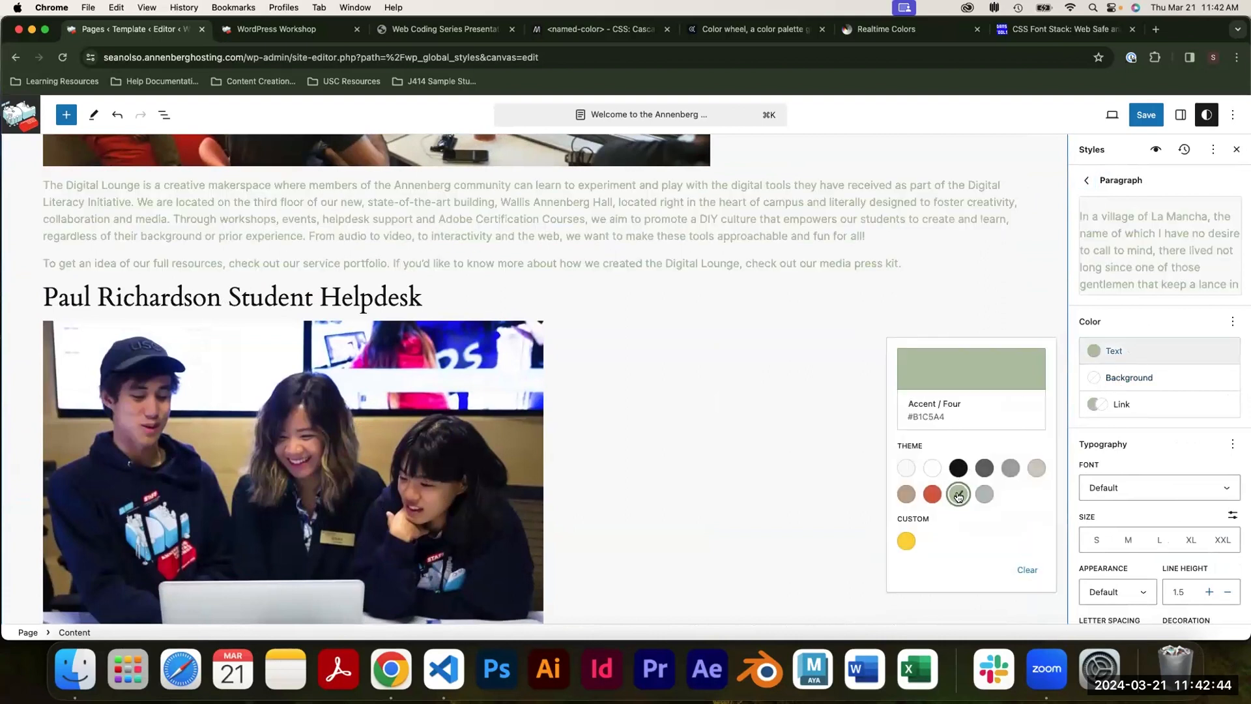
scroll(778, 340, "up", 5)
scroll(778, 339, "down", 5)
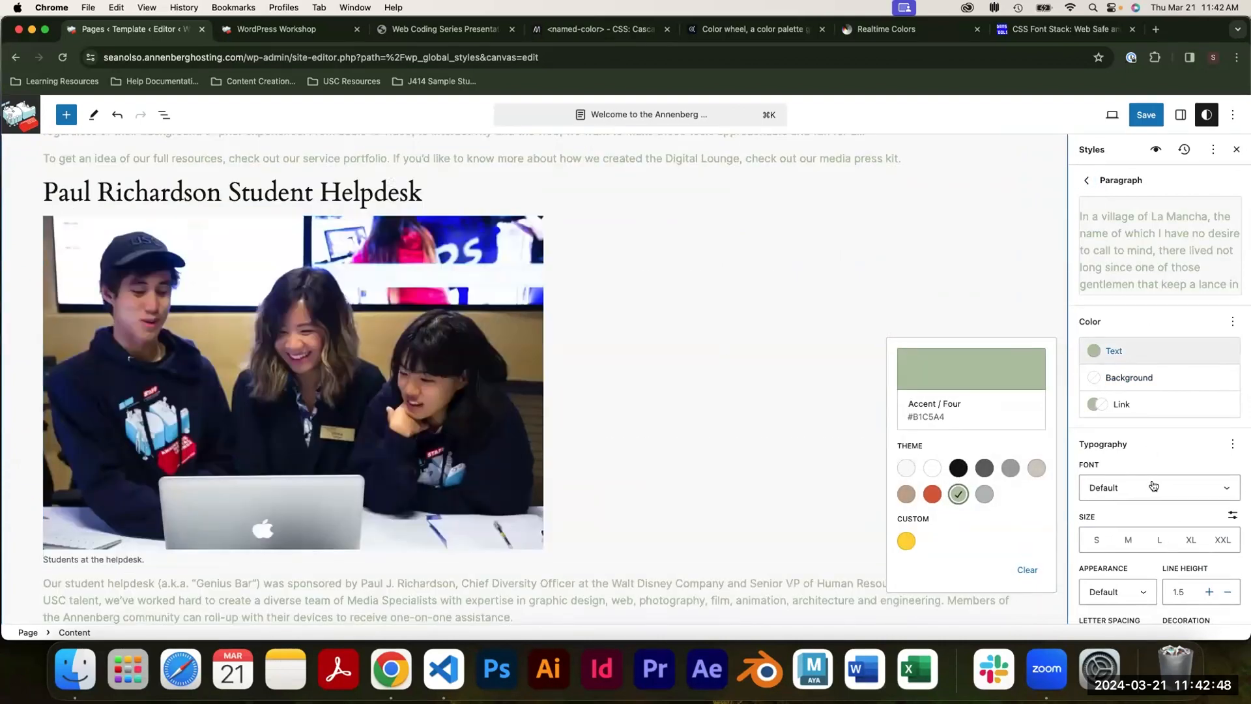
Set the global Paragraph block font to Cardo.
left_click(1150, 487)
left_click(1131, 515)
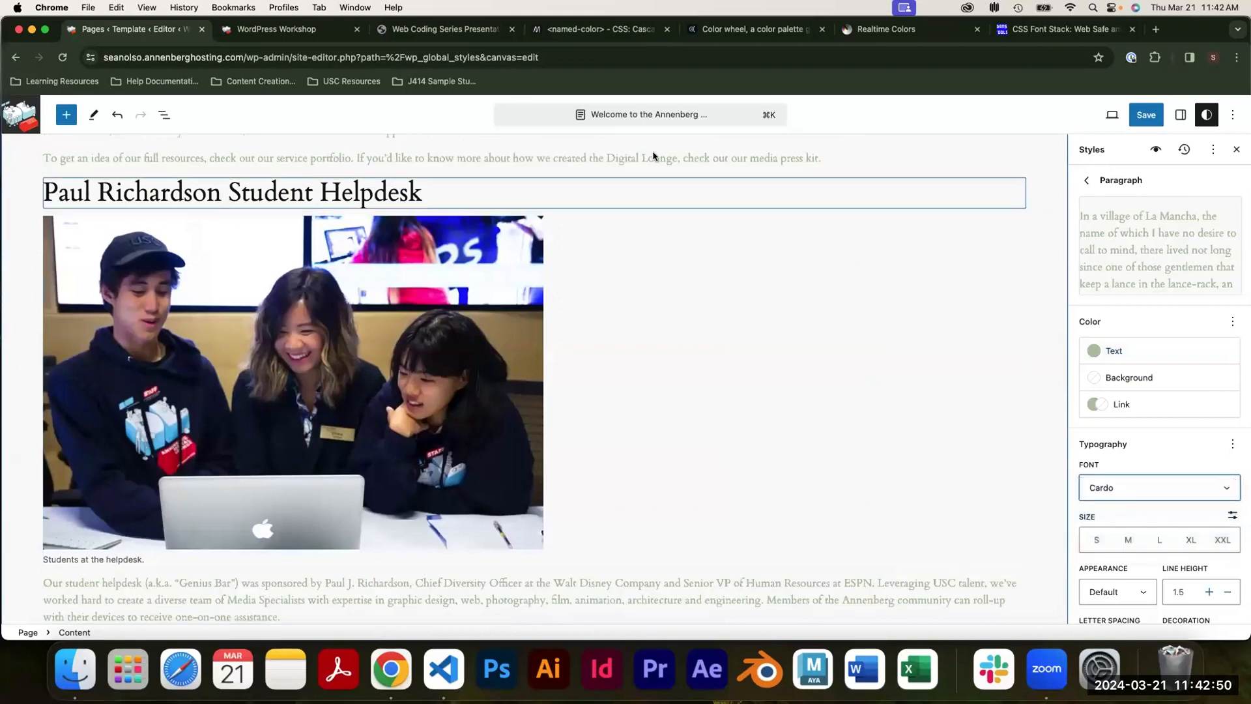
scroll(714, 160, "up", 5)
scroll(949, 393, "down", 10)
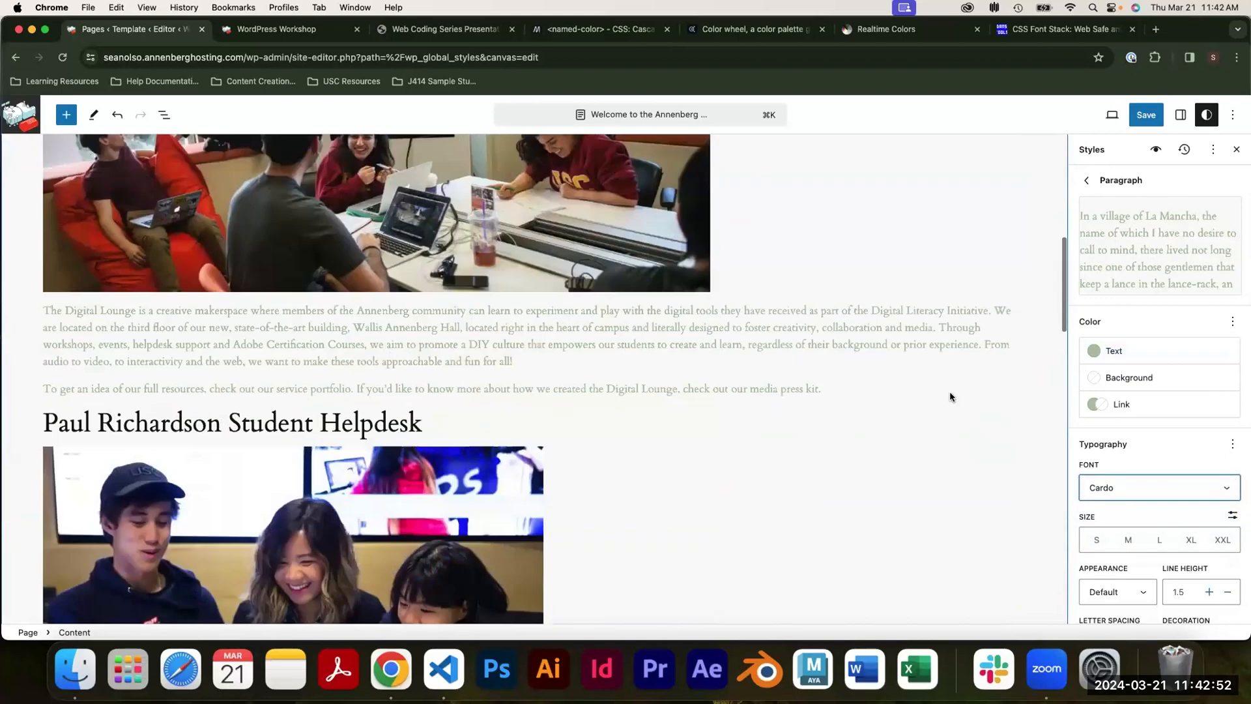
Close the block styles and exit the site editor to the dashboard, abandoning the unsaved changes.
left_click(1086, 180)
scroll(1108, 246, "down", 5)
scroll(1106, 254, "down", 5)
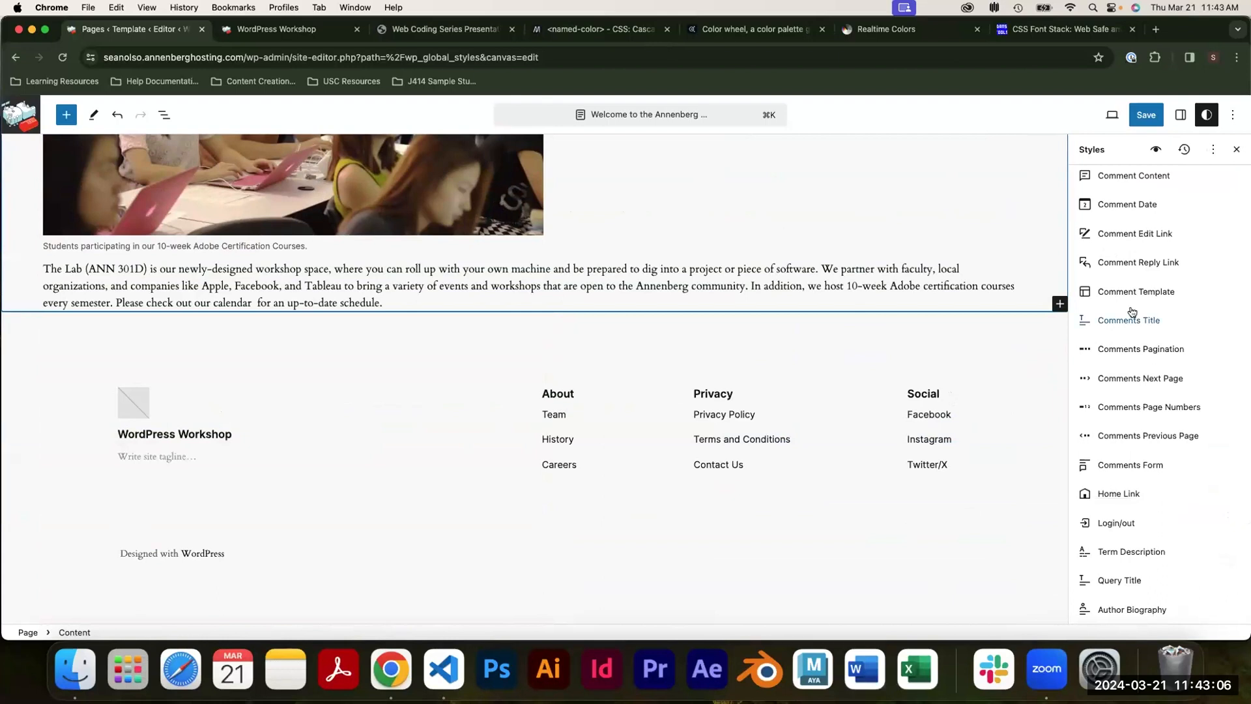
scroll(1132, 313, "up", 20)
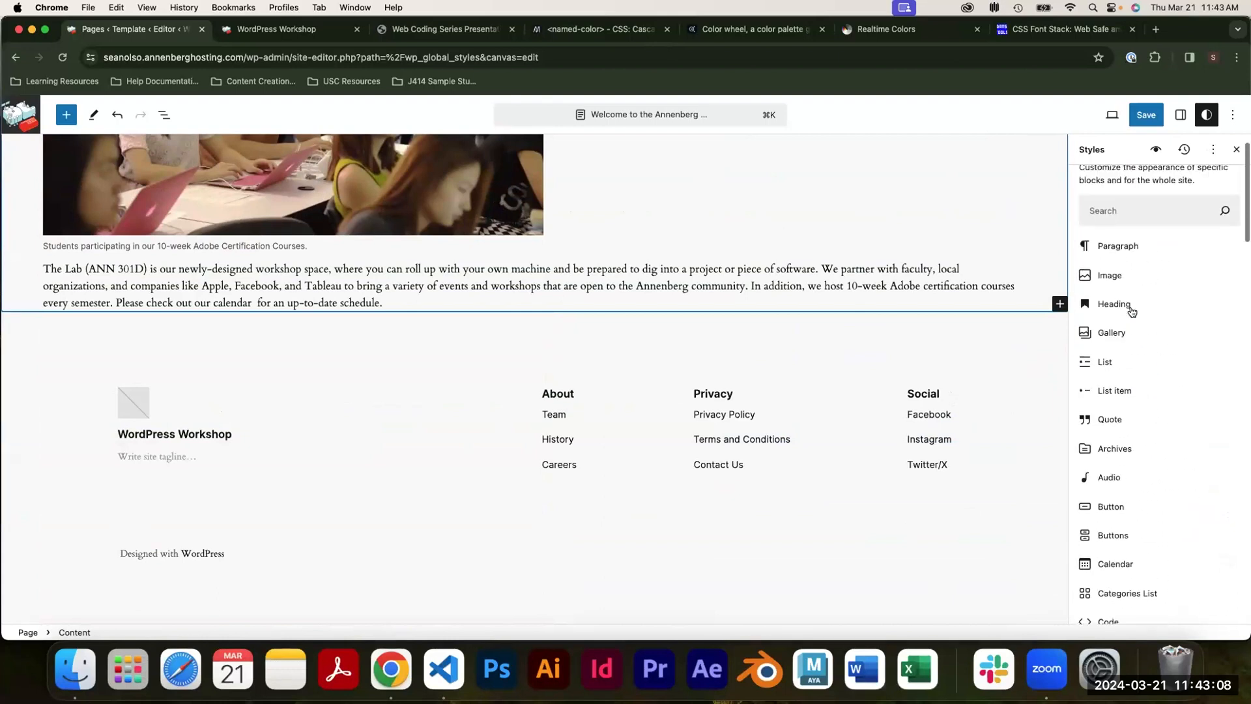
left_click(1086, 180)
left_click(1234, 152)
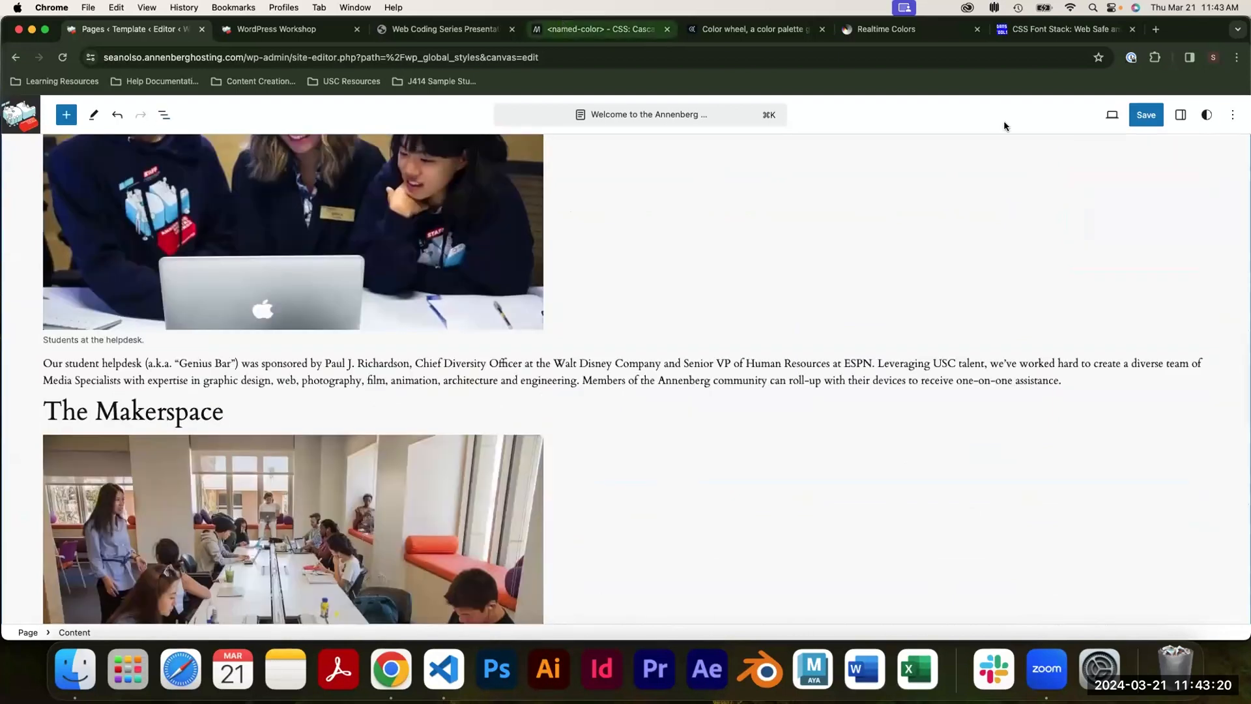
left_click(9, 127)
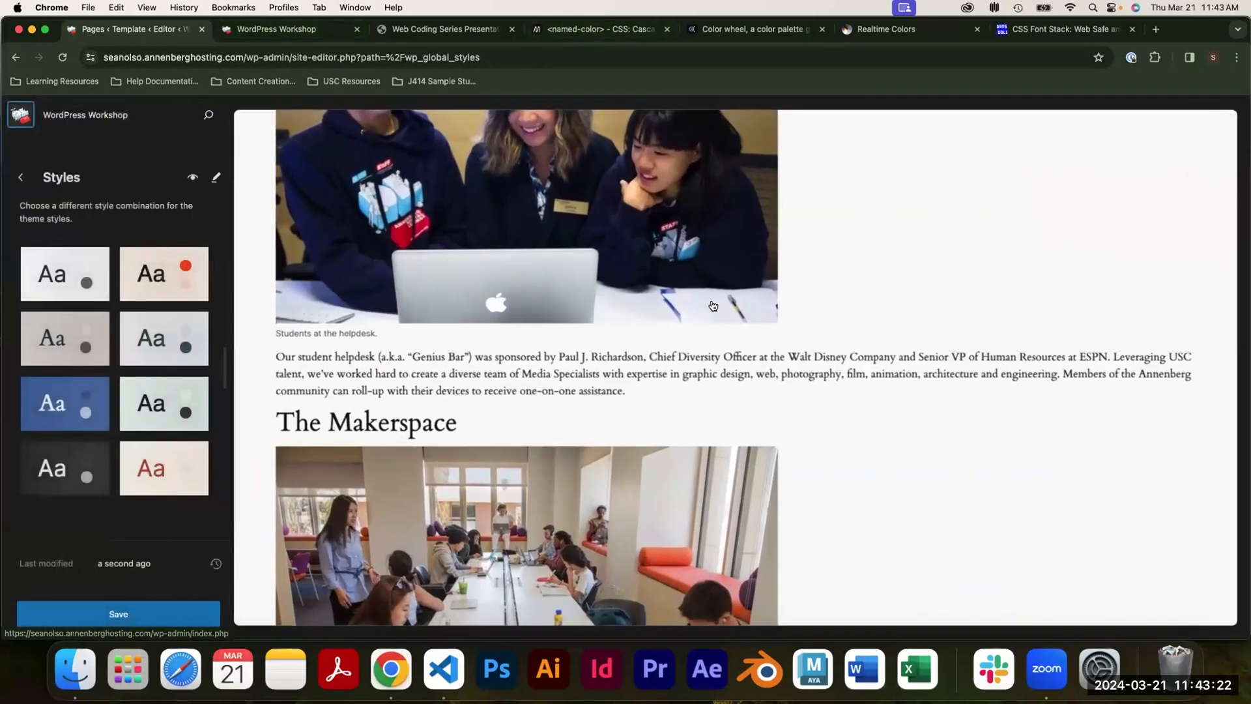
left_click(21, 178)
left_click(21, 178)
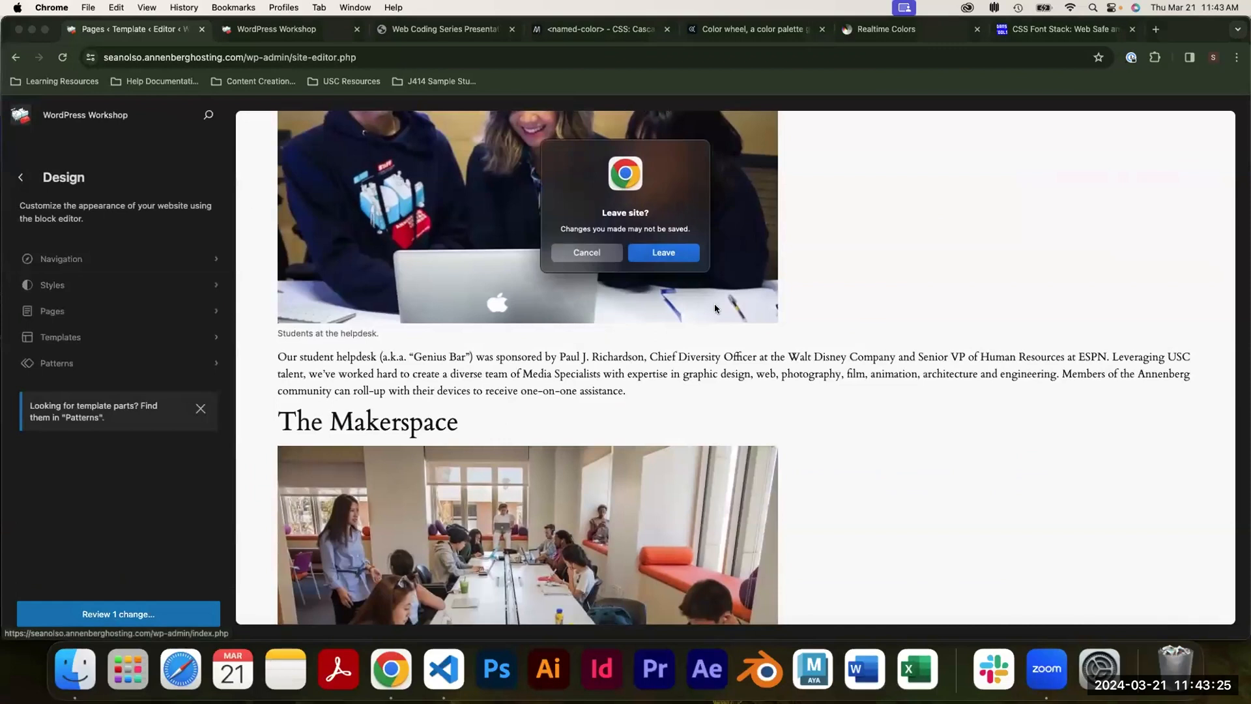
left_click(663, 254)
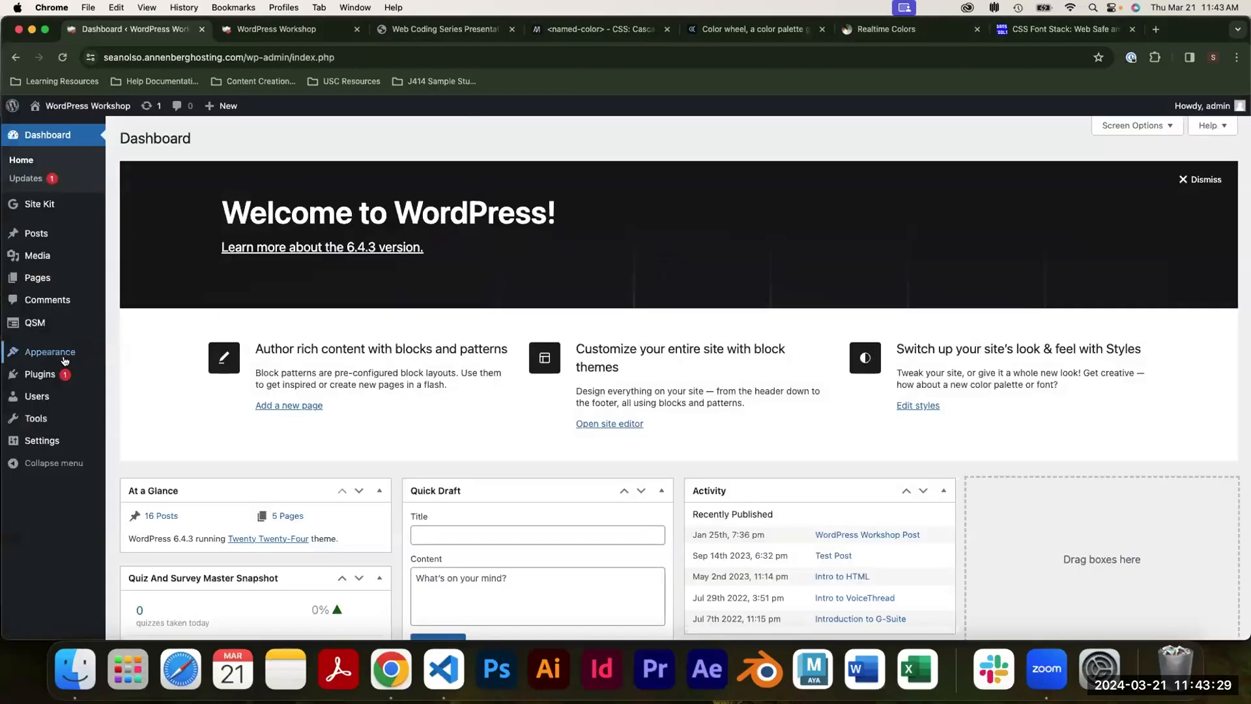
Activate the Twenty Seventeen theme and open its customization settings with the live preview.
mouse_move(64, 357)
left_click(124, 355)
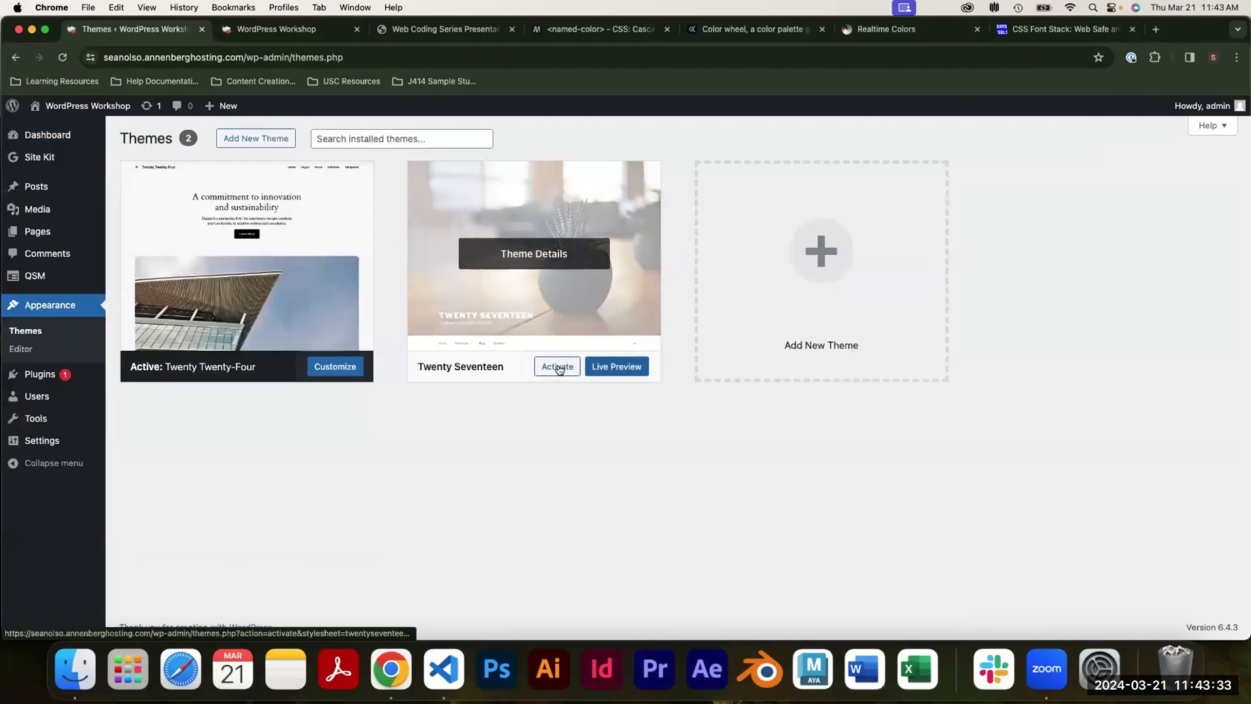
left_click(558, 369)
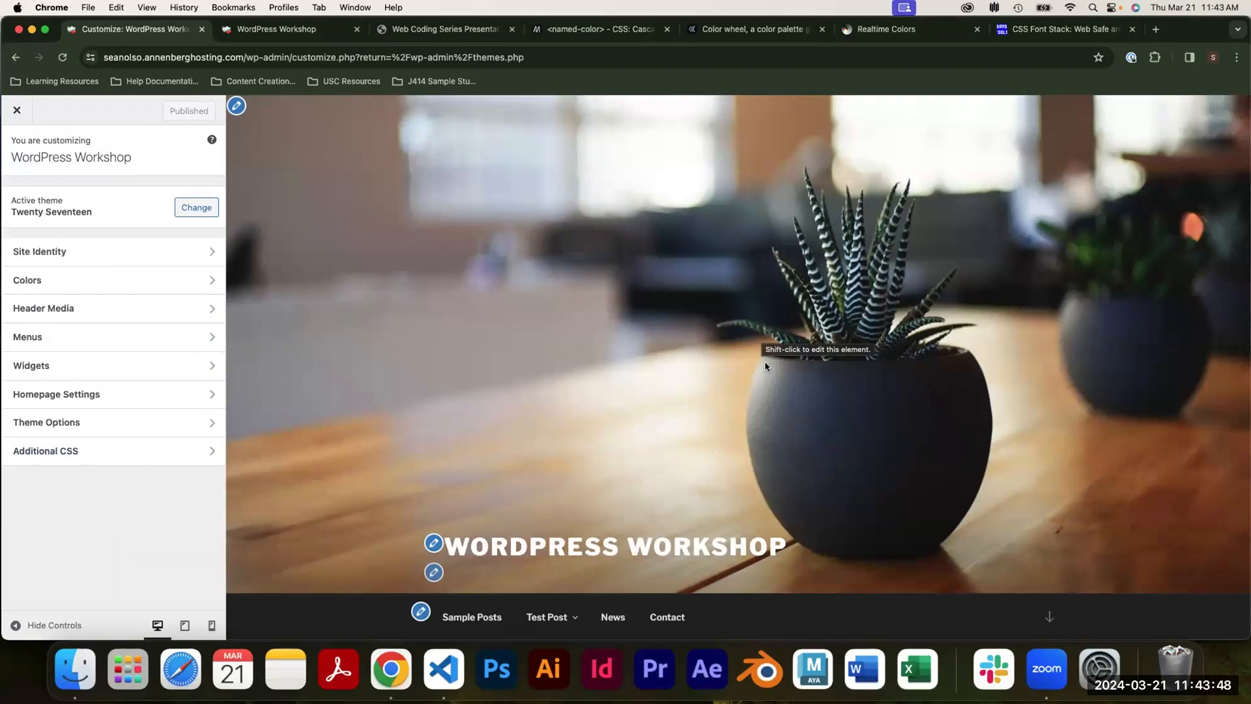
scroll(503, 260, "down", 15)
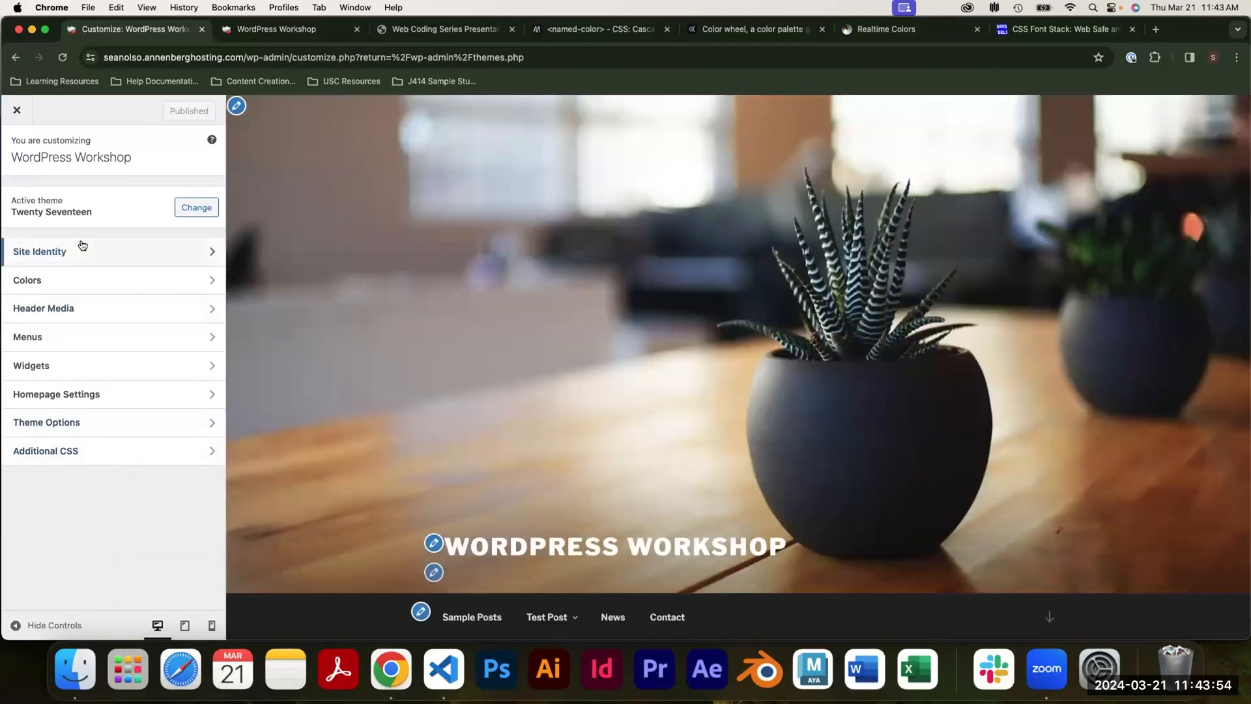
Change the site title to "Hello" and set the tagline to "Annenberg Digital Lounge" in the site identity settings.
left_click(45, 253)
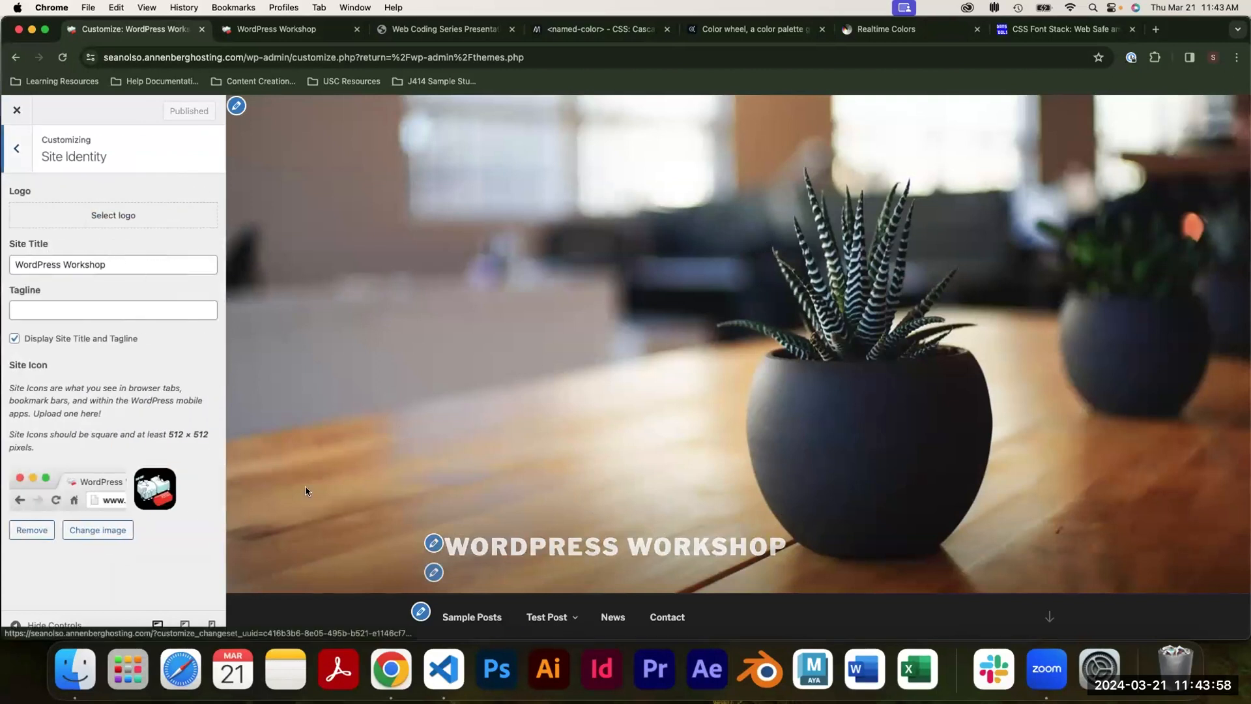
left_click_drag(126, 266, 5, 258)
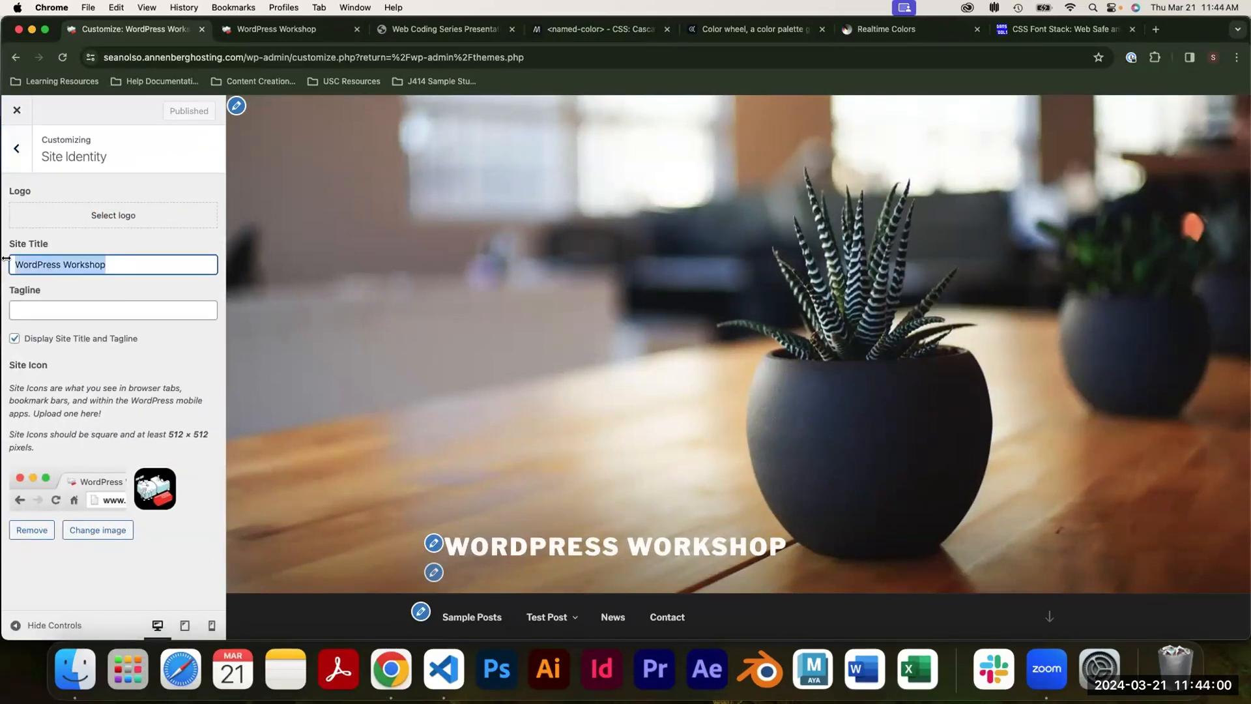
type("Hello")
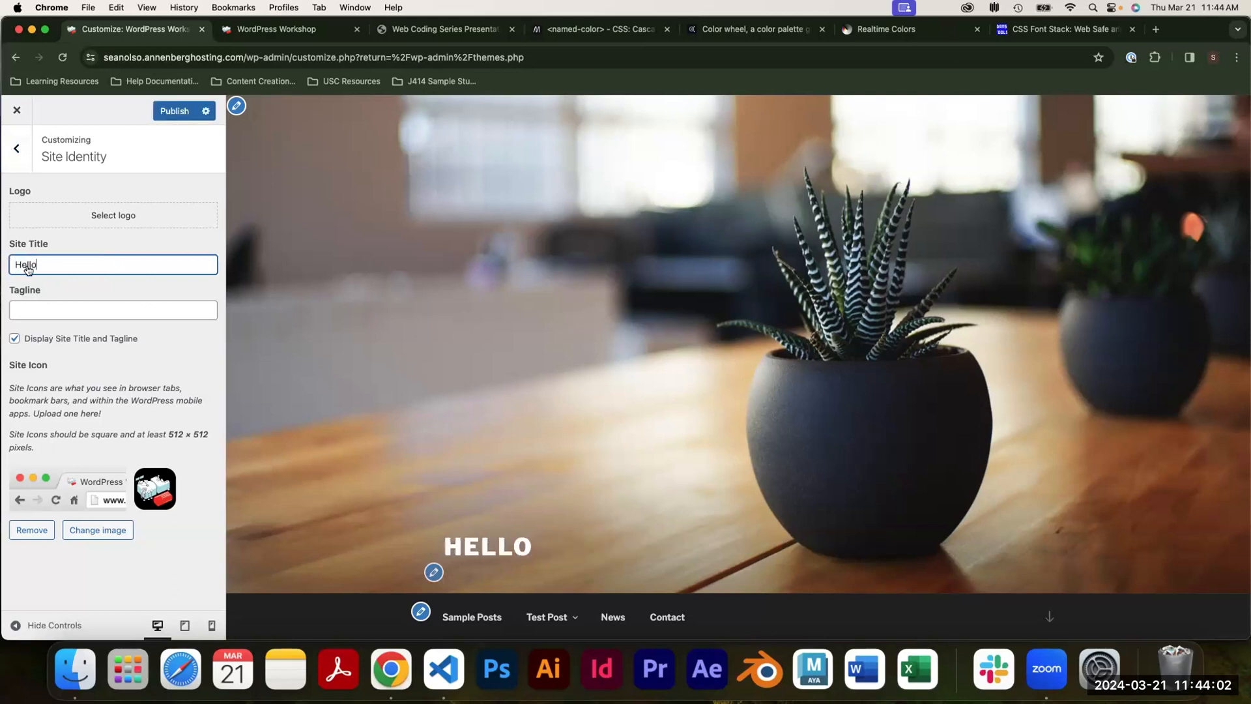
left_click(98, 302)
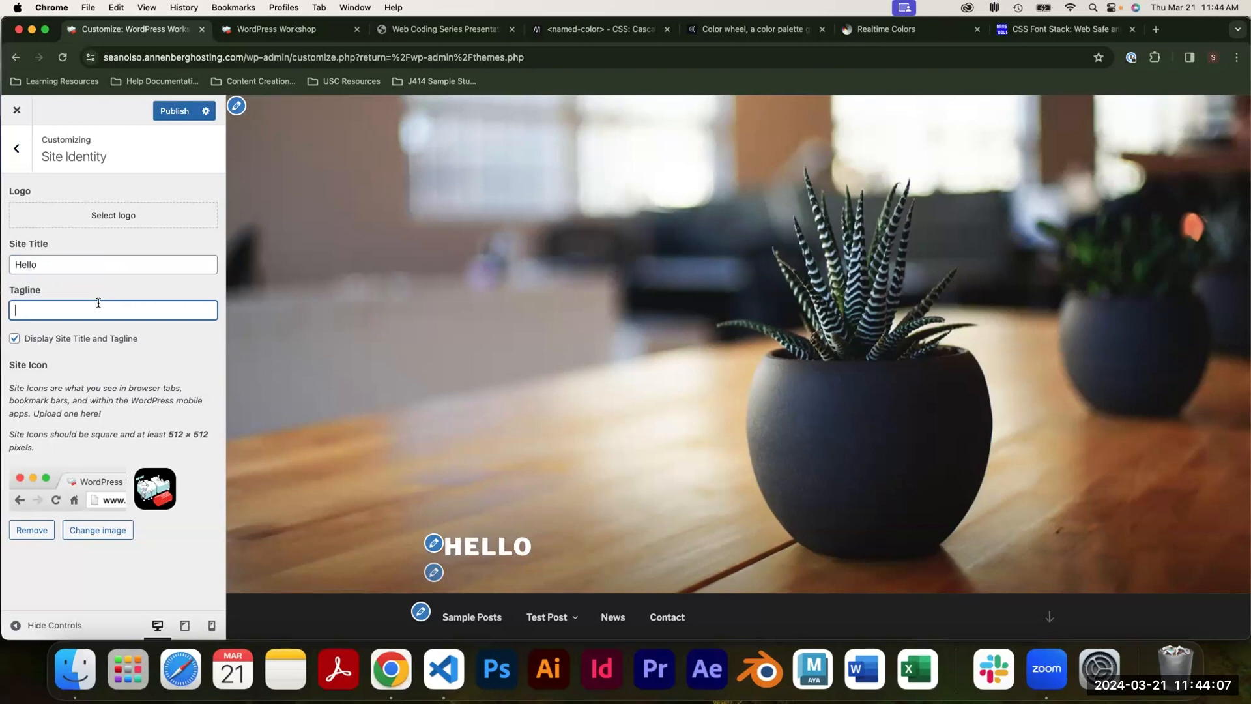
type("Annenberg Digital Lounge")
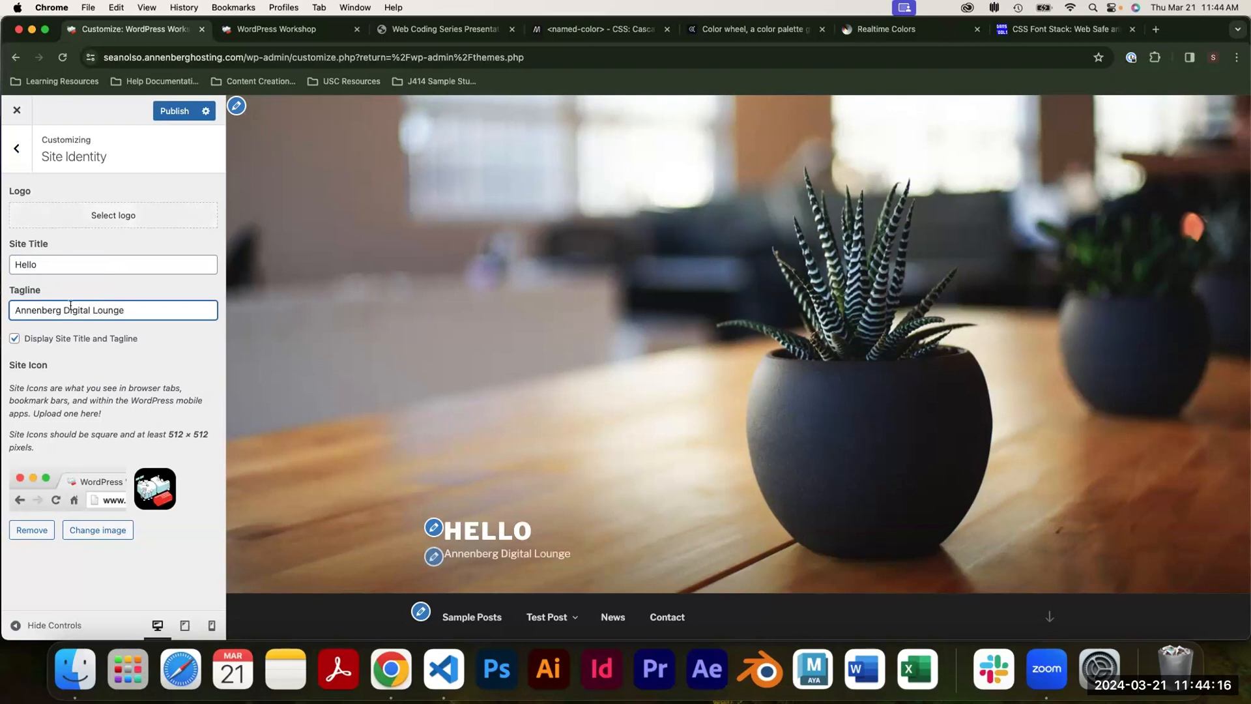
key("Escape")
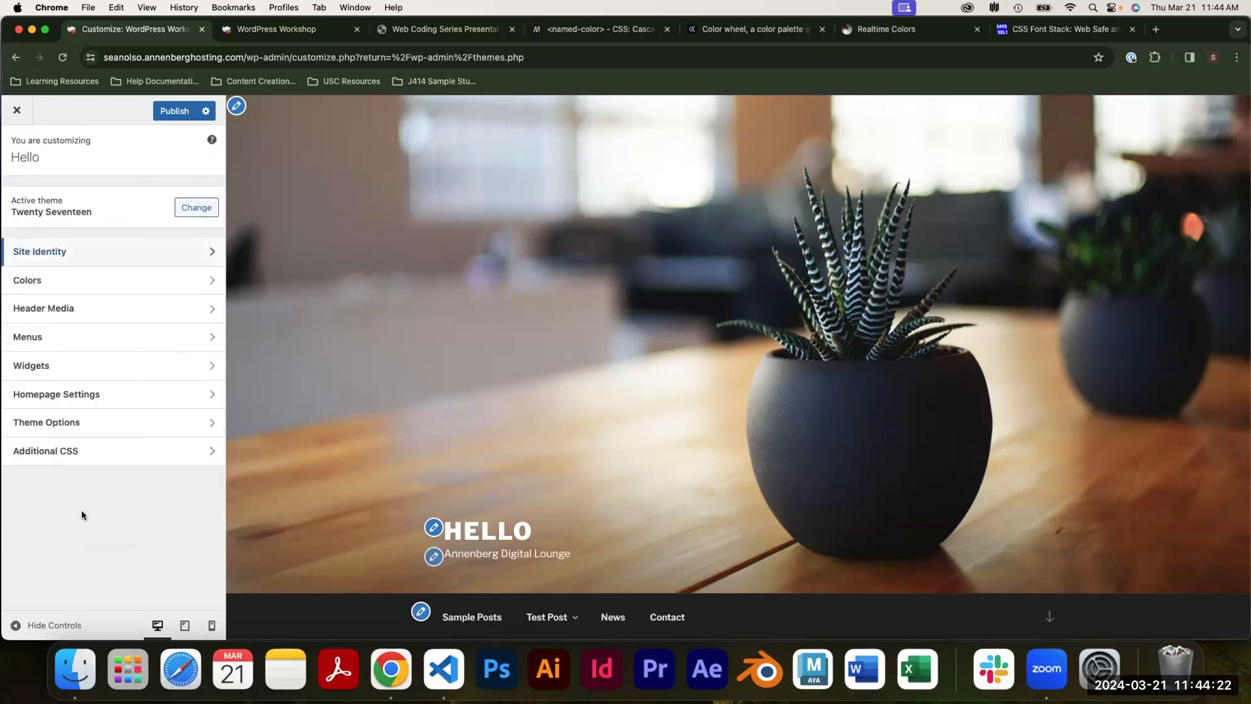
Try the Light and Dark color schemes, settle on a Custom scheme with a green hue, and check the page preview.
left_click(57, 280)
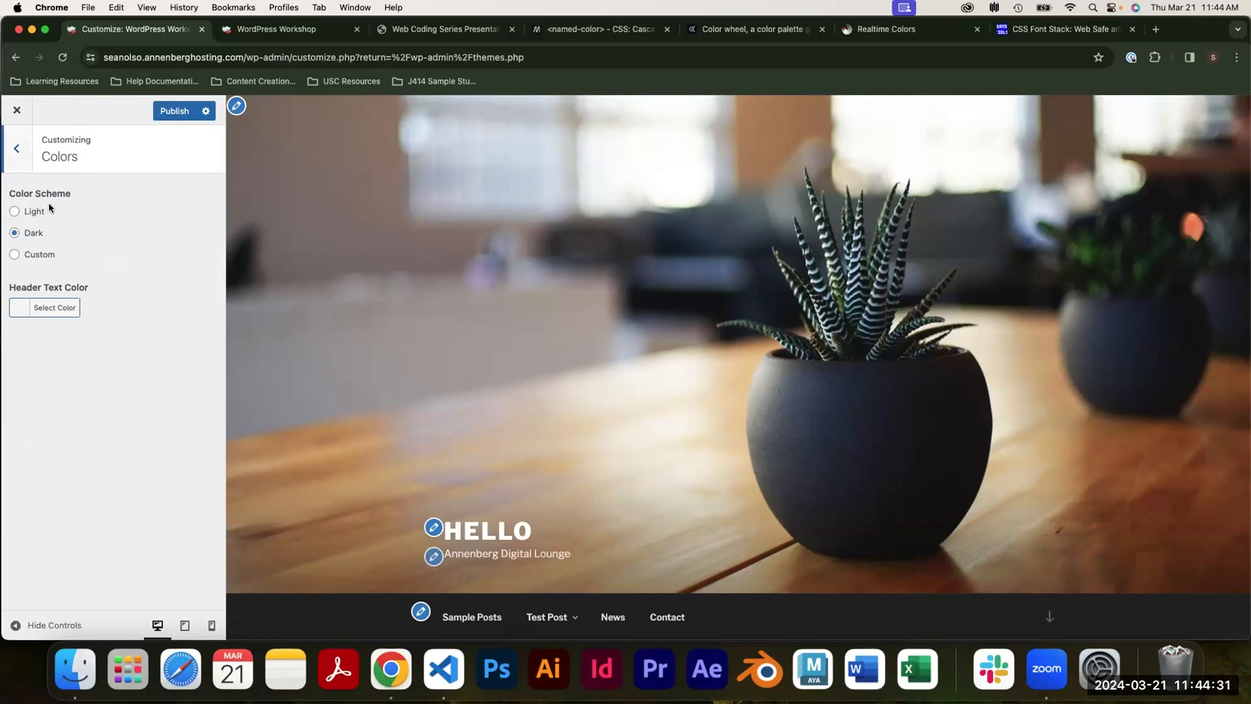
left_click(15, 211)
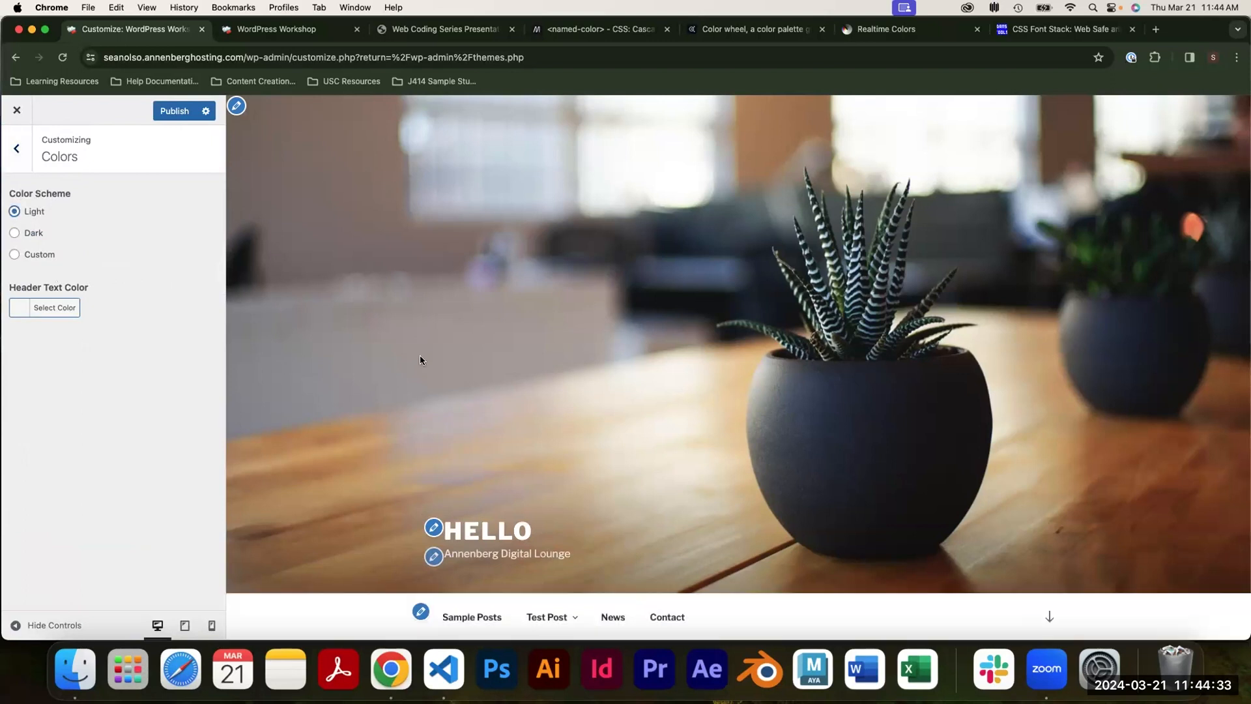
left_click(37, 235)
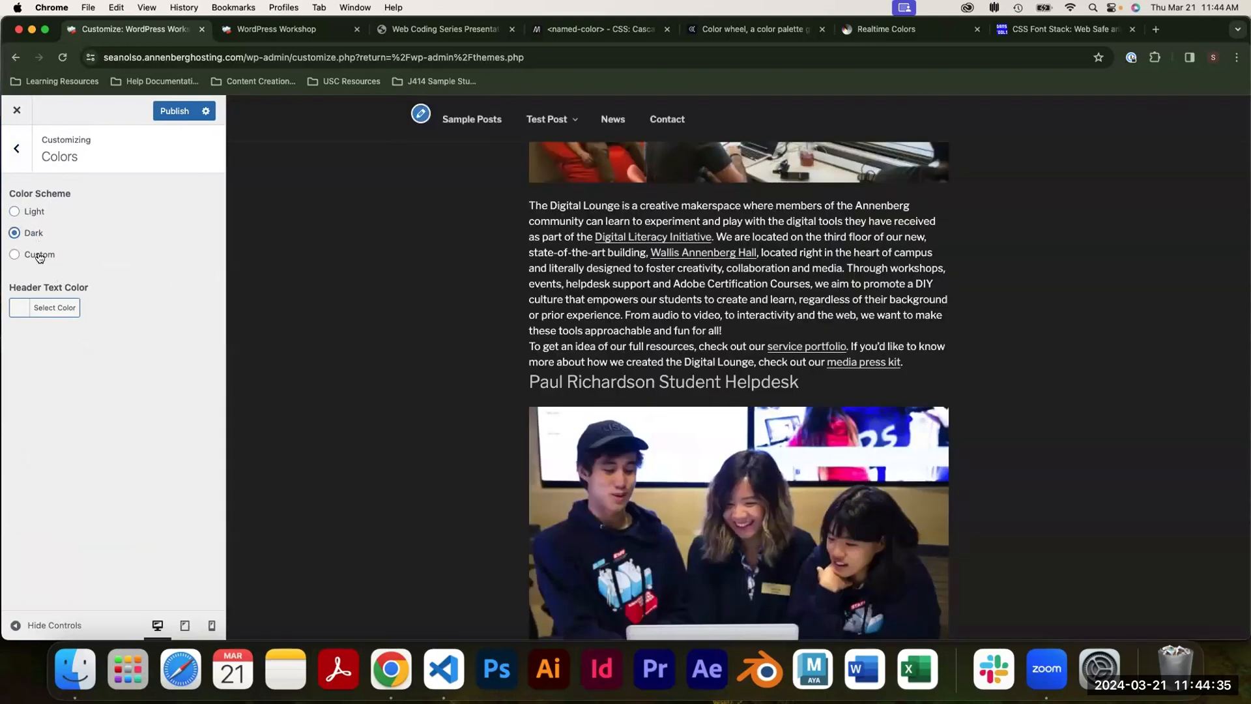
left_click(40, 256)
left_click_drag(121, 289, 57, 292)
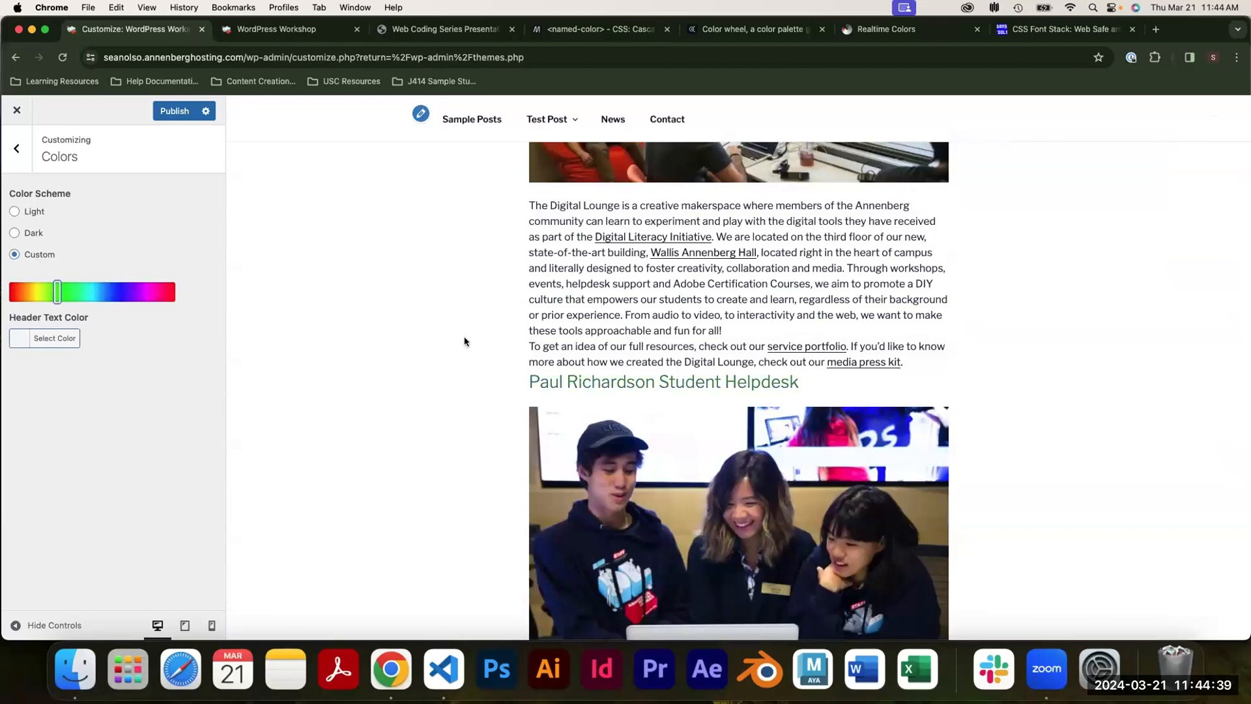
scroll(464, 340, "up", 10)
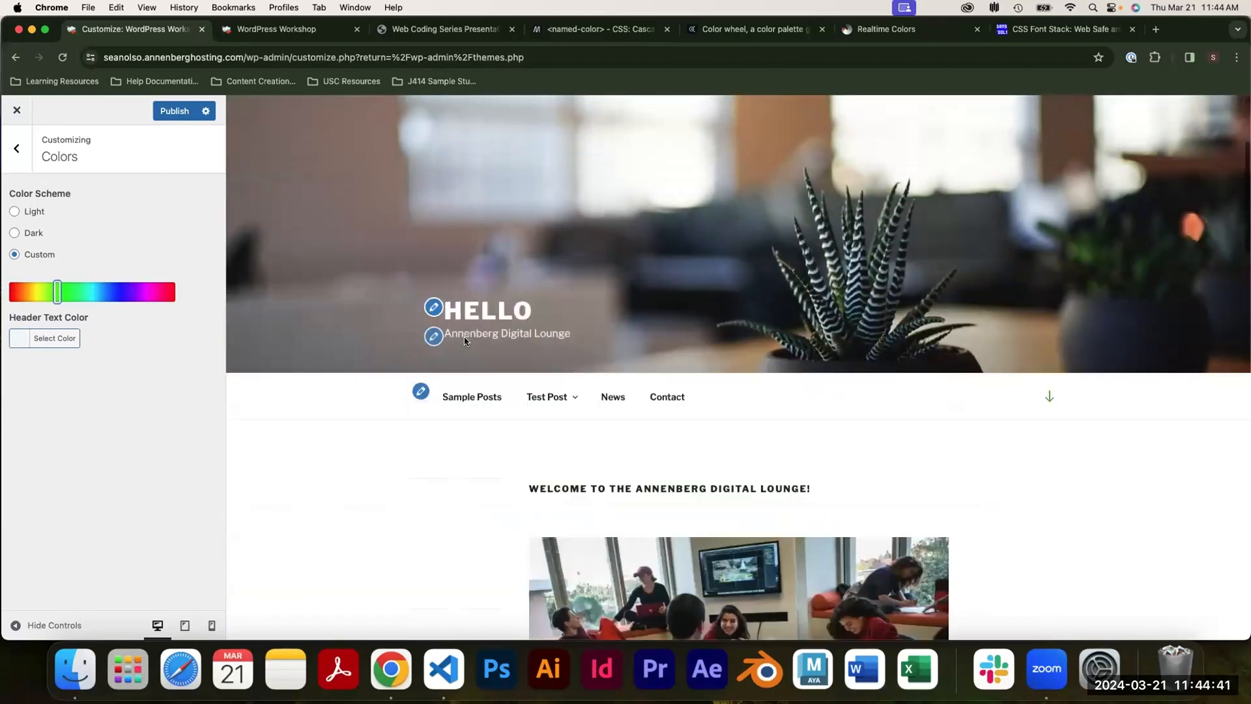
scroll(463, 340, "down", 15)
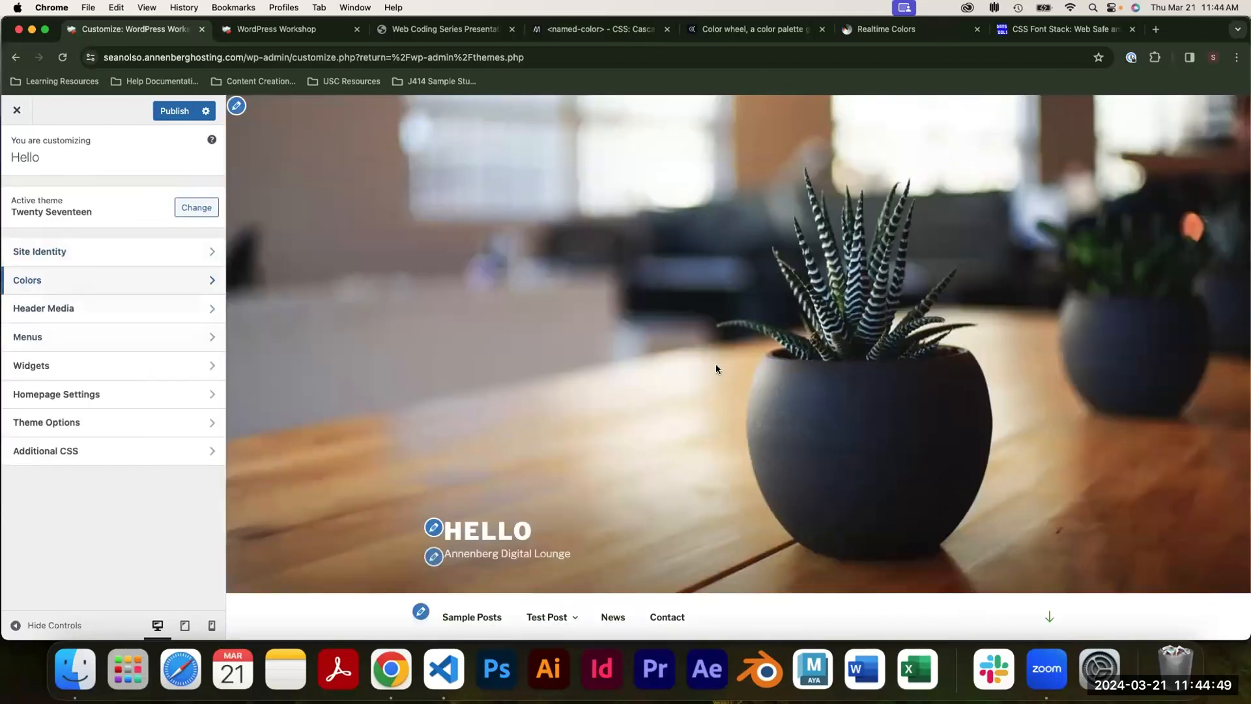
scroll(516, 436, "down", 6)
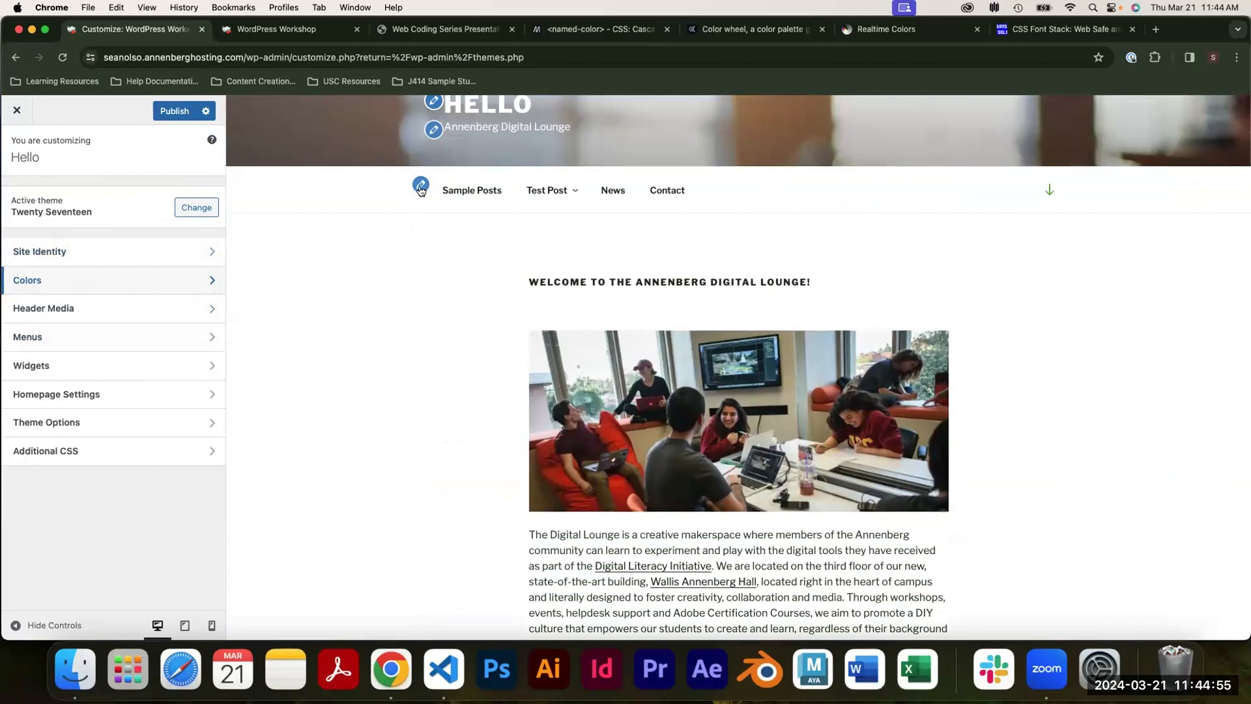
scroll(437, 134, "up", 6)
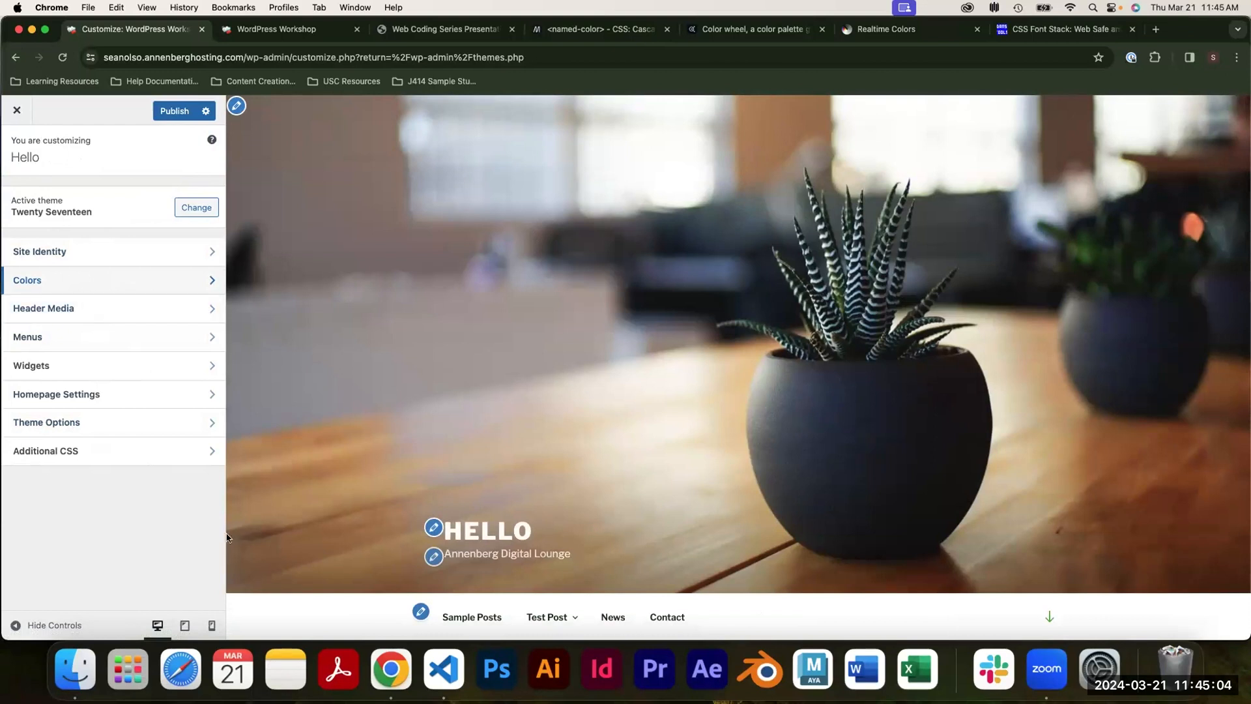
Open the Header Media settings, review the header video and image options, and randomize the suggested headers.
left_click(237, 107)
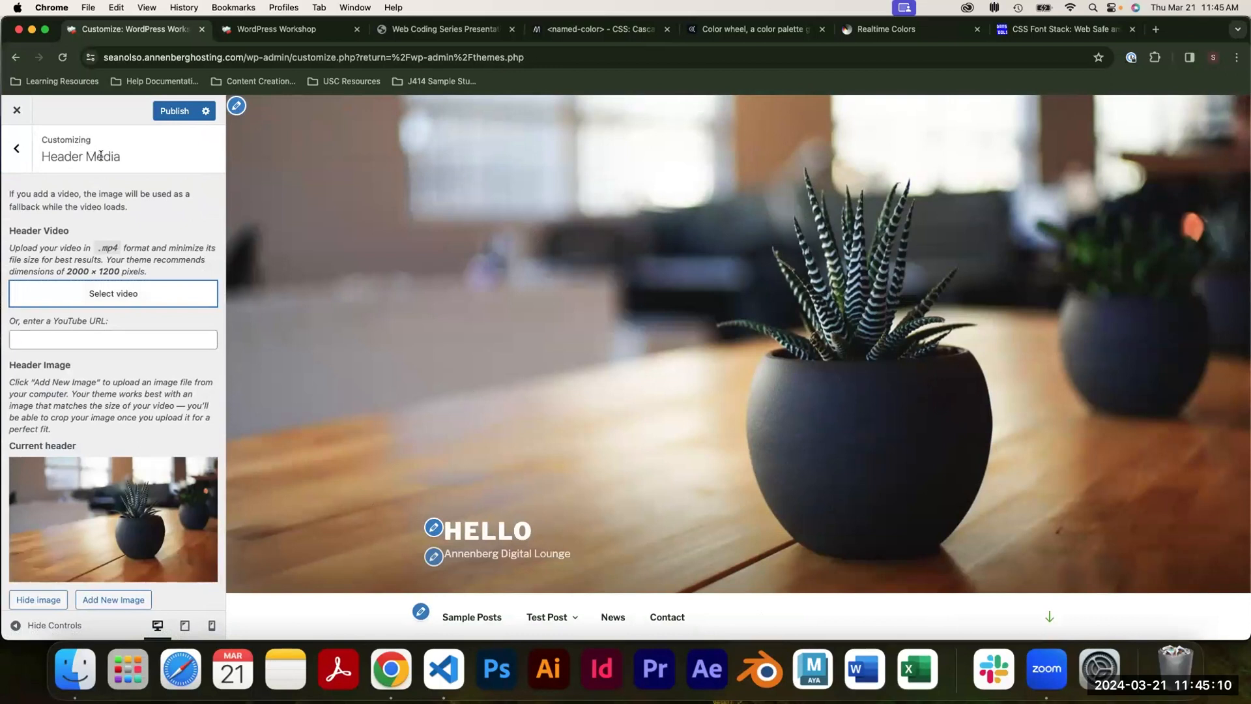
scroll(97, 314, "down", 3)
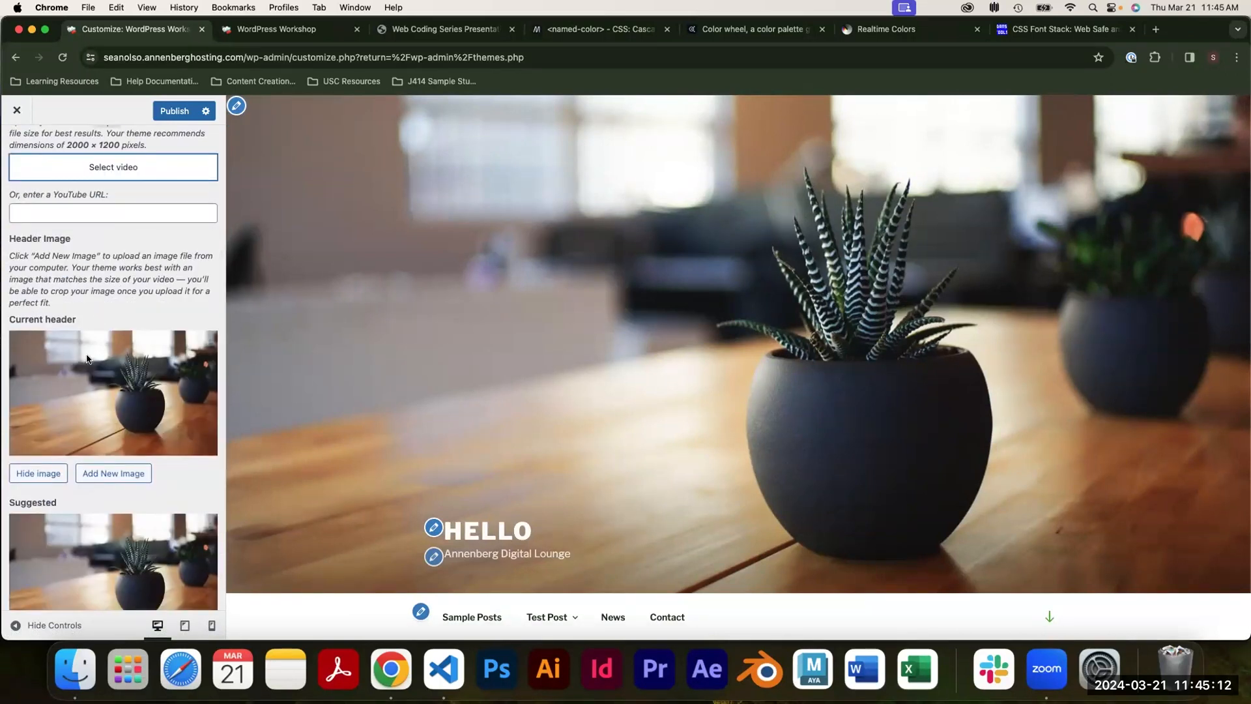
scroll(87, 357, "down", 2)
scroll(86, 353, "up", 4)
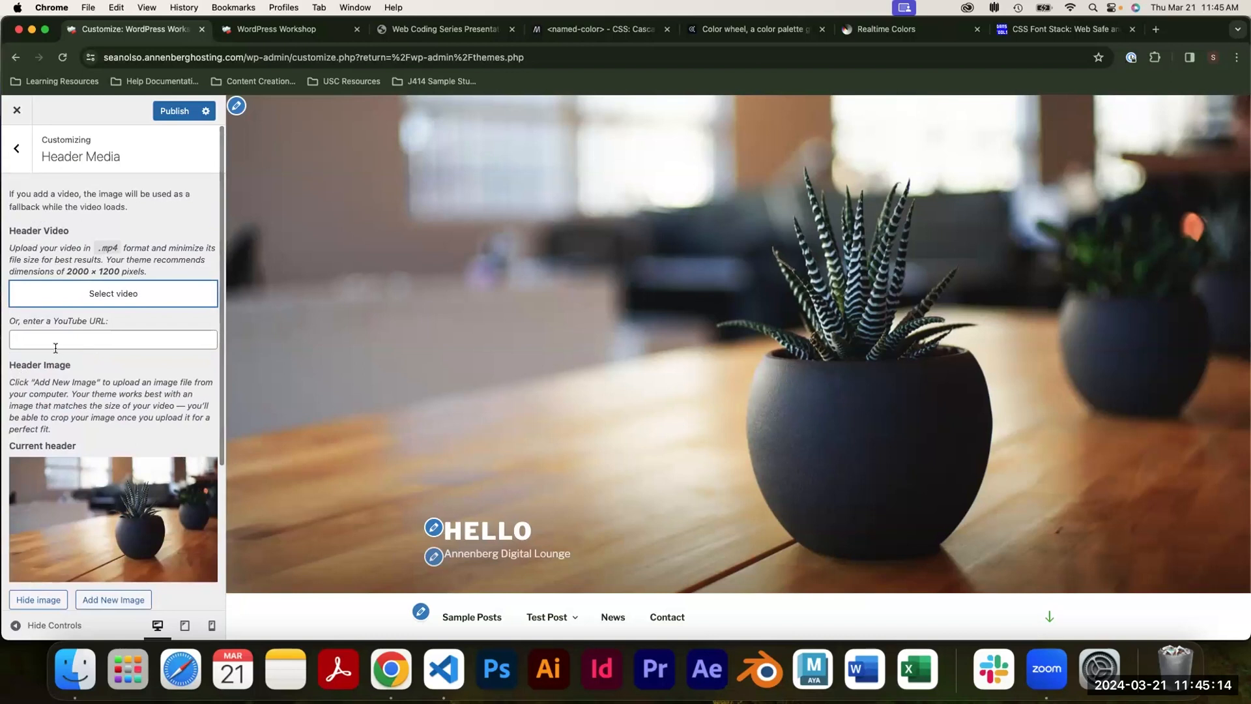
scroll(116, 306, "down", 4)
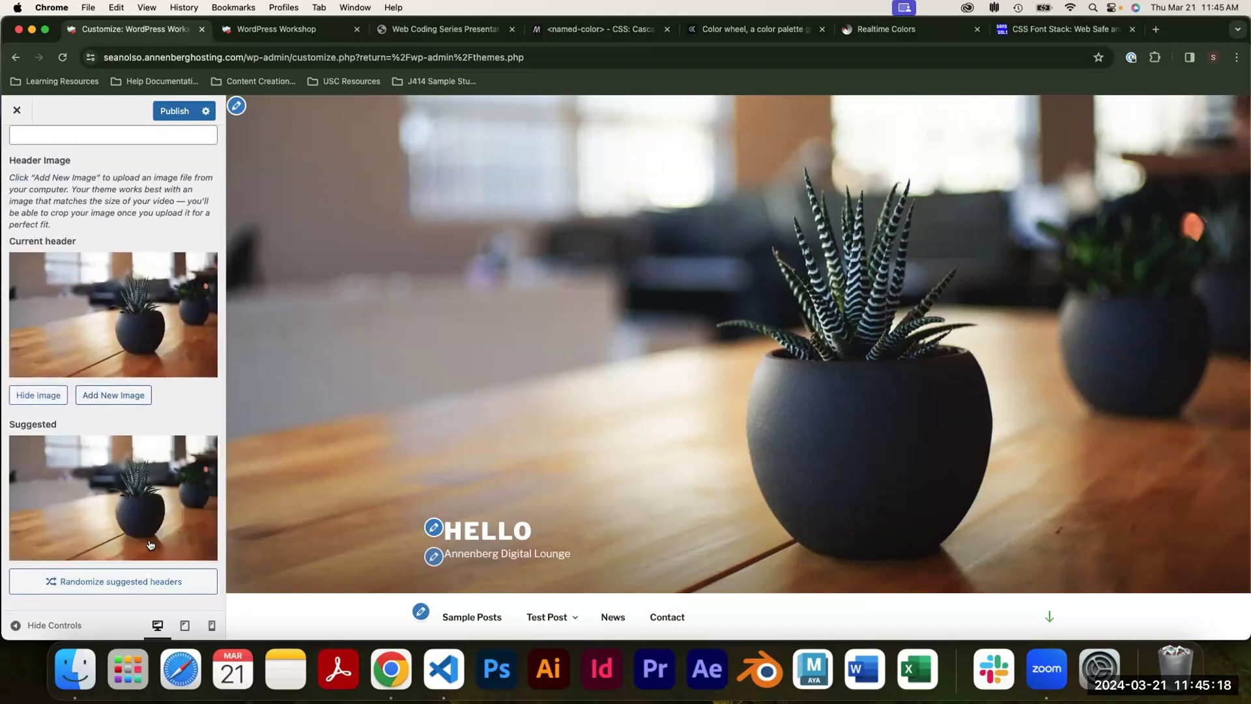
left_click(154, 589)
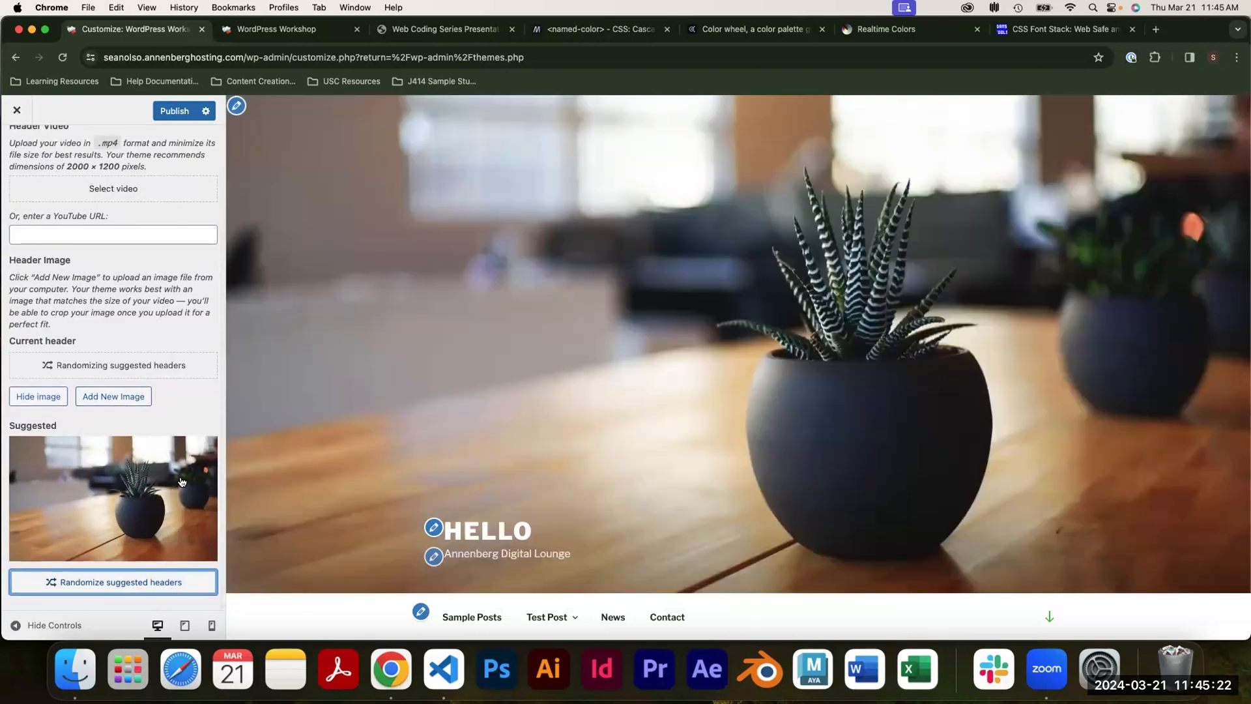
scroll(280, 173, "down", 8)
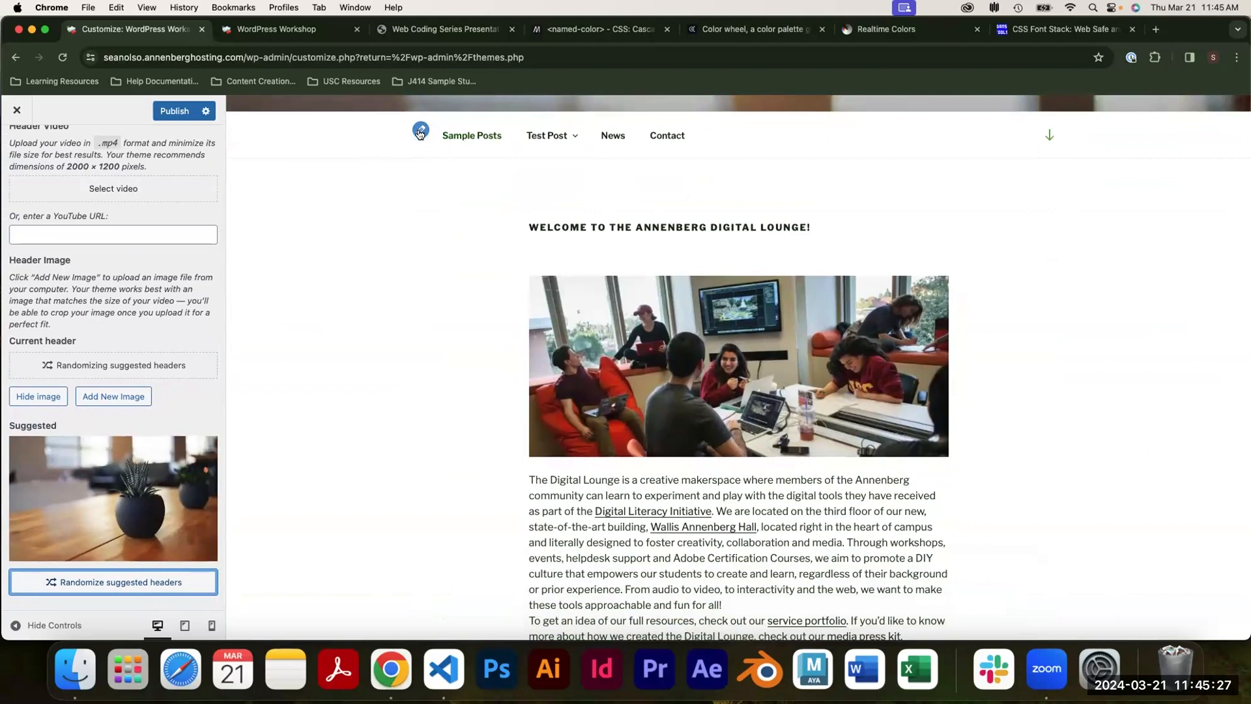
Open the menu location settings from the site navigation, check the page preview, and publish the Twenty Seventeen customizations.
left_click(419, 130)
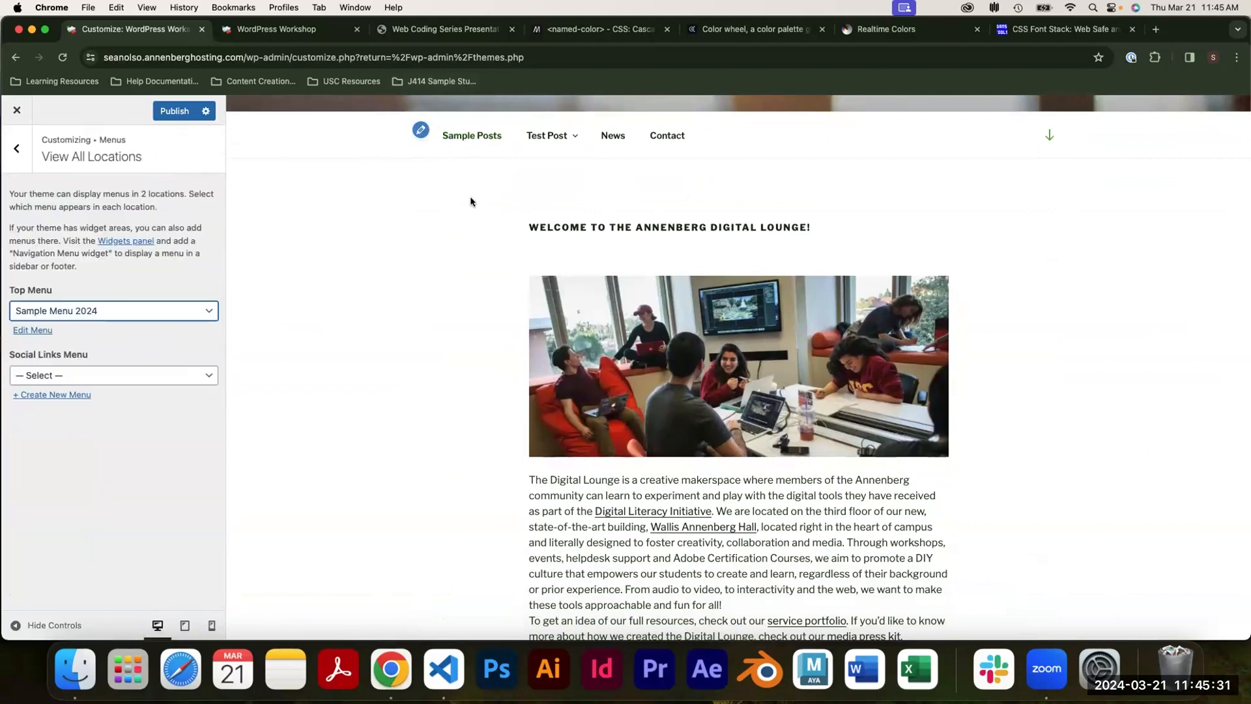
scroll(471, 202, "down", 10)
scroll(472, 201, "down", 3)
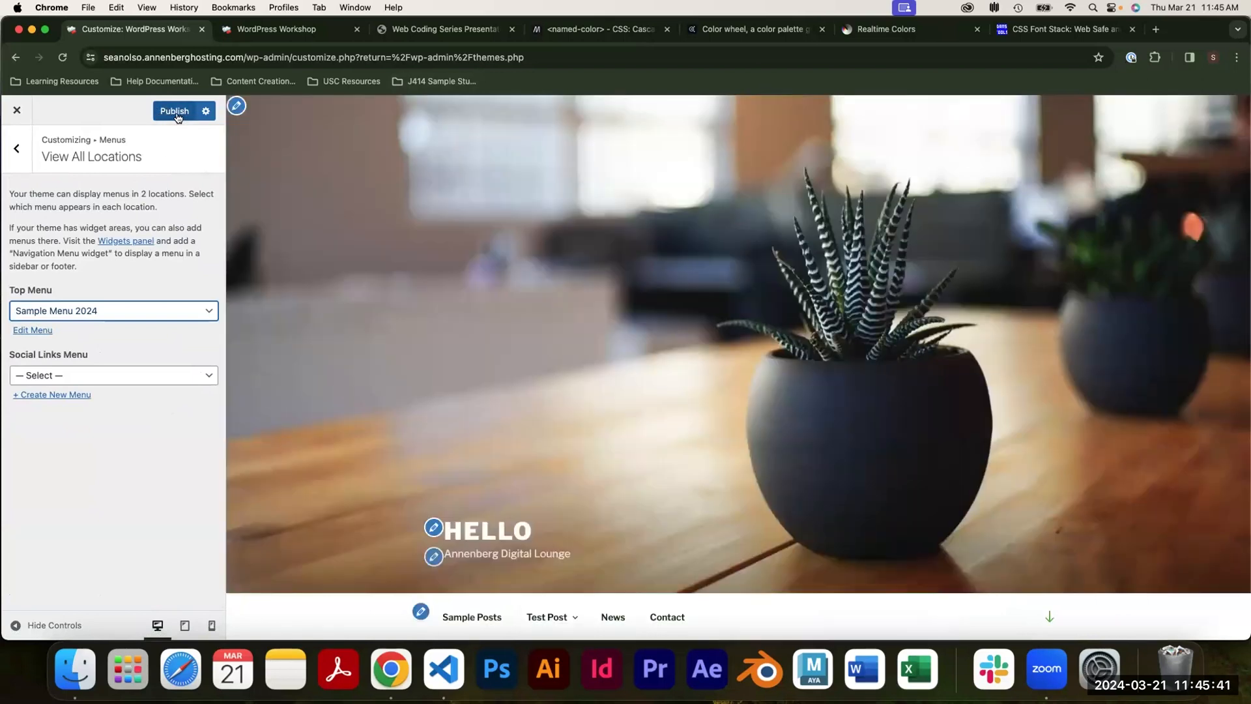
left_click(177, 116)
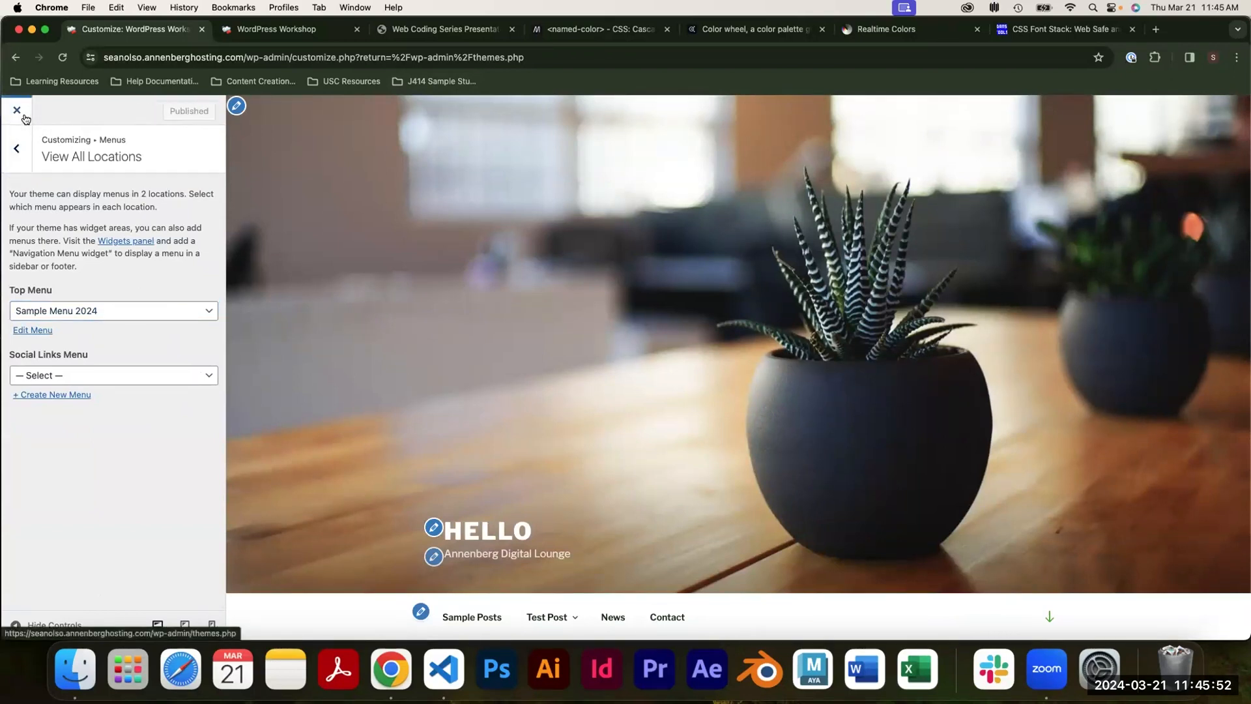
Leave the theme customization, activate the Twenty Twenty-Four theme, and open the site editor.
left_click(23, 115)
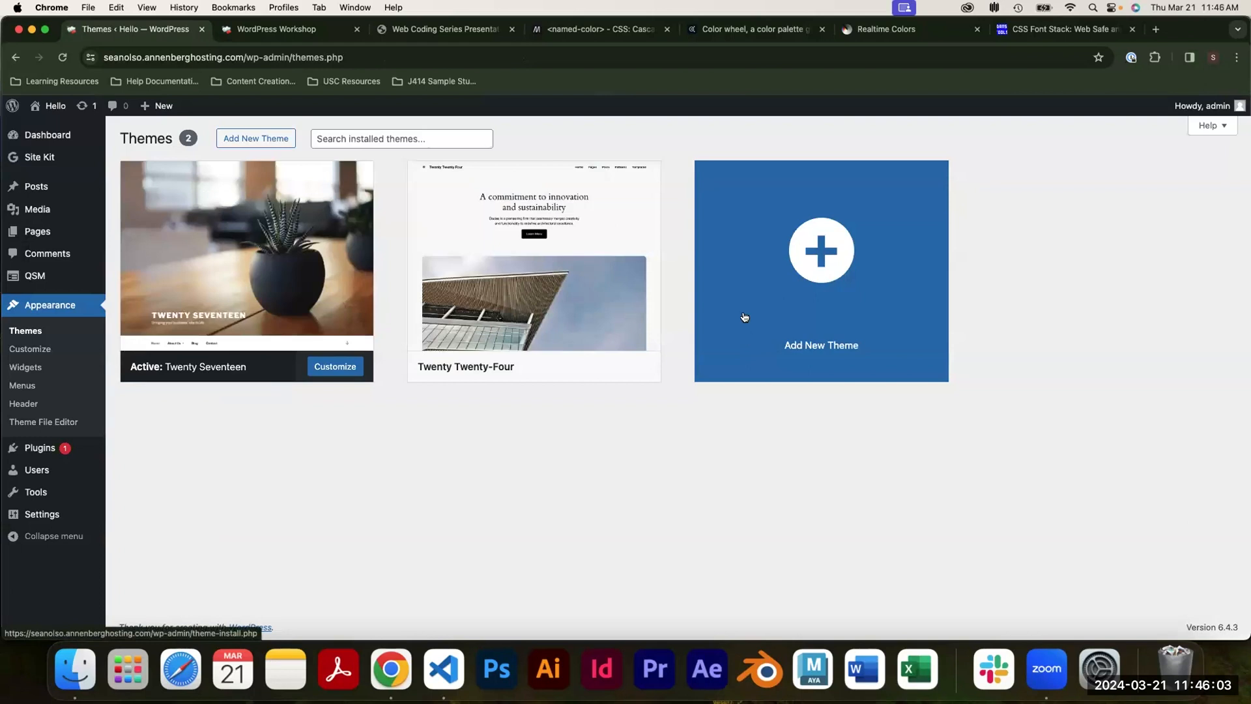
left_click(558, 366)
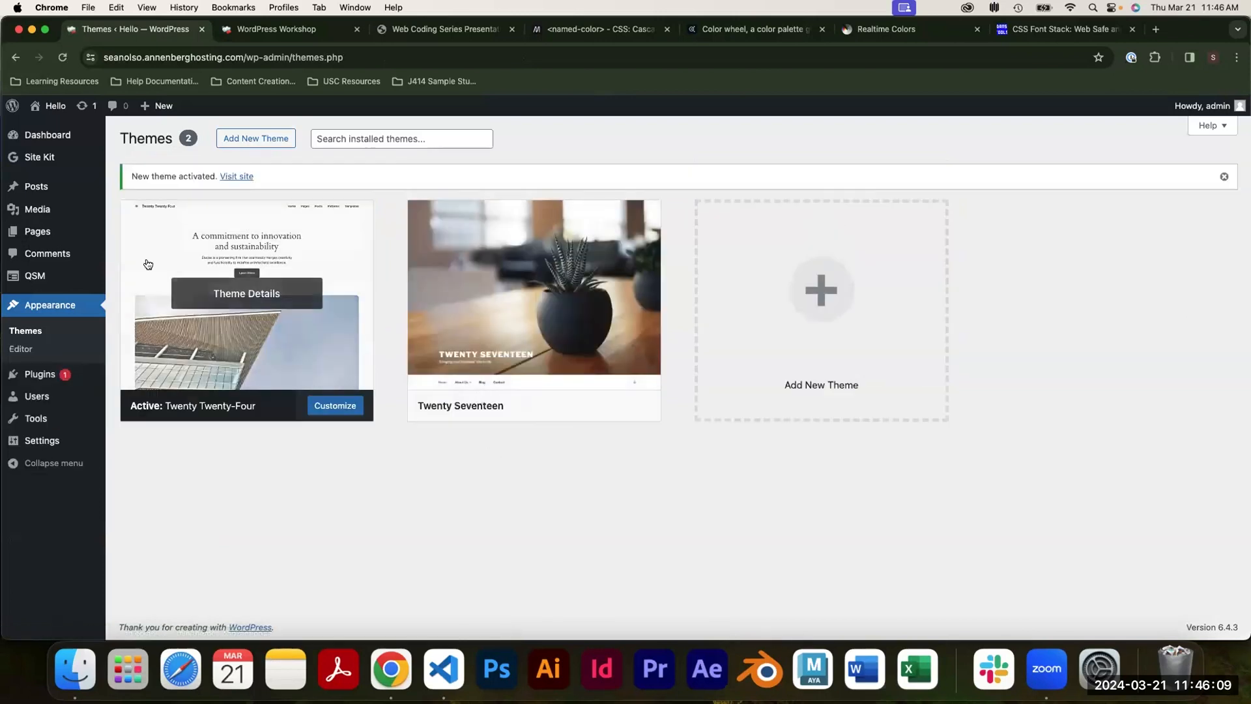
left_click(35, 352)
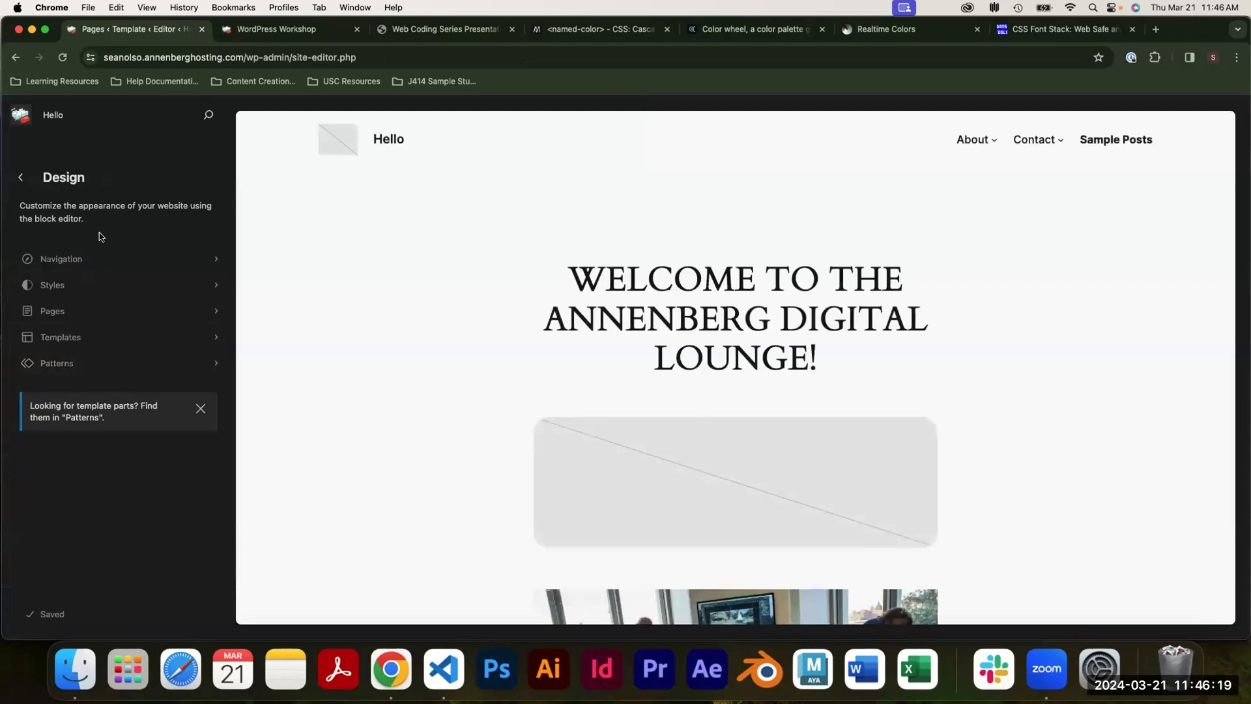
Open the Pages template from the template list and examine its layout from header to footer.
left_click(68, 338)
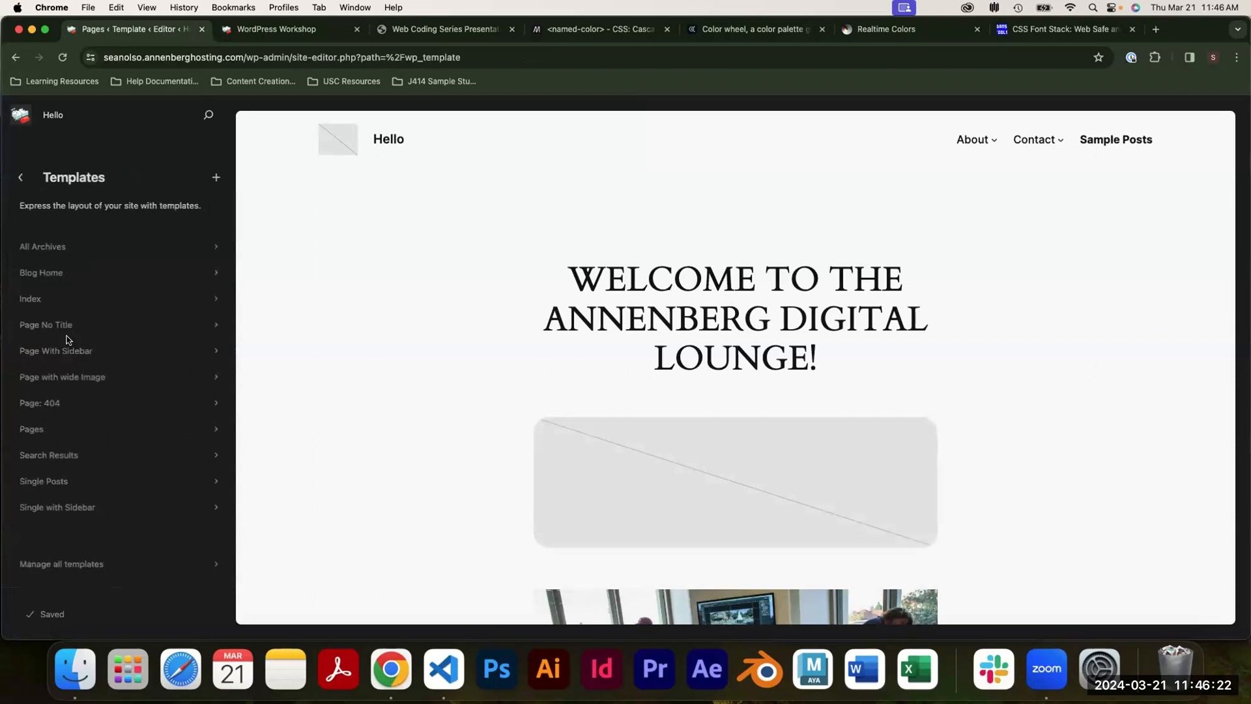
left_click(60, 429)
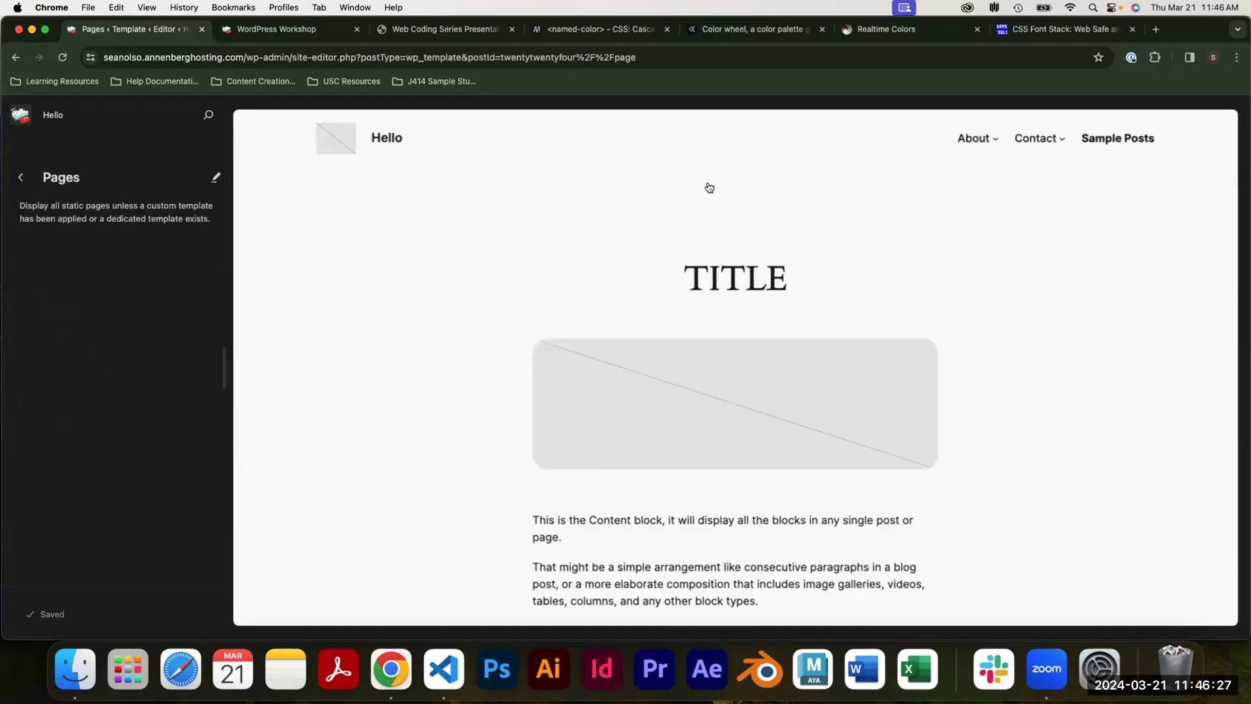
scroll(708, 188, "down", 6)
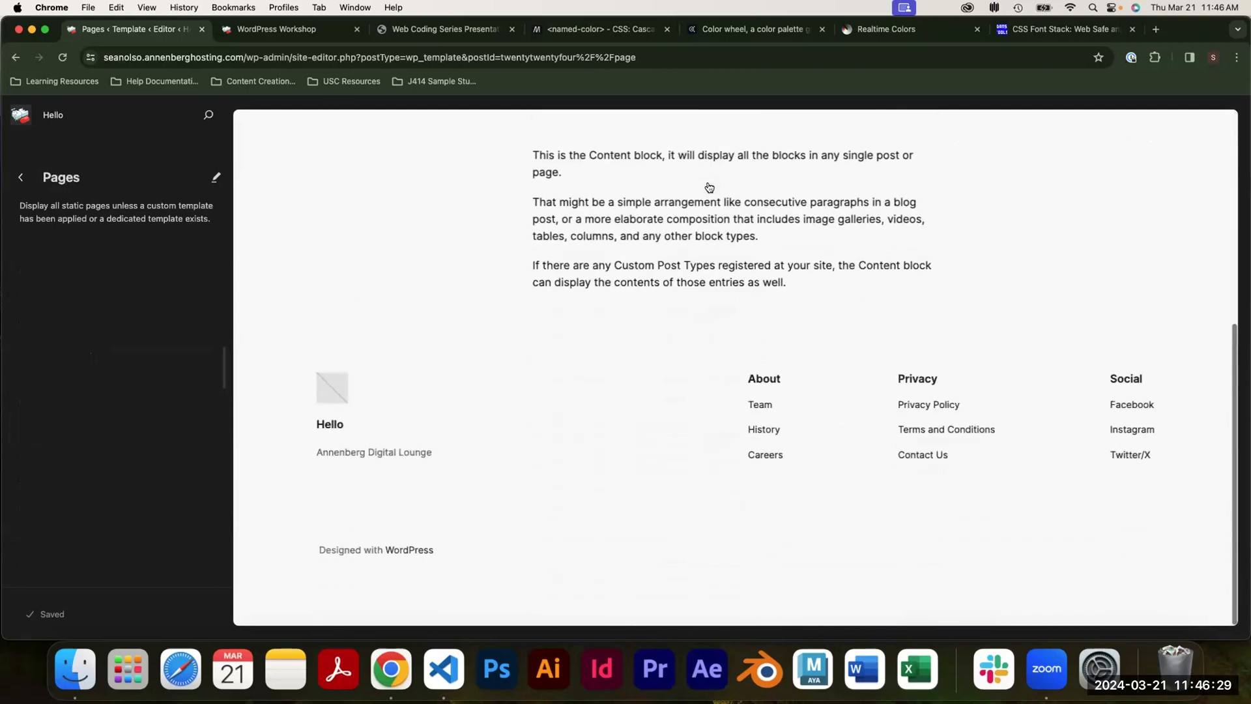
scroll(709, 187, "up", 6)
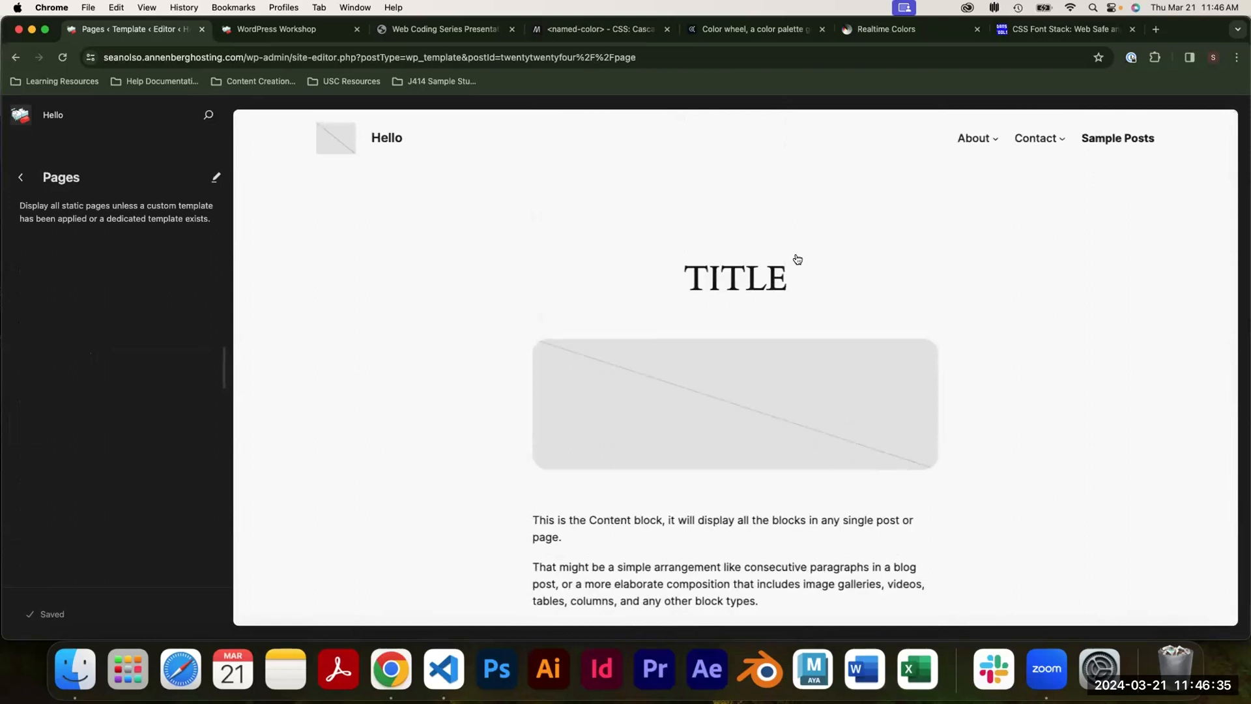
scroll(797, 259, "down", 6)
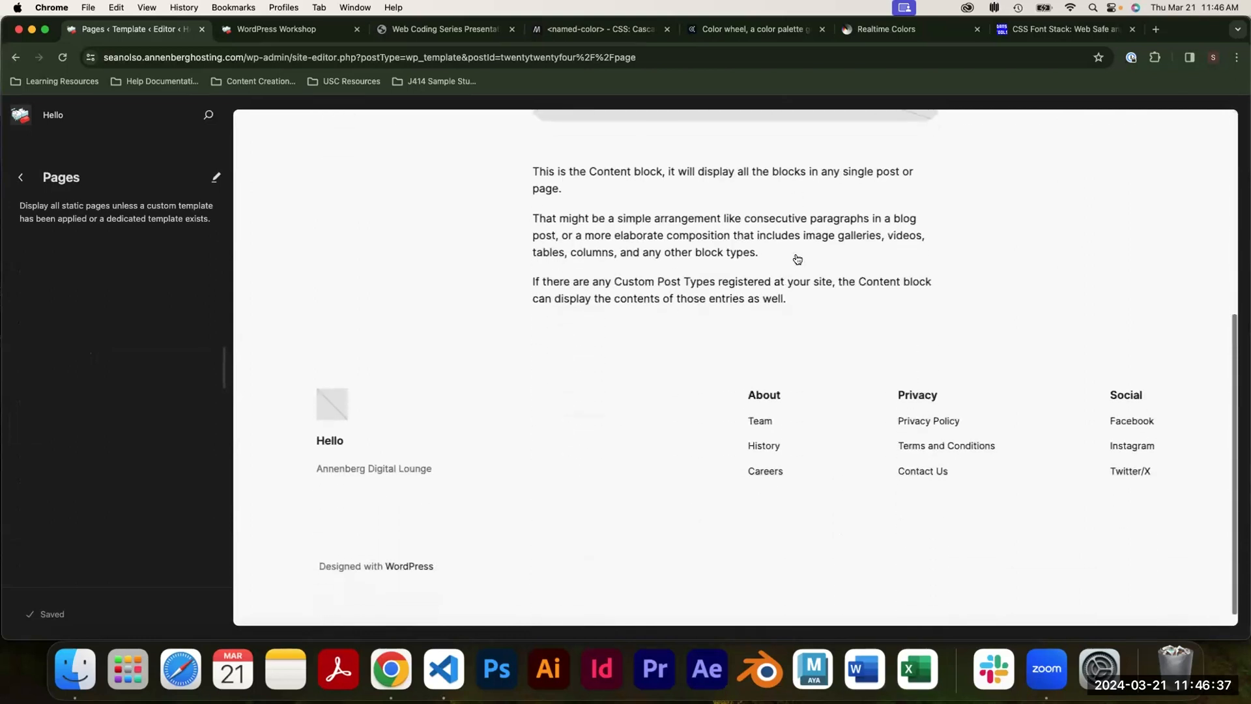
scroll(798, 259, "up", 6)
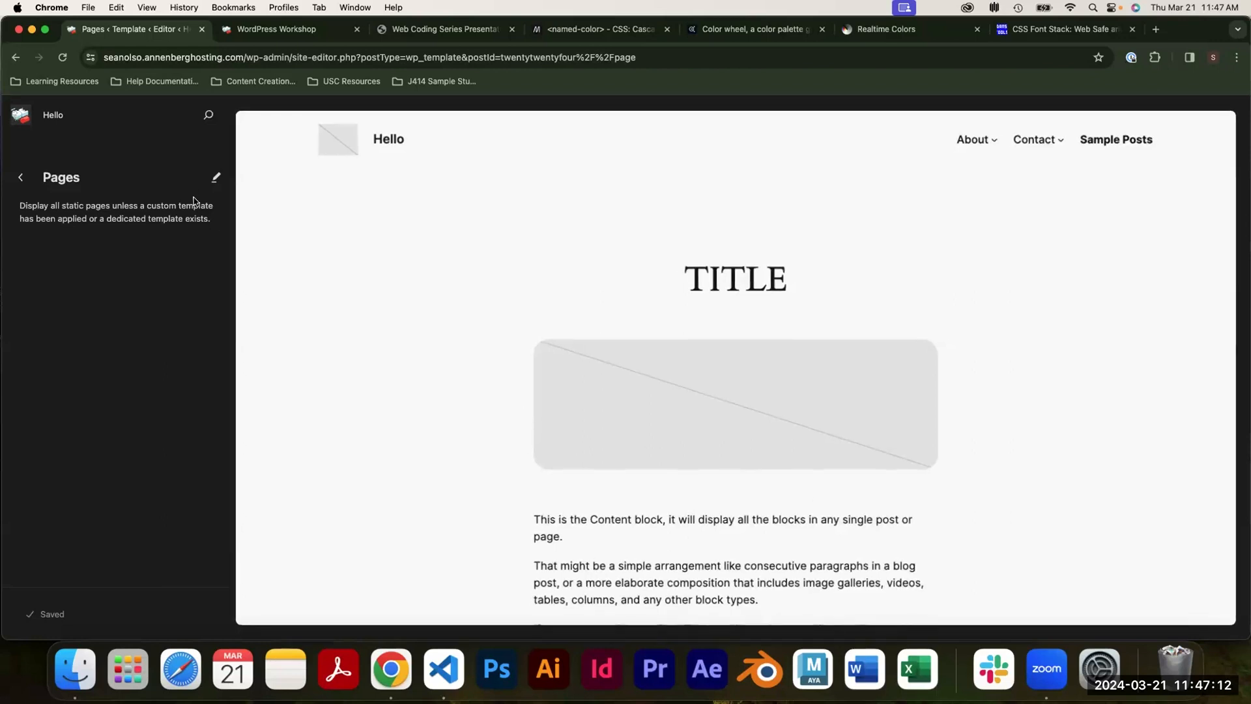
Open the Pages template for editing, select its Title block, and look over the editable layout.
left_click(218, 185)
left_click(612, 297)
scroll(684, 400, "down", 6)
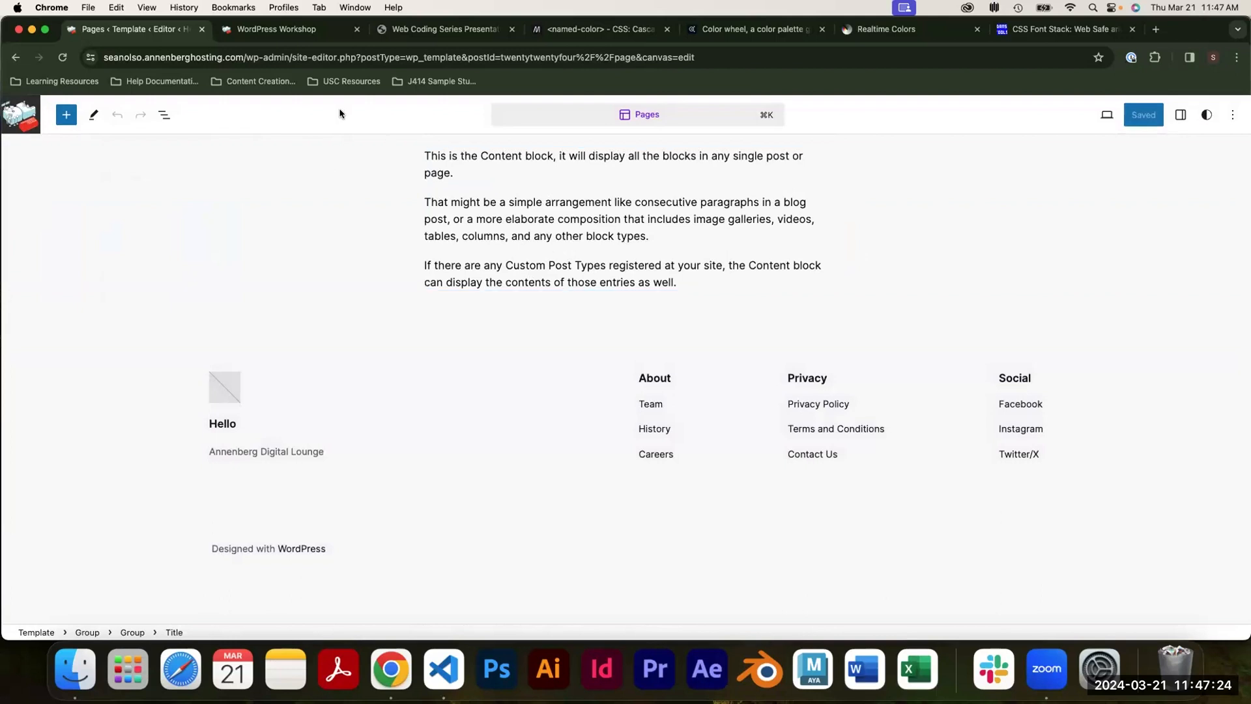
scroll(1195, 241, "up", 6)
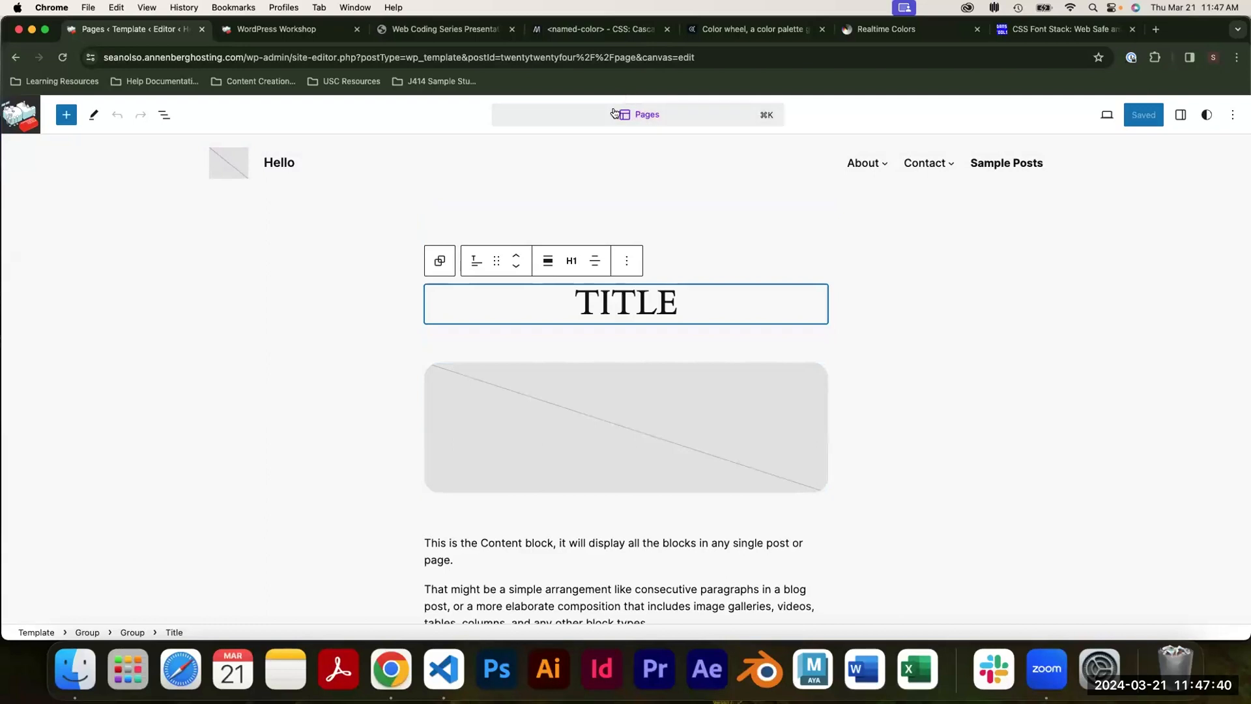
Set the global heading text color to the red theme color in the site styles and save the change.
left_click(1207, 114)
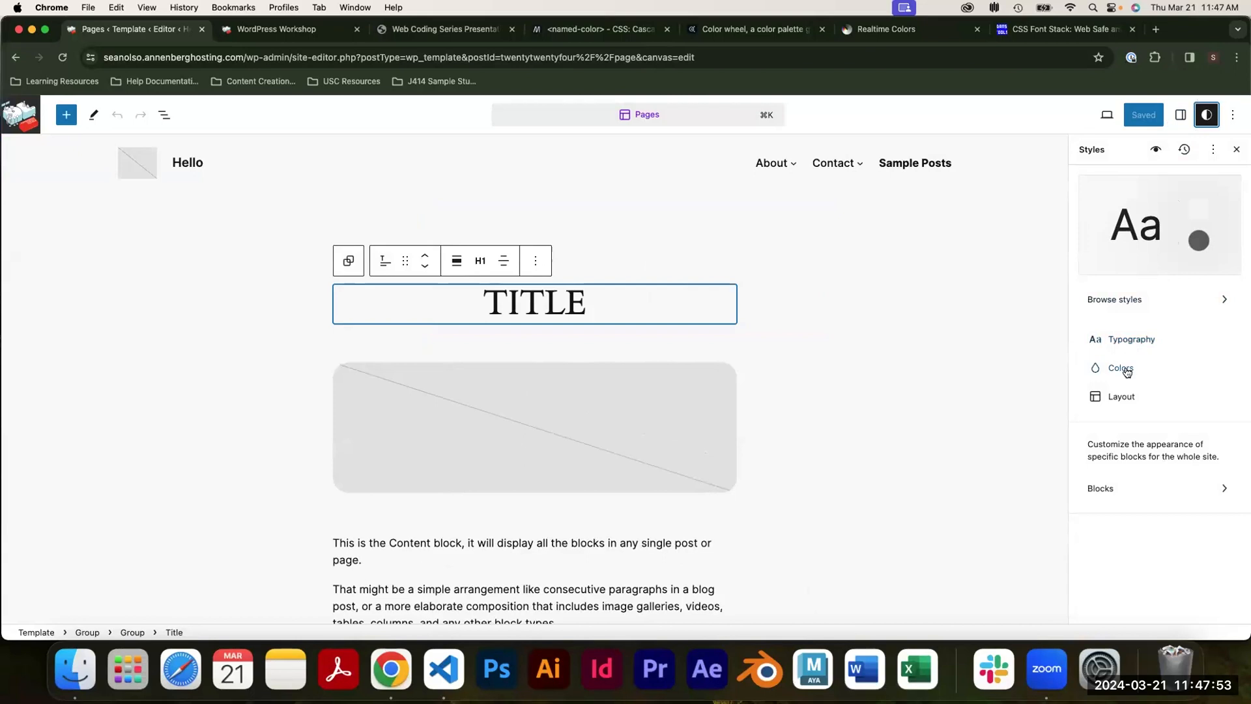
left_click(1132, 339)
left_click(1086, 178)
left_click(1129, 367)
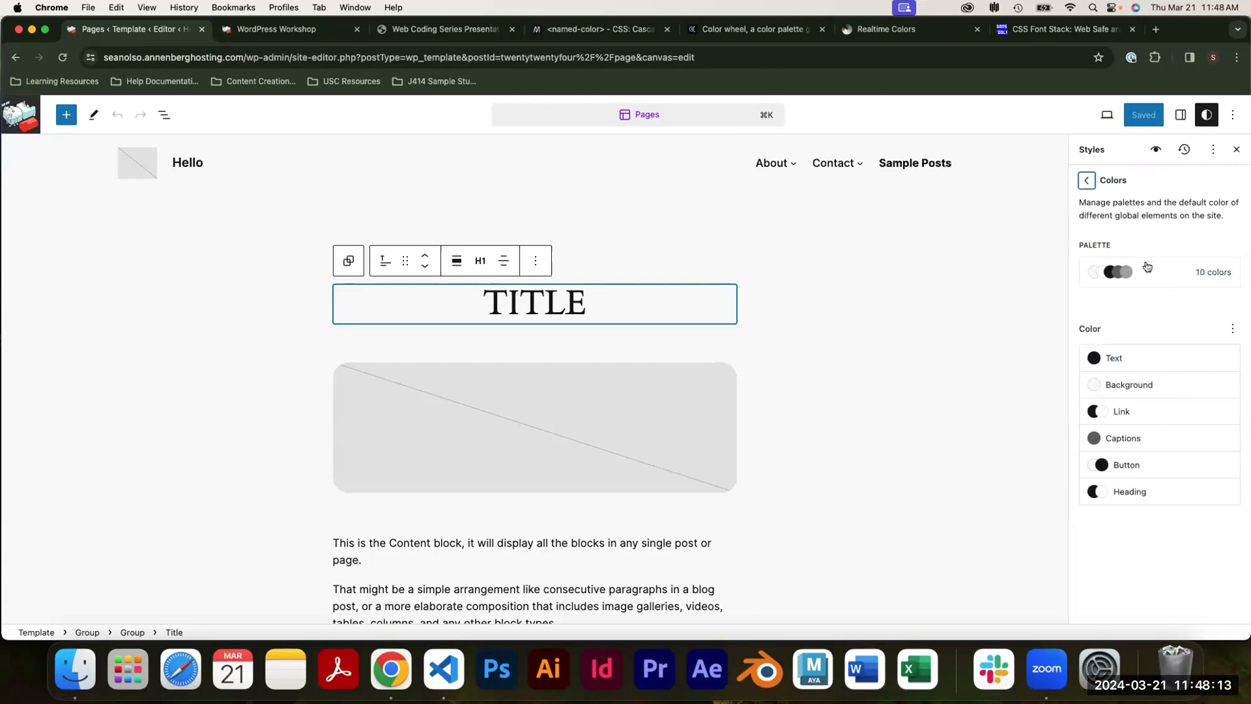
left_click(1129, 494)
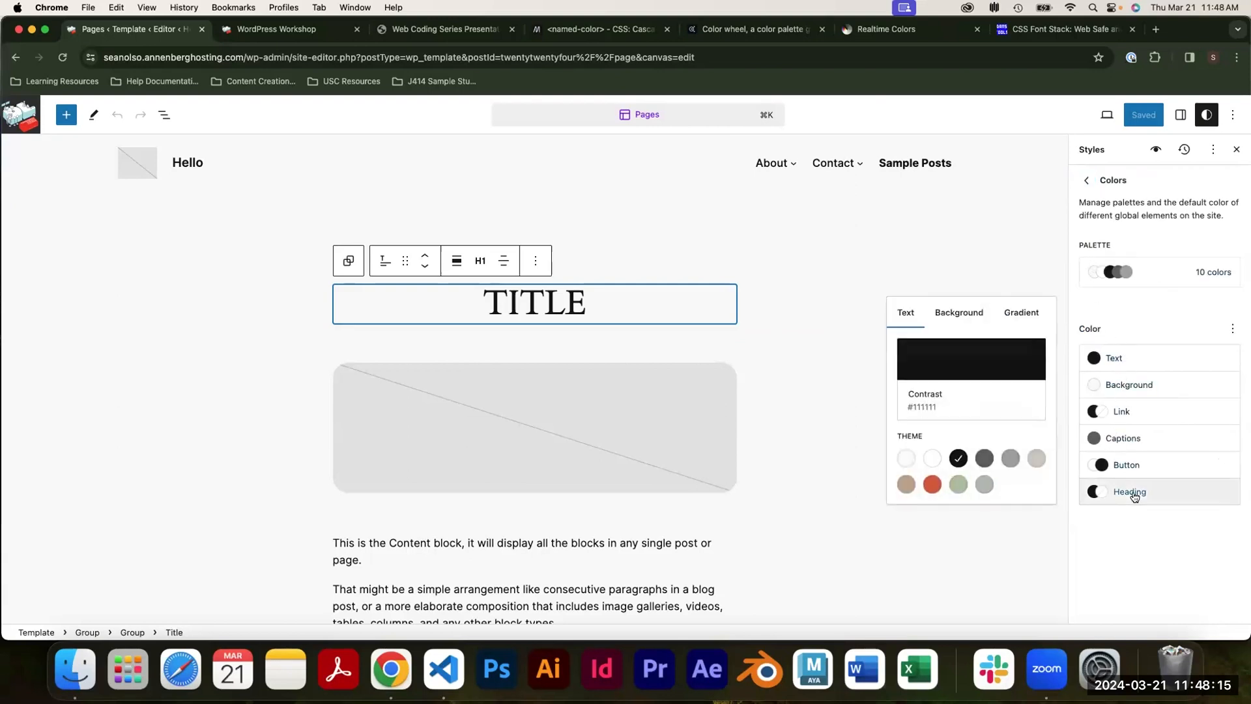
left_click(933, 484)
left_click(1163, 216)
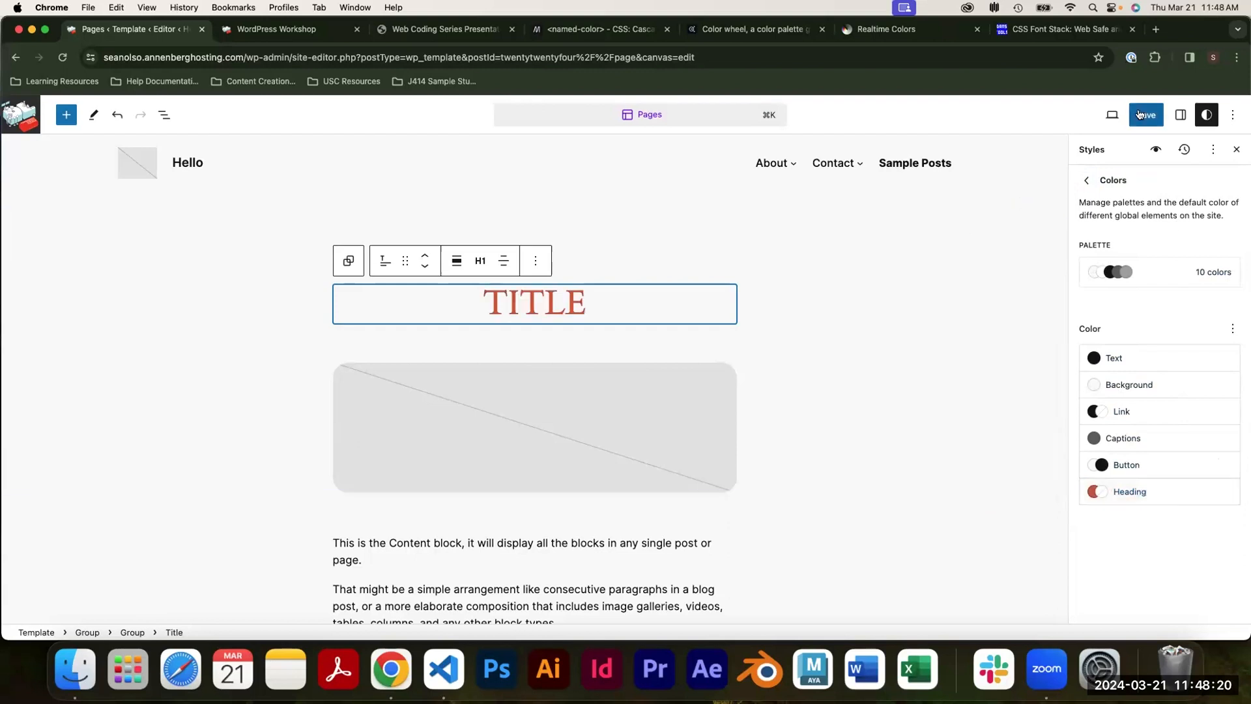
left_click(1138, 115)
left_click(1137, 116)
Leave the template editor, reload the live homepage, and check the heading colors throughout the page.
left_click(21, 115)
left_click(21, 177)
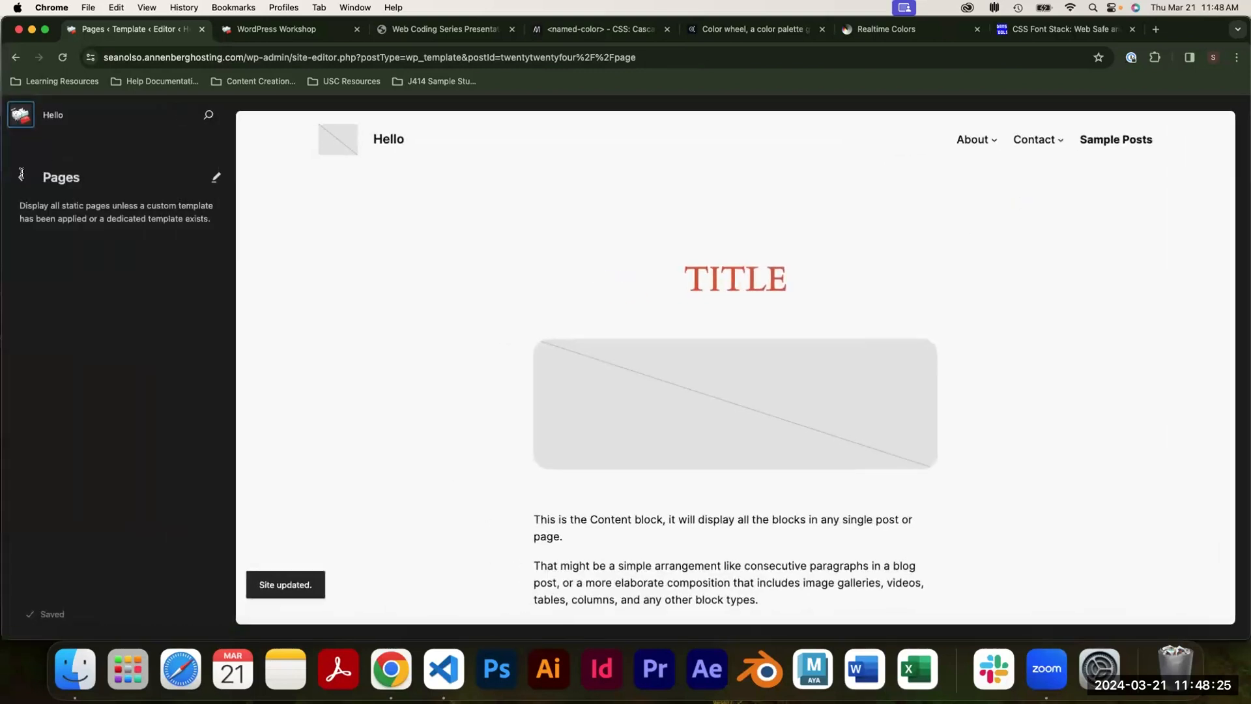
left_click(276, 29)
left_click(62, 57)
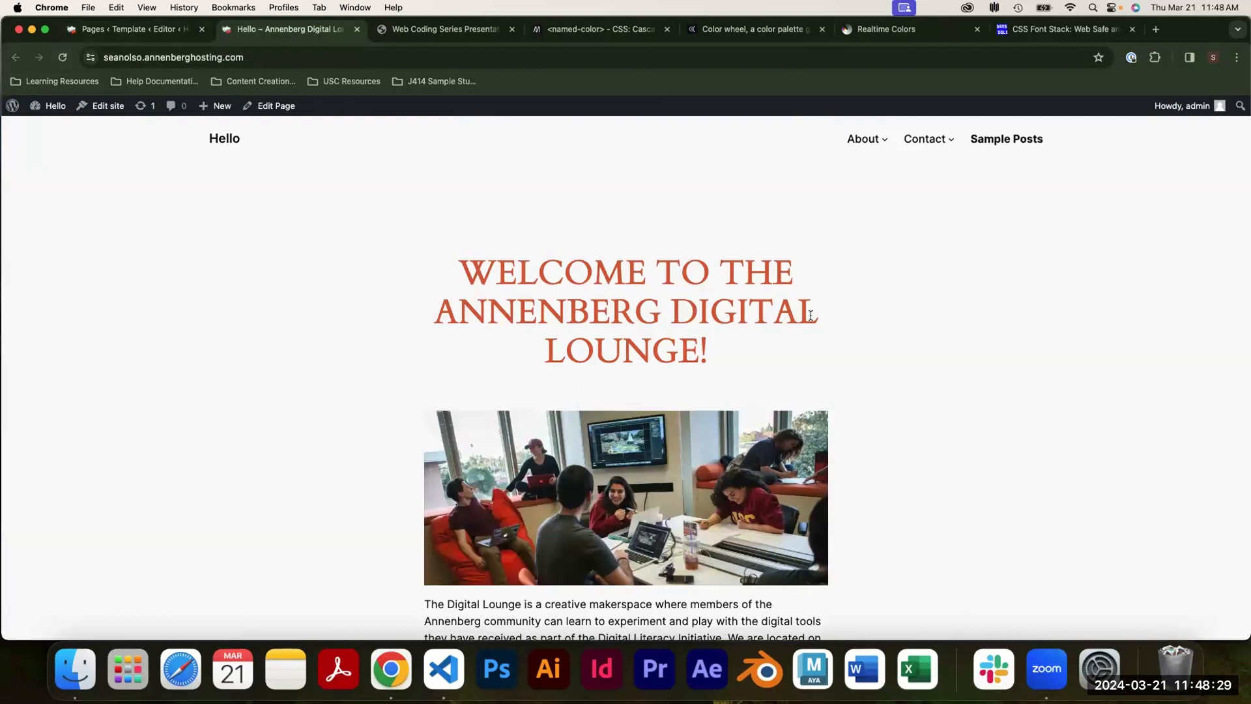
scroll(811, 315, "down", 15)
scroll(811, 315, "up", 15)
scroll(662, 351, "down", 15)
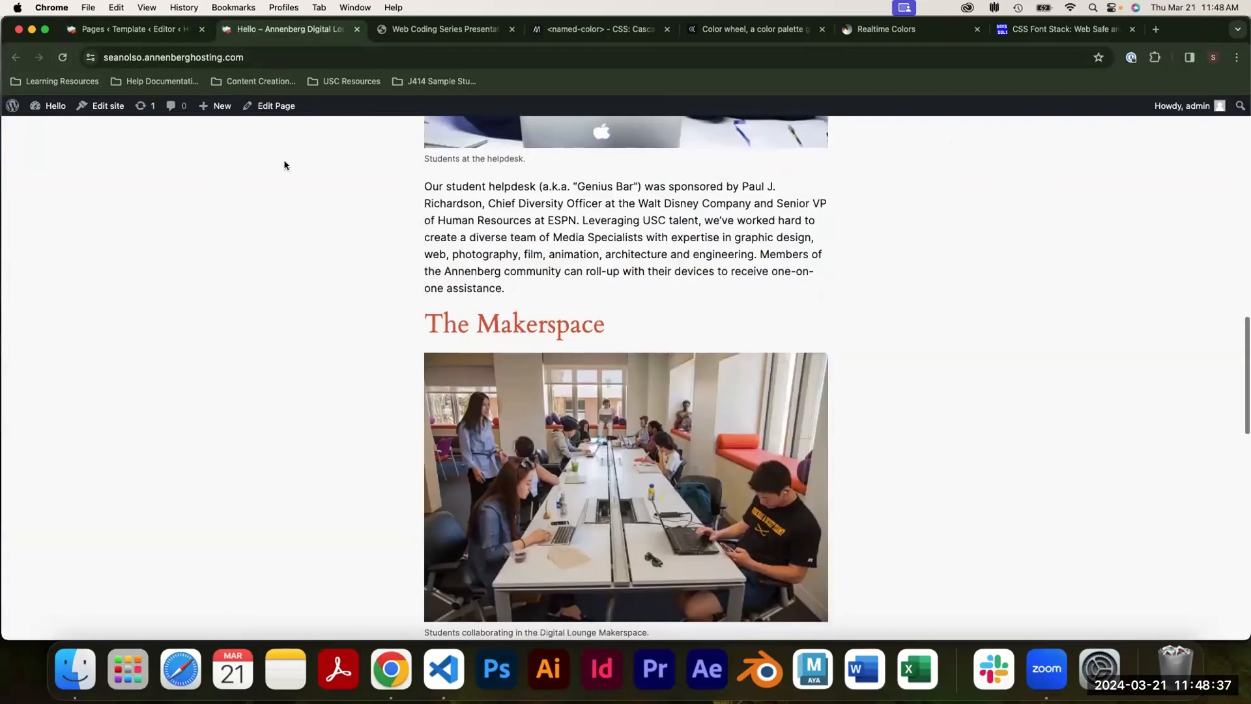
Return to the dashboard and open the front page "Welcome to the Annenberg Digital Lounge!" for editing from the pages list.
left_click(136, 29)
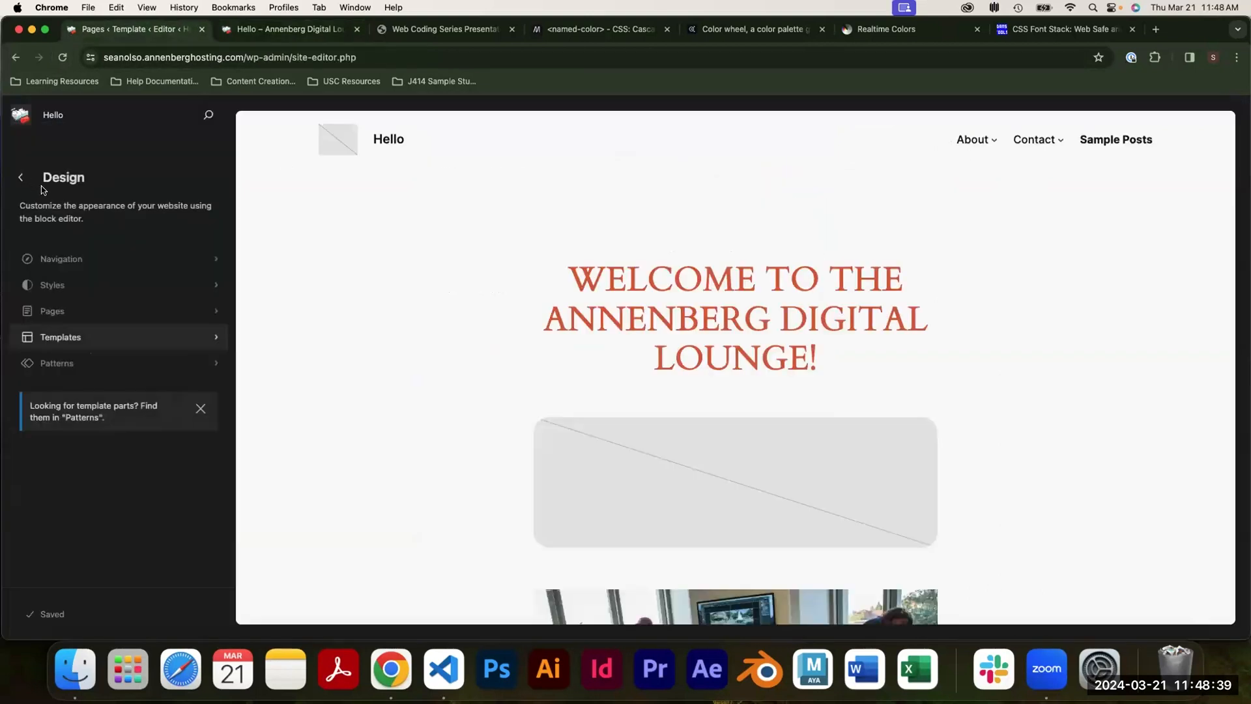
left_click(20, 178)
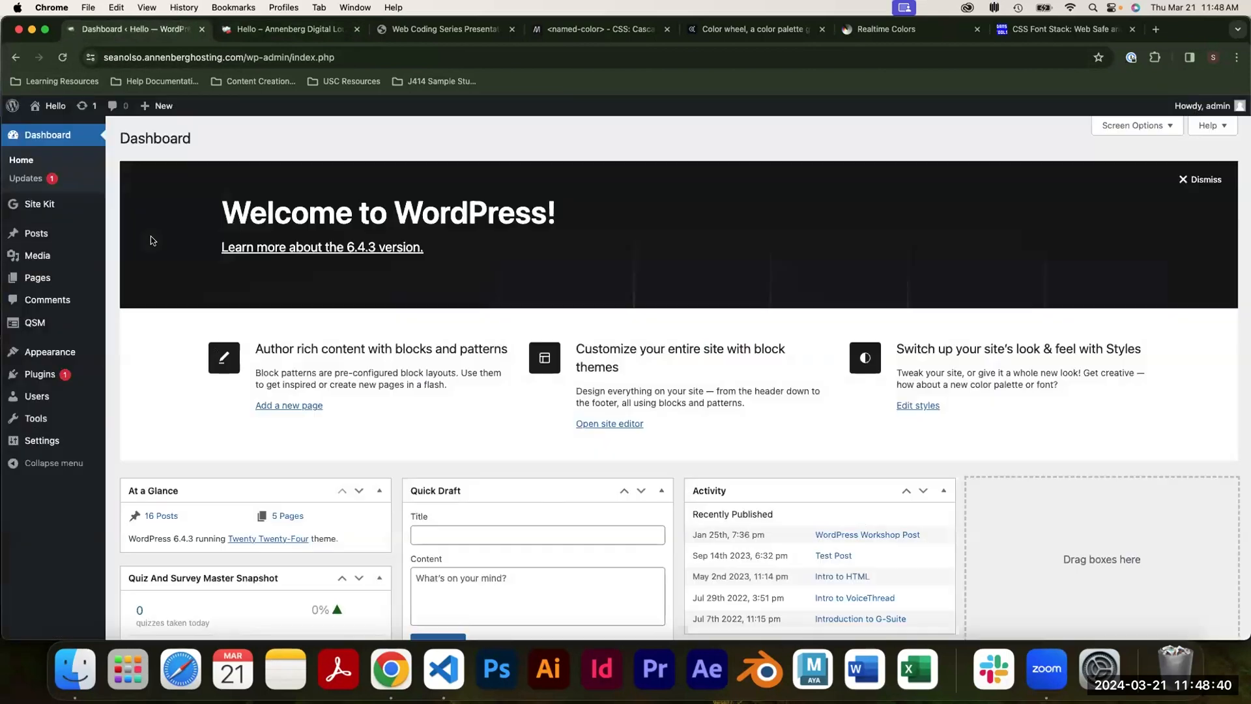
mouse_move(43, 279)
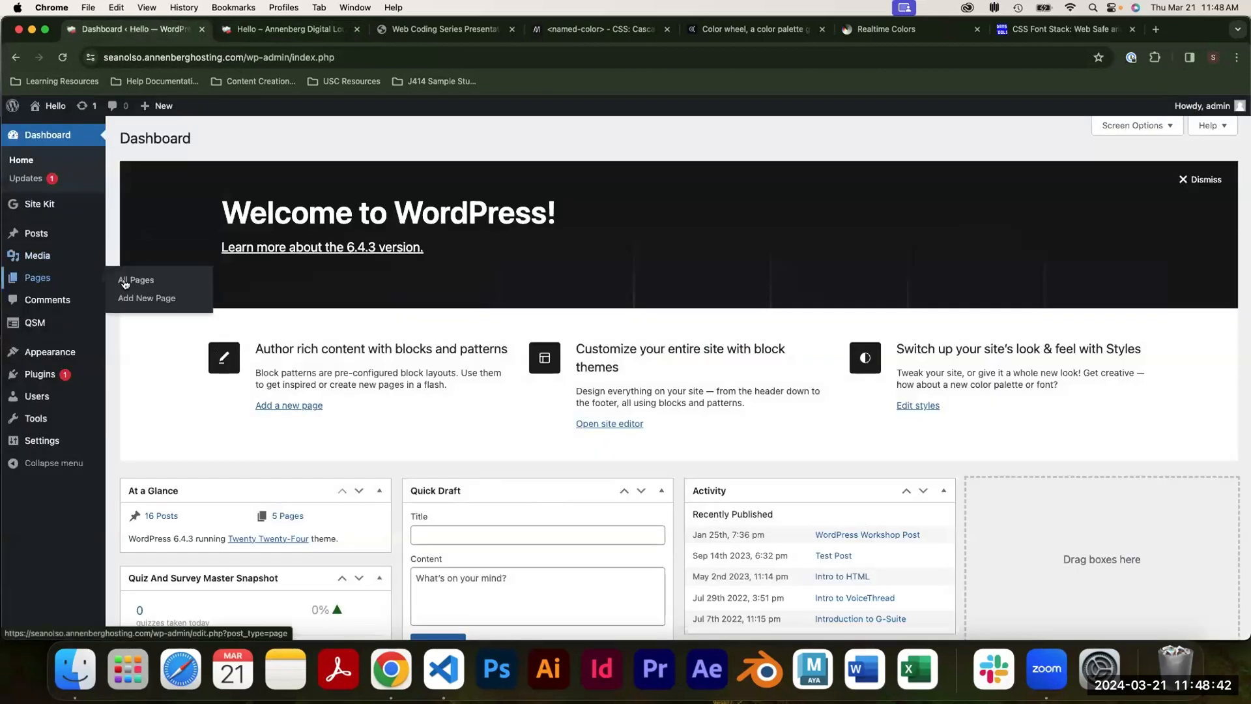
left_click(147, 284)
left_click(158, 445)
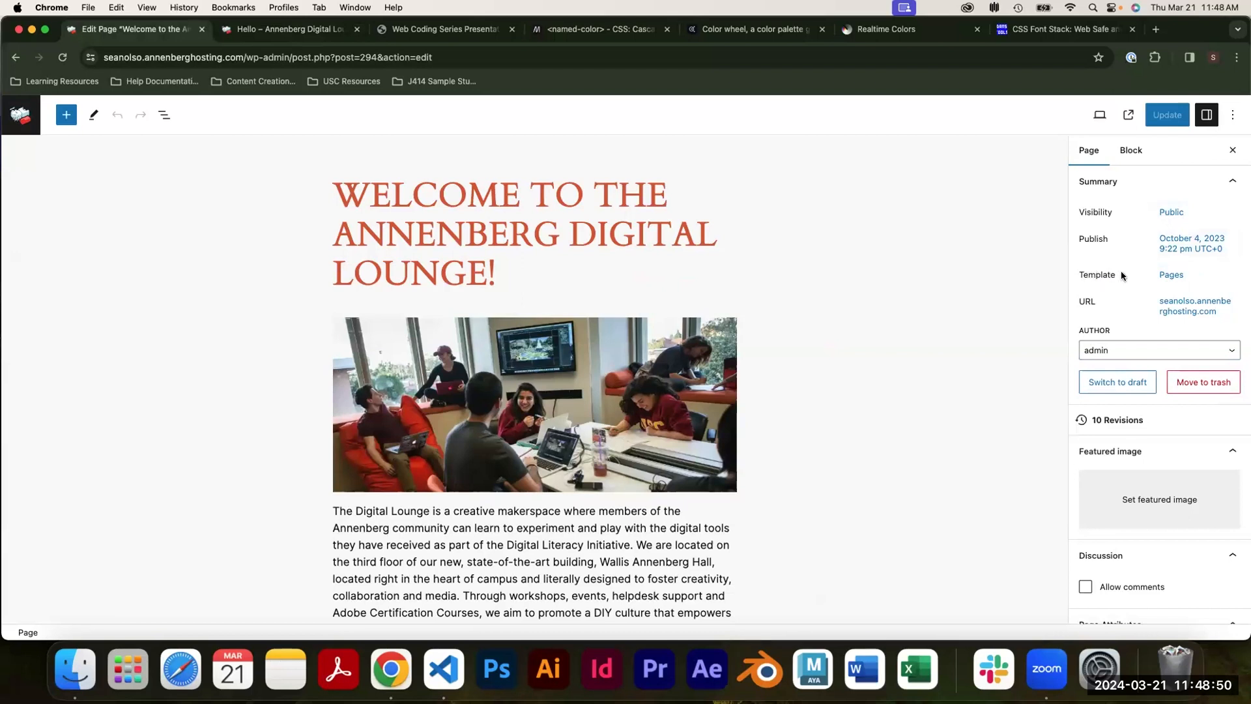
Assign the Page No Title template to the front page and update it.
left_click(1176, 276)
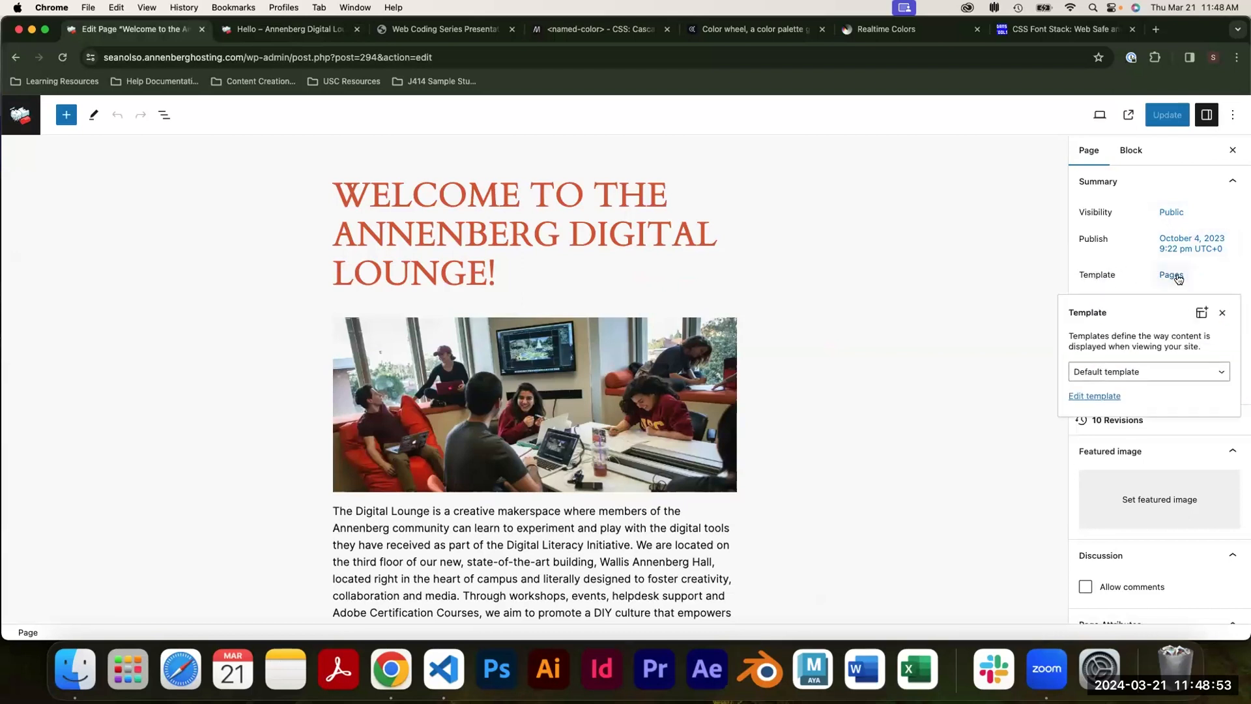
left_click(1169, 367)
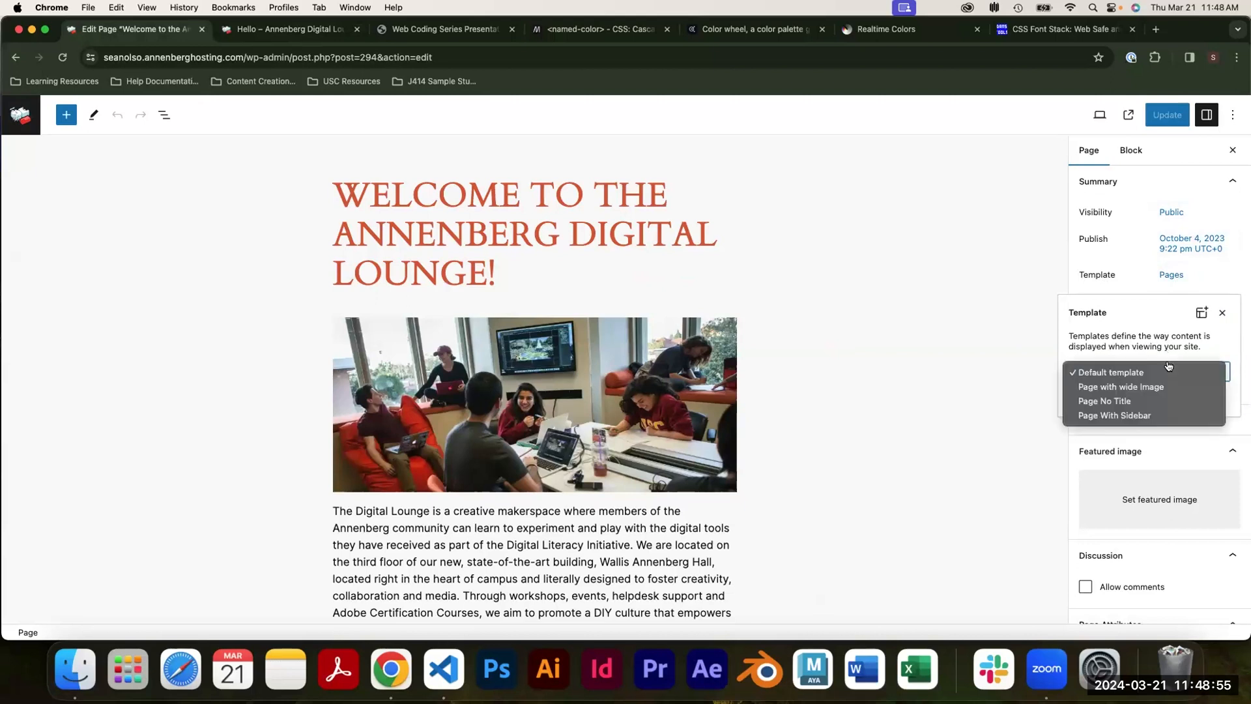
left_click(1140, 400)
left_click(1222, 313)
left_click(1166, 115)
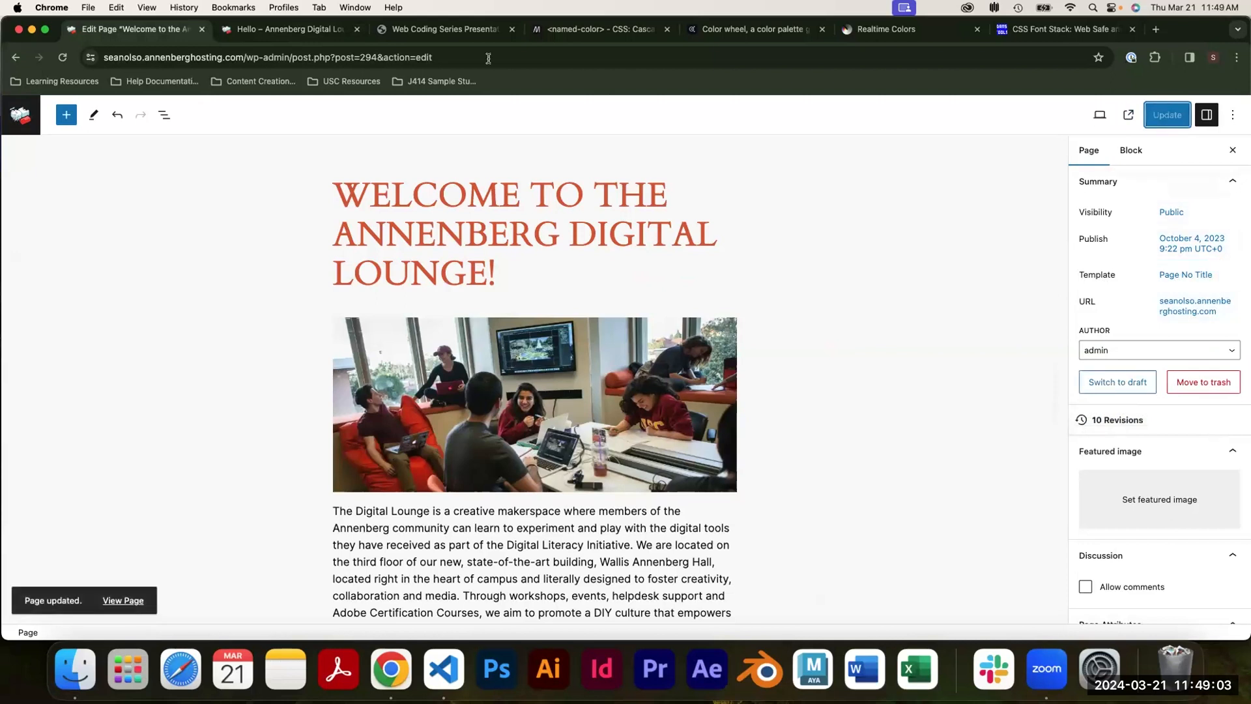
Reload the live homepage and check how it displays with the newly assigned template.
left_click(338, 27)
left_click(62, 57)
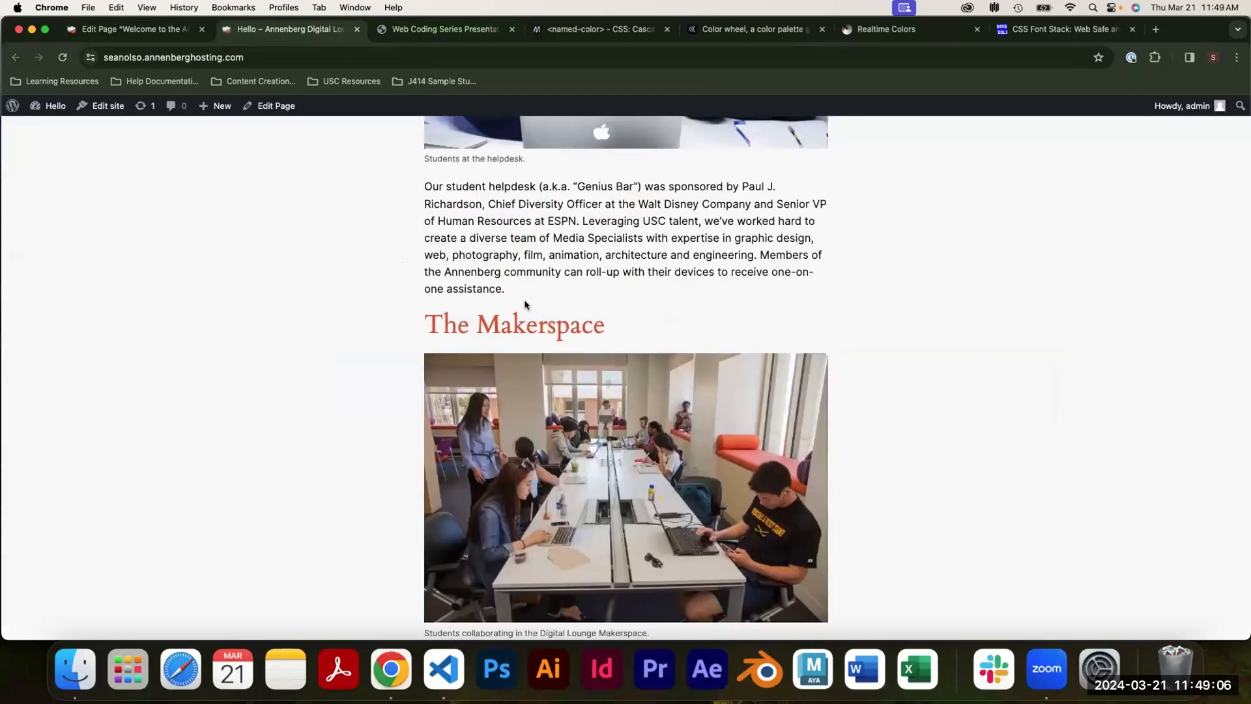
scroll(525, 304, "up", 10)
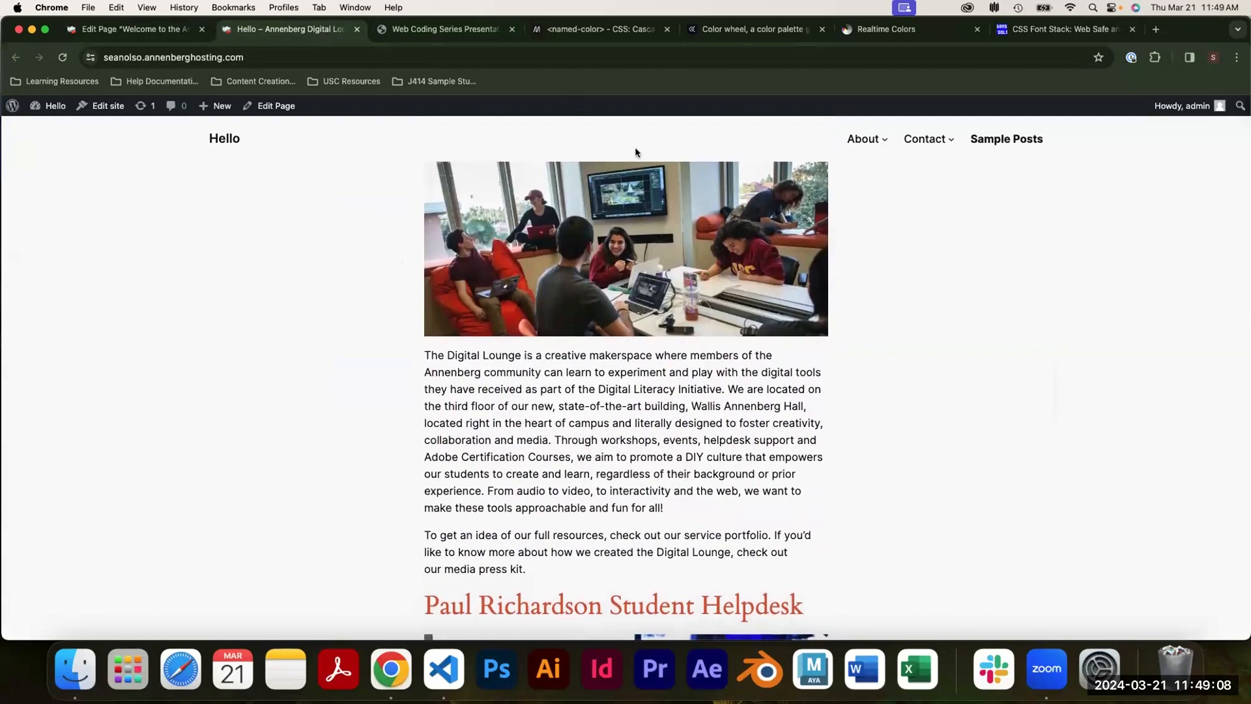
scroll(609, 127, "down", 5)
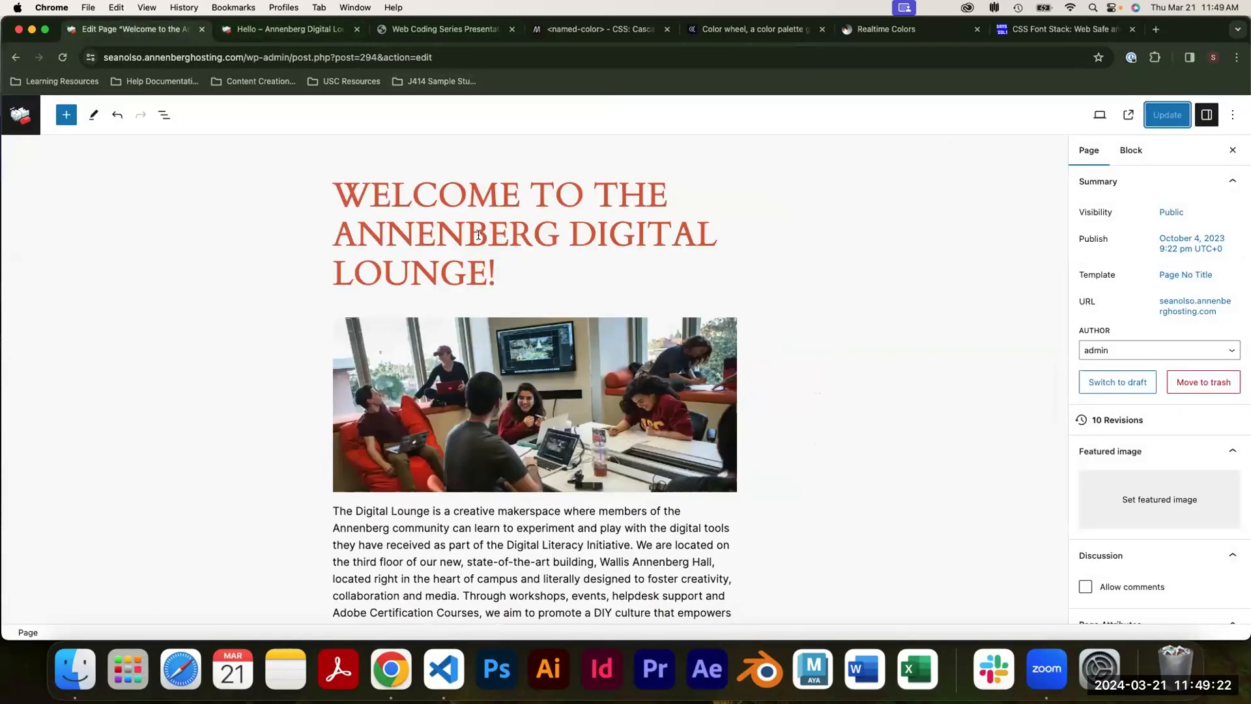
Switch the front page to the Default template, update it, and return to the live homepage.
left_click(1175, 277)
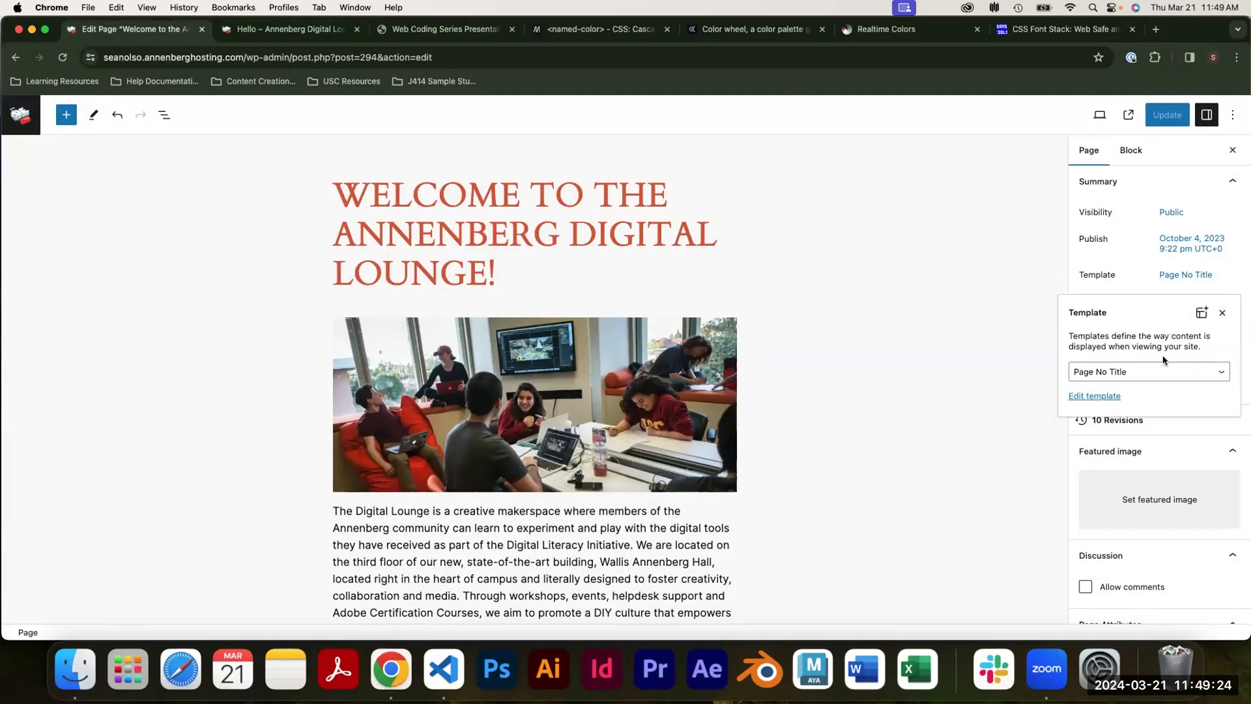
left_click(1153, 374)
left_click(1126, 347)
left_click(1167, 115)
left_click(285, 38)
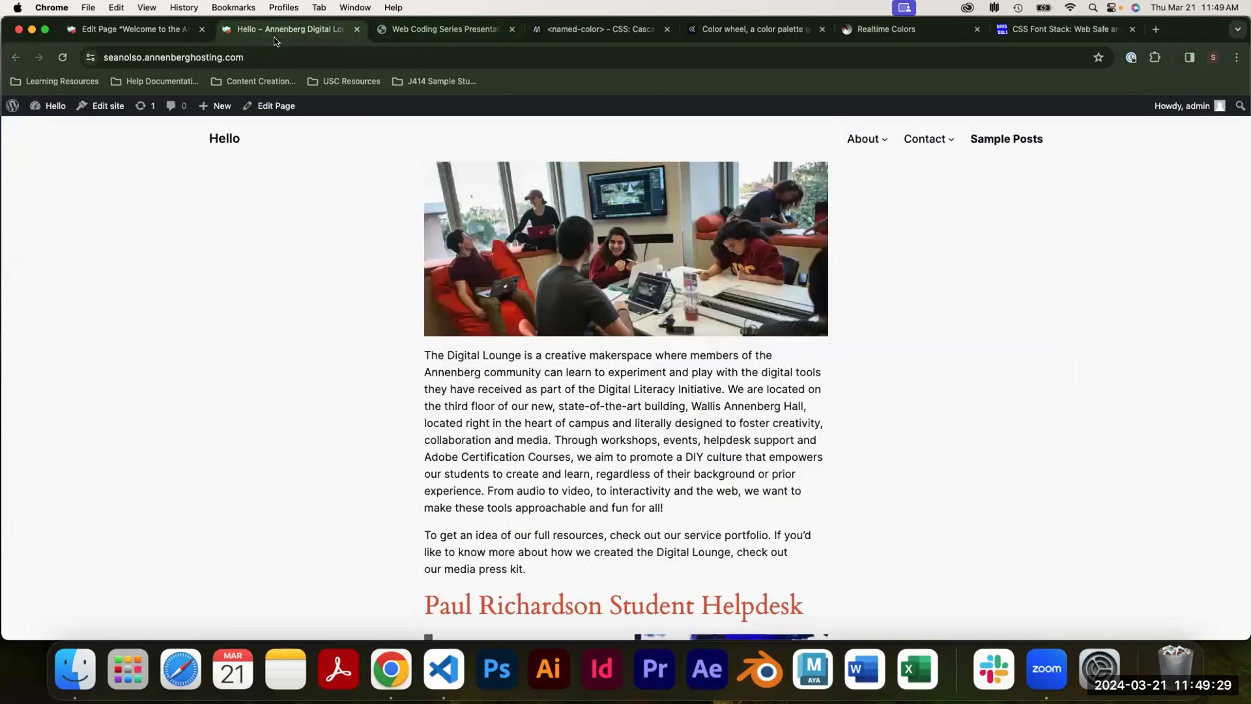
Return to the dashboard, open the site editor's template list and open the Pages template for editing.
left_click(173, 32)
left_click(22, 114)
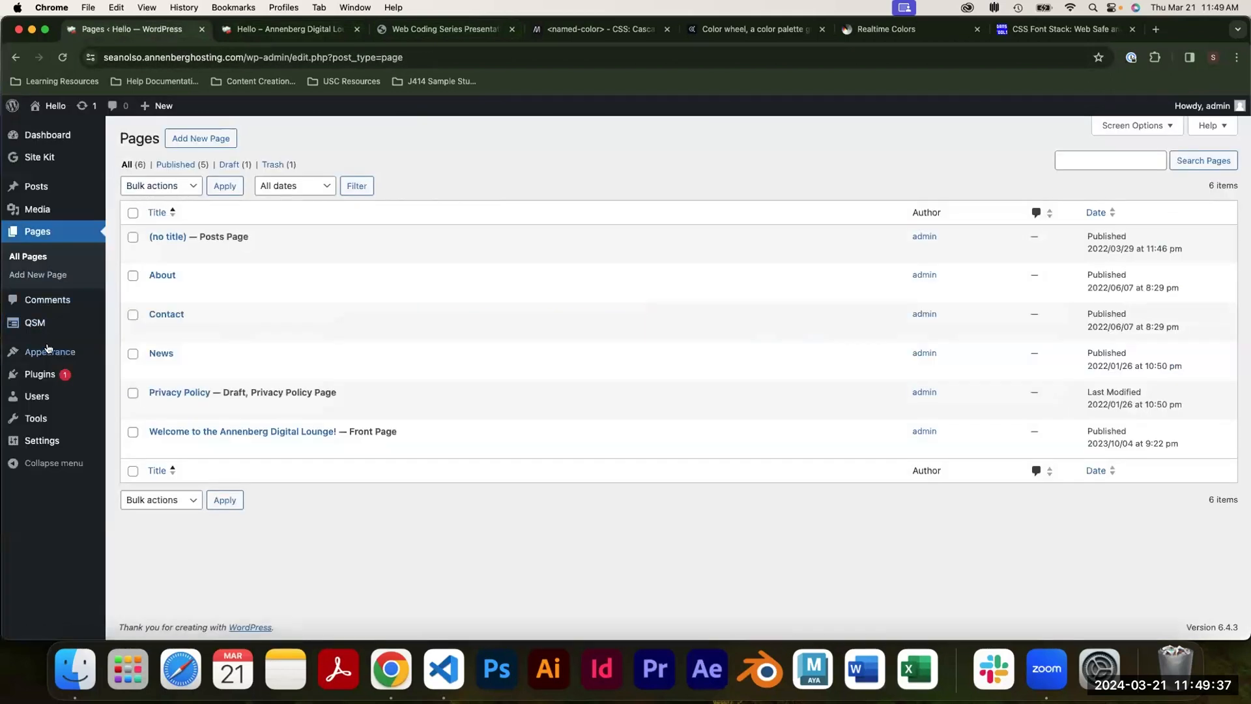
mouse_move(49, 351)
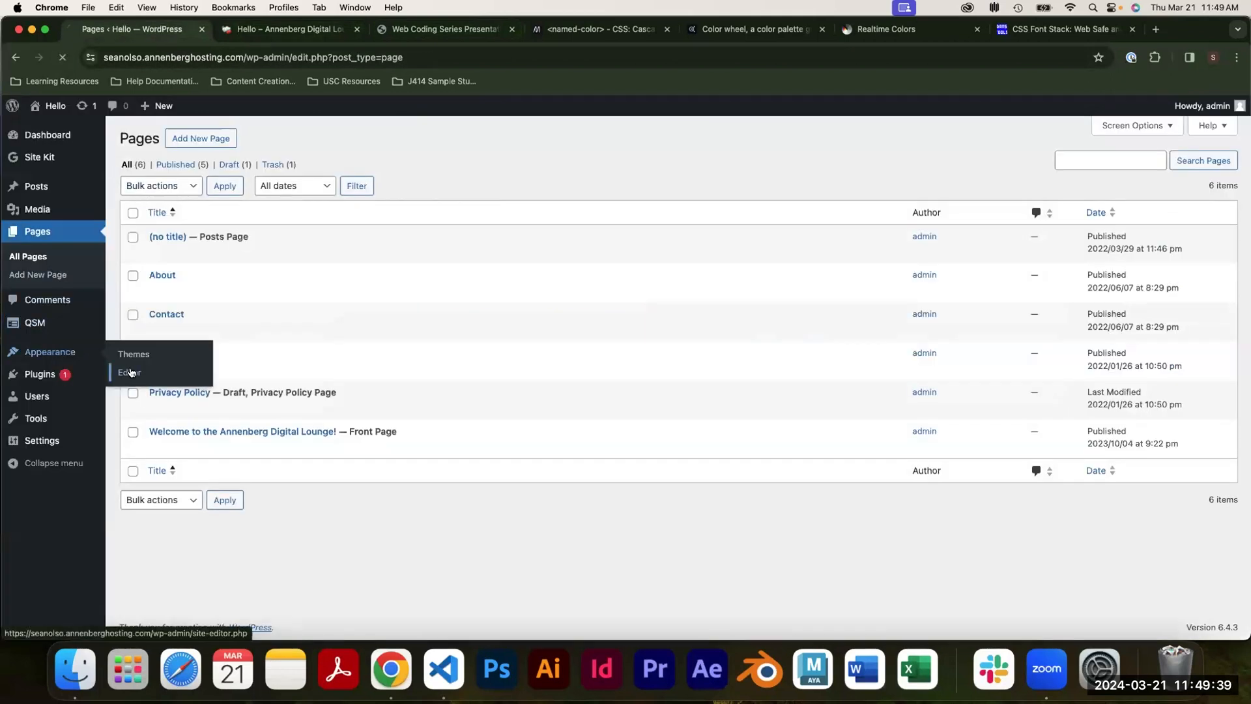
left_click(129, 372)
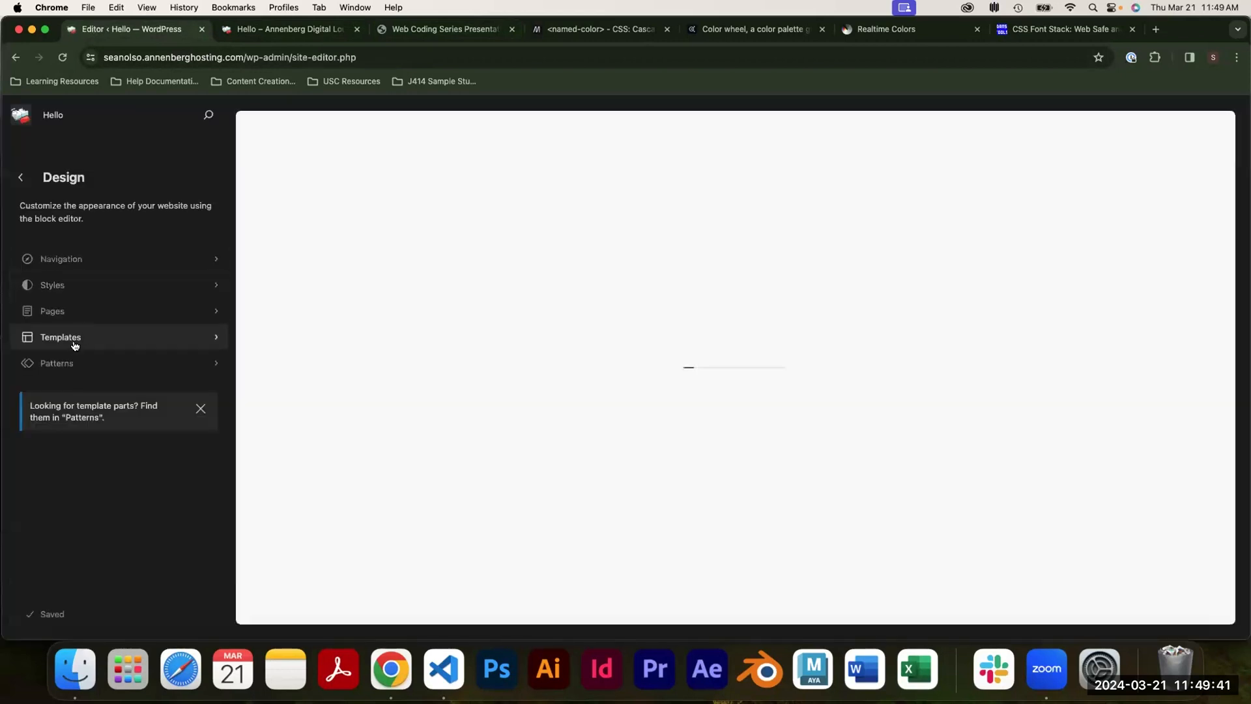
left_click(75, 344)
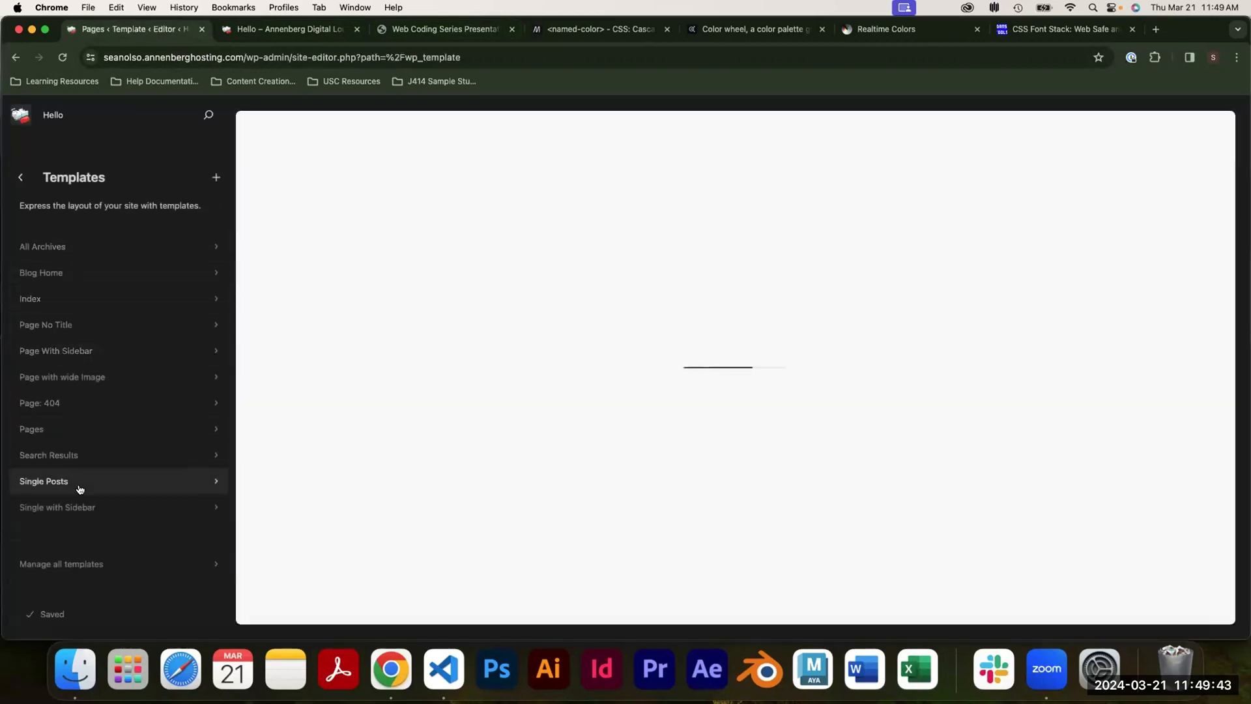
left_click(96, 276)
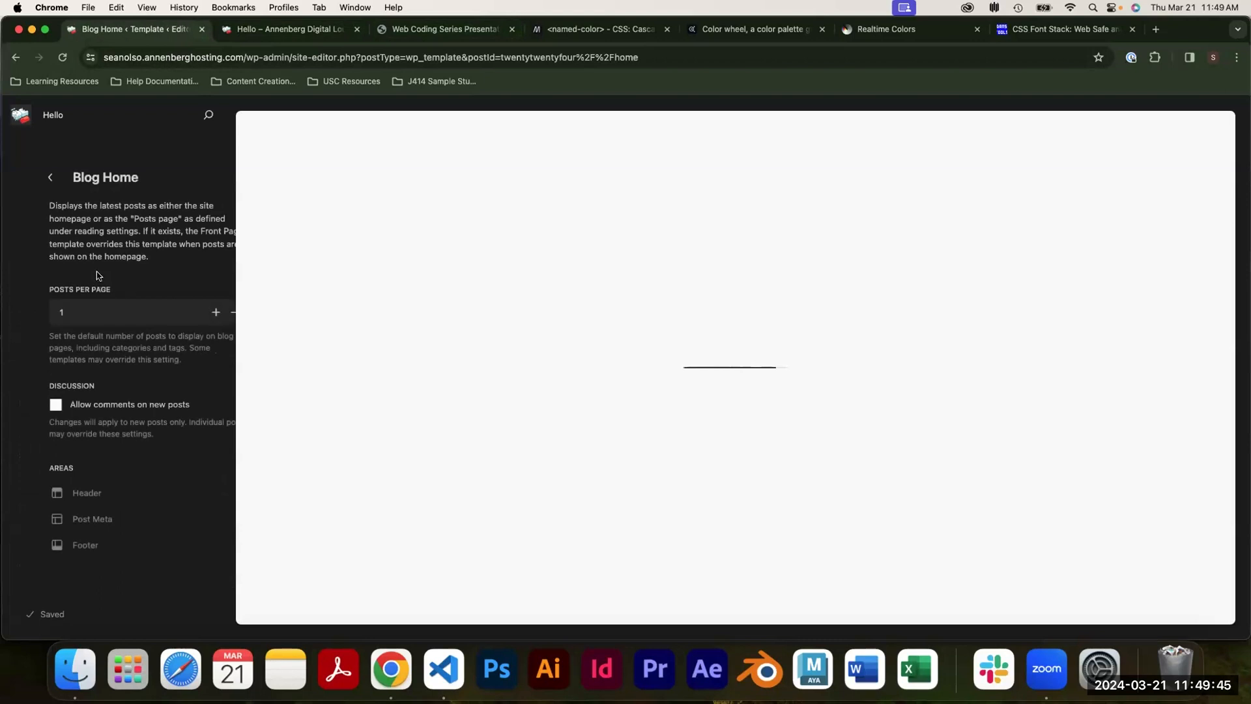
left_click(22, 178)
left_click(117, 424)
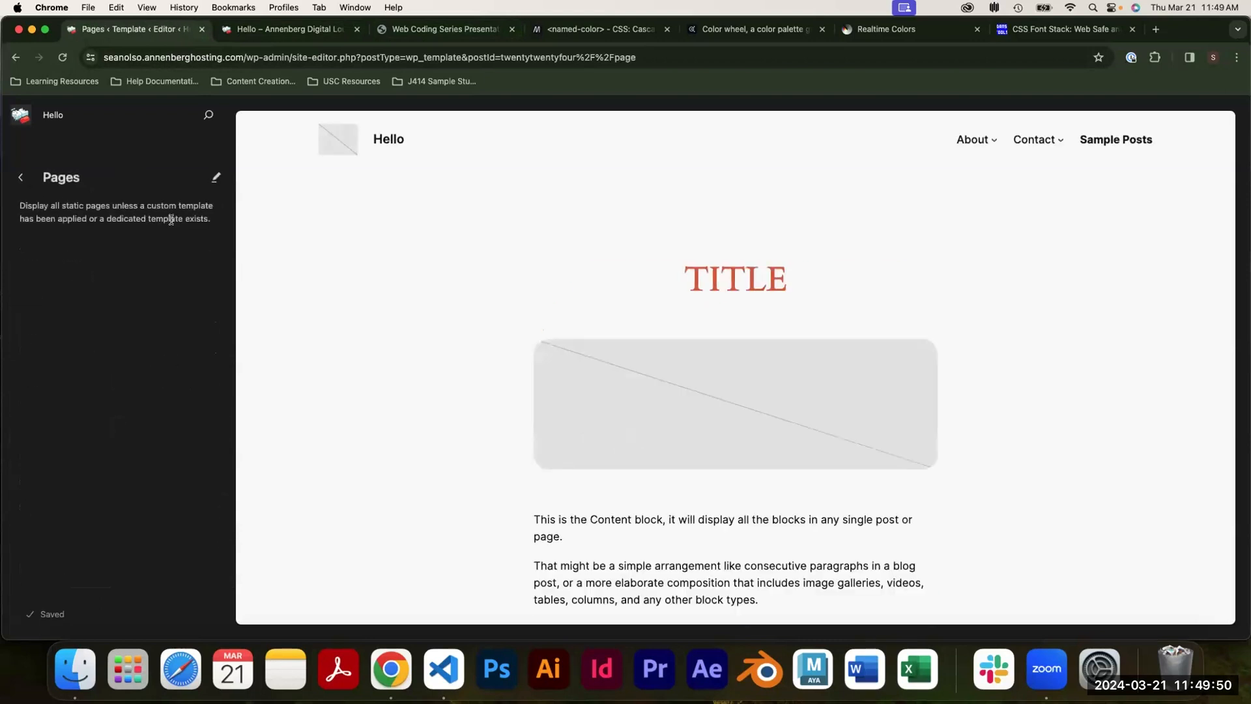
left_click(215, 178)
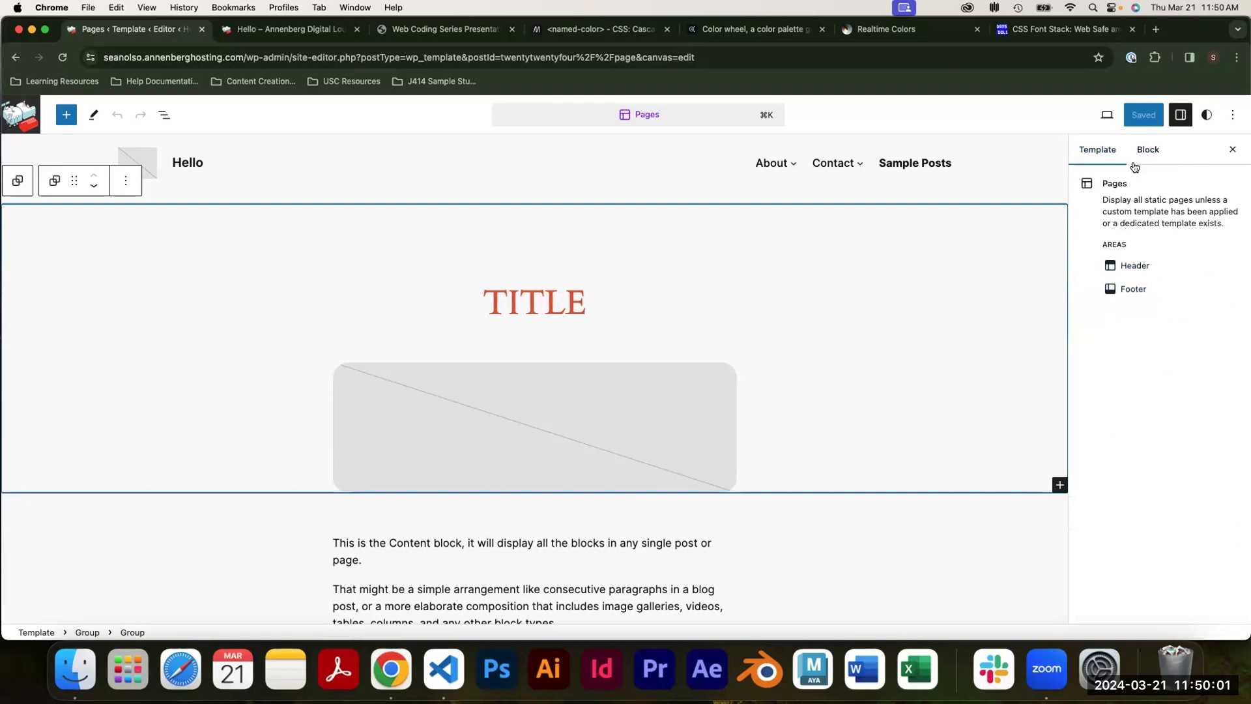
Reset the site-wide Heading color to its default in the global color styles and save the change.
left_click(540, 305)
left_click(1148, 149)
left_click(1206, 115)
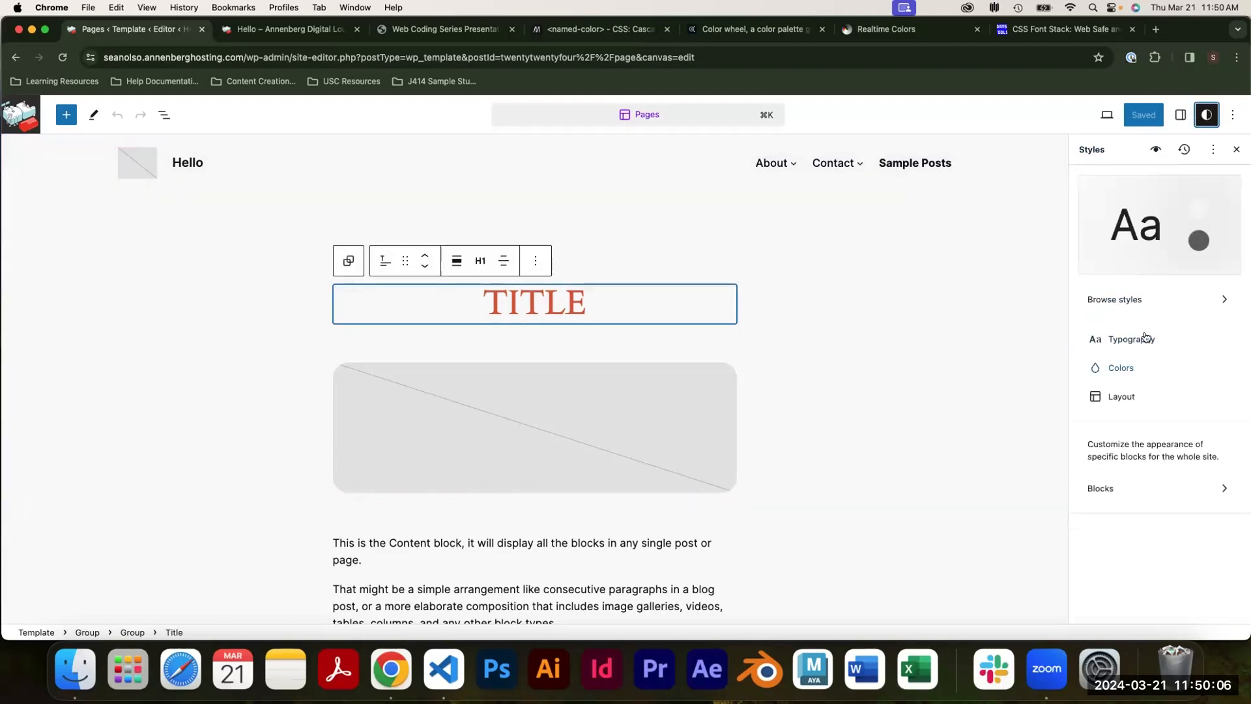
left_click(1132, 369)
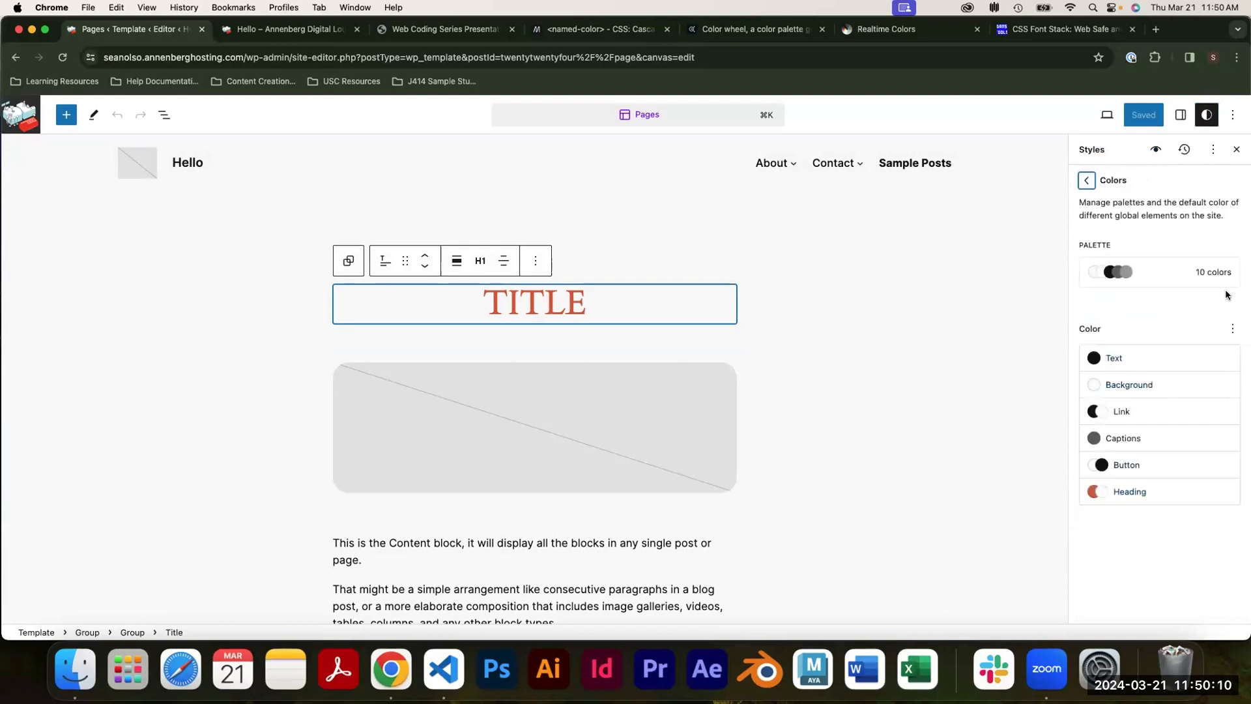
left_click(1232, 329)
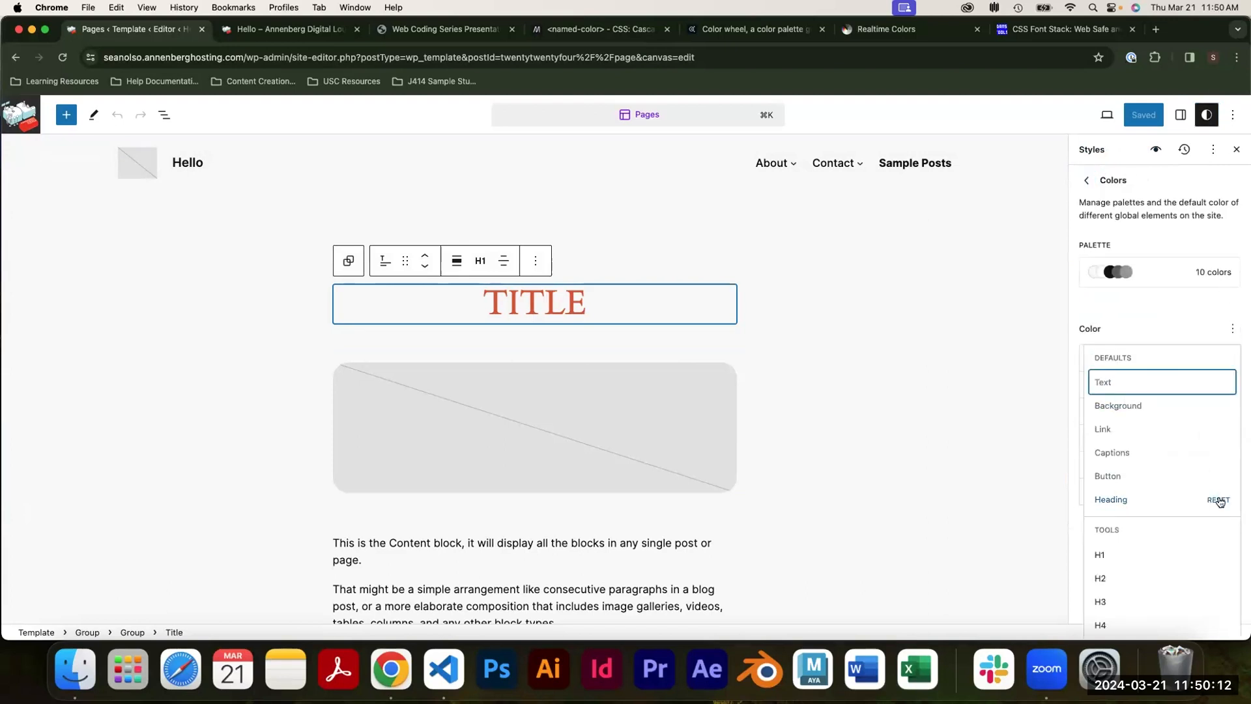
left_click(1216, 496)
left_click(1147, 115)
left_click(1152, 116)
Delete the Featured Image block from the Pages template.
left_click(583, 556)
left_click(585, 398)
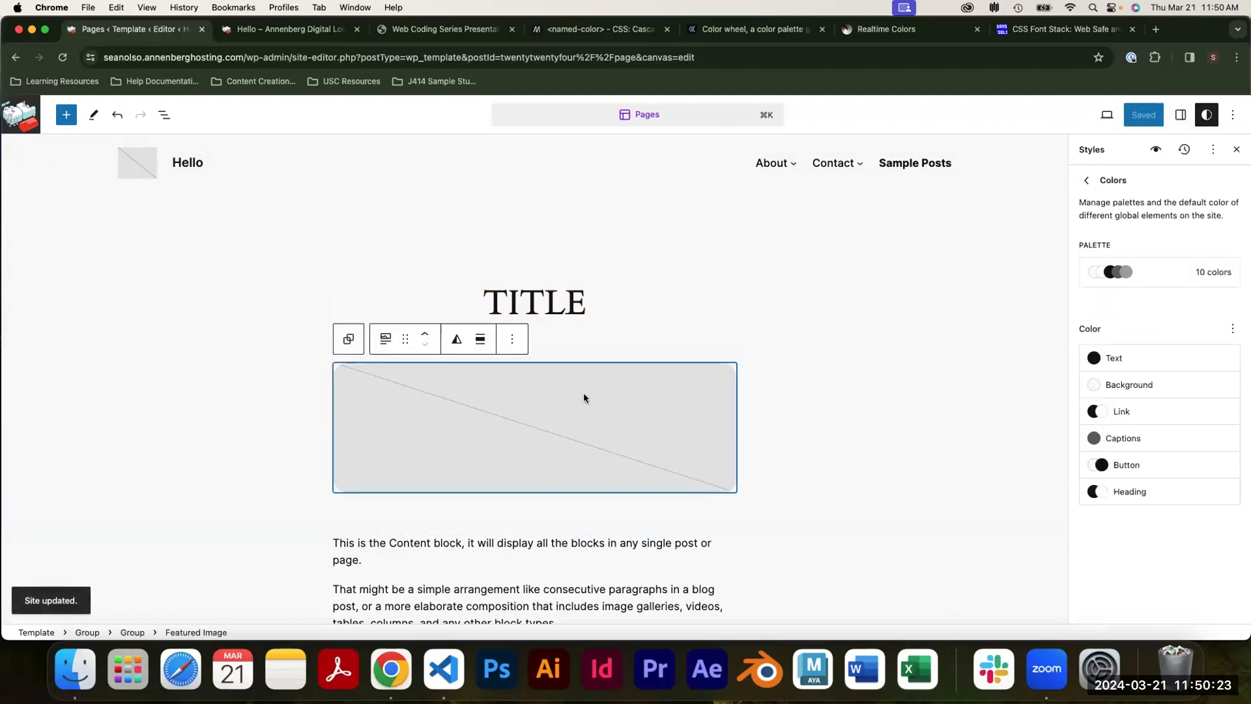
key("BackSpace")
Examine the Title block, the footer and the locked Content block of the Pages template.
double_click(555, 305)
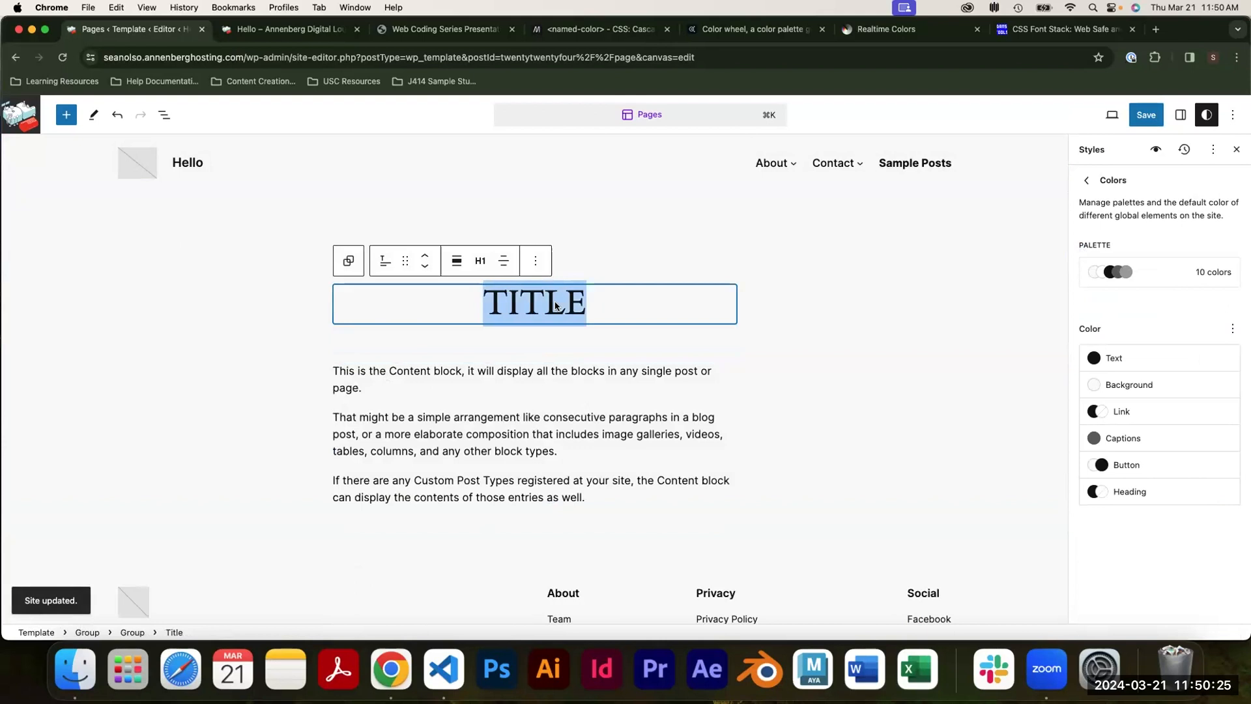
scroll(555, 306, "down", 3)
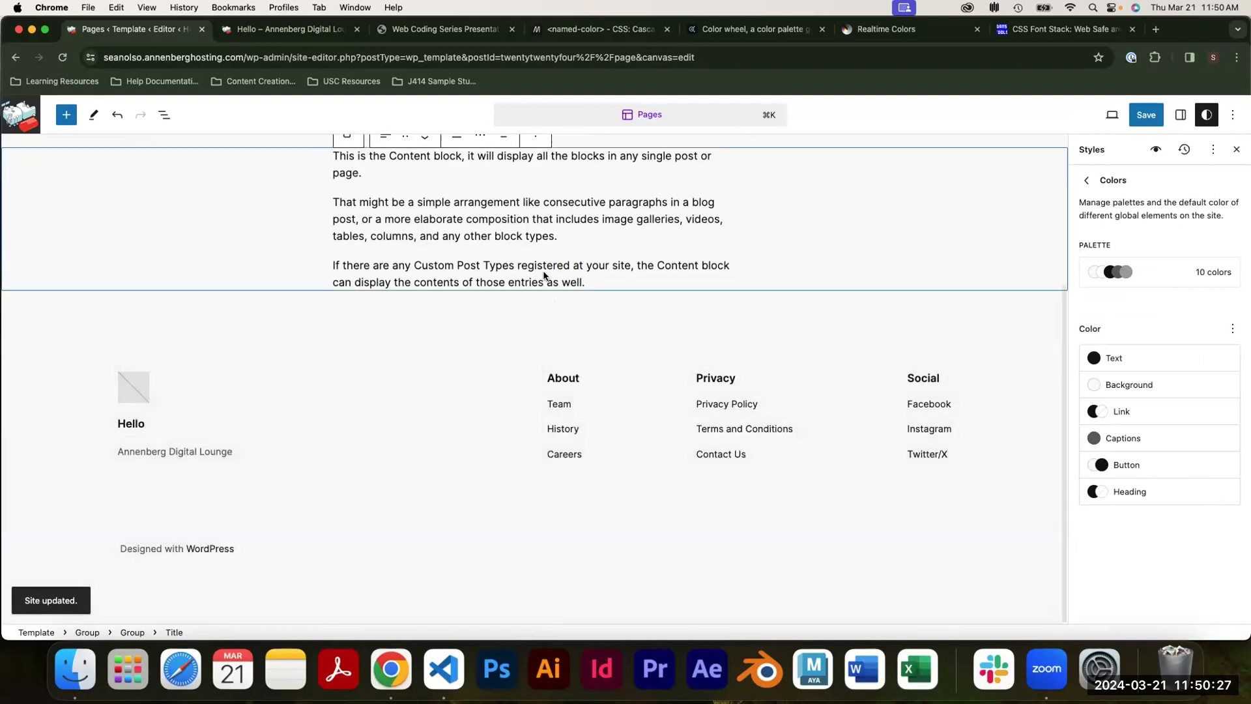
scroll(545, 276, "up", 3)
triple_click(513, 374)
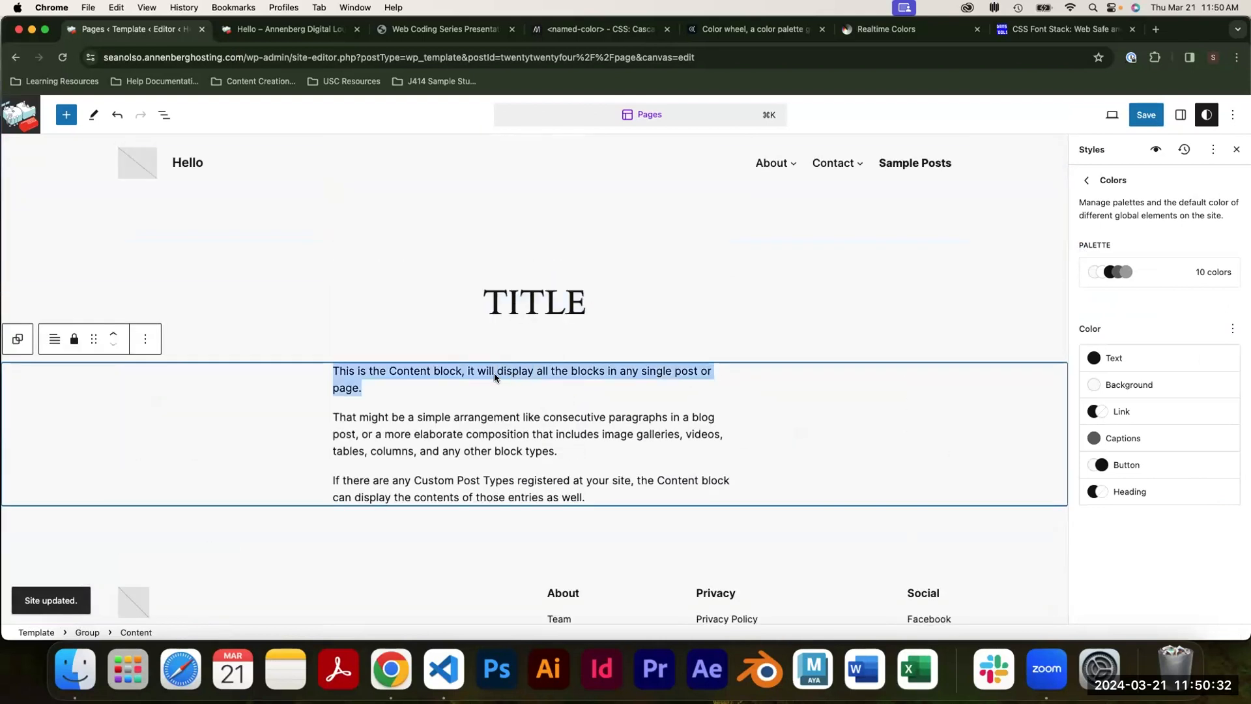
left_click(74, 339)
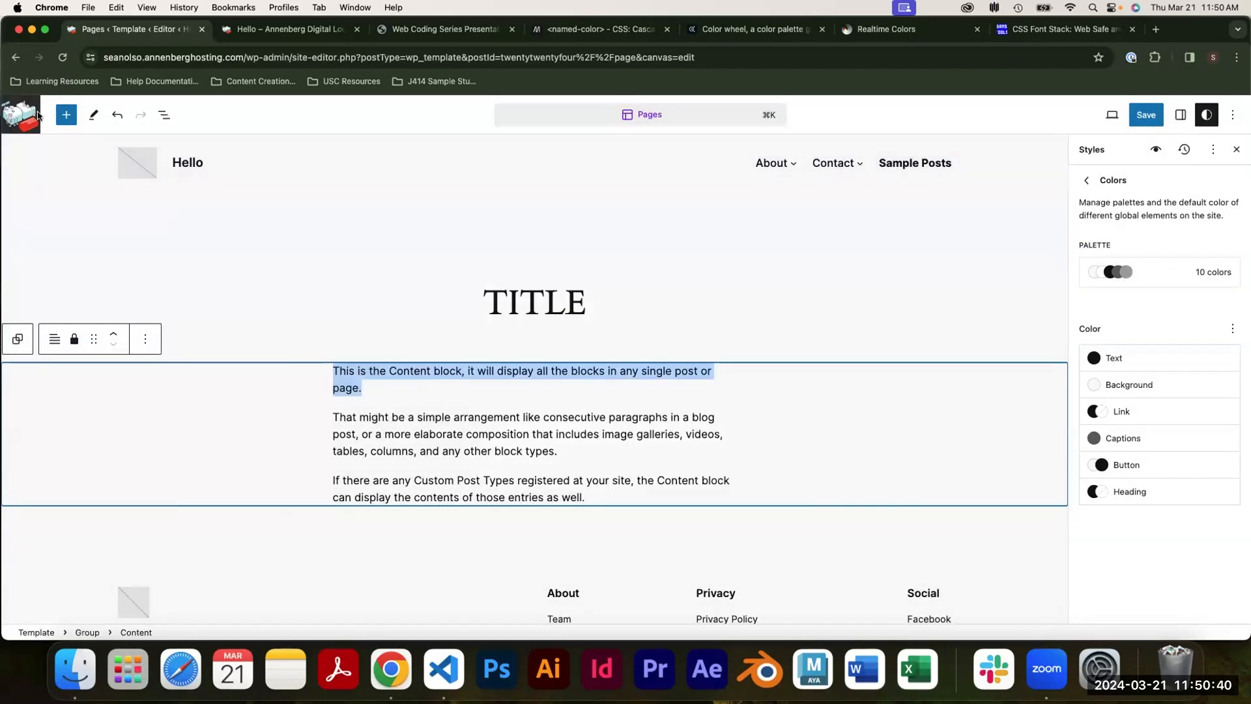
Leave the Pages template and open the site editor's patterns library.
left_click(20, 114)
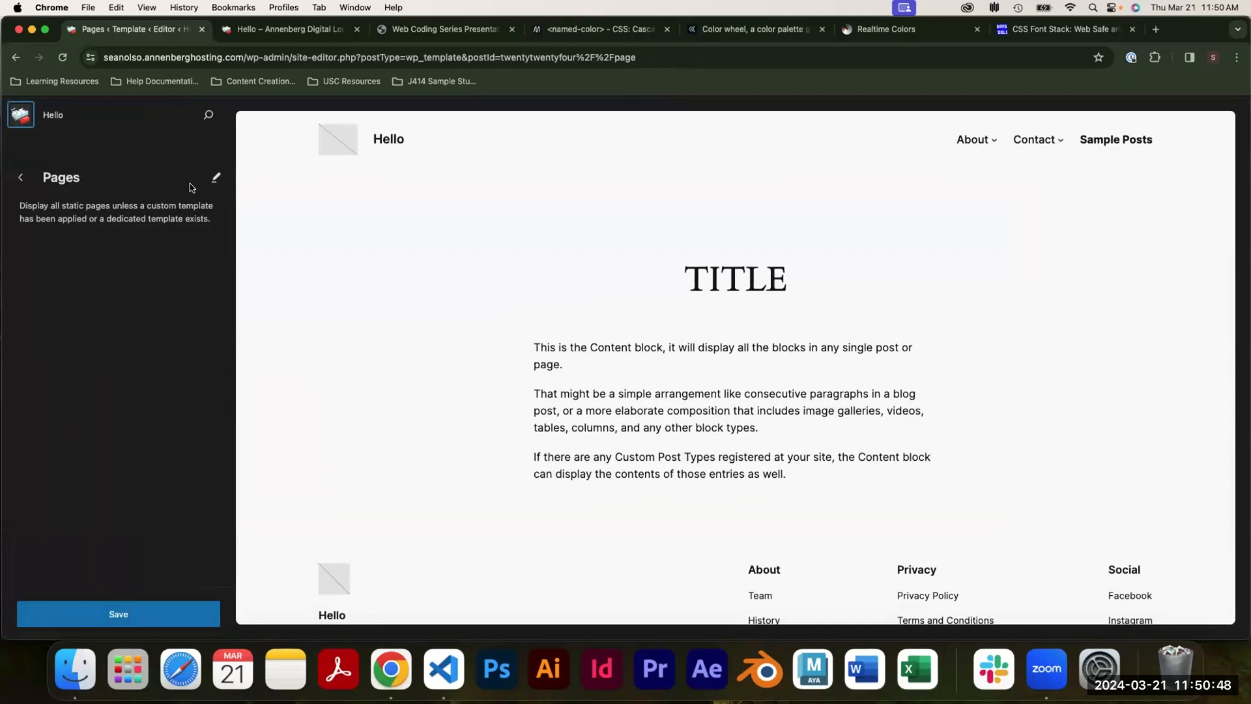
left_click(19, 179)
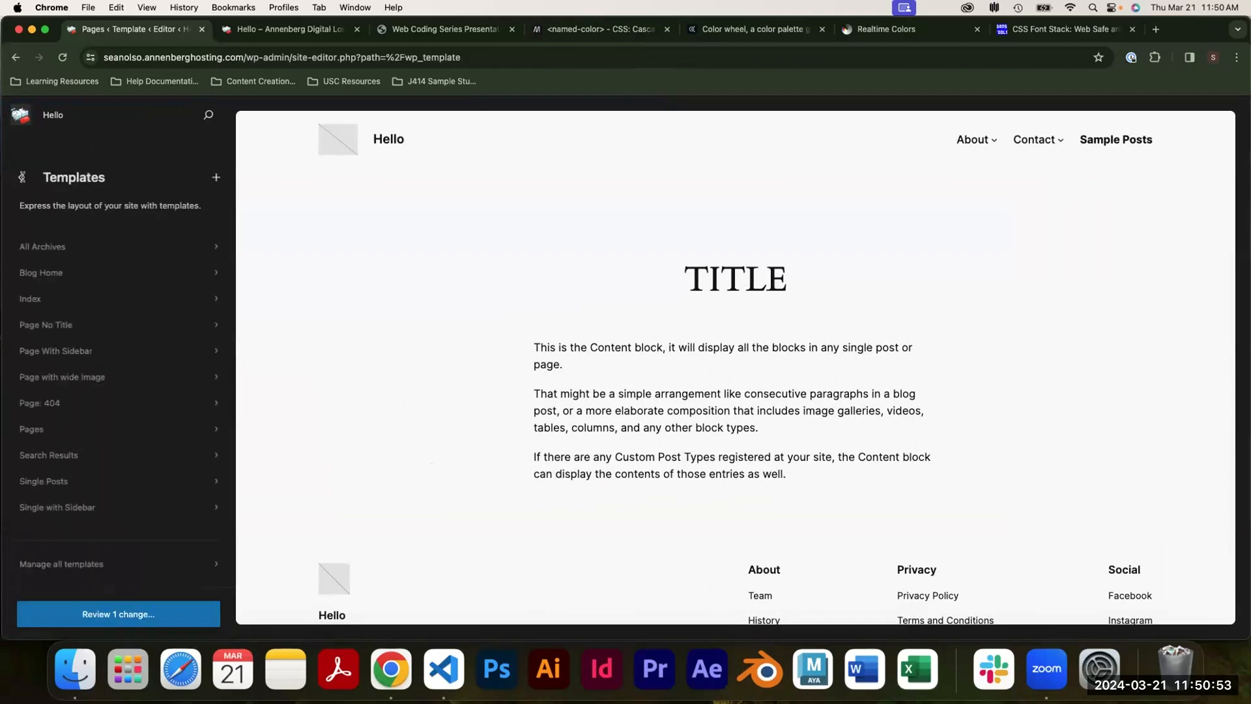
left_click(20, 177)
left_click(98, 360)
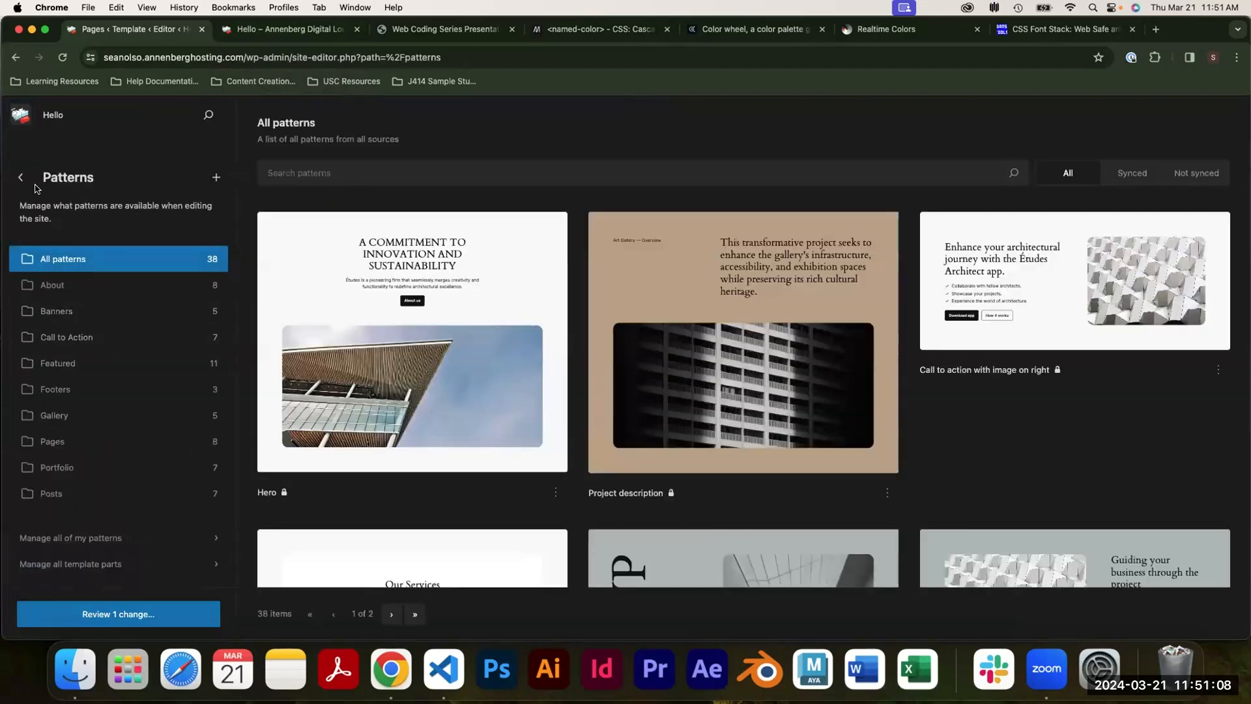
left_click(12, 182)
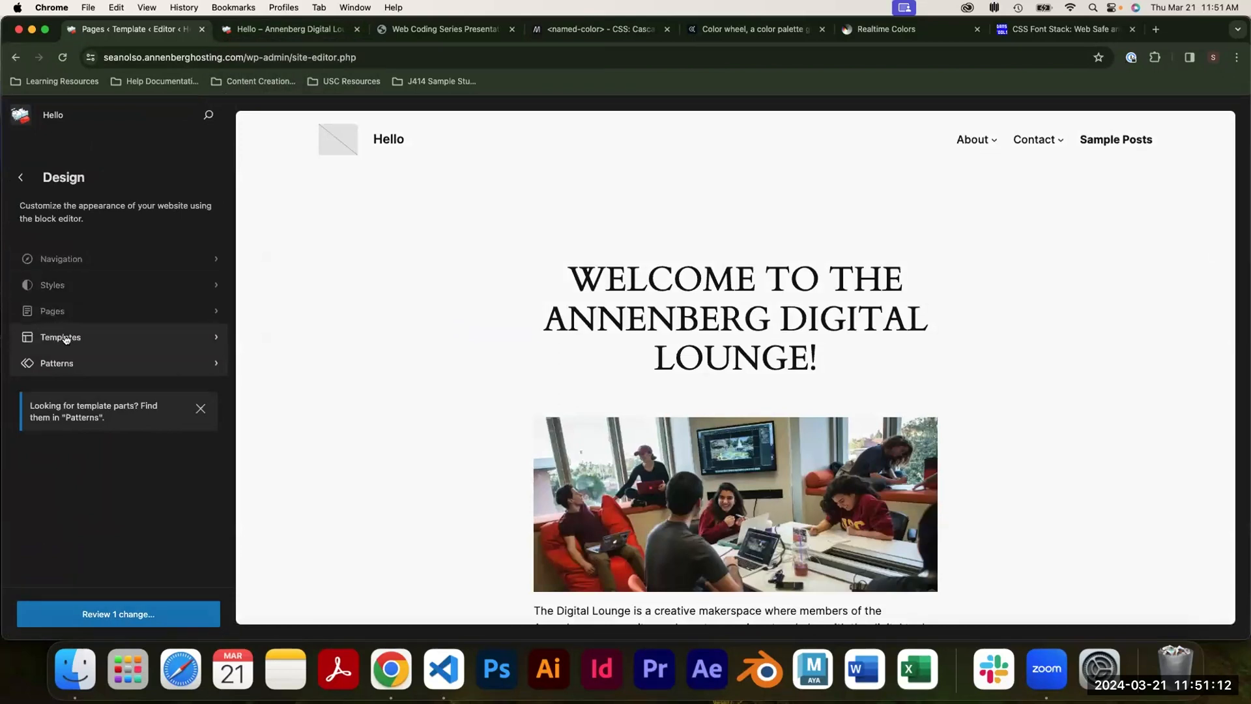
left_click(90, 364)
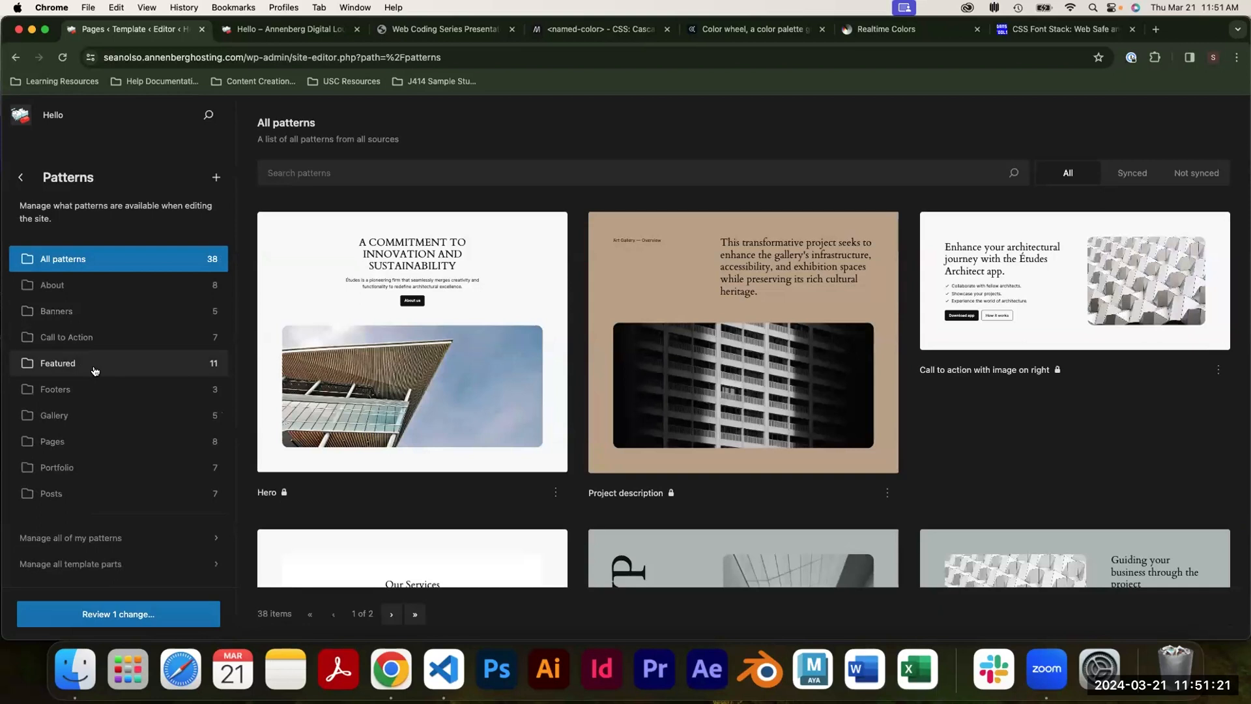
Find the template parts below the pattern categories and open the Header template part.
scroll(130, 538, "down", 5)
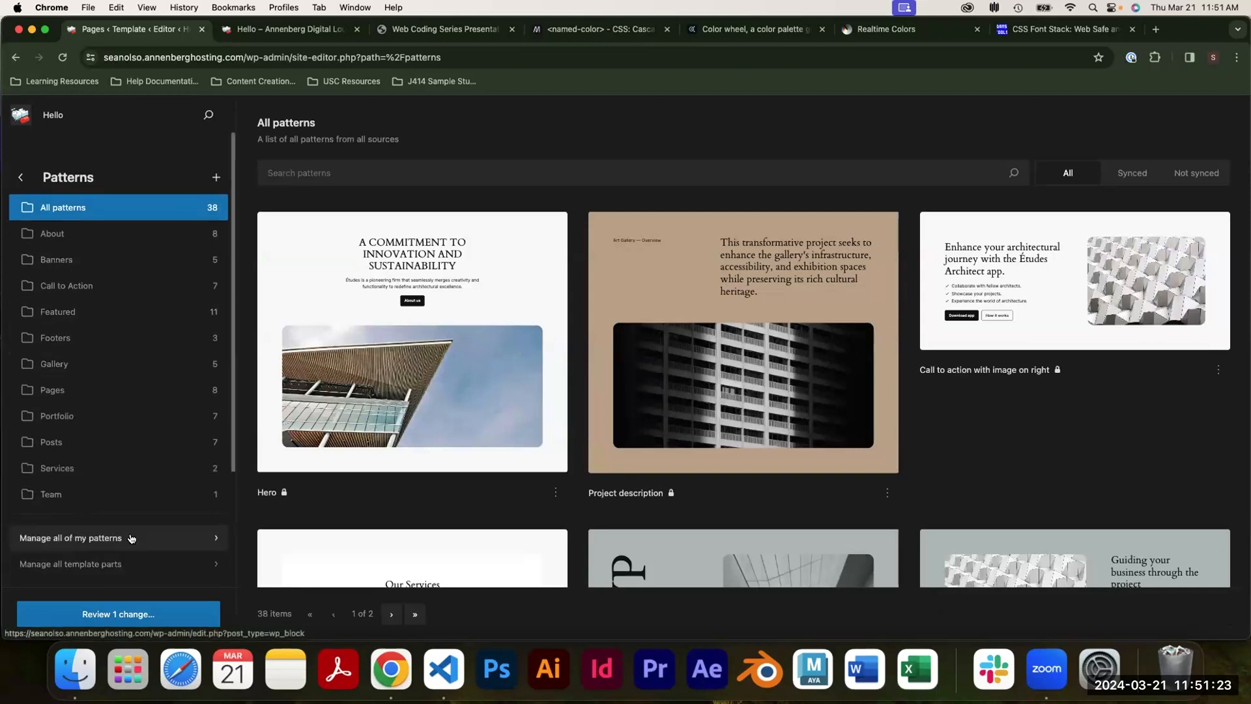
scroll(106, 431, "down", 1)
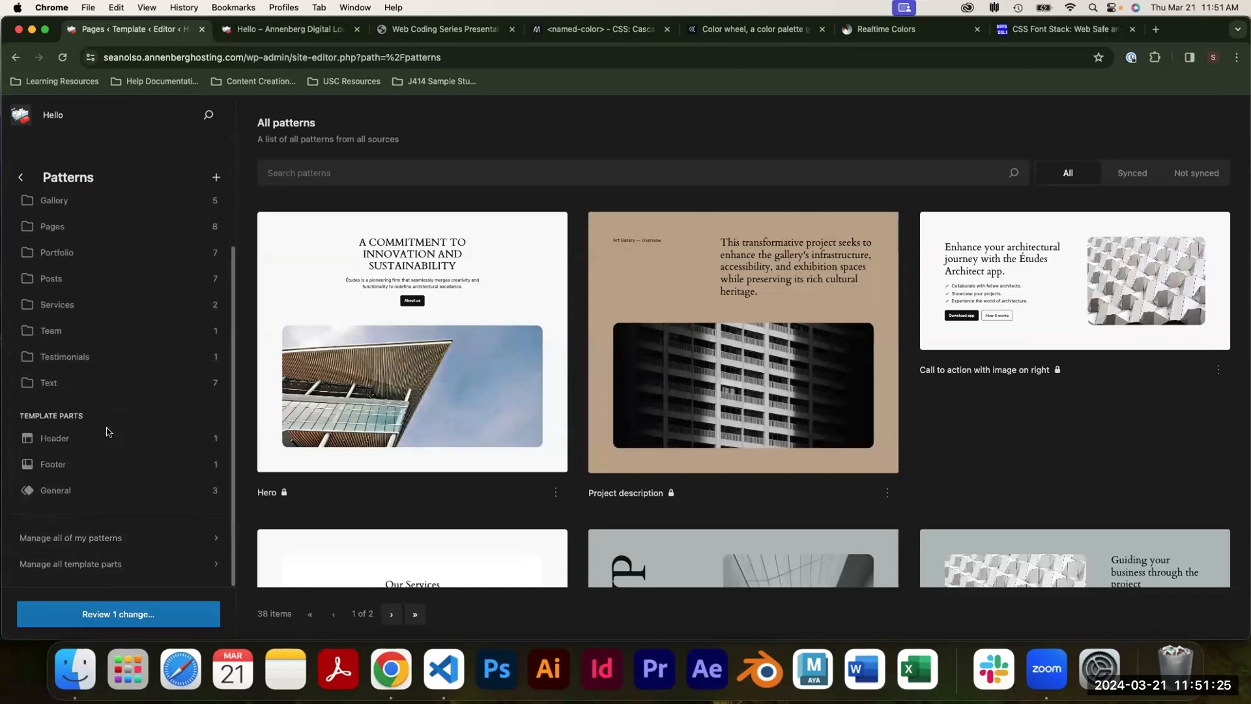
left_click(57, 440)
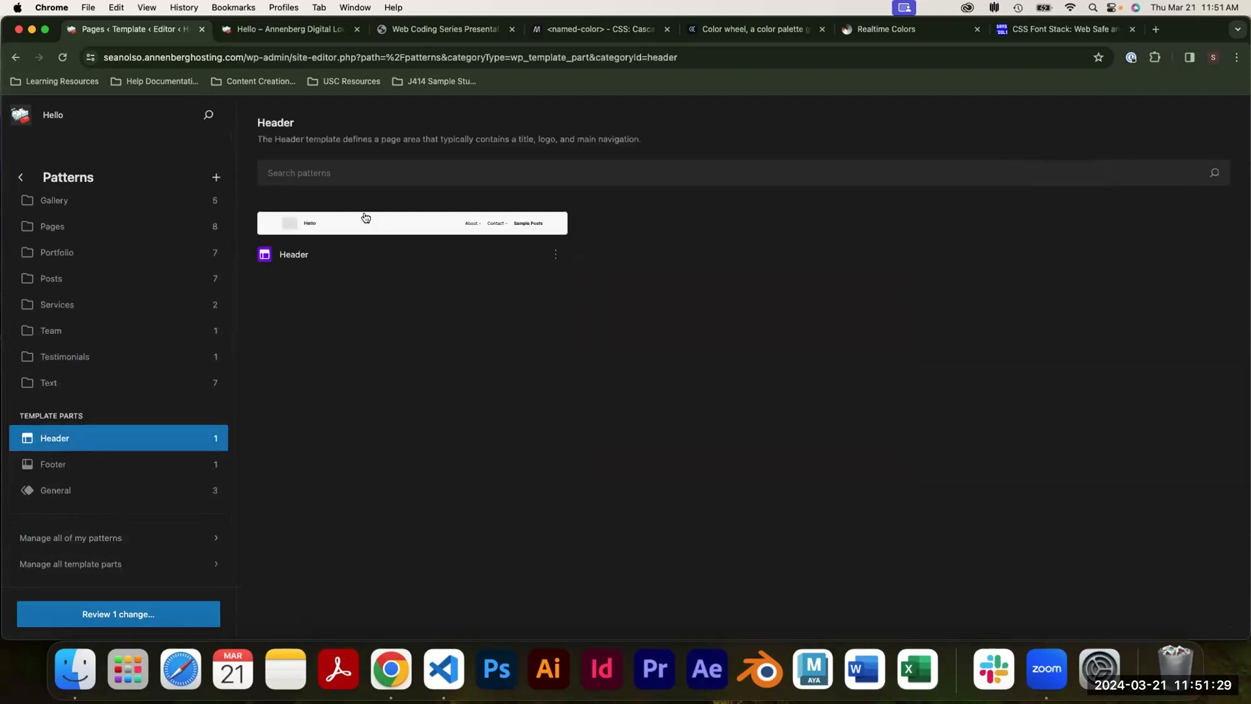
left_click(363, 220)
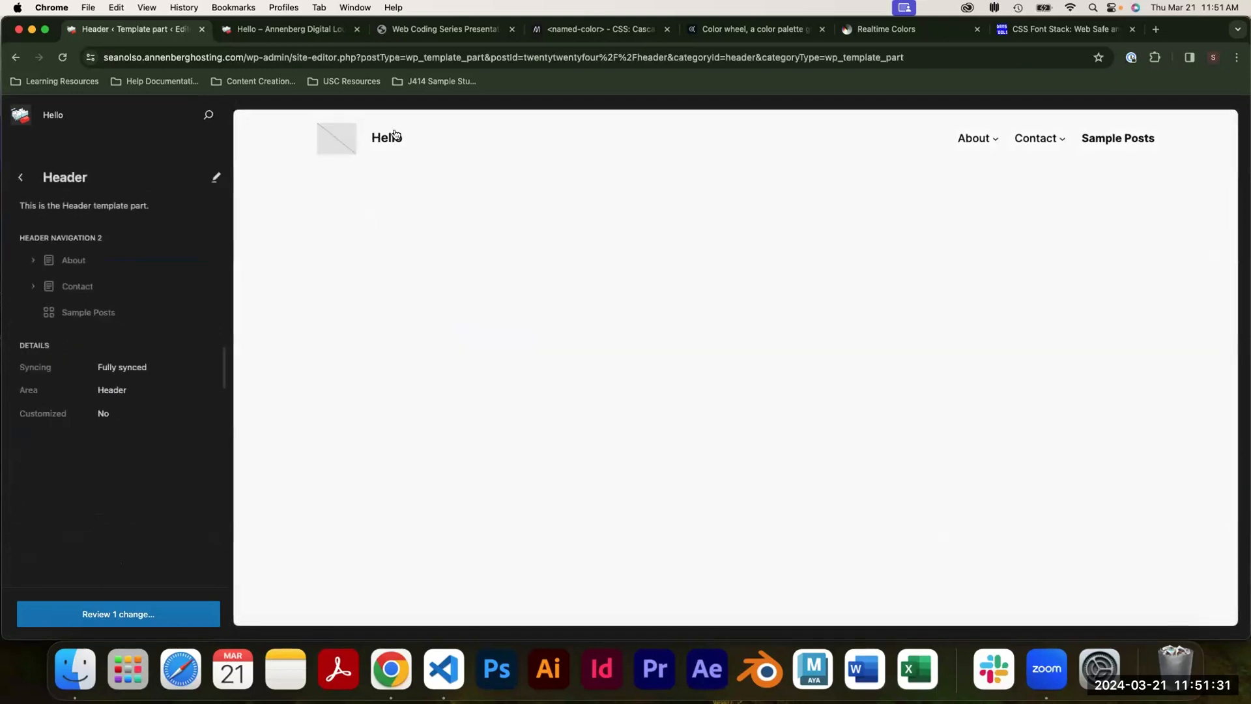
Check the site title and navigation in the live homepage's header, and return to the Header template part.
left_click(259, 30)
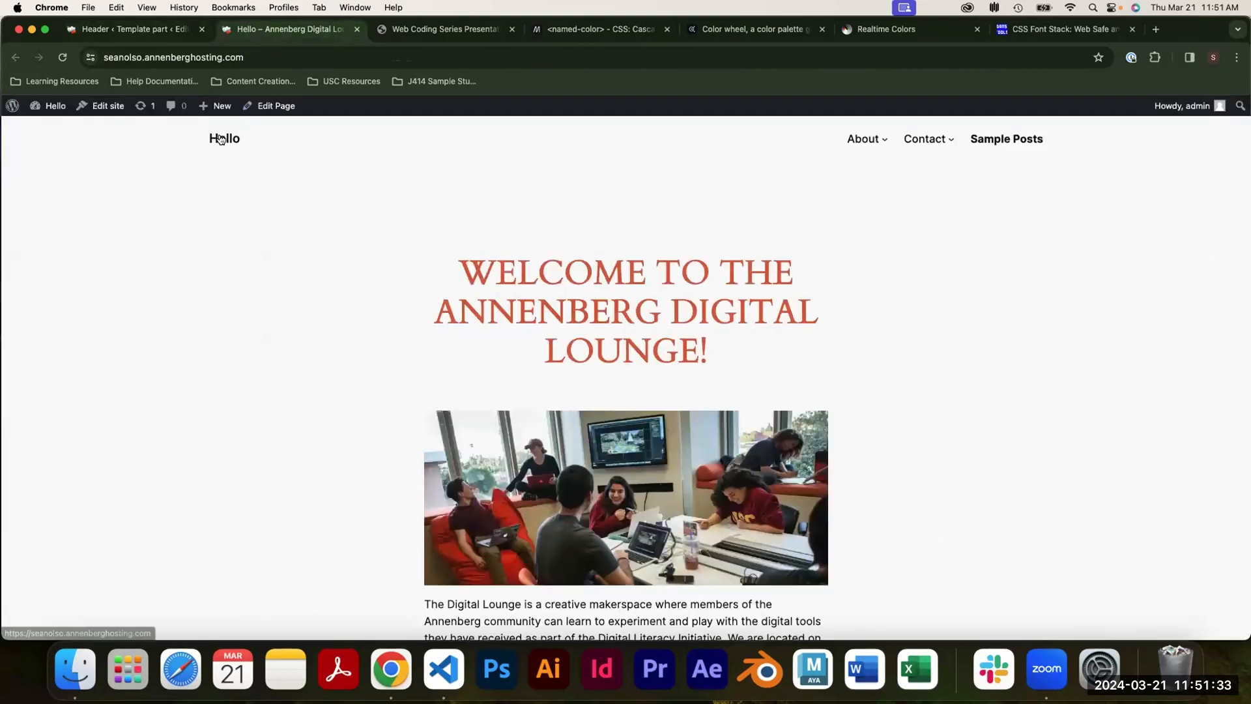
mouse_move(940, 146)
left_click(150, 28)
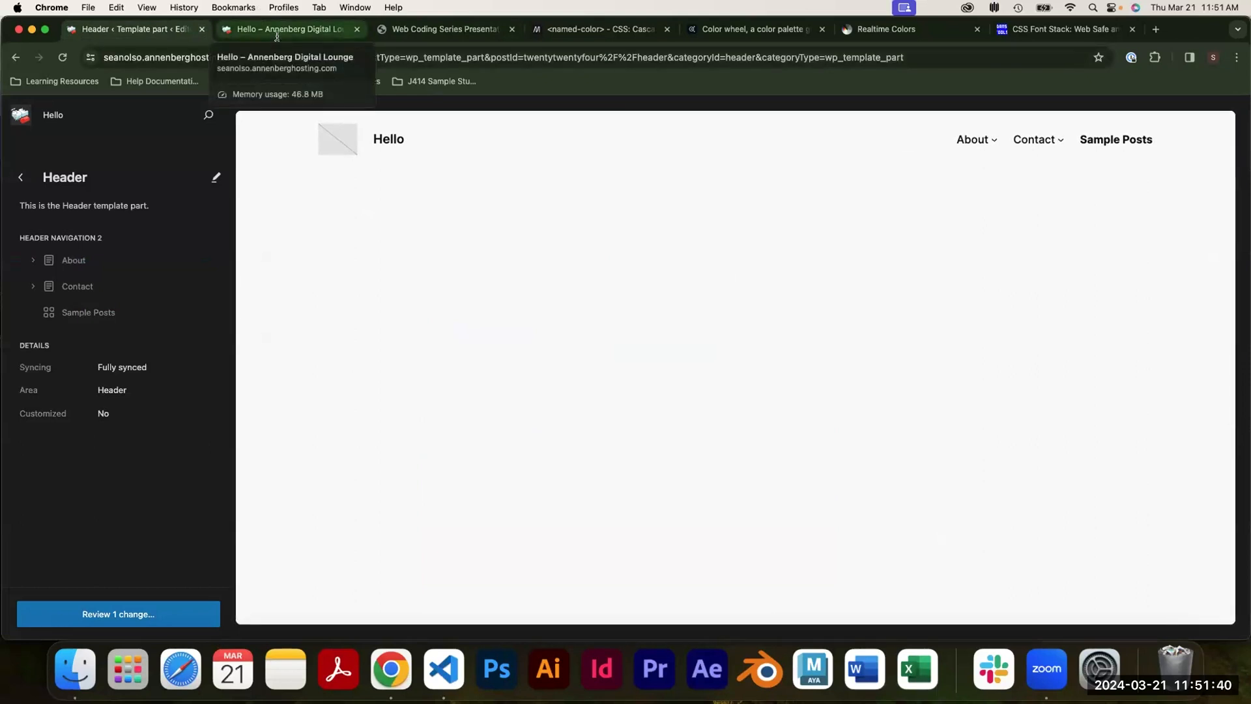
Open the Header template part for editing and inspect its navigation block.
left_click(215, 176)
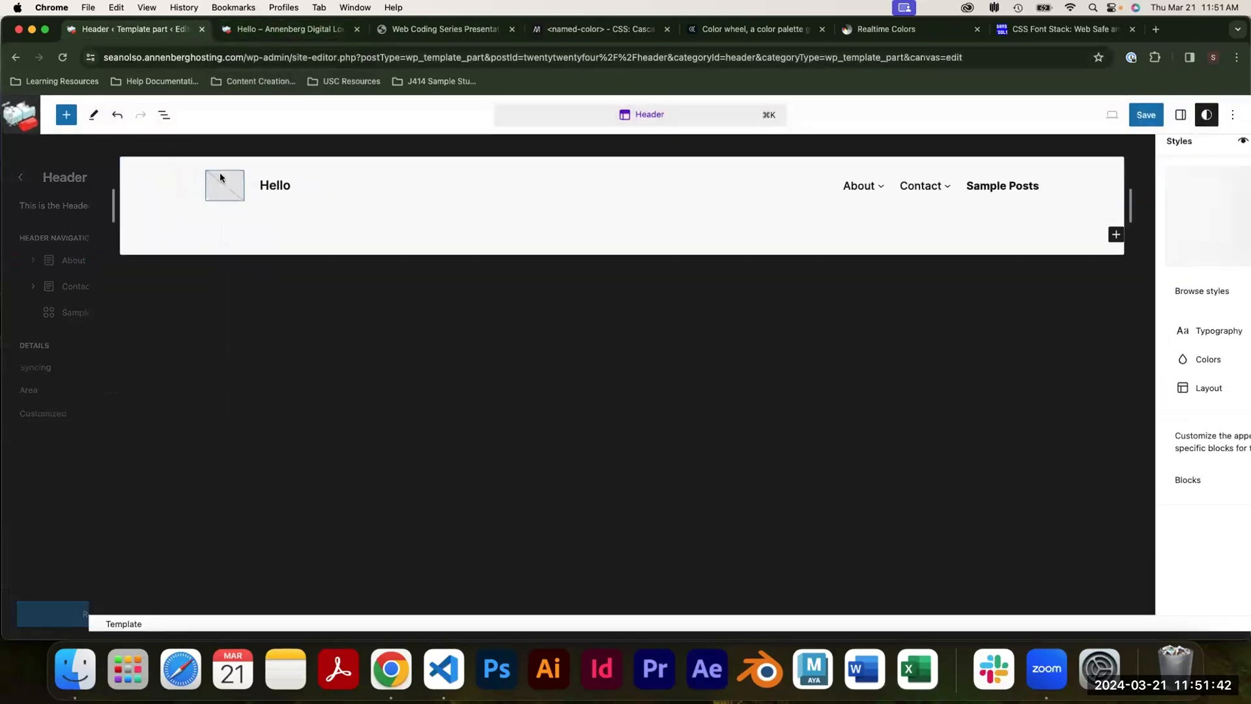
left_click(926, 195)
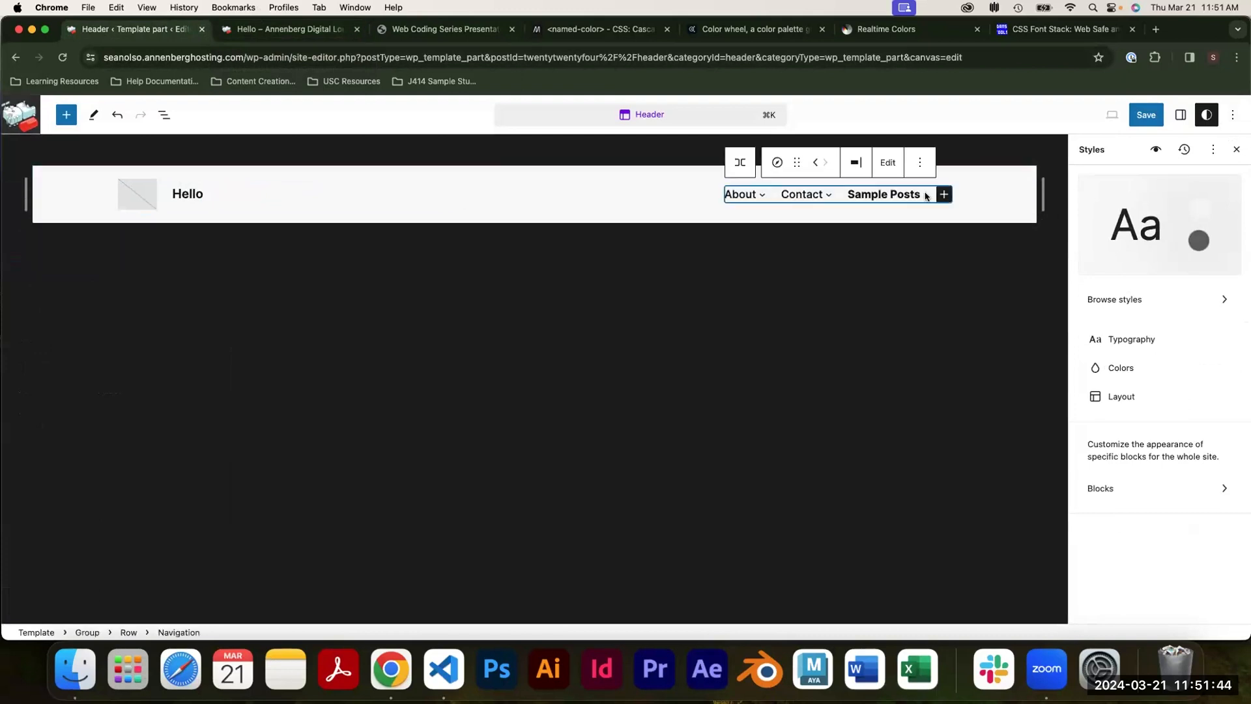
left_click(873, 284)
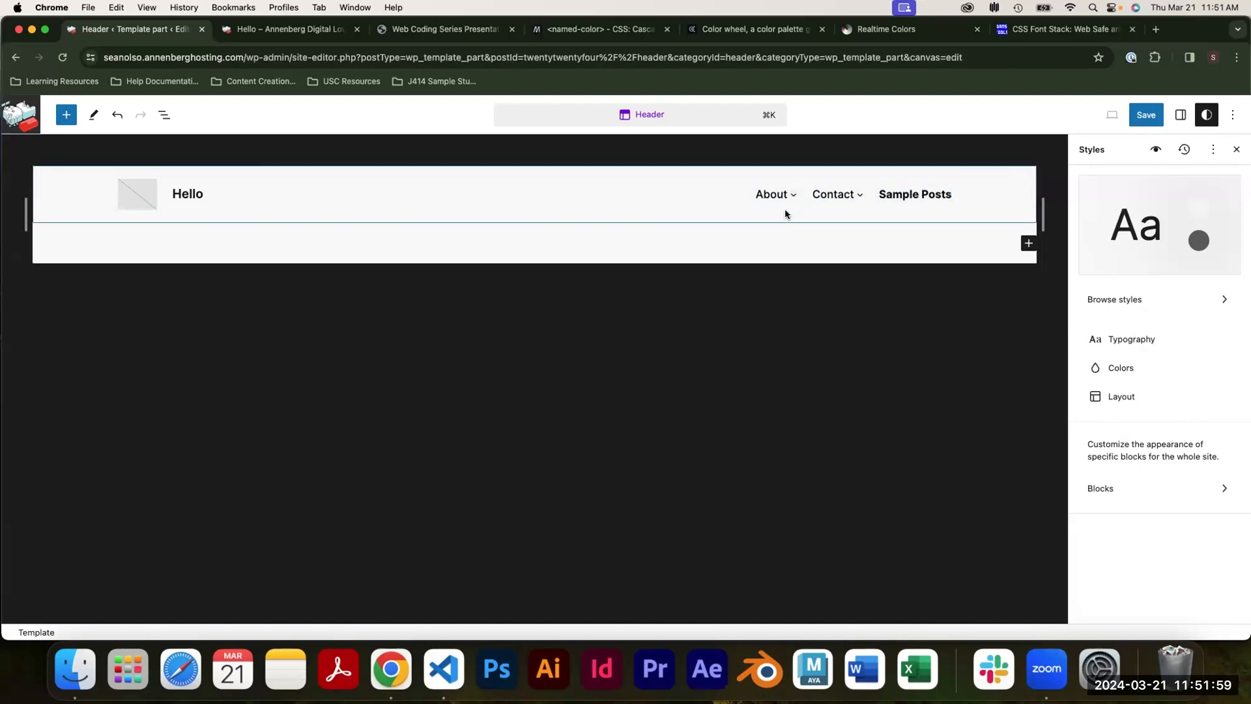
Search for "Welcome" and add the "Welcome to the Annenberg Digital Lounge!" page as a new link in the header navigation.
left_click(817, 195)
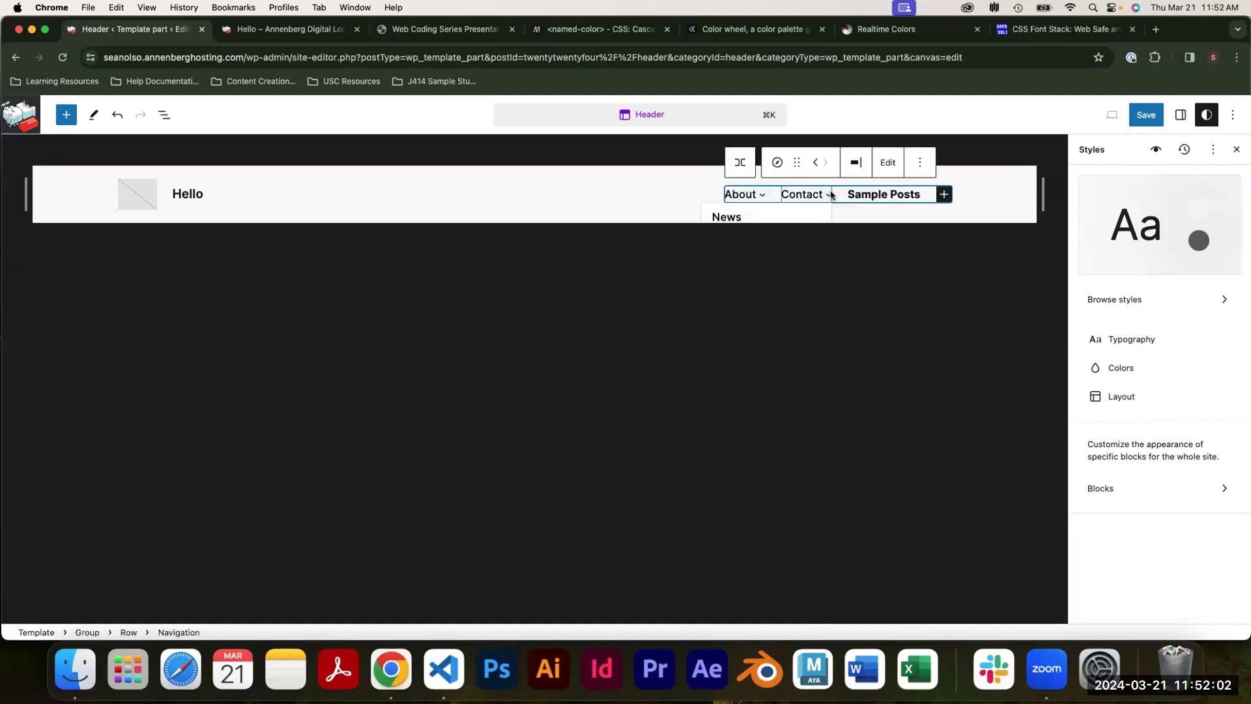
left_click(944, 194)
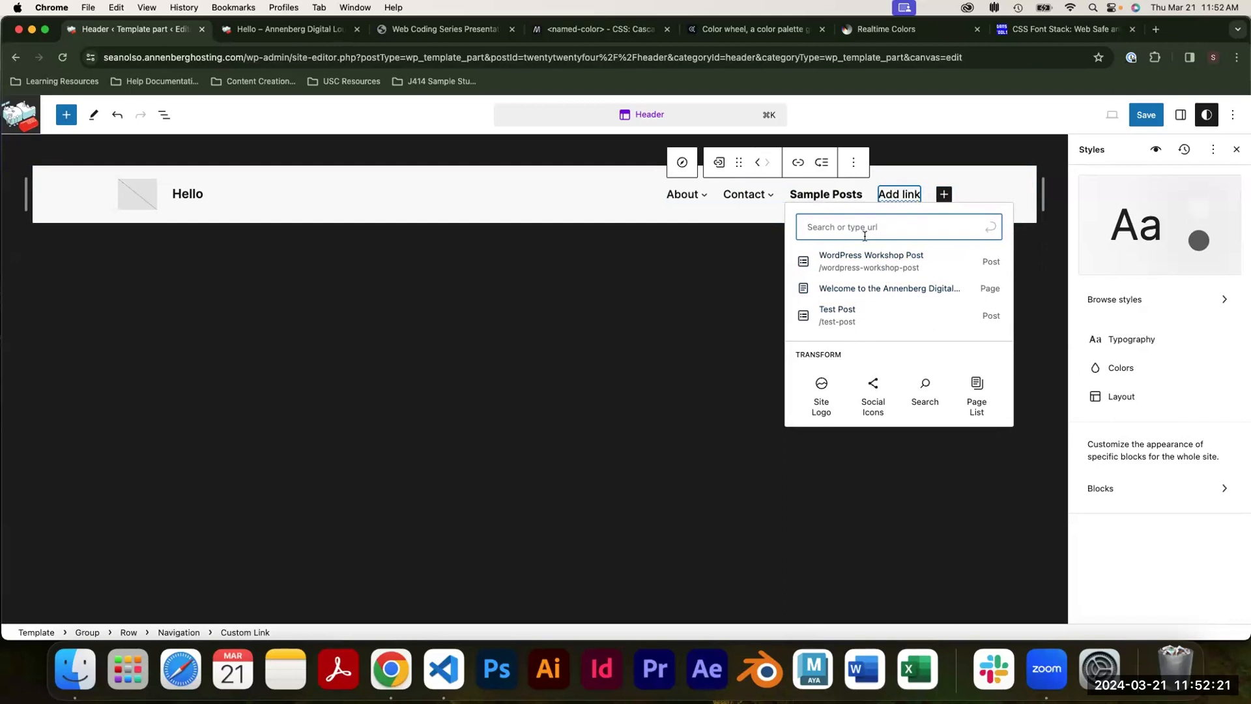
type("Welcome")
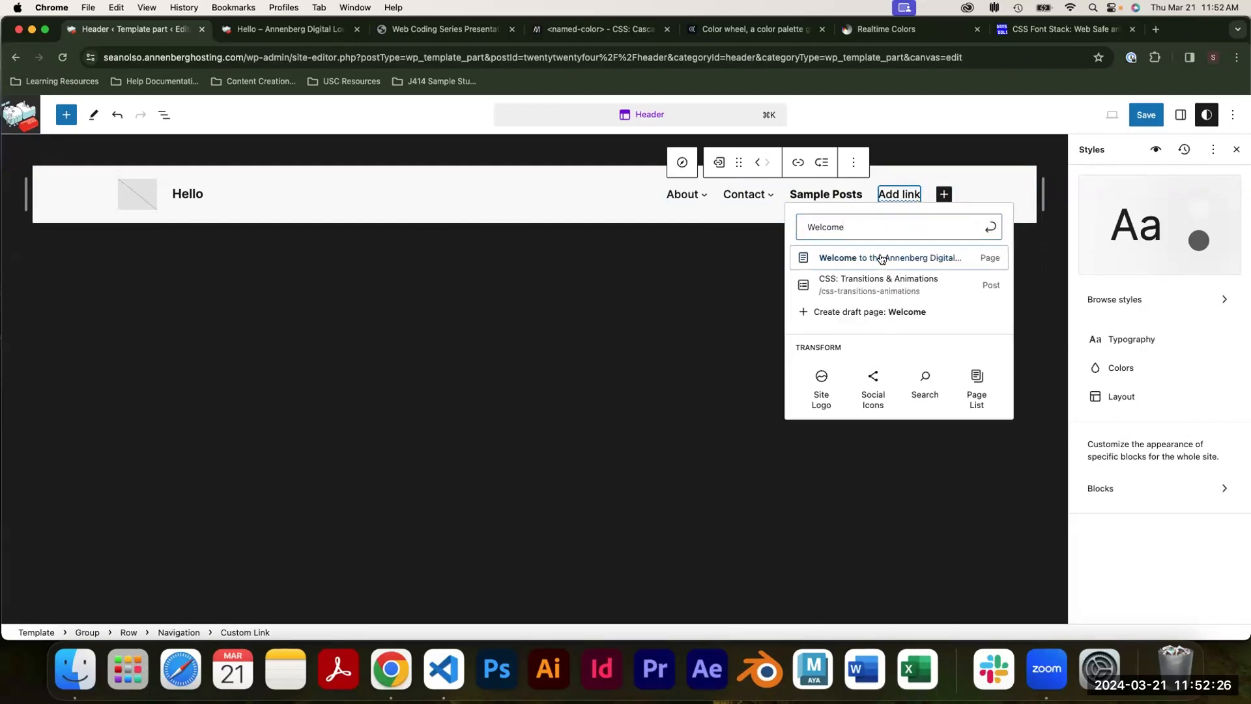
left_click(879, 257)
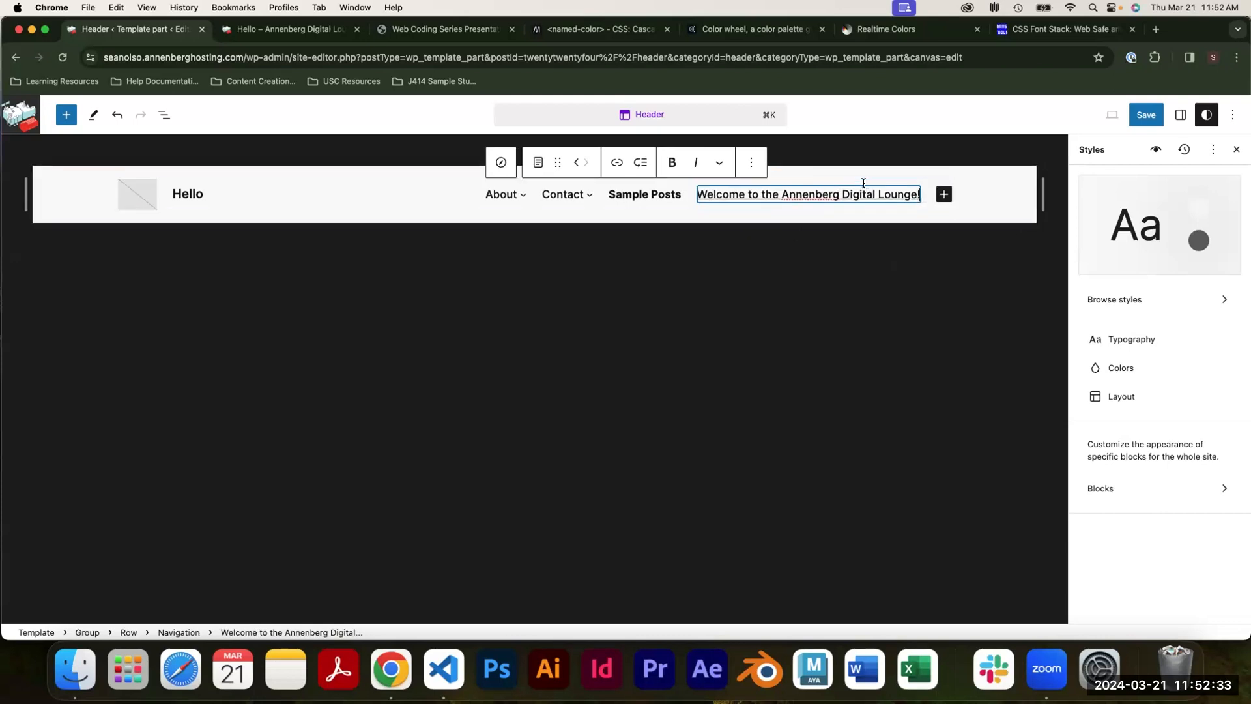
Change the new header navigation link's text to "Home" and save the Pages template and Header navigation 2.
left_click(619, 163)
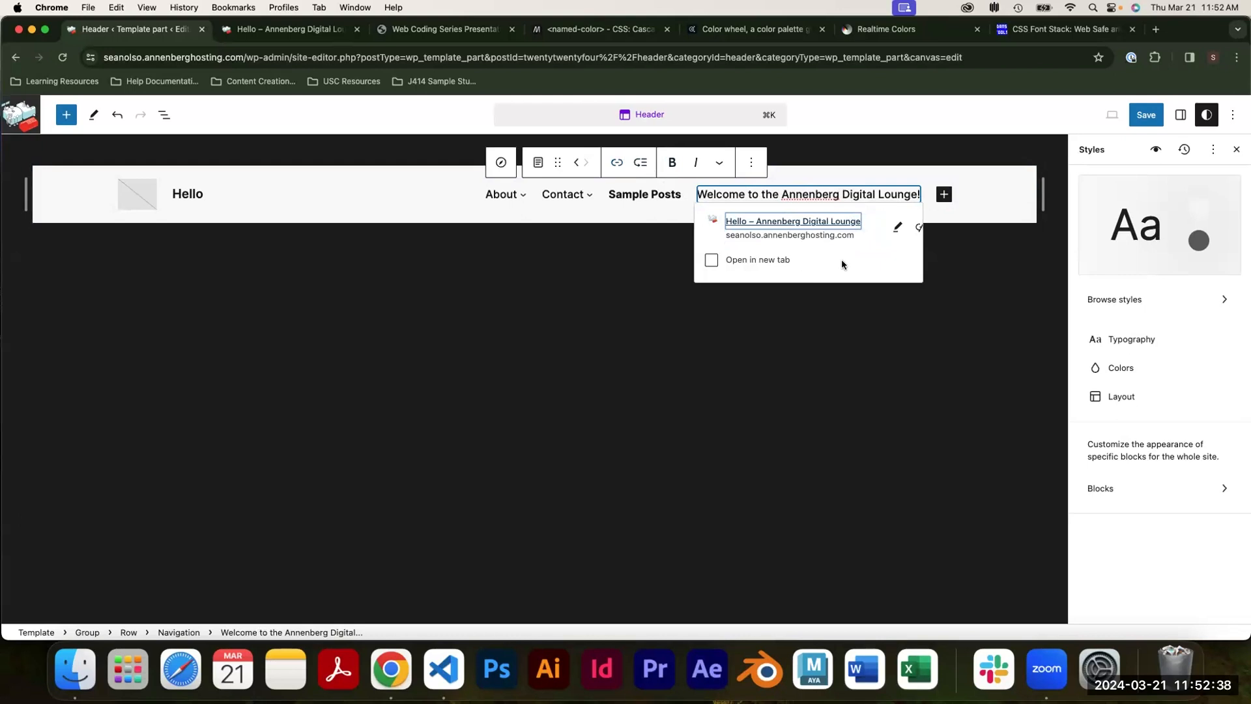
left_click(891, 225)
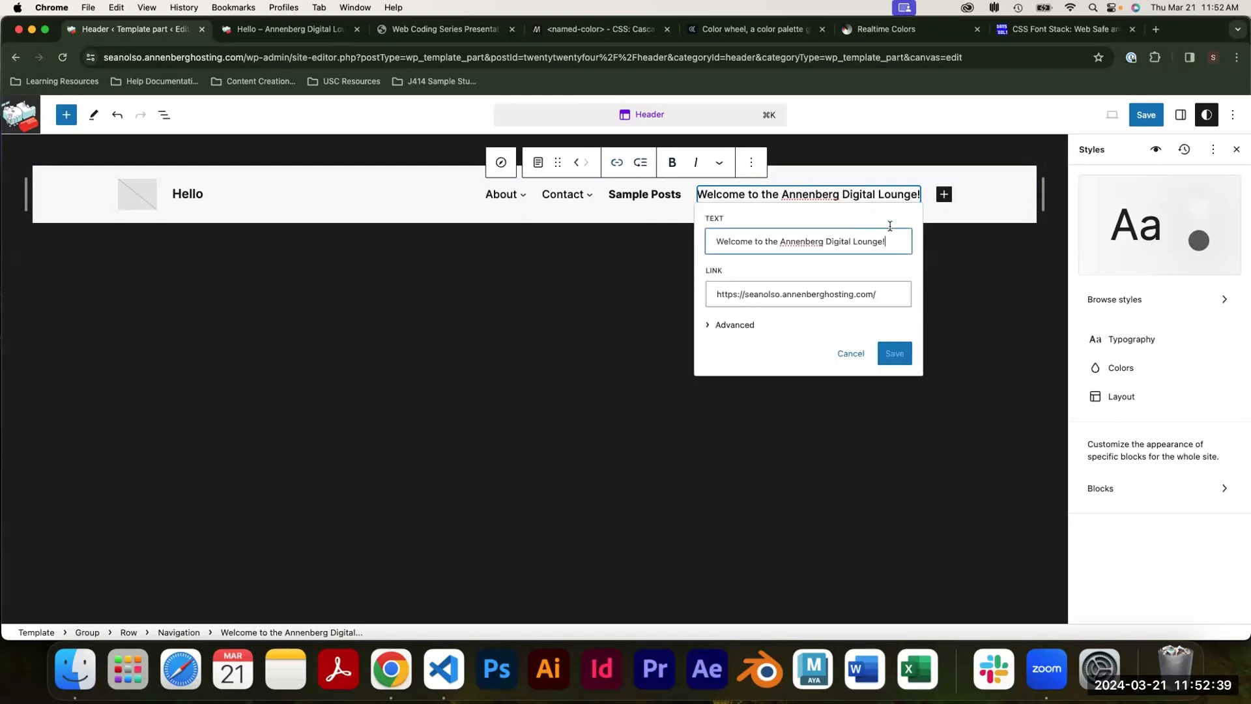
triple_click(733, 242)
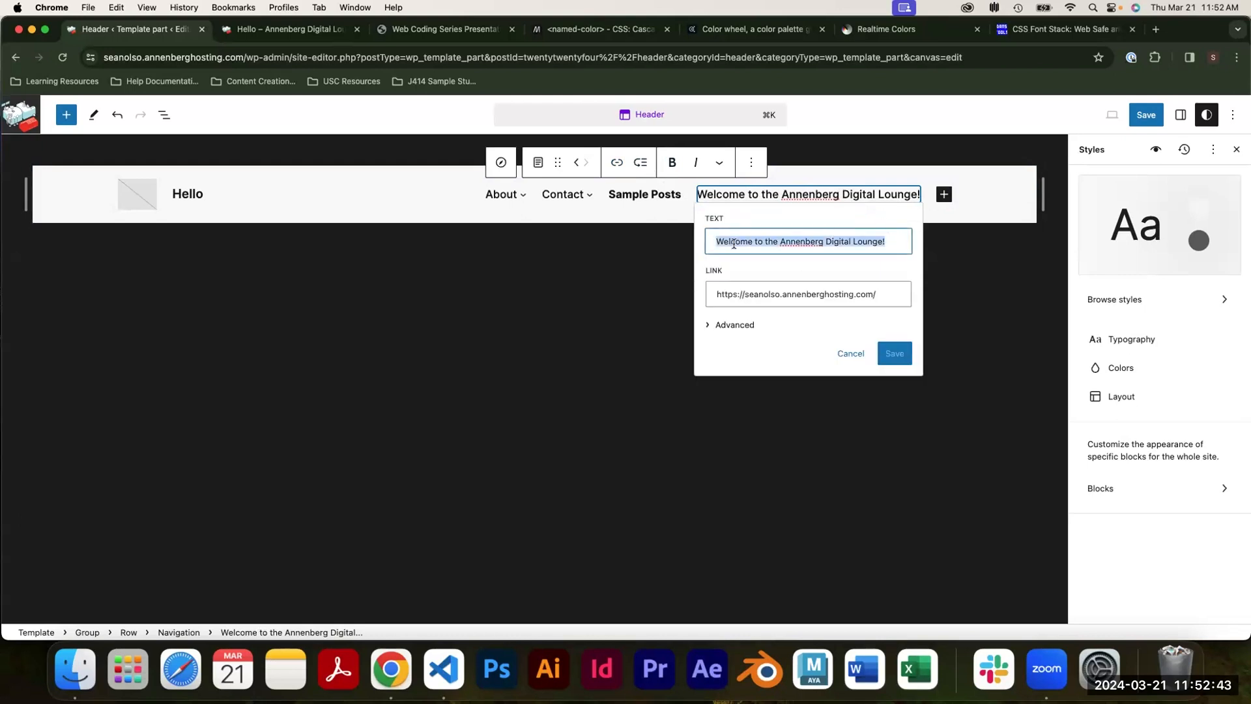
type("Home")
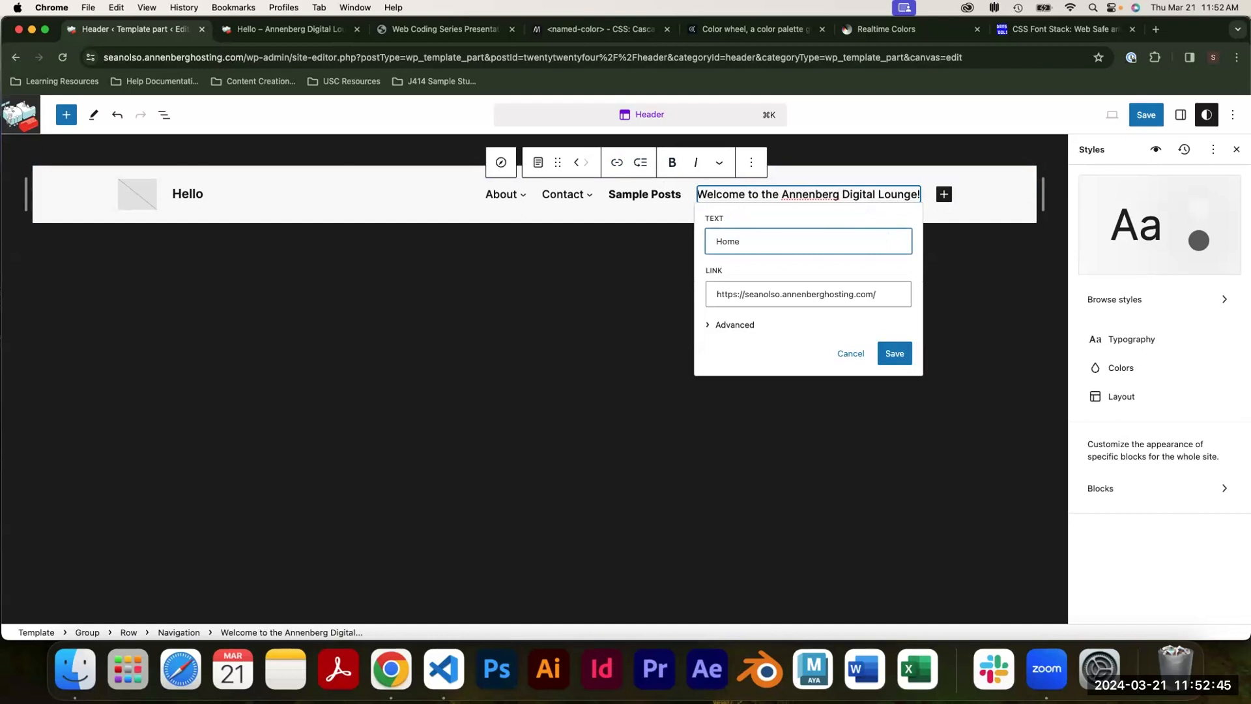
left_click(895, 353)
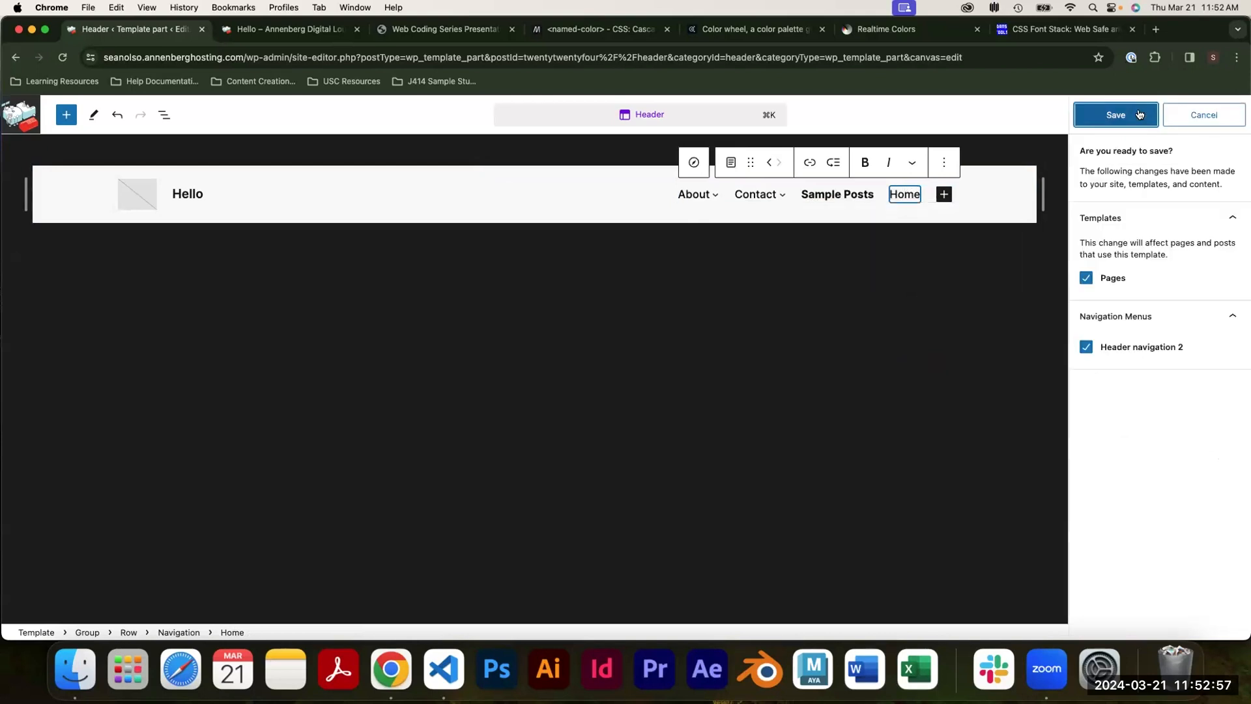
left_click(1139, 115)
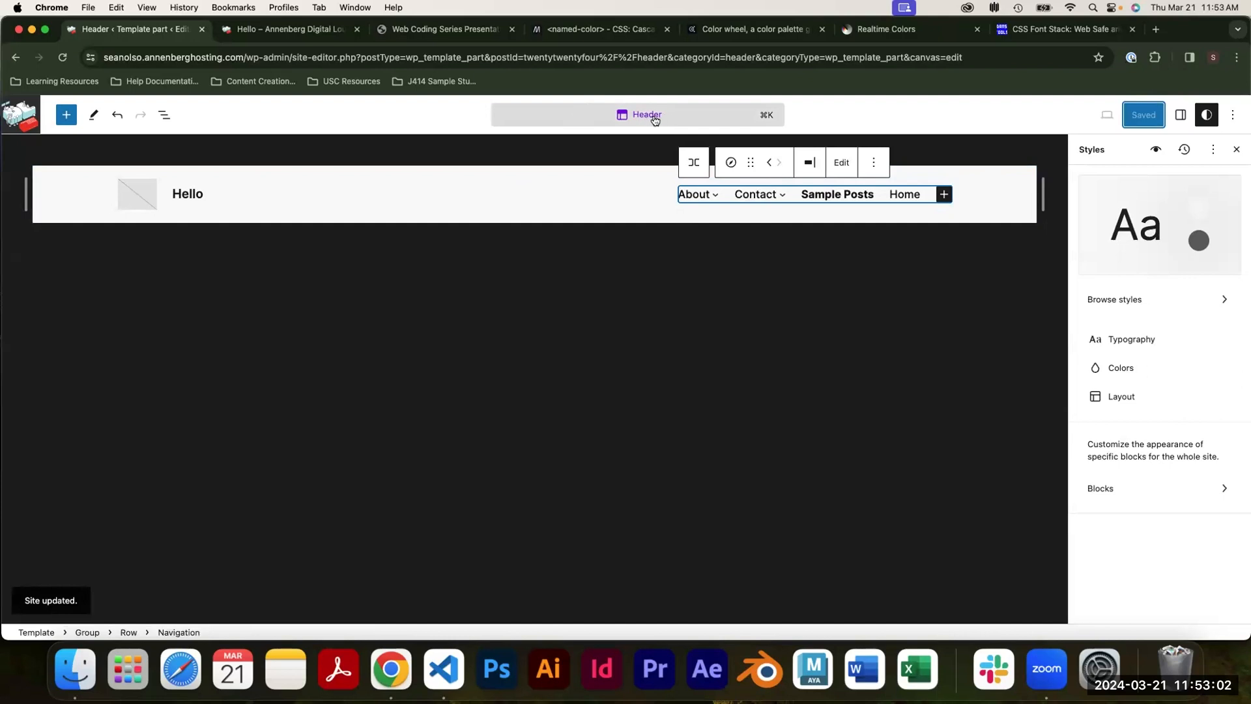
Leave the Header template part, go to the site's pages, and open the Pages template with its header selected.
left_click(21, 115)
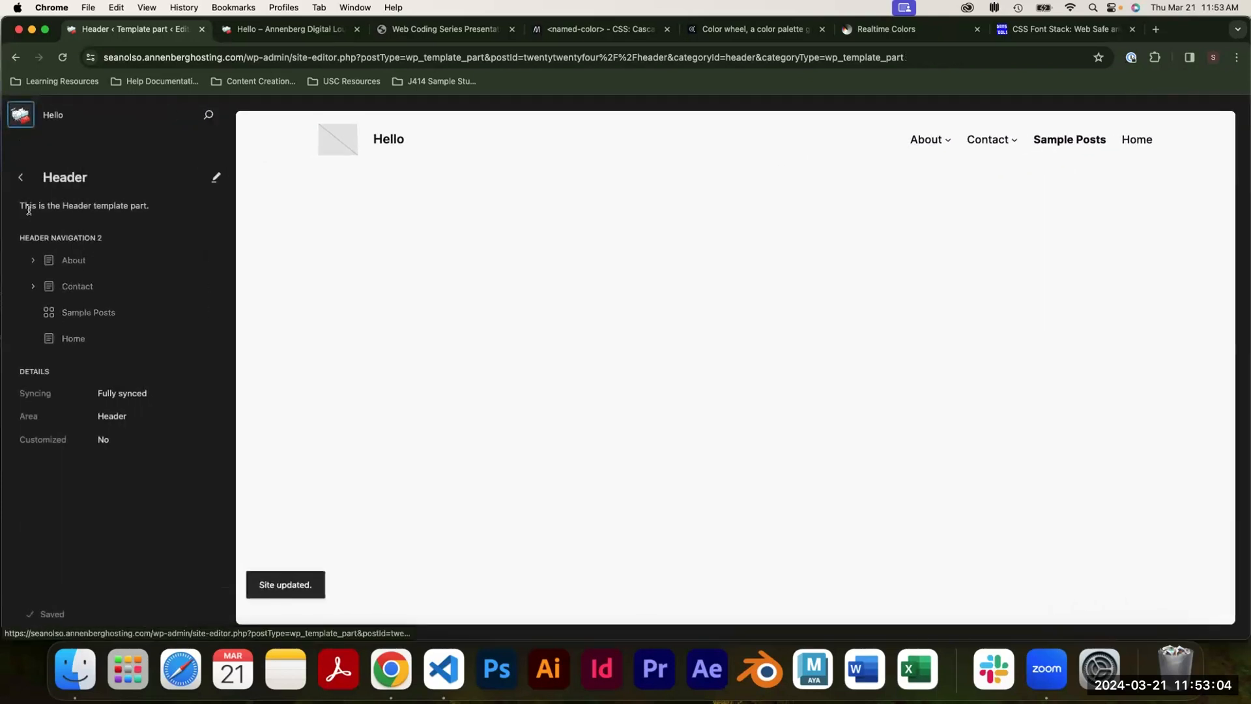
left_click(20, 181)
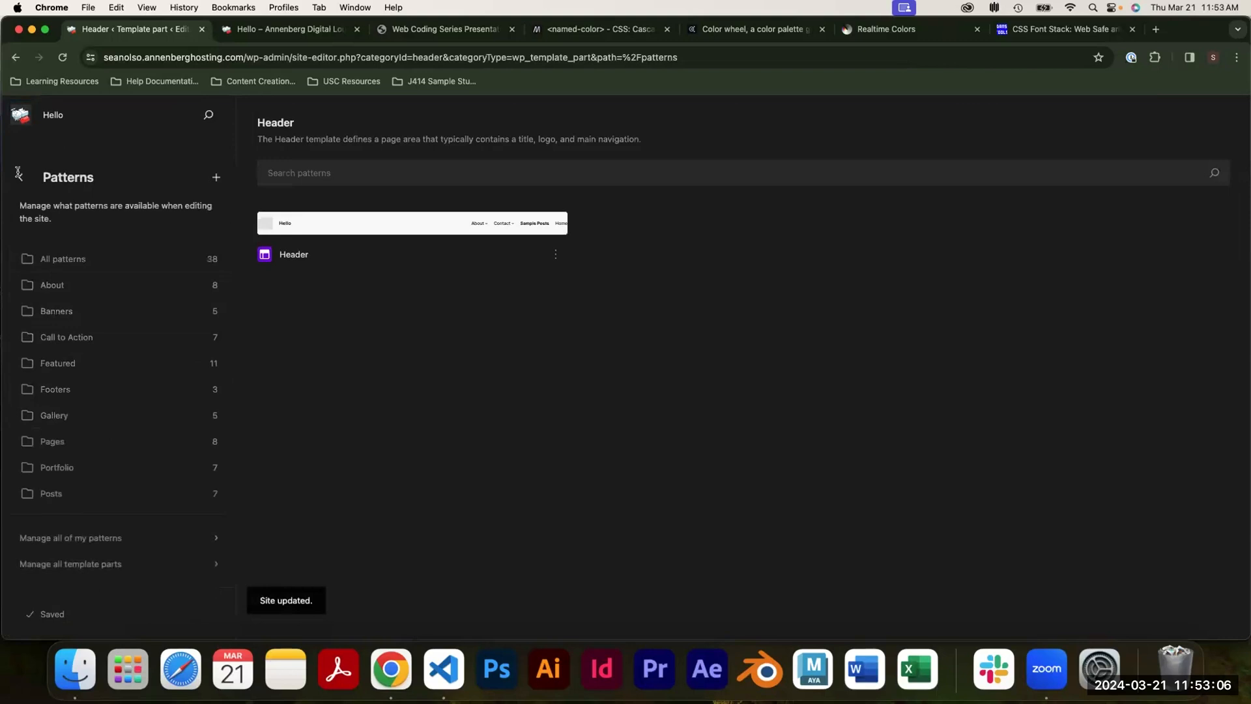
left_click(18, 172)
left_click(56, 310)
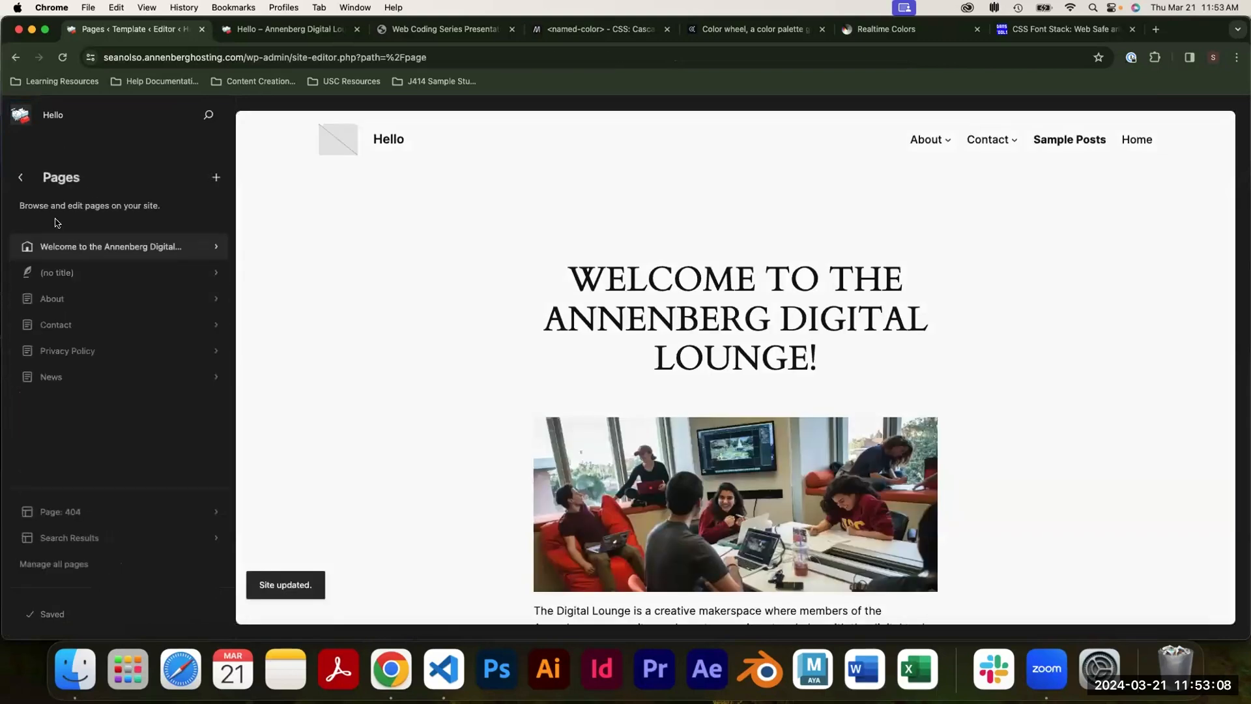
left_click(495, 151)
left_click(492, 151)
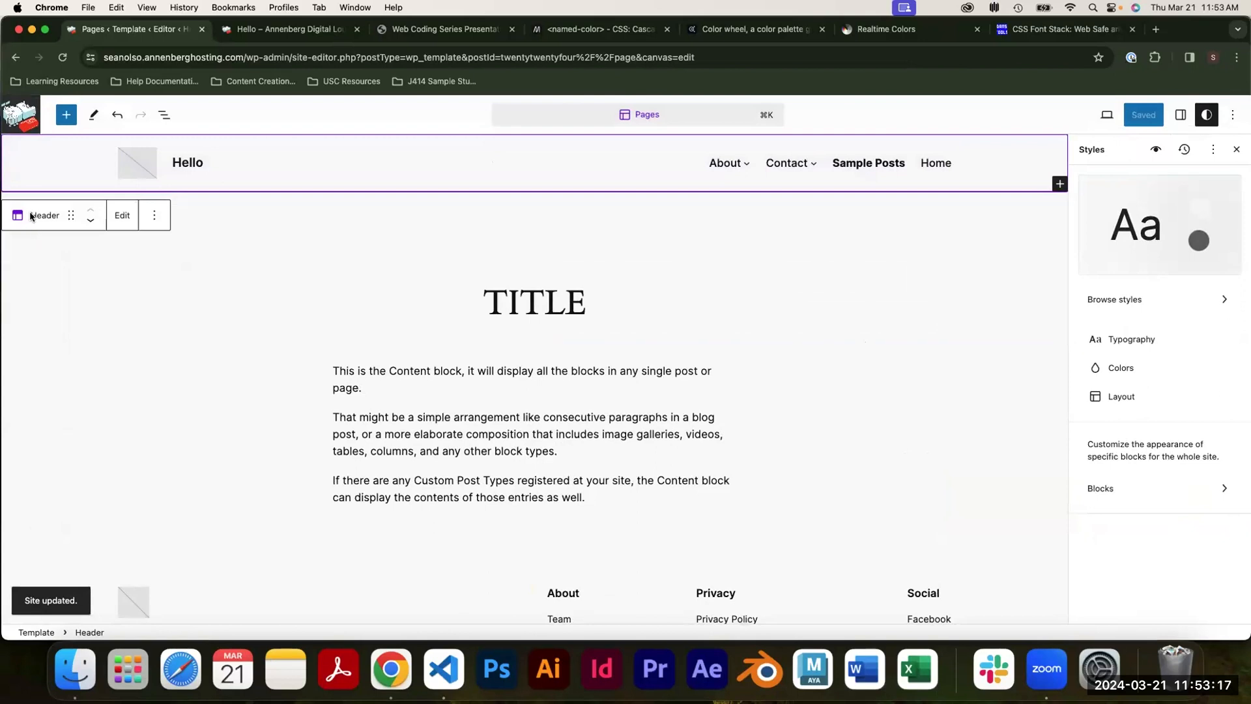
Open the header from the Pages template for editing, and reload the live homepage to check its navigation.
left_click(122, 216)
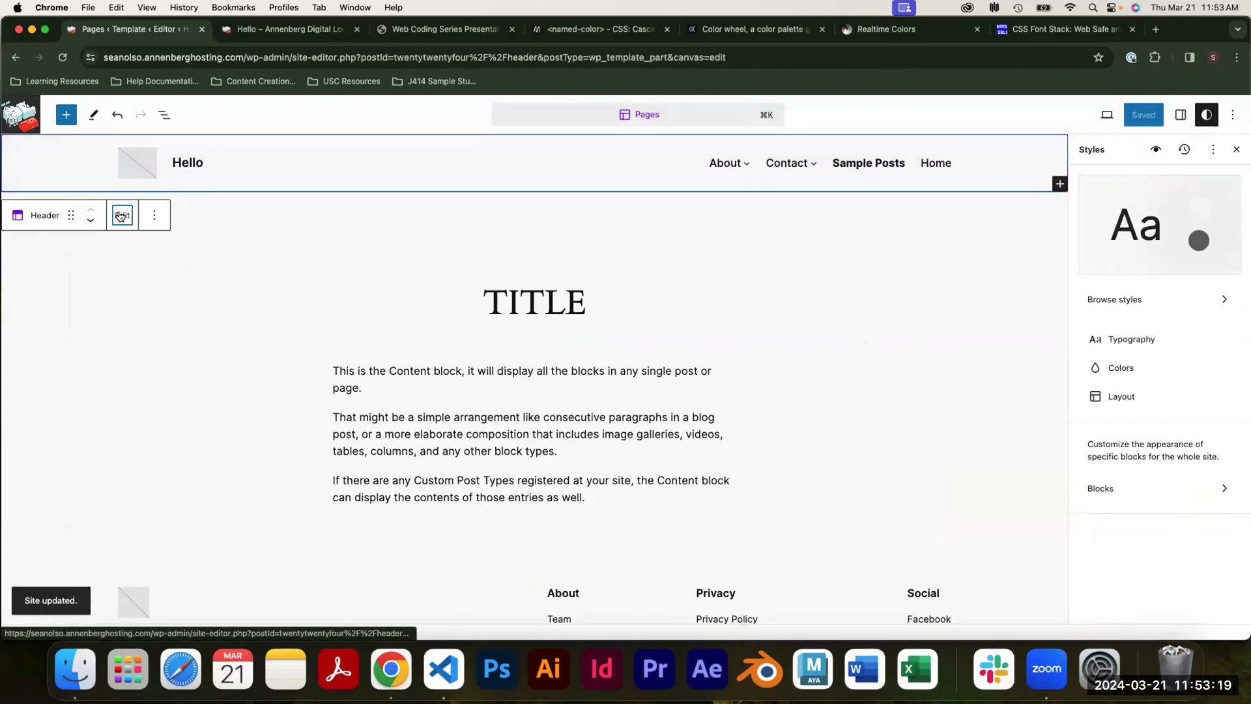
left_click(289, 28)
left_click(63, 57)
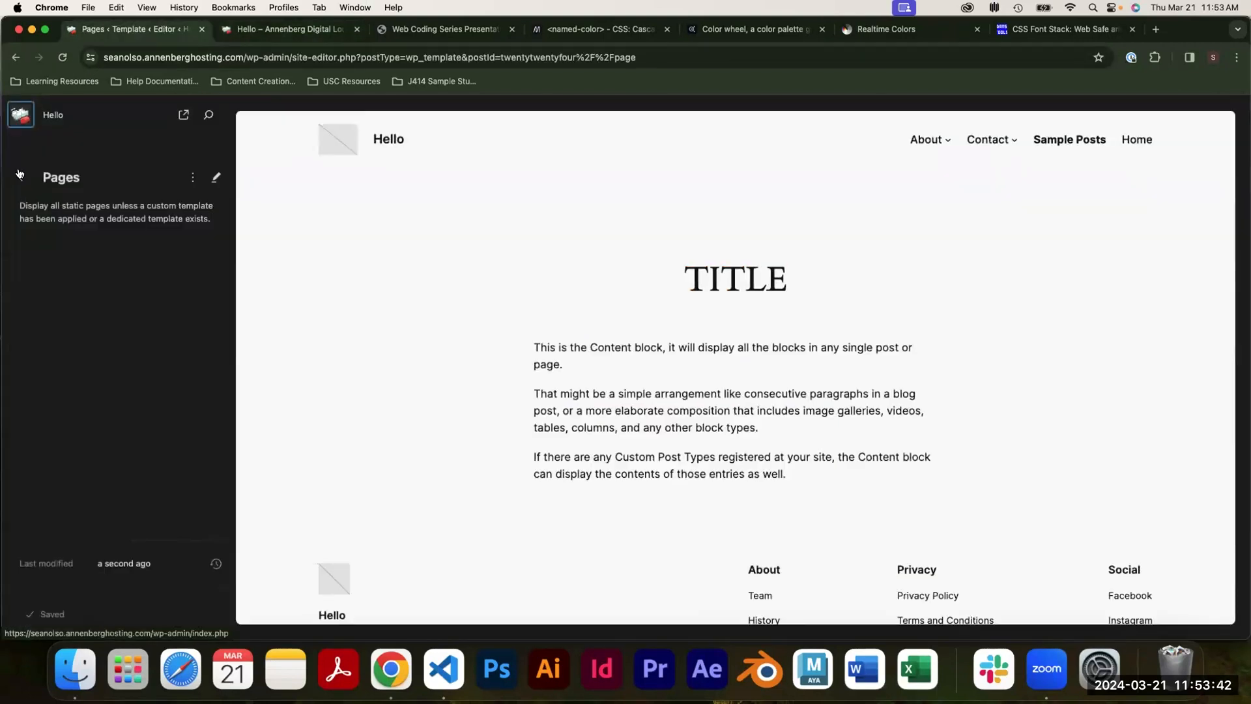
Go back through the templates list to the Design overview and review the site's patterns.
left_click(19, 174)
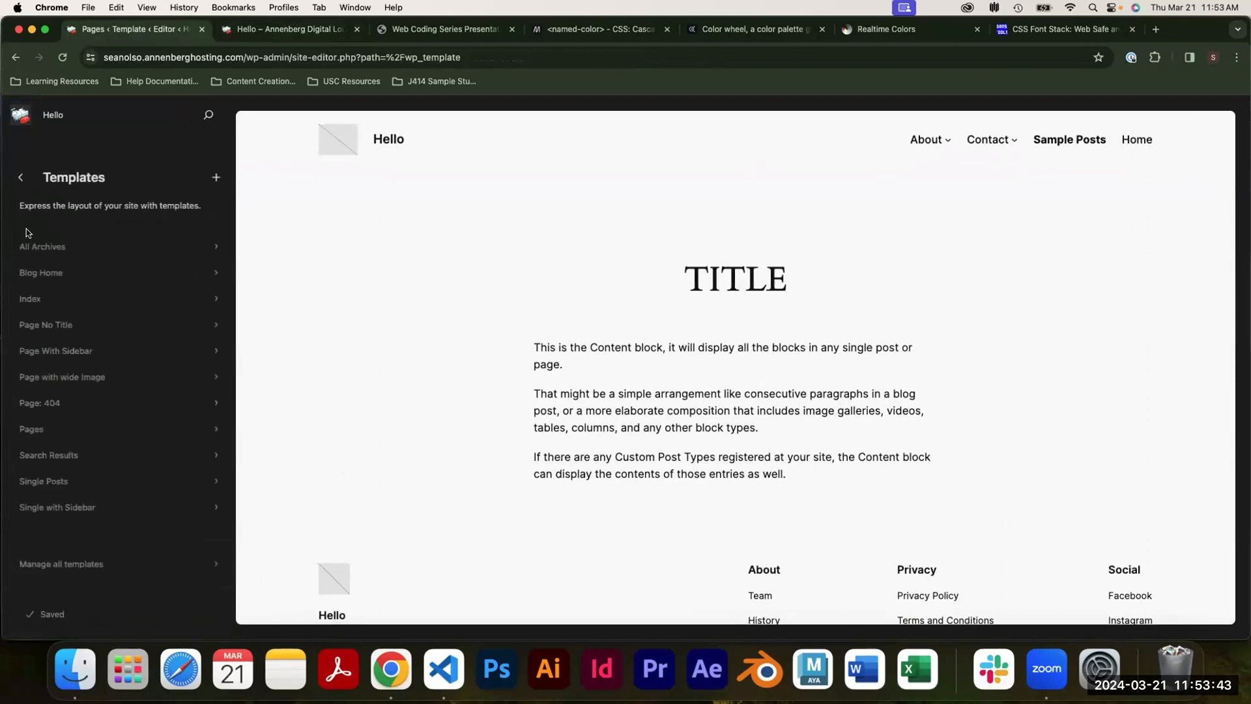
left_click(19, 180)
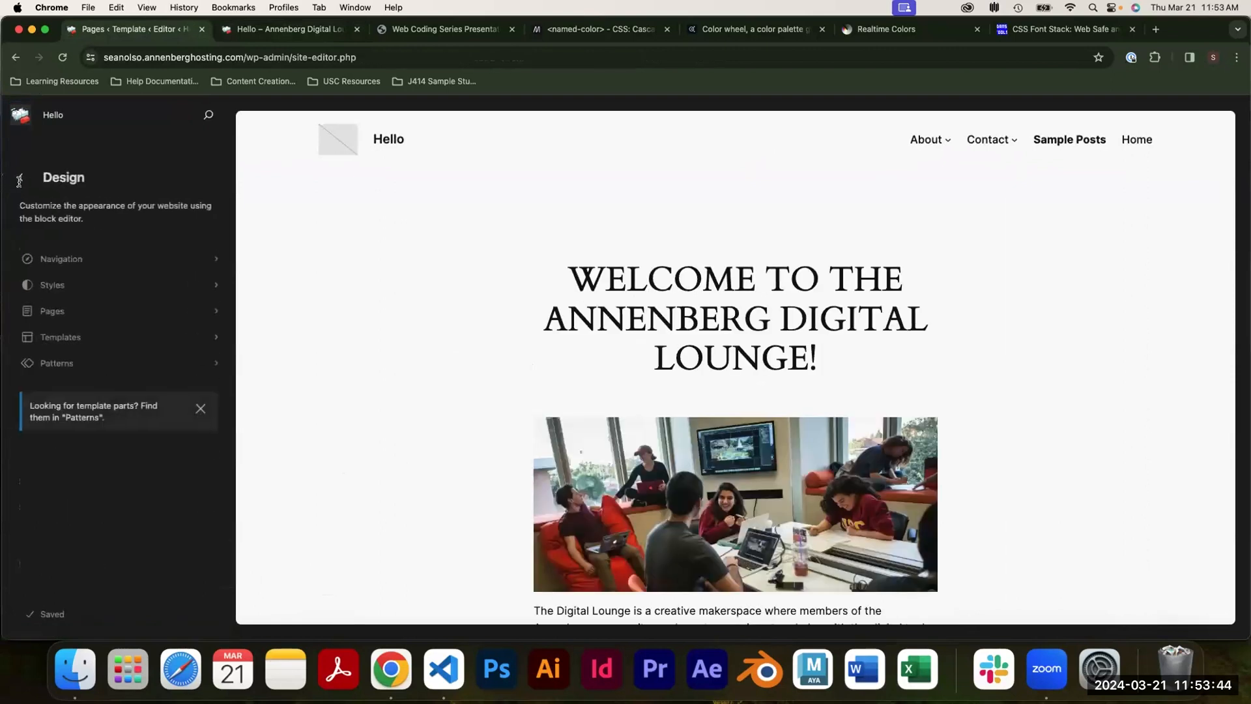
left_click(88, 363)
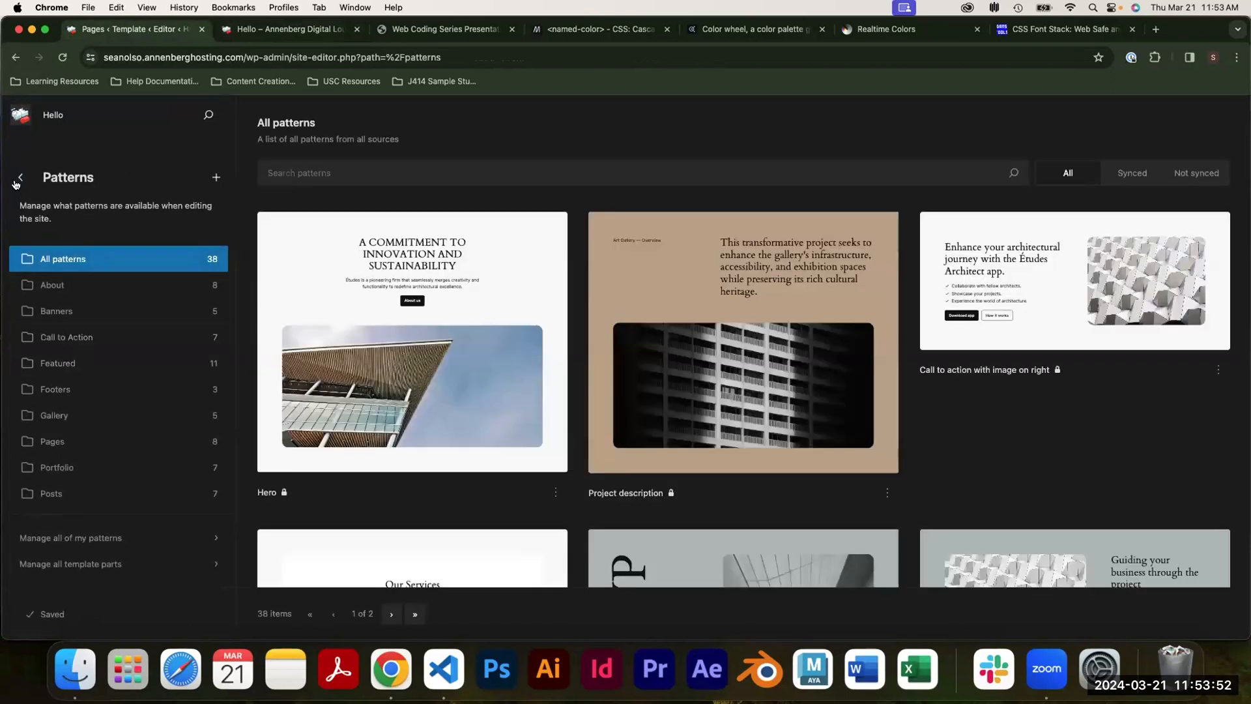
left_click(21, 177)
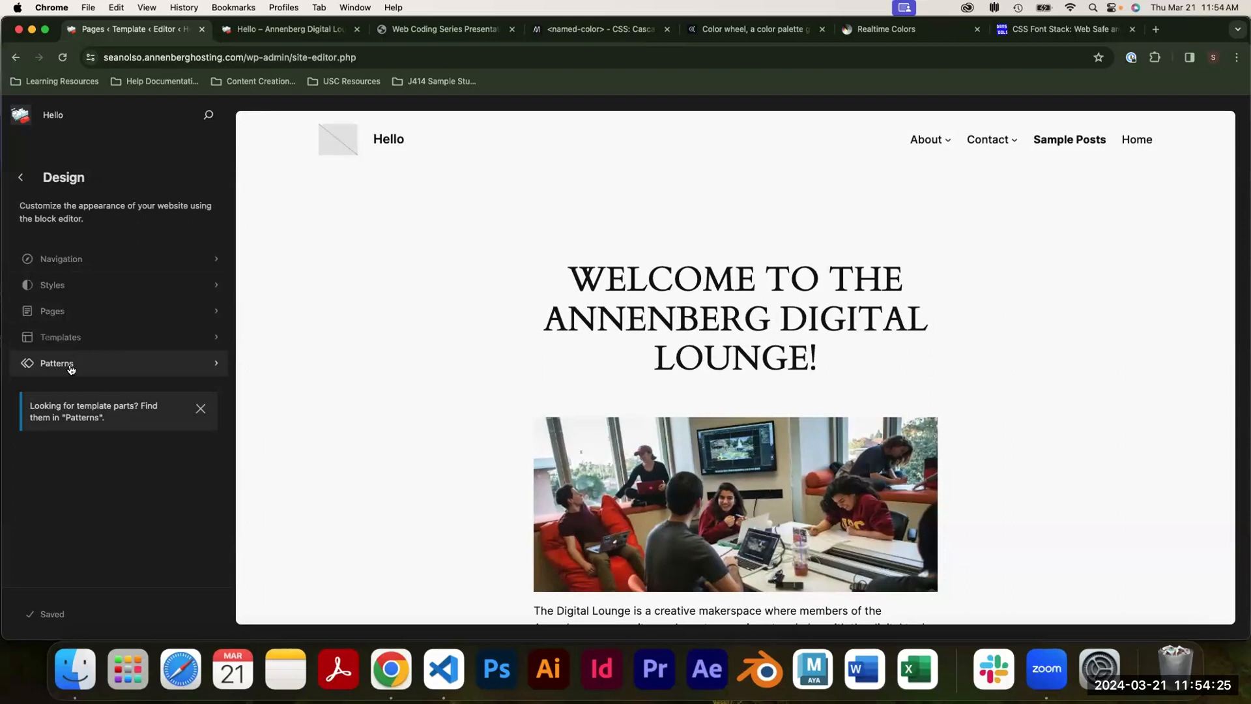
Exit the site editor to the dashboard and open the "Welcome to the Annenberg Digital Lounge!" page for editing.
left_click(24, 118)
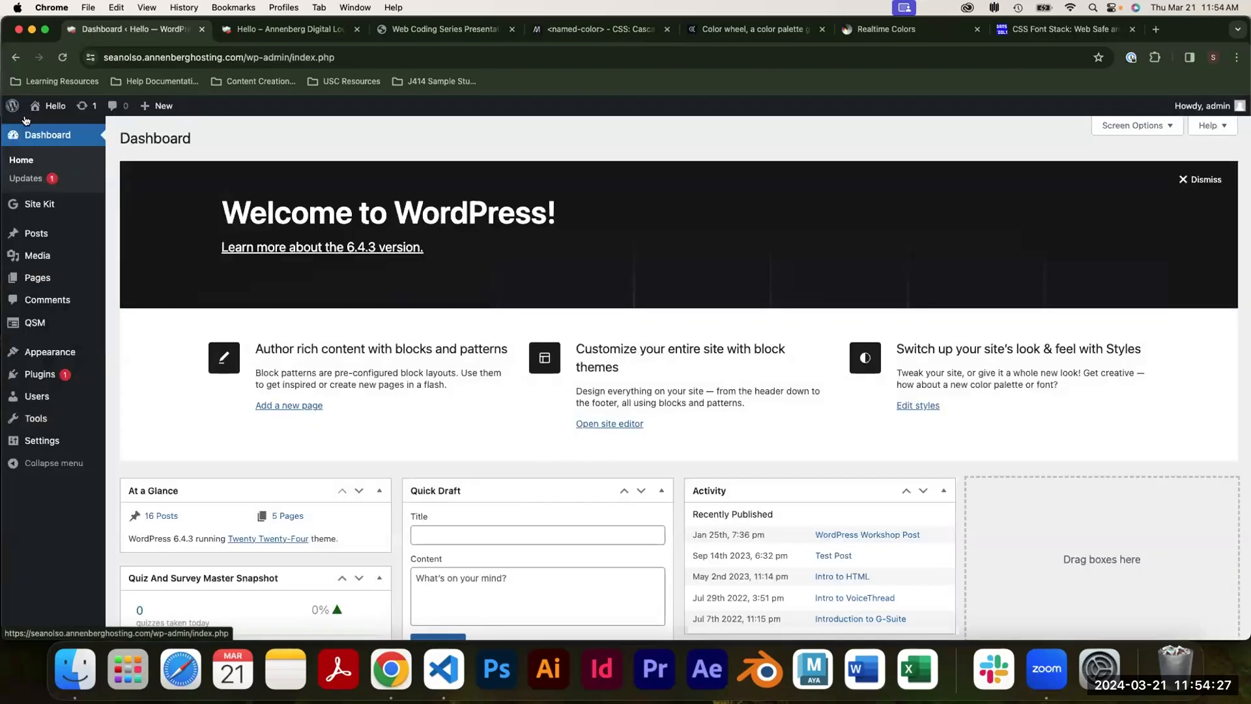
mouse_move(52, 243)
mouse_move(47, 279)
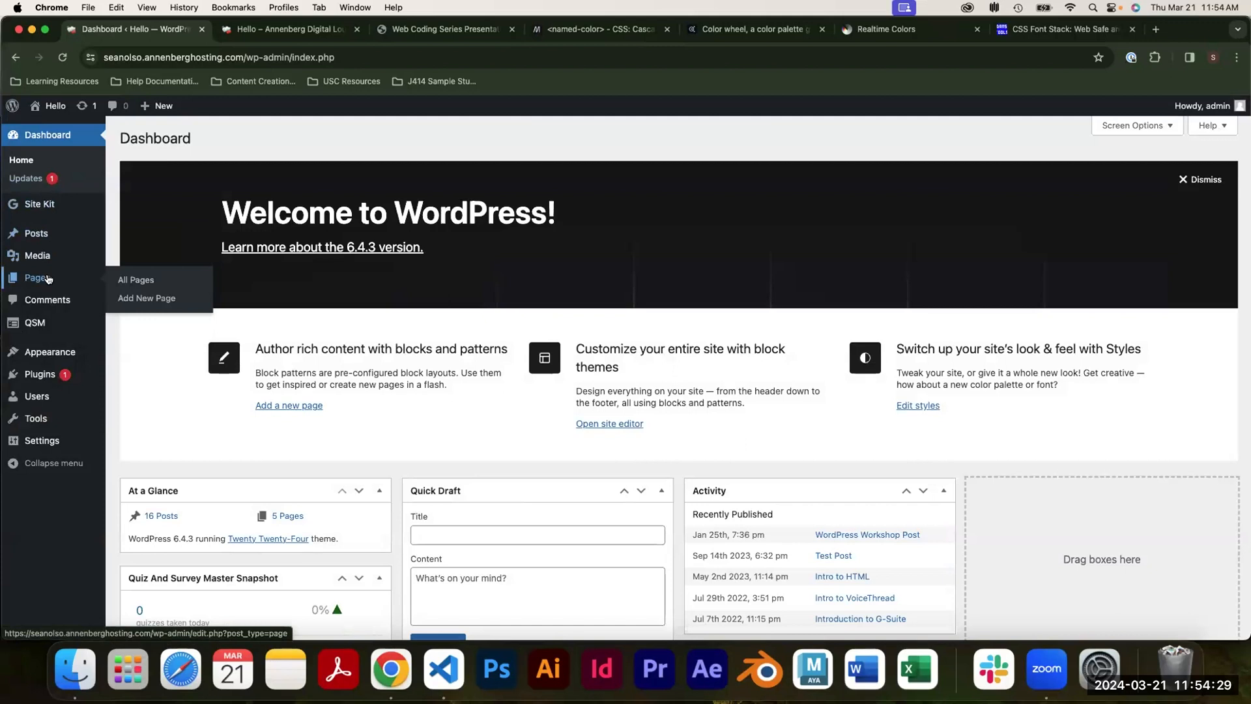
left_click(144, 280)
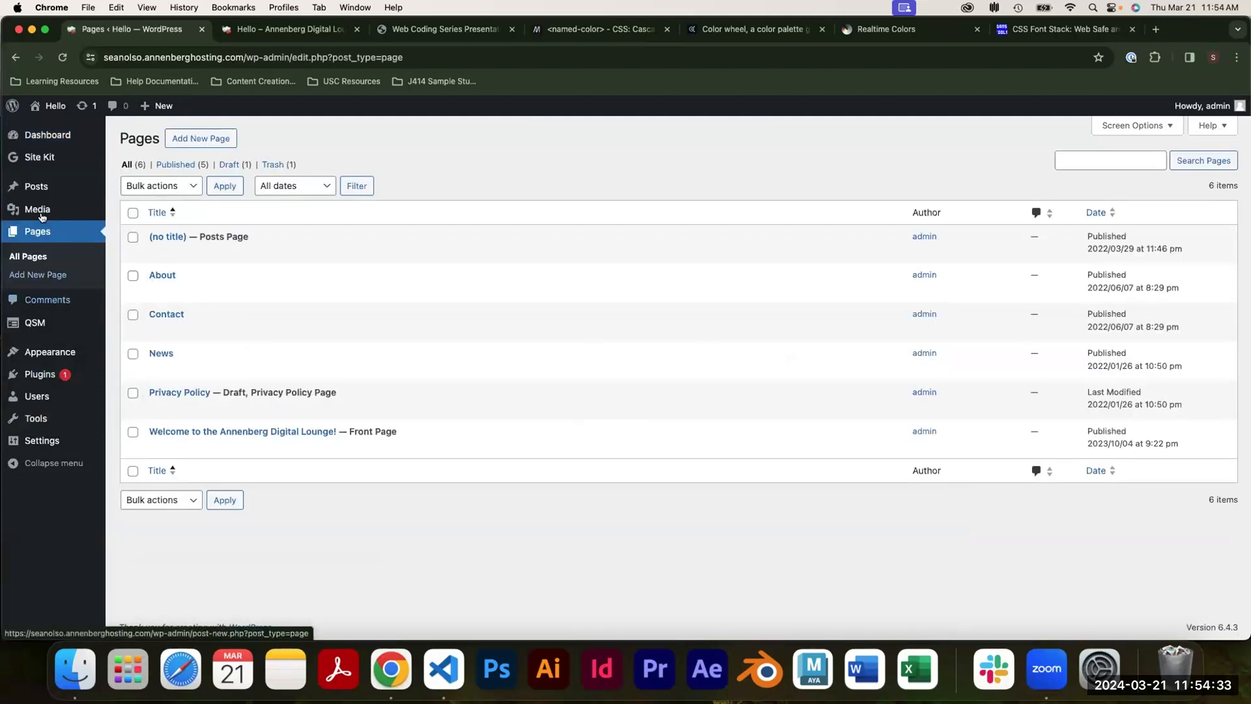
left_click(156, 447)
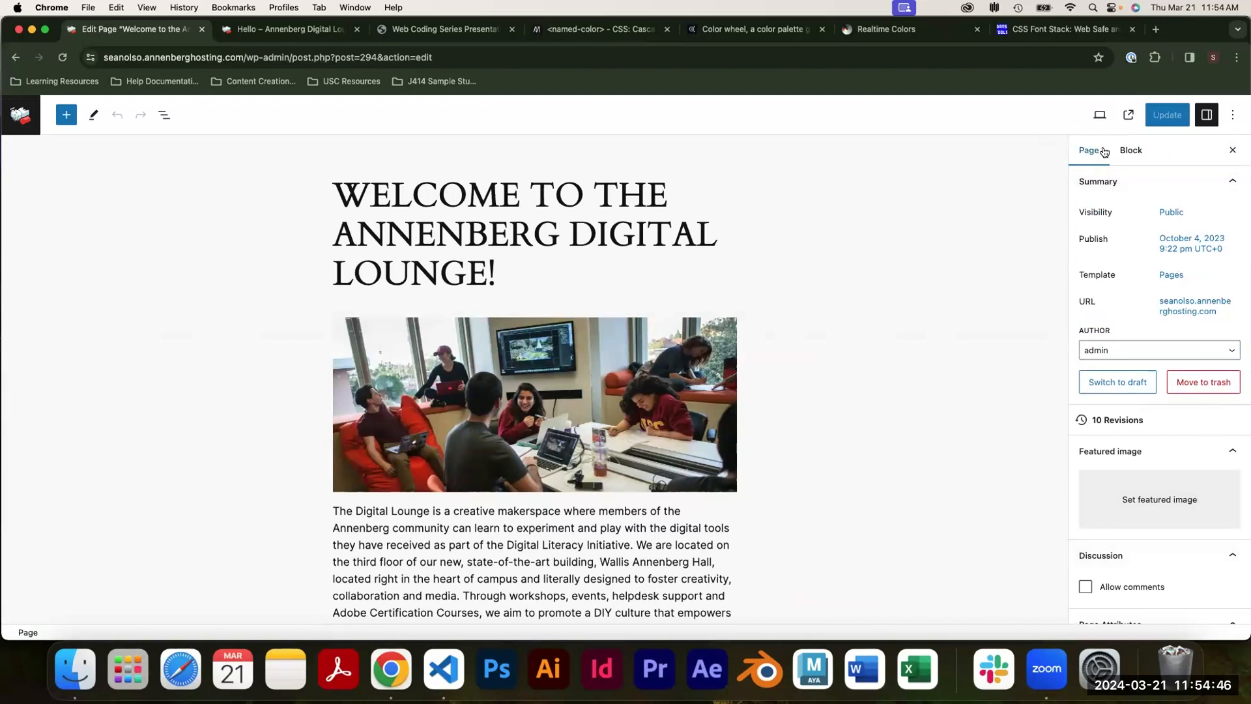
Show the block settings of the page's first image and look through the page's content.
left_click(1133, 152)
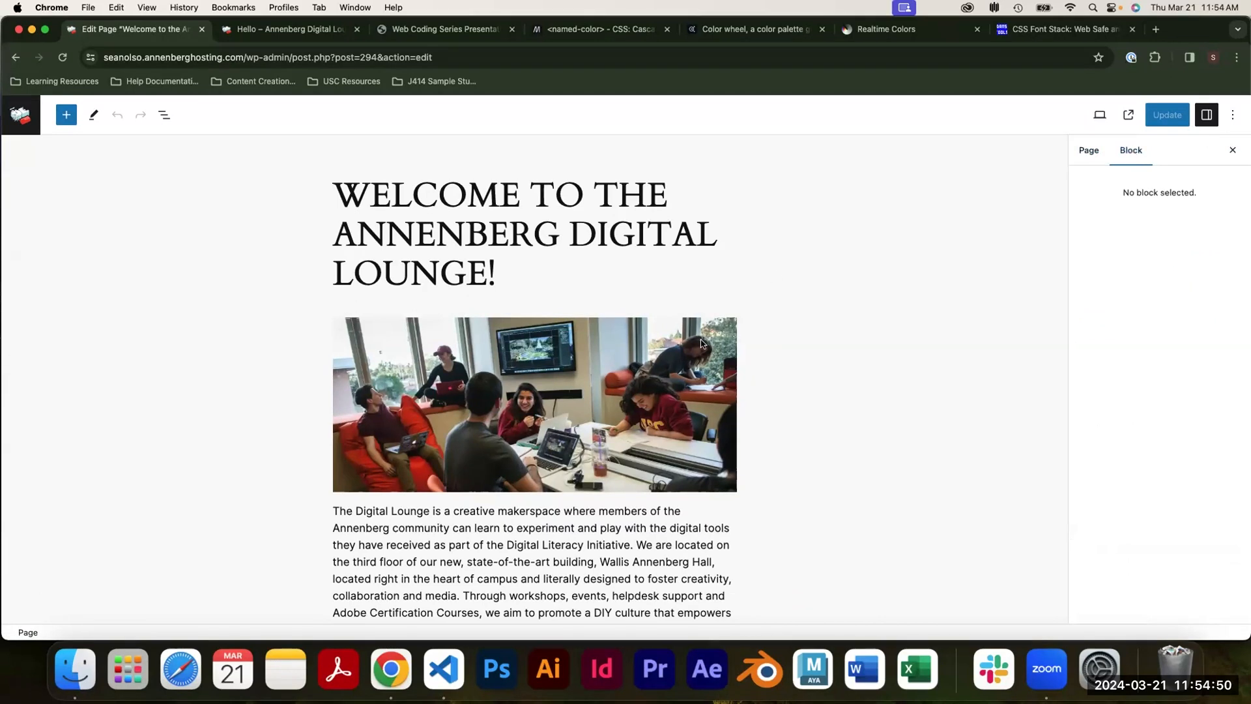
left_click(694, 360)
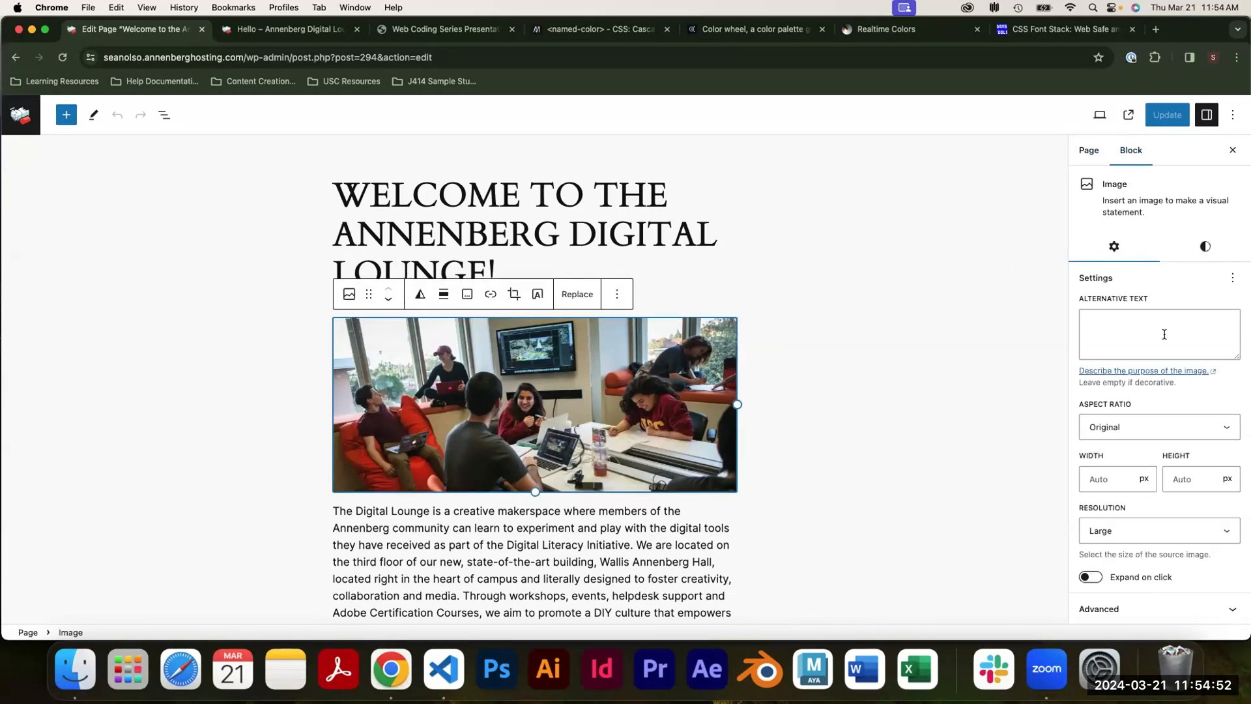
scroll(1214, 479, "down", 2)
scroll(1194, 281, "up", 2)
scroll(647, 344, "down", 10)
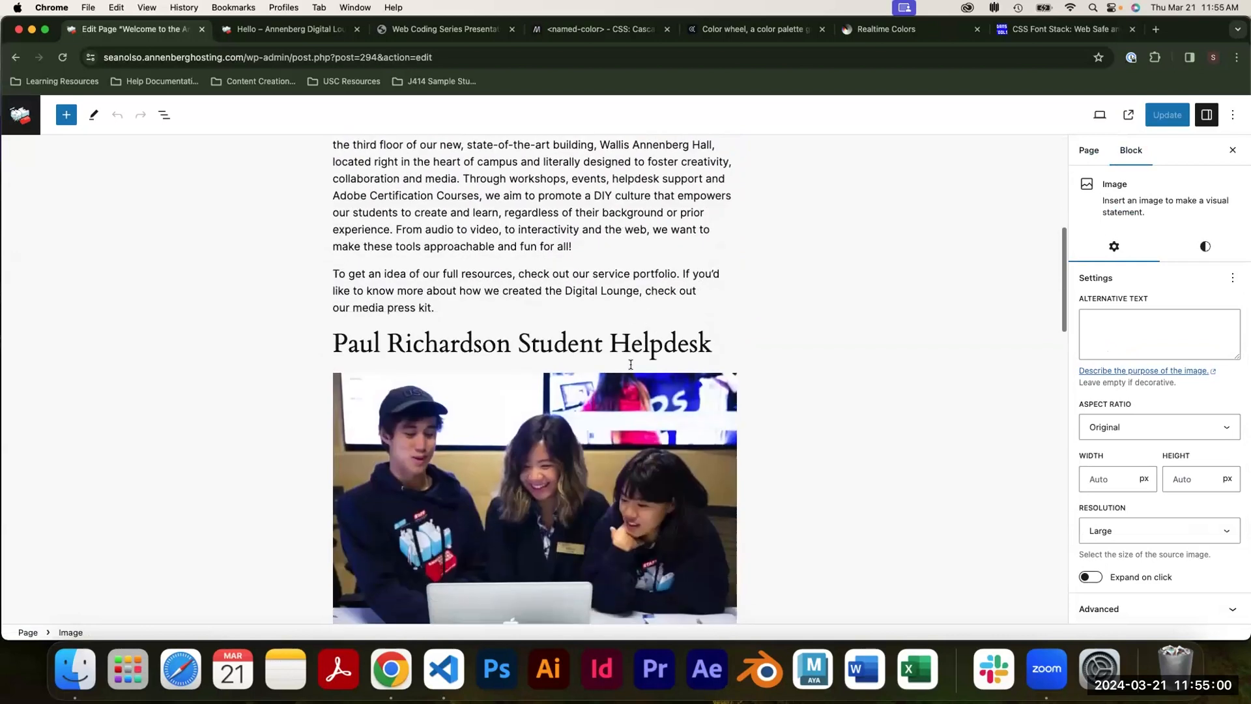
scroll(582, 438, "down", 12)
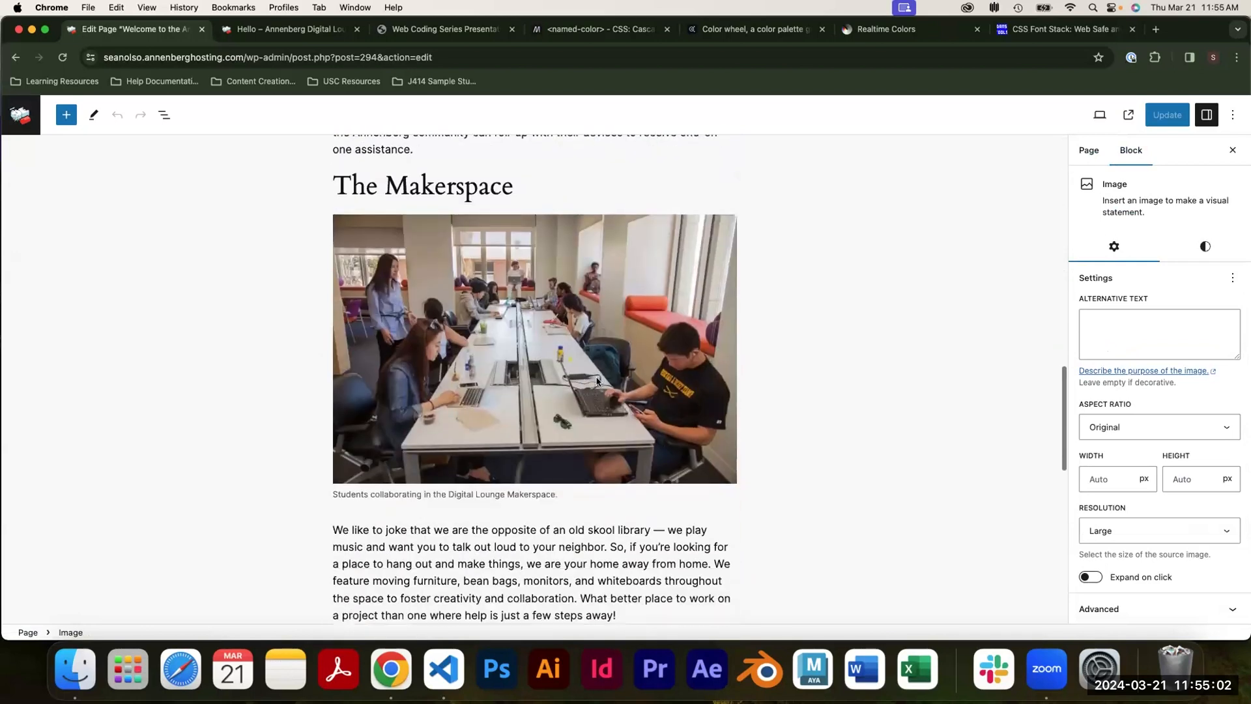
scroll(600, 377, "up", 20)
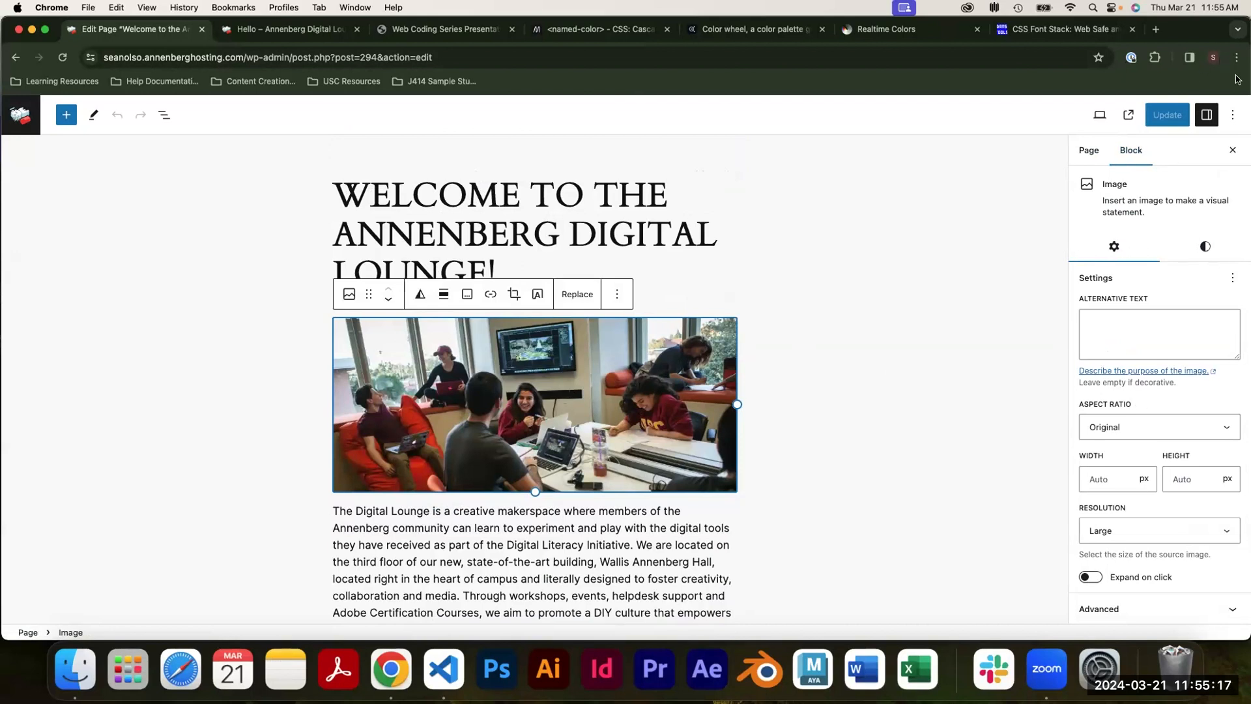
Hide the settings sidebar and show it again.
left_click(1207, 115)
left_click(1208, 115)
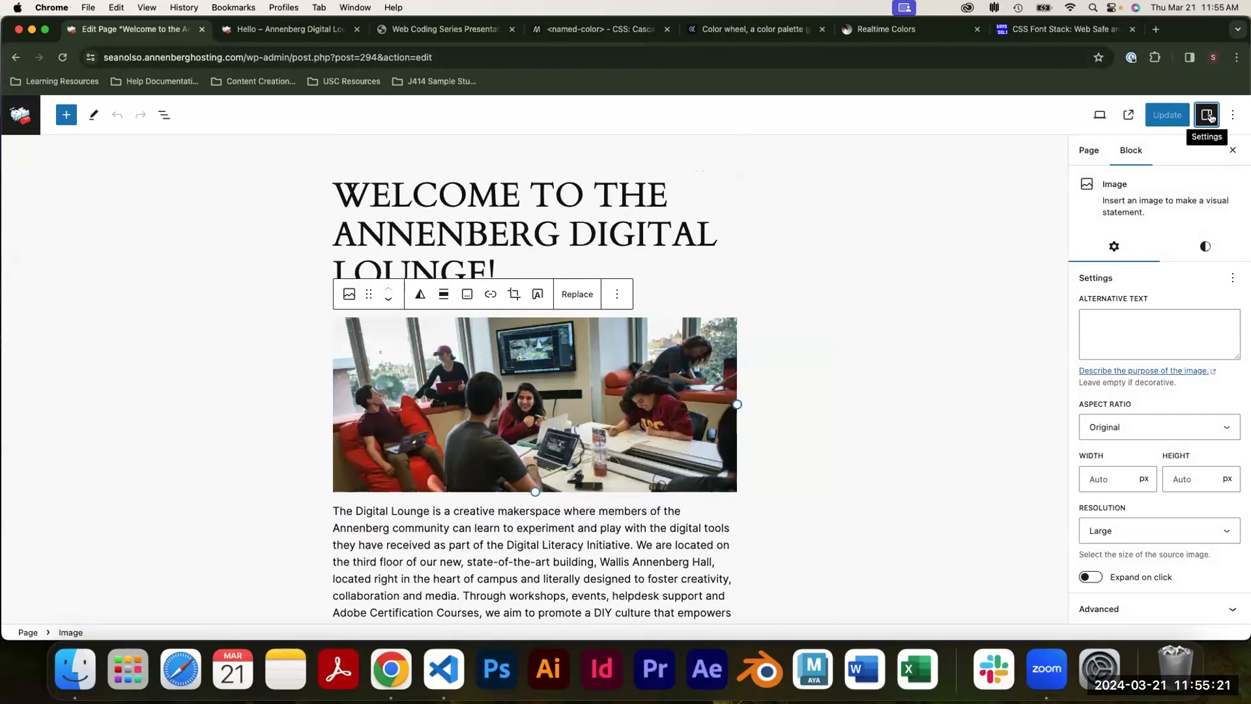
left_click(1209, 115)
left_click(1209, 116)
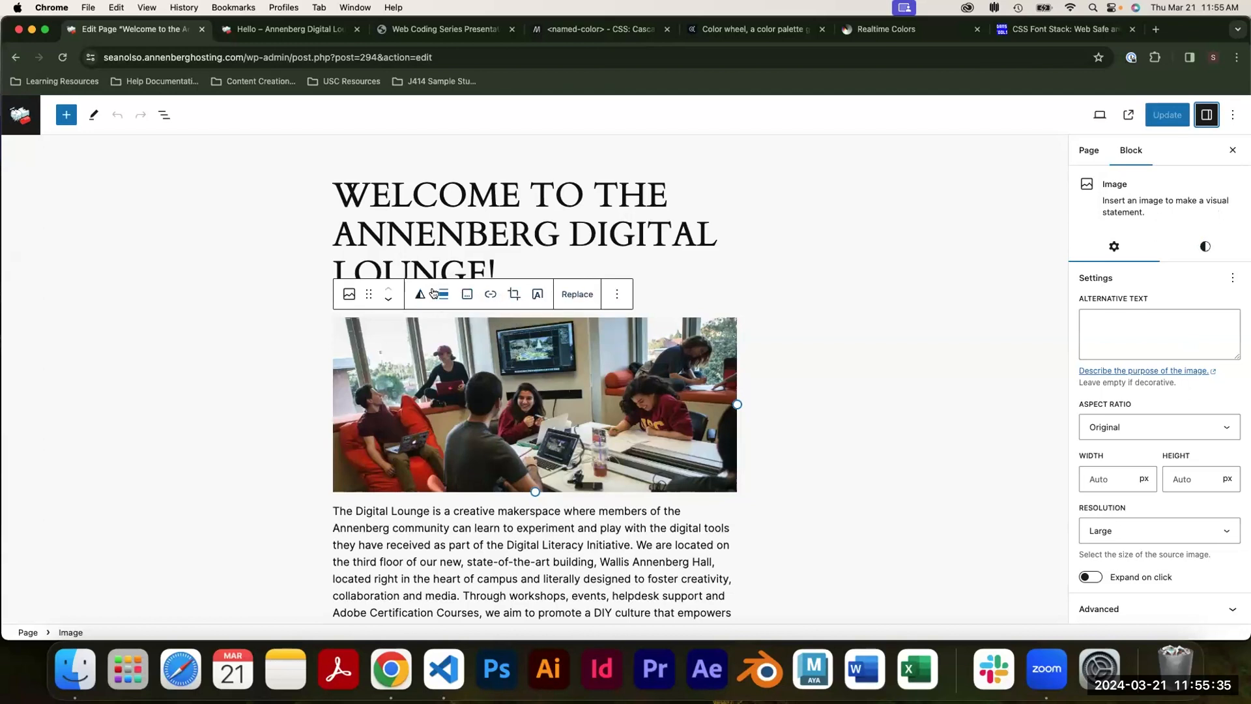
View the first image's transform options, move the image down past two paragraphs, and return it above the first paragraph.
left_click(350, 295)
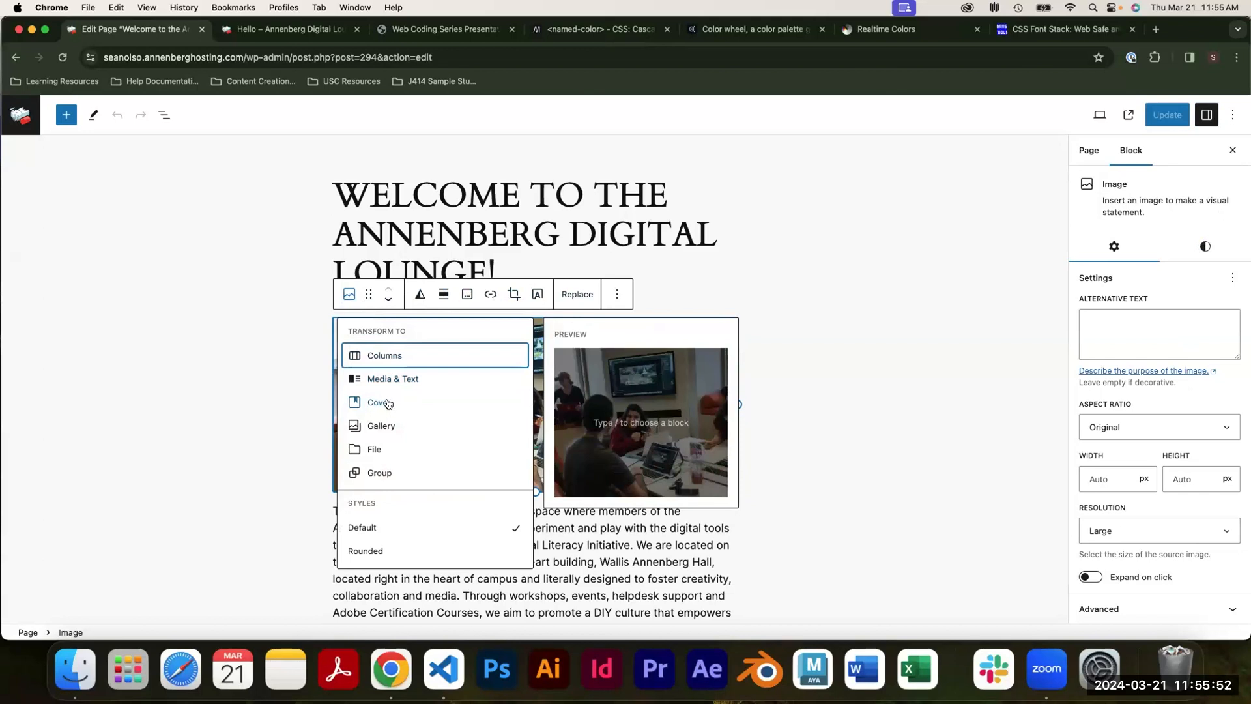
left_click(369, 293)
mouse_move(368, 293)
left_mouse_down()
mouse_move(373, 417)
mouse_move(391, 449)
mouse_move(376, 474)
mouse_move(375, 292)
left_mouse_up()
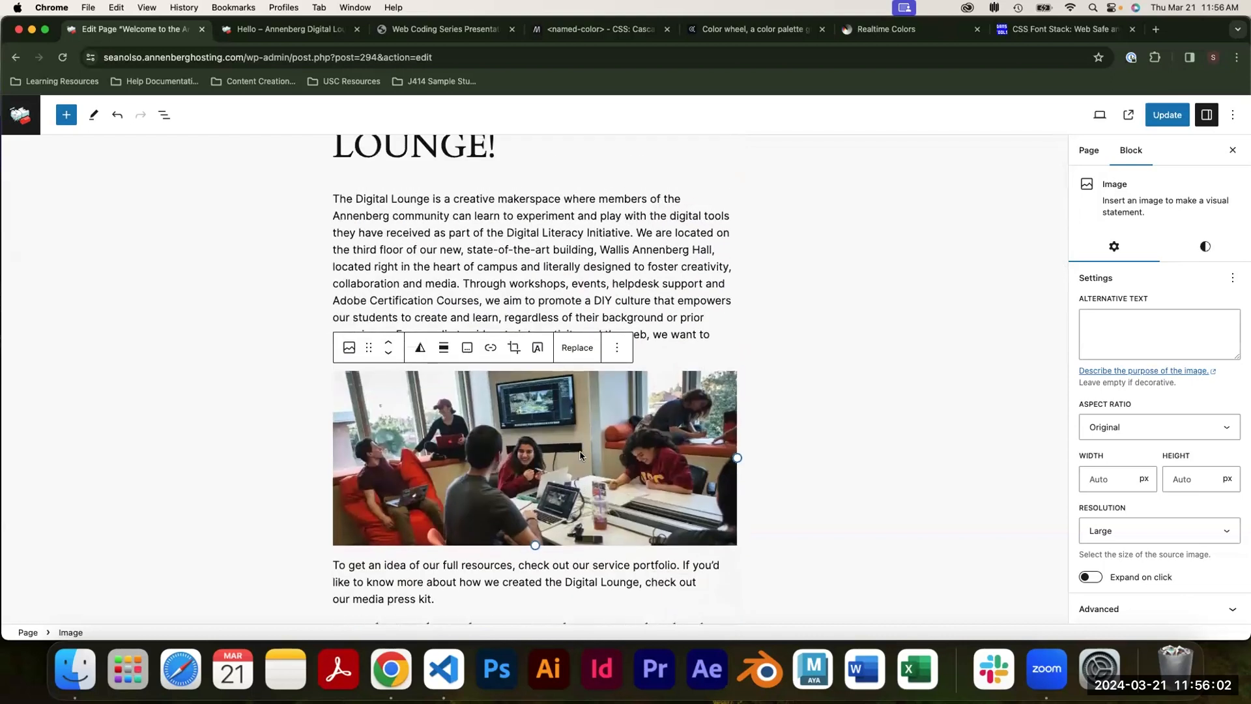
left_click(390, 349)
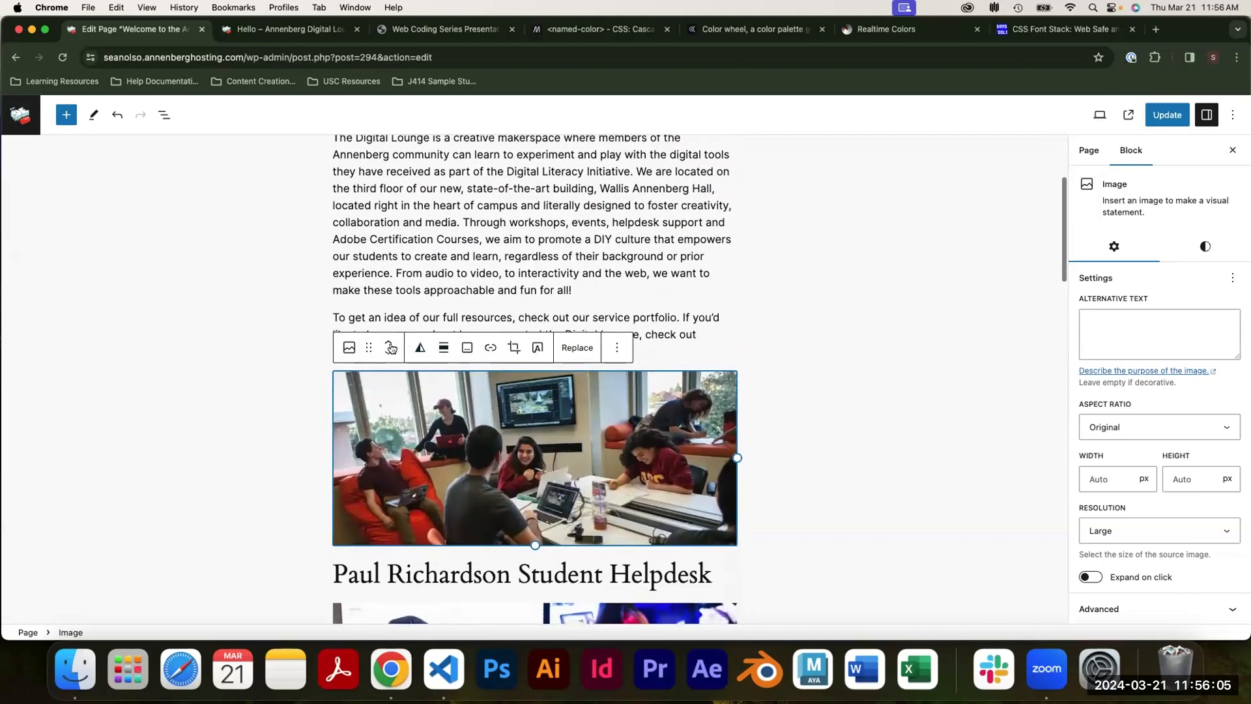
left_click(388, 342)
left_click(388, 342)
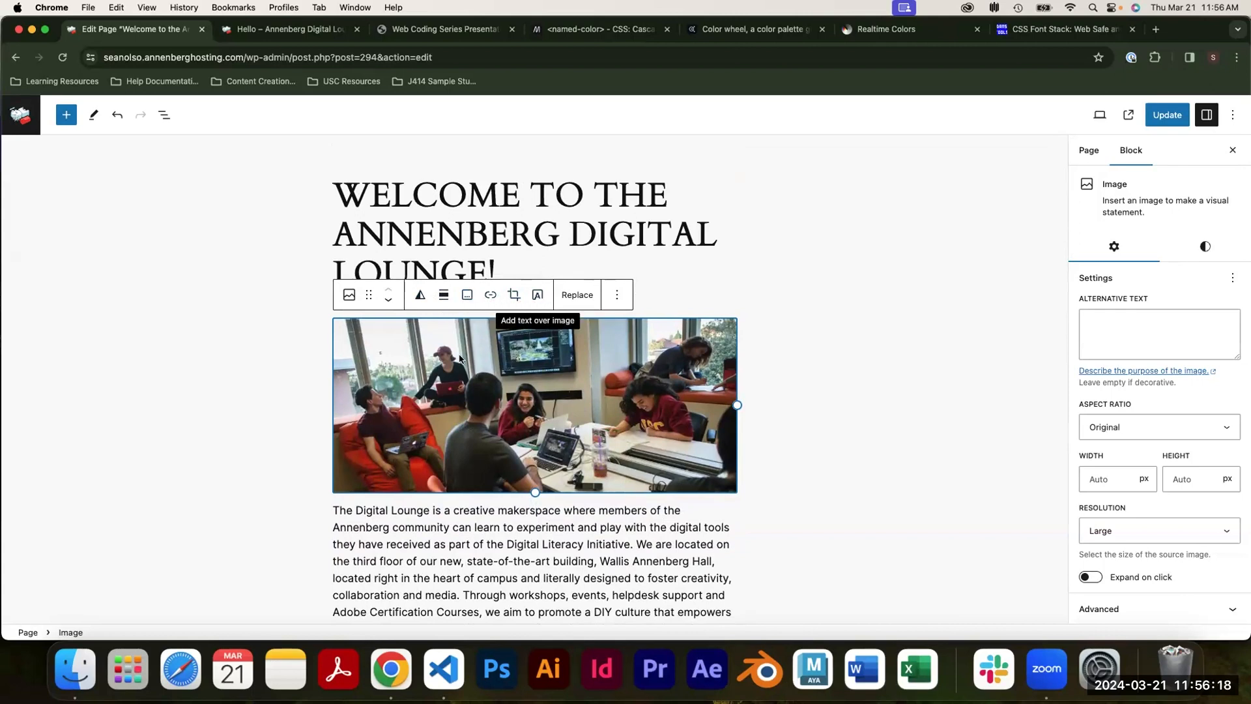
Examine the first image's duotone, alignment, caption and link options.
left_click(420, 295)
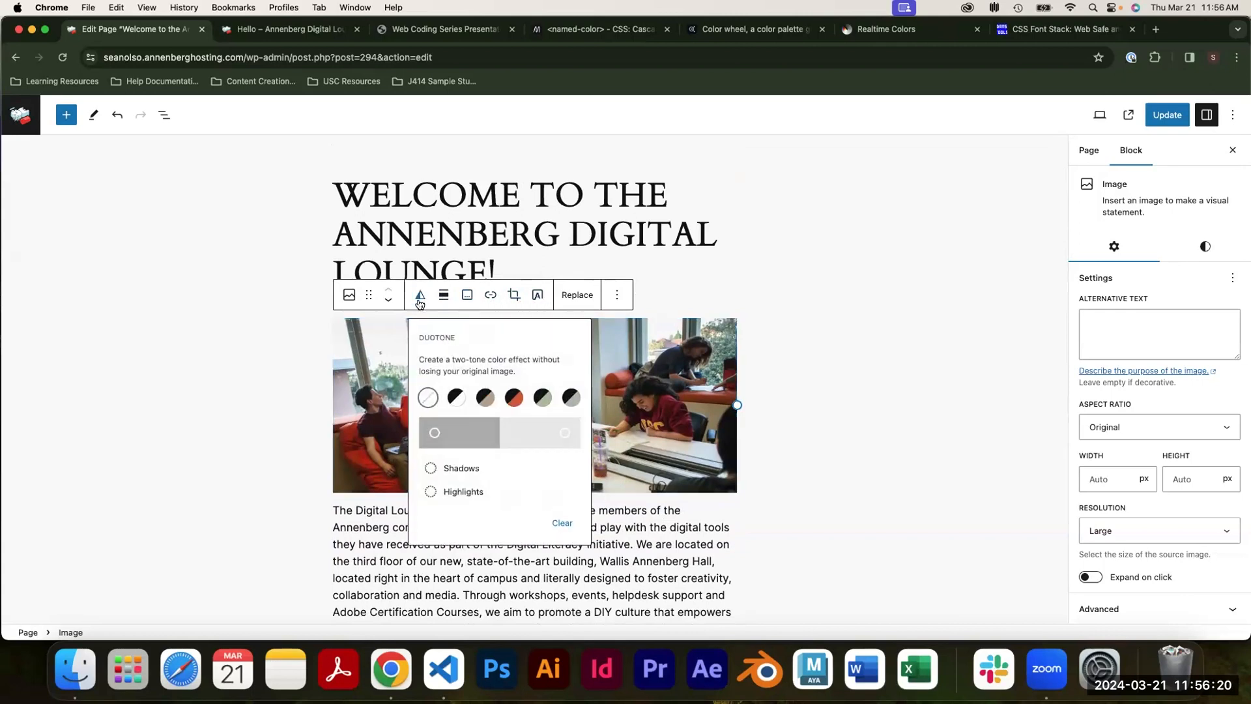
left_click(438, 301)
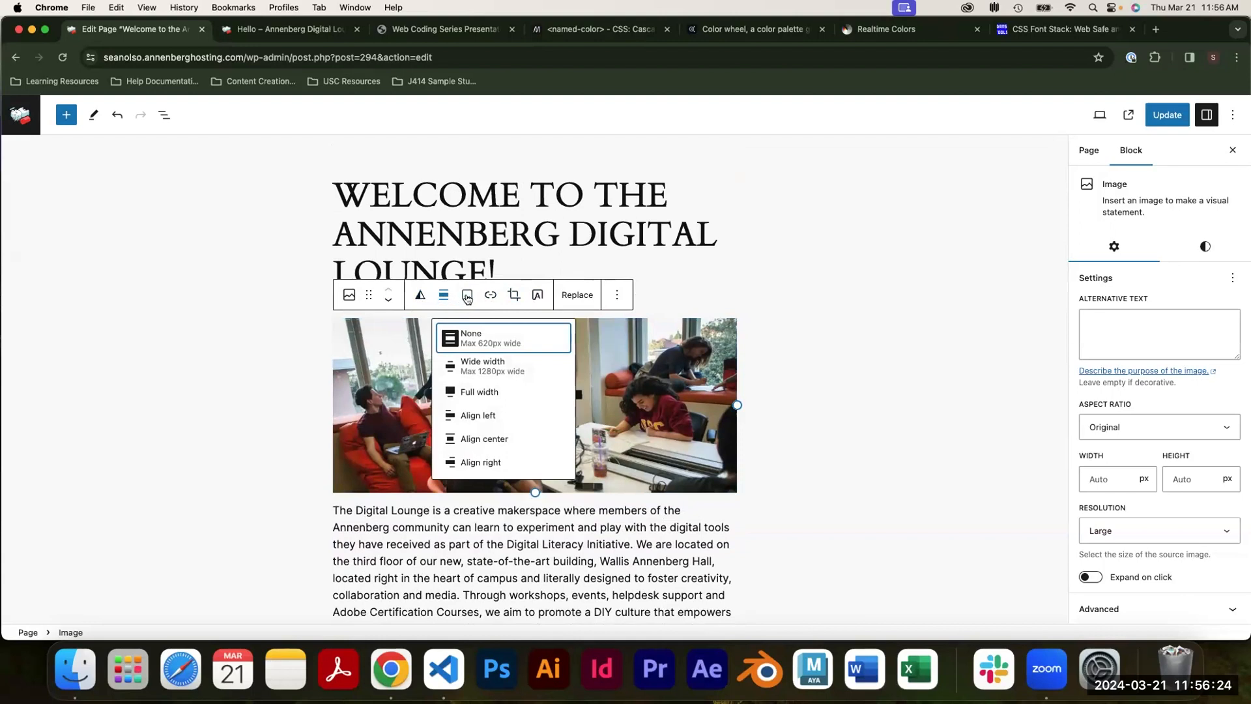
left_click(466, 296)
left_click(491, 296)
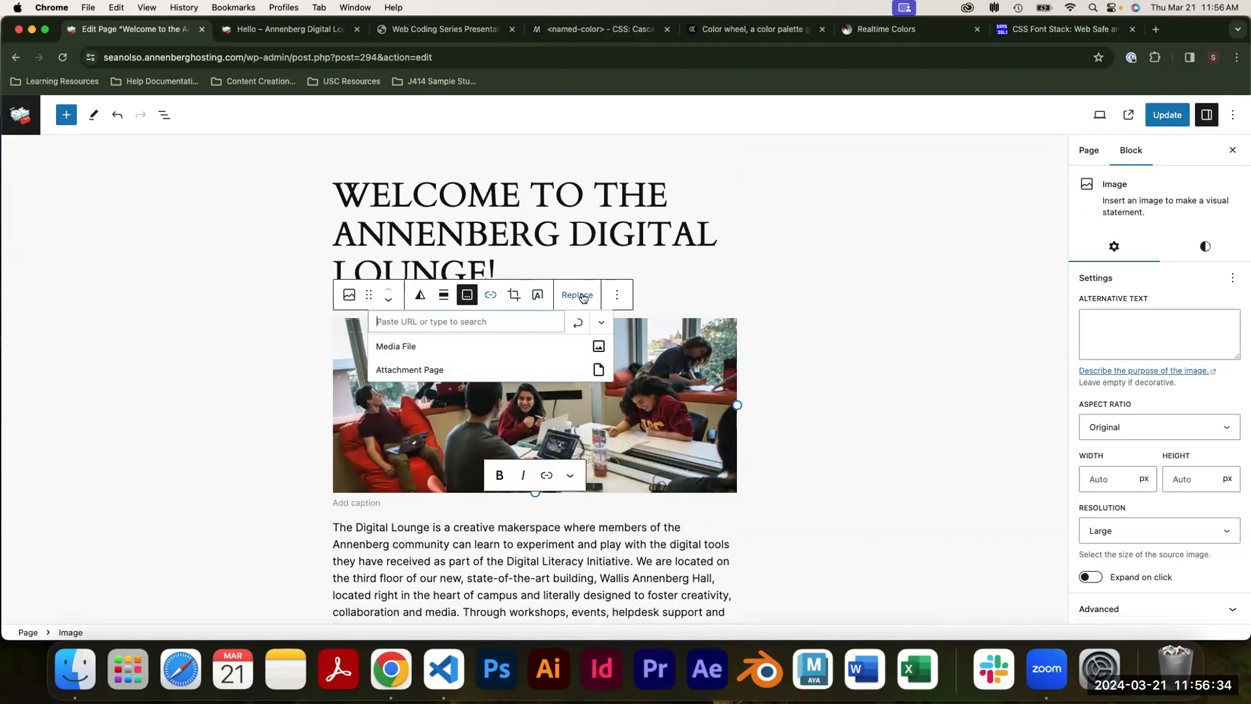
Make the whole first paragraph below the top image bold.
left_click(639, 544)
scroll(634, 465, "down", 3)
scroll(634, 465, "down", 2)
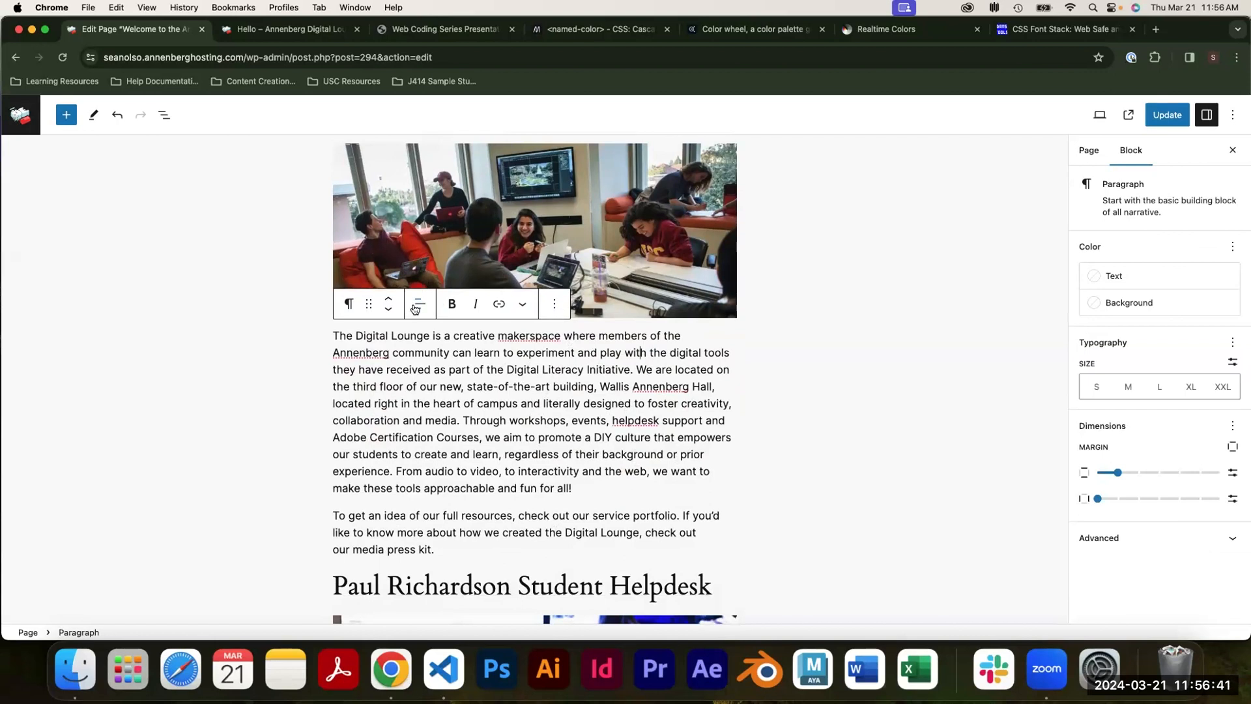
left_click(451, 303)
left_click_drag(575, 486, 276, 318)
triple_click(345, 332)
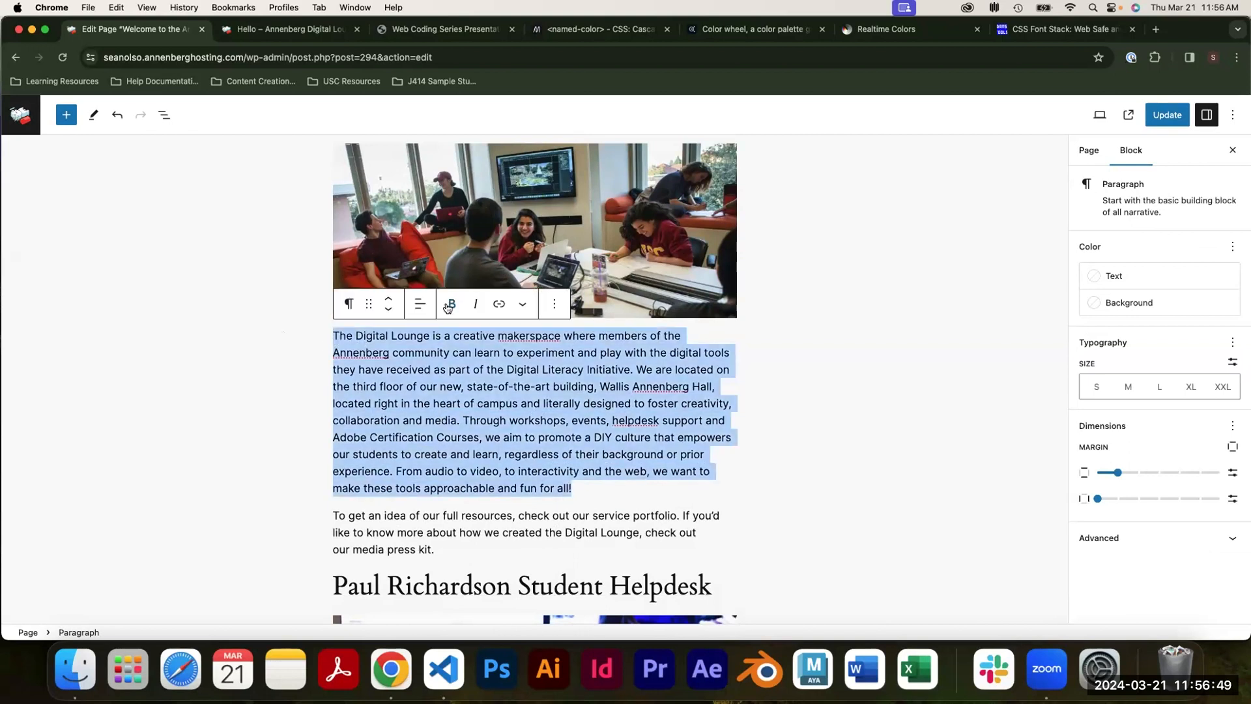
key("super+b")
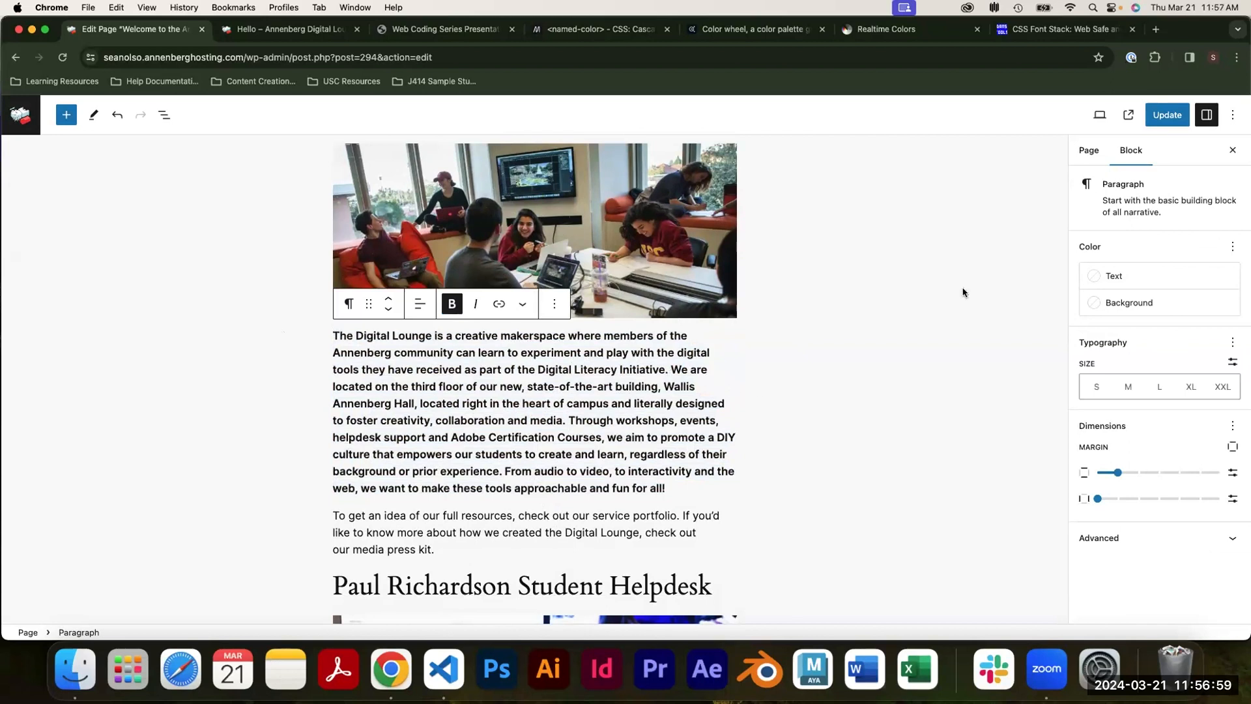
Set the first paragraph's text color to the theme's green Accent / Four (#B1C5A4).
left_click(1107, 277)
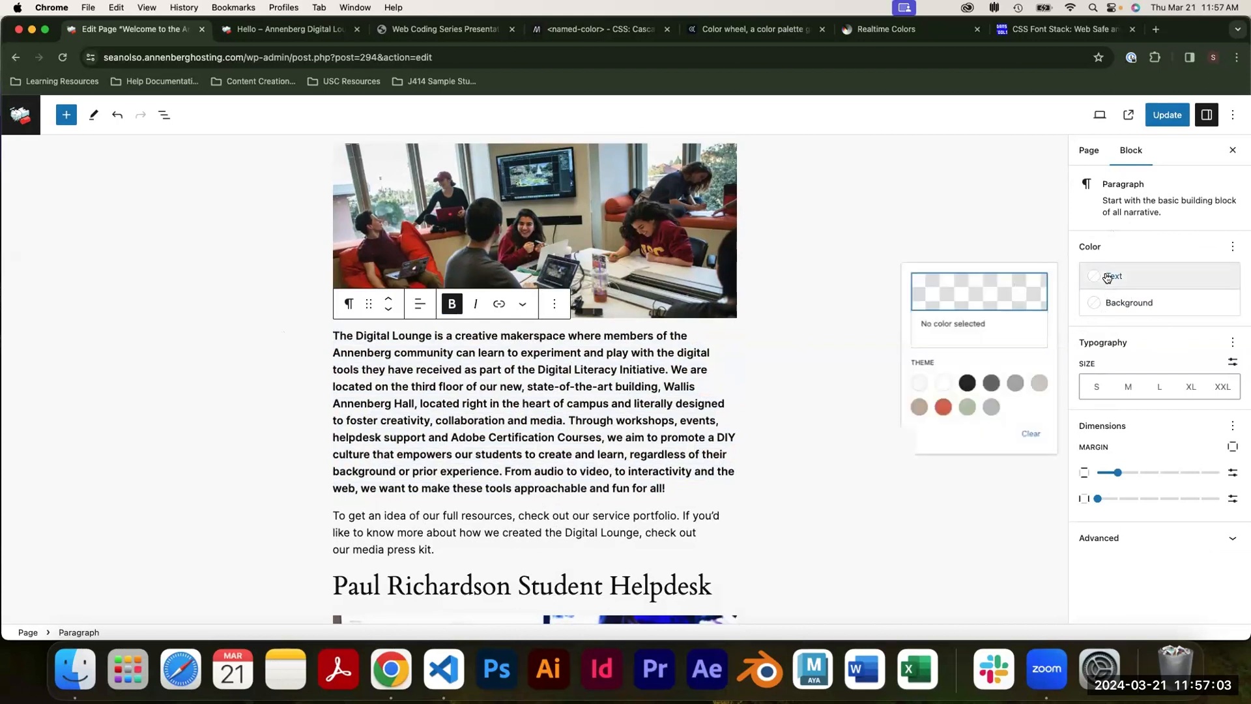
left_click(1141, 242)
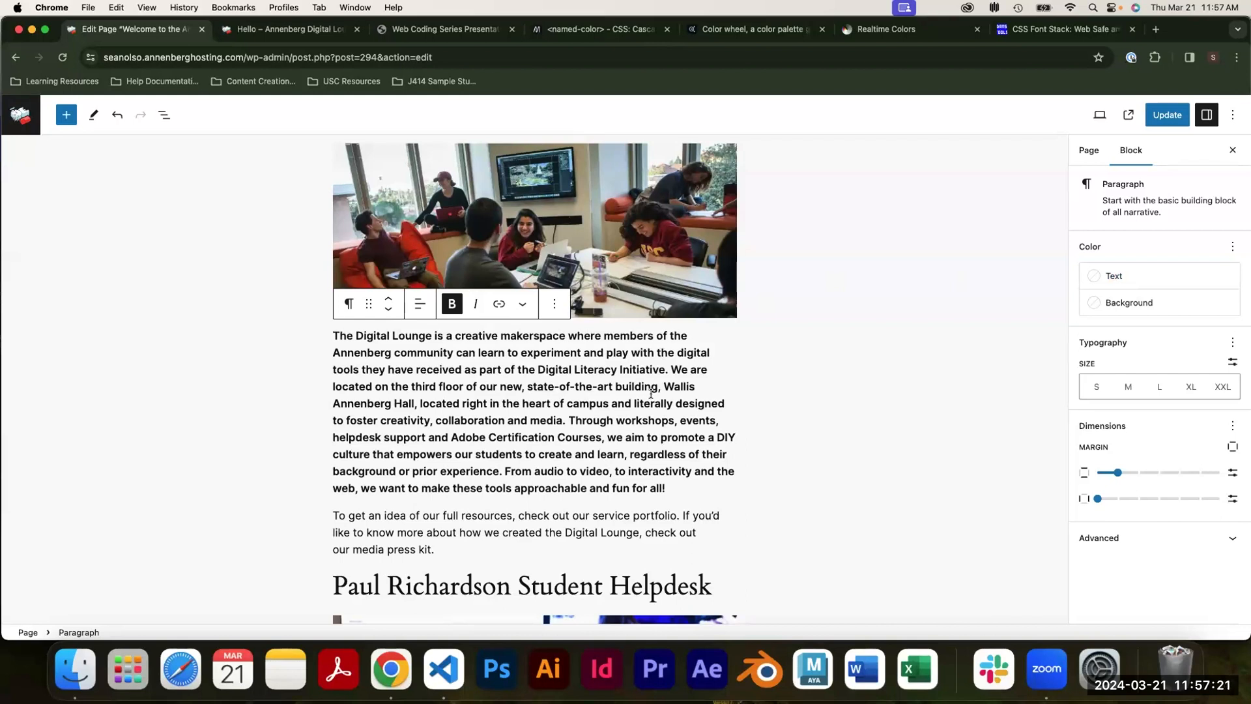
left_click(1114, 276)
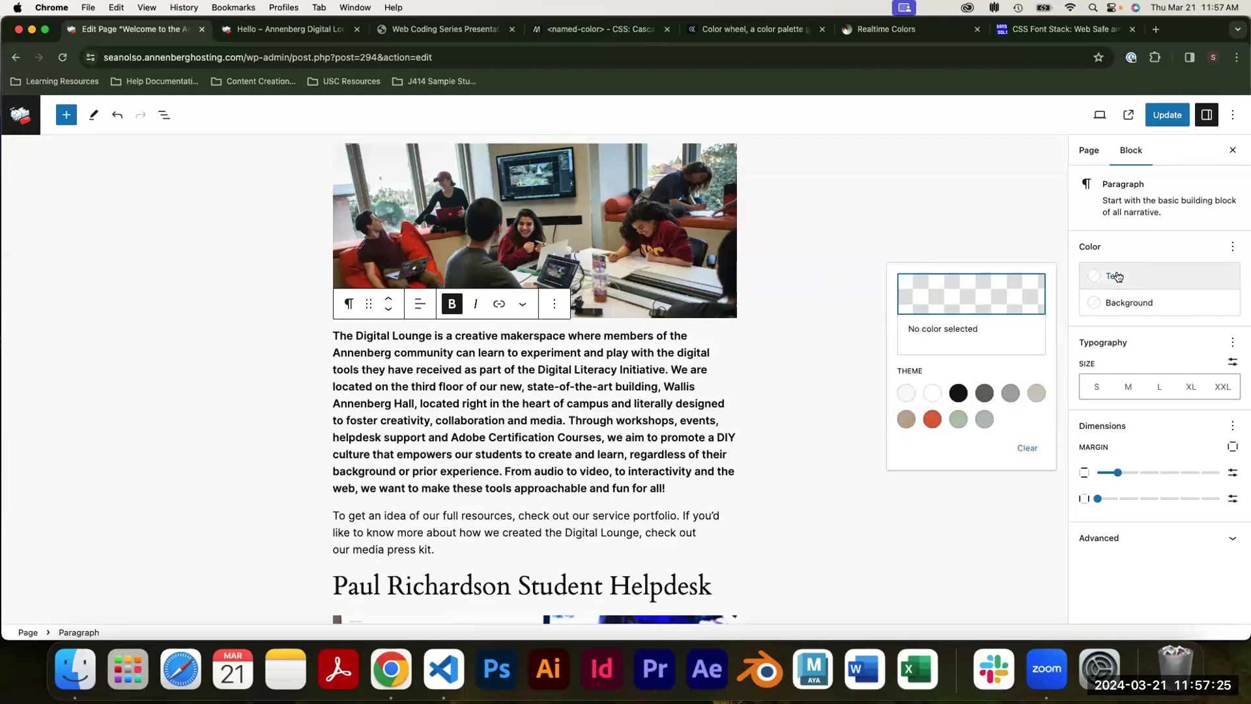
left_click(951, 419)
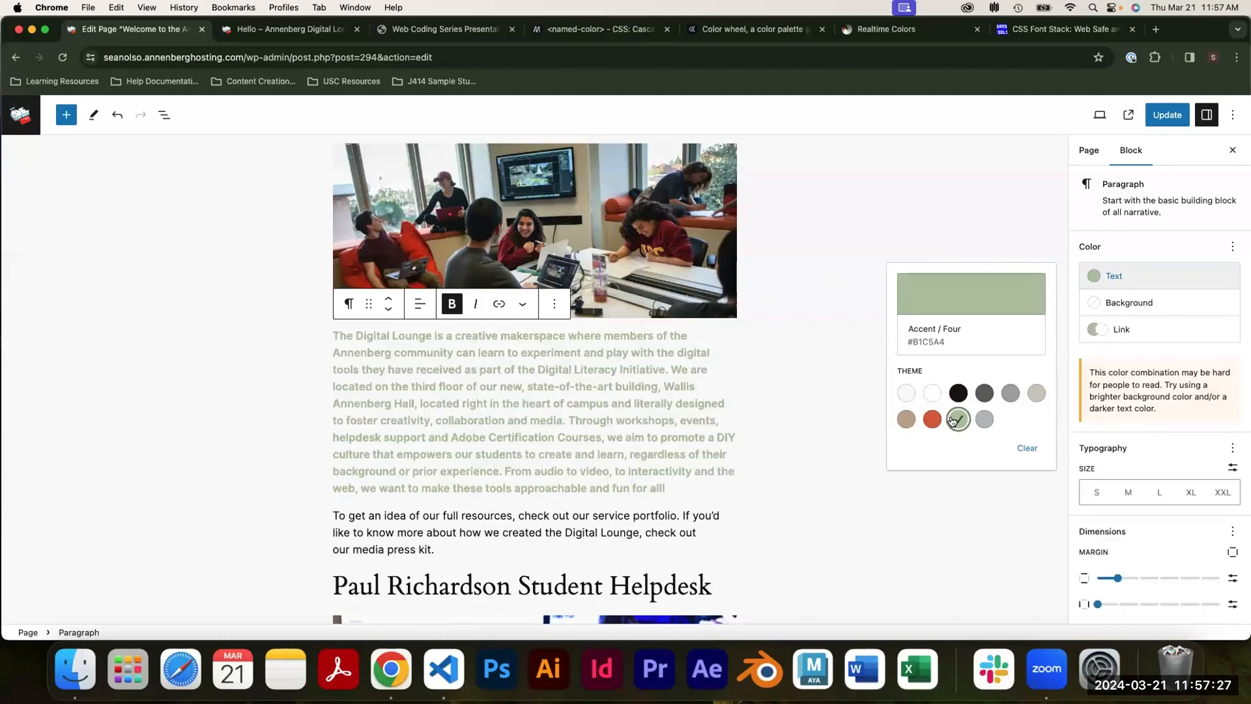
triple_click(600, 491)
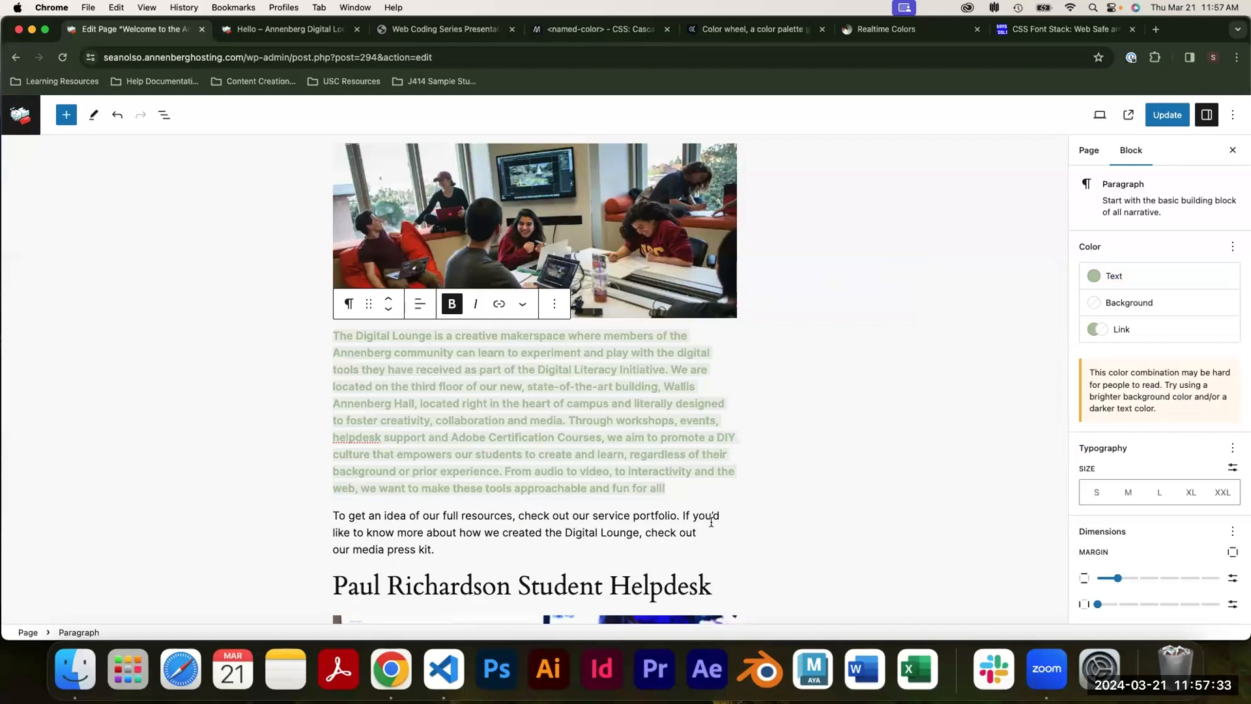
Set the first paragraph's font size to Medium, try Large, return to Medium and switch to custom size entry.
scroll(1154, 409, "down", 1)
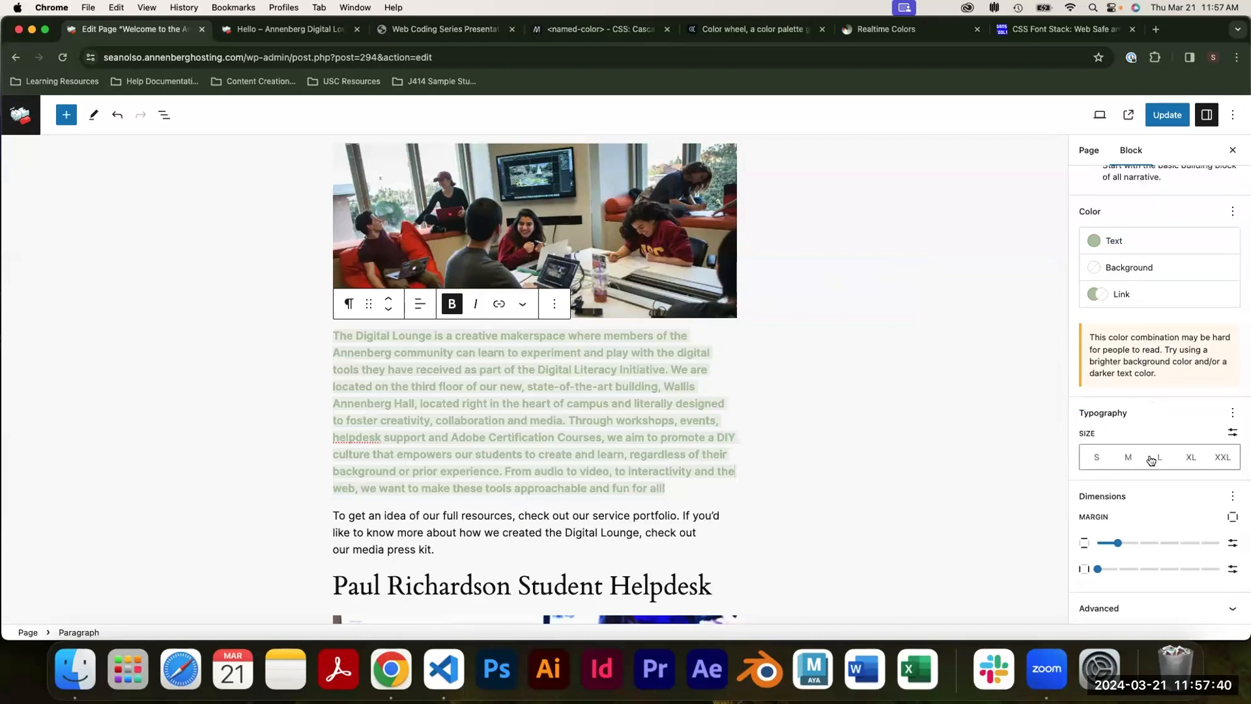
left_click(1128, 459)
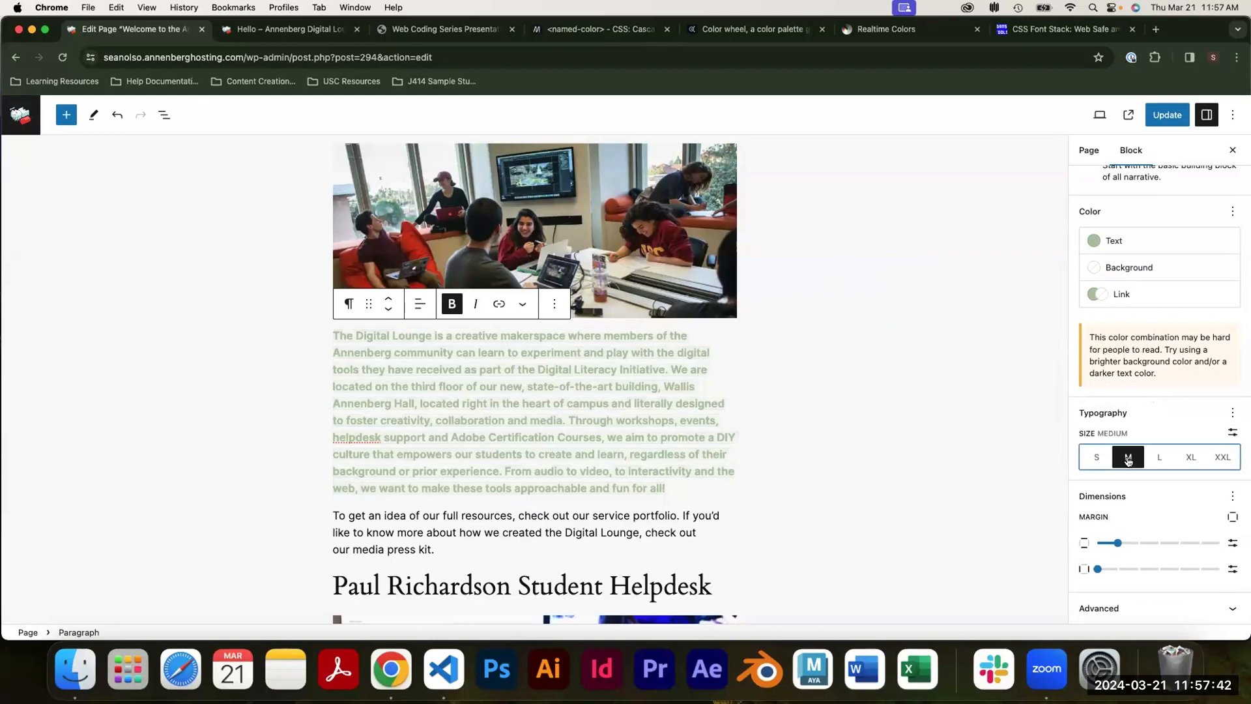
left_click(613, 436)
left_click(666, 484)
left_click_drag(665, 484, 336, 333)
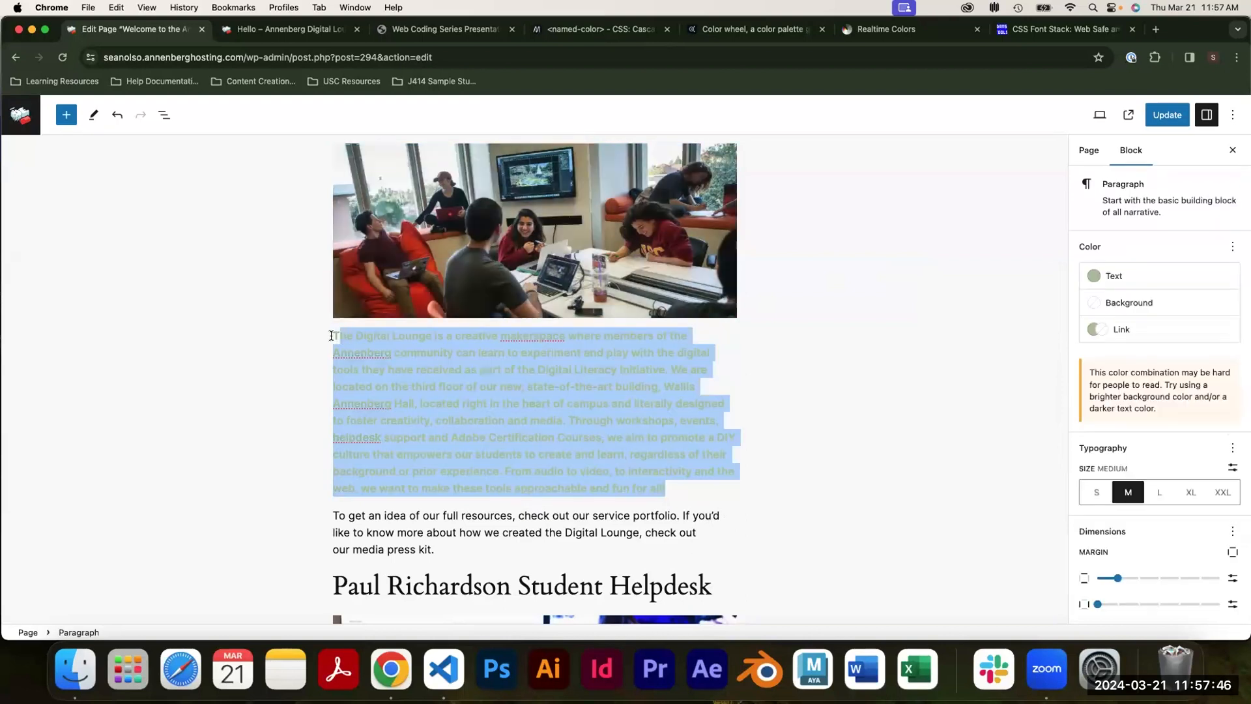
left_click(1159, 456)
scroll(513, 220, "down", 7)
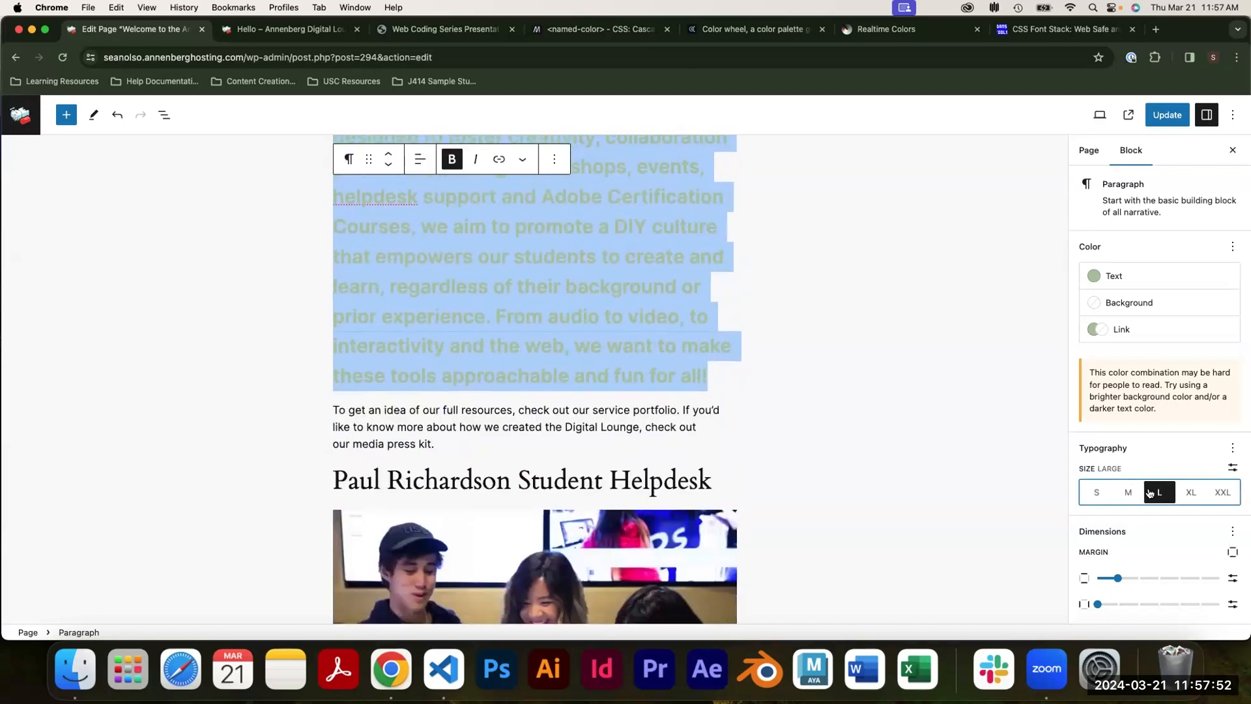
left_click(1128, 492)
left_click(1232, 468)
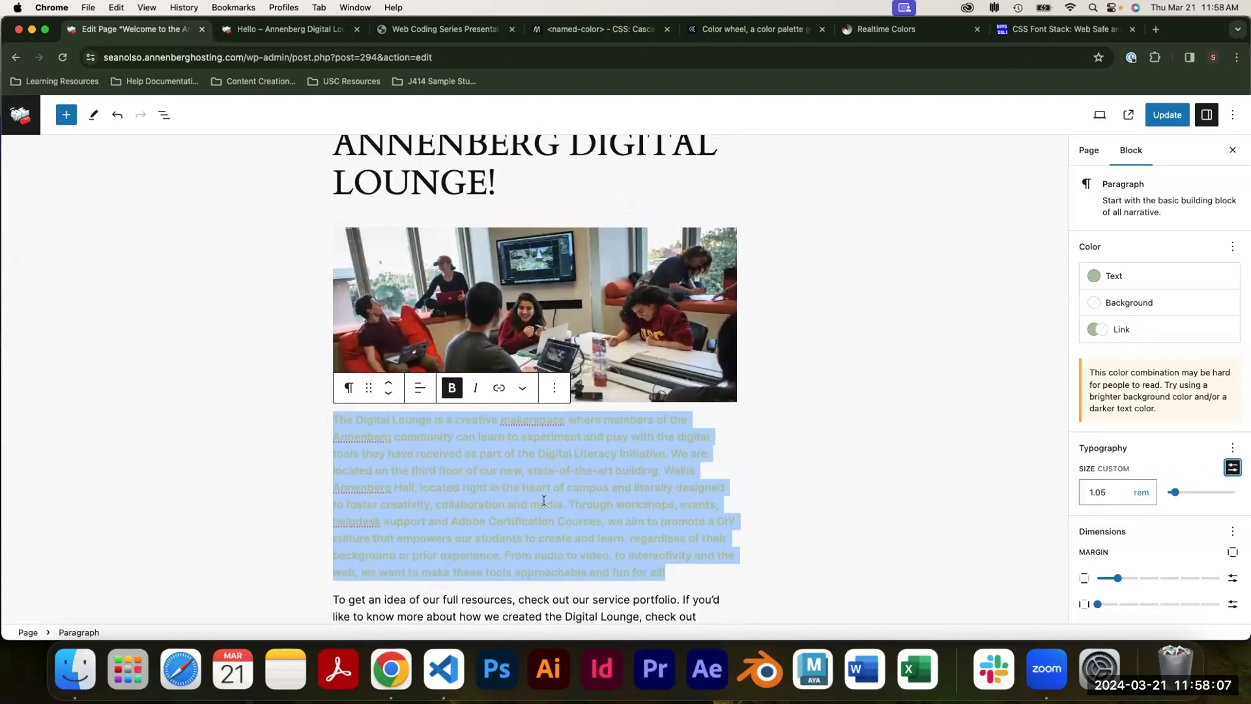
Add the Drop cap control to the first paragraph's typography settings.
left_click(689, 481)
scroll(463, 466, "down", 5)
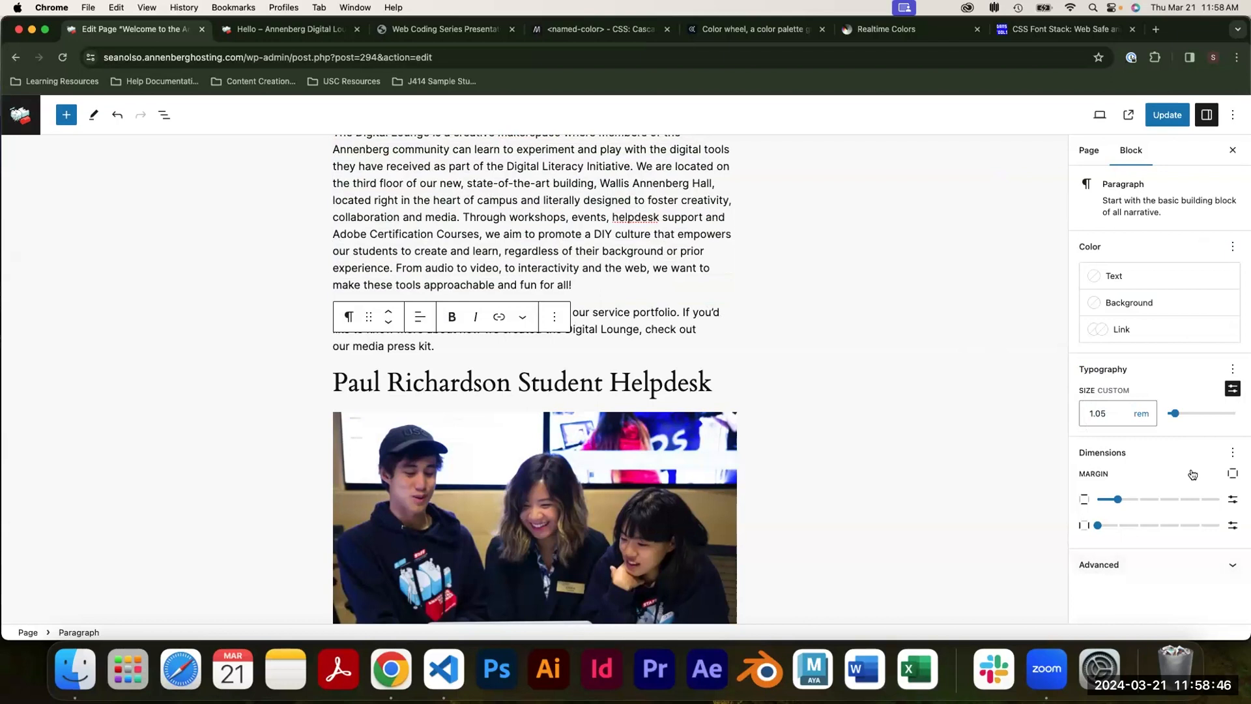
left_click(1232, 368)
left_click(760, 274)
left_click(593, 282)
left_click(1233, 374)
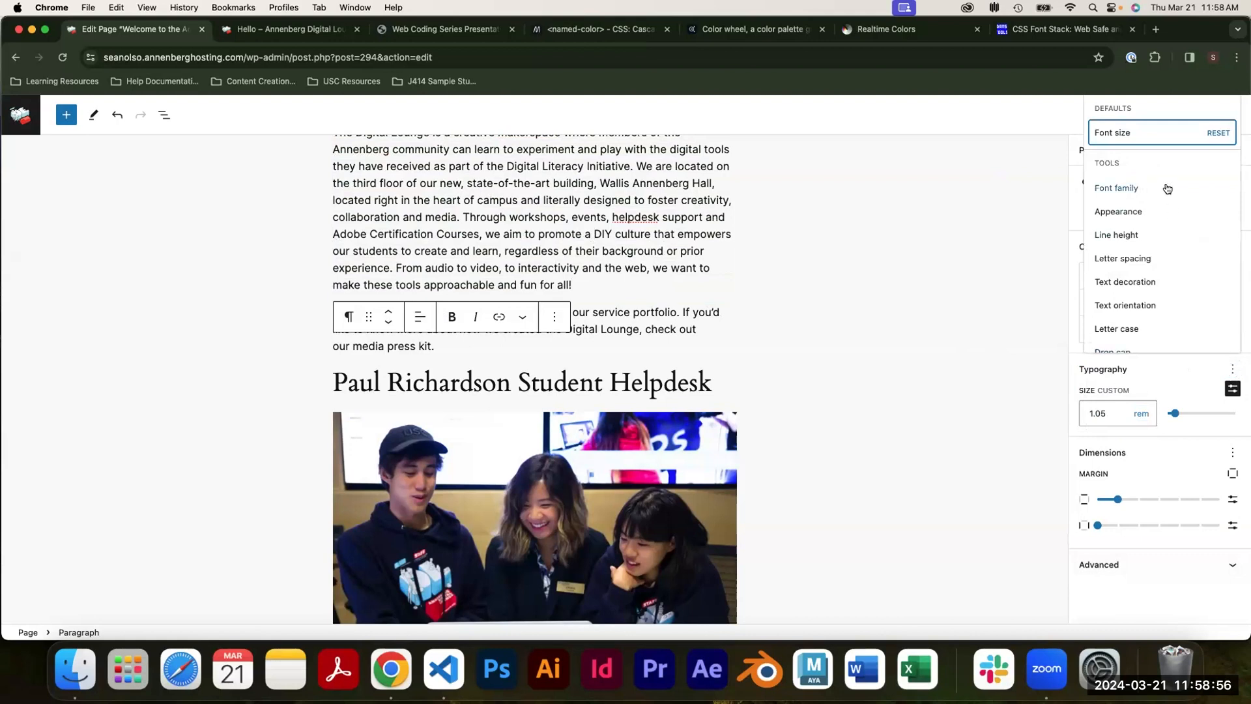
scroll(1166, 187, "down", 2)
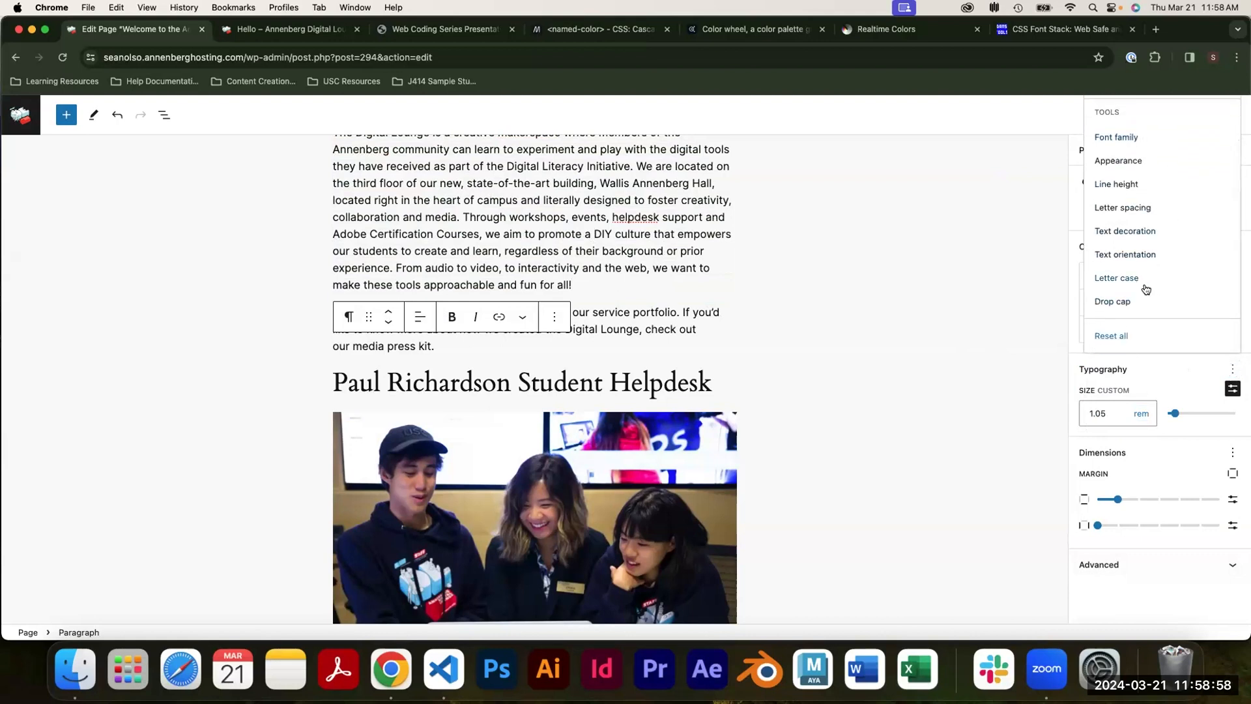
left_click(1128, 301)
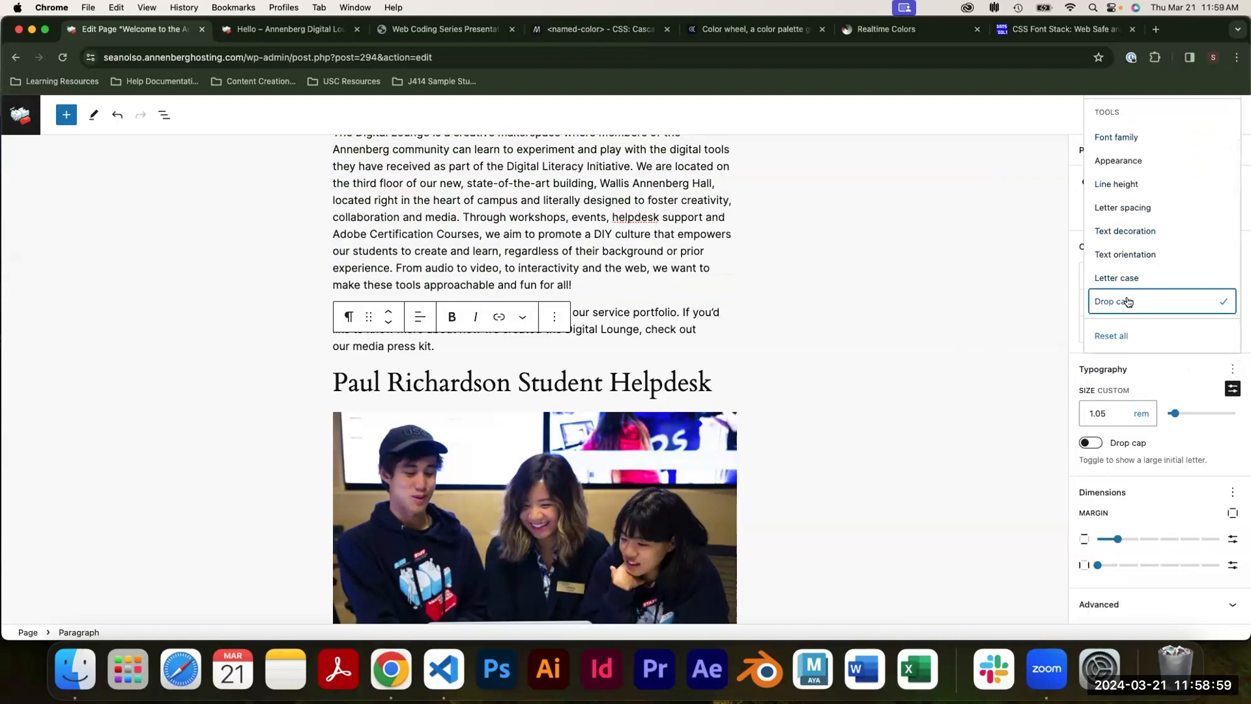
Turn the first paragraph's drop cap on and back off.
left_click(1090, 442)
scroll(710, 314, "up", 3)
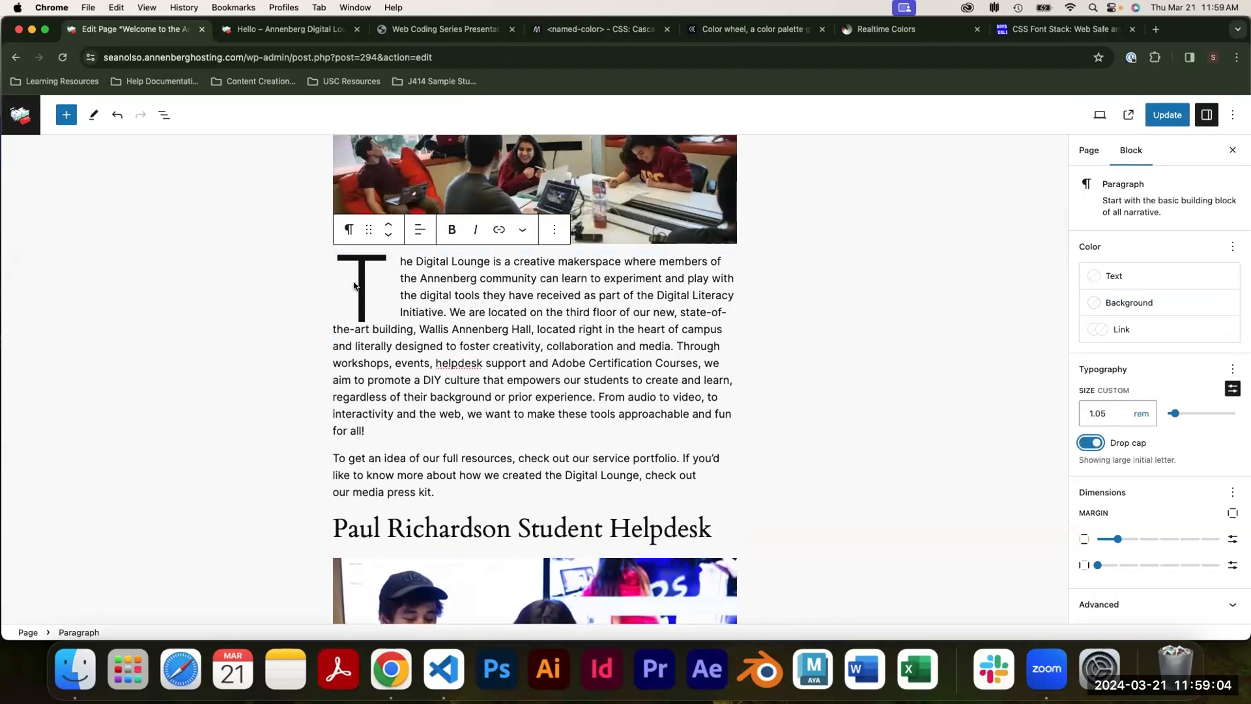
left_click(1087, 444)
Add the Font family control to the typography settings, try Cardo on the first paragraph and return to Default.
left_click(1232, 368)
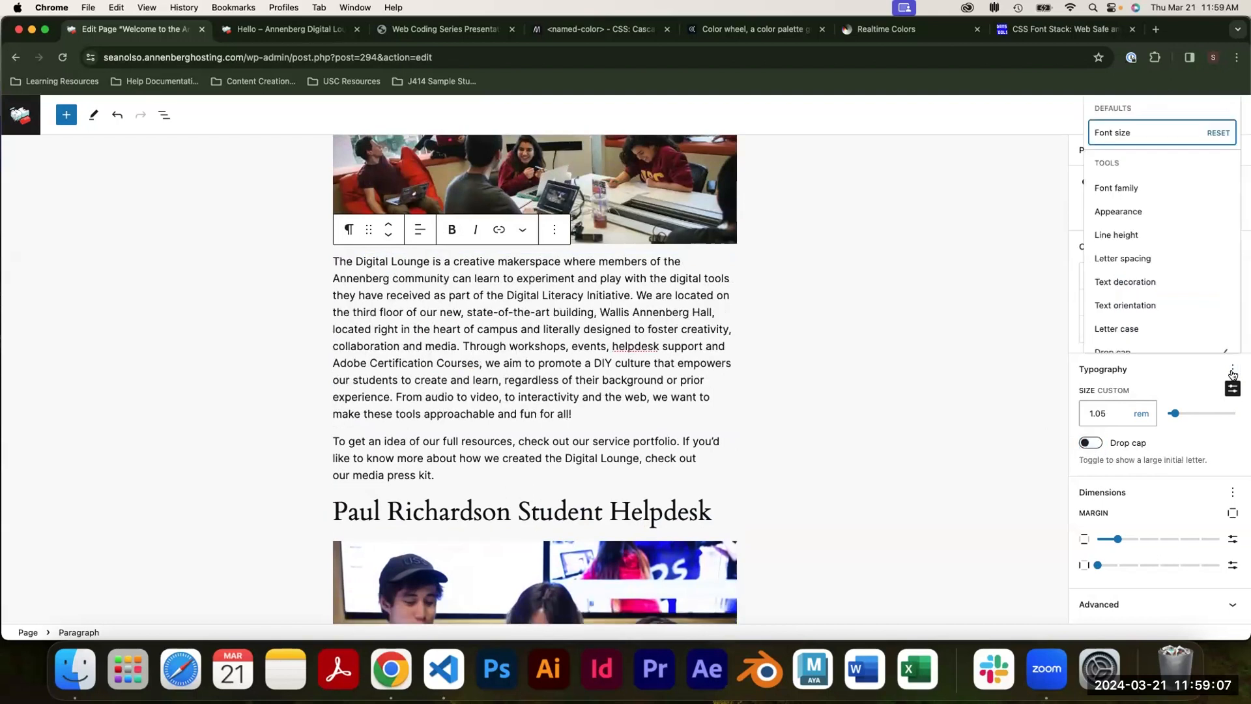
left_click(1147, 188)
left_click(1135, 428)
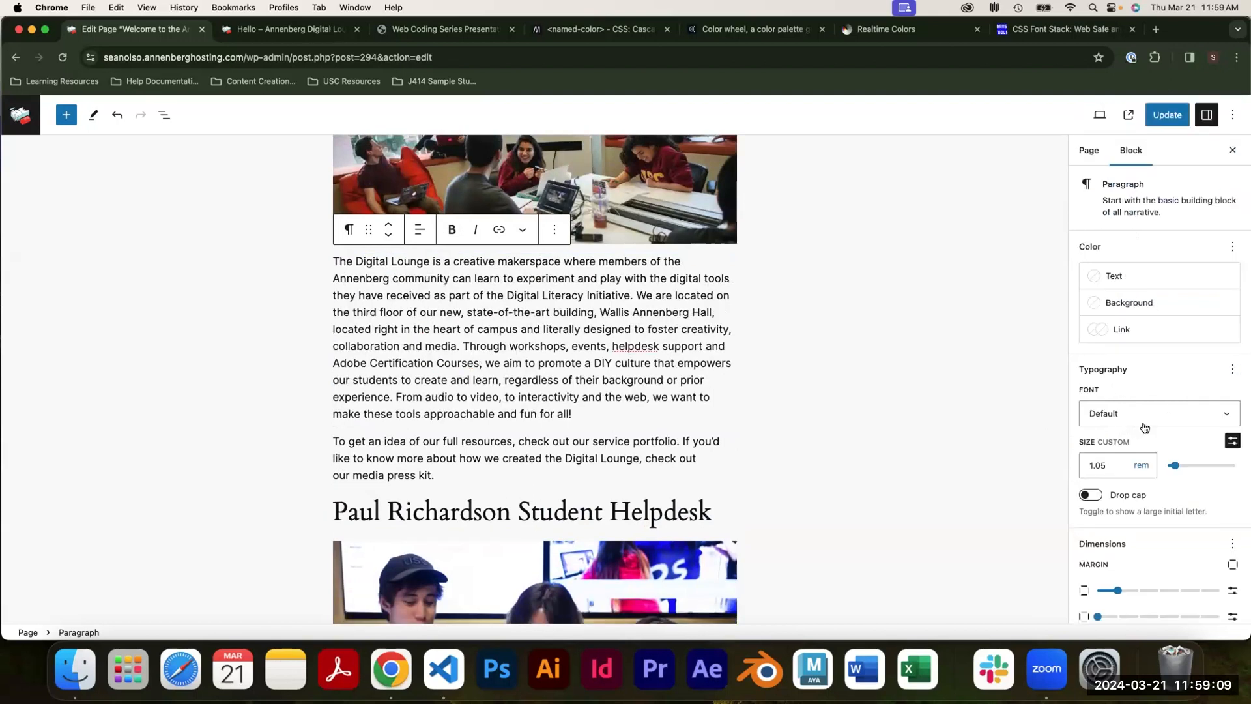
left_click(1140, 420)
left_click(1132, 443)
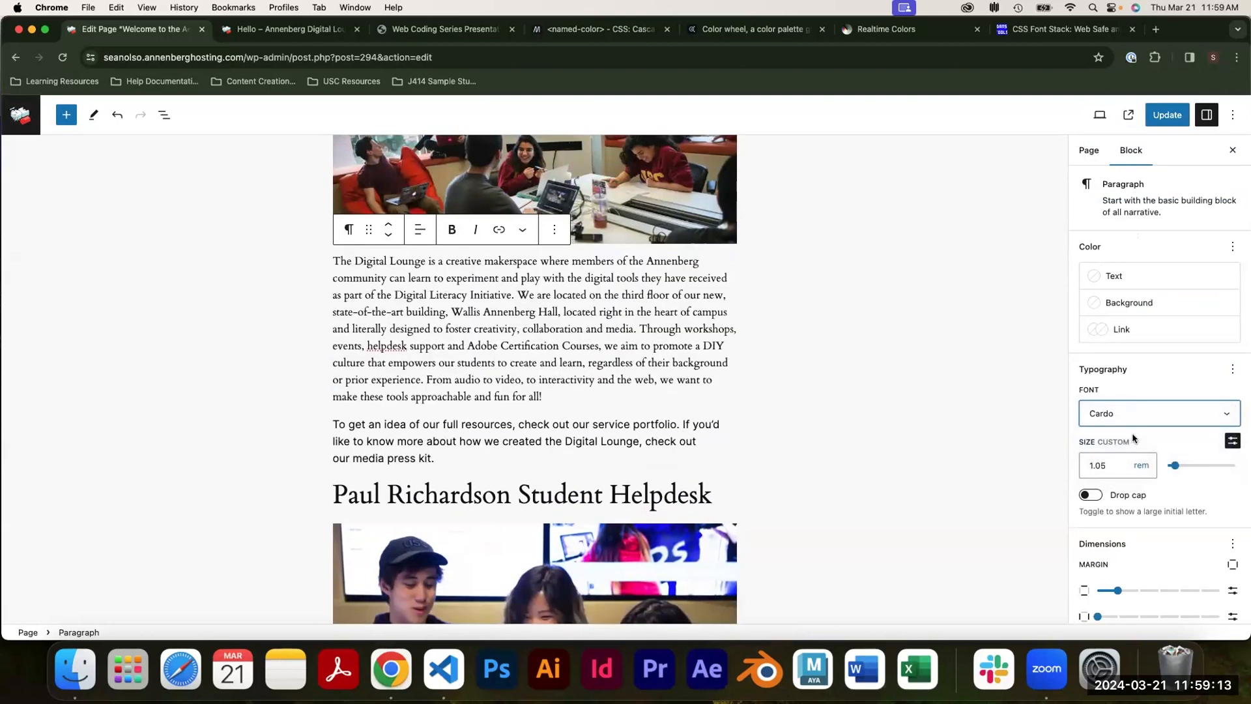
left_click(1131, 421)
left_click(1122, 382)
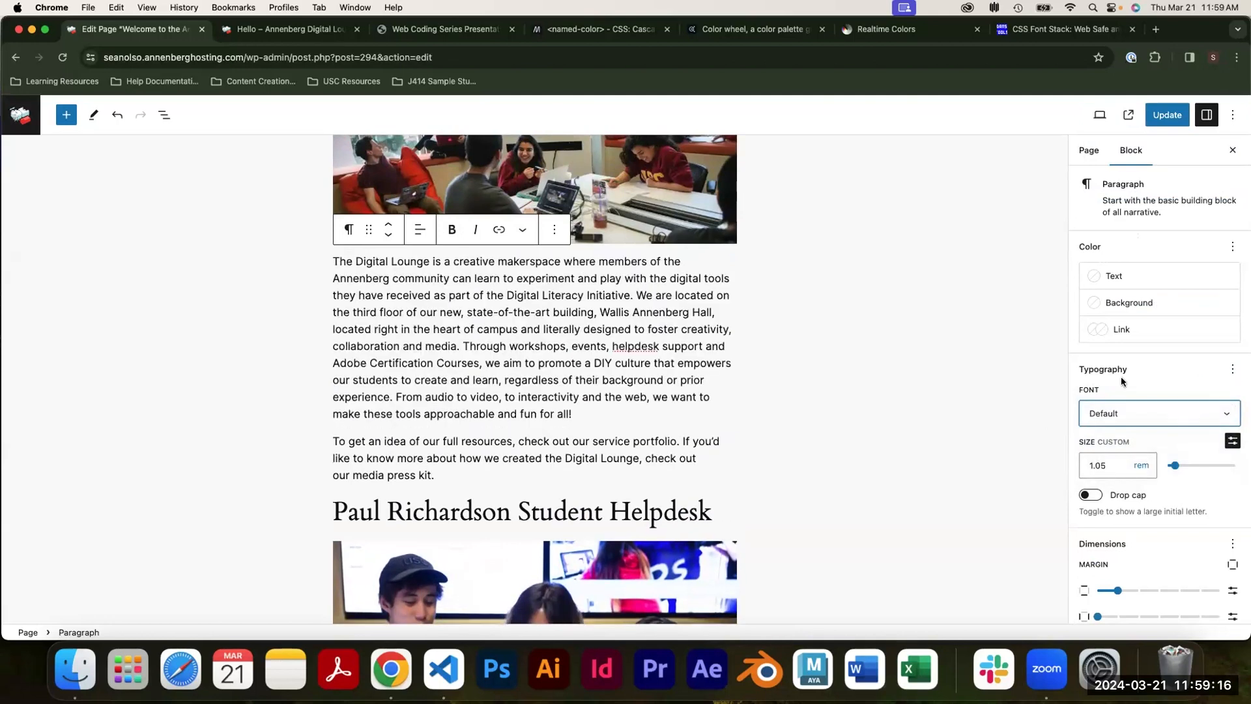
View the additional typography tools available for the paragraph.
left_click(1232, 368)
scroll(1175, 169, "down", 2)
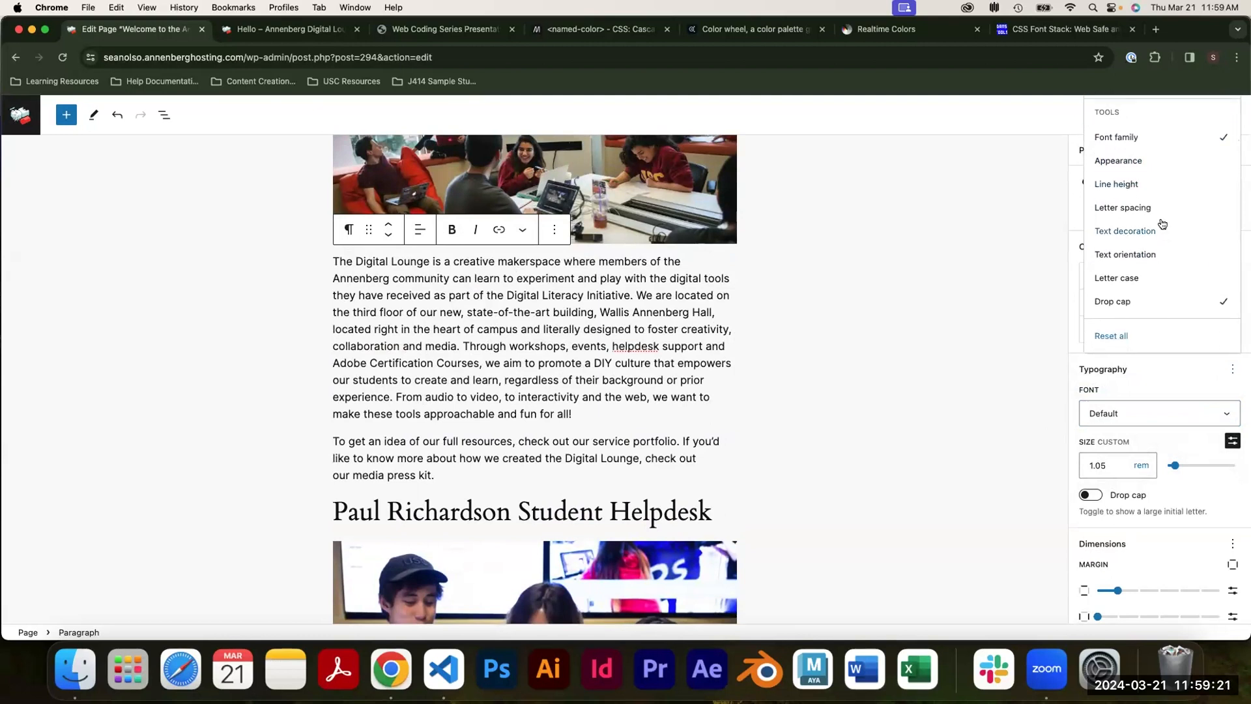
left_click(1178, 372)
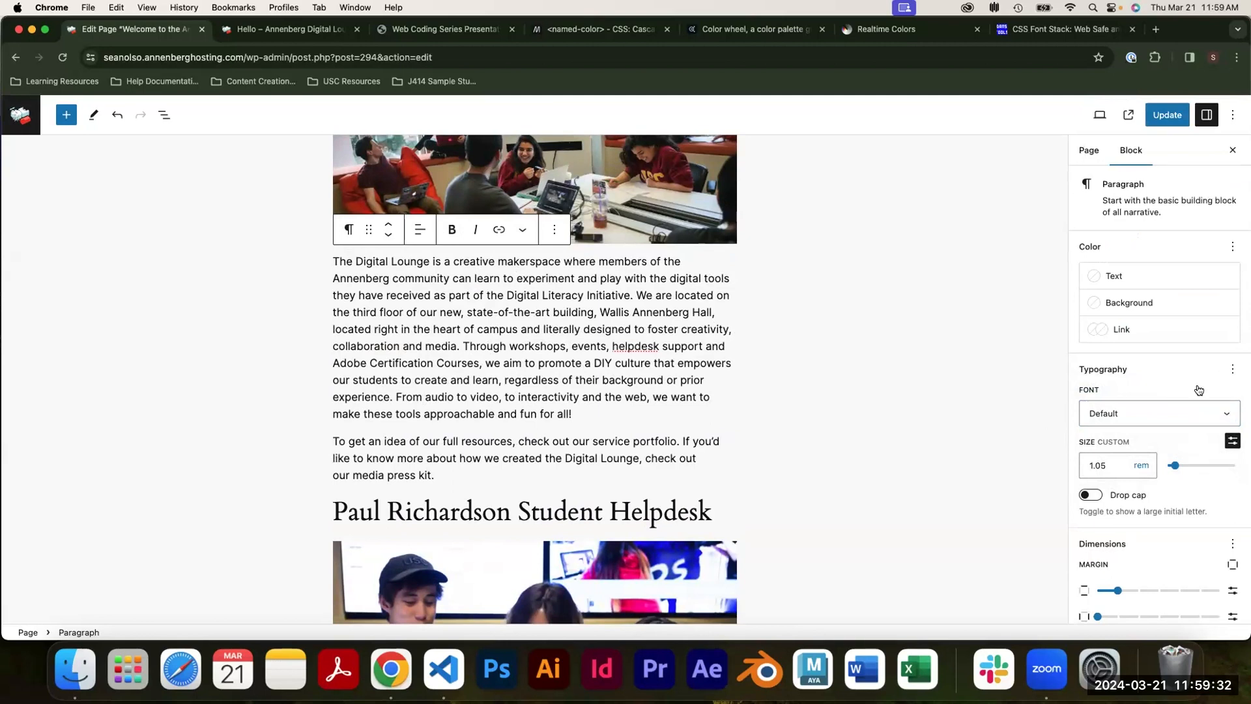
Review the paragraph's font choices, keep Default and update the page.
left_click(1128, 418)
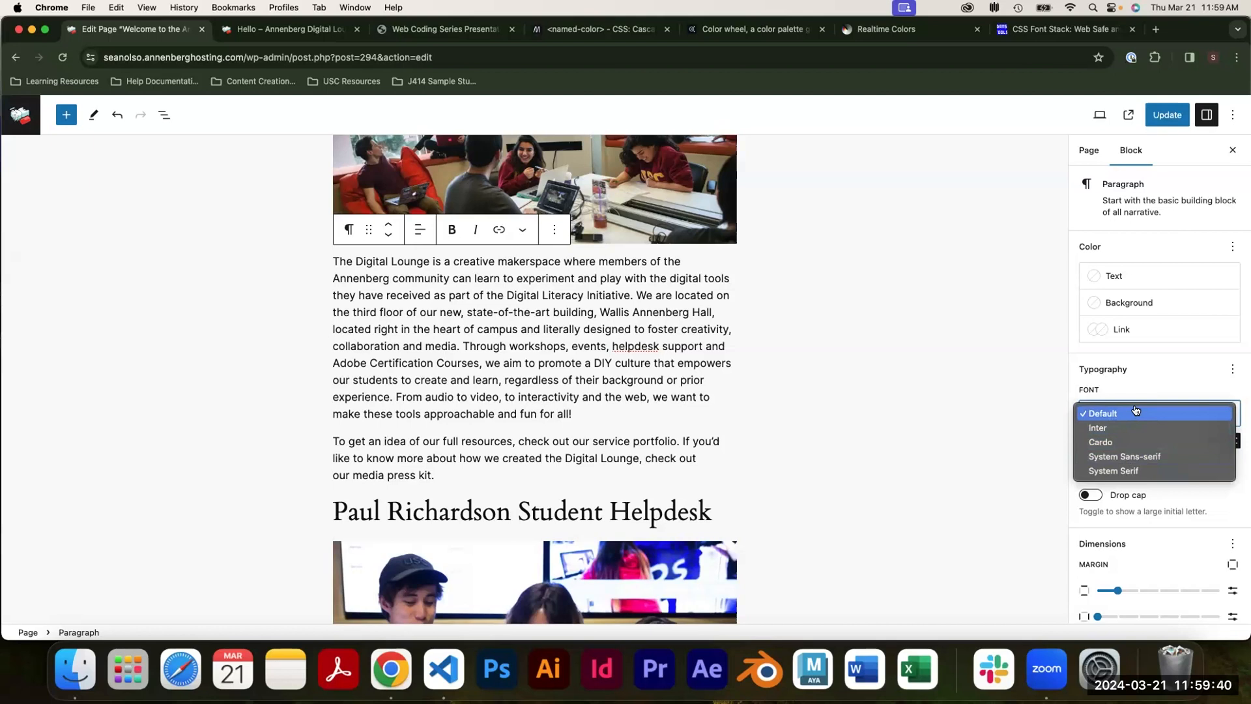
left_click(1134, 411)
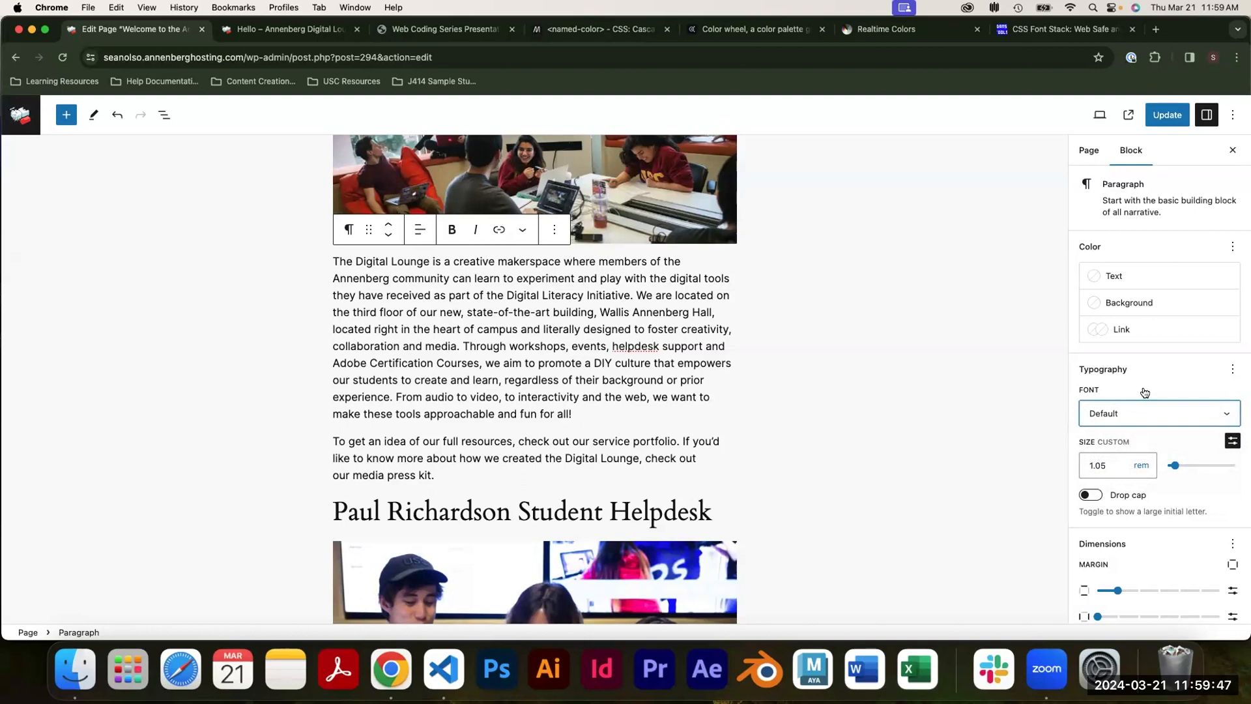
left_click(1168, 115)
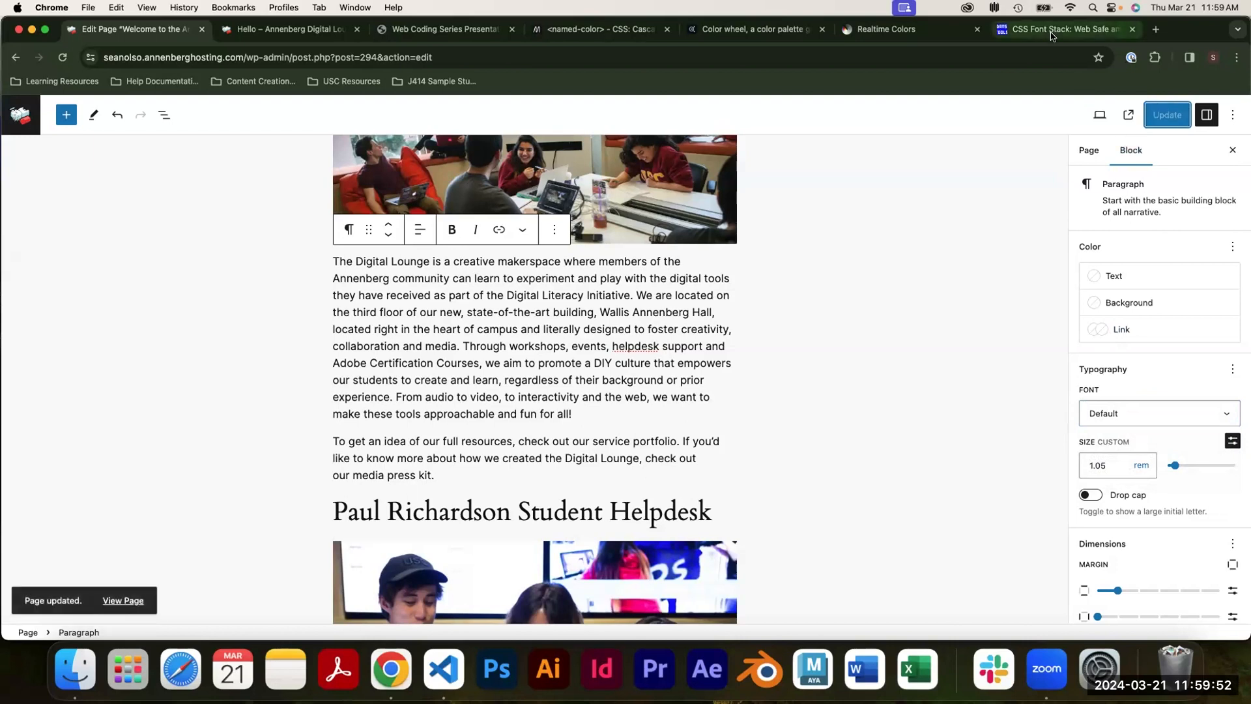
View wordpress.com in a new browser tab and close that tab.
left_click(1154, 30)
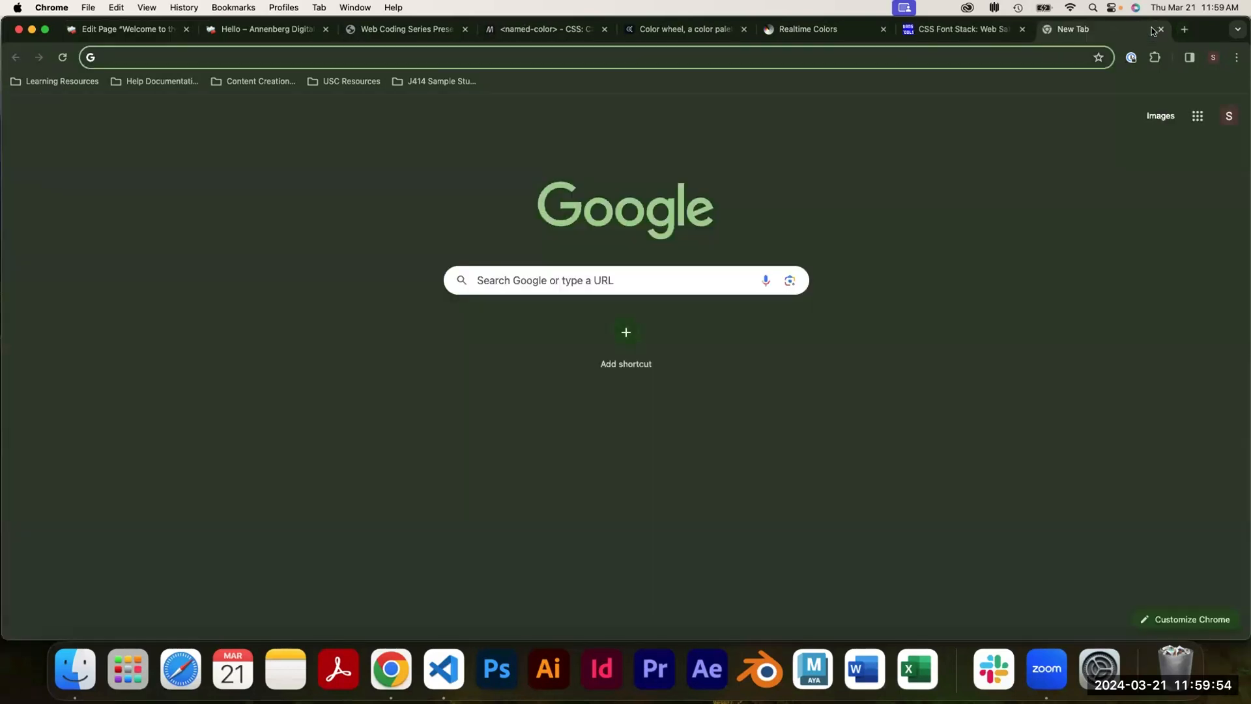
type("wordpress.com")
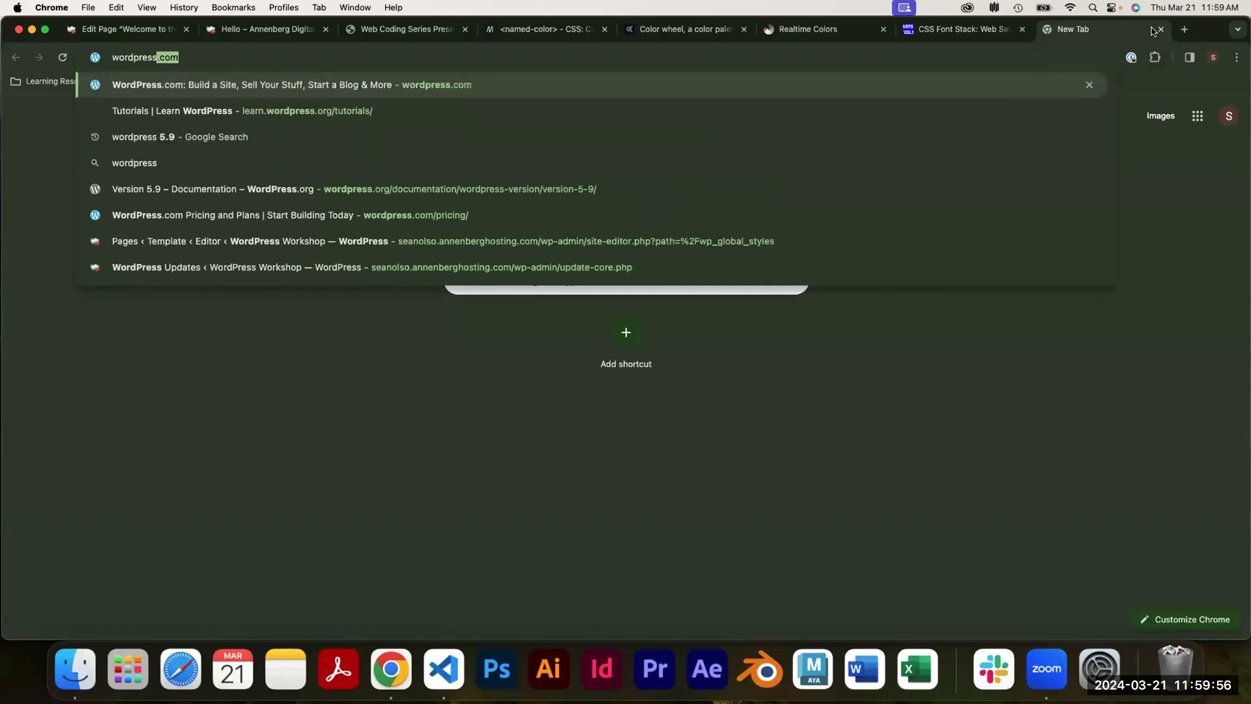
key("Return")
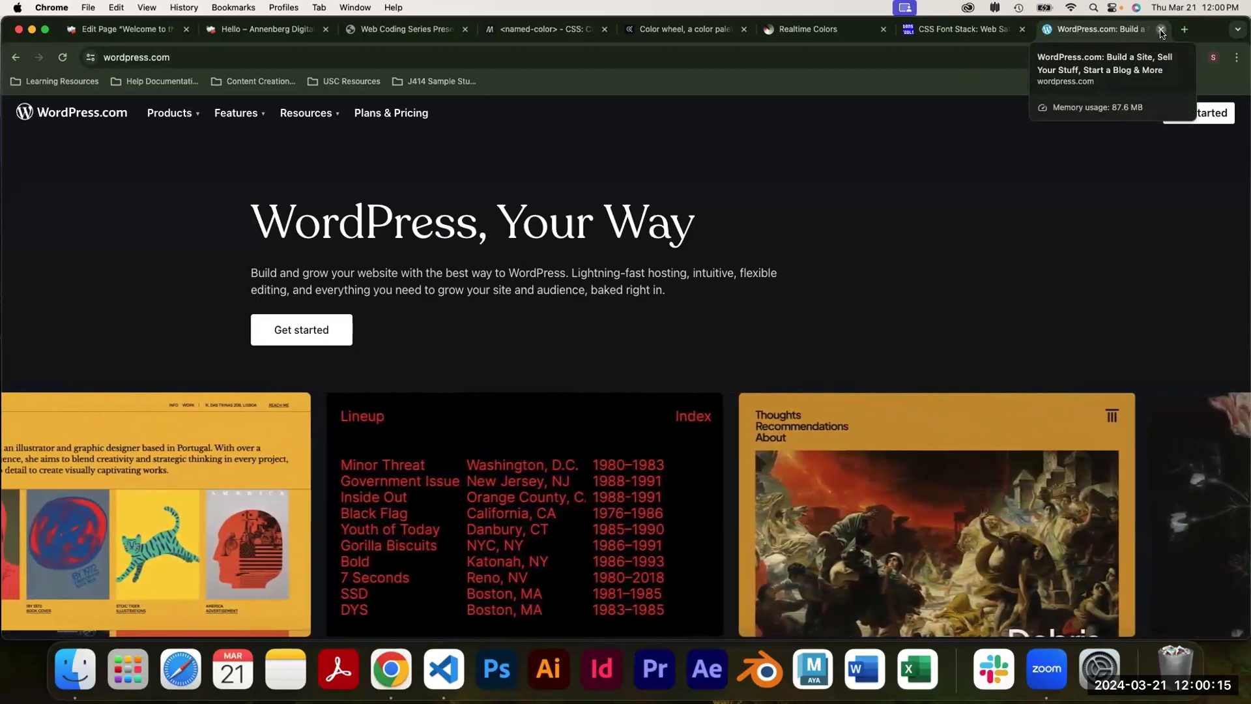
left_click(1162, 30)
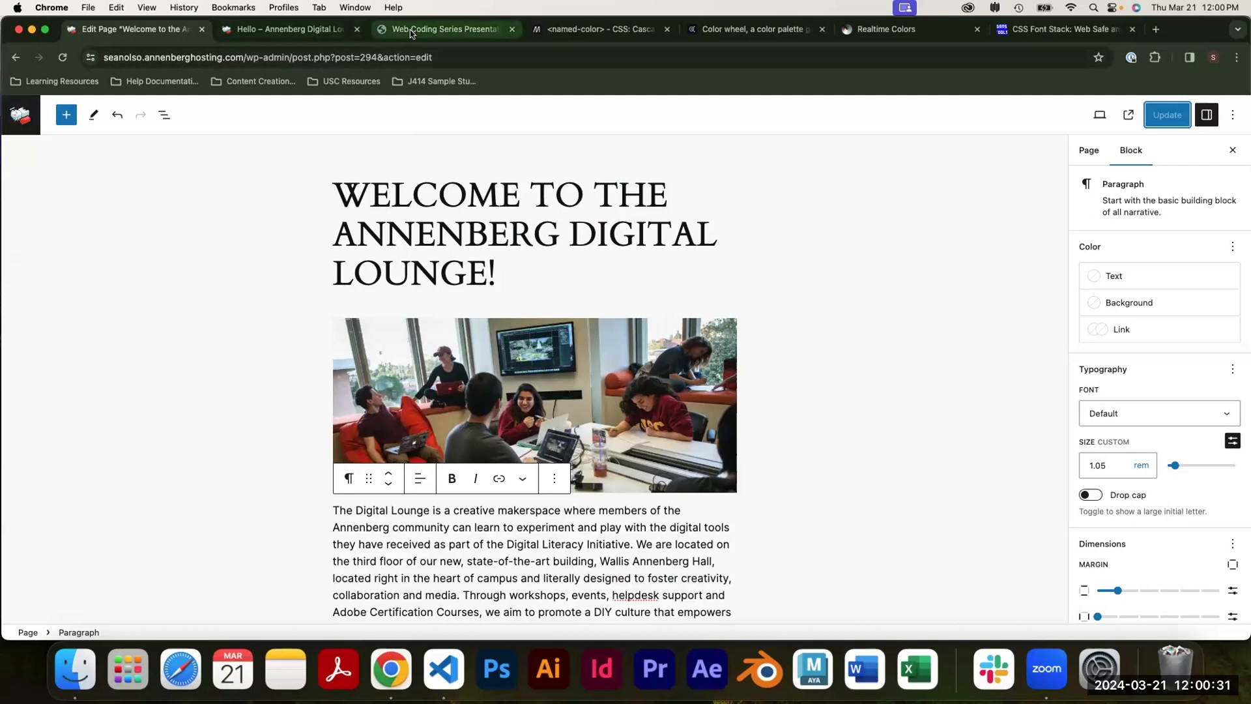
Switch to the Web Coding Series Presentation PDF and advance to the "What is CSS?" slide.
left_click(411, 30)
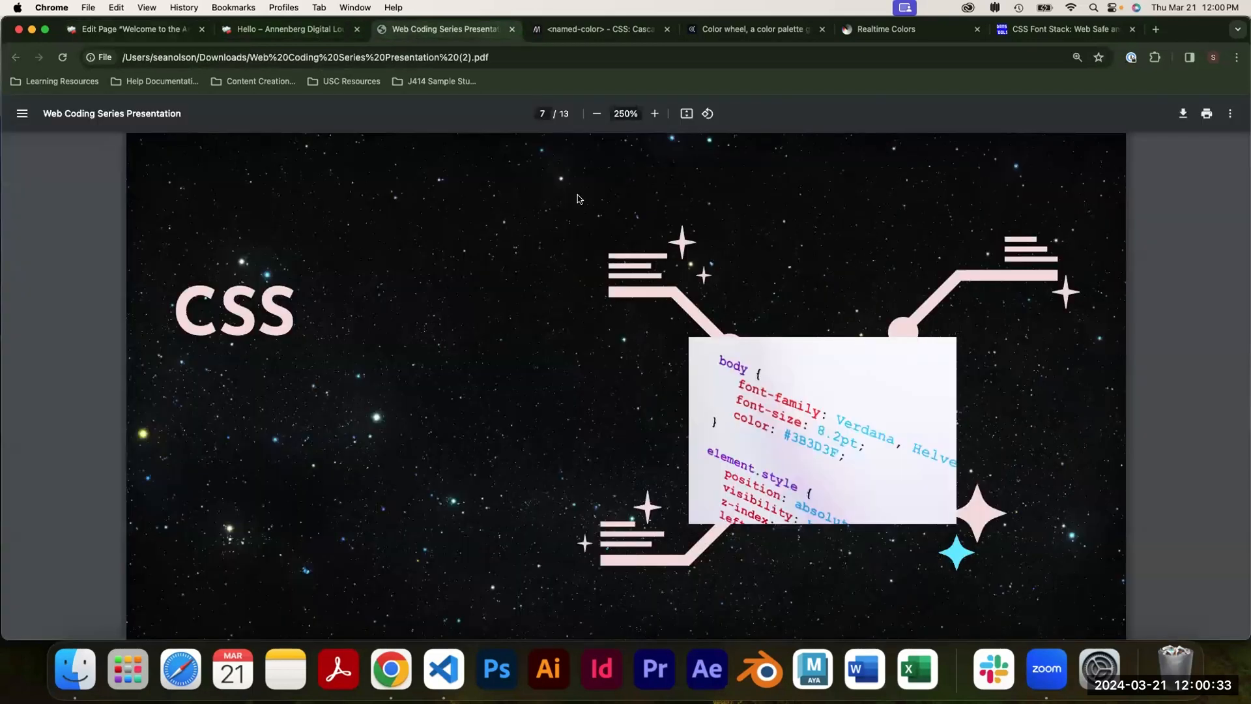
scroll(763, 502, "down", 2)
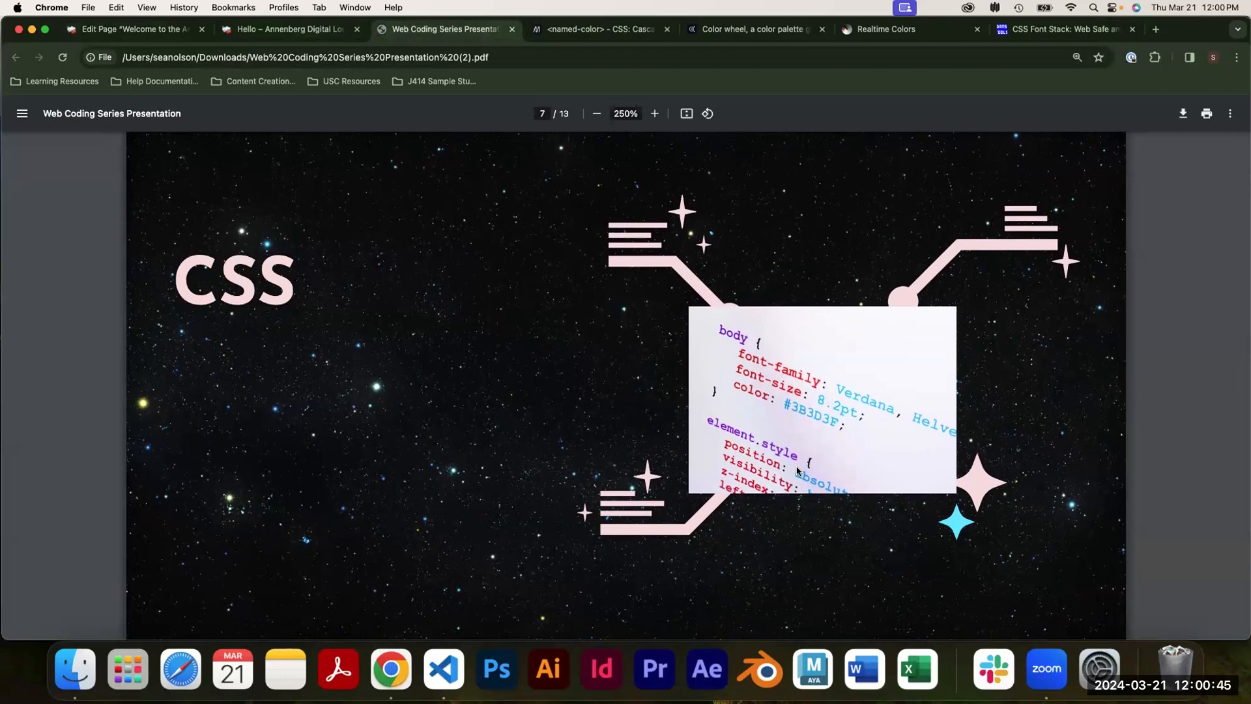
scroll(796, 469, "down", 10)
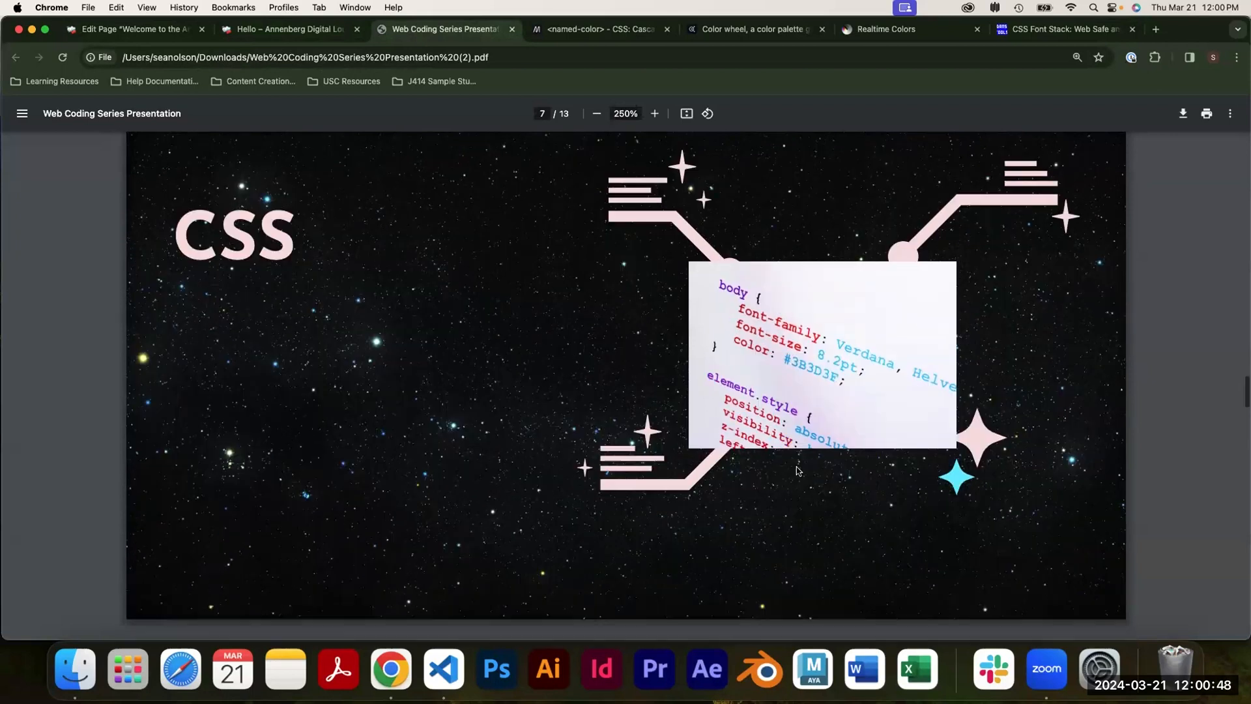
scroll(796, 466, "down", 5)
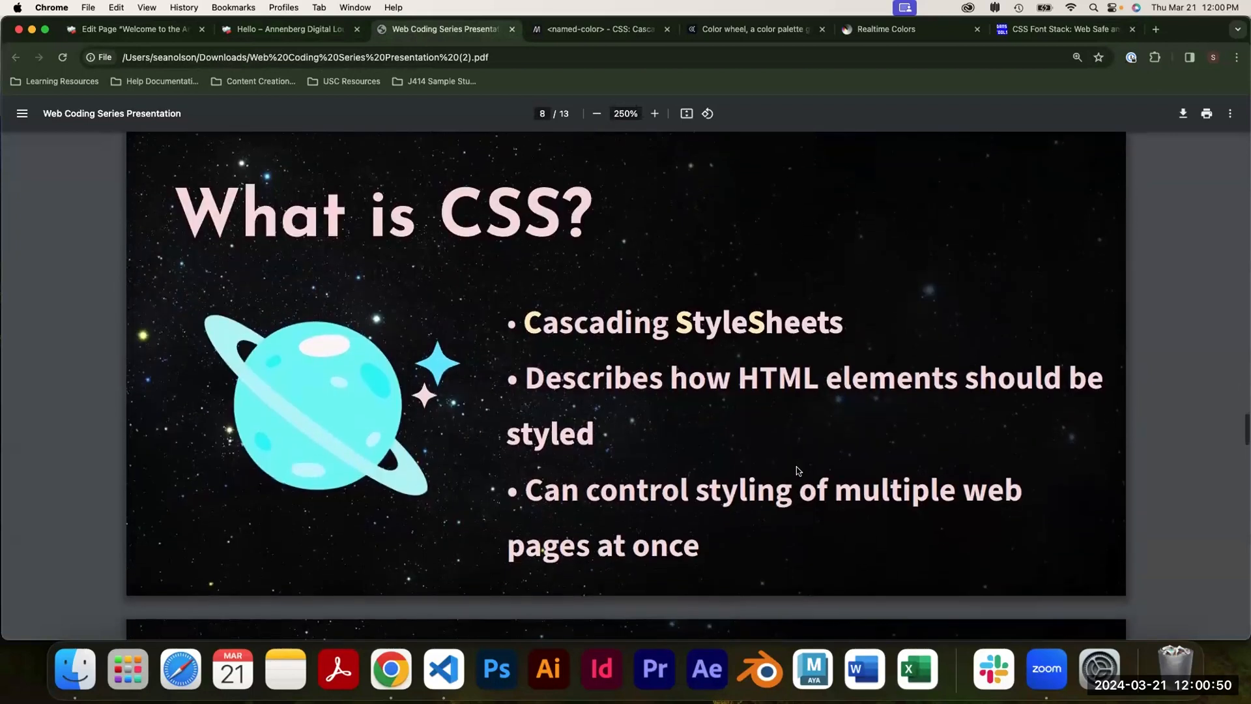
Advance the presentation to the "CSS Rules" slide.
scroll(796, 466, "up", 3)
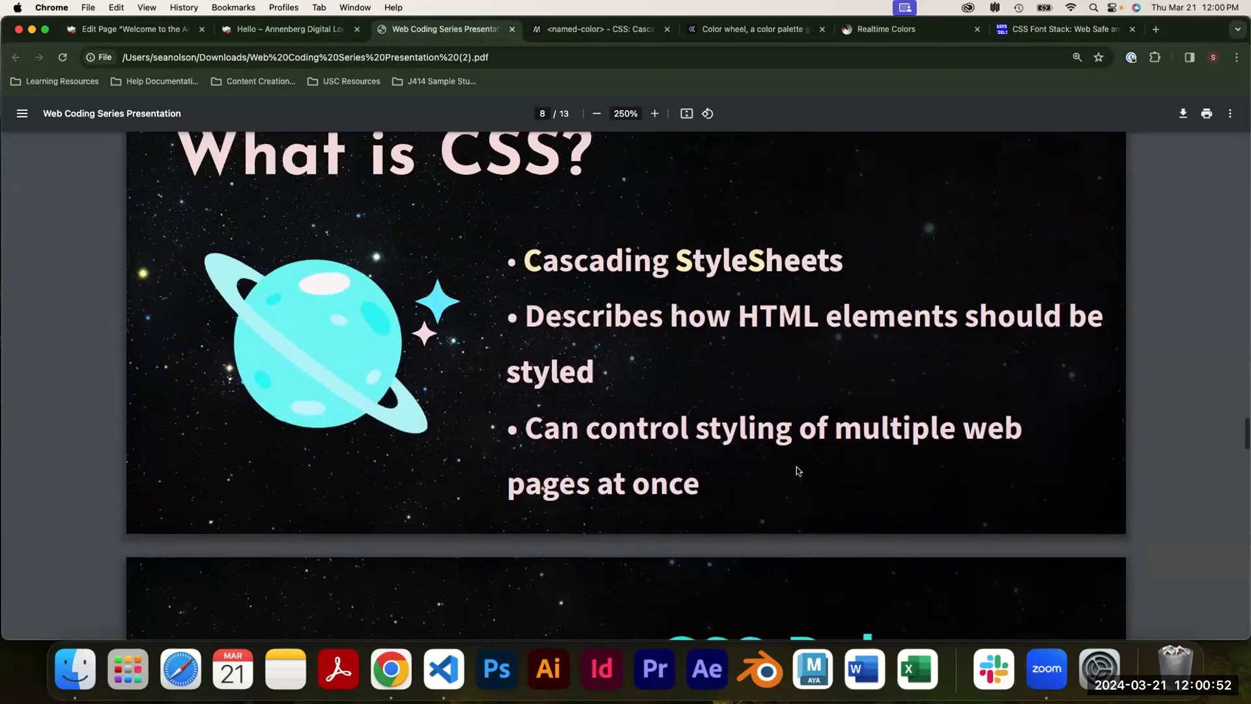
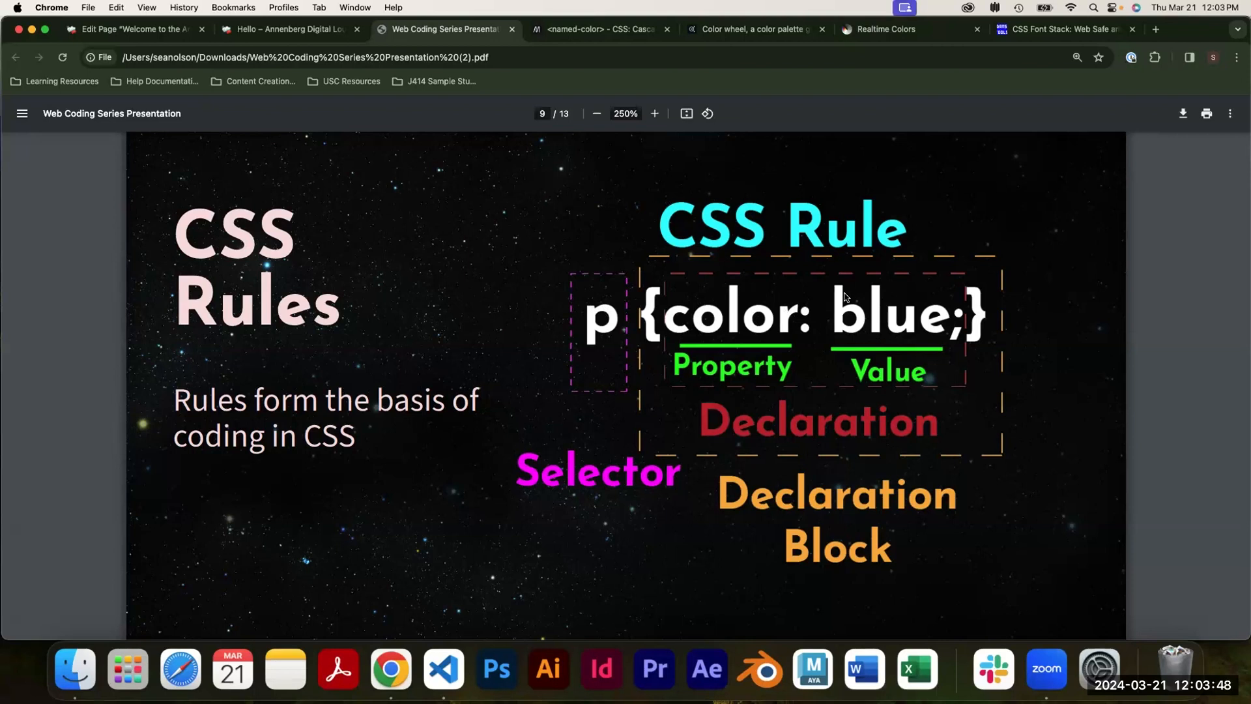
Switch to the WordPress page-editing tab, leave the page editor and open the global Styles in the site editor.
left_click(91, 31)
left_click(36, 115)
left_click(662, 252)
mouse_move(50, 352)
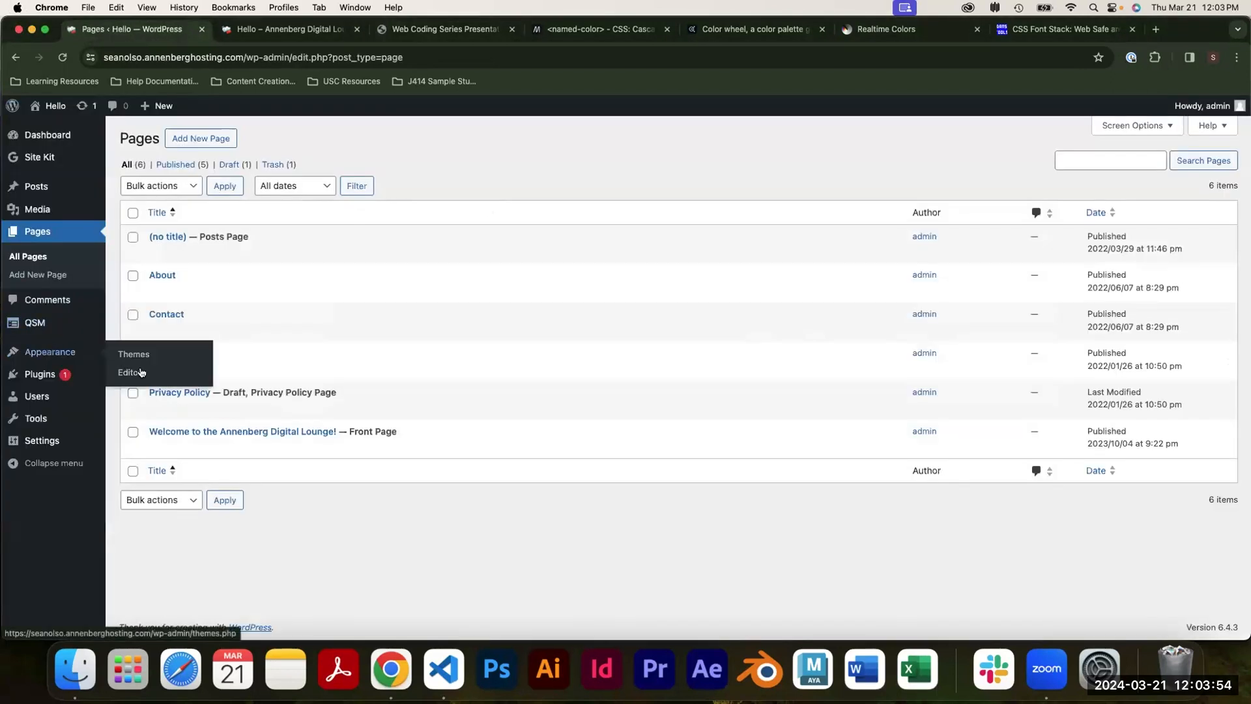
left_click(143, 383)
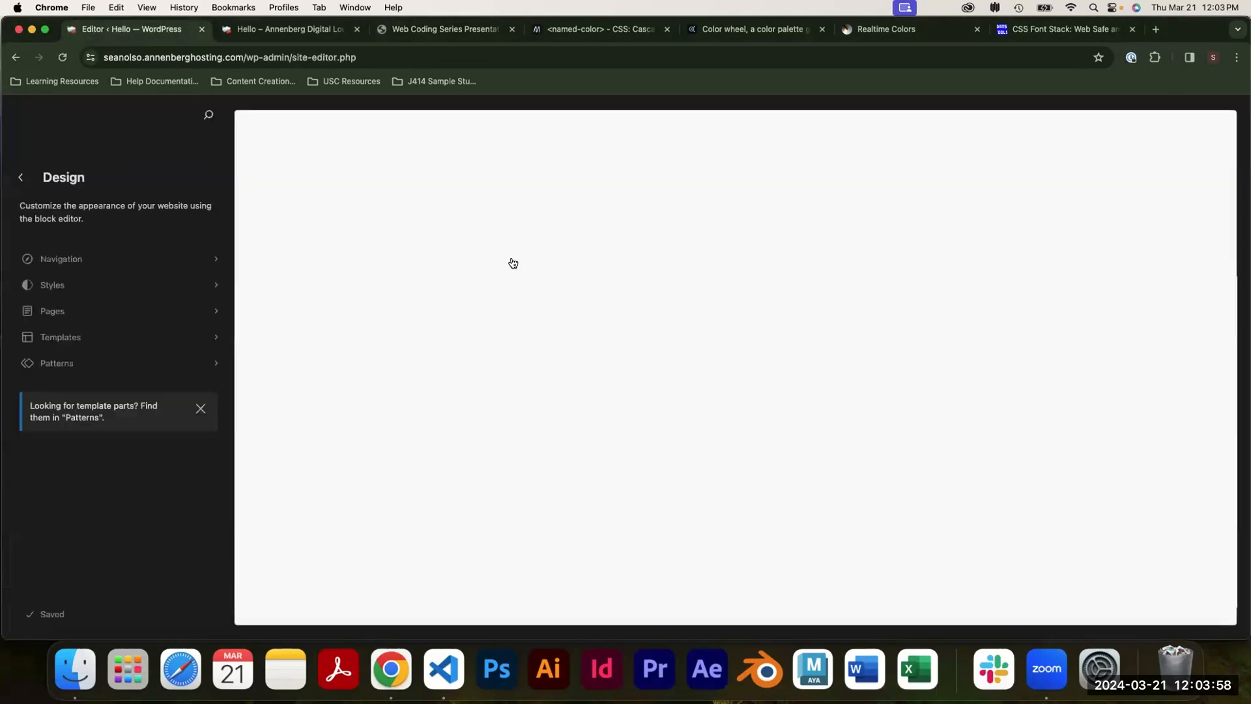
left_click(209, 285)
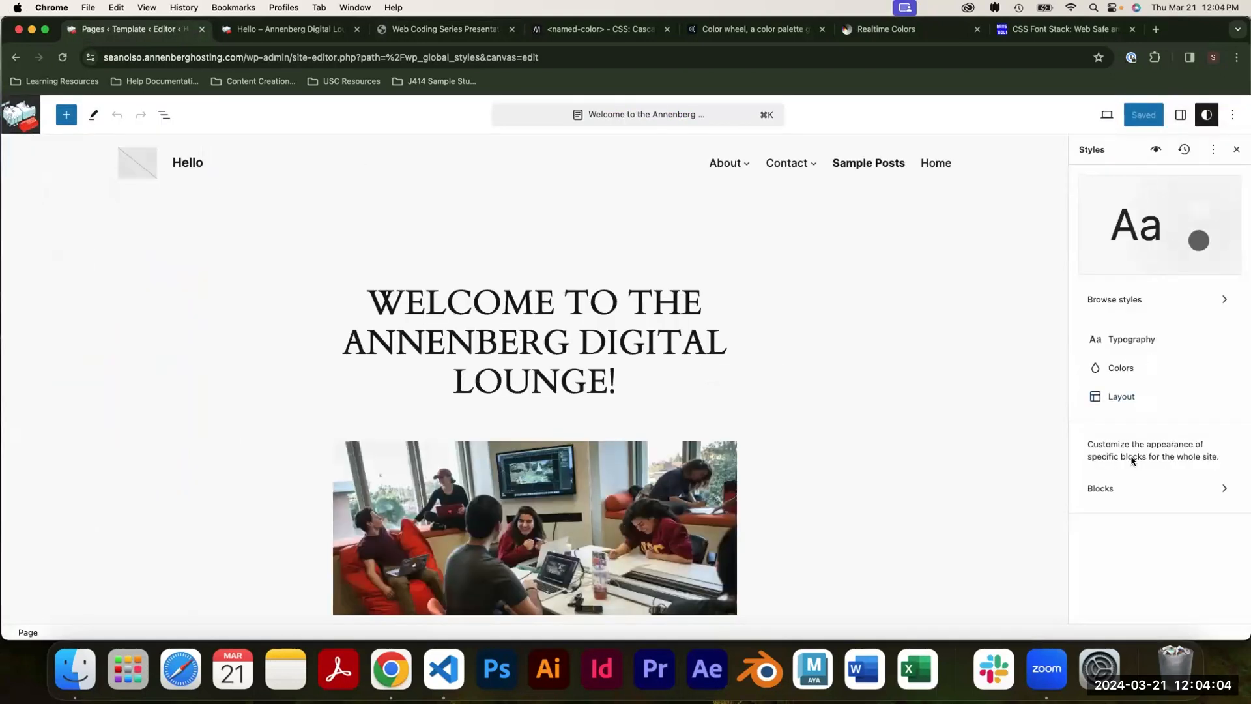
Set a custom blue text color for the Paragraph block across the whole site and view it on the page.
left_click(1114, 490)
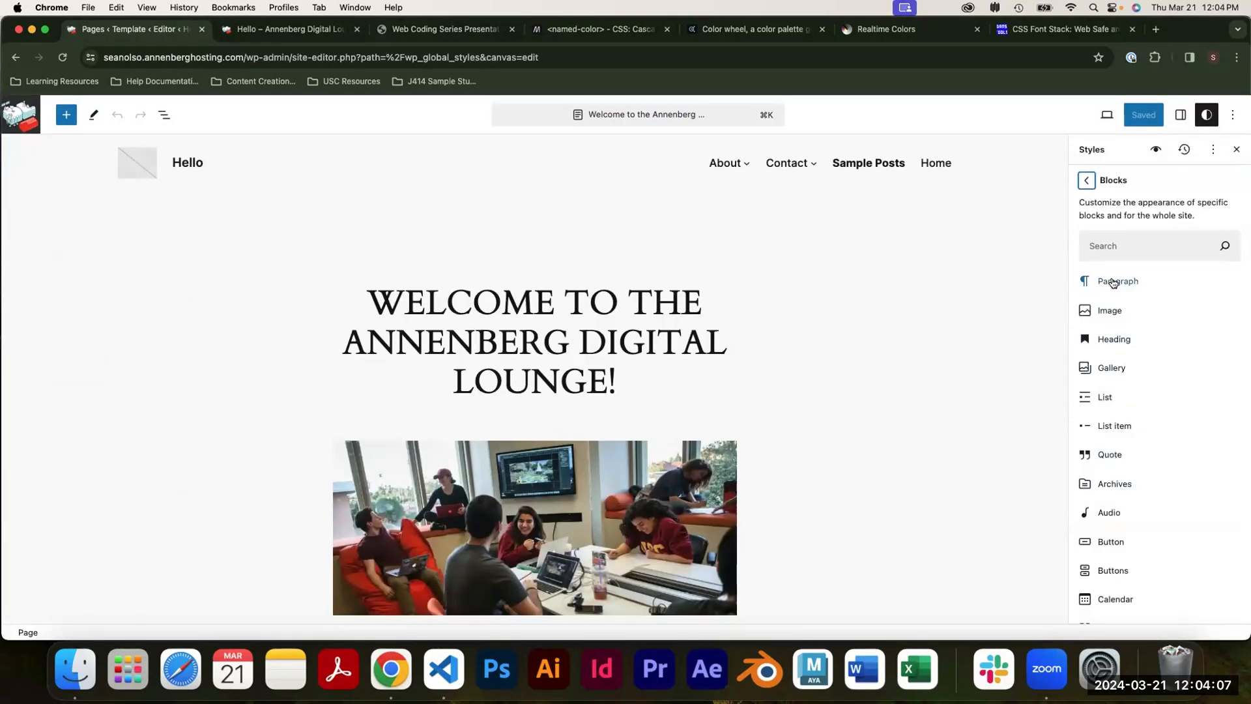
left_click(1112, 285)
left_click(1124, 353)
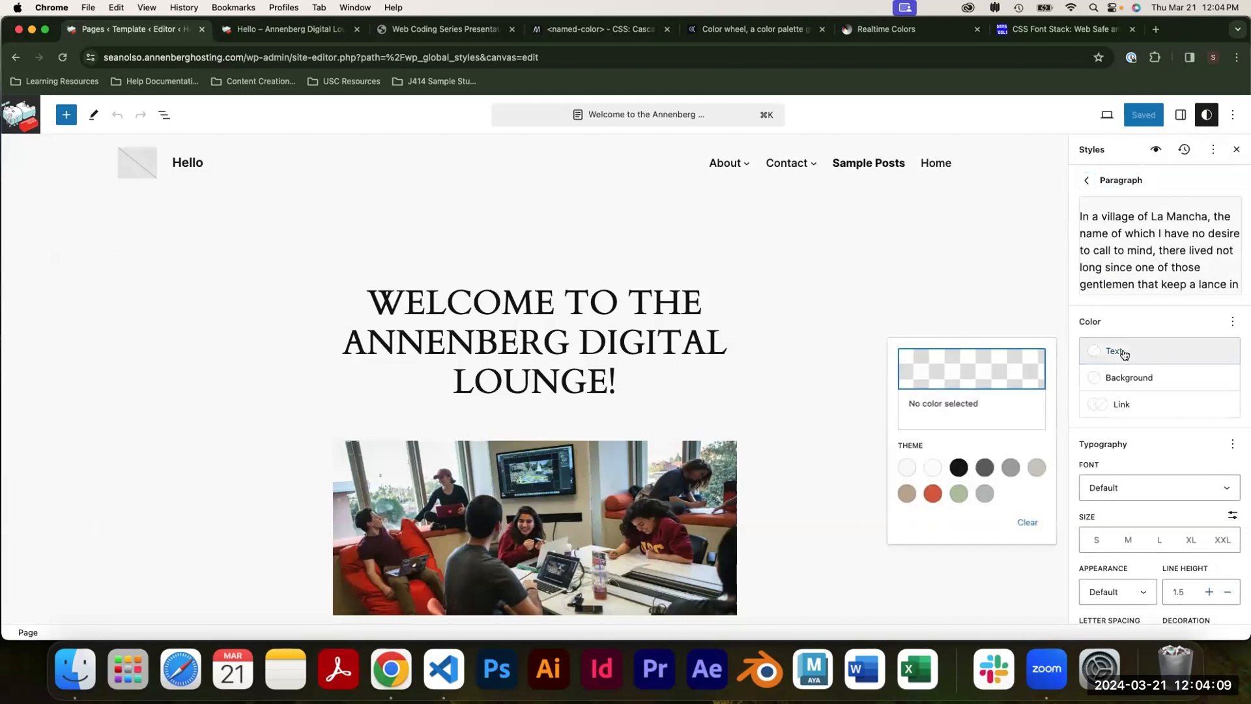
left_click(963, 374)
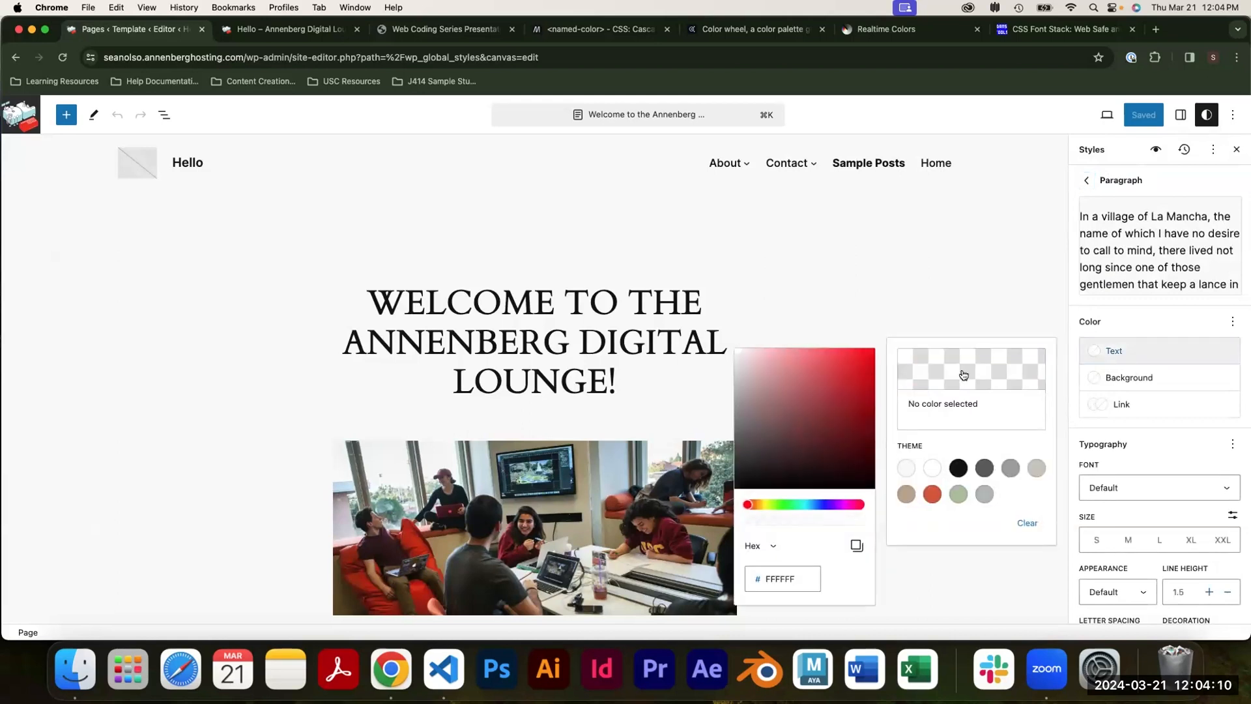
left_click(816, 506)
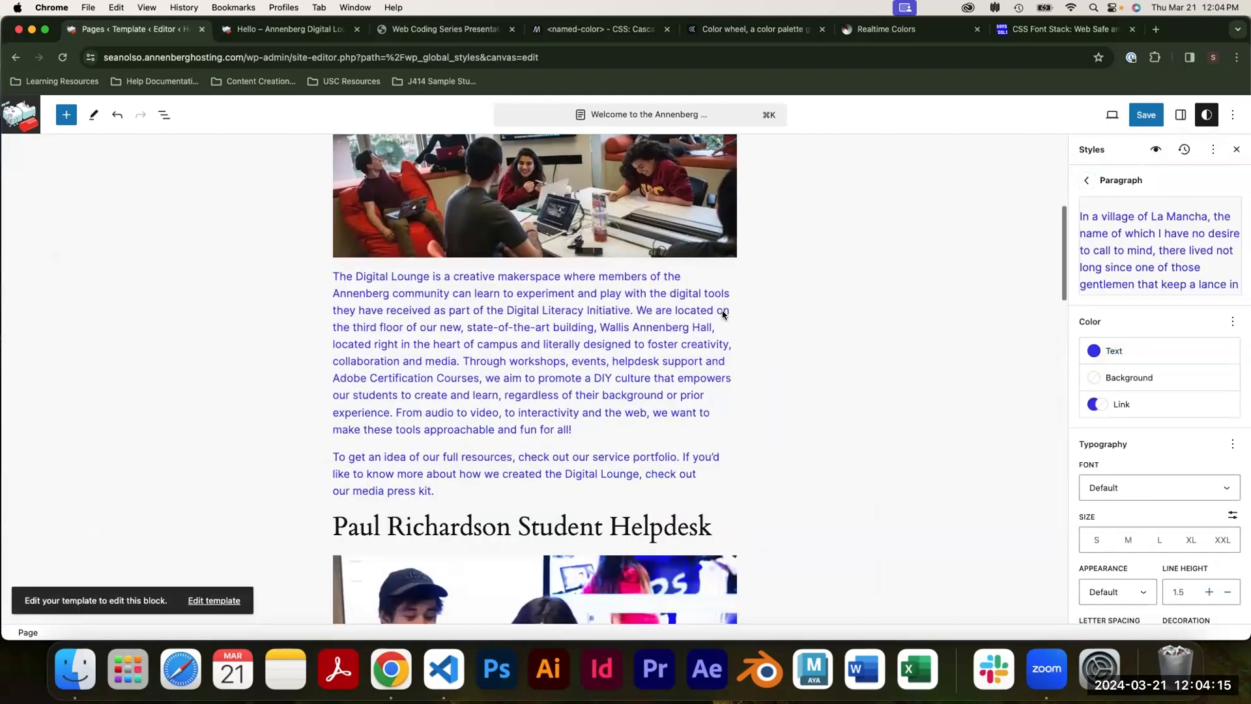
scroll(715, 315, "down", 1)
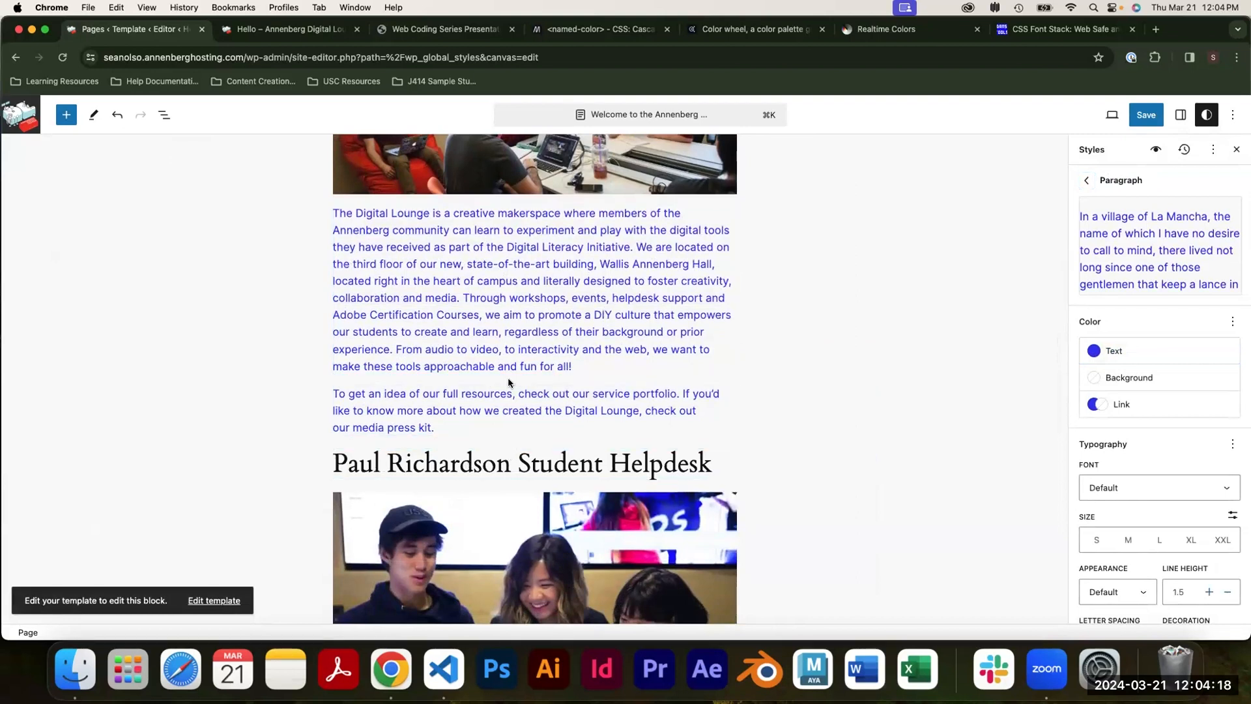
Check the CSS Rules slide again and reset the site-wide Paragraph block colors.
left_click(417, 30)
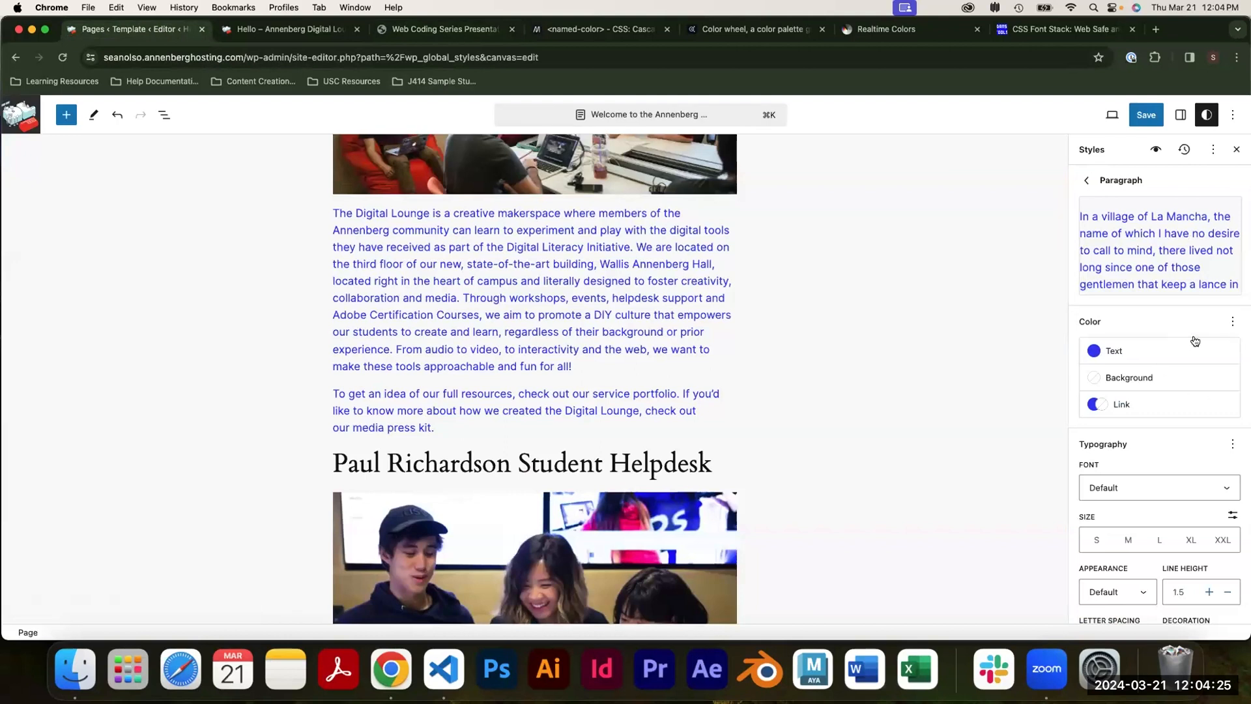
left_click(1232, 321)
left_click(1111, 456)
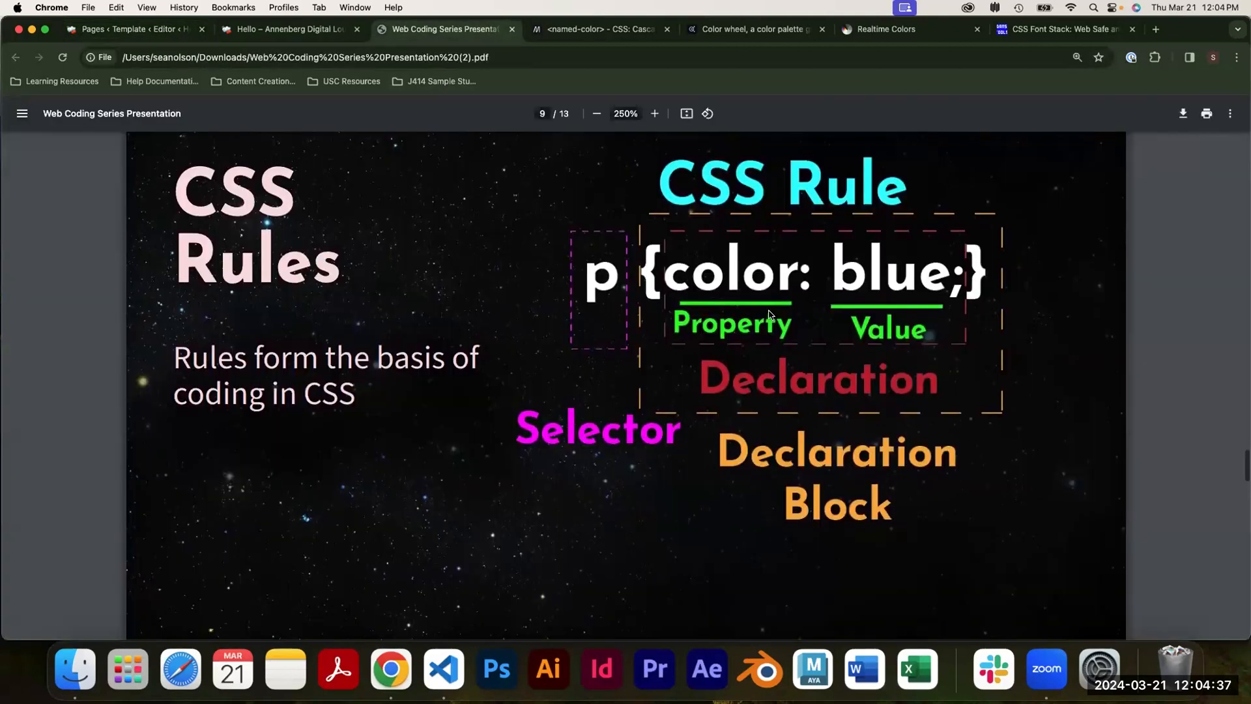
Advance the presentation to the "Specificity" slide, revisiting the "CSS Rules" slide to compare the selector.
scroll(768, 315, "down", 6)
scroll(769, 315, "down", 4)
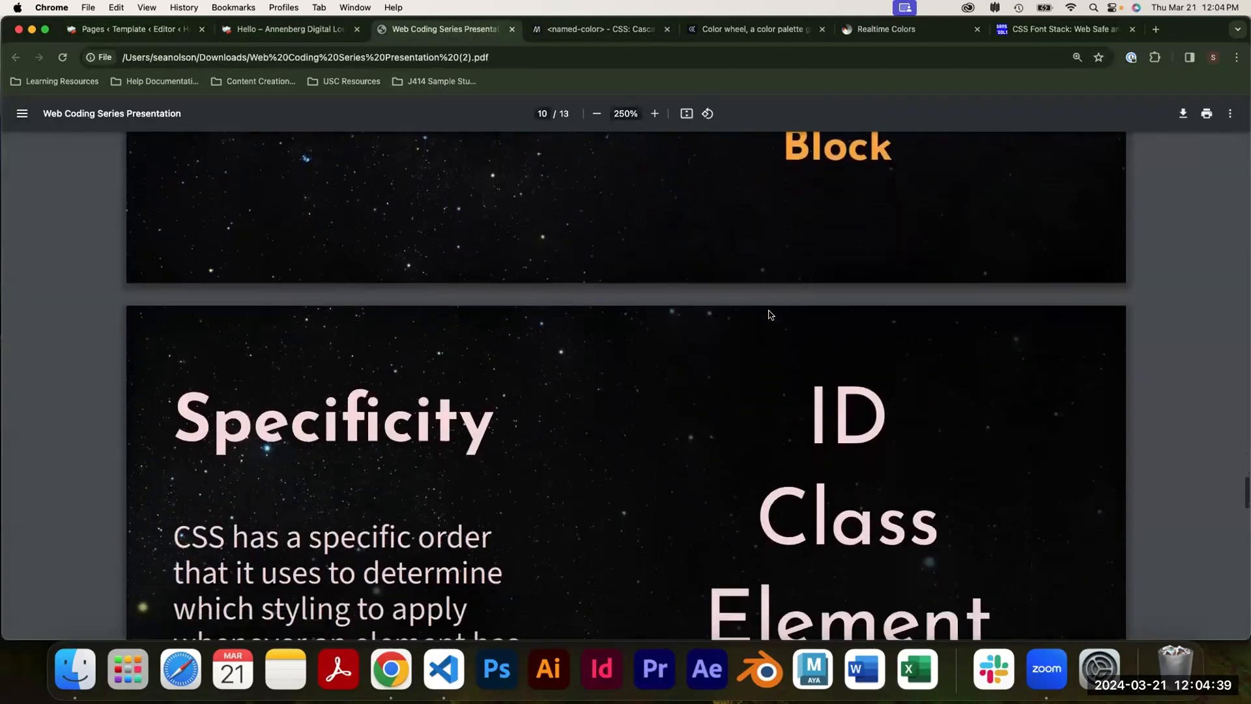
scroll(769, 315, "down", 1)
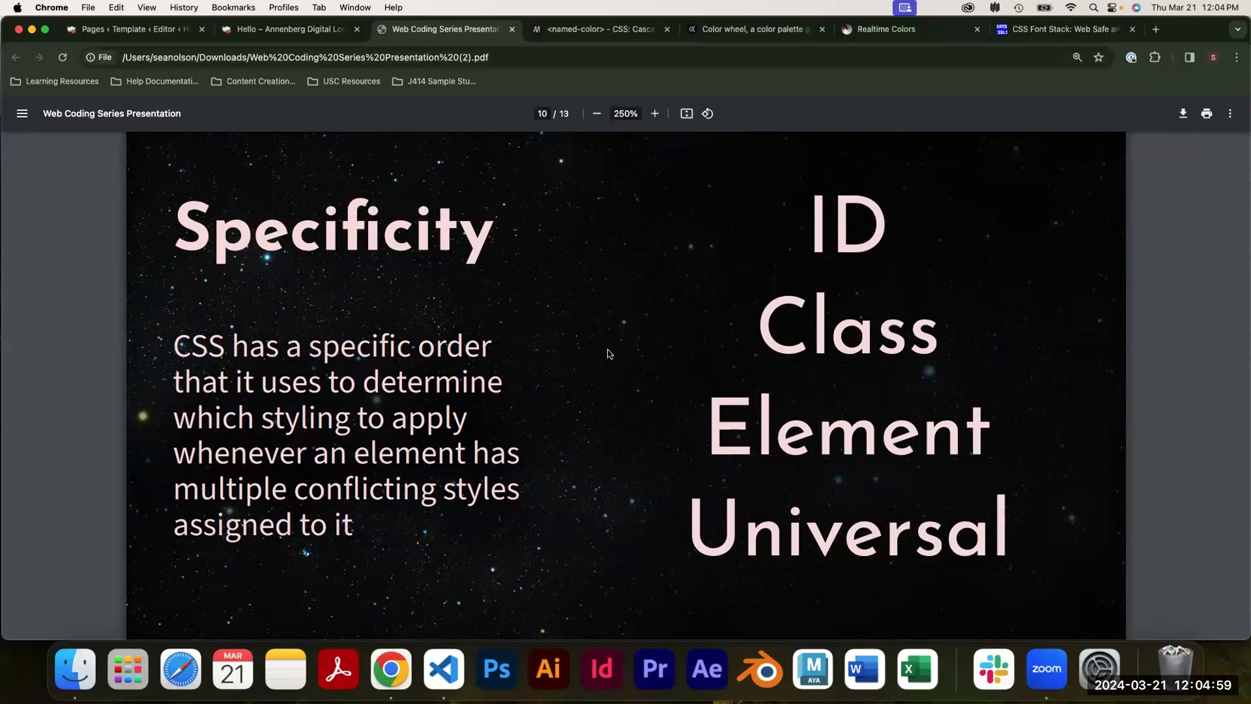
scroll(608, 354, "up", 10)
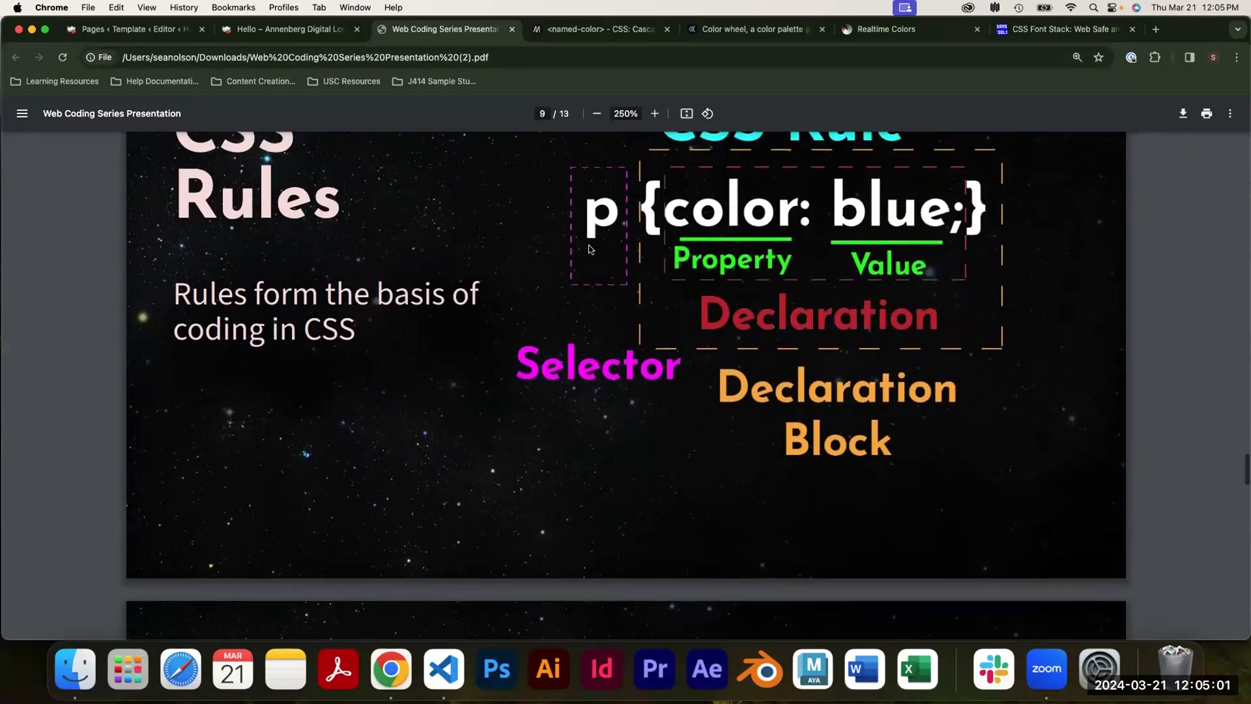
scroll(706, 321, "down", 4)
scroll(705, 321, "down", 5)
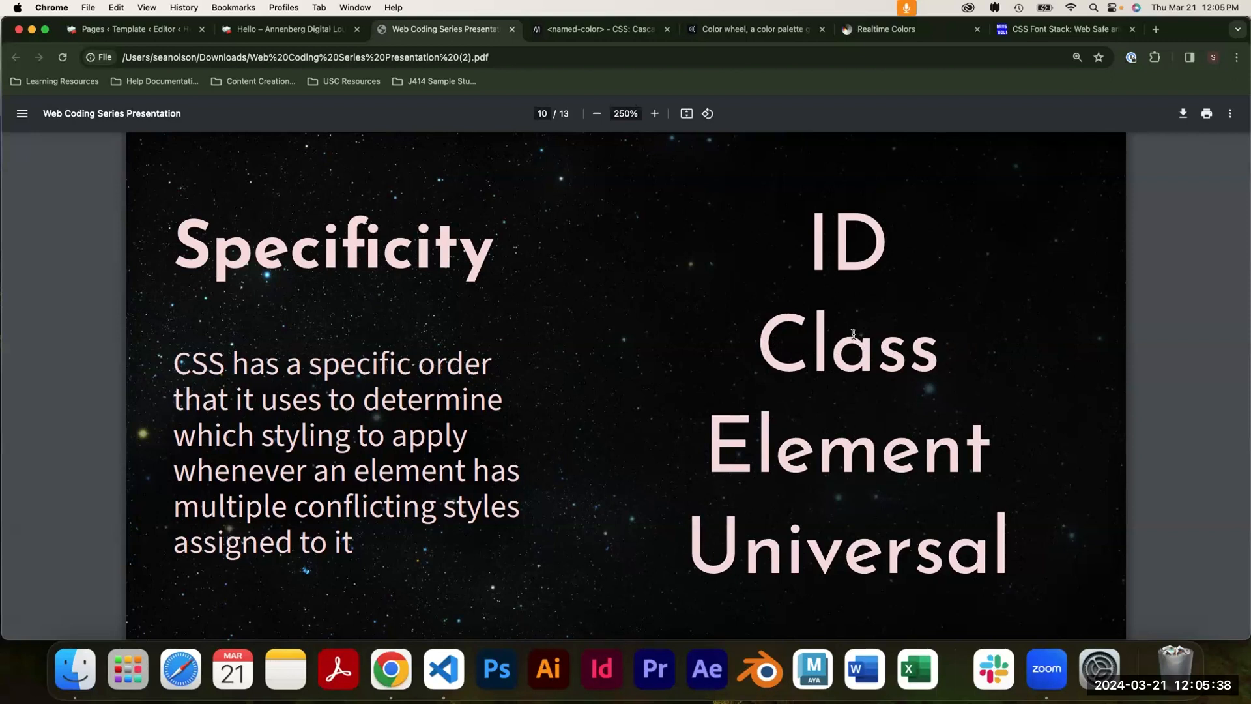
Advance the presentation to the "Multiple Stylesheets" slide.
scroll(963, 312, "down", 3)
scroll(964, 312, "down", 4)
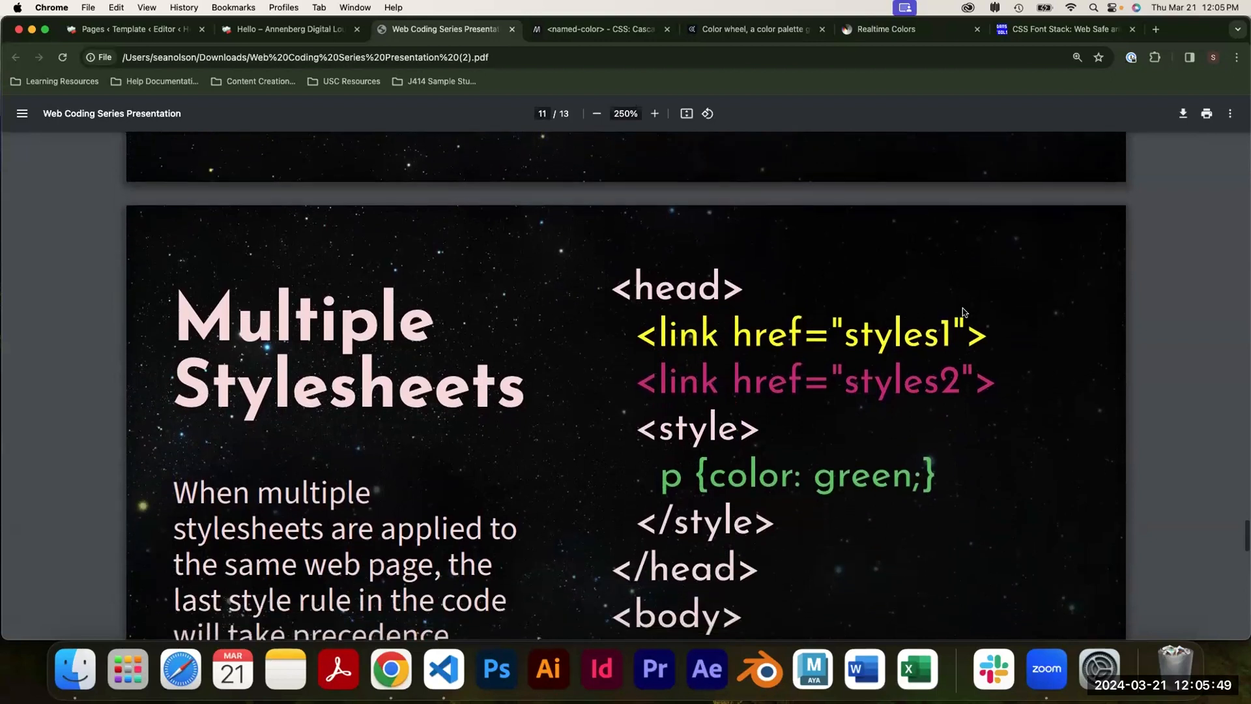
scroll(964, 312, "down", 2)
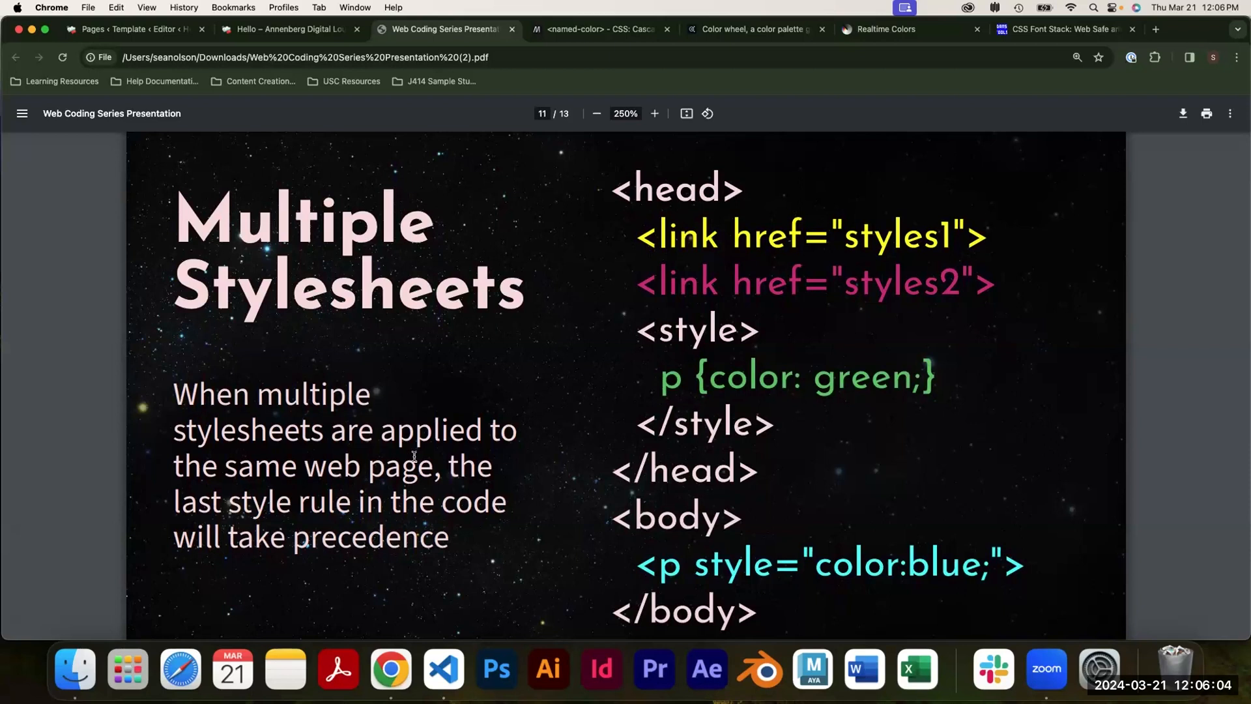
Switch to Visual Studio Code, open index.html and highlight the styles.css stylesheet link in the head.
left_click(444, 668)
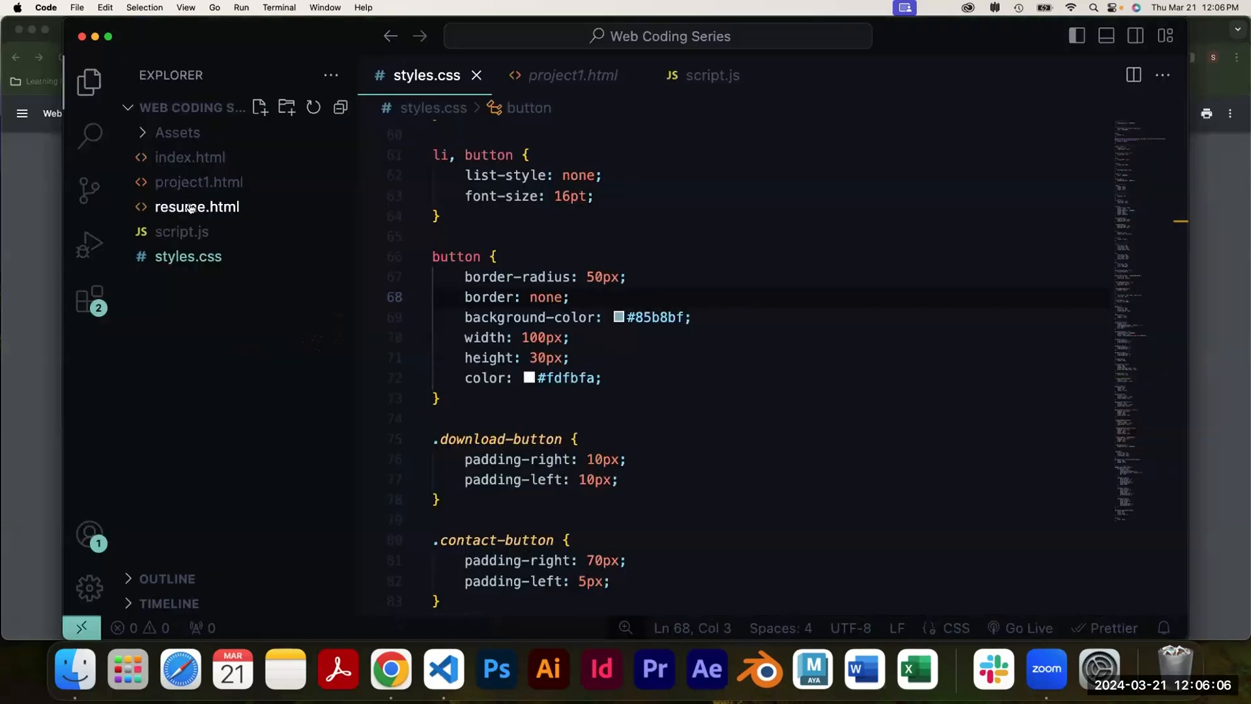
left_click(189, 158)
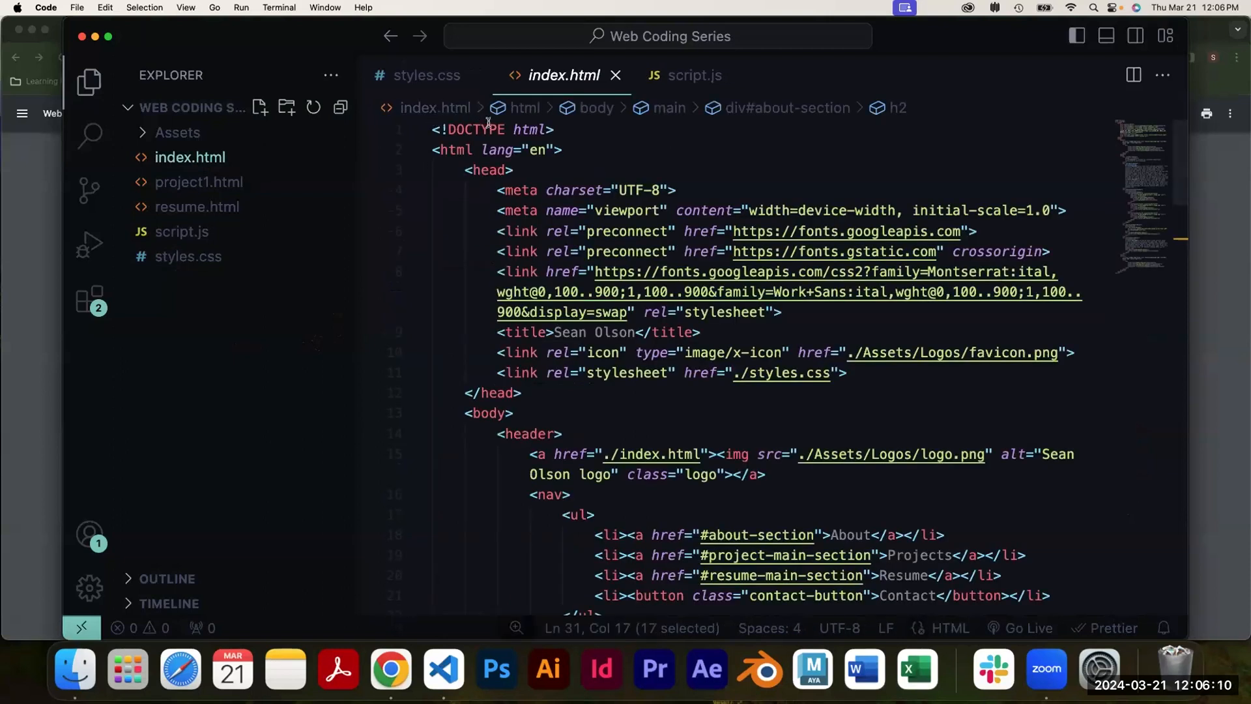
mouse_move(489, 150)
left_click_drag(495, 370, 855, 376)
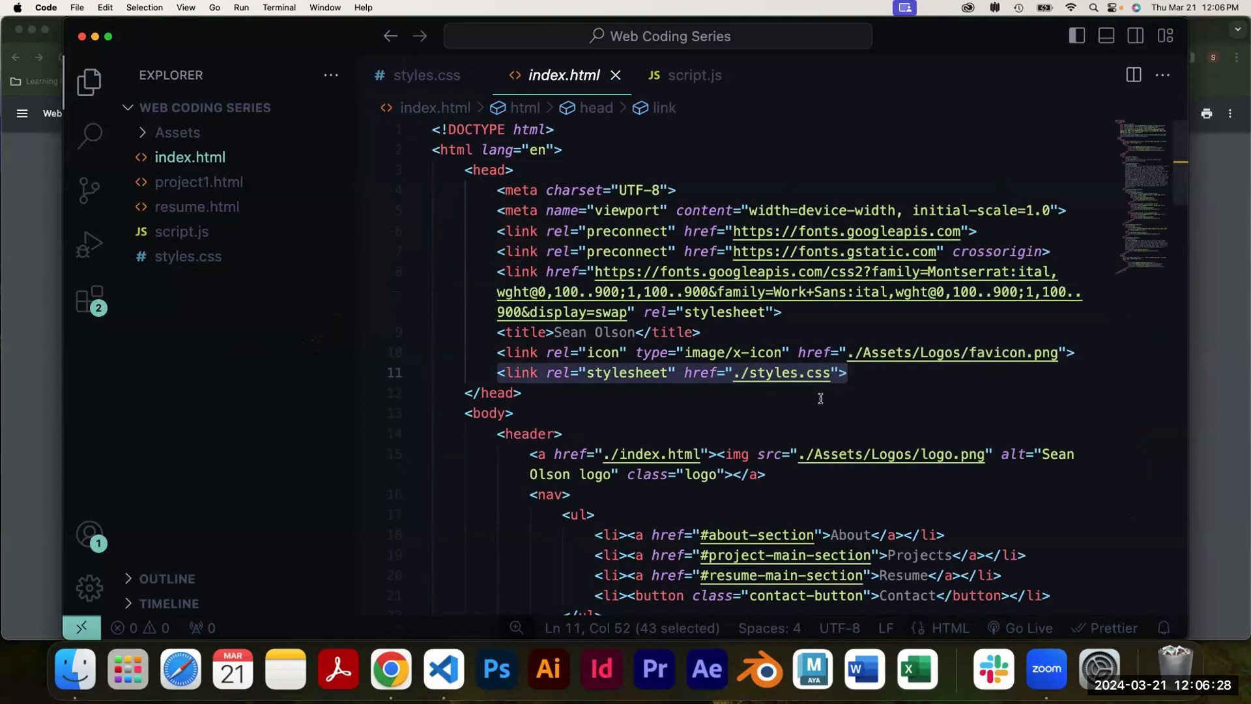
left_click(853, 376)
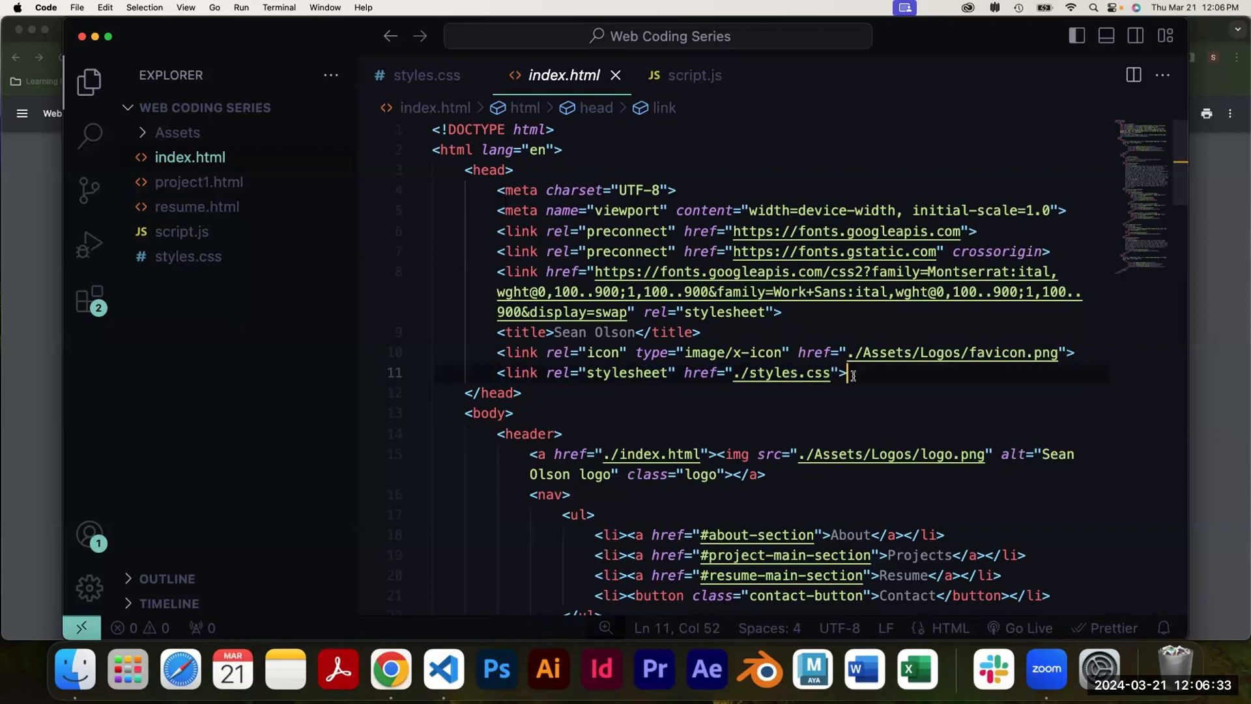
left_click(817, 406)
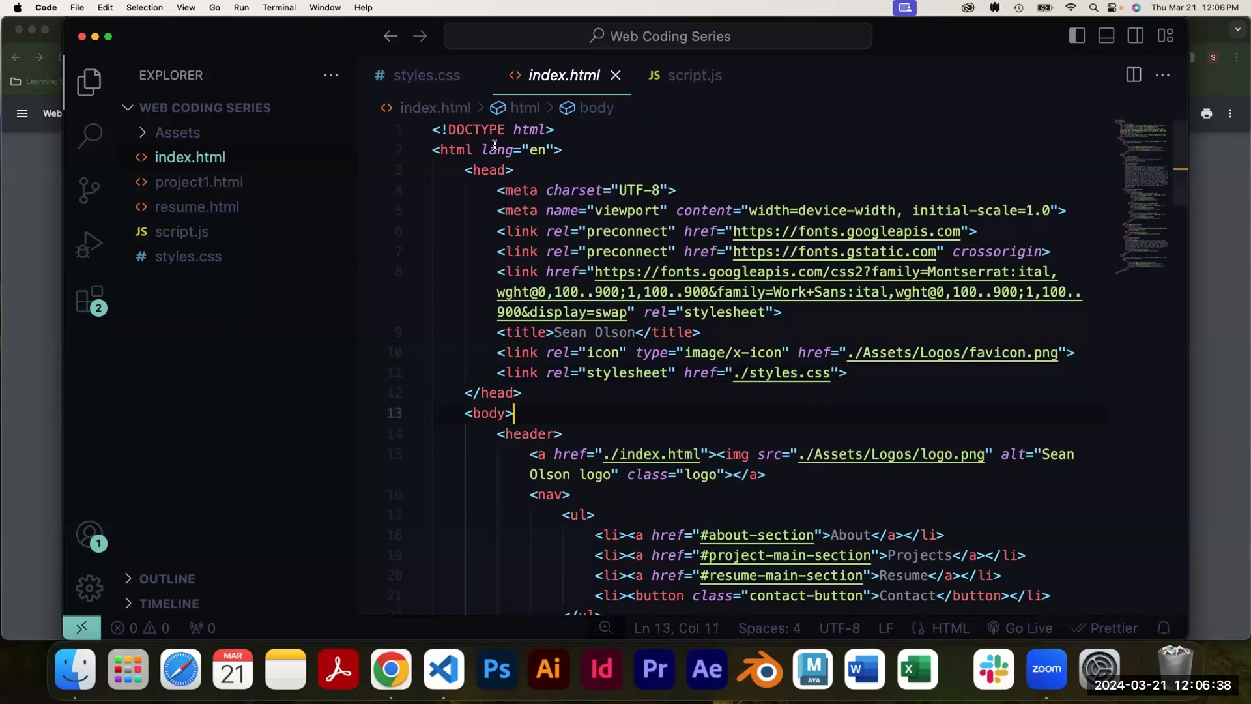
left_click_drag(495, 366, 863, 370)
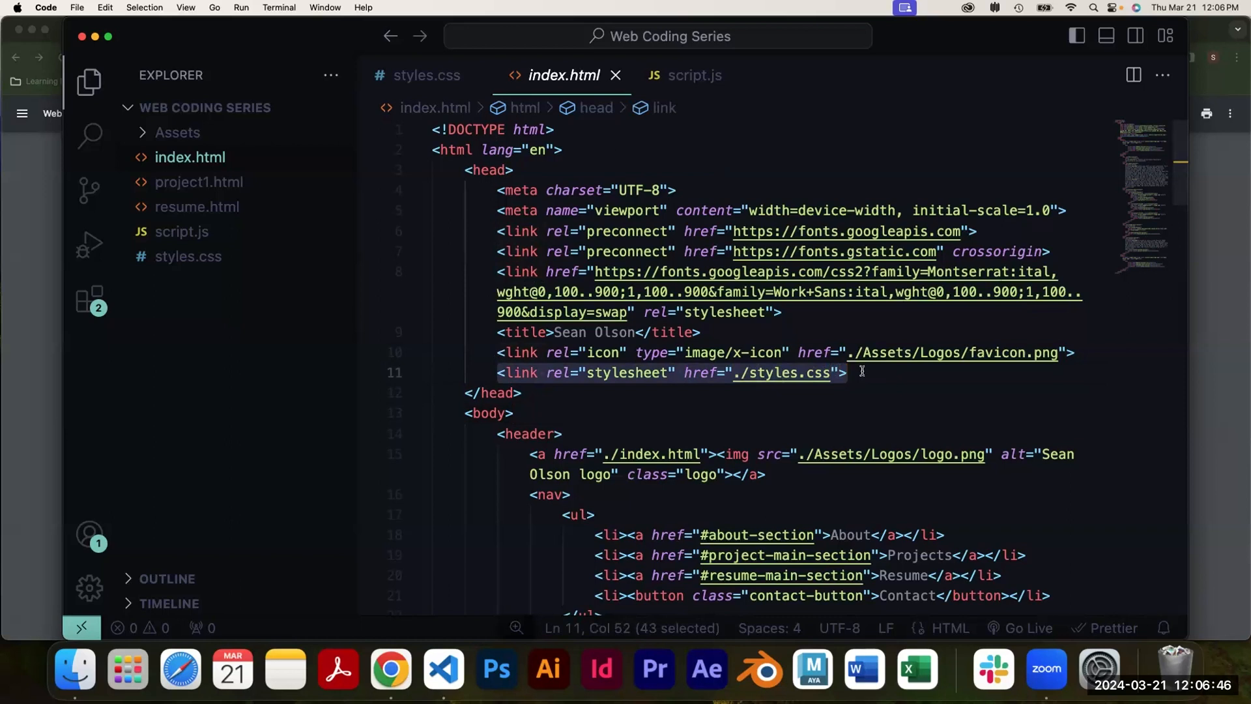
left_click(863, 371)
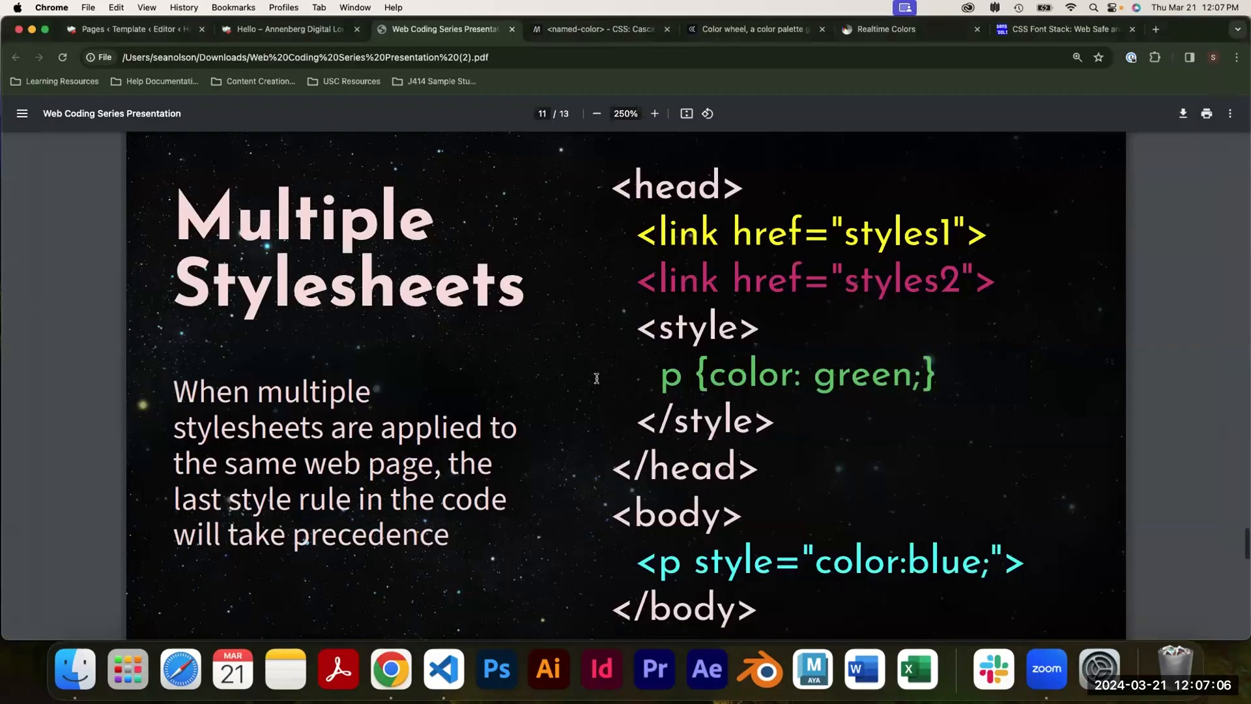
Review the code example on the "Multiple Stylesheets" slide and highlight the styles1 link line.
scroll(596, 378, "down", 2)
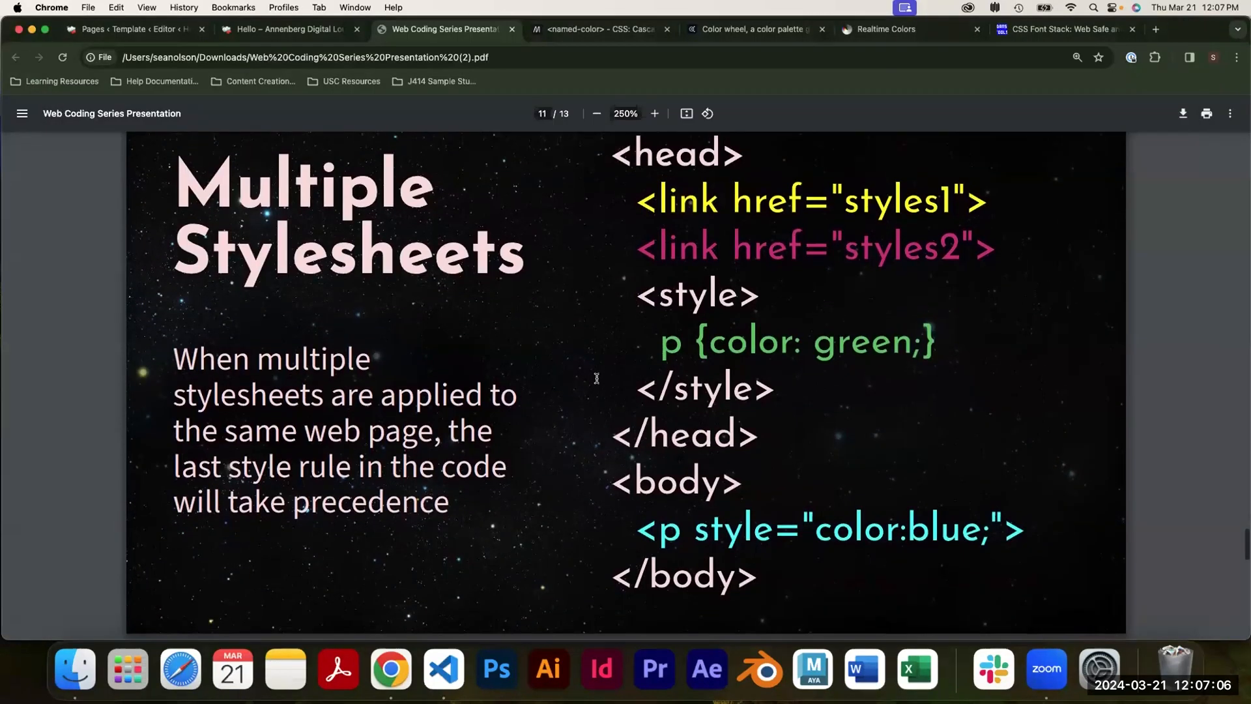
scroll(596, 378, "up", 1)
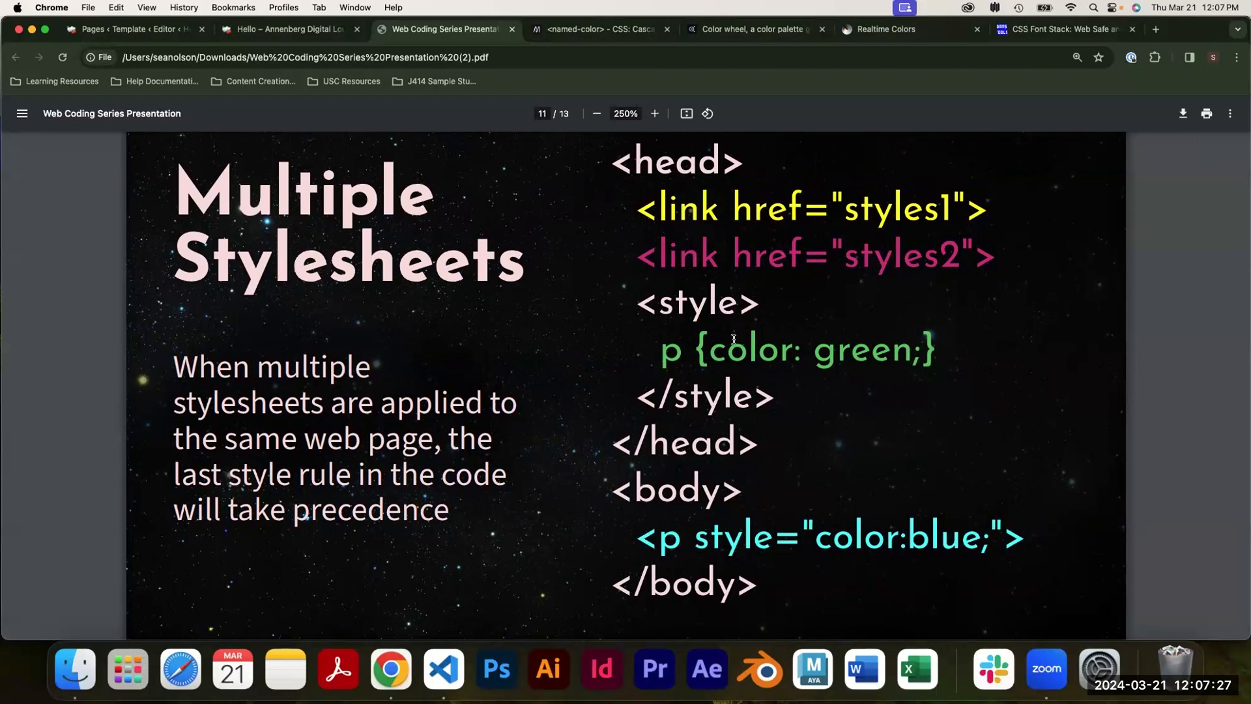
left_click_drag(635, 210, 994, 208)
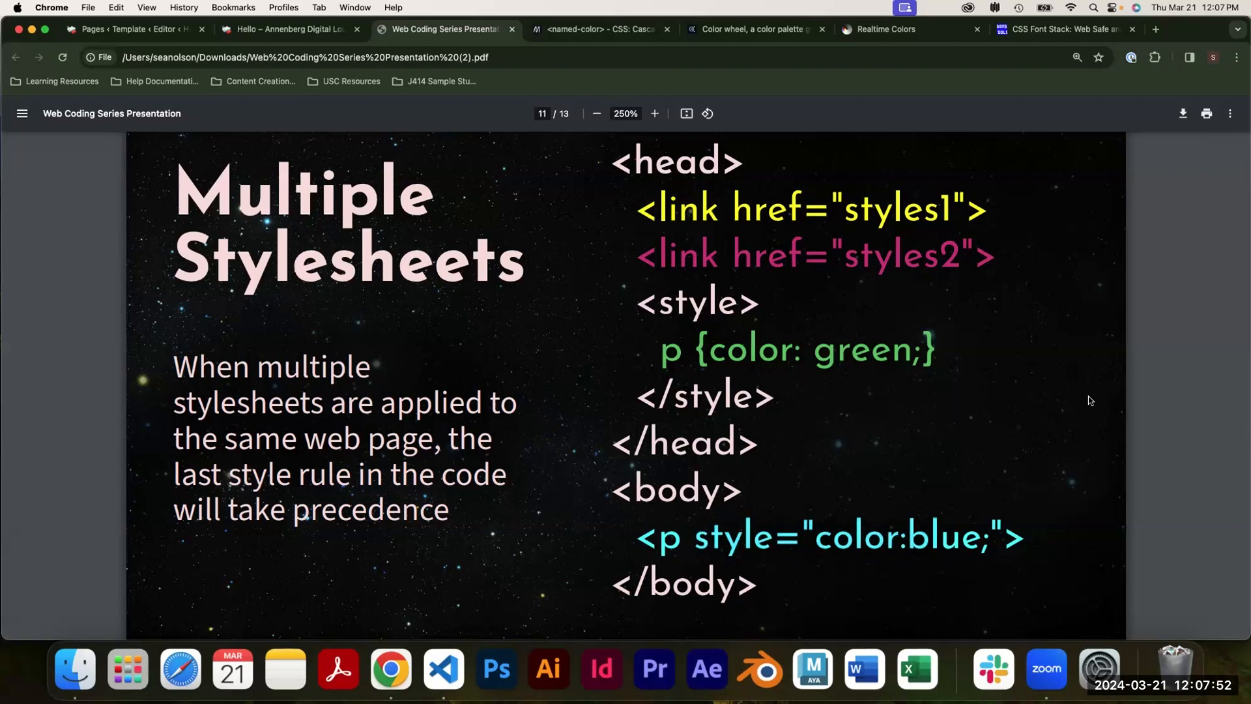
In the WordPress site editor, view the first Digital Lounge paragraph as HTML, highlight its opening p tag and return to visual editing.
left_click(153, 31)
left_click(540, 344)
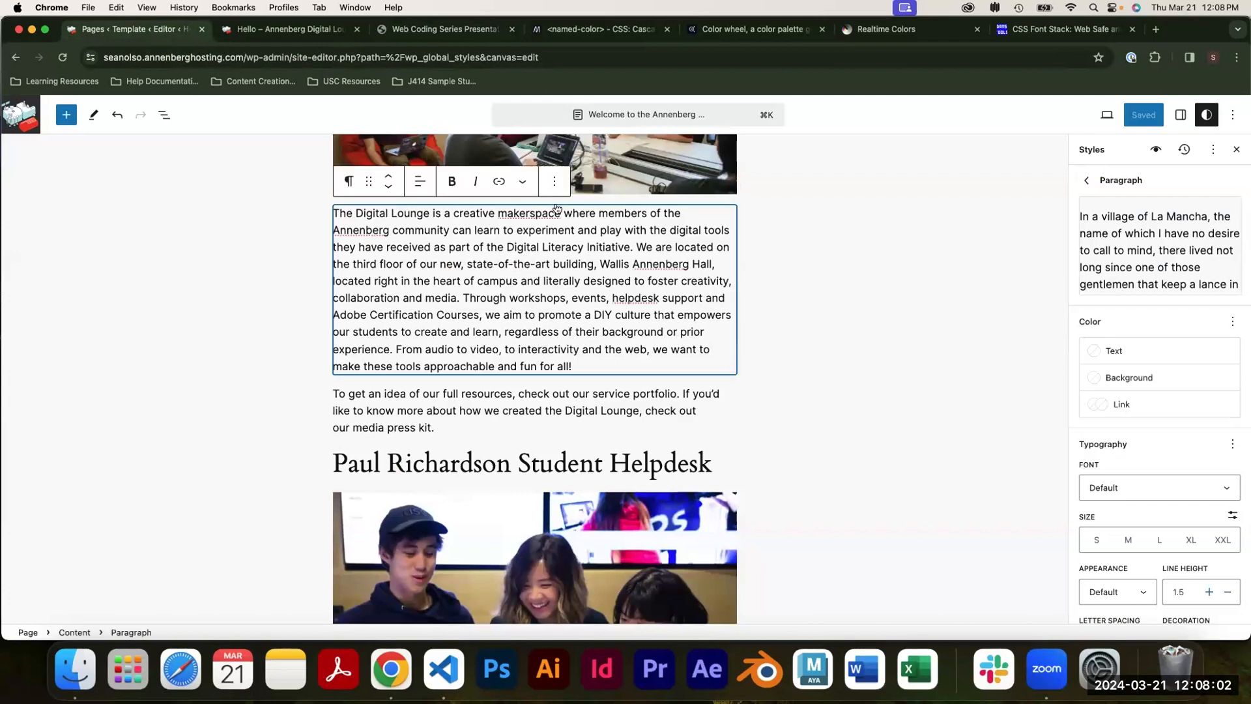
left_click(555, 181)
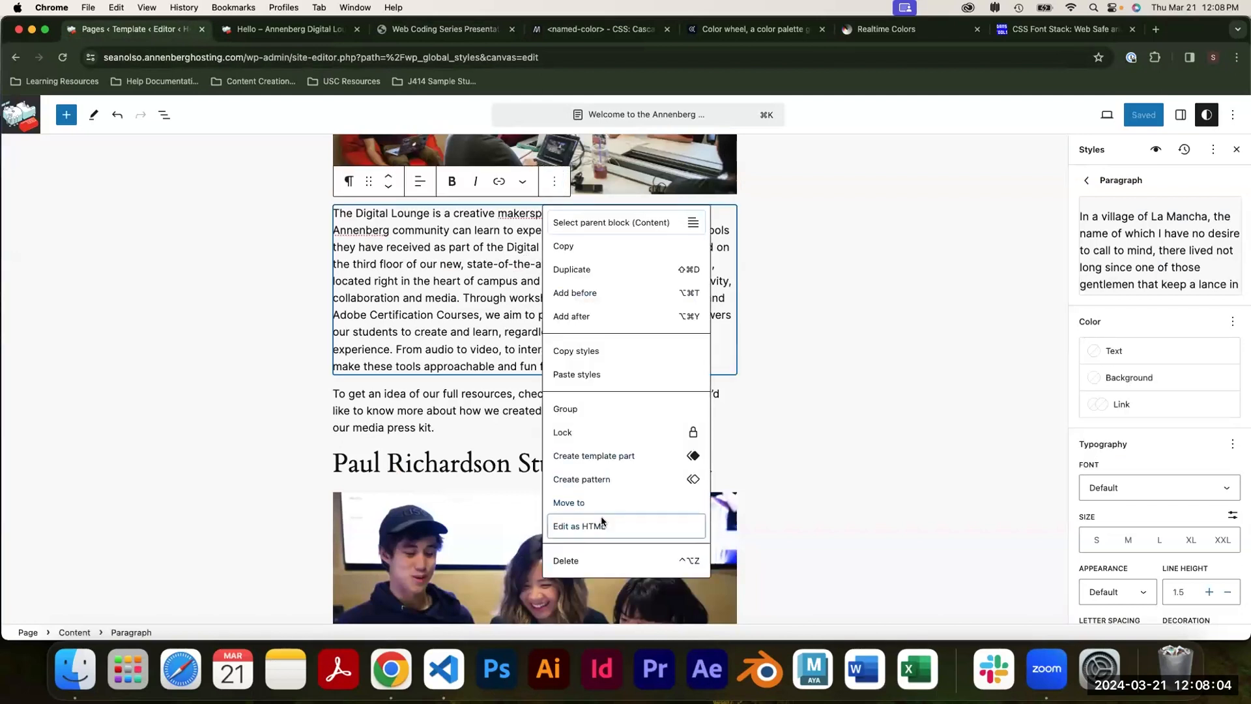
left_click(600, 525)
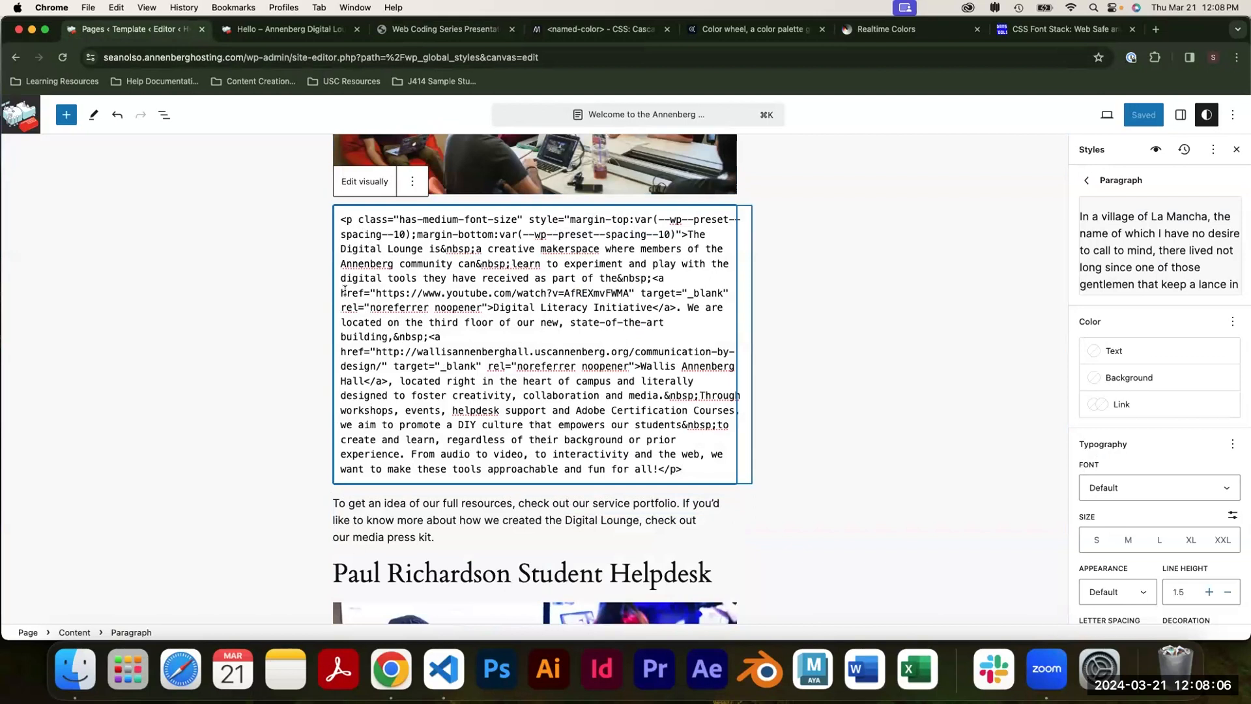
left_click_drag(352, 217, 342, 217)
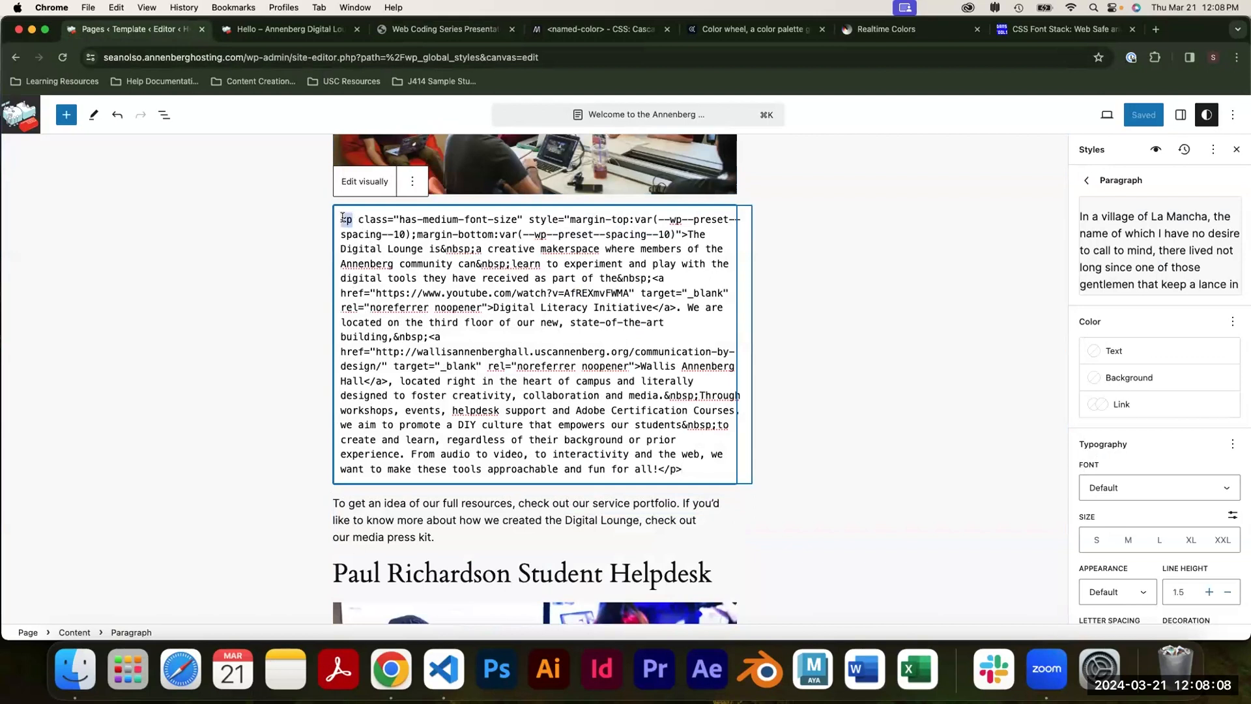
left_click(414, 180)
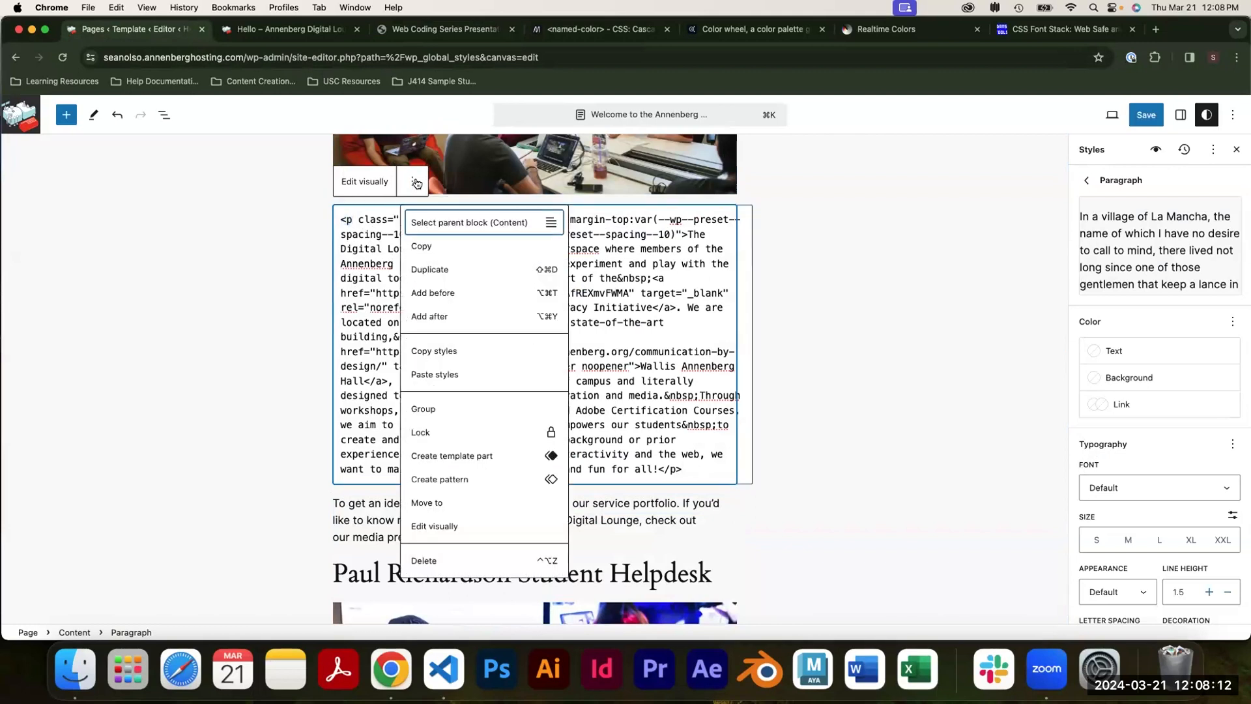
left_click(435, 527)
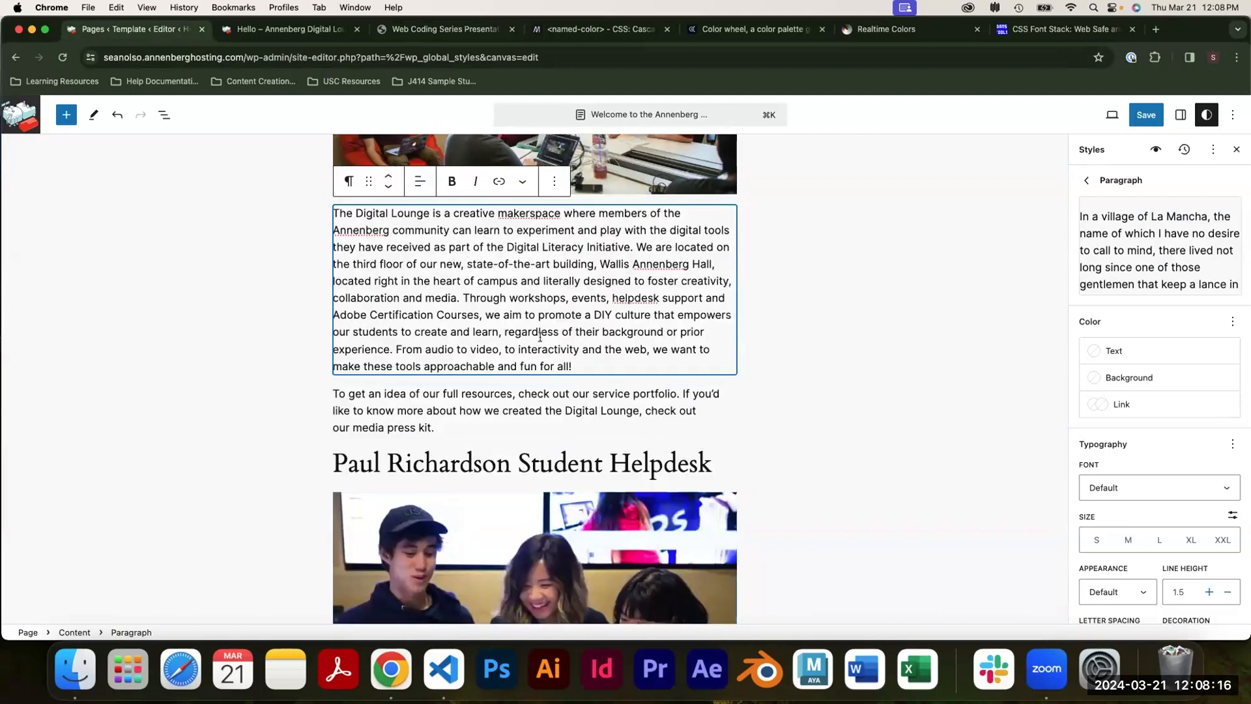
Switch to the published home page and open the browser's developer tools for it.
left_click(246, 28)
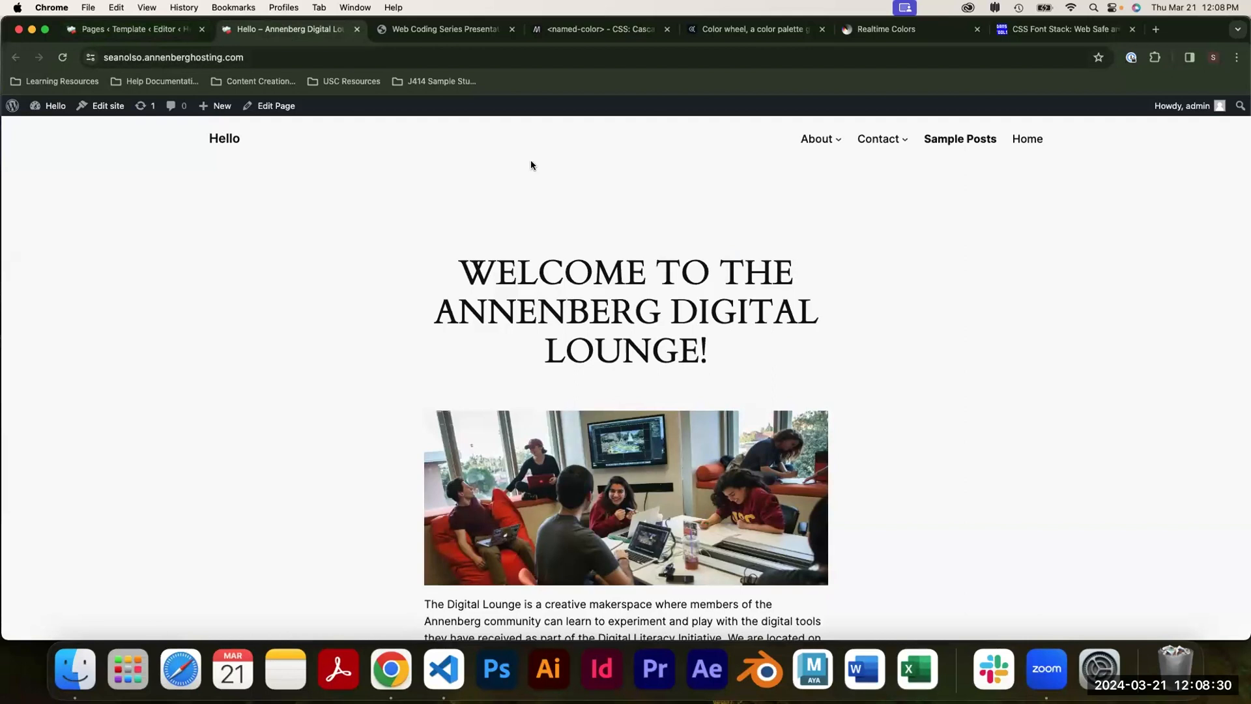
right_click(1023, 313)
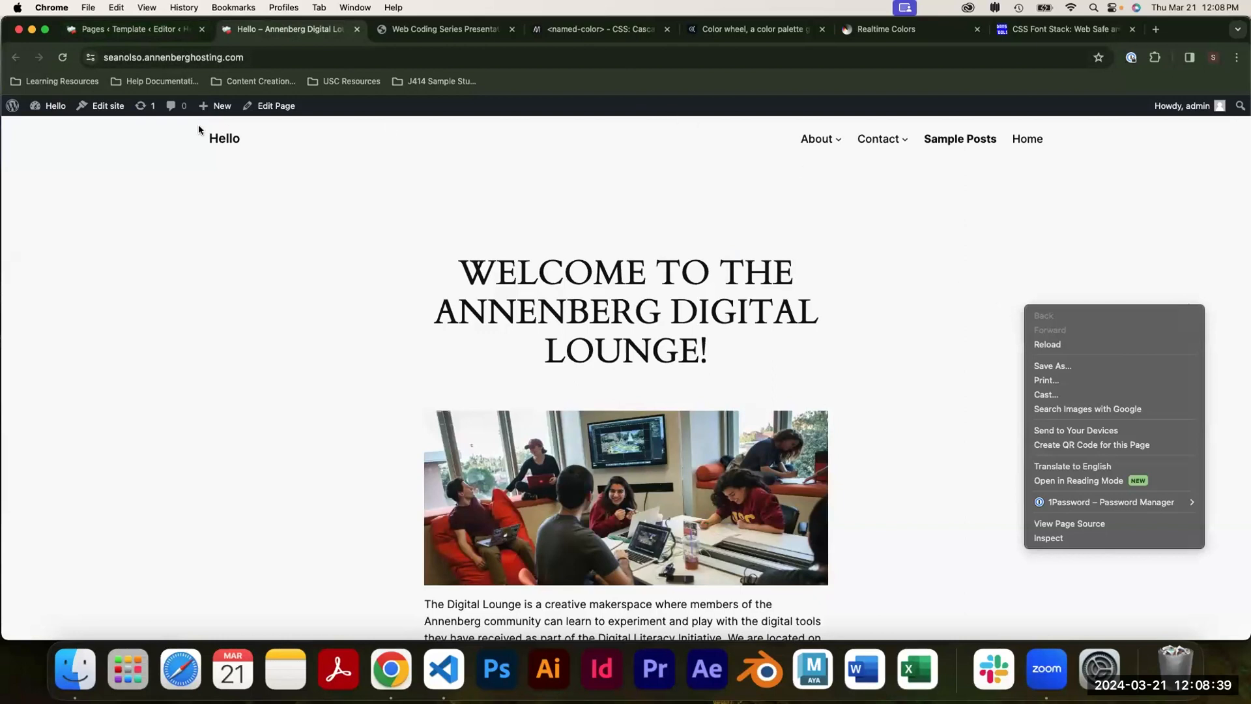
left_click(148, 7)
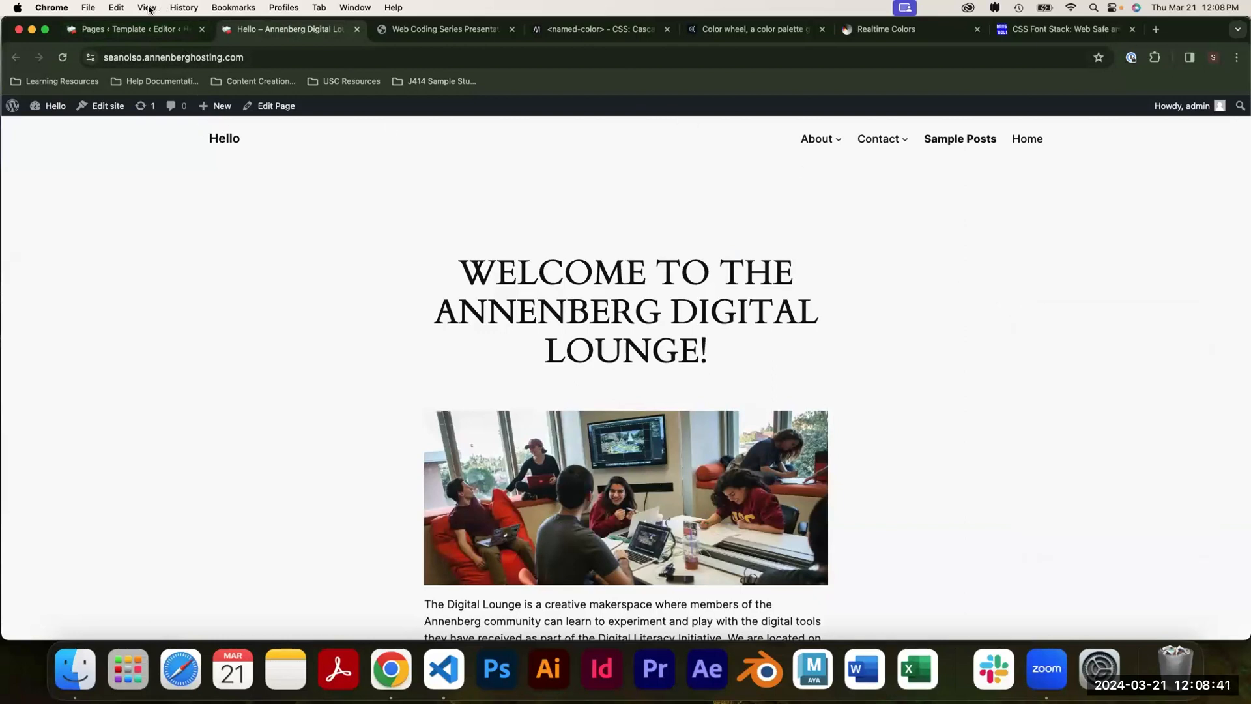
left_click(148, 7)
mouse_move(177, 200)
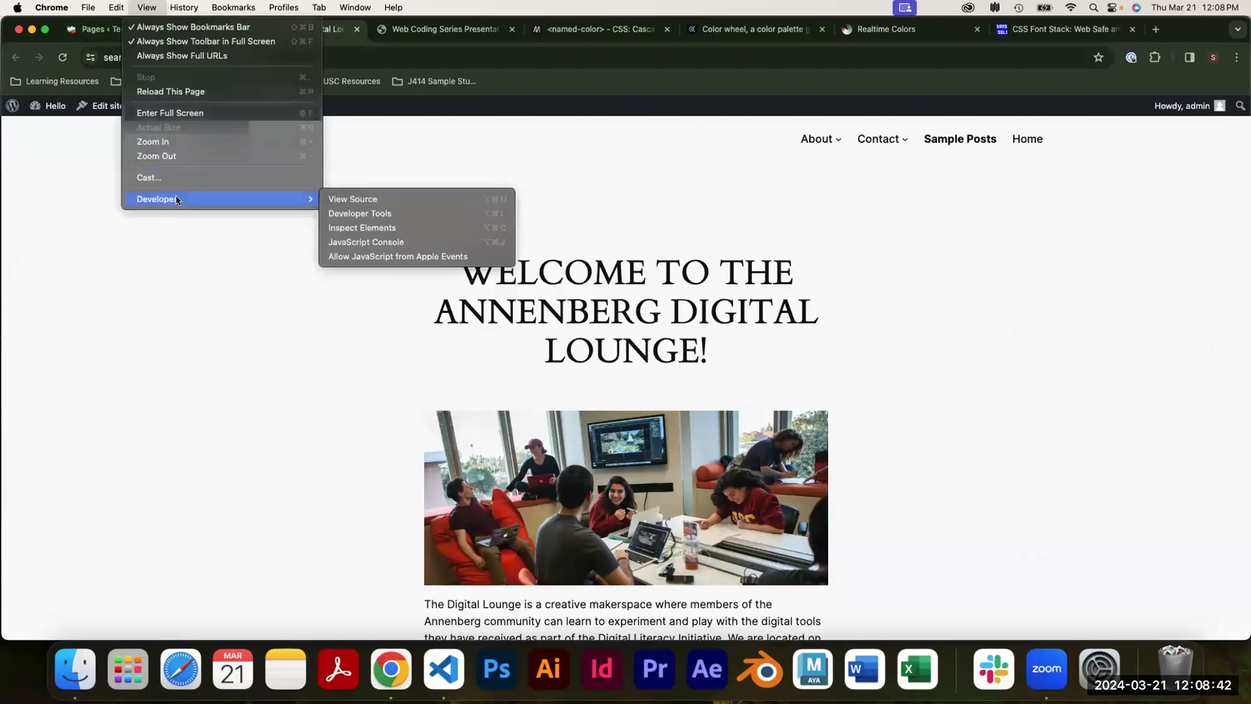
left_click(357, 217)
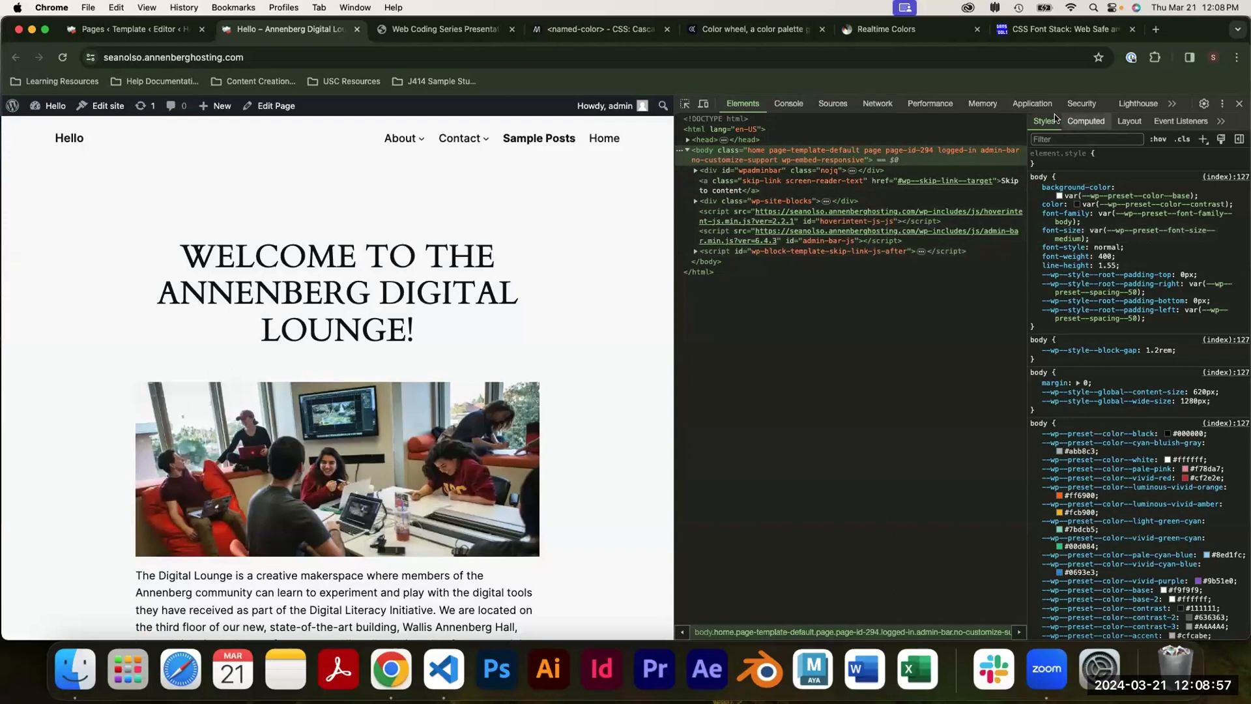
Inspect the "Welcome to the Annenberg Digital Lounge!" heading on the published page and review its CSS rules.
left_click(691, 108)
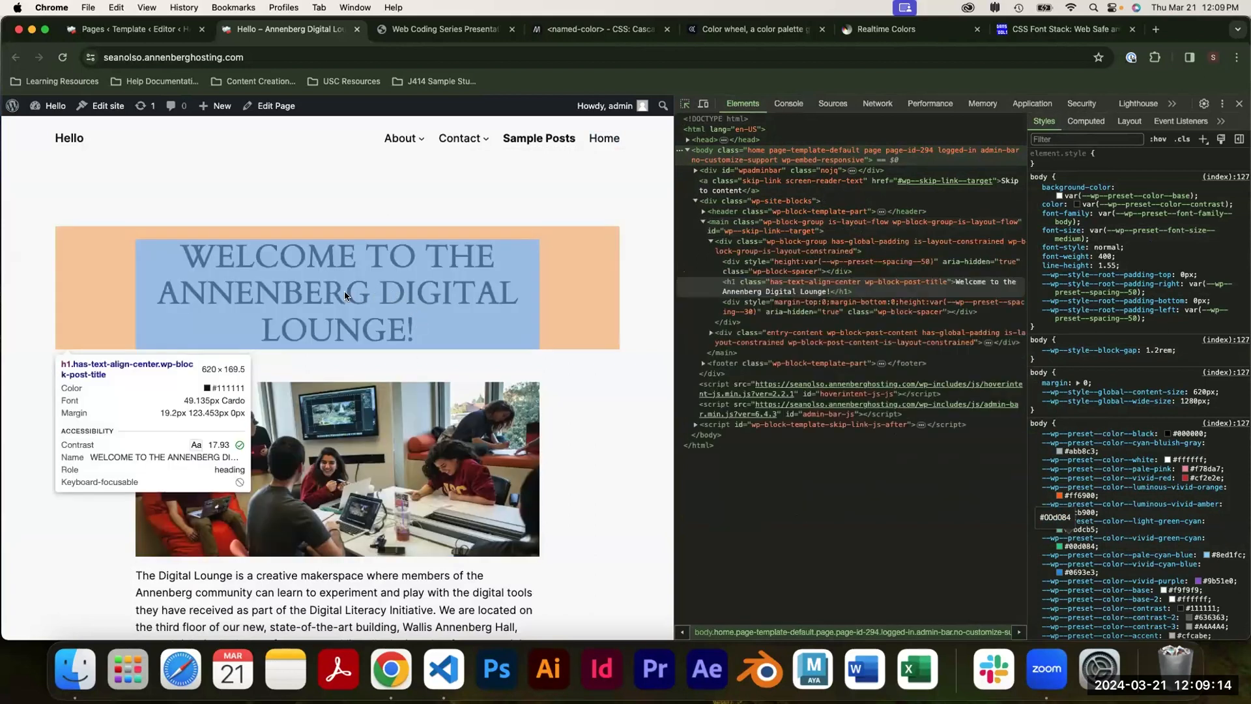
left_click(362, 298)
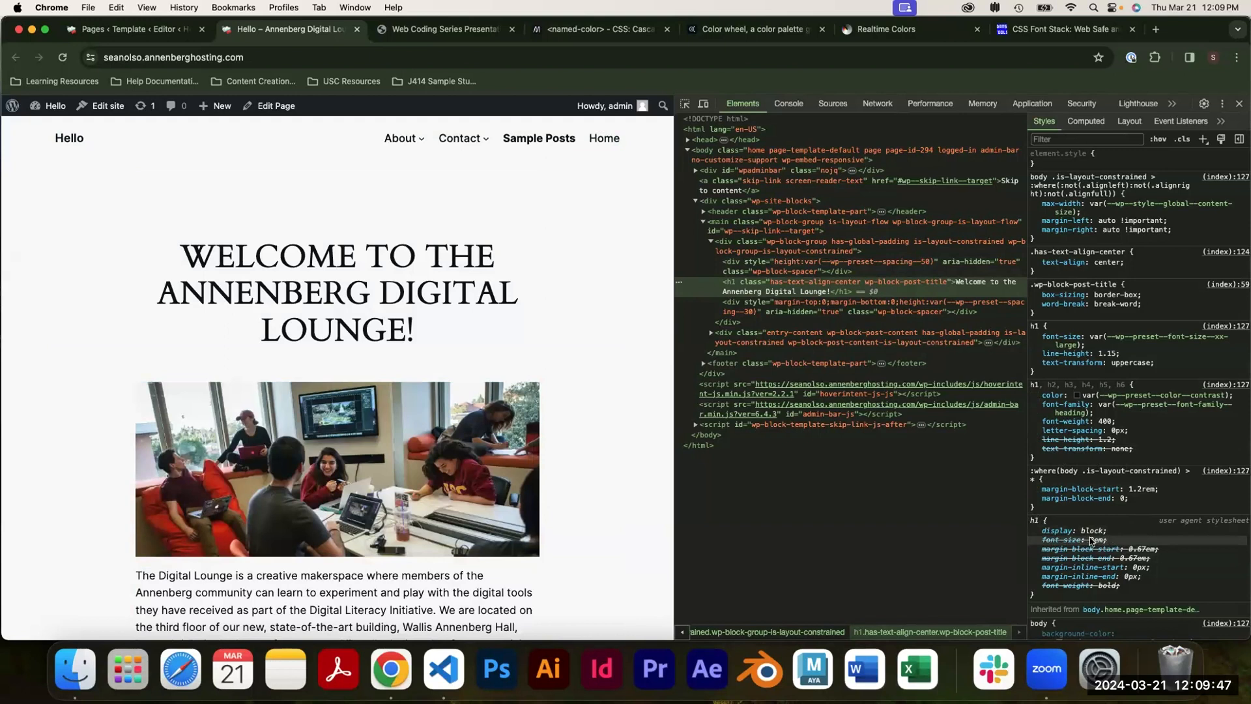
mouse_move(1077, 538)
Bring up the "Specificity" slide and compare its selector order with the CSS rules applied to the inspected h1.
left_click(435, 30)
scroll(780, 372, "up", 10)
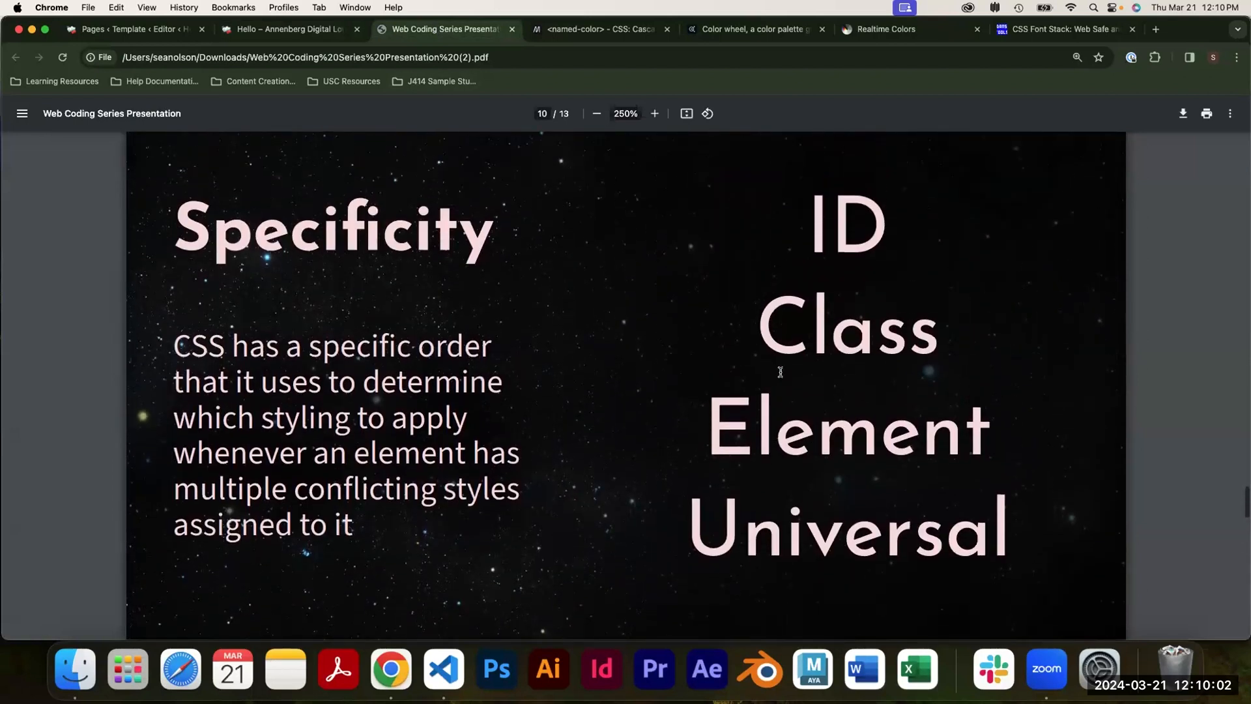
left_click(287, 29)
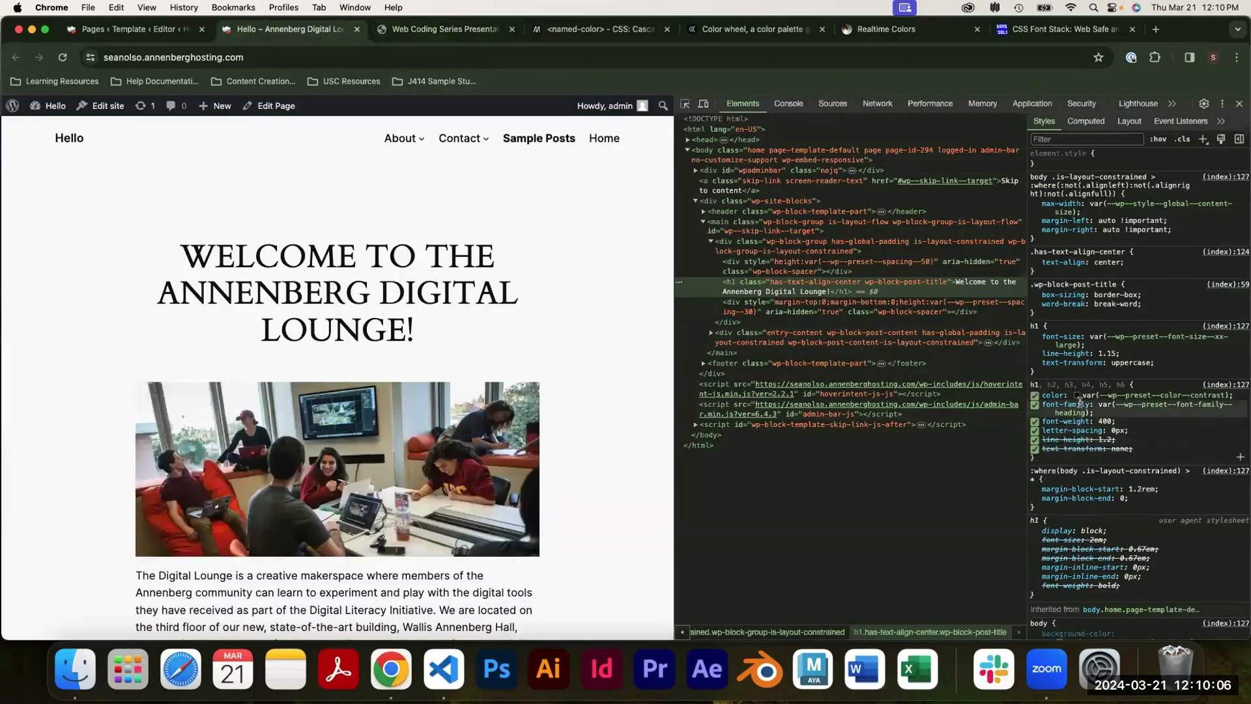
mouse_move(1079, 407)
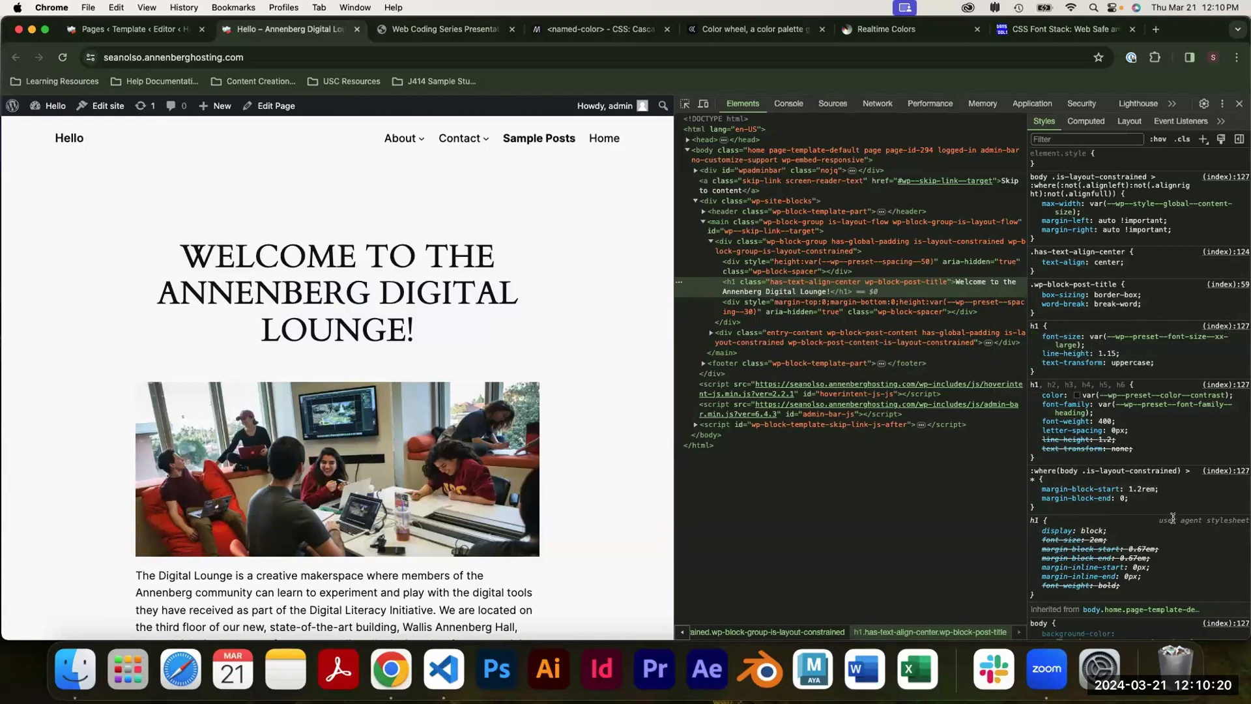
Examine the h1's computed styles with font-family expanded and relate them to the "Specificity" slide.
left_click(1084, 124)
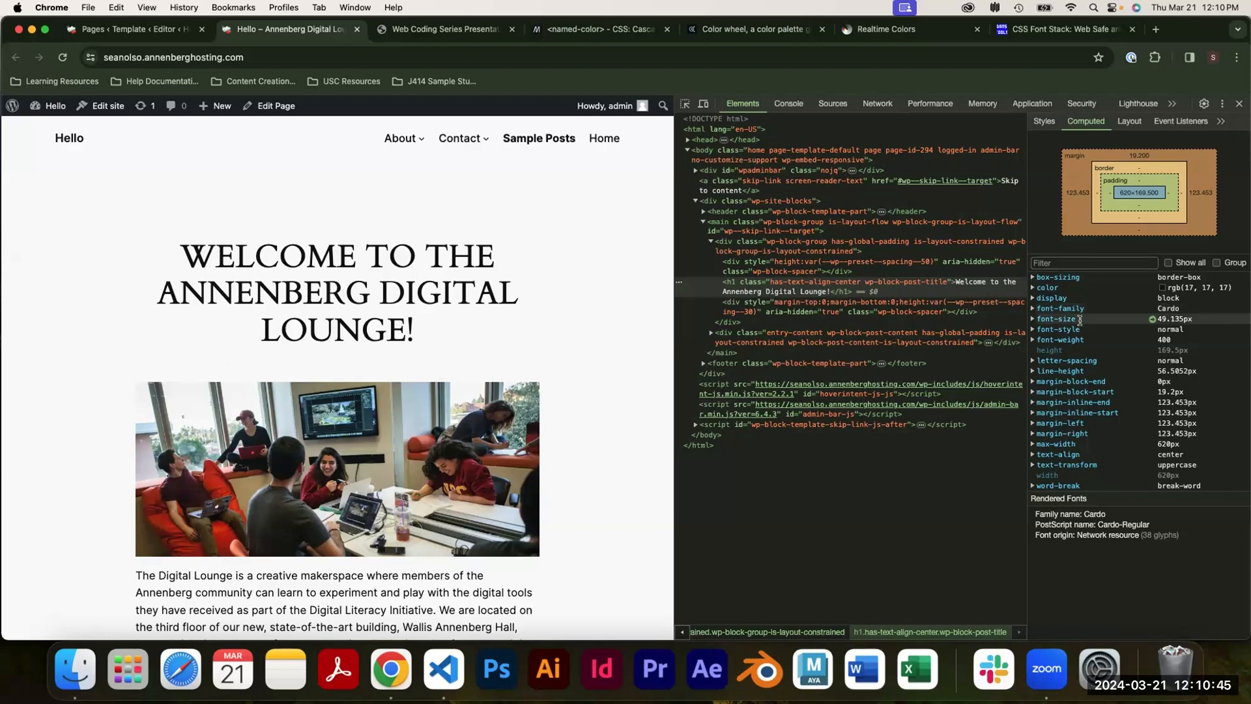
left_click(1031, 309)
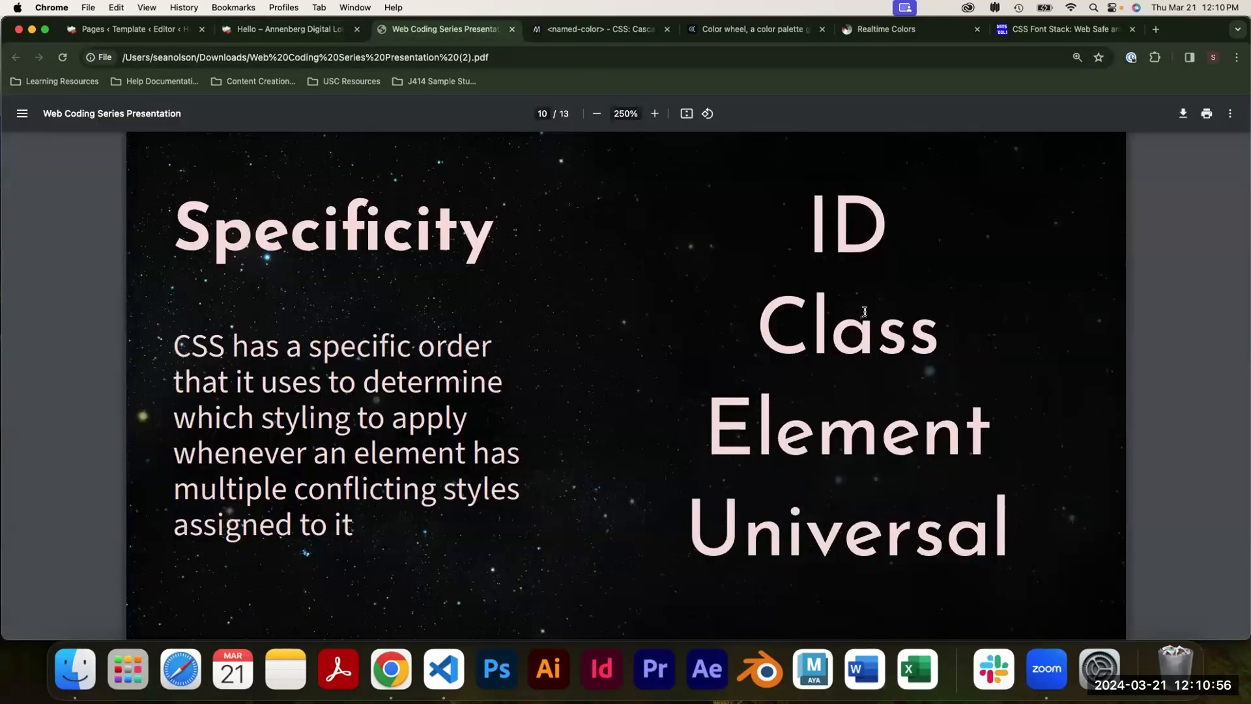
left_click(443, 30)
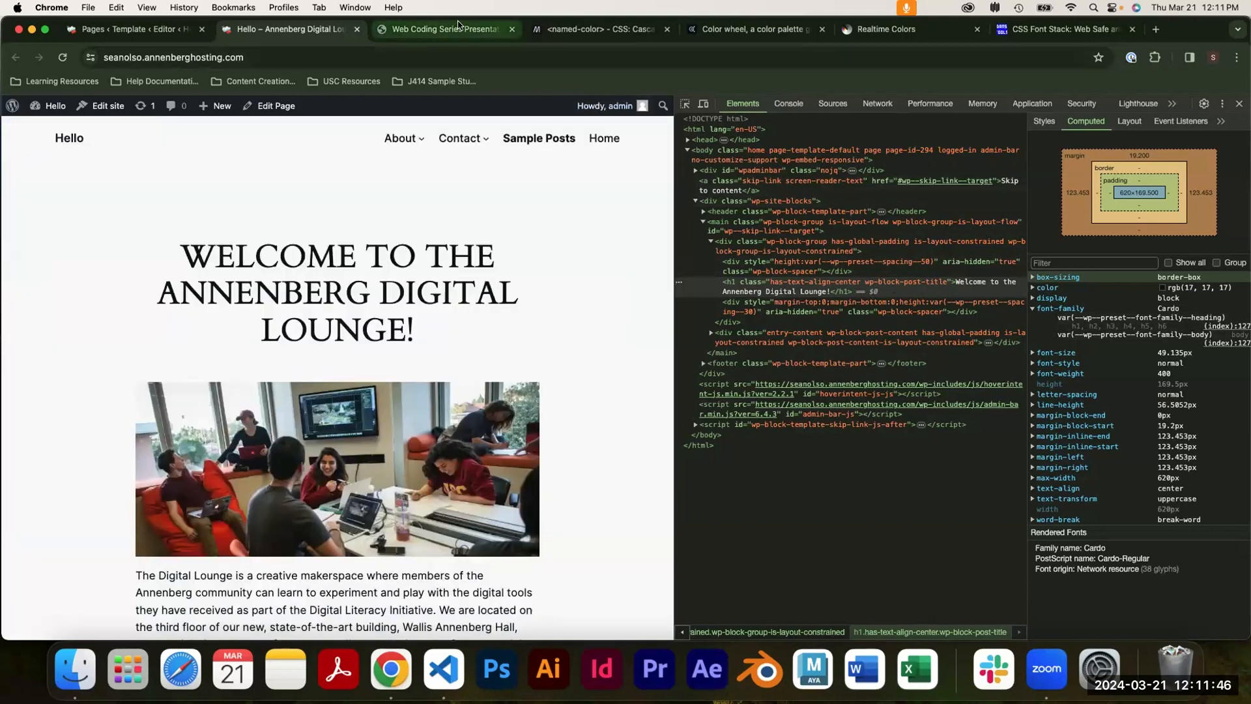
left_click(459, 29)
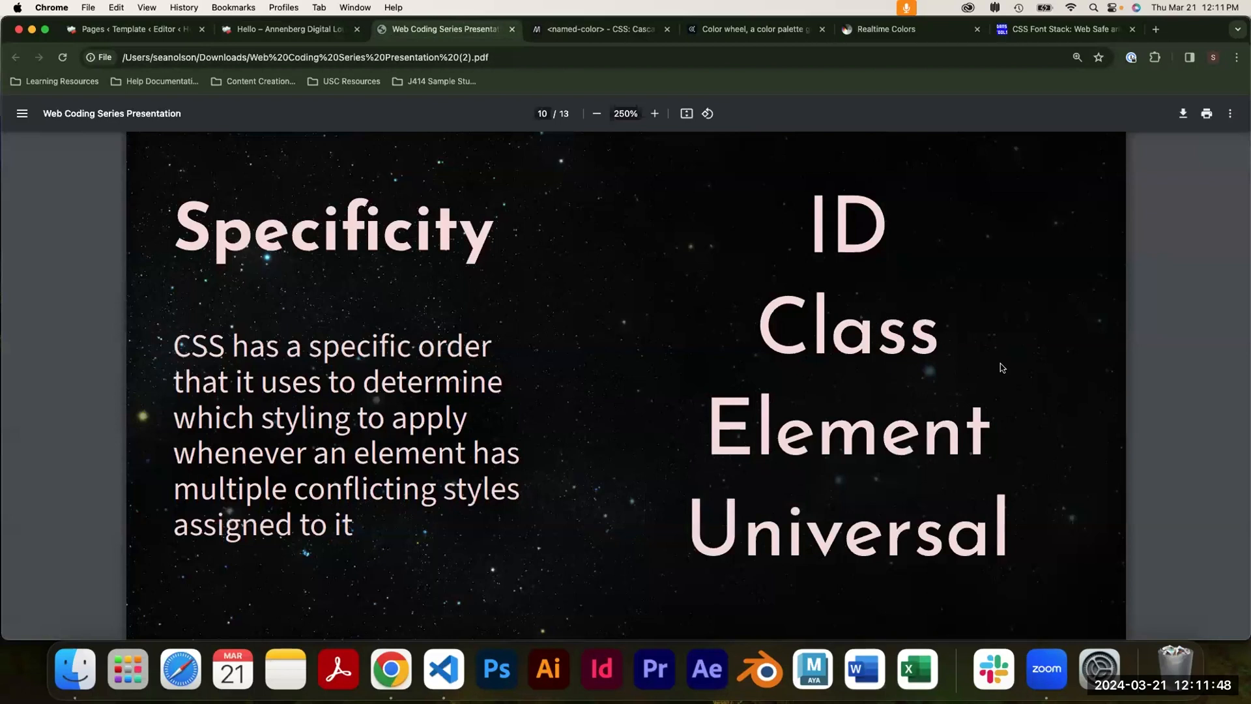
left_click(258, 30)
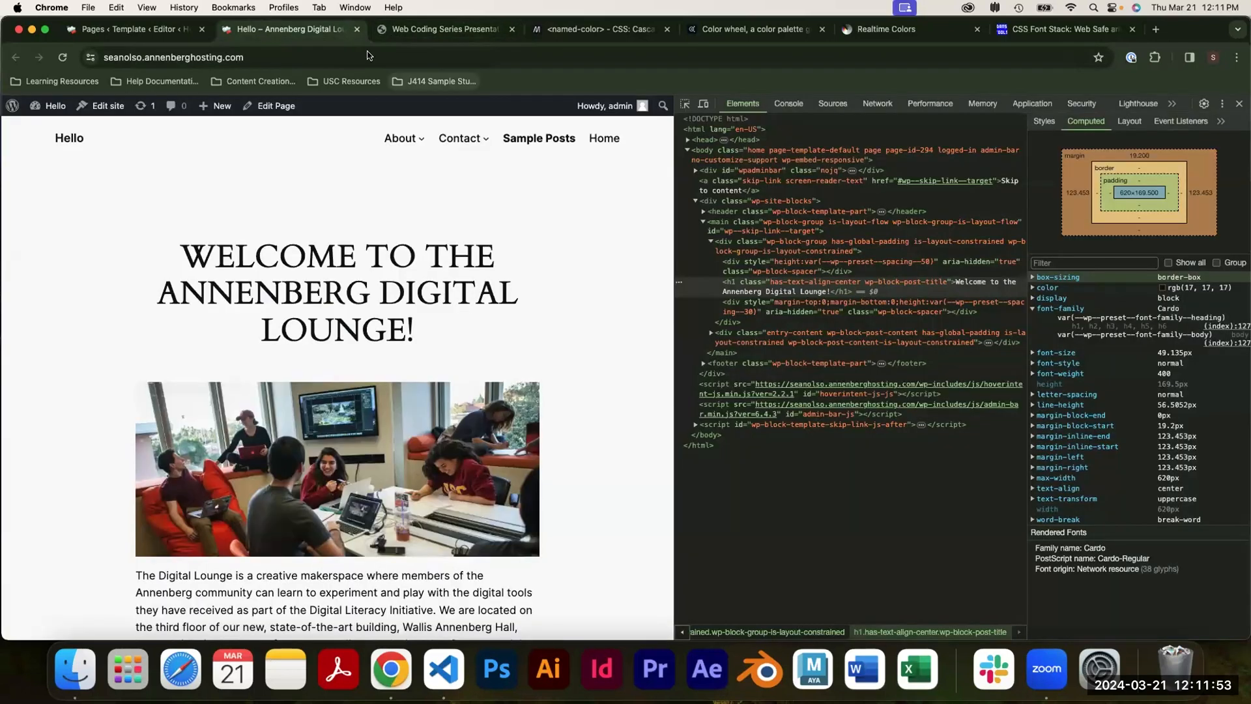
In the WordPress site editor, open the Additional CSS editor in the site-wide styles, with the page title in view.
left_click(163, 30)
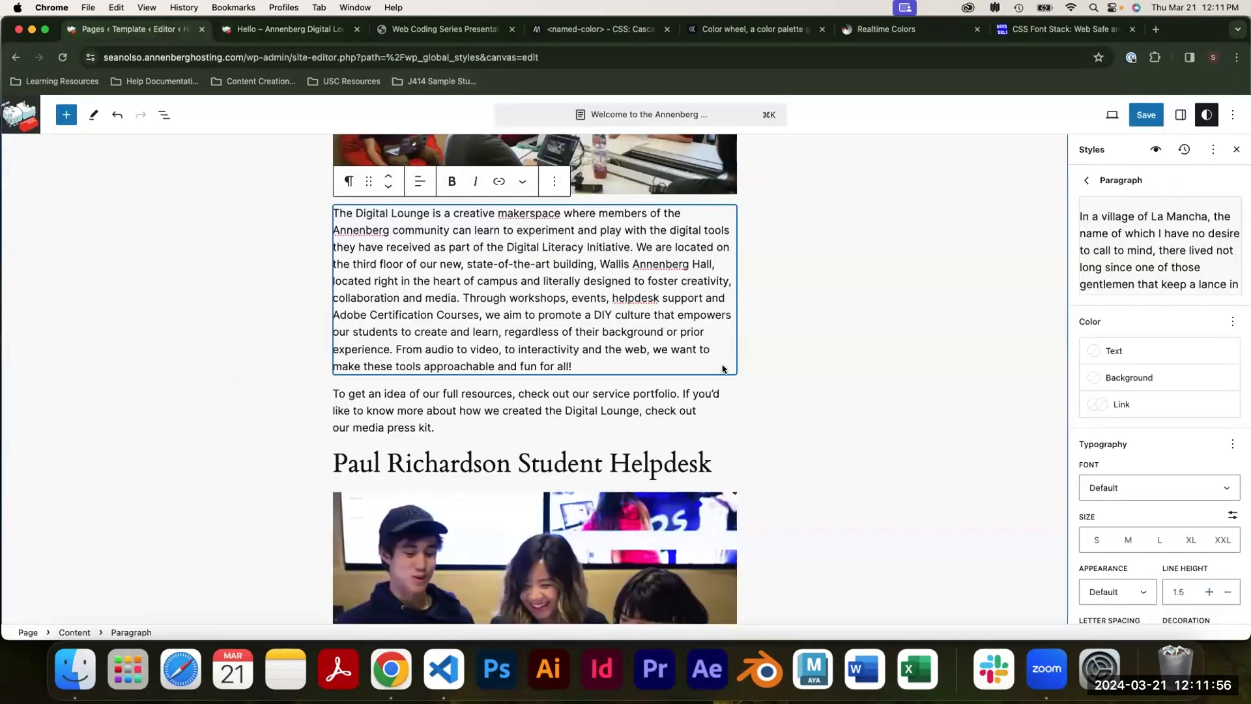
left_click(20, 114)
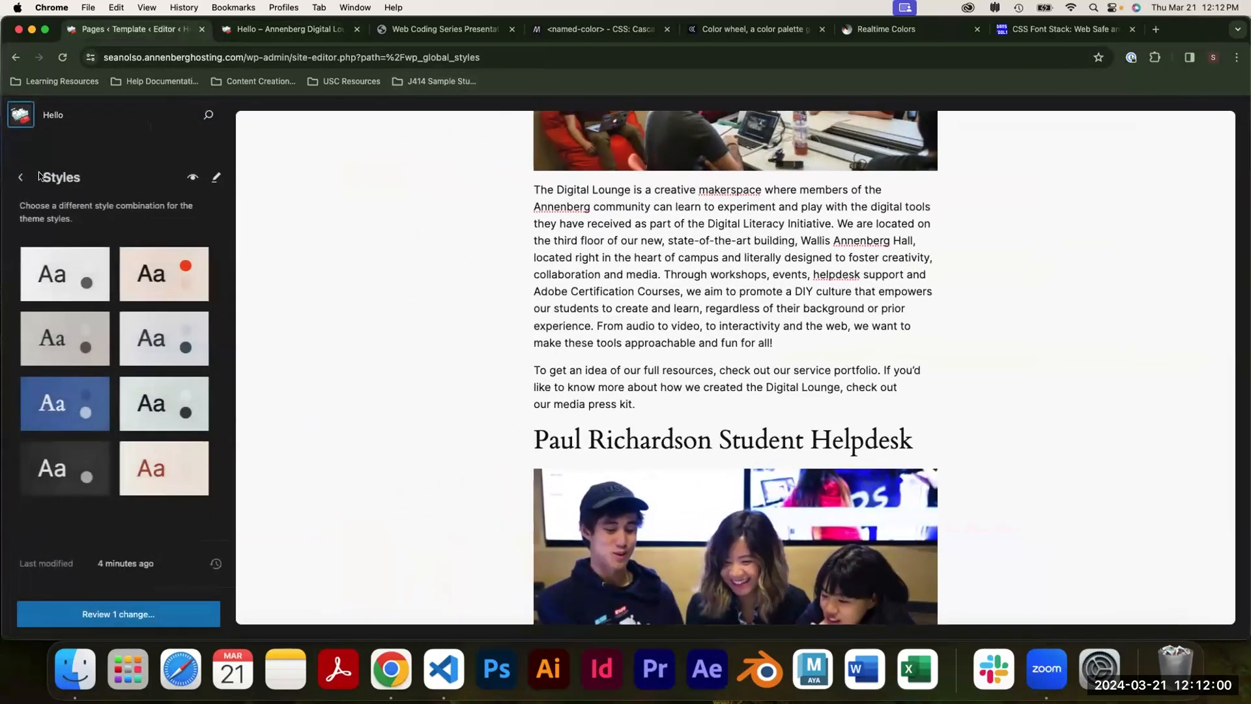
left_click(217, 179)
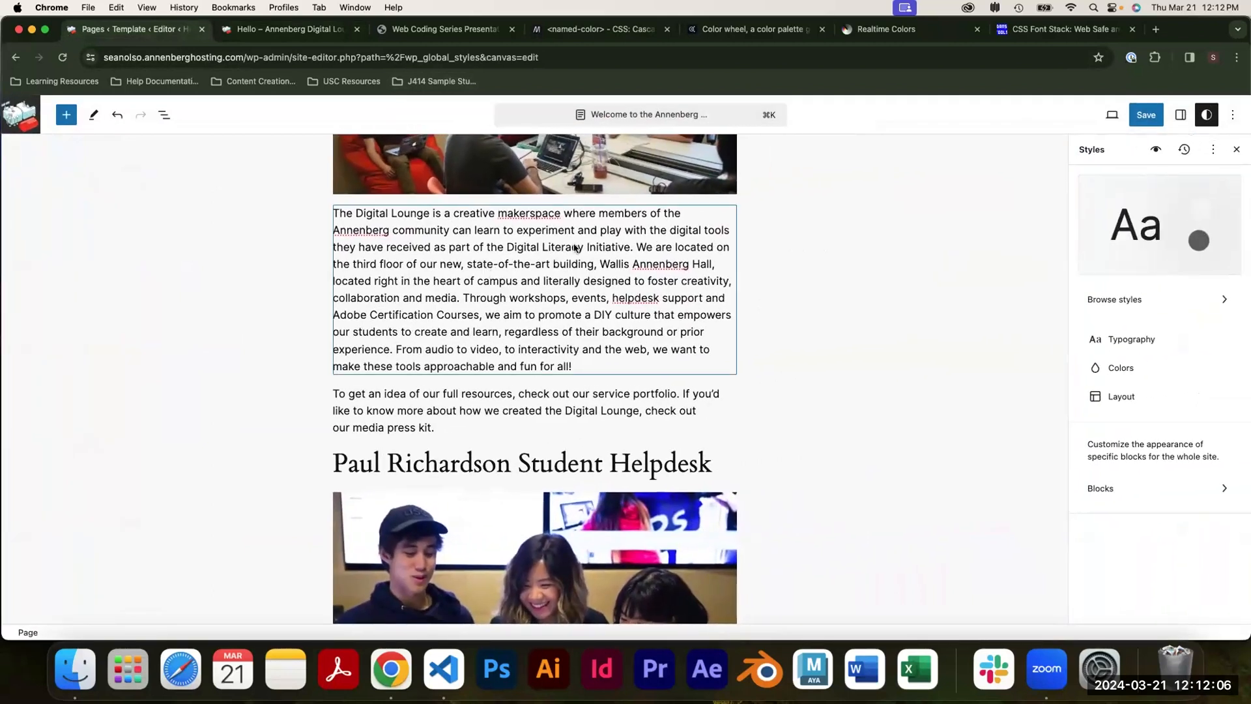
left_click(1211, 154)
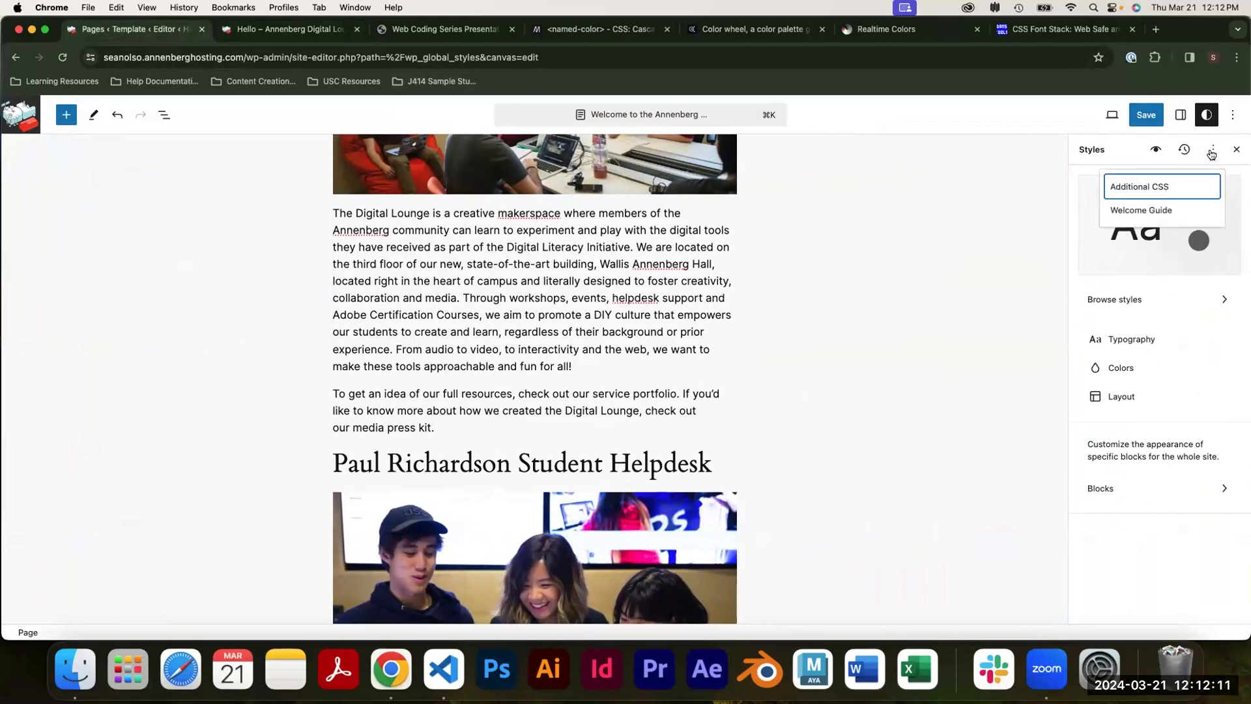
left_click(1171, 190)
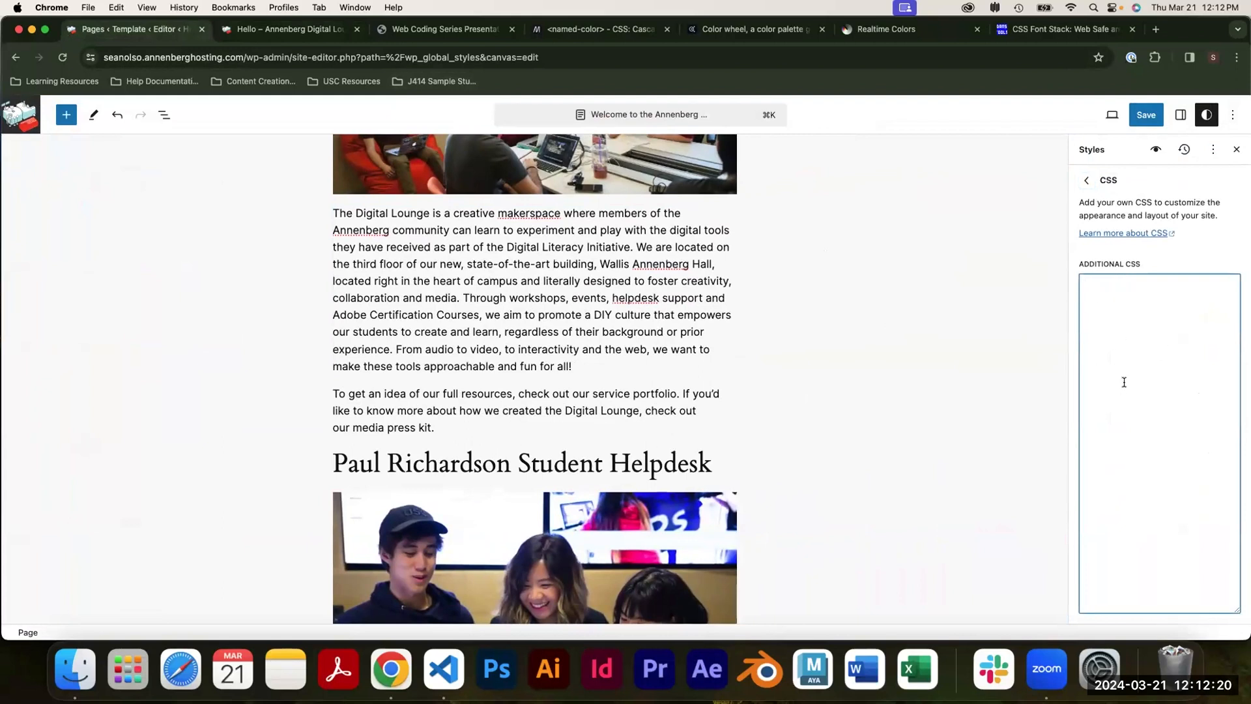
scroll(773, 352, "up", 10)
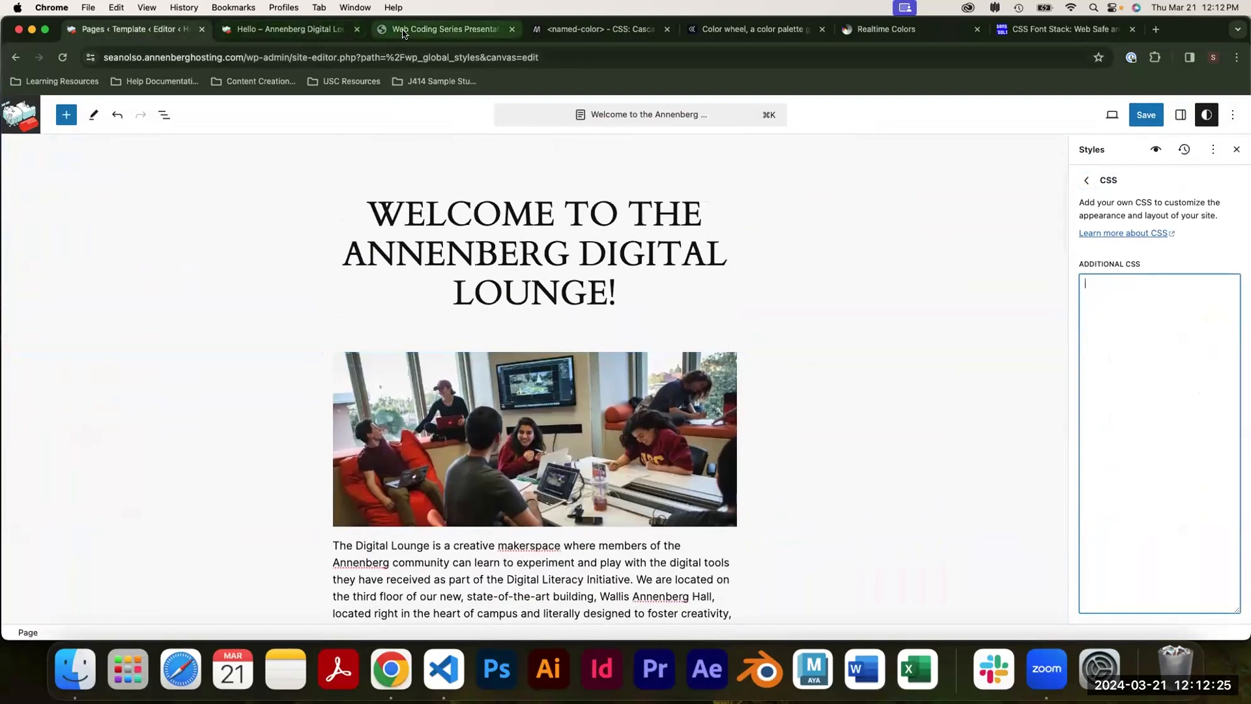
Look up the page title's class in the published page's inspected HTML and return to the Additional CSS editor.
left_click(290, 30)
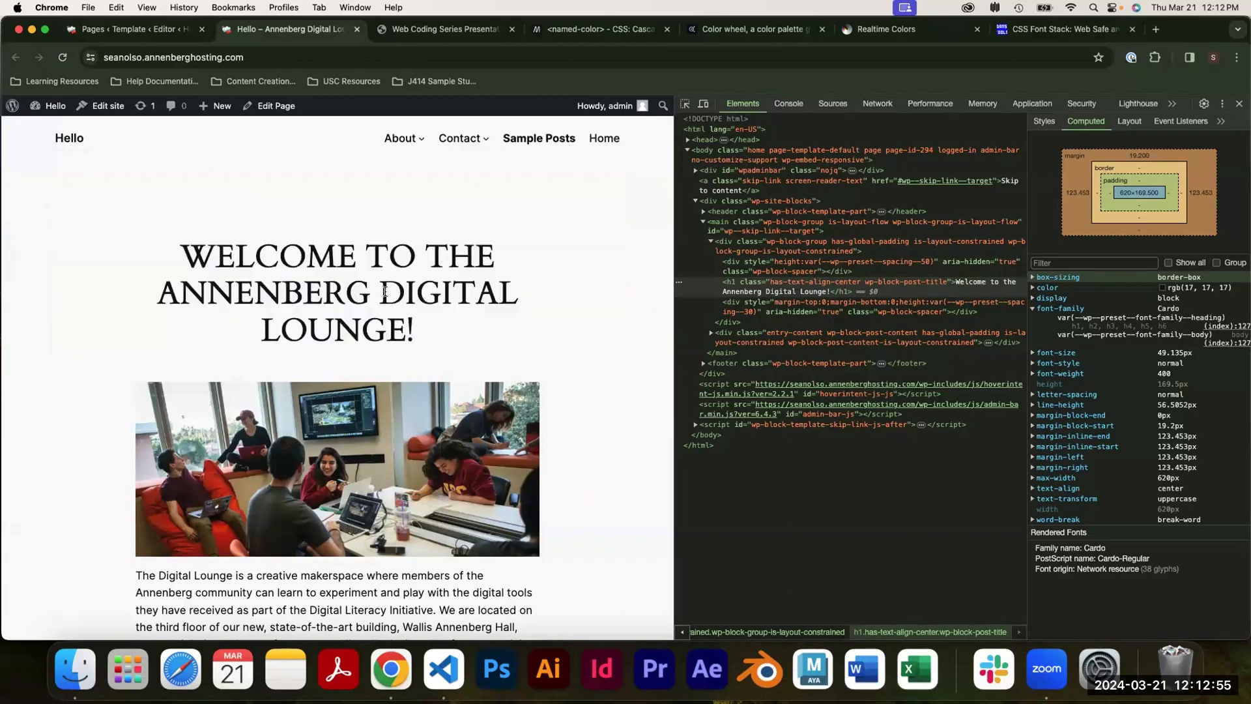
left_click(161, 30)
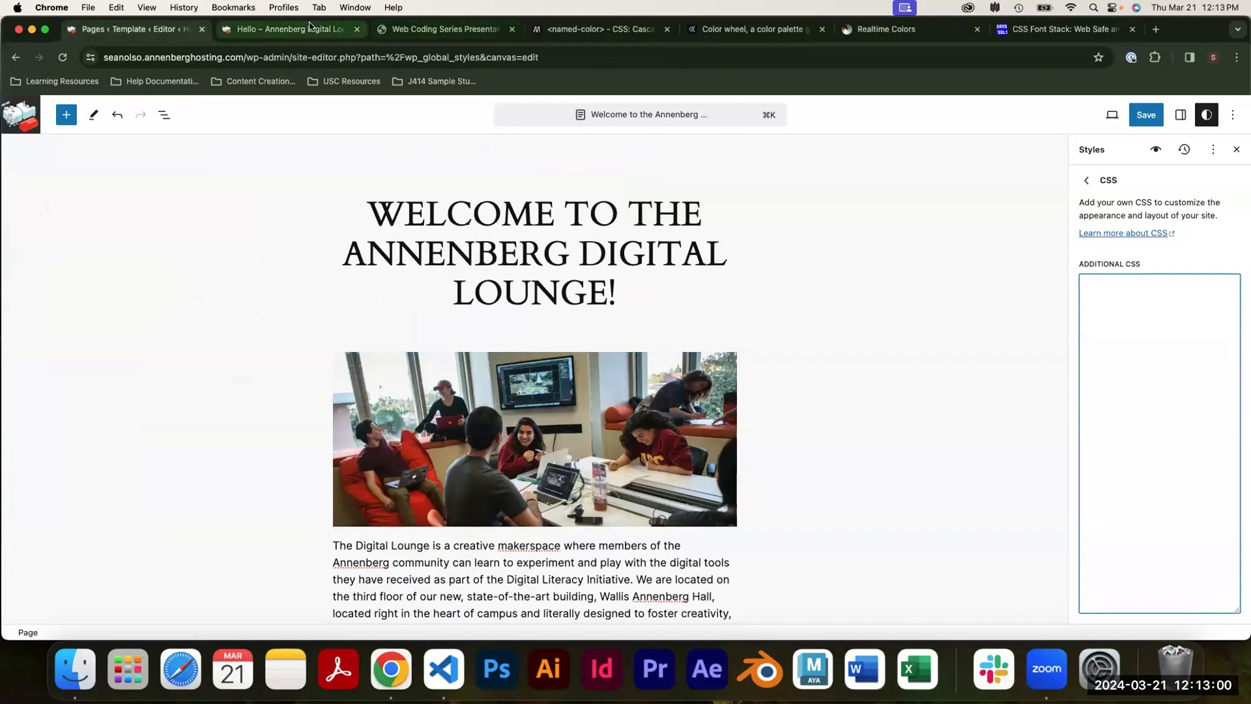
left_click(286, 28)
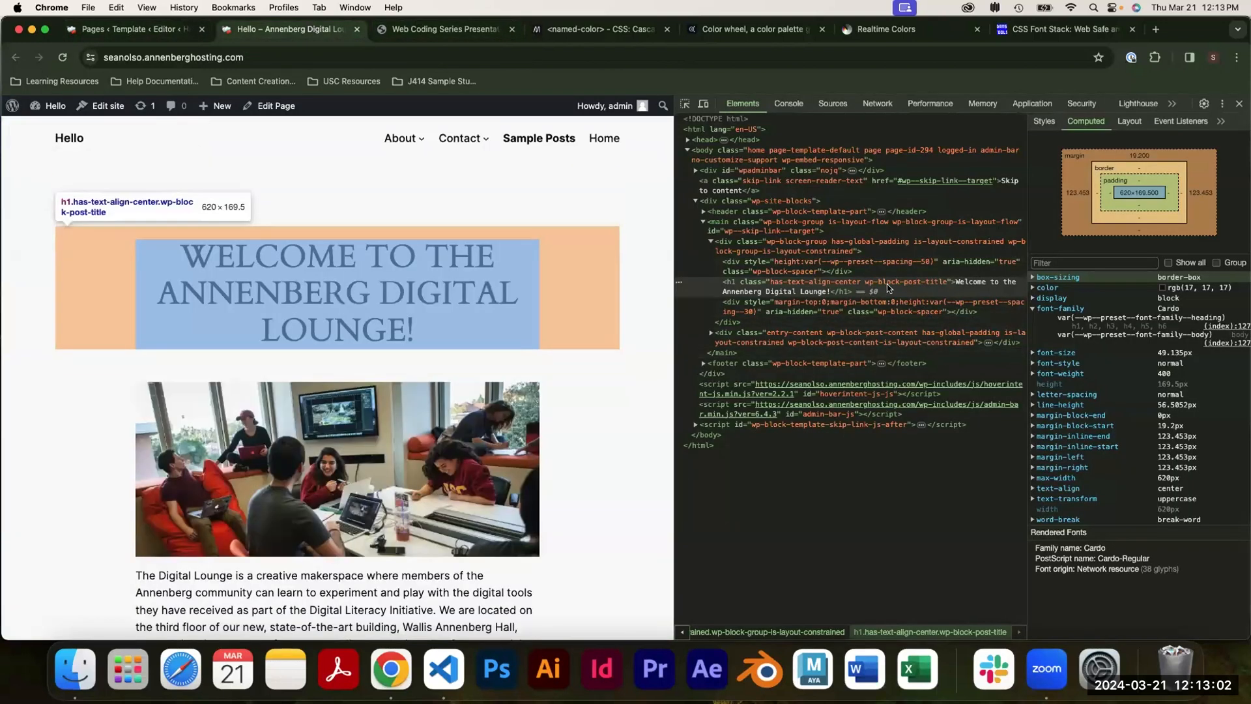
left_click(159, 33)
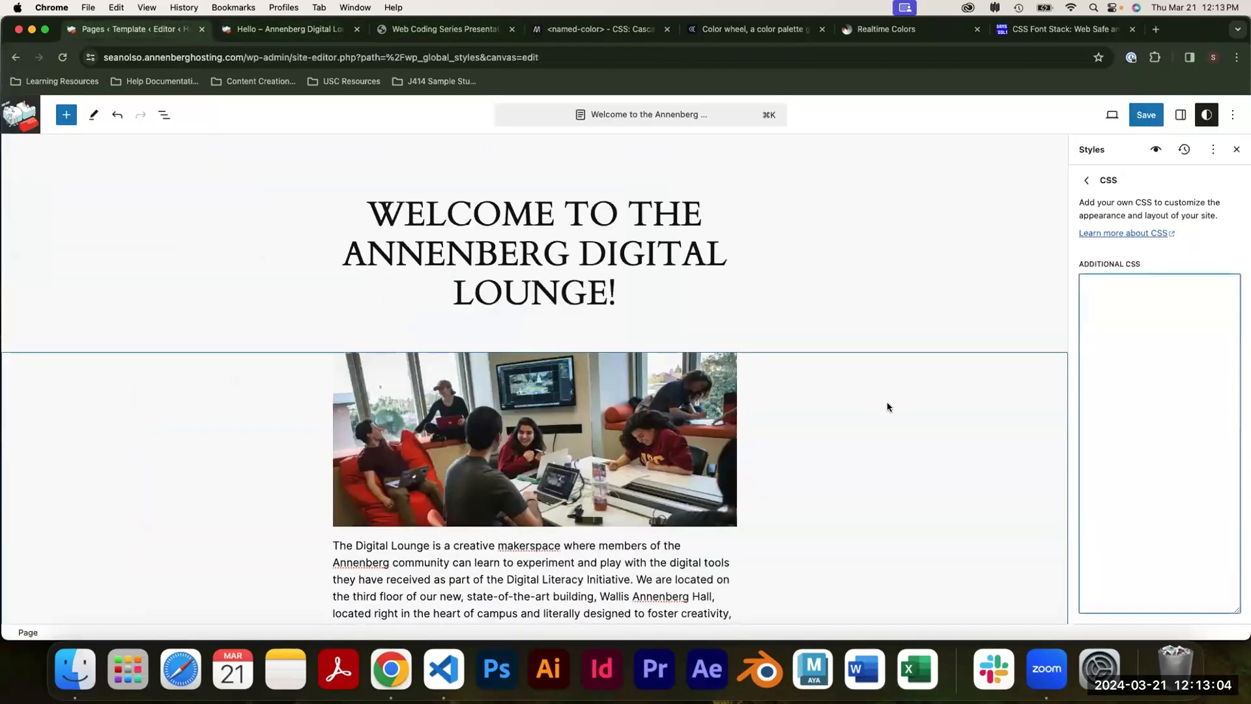
Add the CSS rule .wp-block-post-title{font-family: 'Times New Roman';} and save the site changes.
type("wp-block-post-title{")
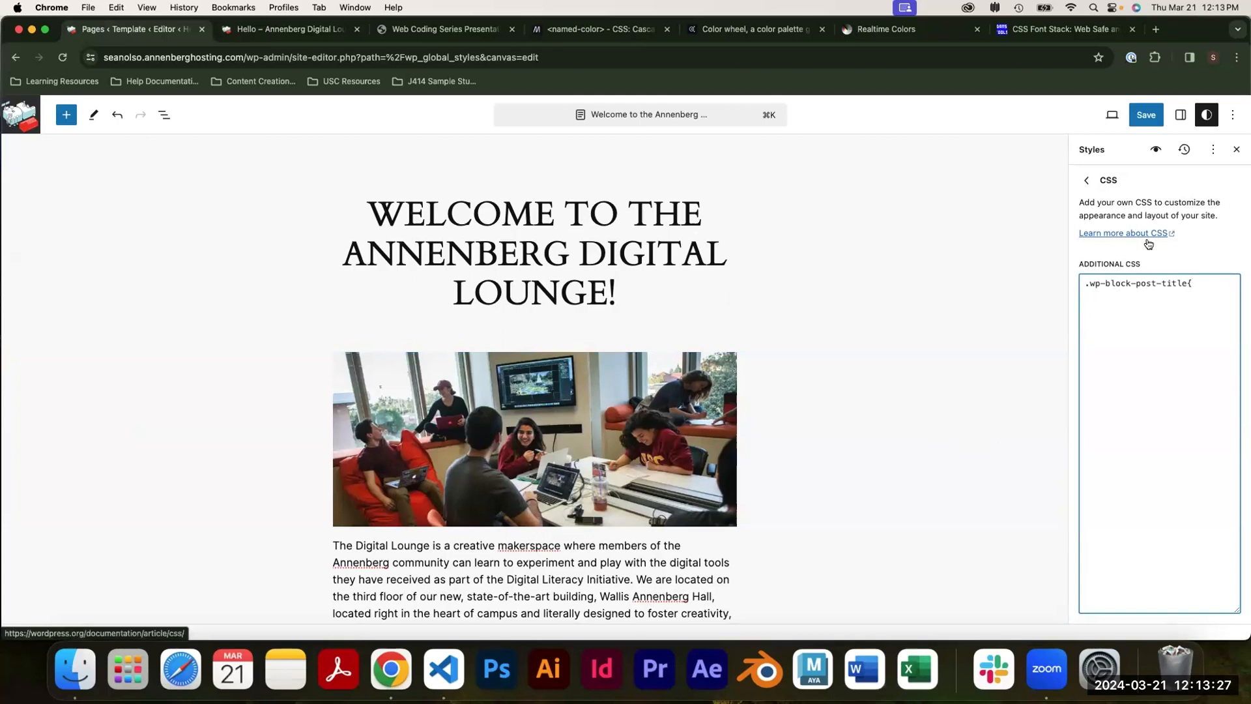
type("t-famil")
type("y: 'Times New ")
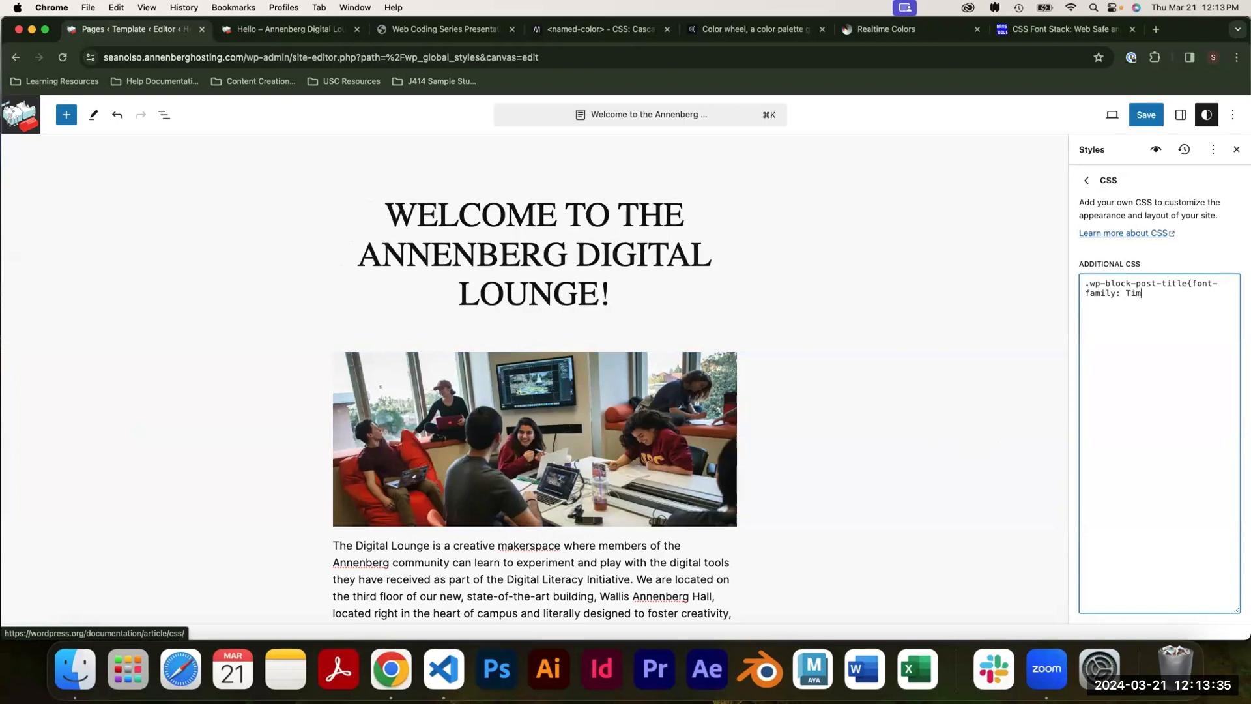
type("Roman';}")
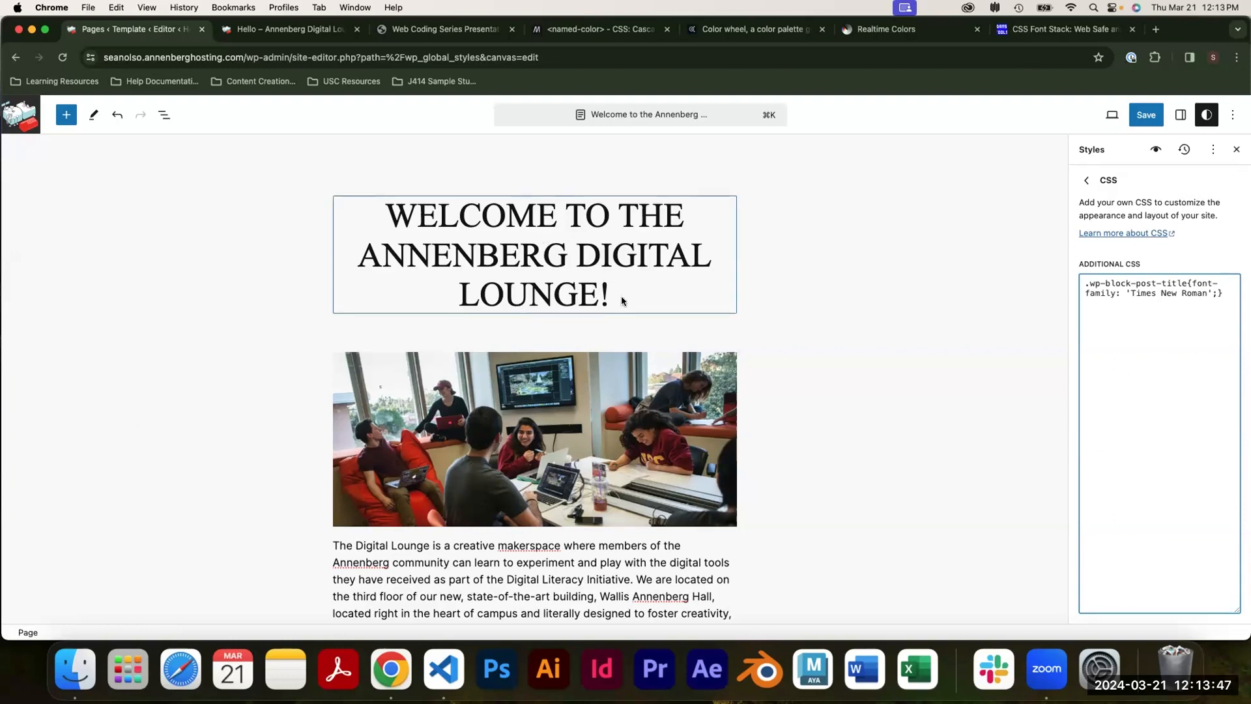
left_click(1146, 115)
left_click(1116, 115)
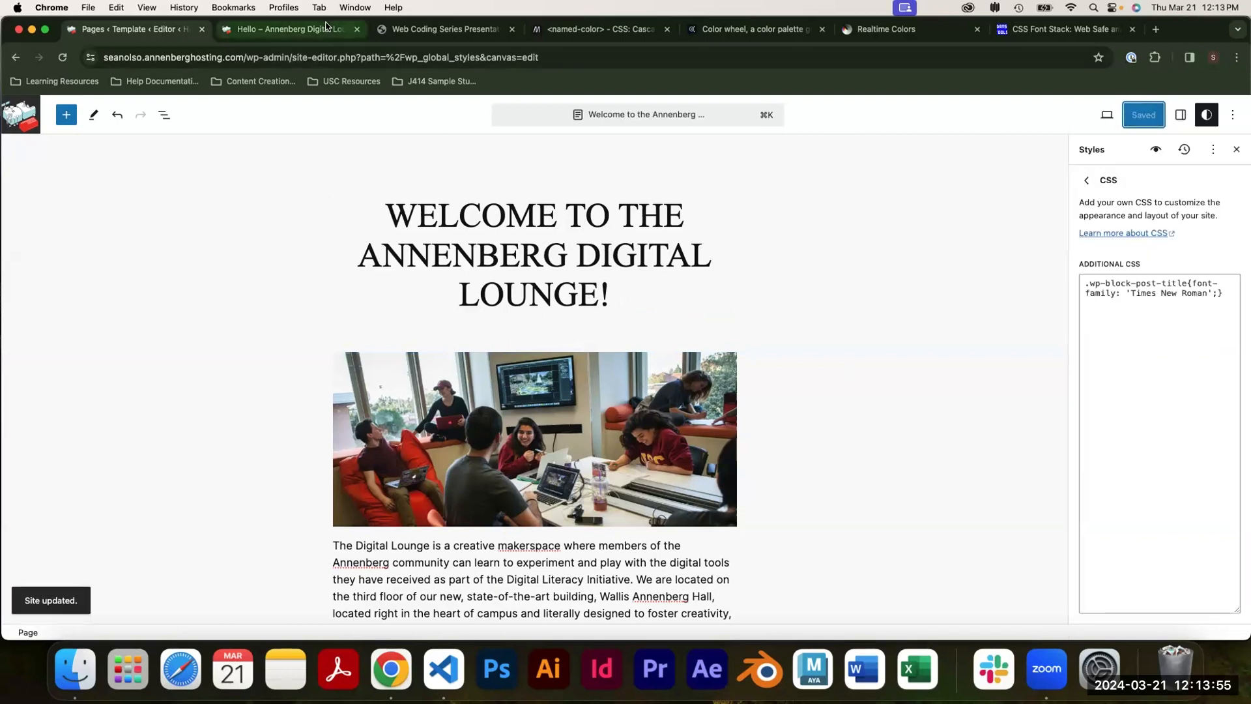
Check the title's computed font-family on the updated published page and go back to the "Multiple Stylesheets" slide.
left_click(325, 26)
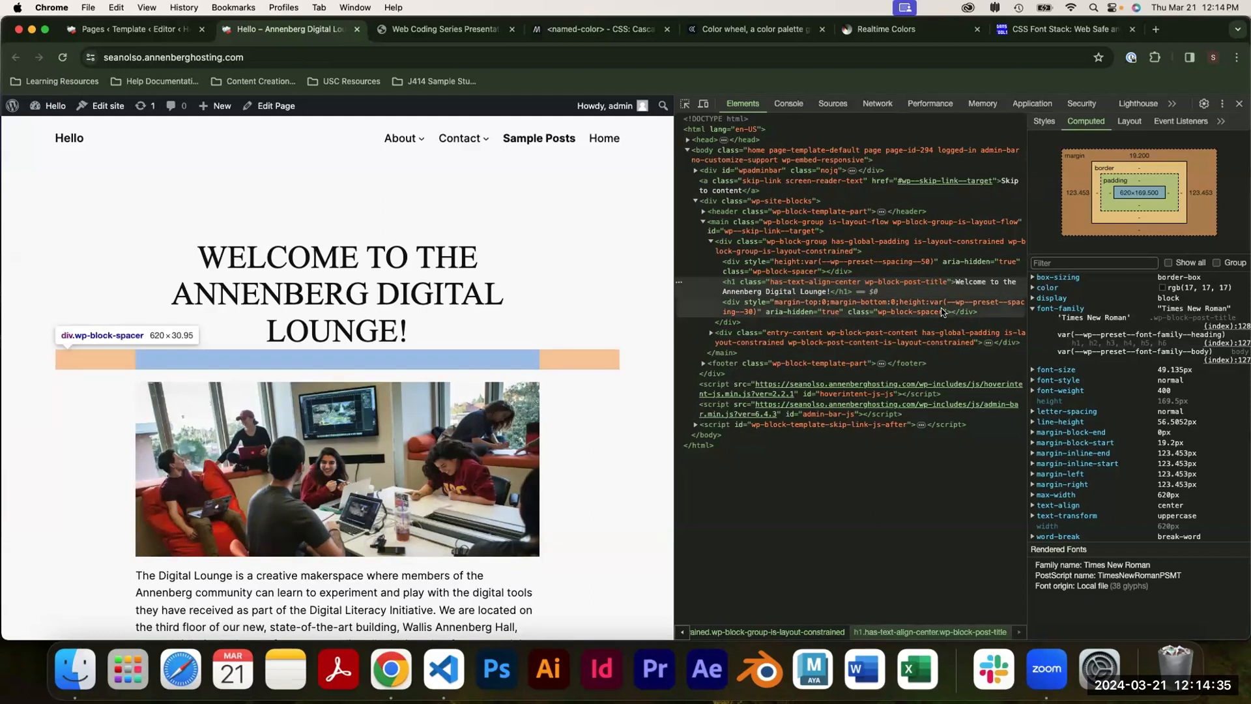
left_click(127, 29)
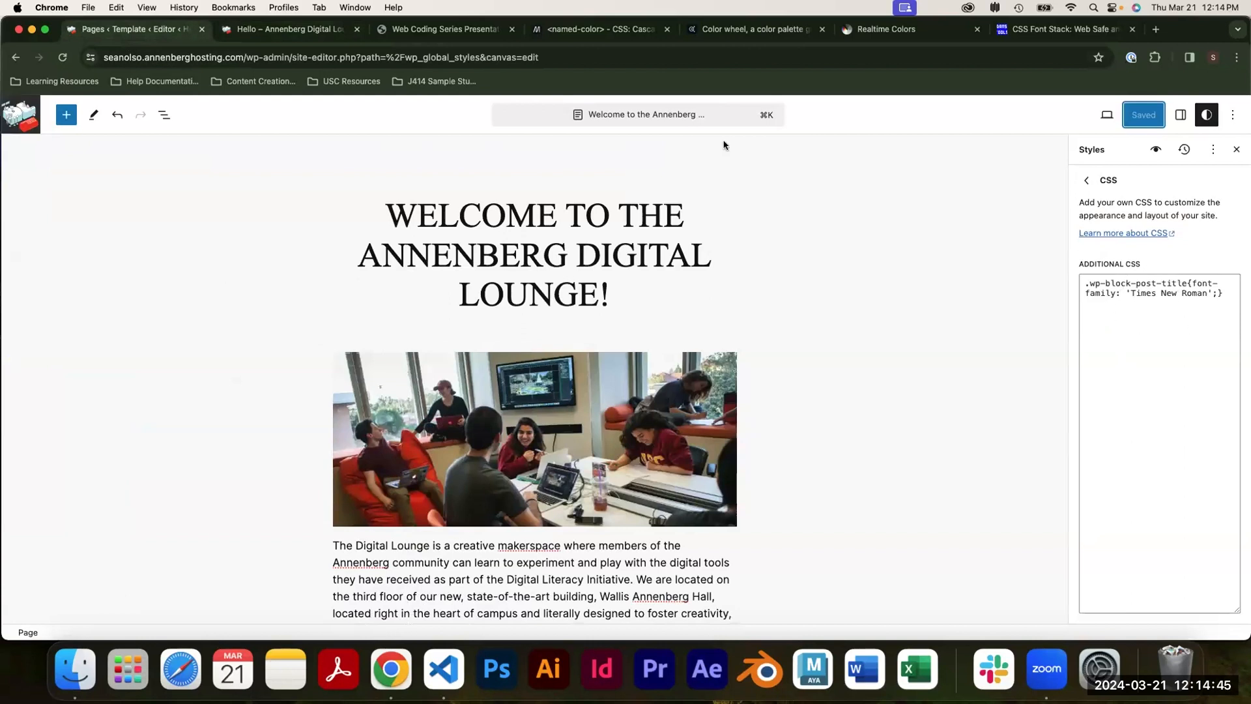
left_click(427, 29)
scroll(461, 146, "up", 7)
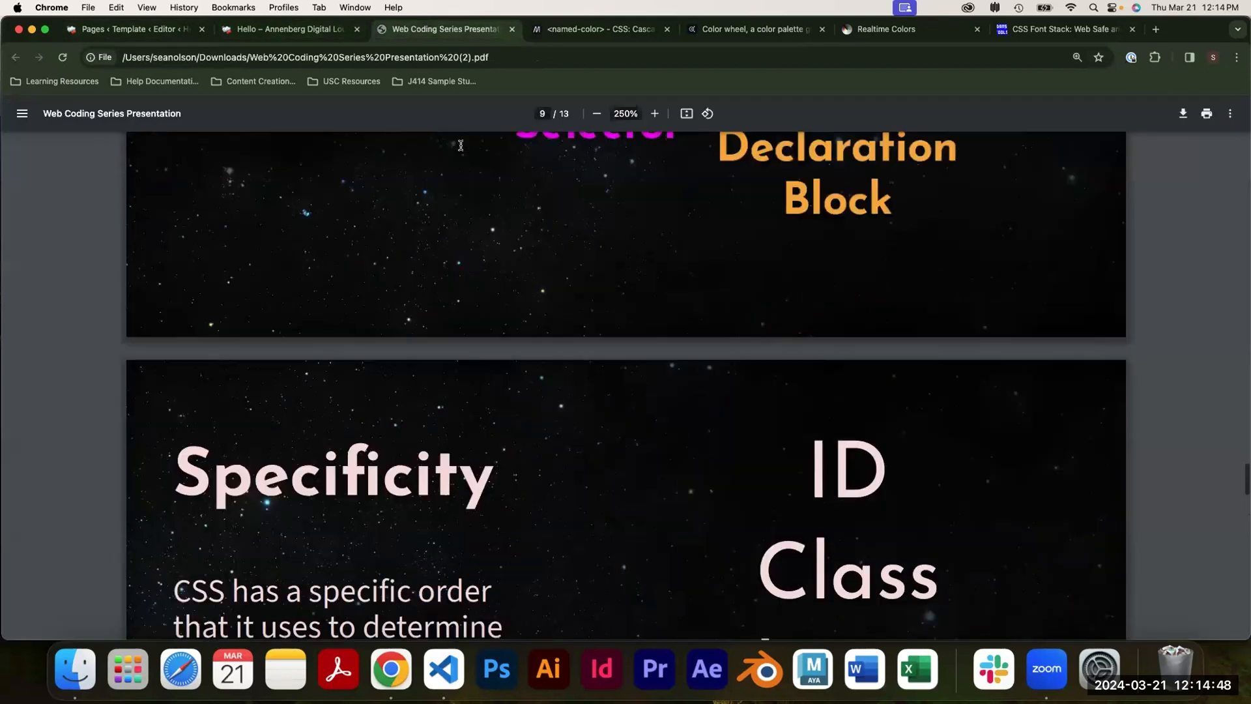
scroll(506, 243, "down", 12)
scroll(506, 243, "down", 4)
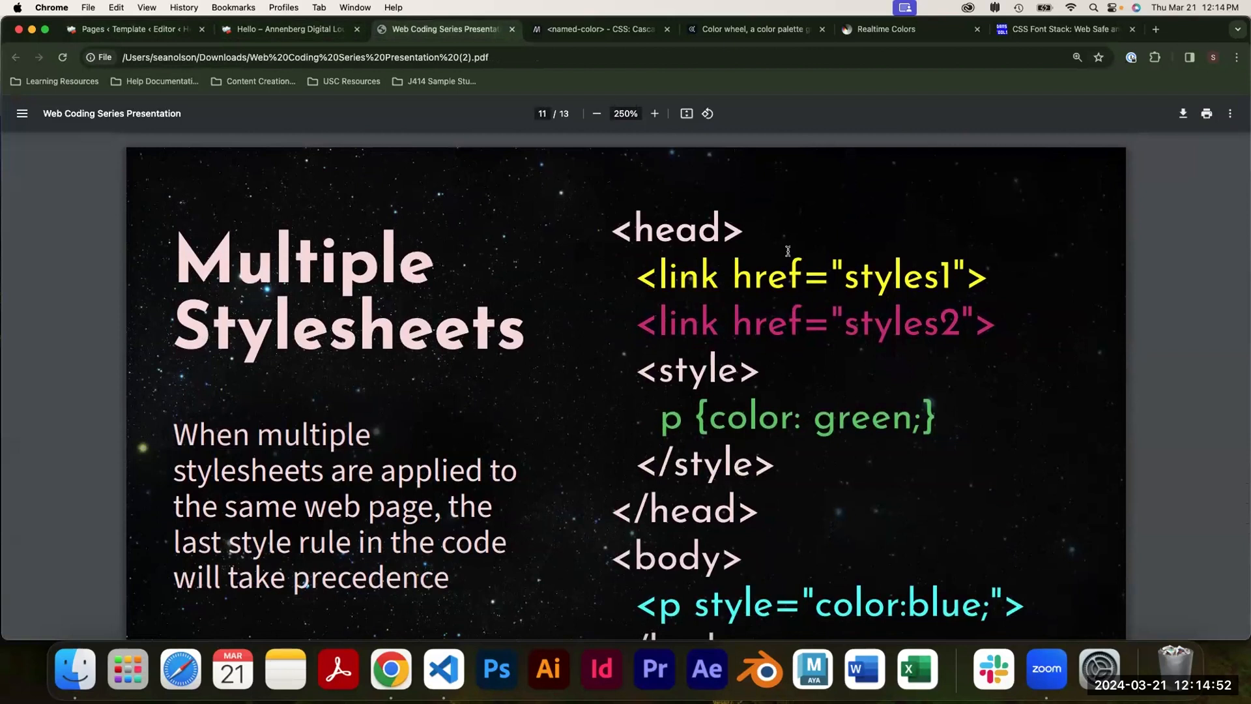
On the published page, open the source code of the title's 'Times New Roman' font-family rule from its computed styles.
left_click(286, 28)
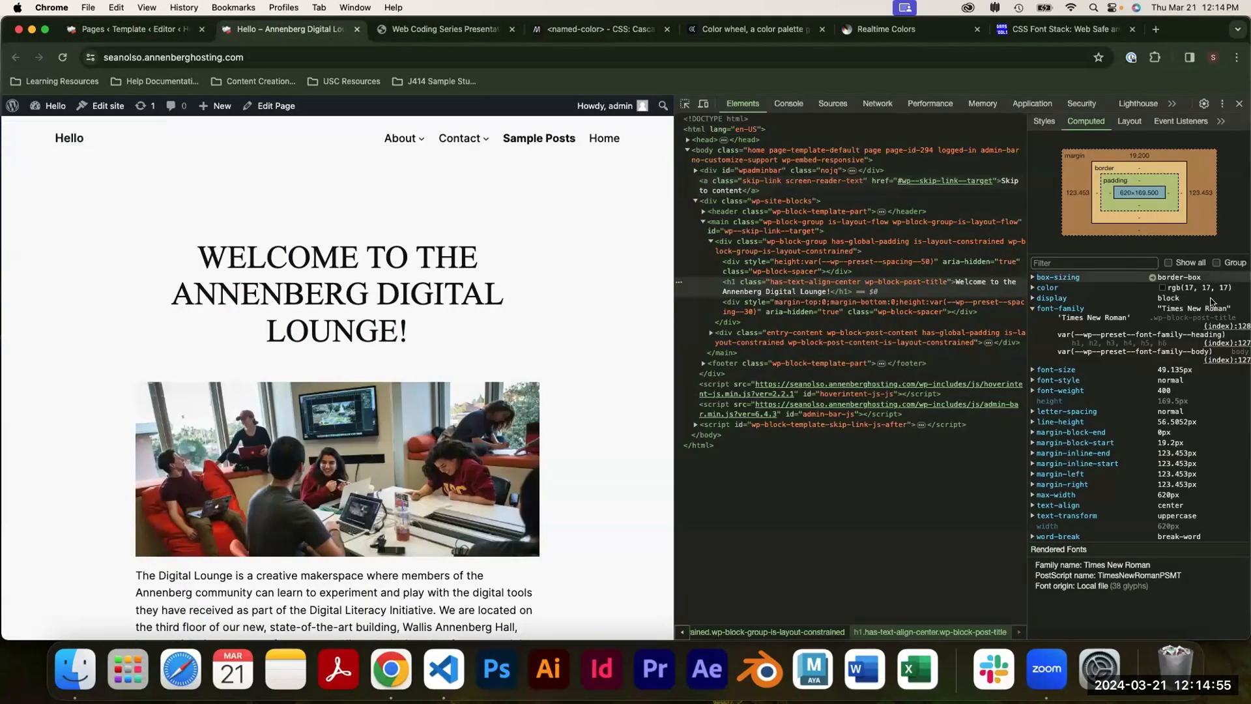
left_click(1230, 326)
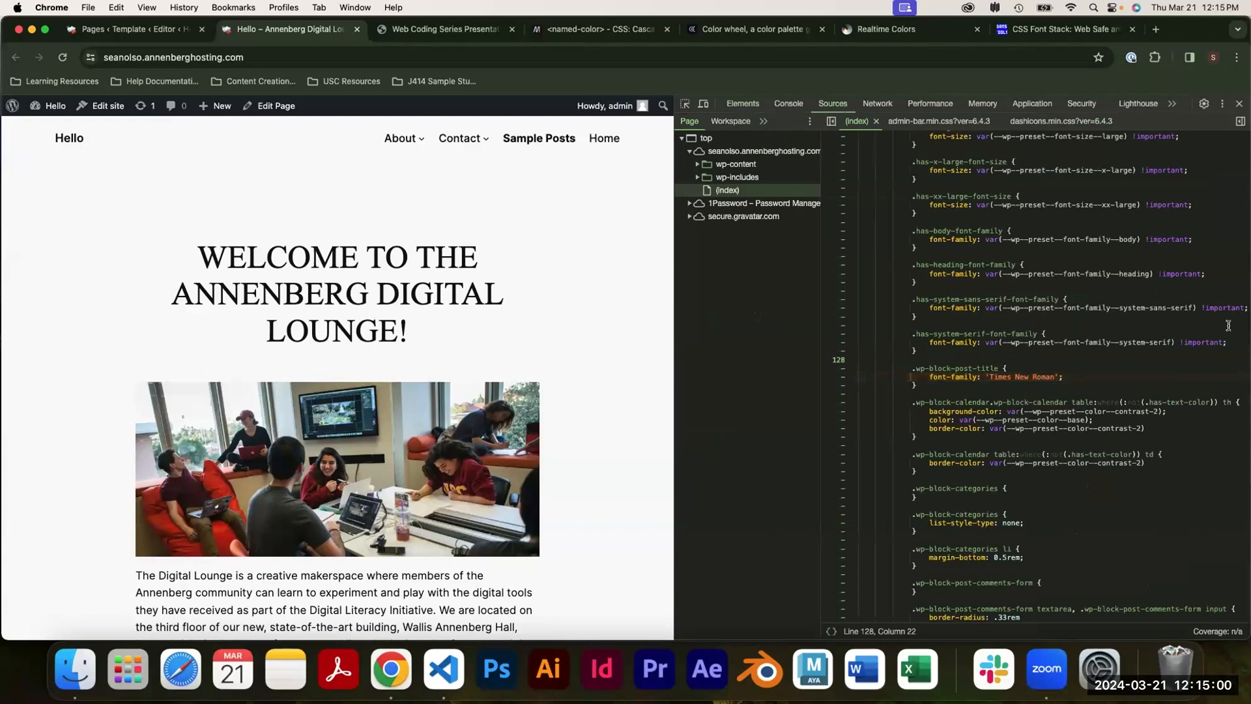
Reopen the source of the title's 'Times New Roman' declaration from its computed styles and highlight the .wp-block-post-title rule.
left_click(742, 107)
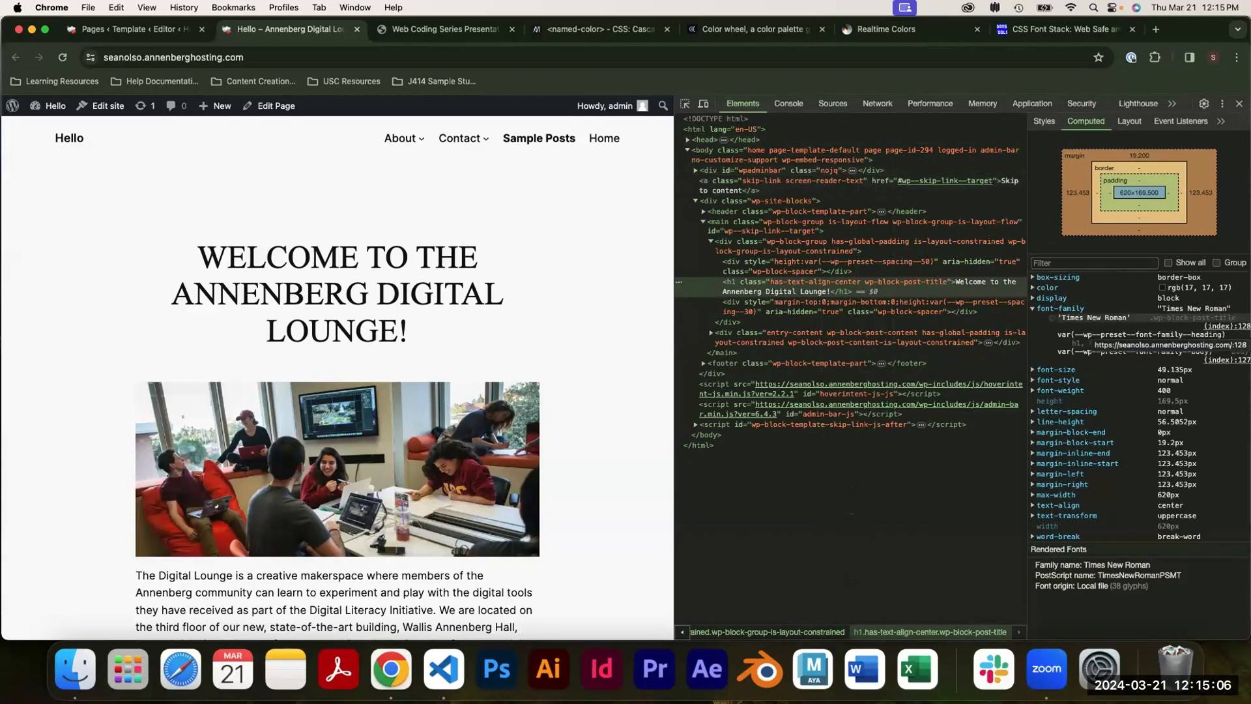
left_click(1225, 326)
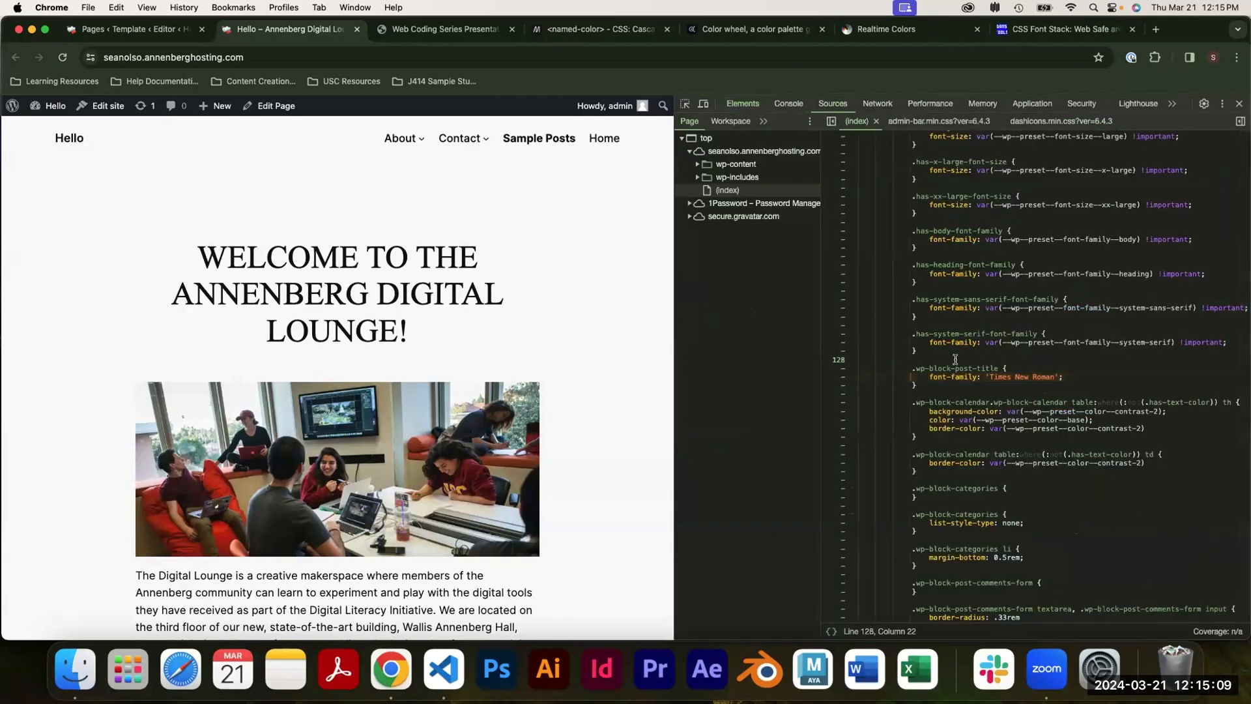
left_click_drag(909, 368, 942, 387)
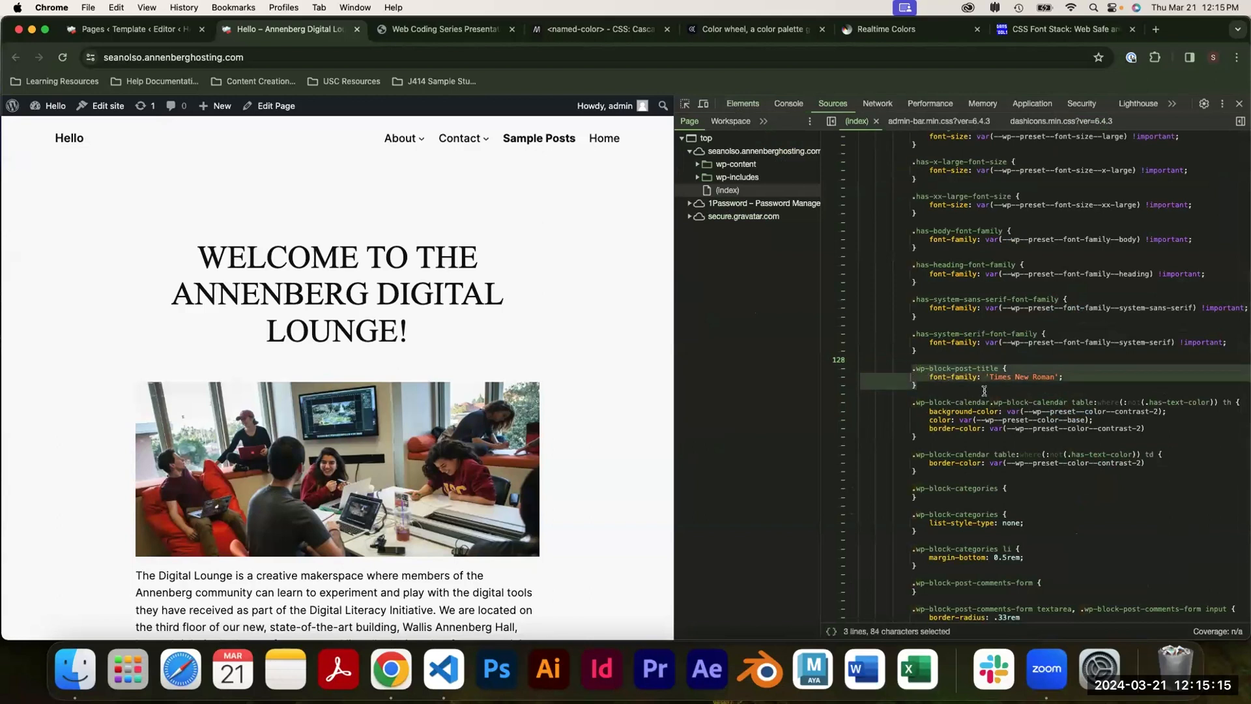
left_click(941, 386)
Trace the source upward from the title rule to its enclosing style element and highlight the opening tag with id 'global-styles-inline-css'.
scroll(950, 378, "up", 5)
scroll(950, 376, "up", 10)
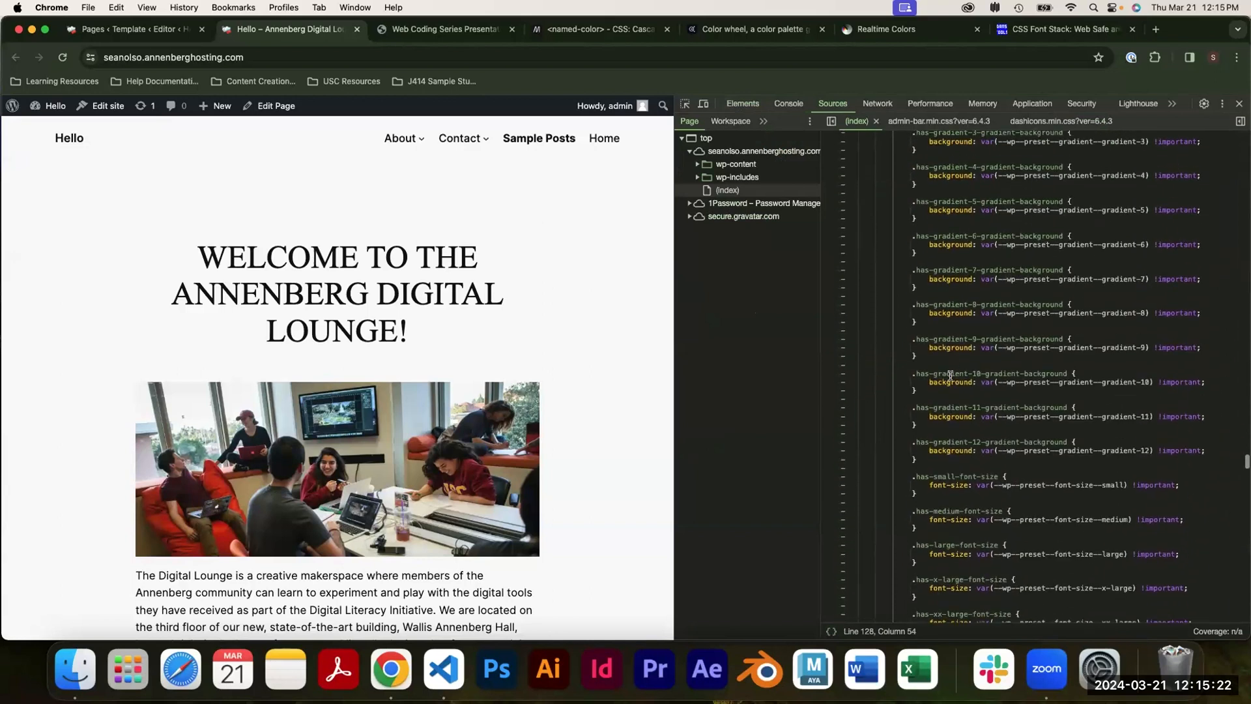
scroll(950, 376, "up", 10)
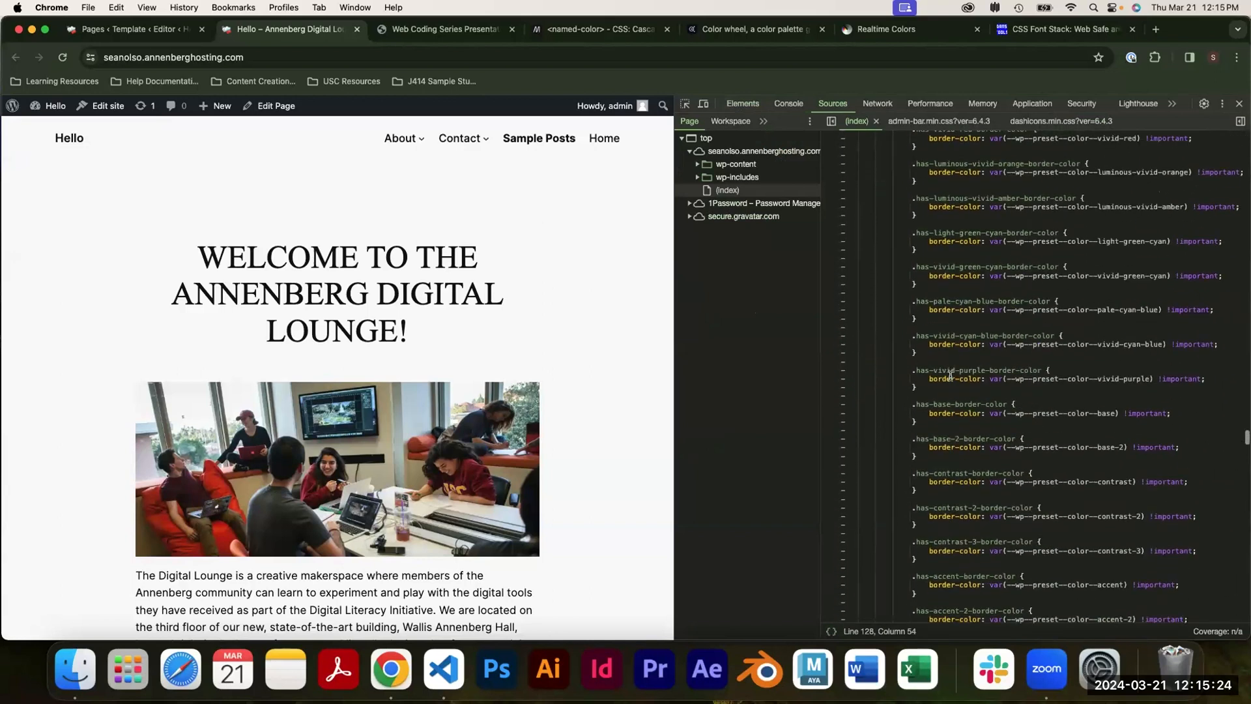
scroll(950, 376, "up", 10)
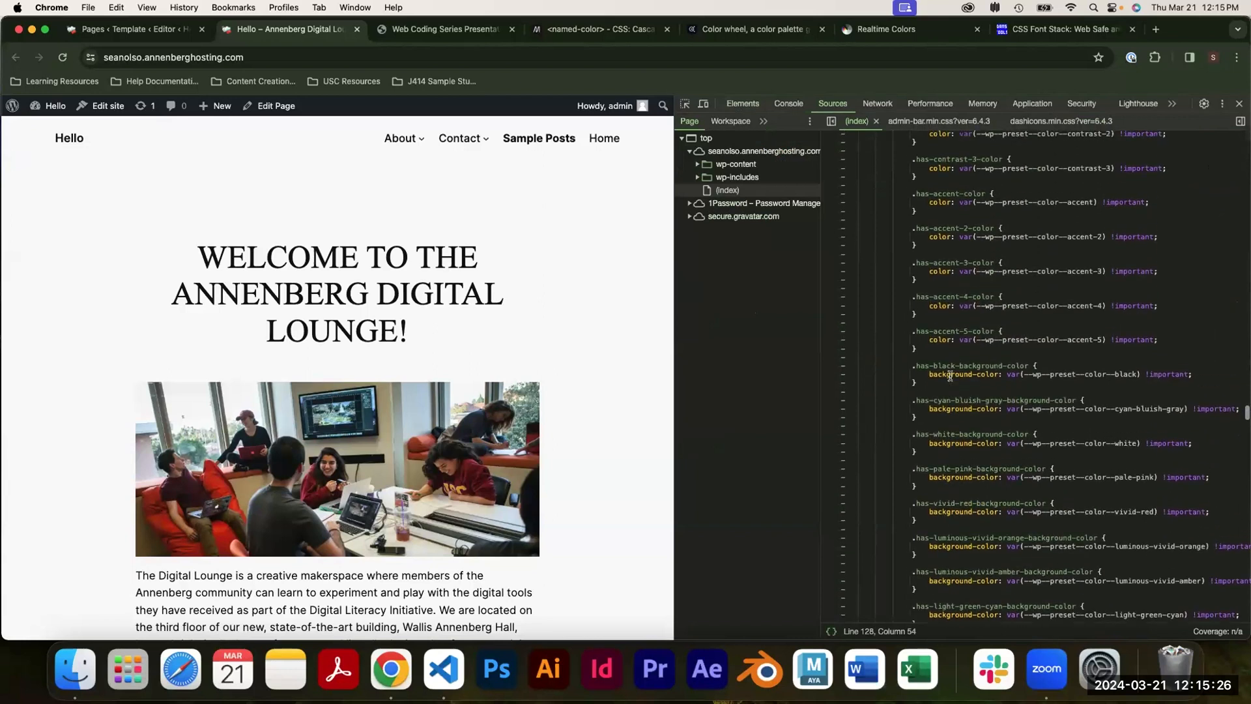
scroll(950, 376, "up", 10)
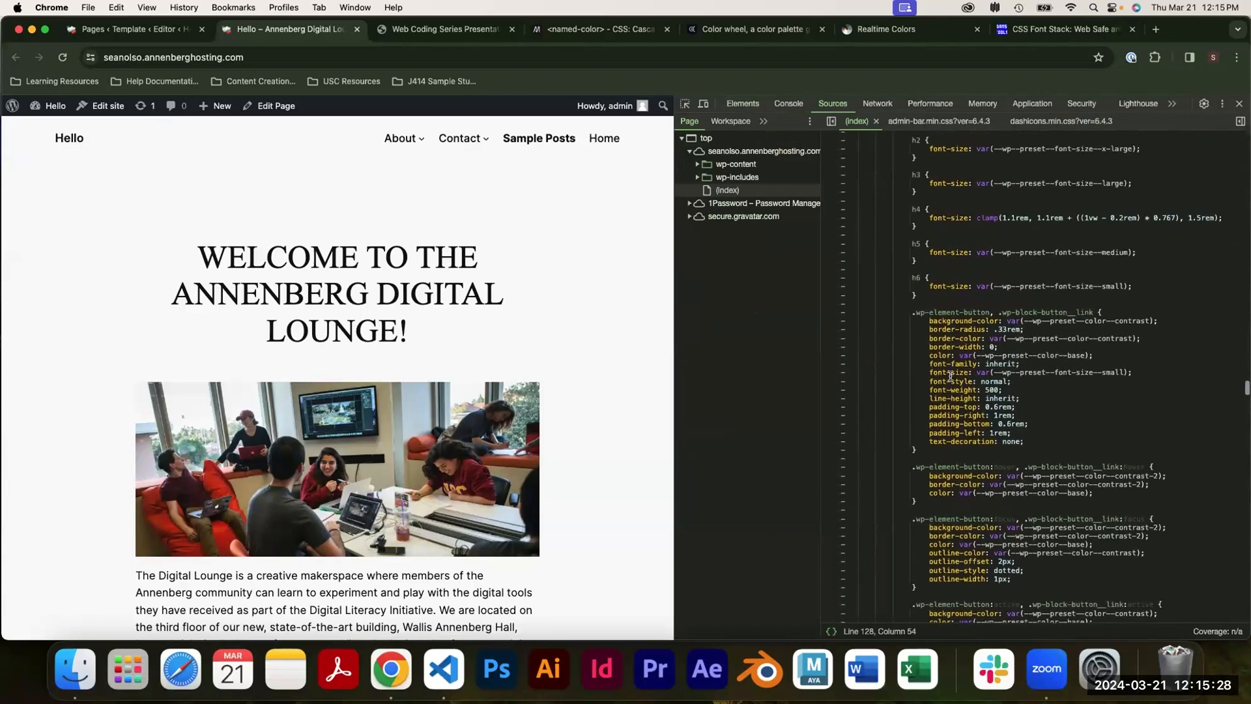
left_click_drag(895, 413, 1067, 414)
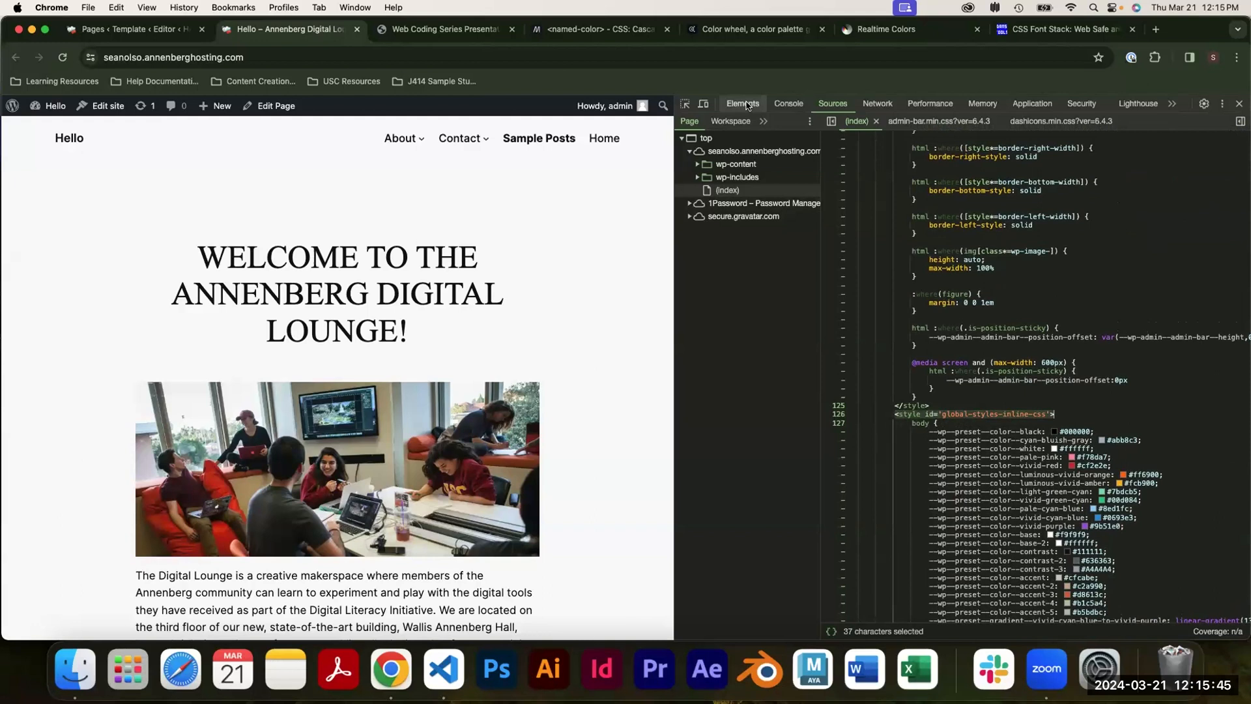
Expand the inspected page's head element and examine its global-styles-inline-css and core-block-supports-inline-css style blocks.
left_click(746, 104)
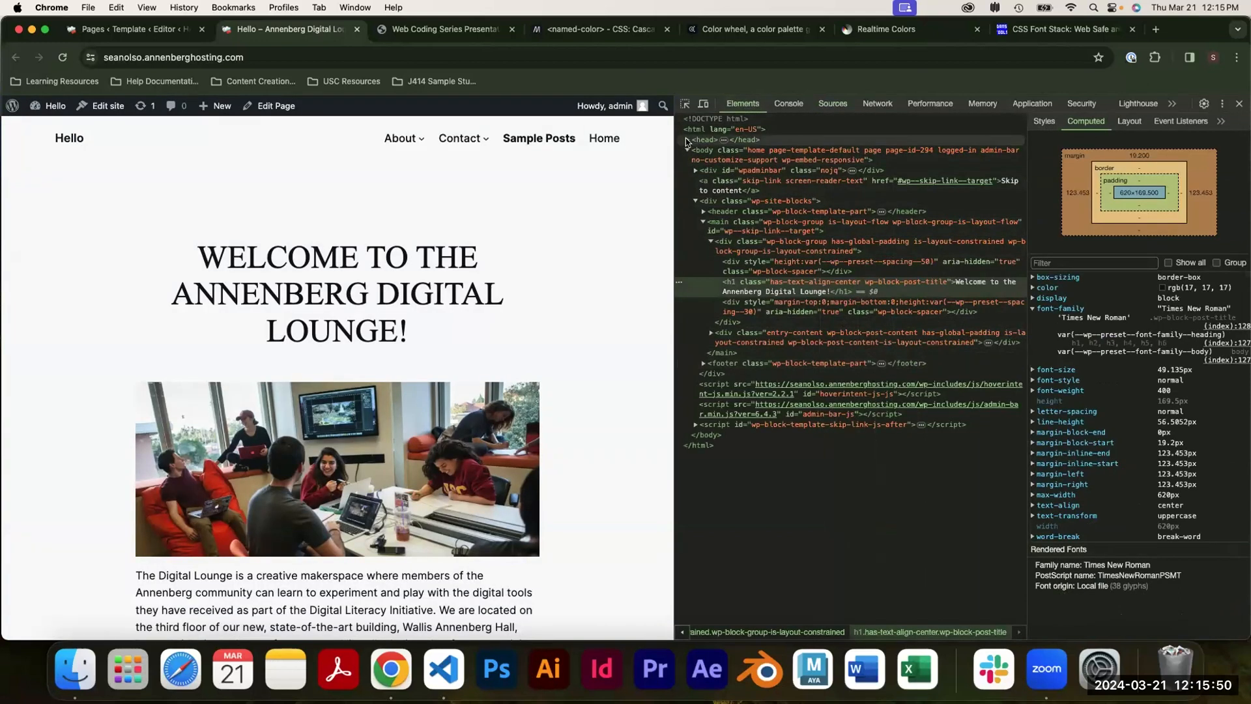
left_click(687, 141)
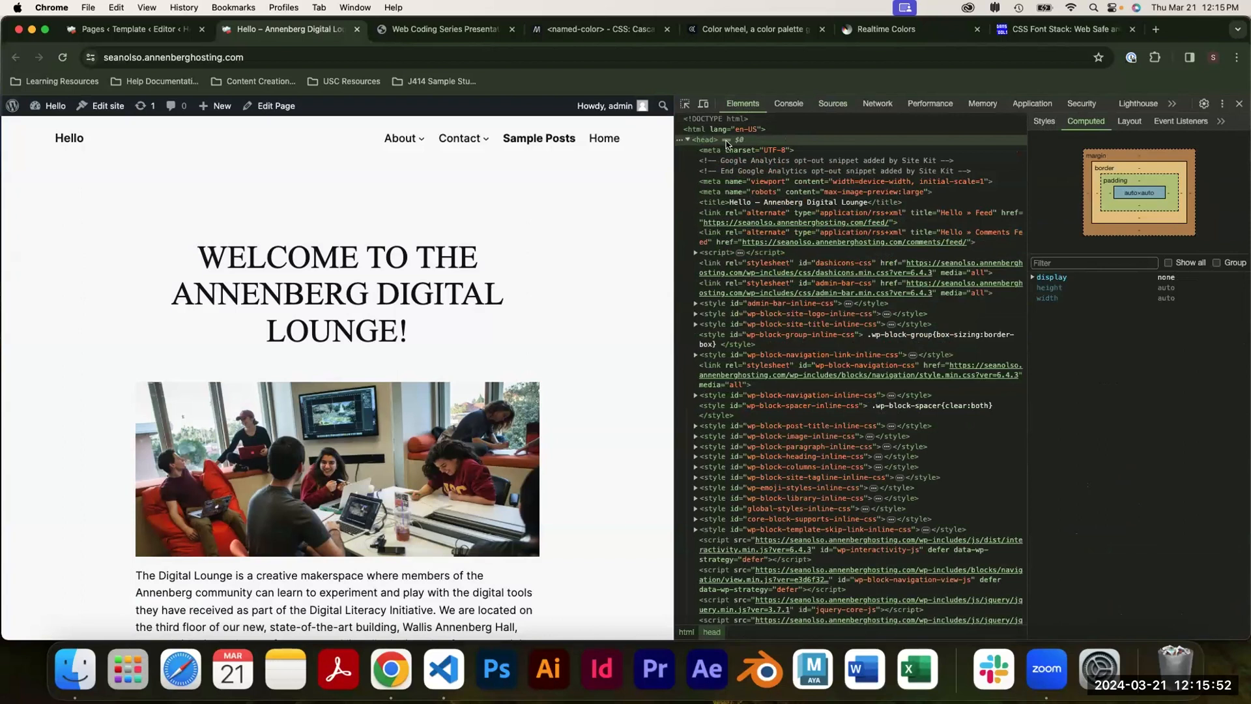
scroll(810, 237, "down", 3)
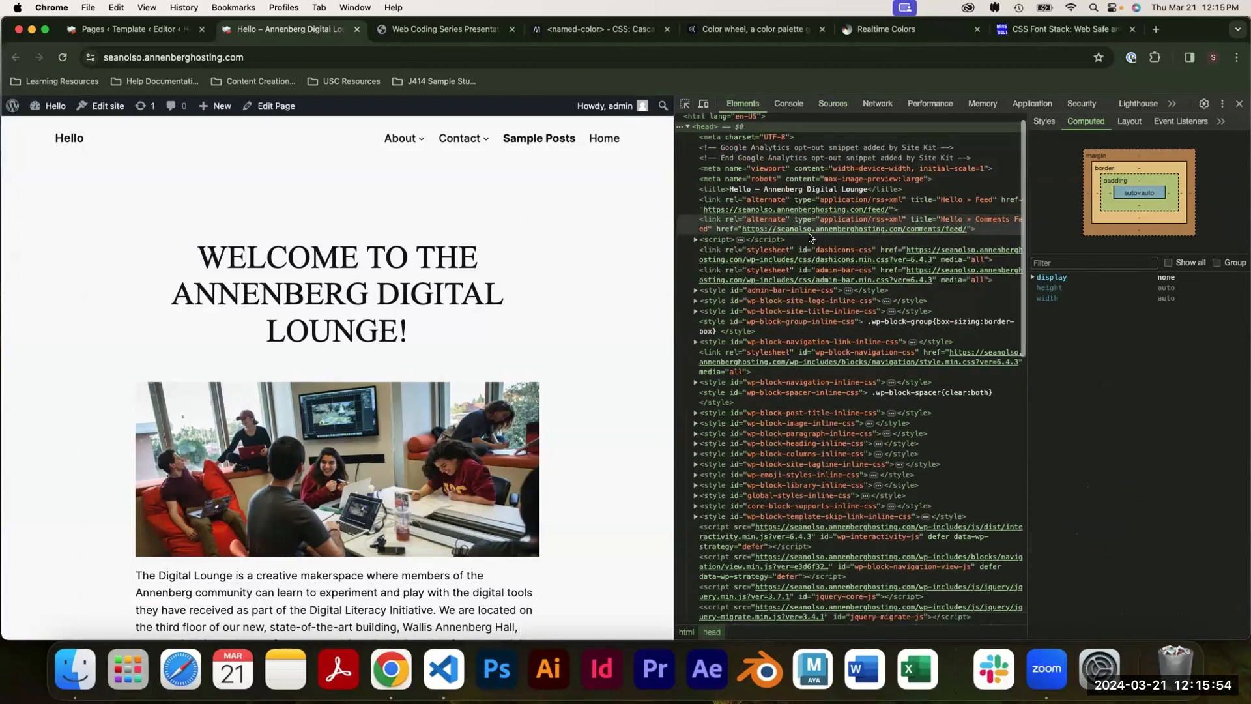
scroll(810, 238, "down", 1)
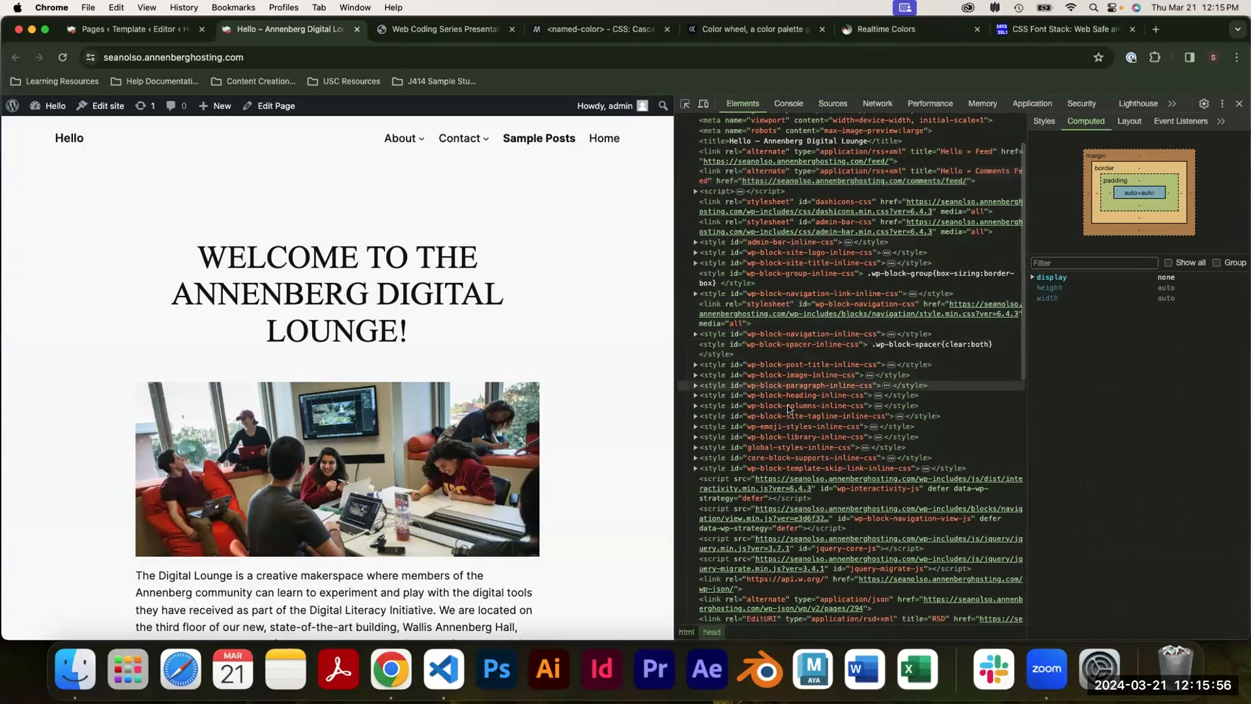
left_click(778, 448)
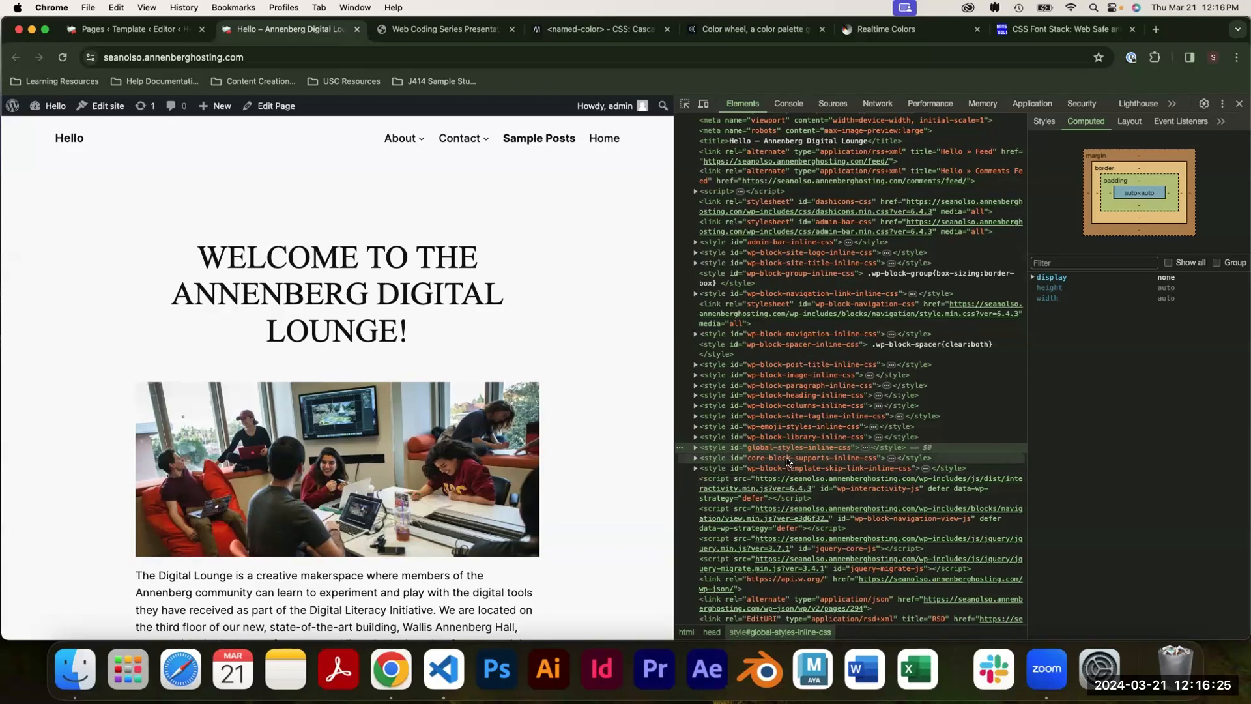
left_click(778, 459)
key("Right")
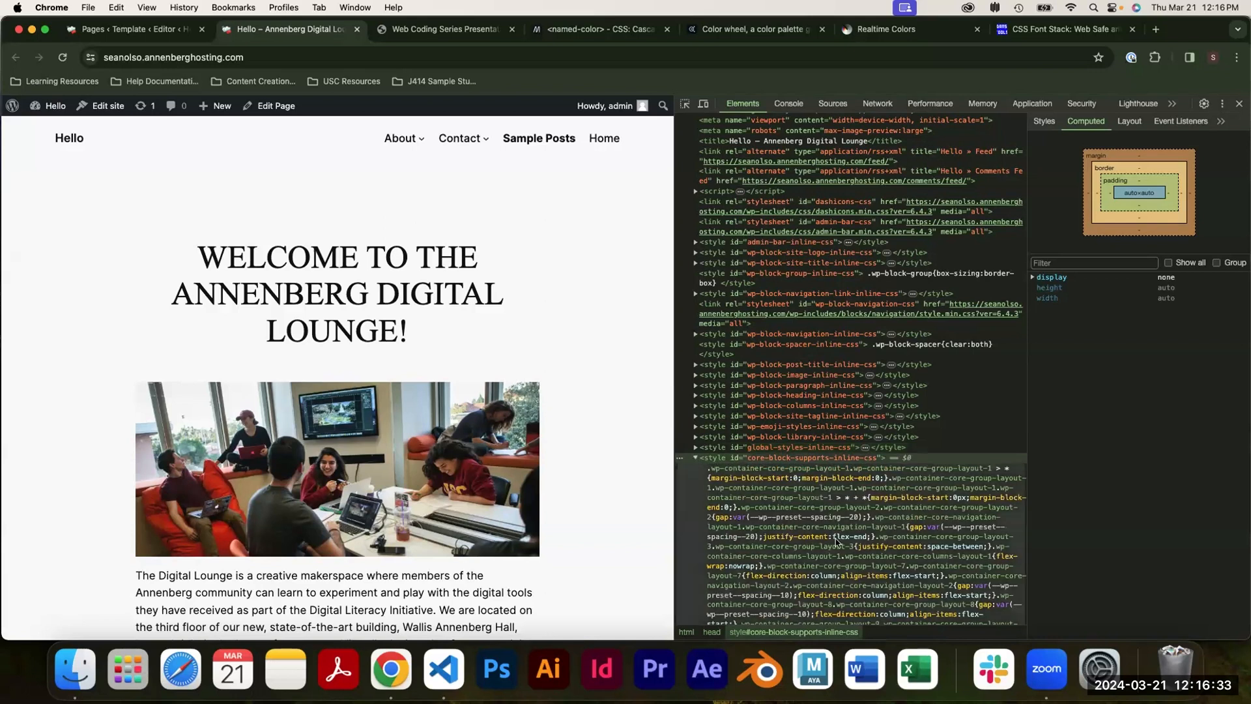
left_click(695, 459)
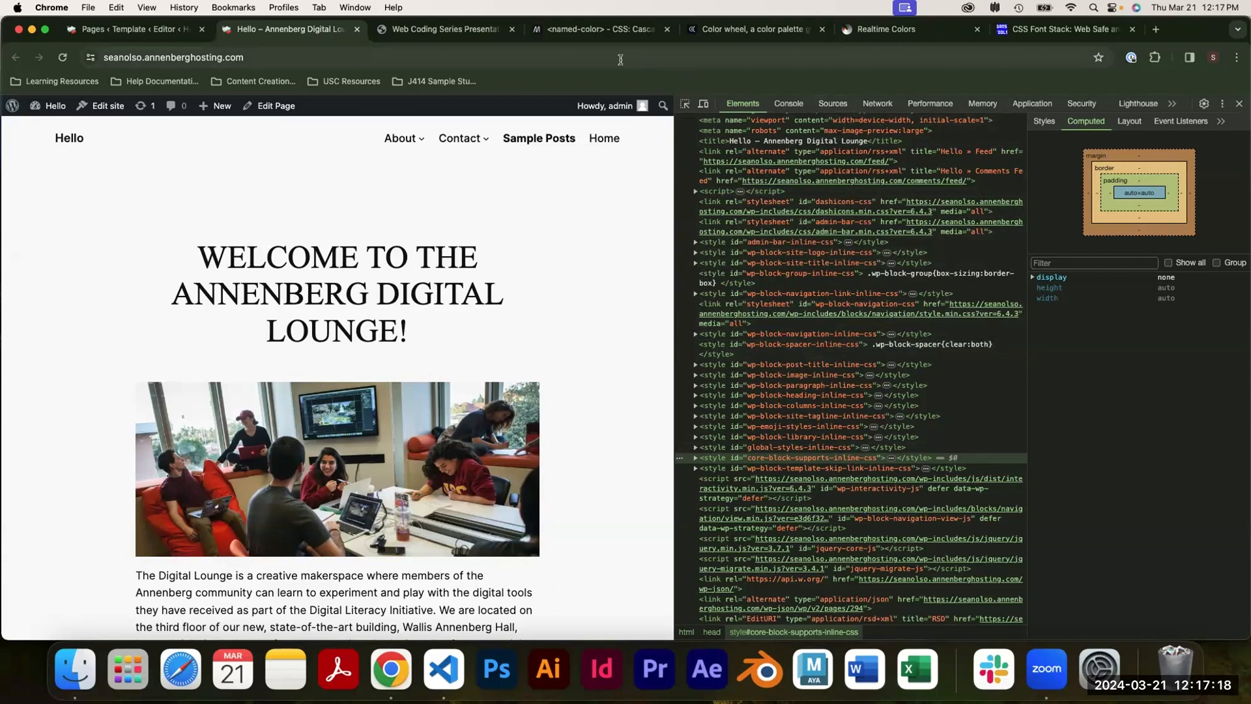
Look through the standard and extended color keyword tables on the MDN <named-color> reference page.
left_click(595, 29)
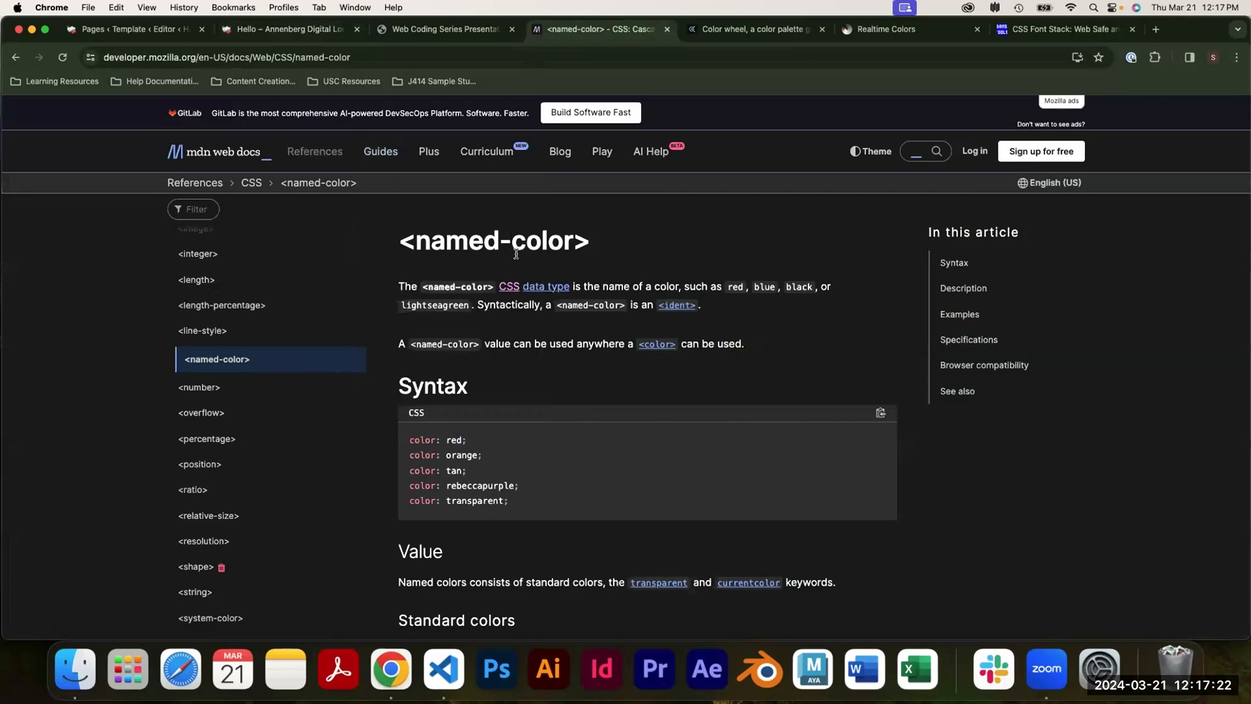
scroll(516, 254, "down", 10)
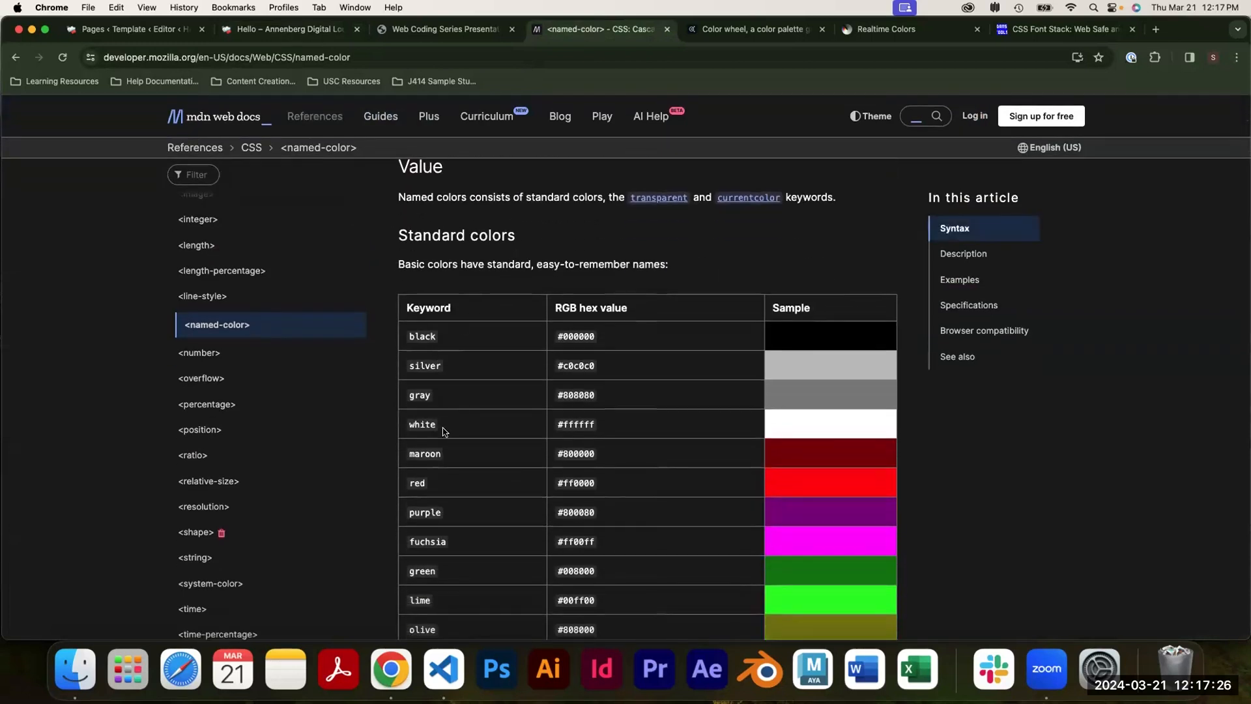
scroll(443, 431, "down", 5)
scroll(443, 431, "down", 2)
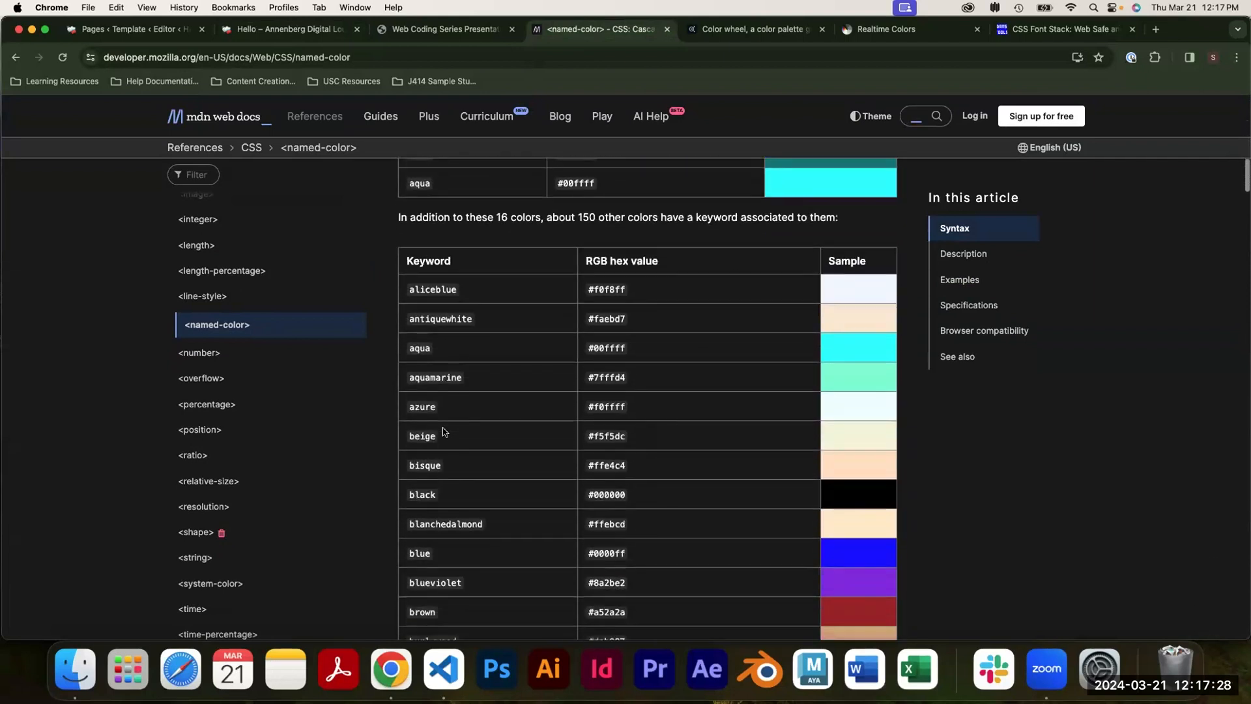
scroll(443, 431, "down", 5)
scroll(443, 431, "down", 2)
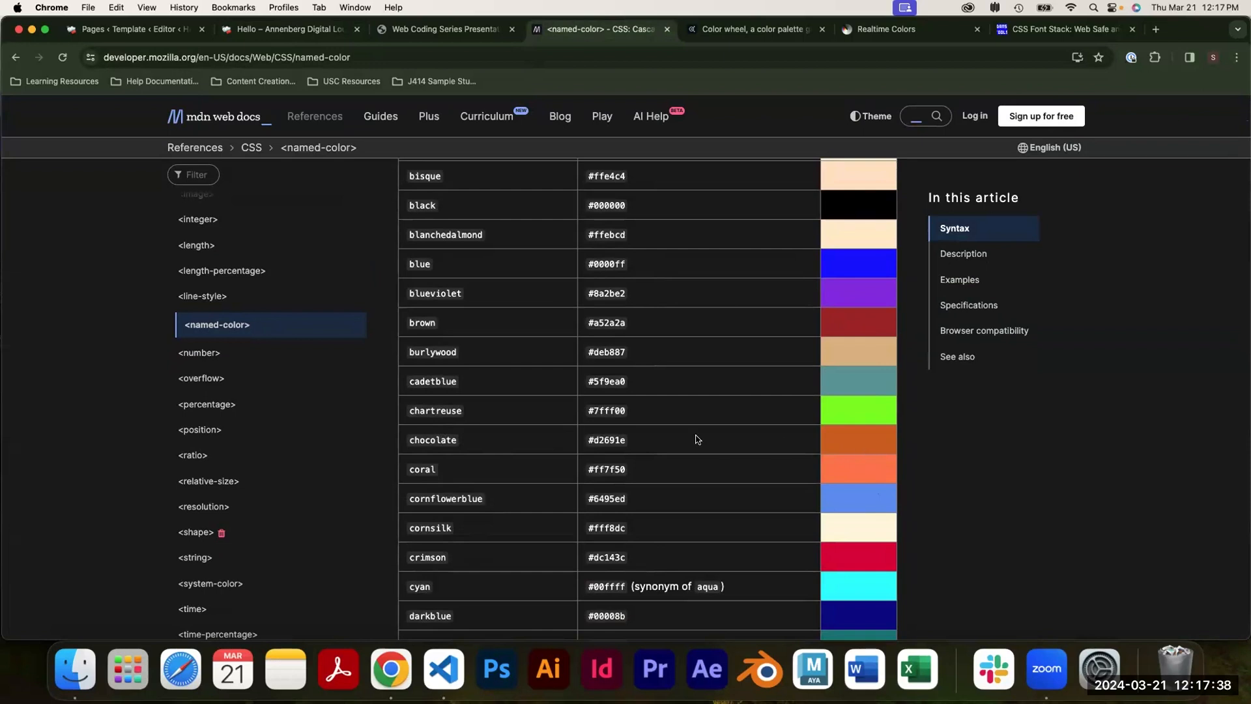
scroll(695, 439, "down", 5)
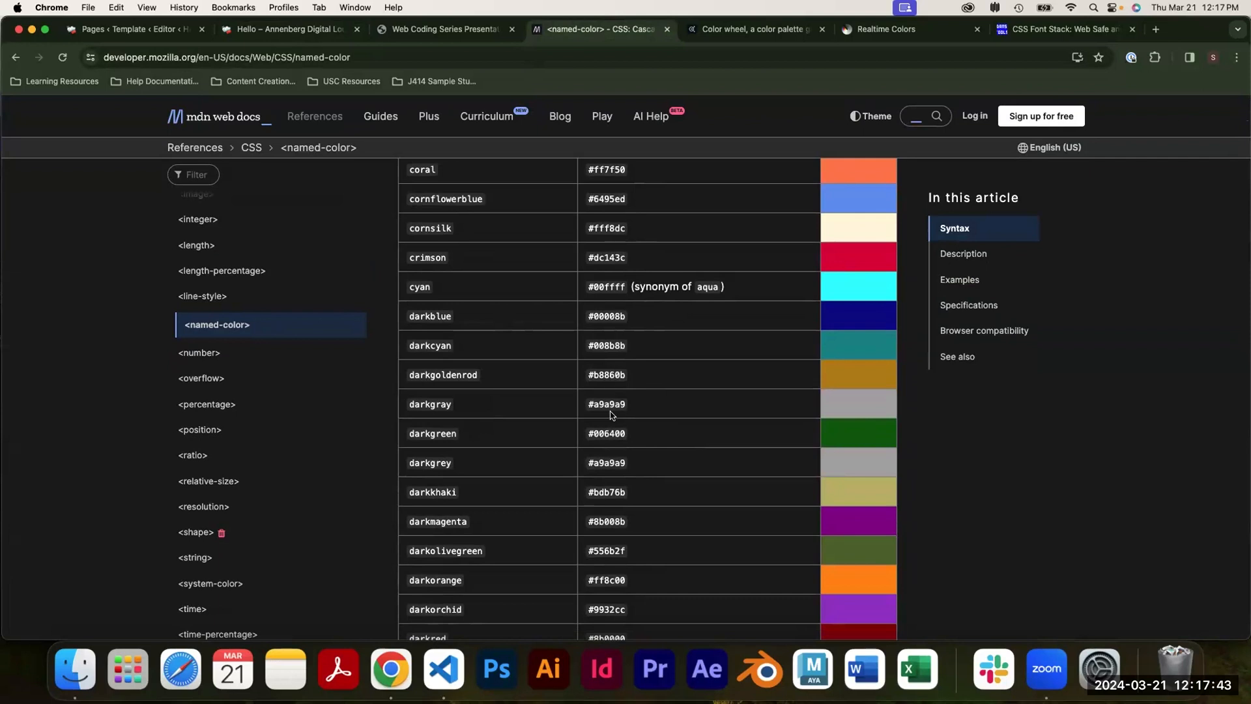
scroll(610, 415, "down", 12)
scroll(610, 415, "down", 20)
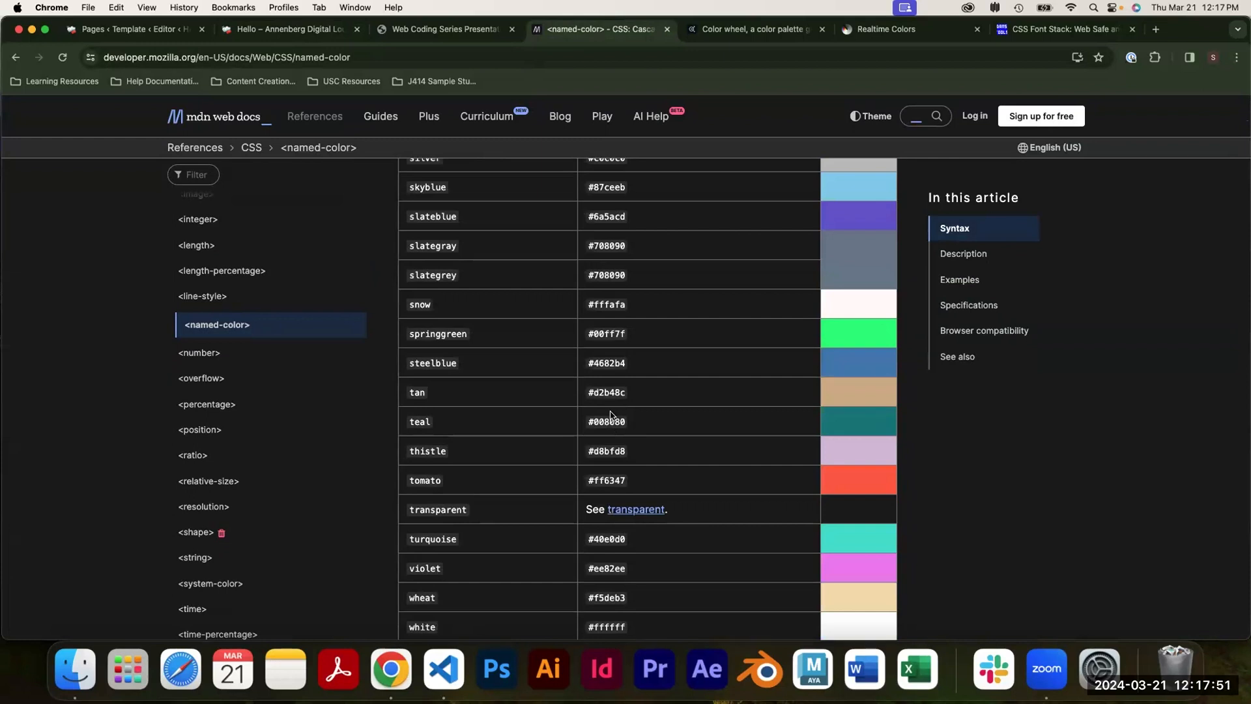
Switch to the Adobe Color wheel and shift the analogous theme to a green base color, #65E69A.
left_click(729, 35)
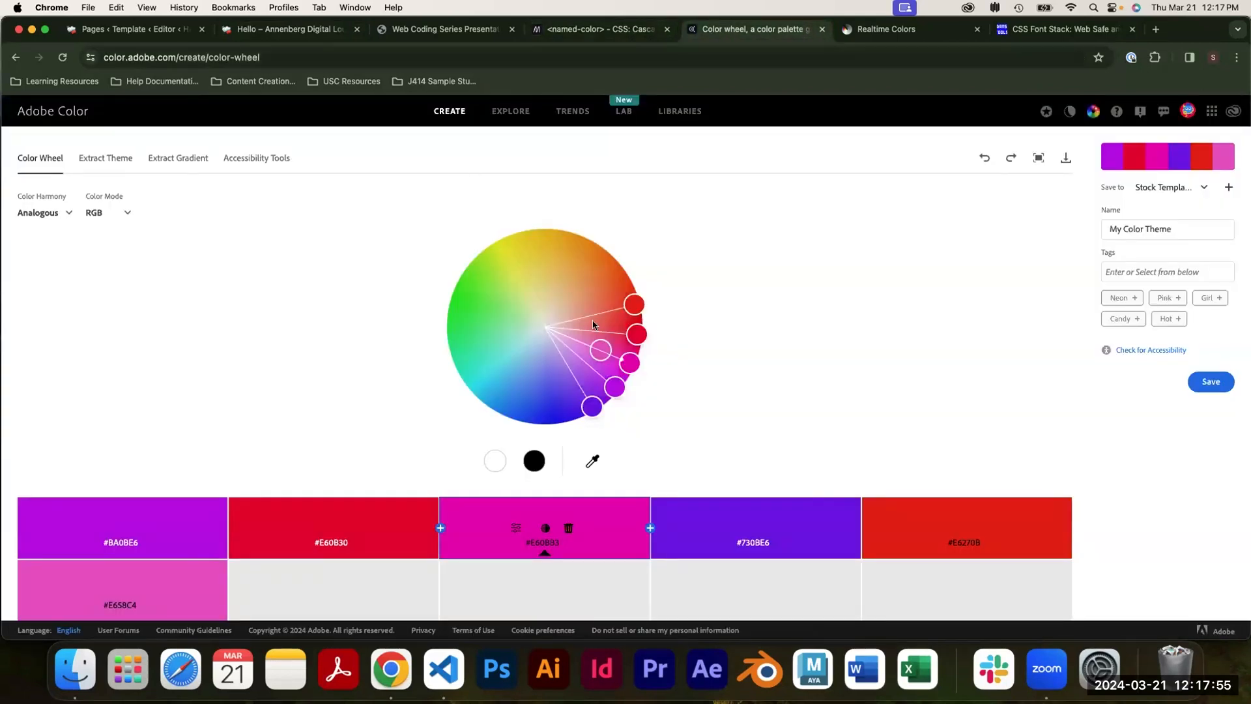
left_click_drag(593, 324, 490, 333)
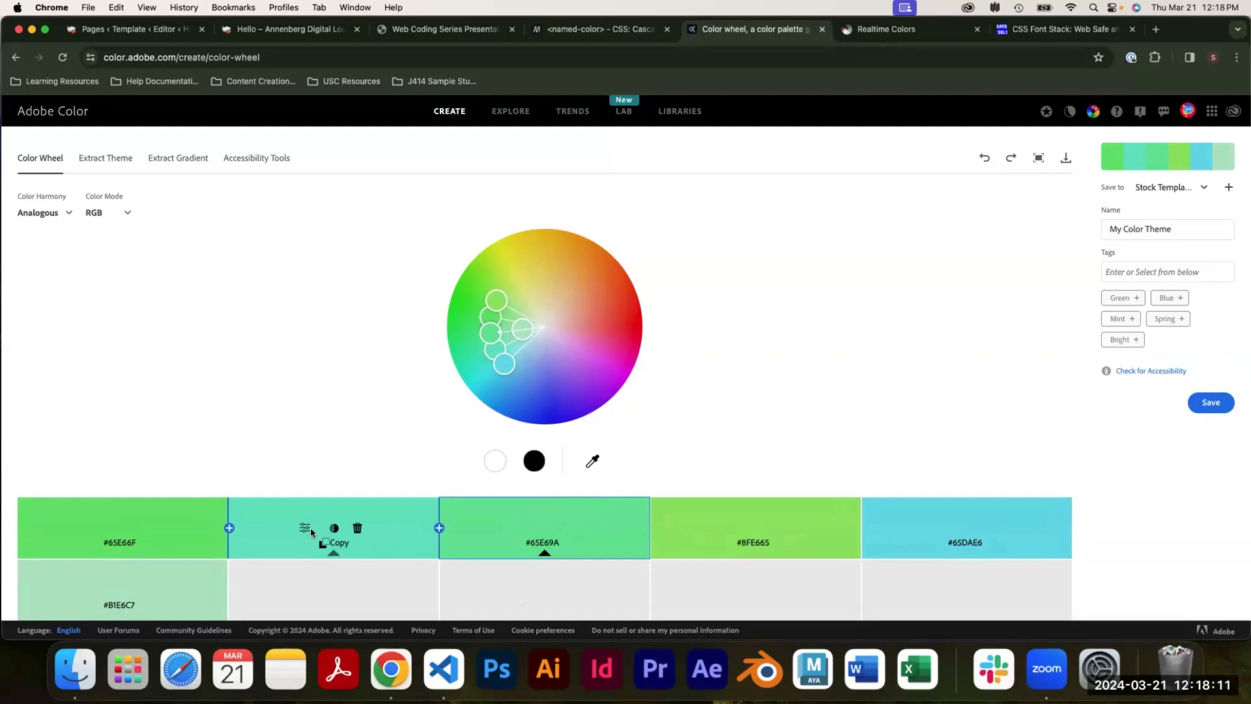
Review the site editor's global color settings and theme palette, comparing them with the Adobe Color theme.
left_click(123, 34)
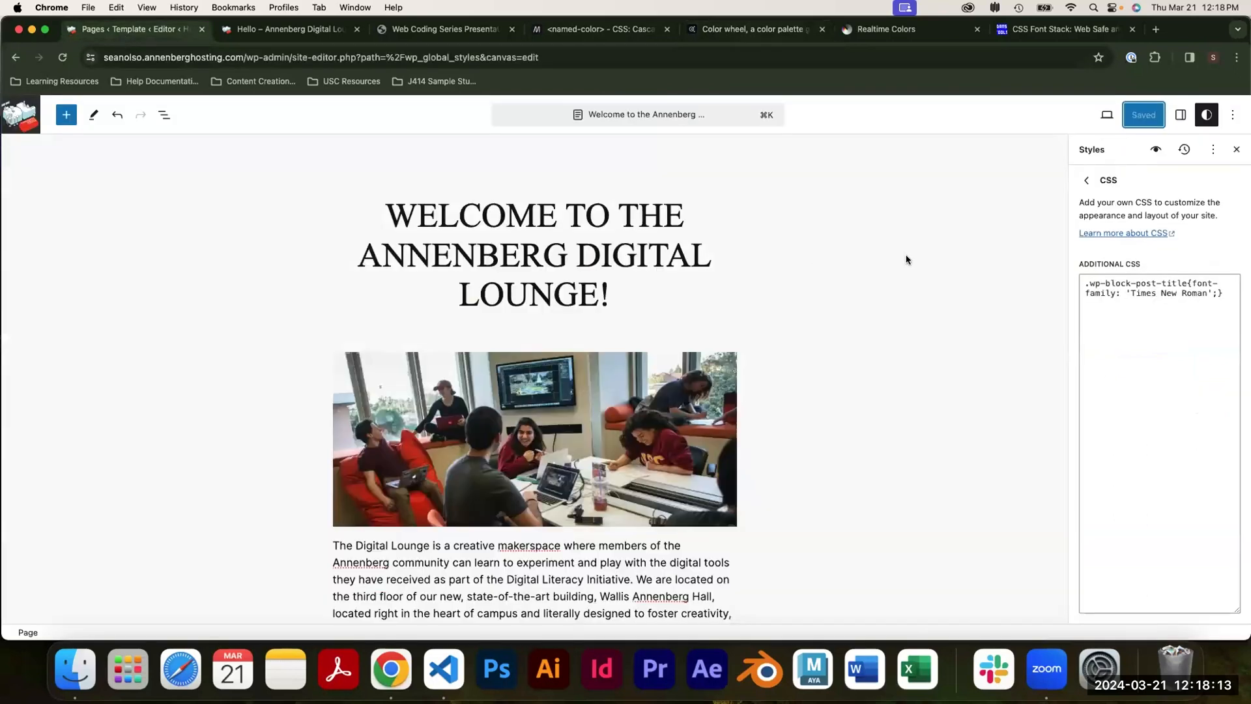
left_click(1086, 179)
left_click(1121, 392)
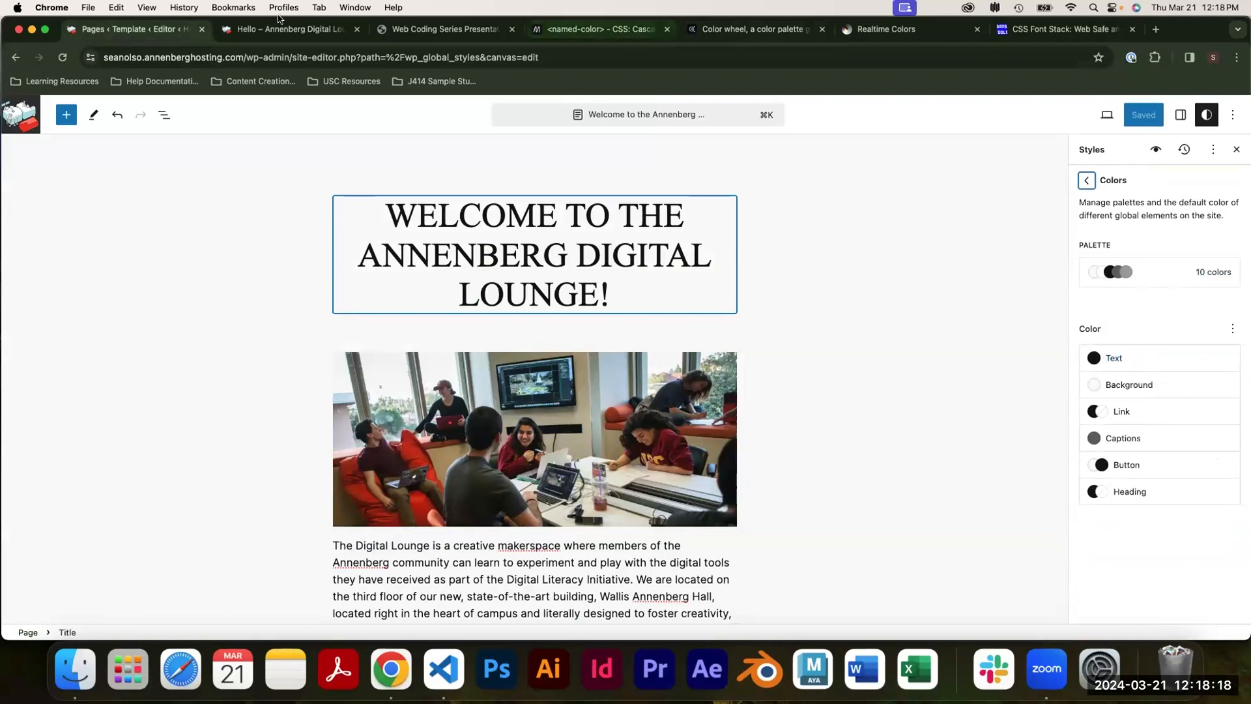
left_click(749, 28)
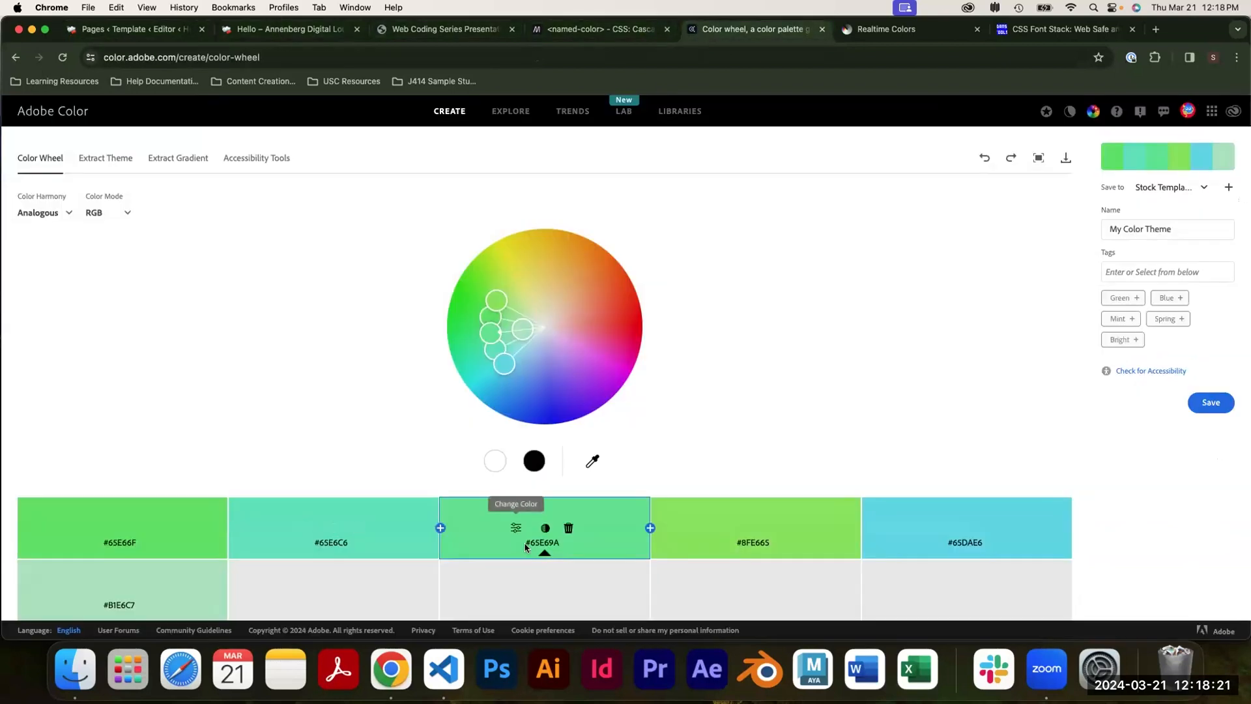
left_click(133, 28)
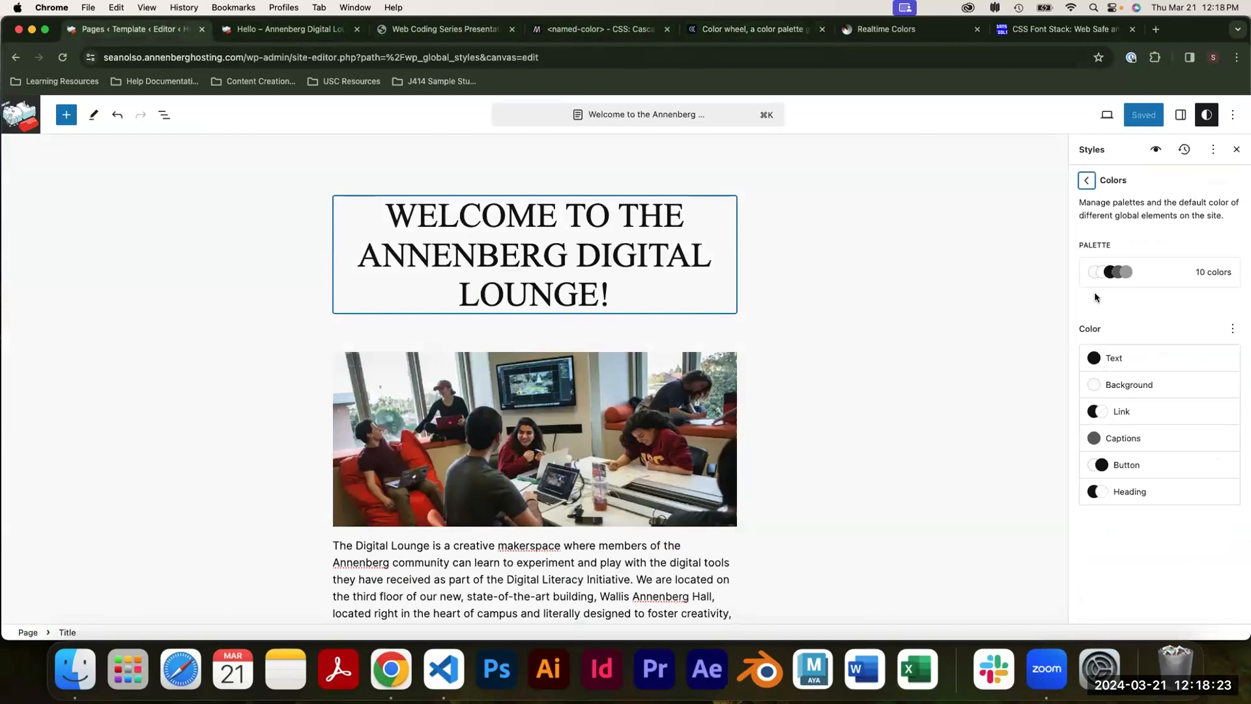
left_click(1145, 273)
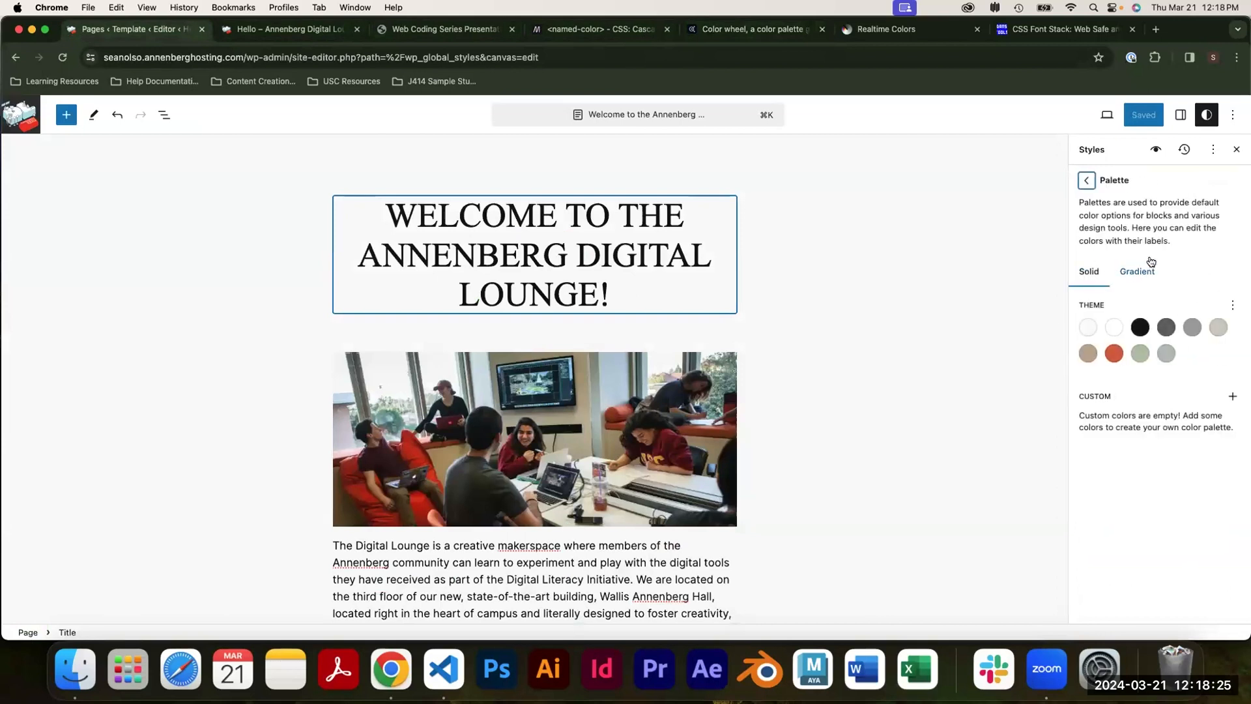
left_click(1087, 181)
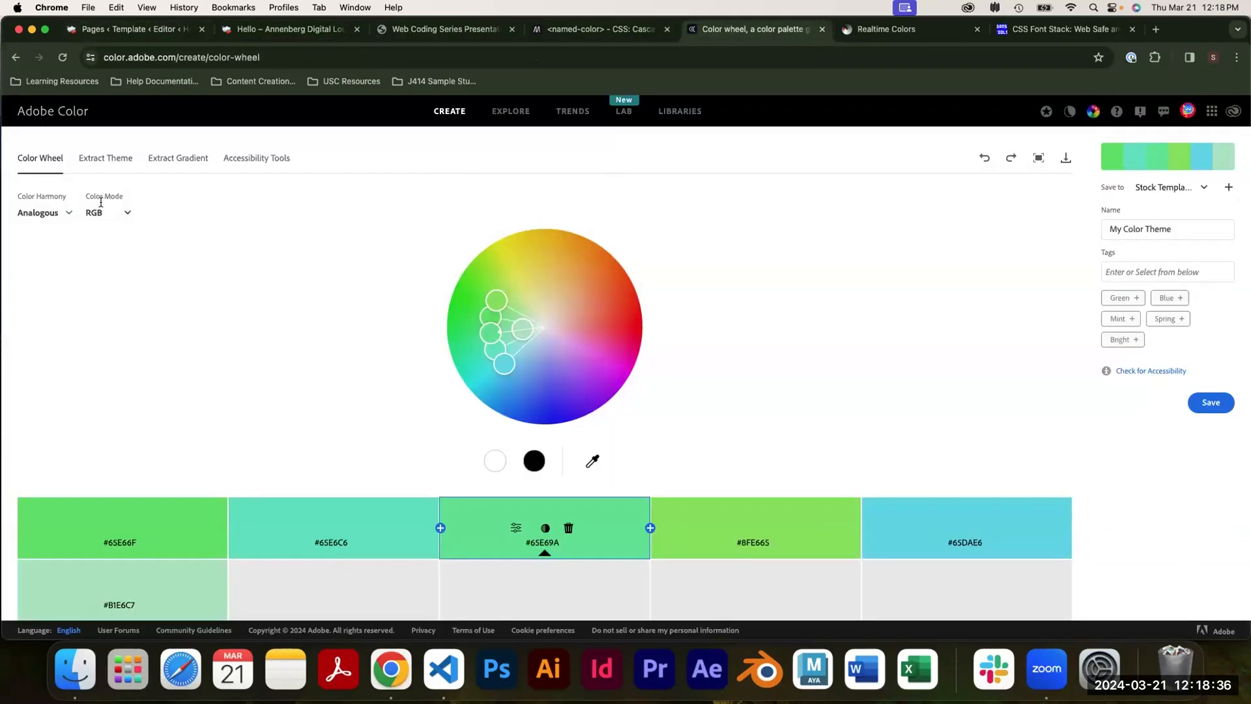
Change the Adobe Color theme's harmony to Monochromatic and shift its base color to bright green #47E524.
left_click(62, 216)
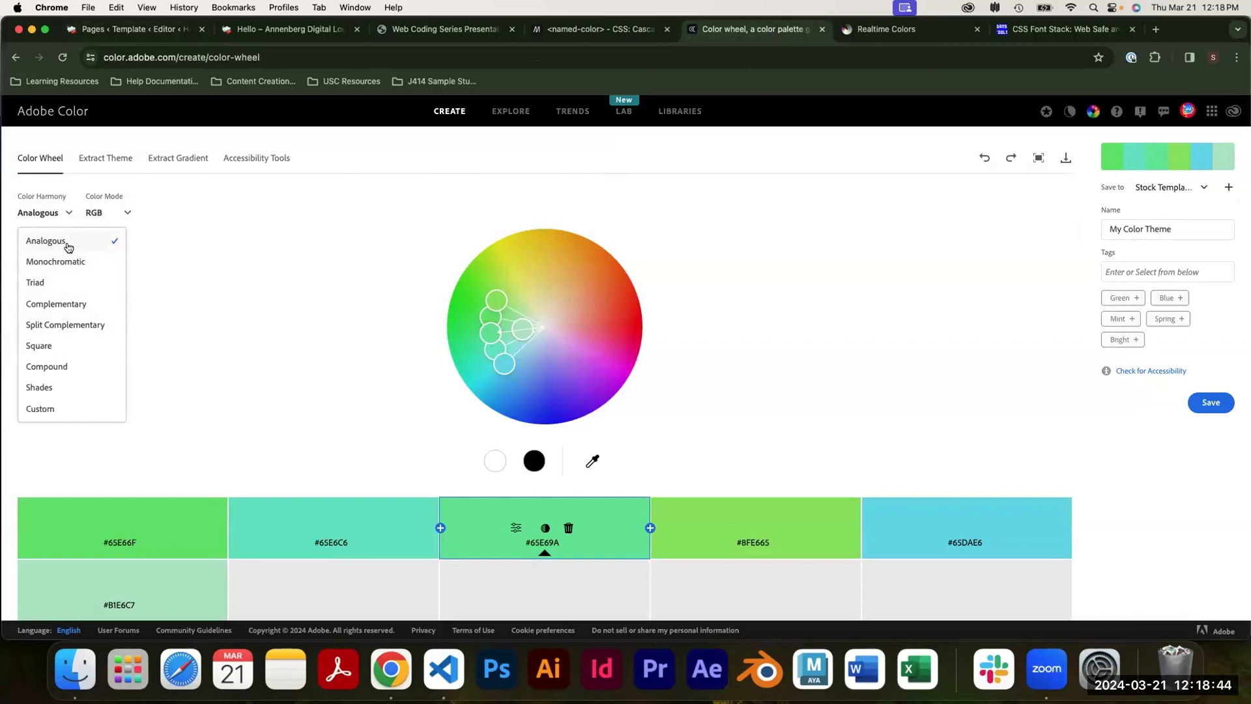
left_click(77, 263)
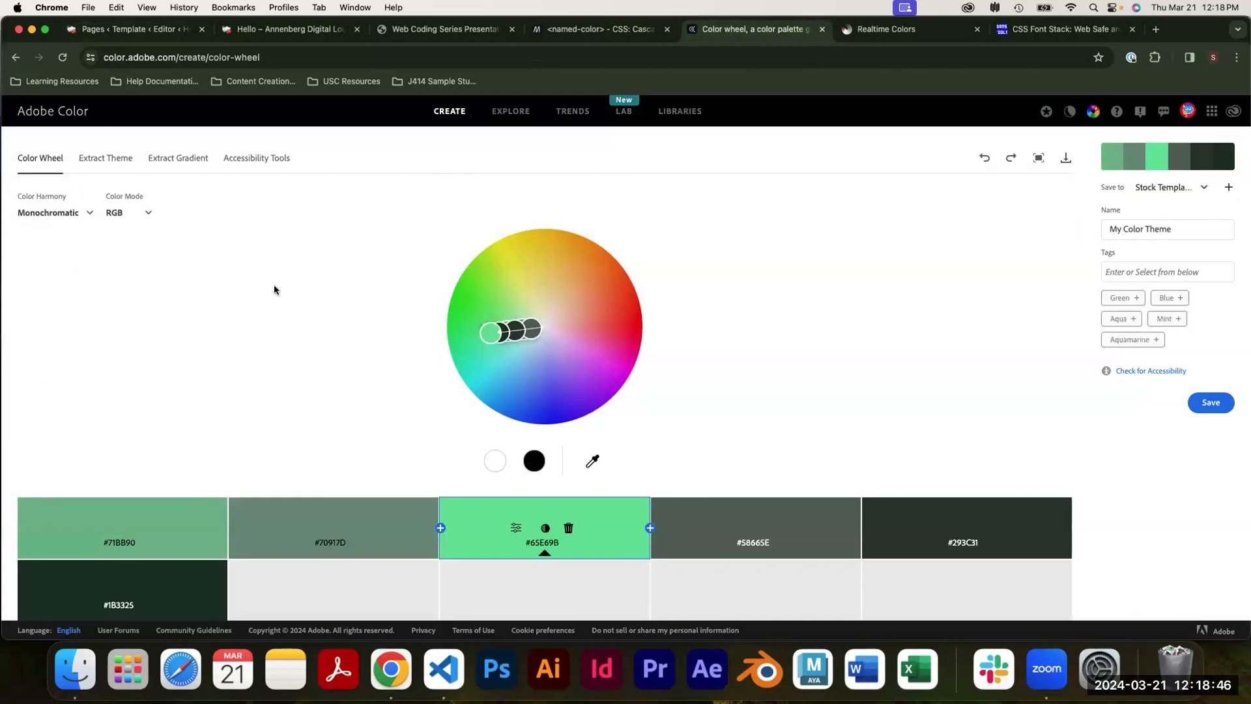
mouse_move(488, 330)
left_mouse_down()
mouse_move(458, 282)
mouse_move(468, 273)
mouse_move(467, 295)
left_mouse_up()
Set the color harmony to Custom and spread the swatches across the wheel to #8F2217, #1F4666, #270038, #3D3716 and #2BBDBC.
left_click(83, 213)
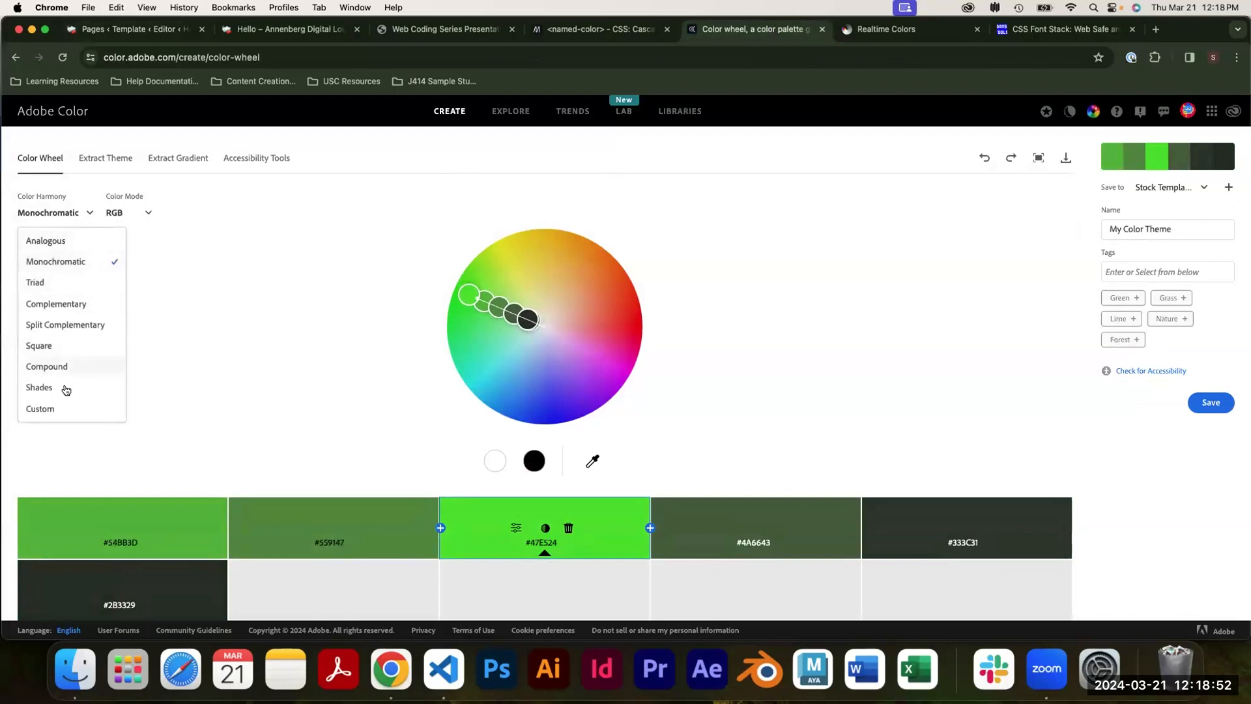
left_click(64, 411)
left_click_drag(499, 306, 626, 312)
left_click_drag(514, 309, 514, 385)
left_click_drag(528, 320, 622, 405)
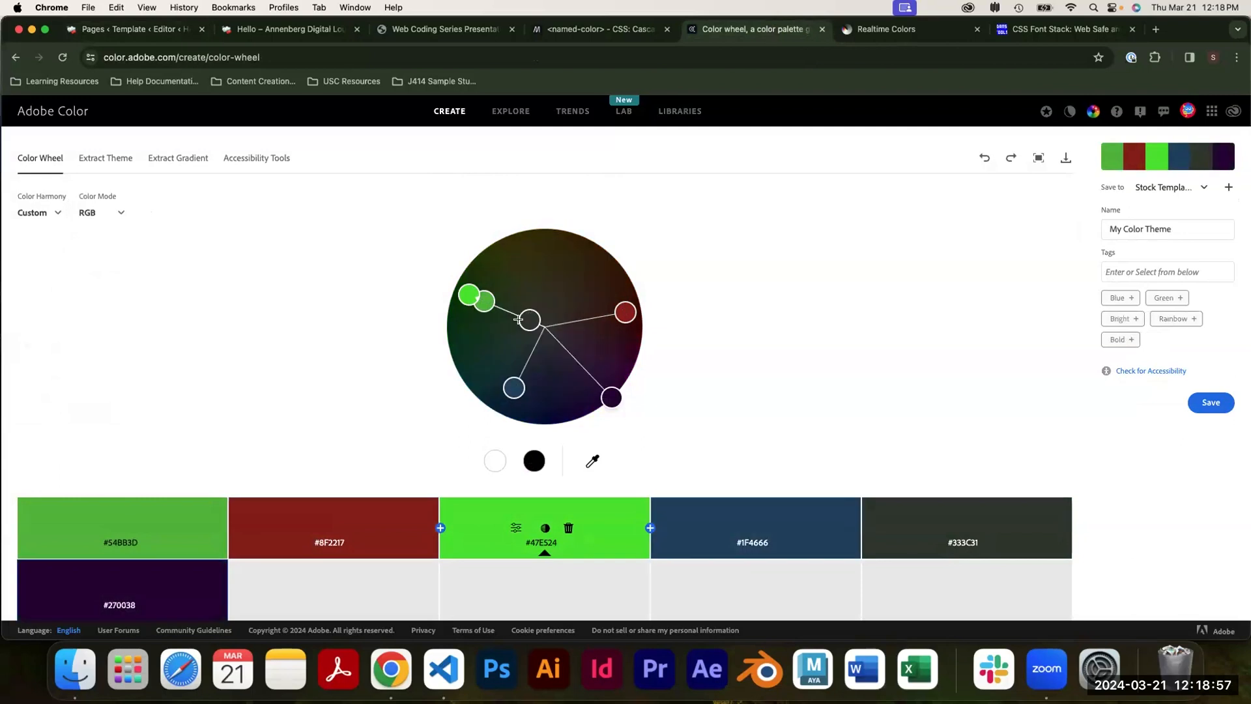
left_click_drag(534, 313, 539, 258)
left_click_drag(484, 301, 484, 373)
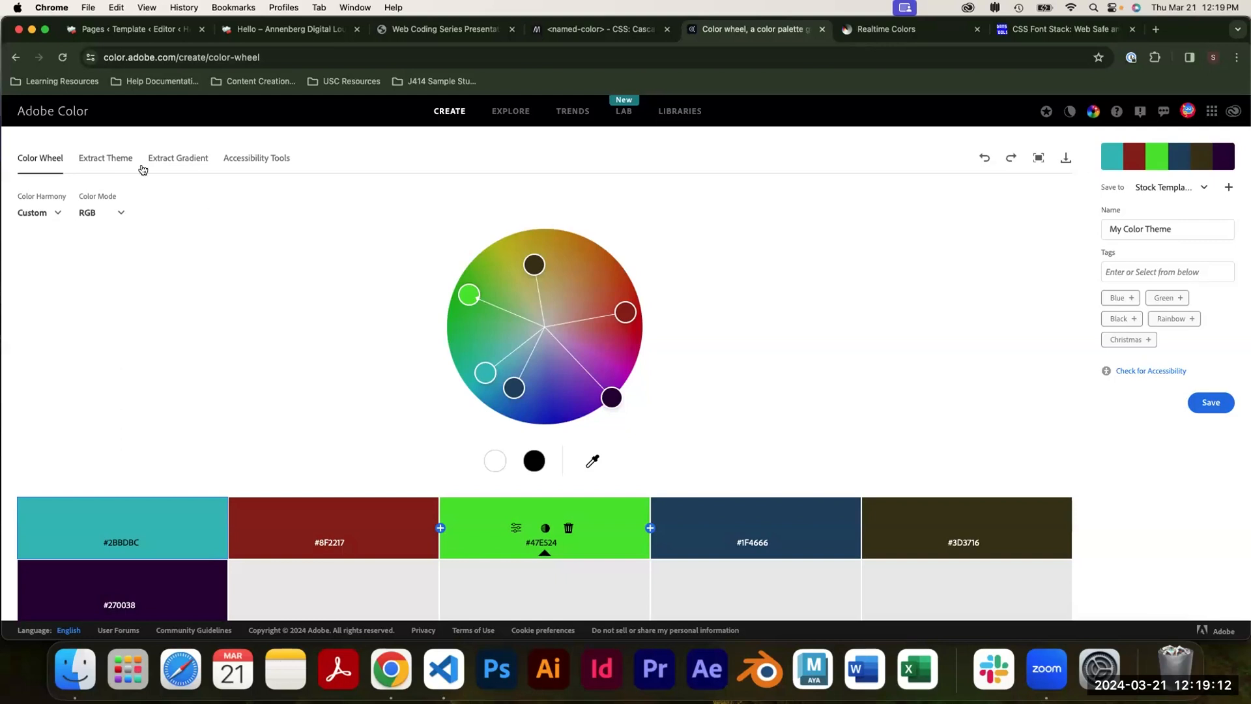
Extract a color theme from the image "paris poster.jpeg", found by searching the computer for "paris poster".
left_click(106, 159)
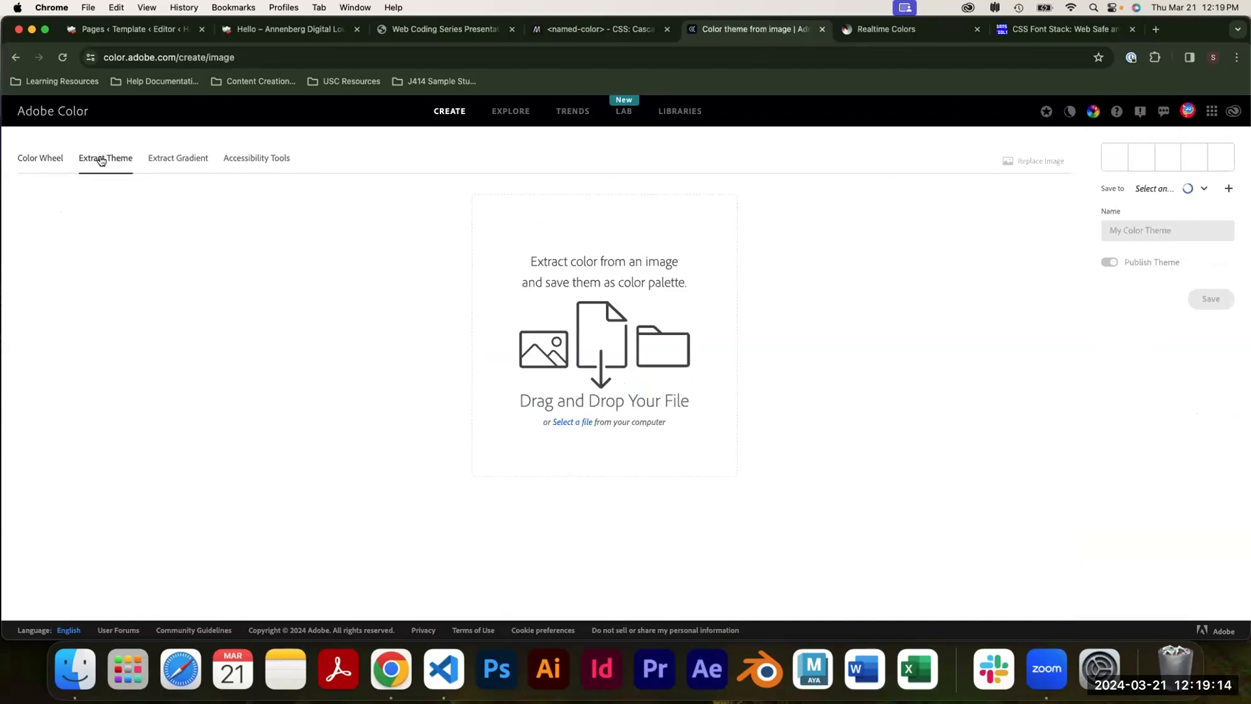
left_click(580, 422)
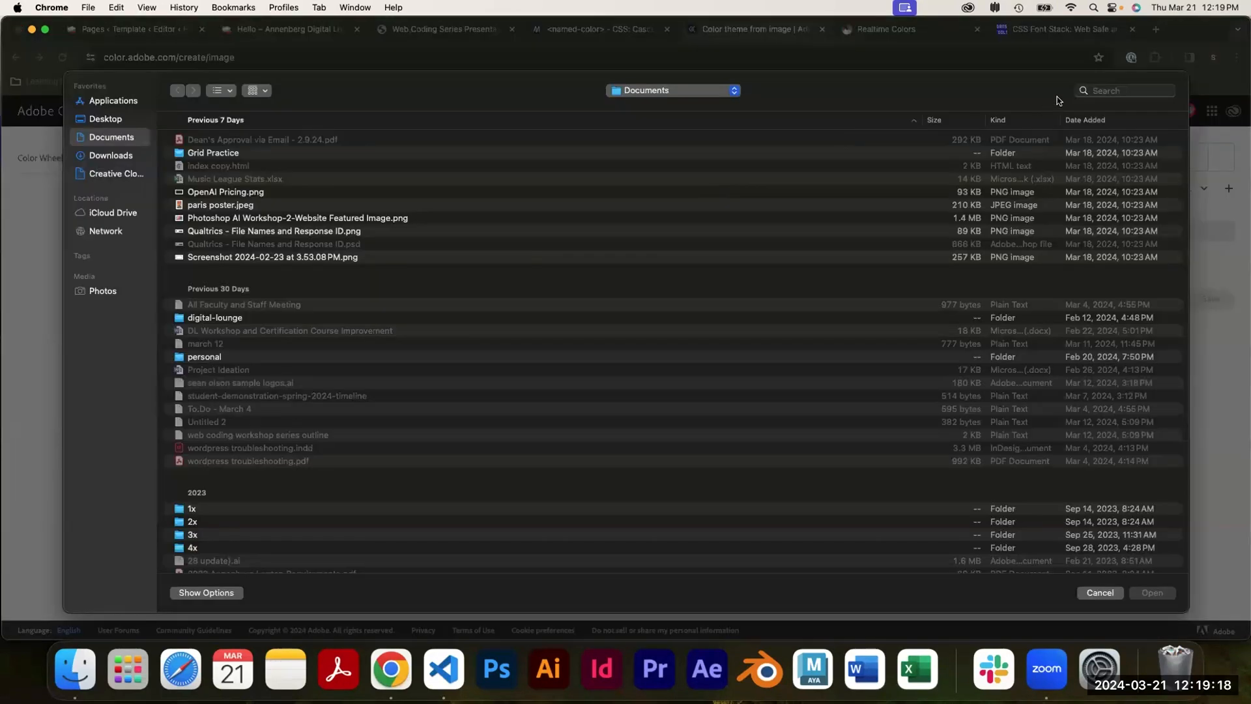
left_click(1105, 91)
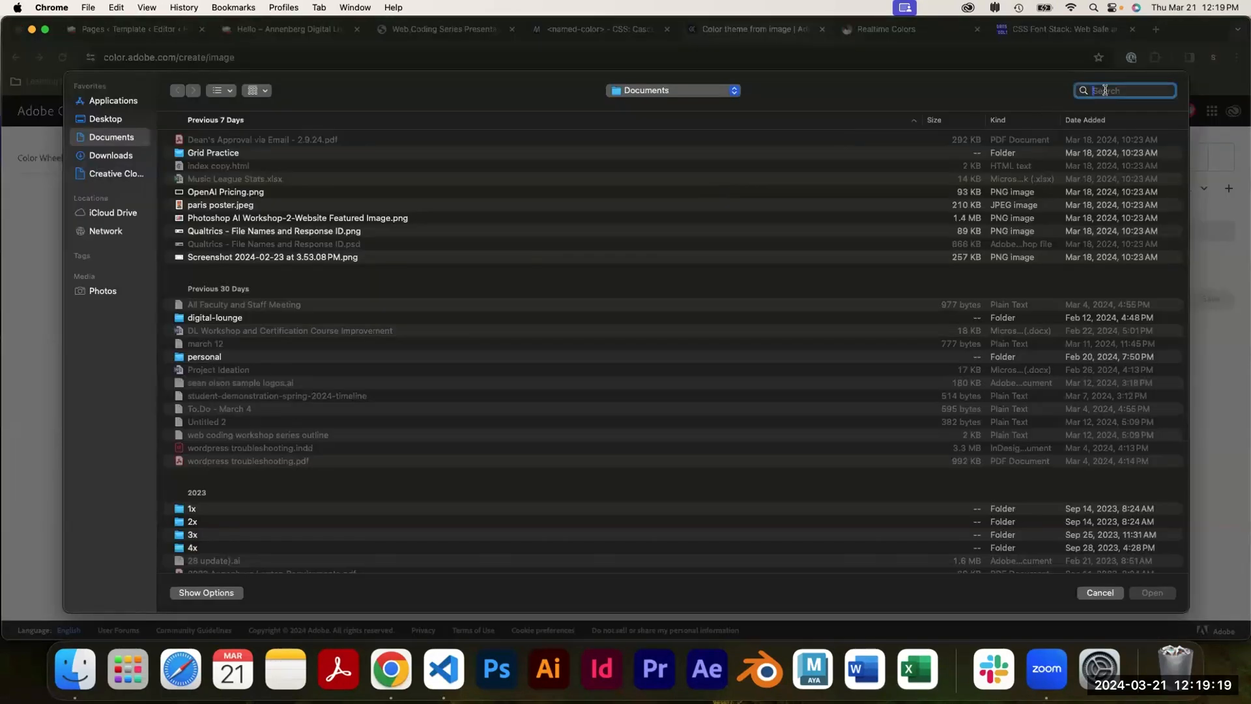
type("paris poster")
key("Return")
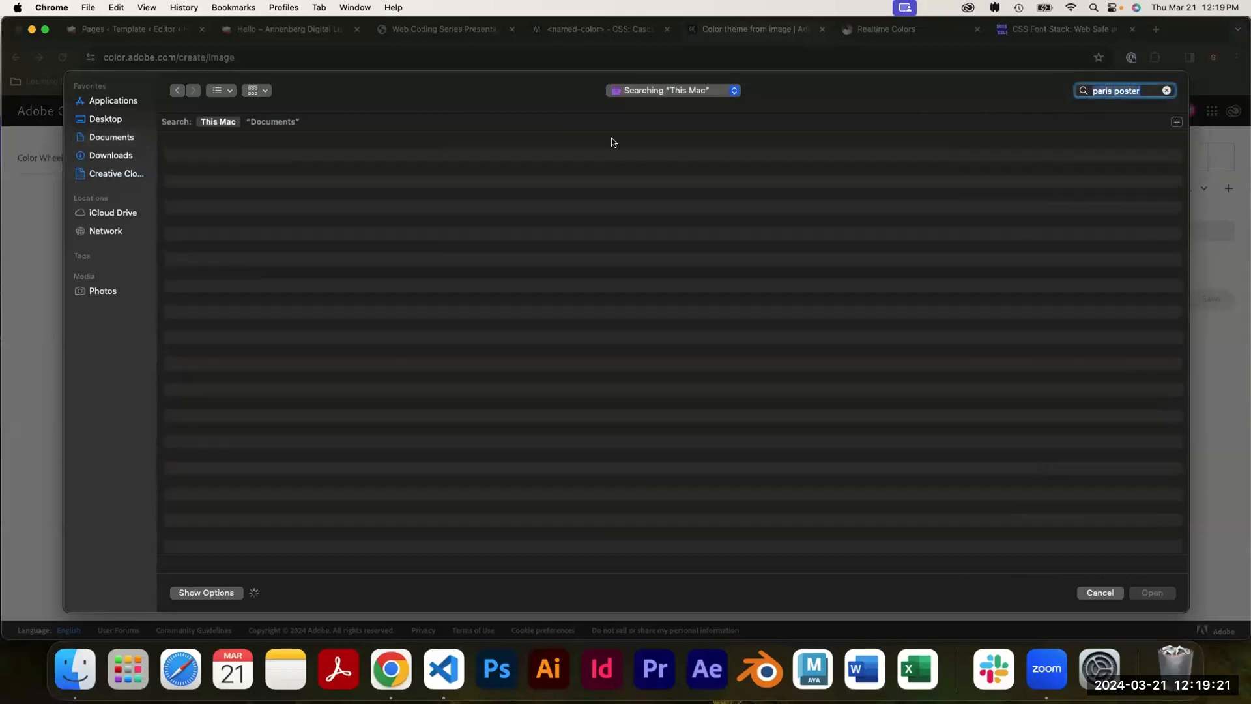
double_click(222, 164)
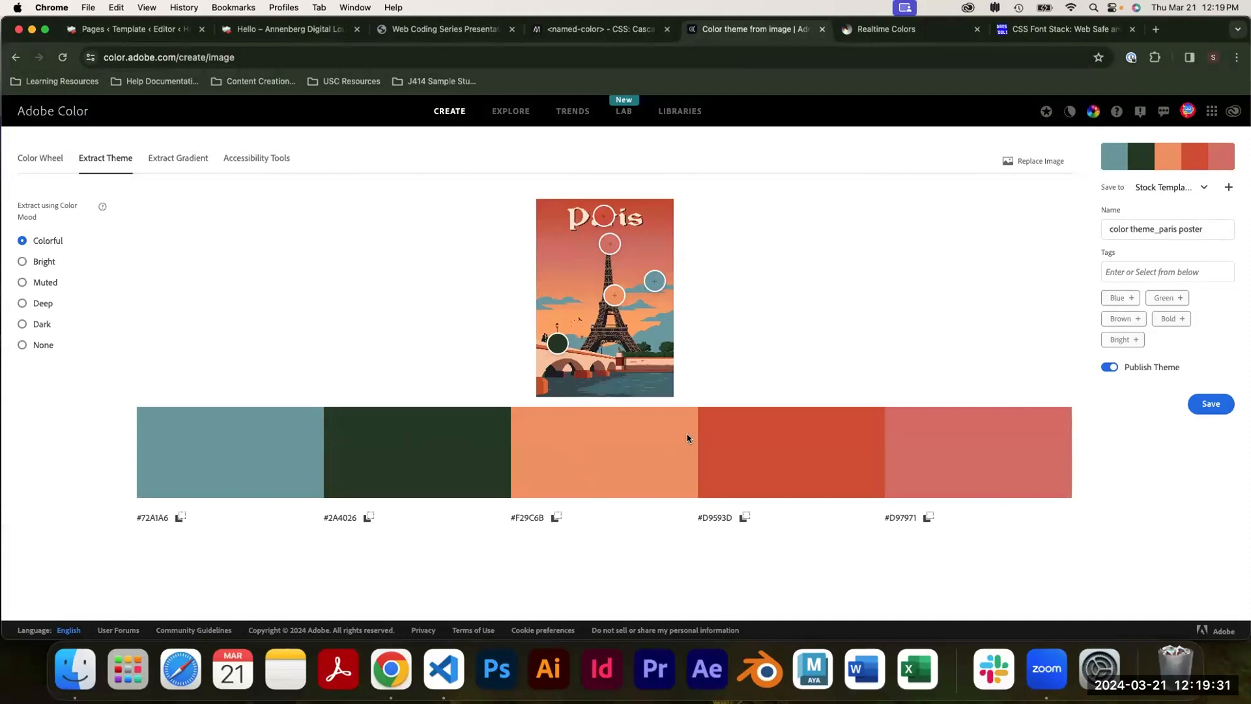
Copy the poster theme's blue-gray hex value 72A1A6, set it as the site background color in the WordPress editor, and return to Adobe Color.
double_click(157, 518)
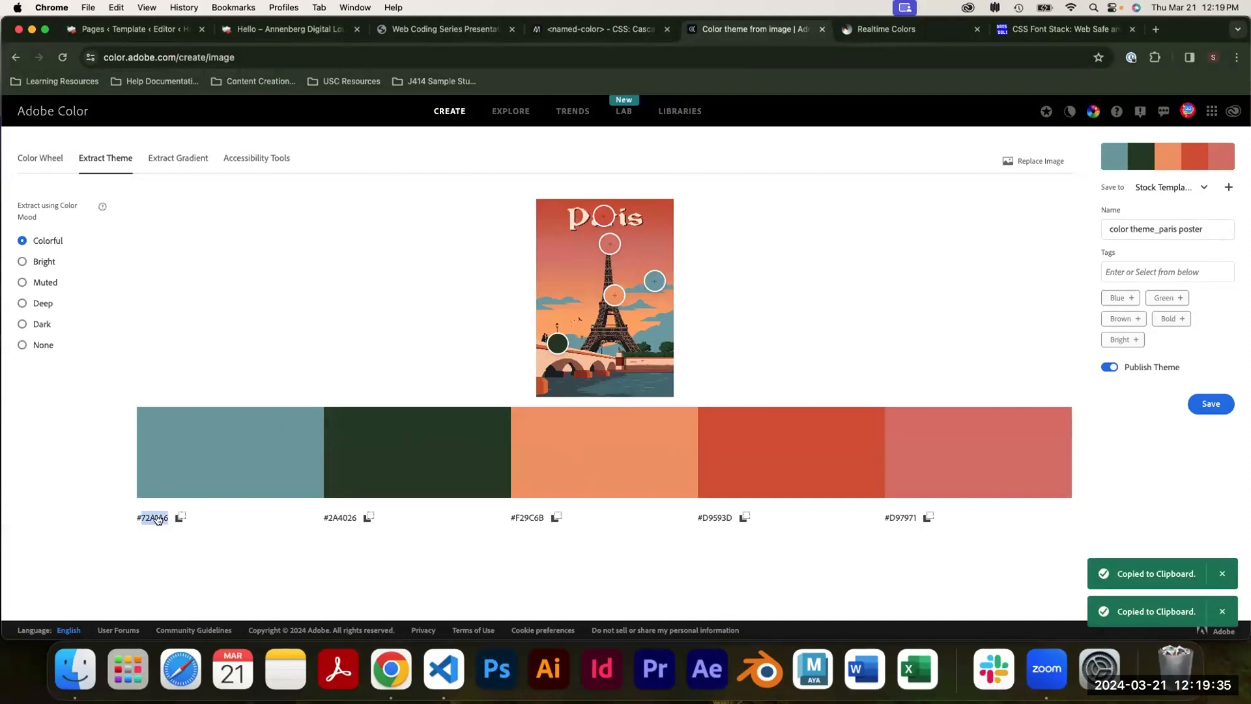
left_click(175, 32)
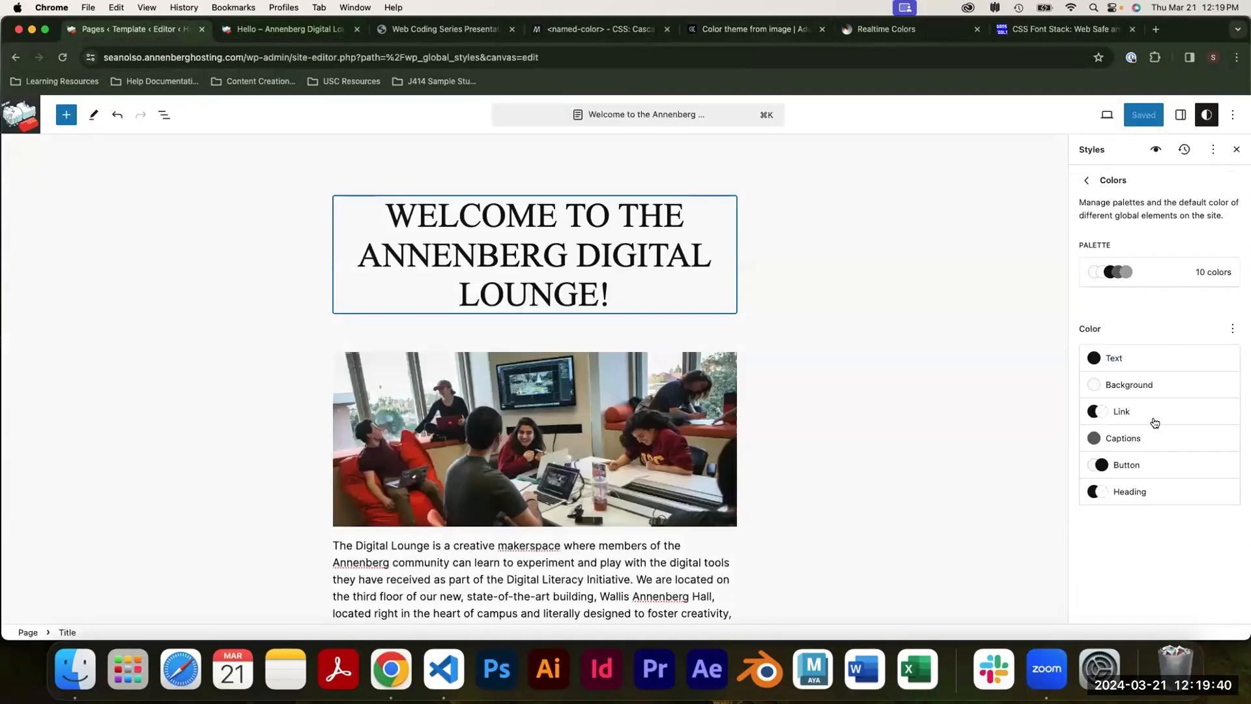
left_click(1145, 392)
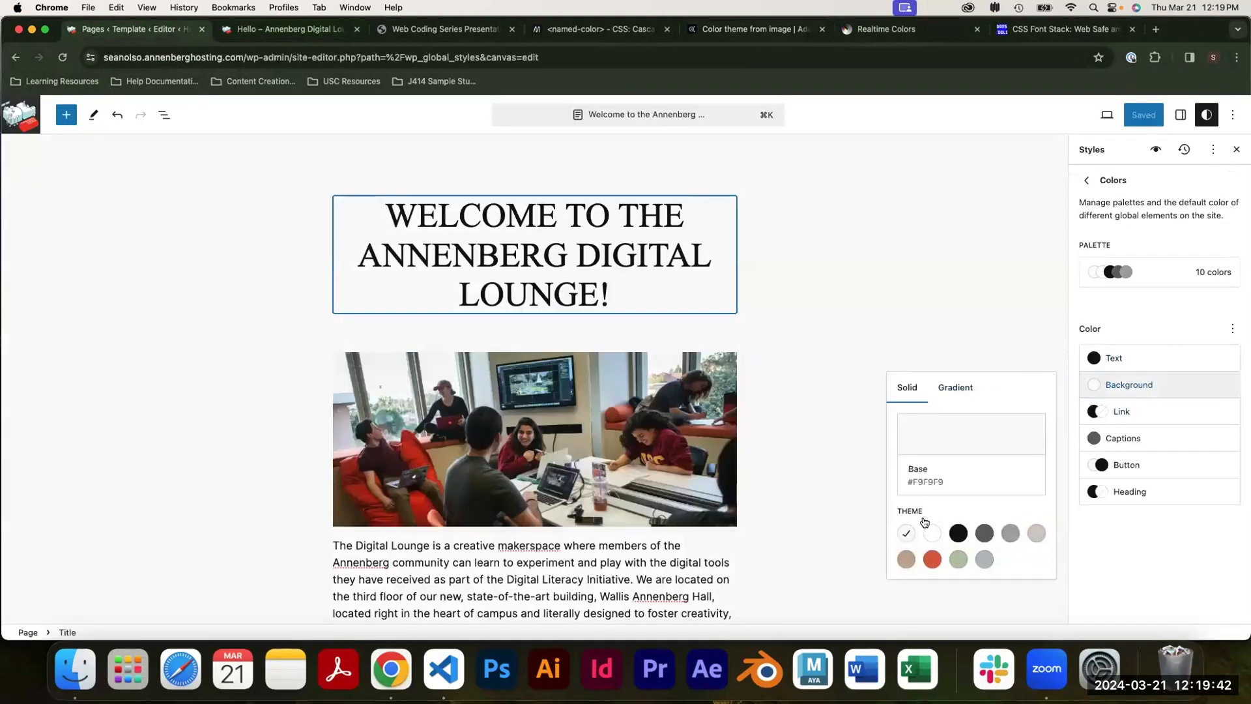
left_click(953, 429)
left_click_drag(802, 469, 690, 464)
key("super+v")
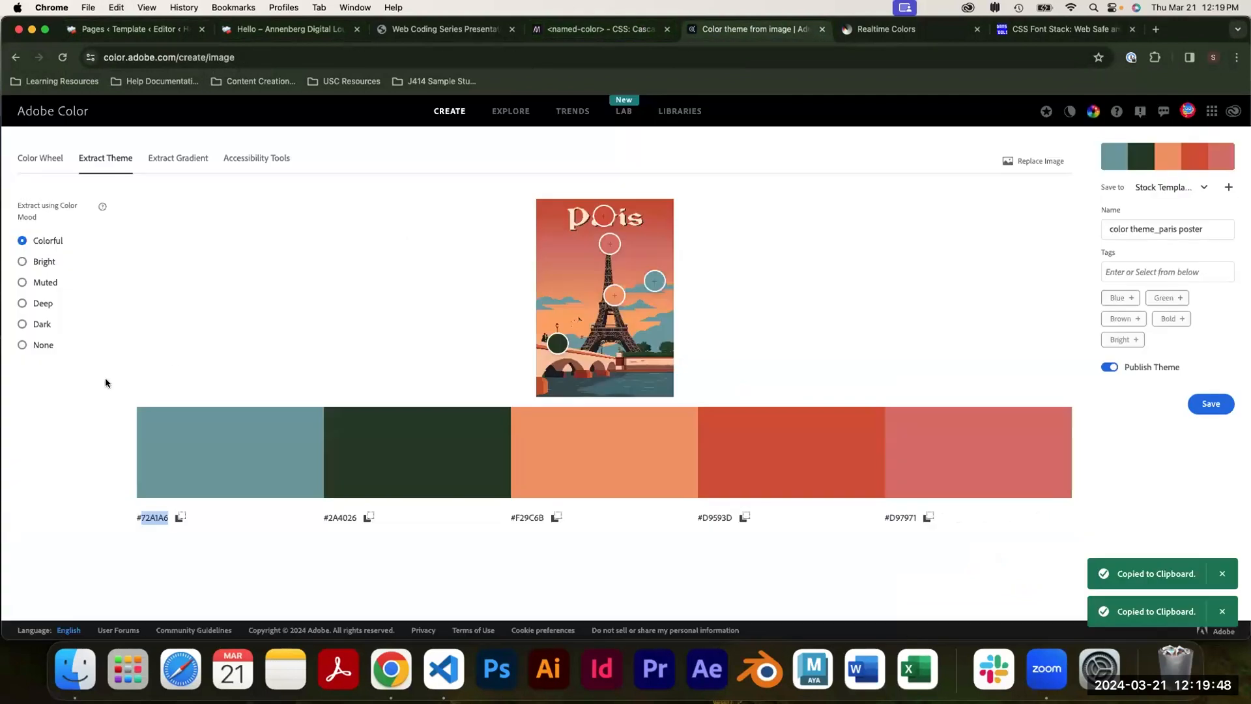
left_click(749, 28)
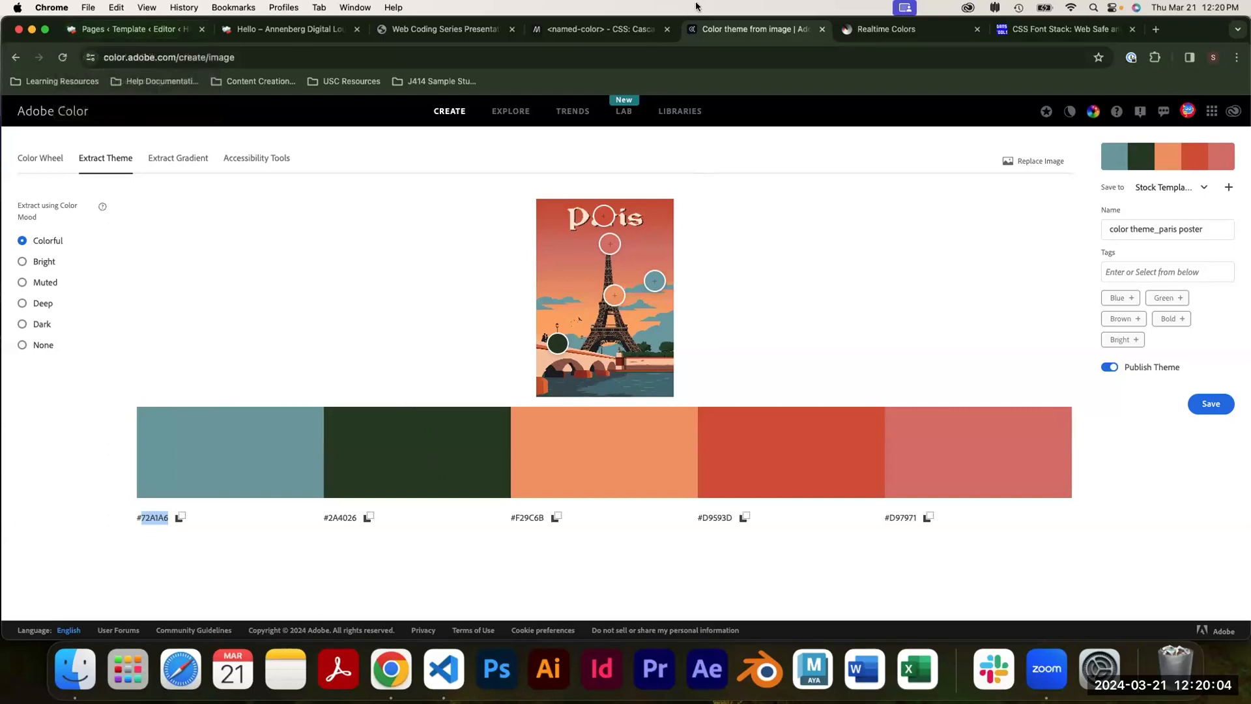
Switch to Realtime Colors and randomize the sample site's color palette repeatedly to preview different combinations.
left_click(872, 34)
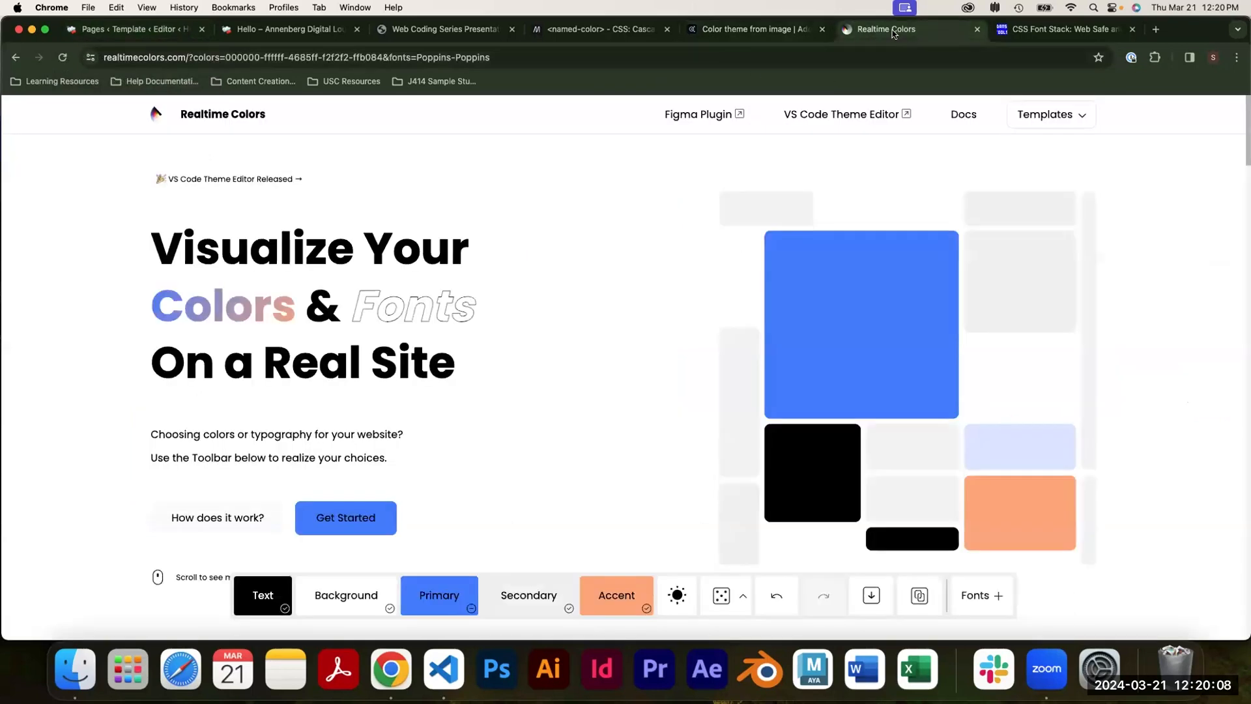
left_click(720, 605)
left_click(720, 605)
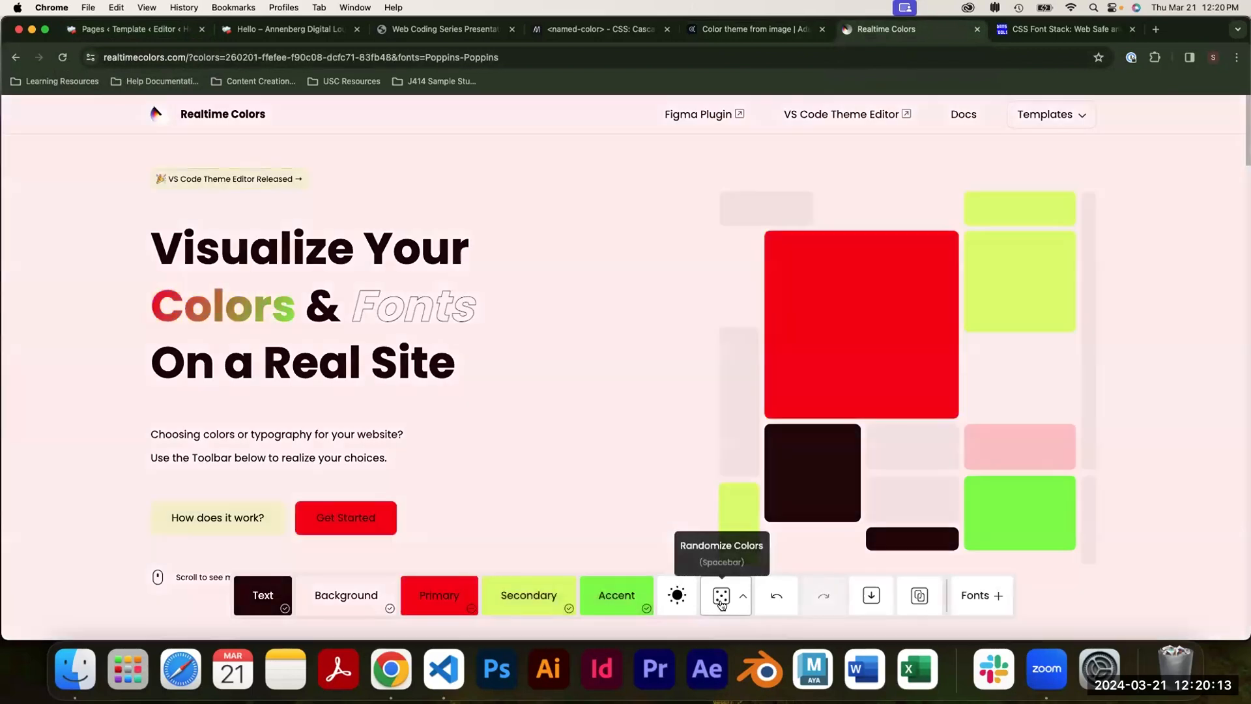
left_click(720, 605)
scroll(639, 370, "down", 4)
scroll(639, 370, "down", 8)
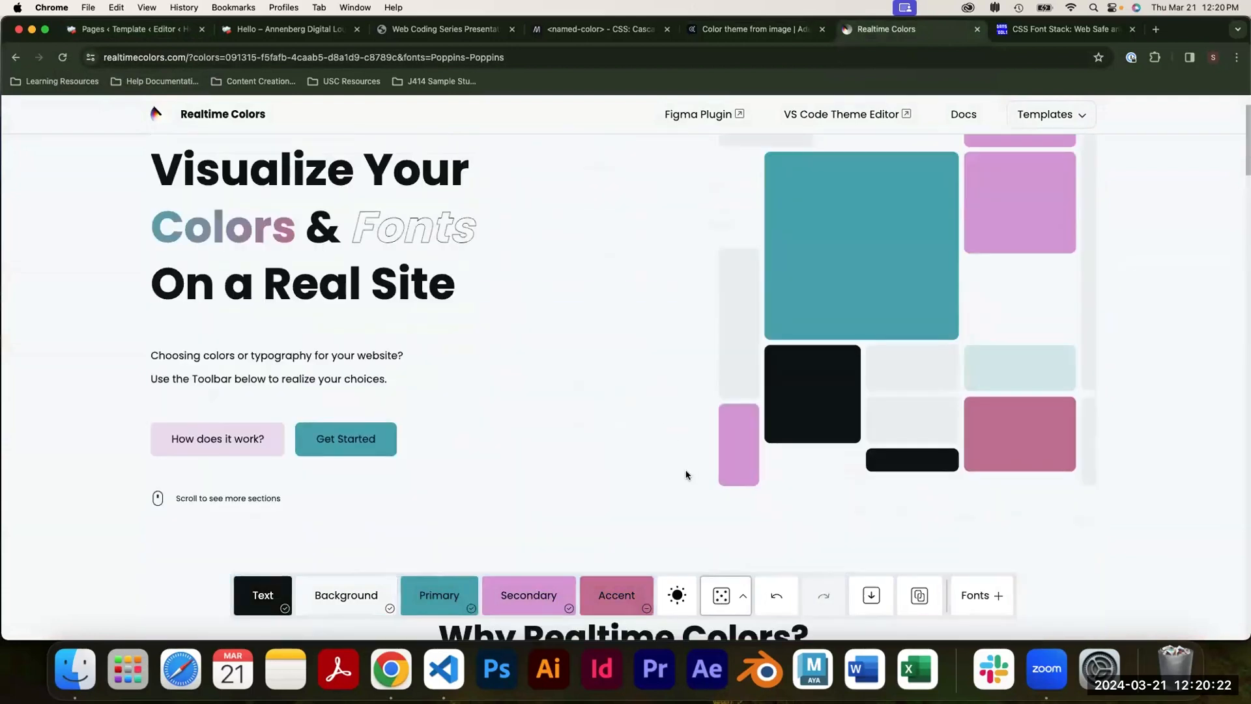
key("space")
key("space")
key("space")
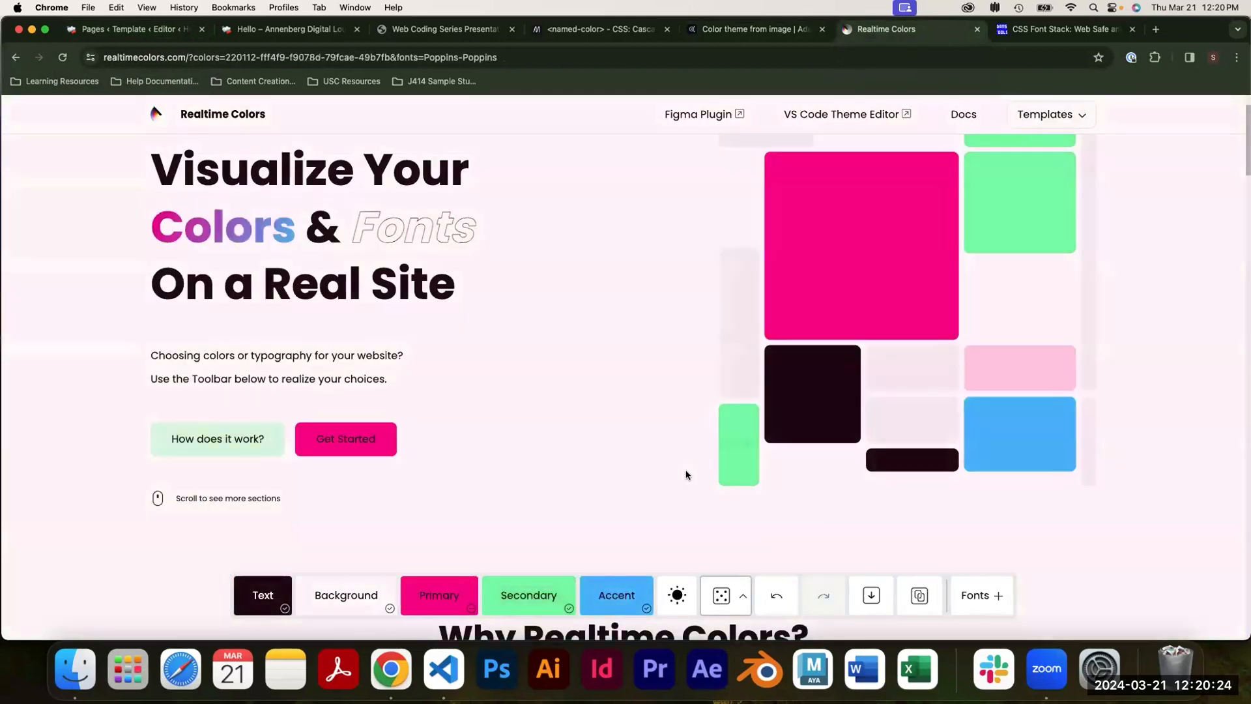
key("space")
key("space")
key("space")
key("space")
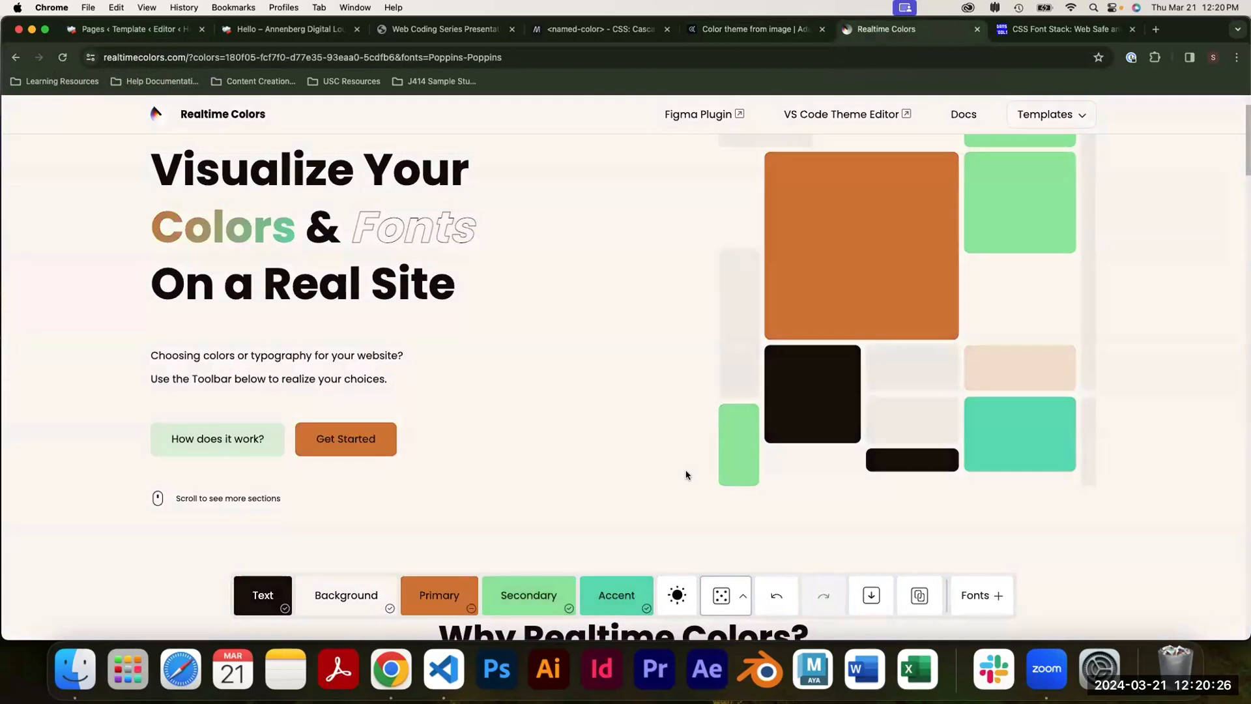
Preview the palette in dark mode, return to light mode, and open the Background and Text color pickers.
left_click(681, 602)
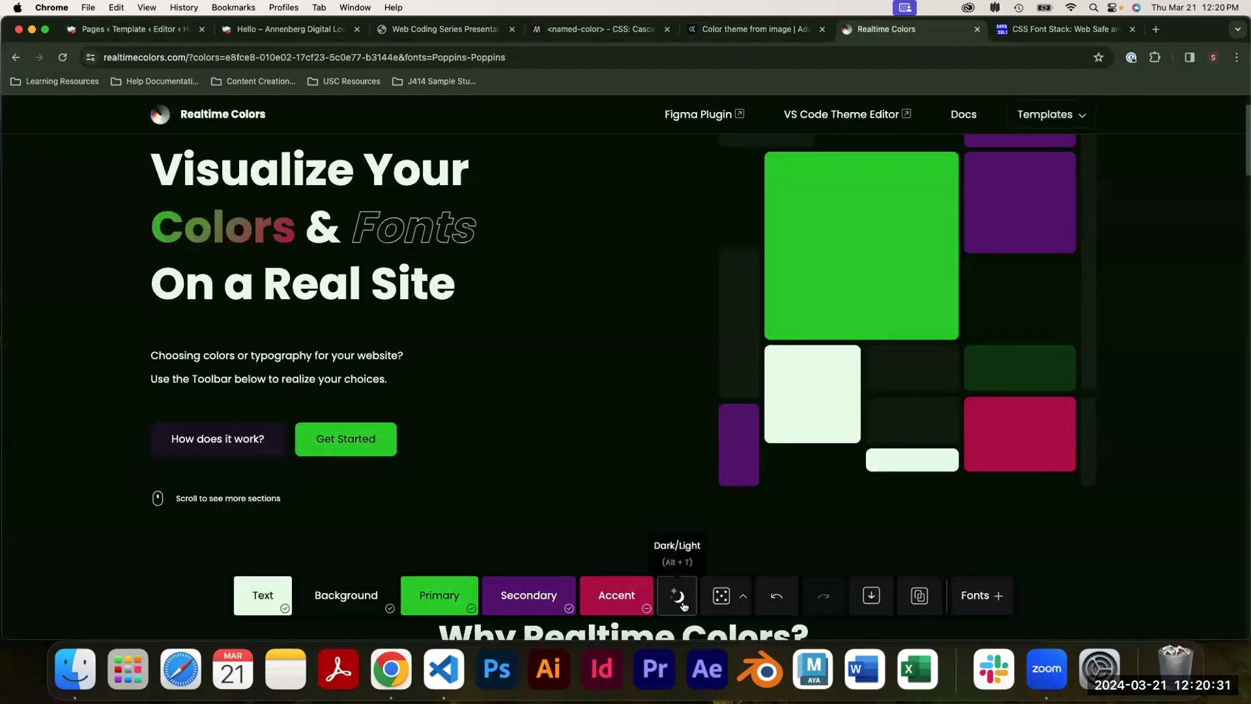
left_click(683, 606)
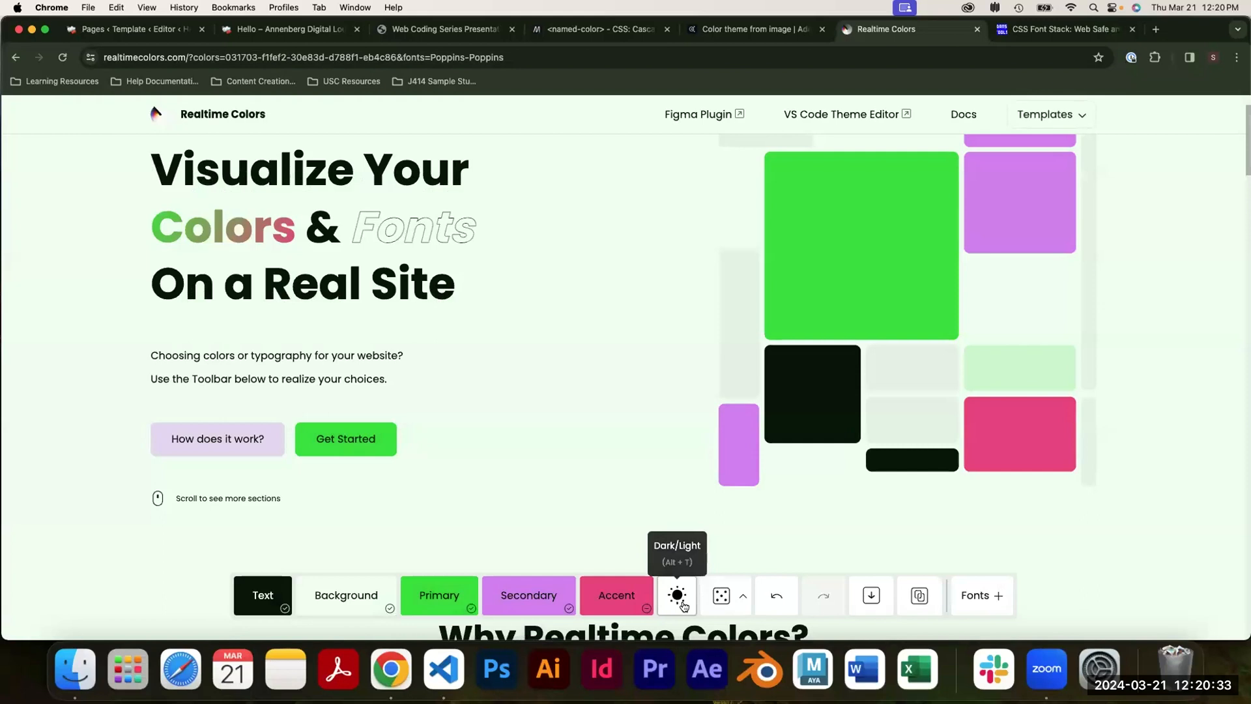
left_click(351, 595)
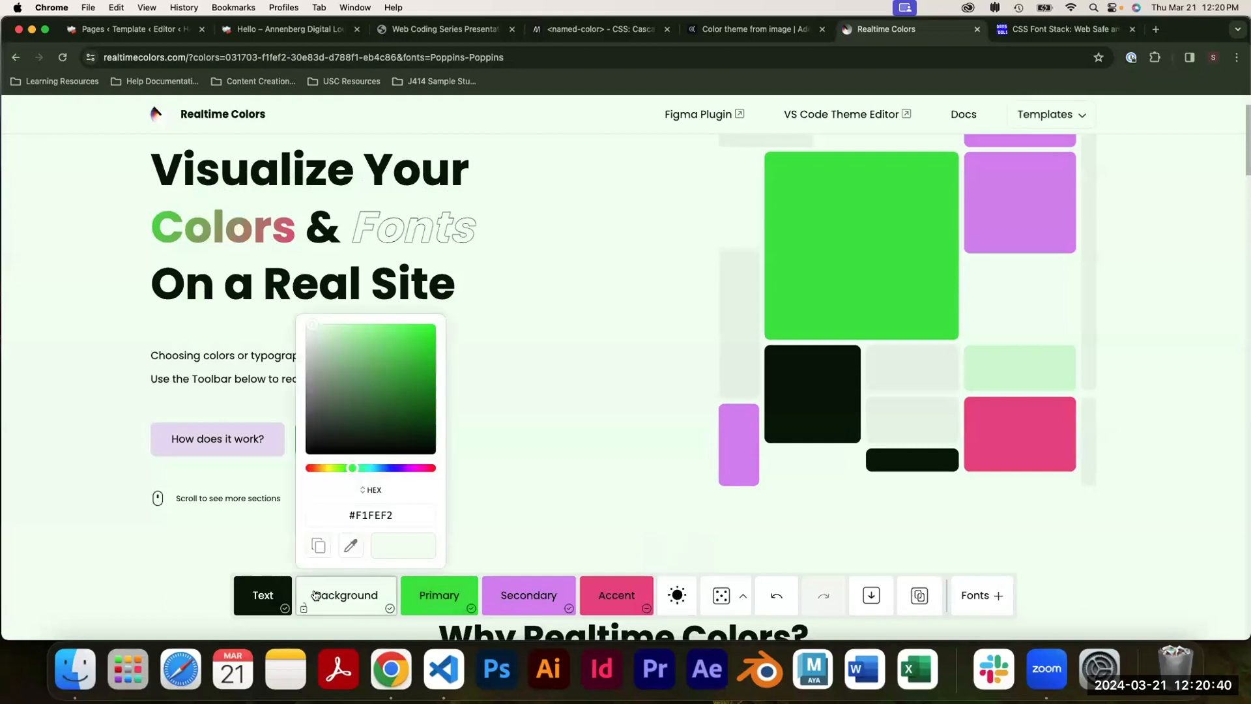
left_click(277, 595)
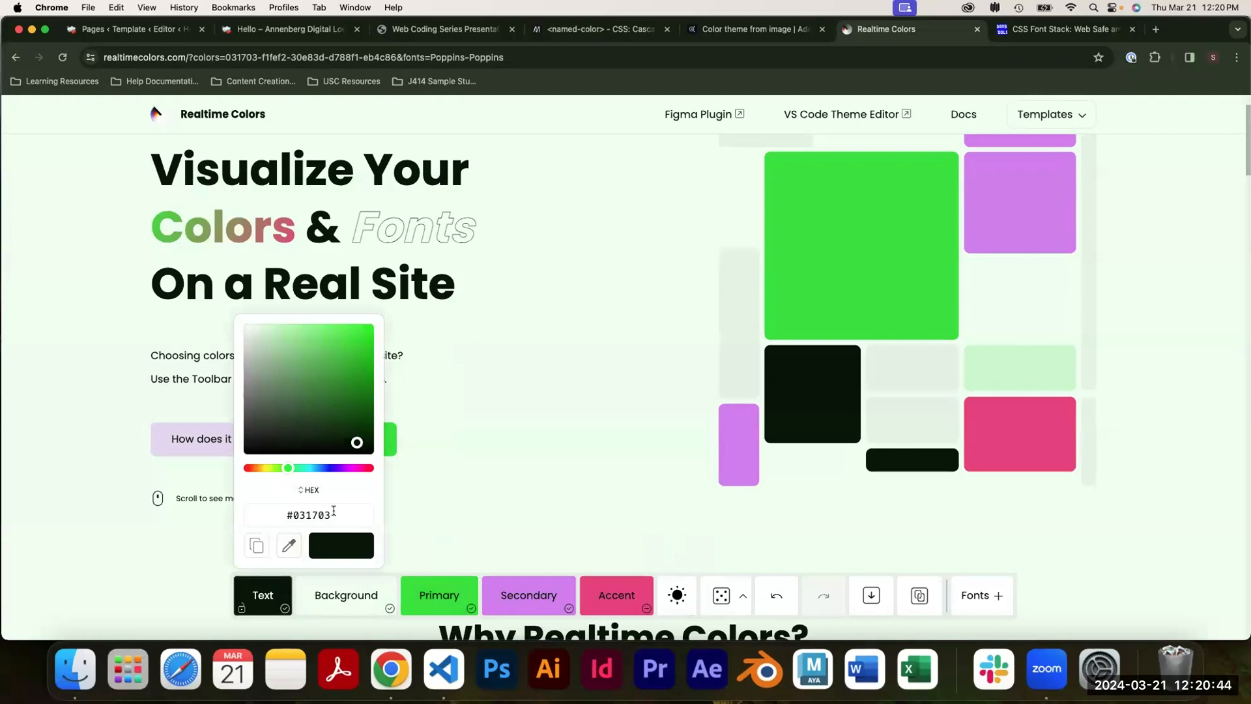
Switch to the CSS Font Stack site and review the web-safe sans-serif fonts with their Windows and Mac support.
left_click(1062, 29)
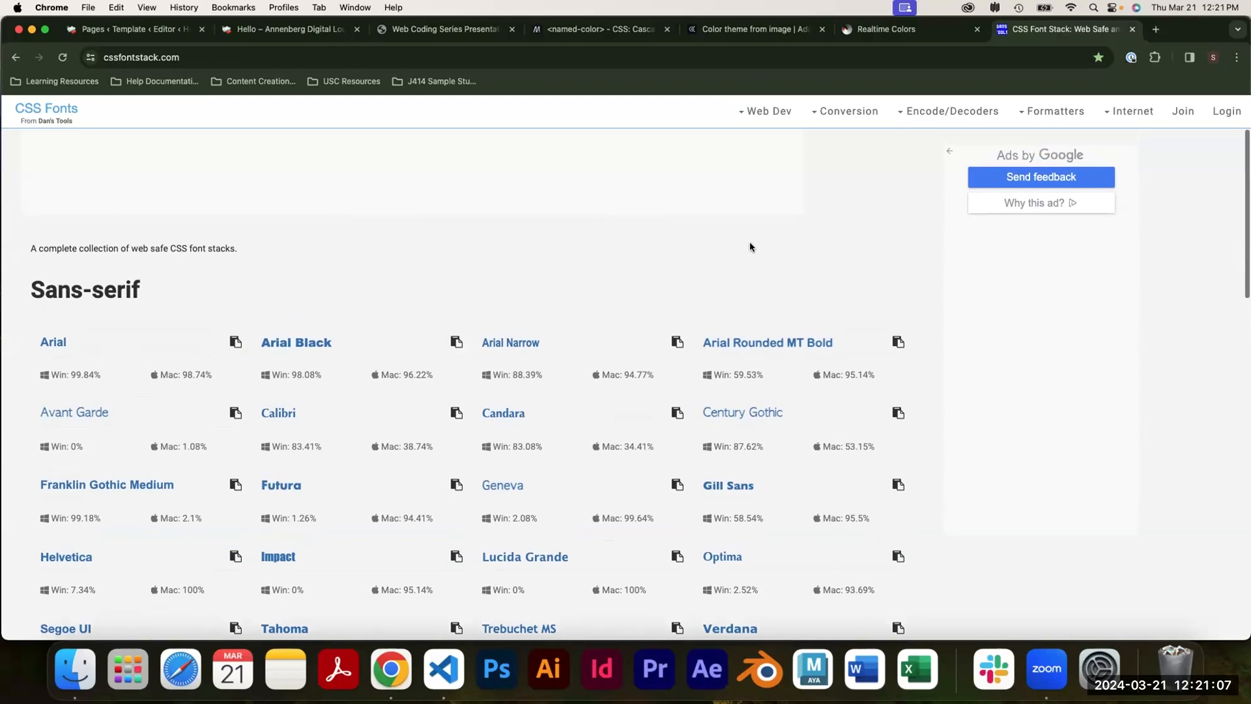
scroll(749, 246, "down", 3)
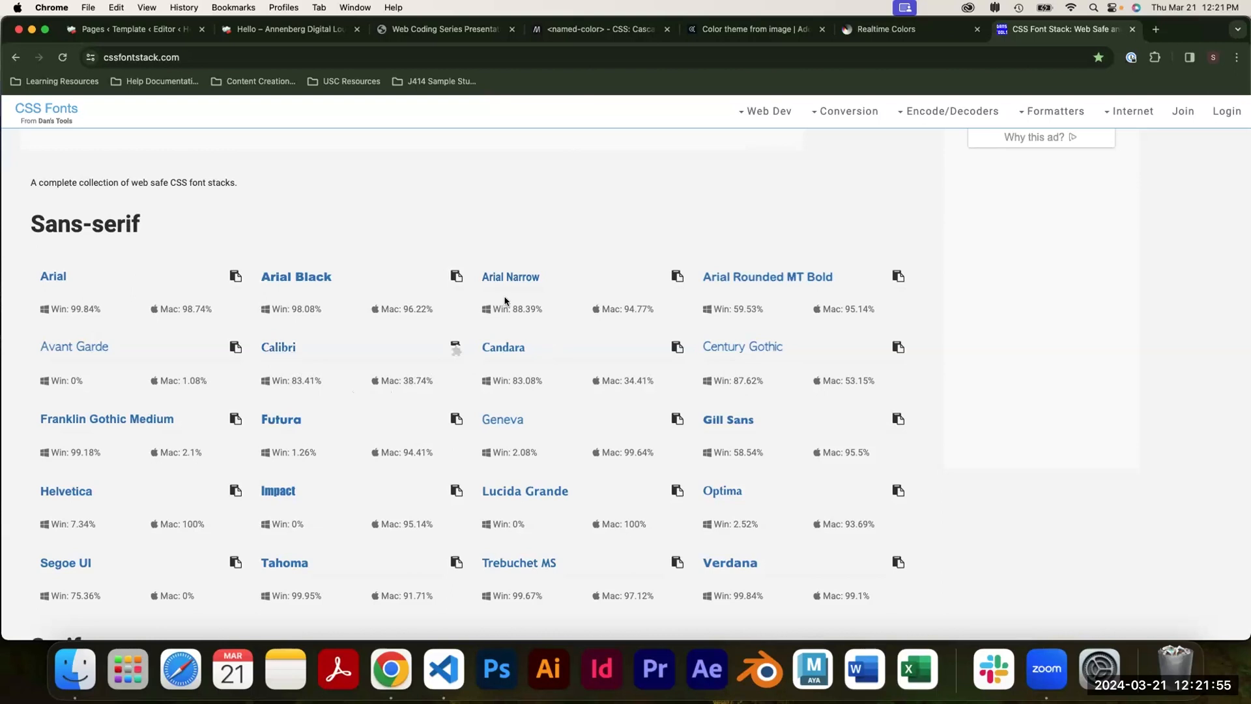
Add Verdana as a fallback after 'Times New Roman' in the .wp-block-post-title font-family rule of the site's additional CSS.
left_click(134, 29)
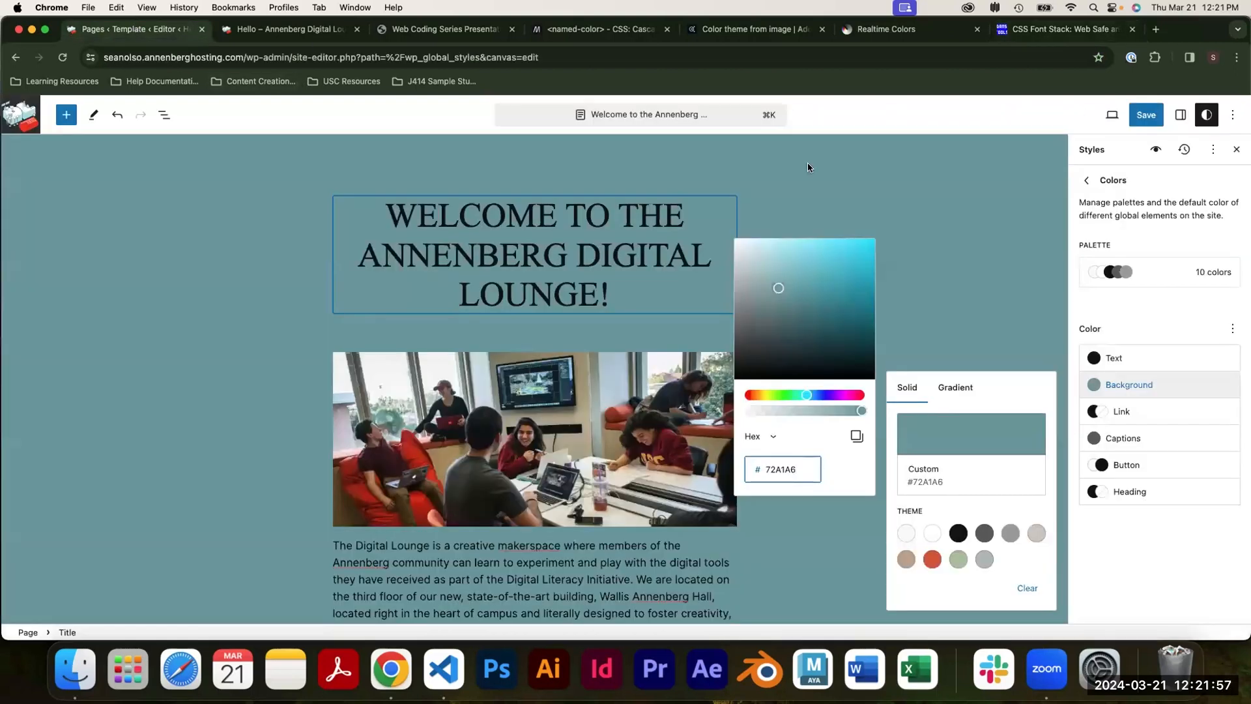
left_click(1087, 180)
left_click(1212, 149)
left_click(1166, 185)
left_click(1208, 293)
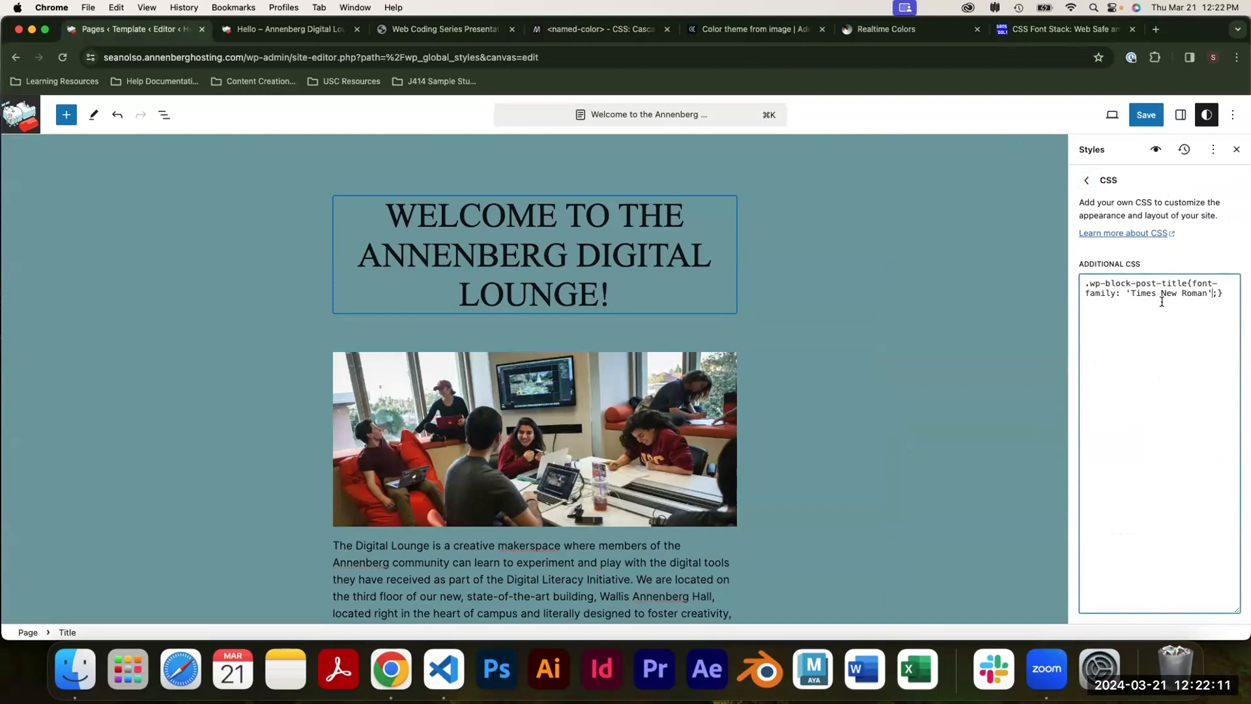
type(", ")
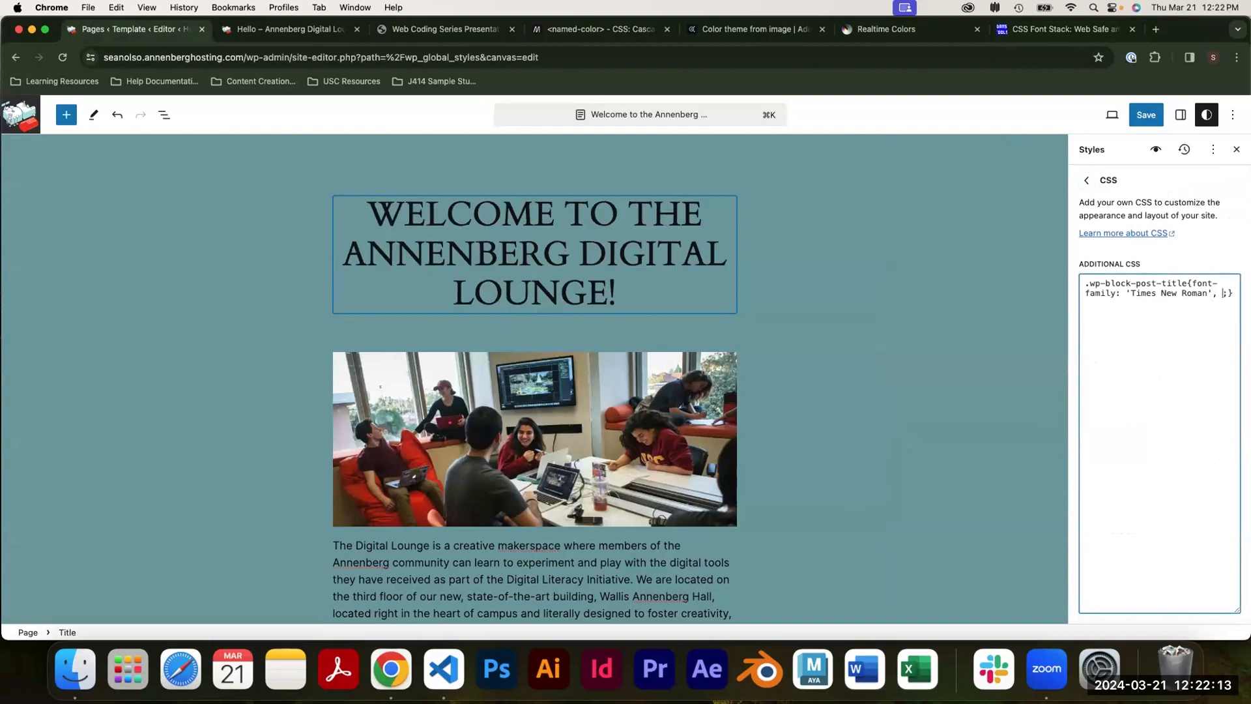
type("Verdana")
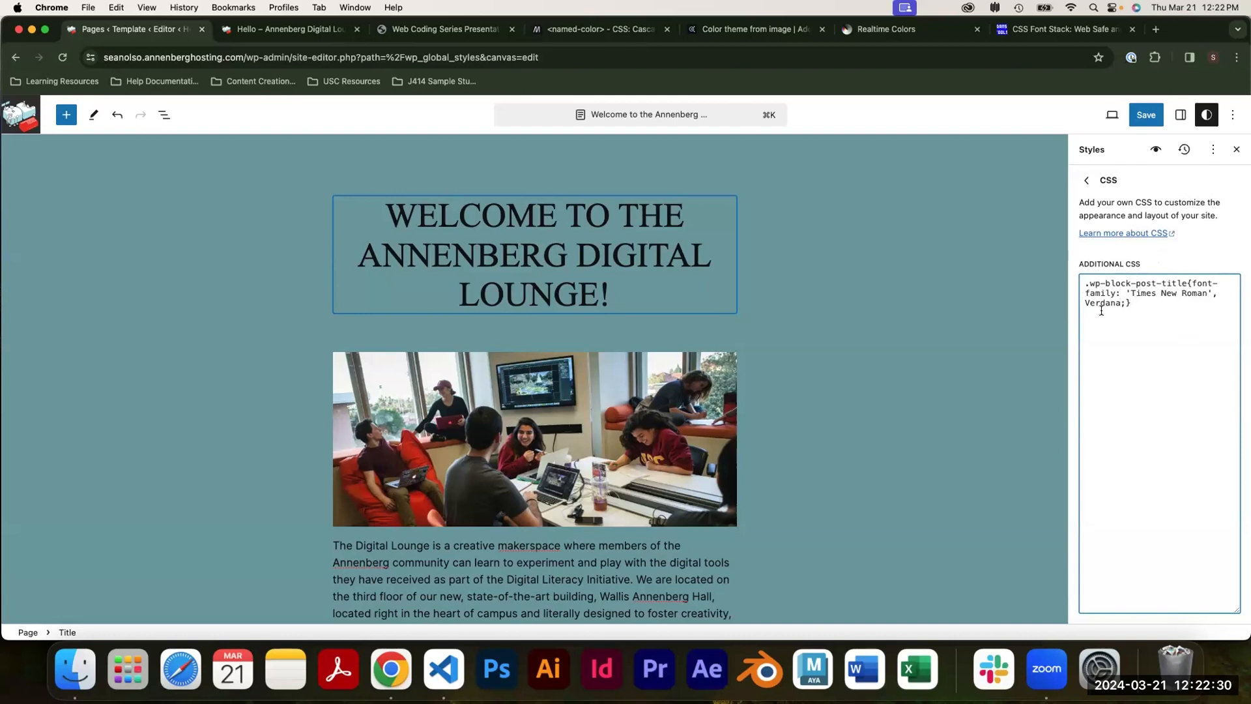
Revisit the sans-serif fonts on CSS Font Stack and open w3schools.com in a new browser tab.
left_click(1062, 29)
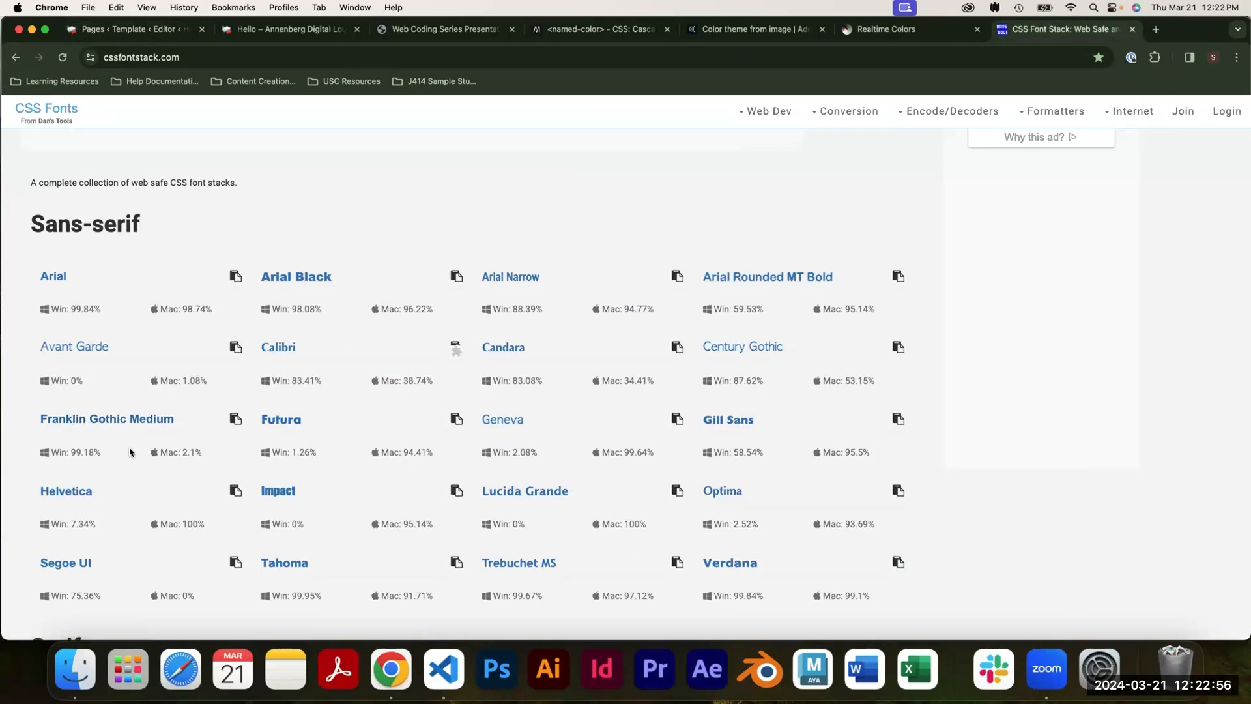
left_click(172, 420)
left_click(1153, 30)
type("w3scho")
key("Return")
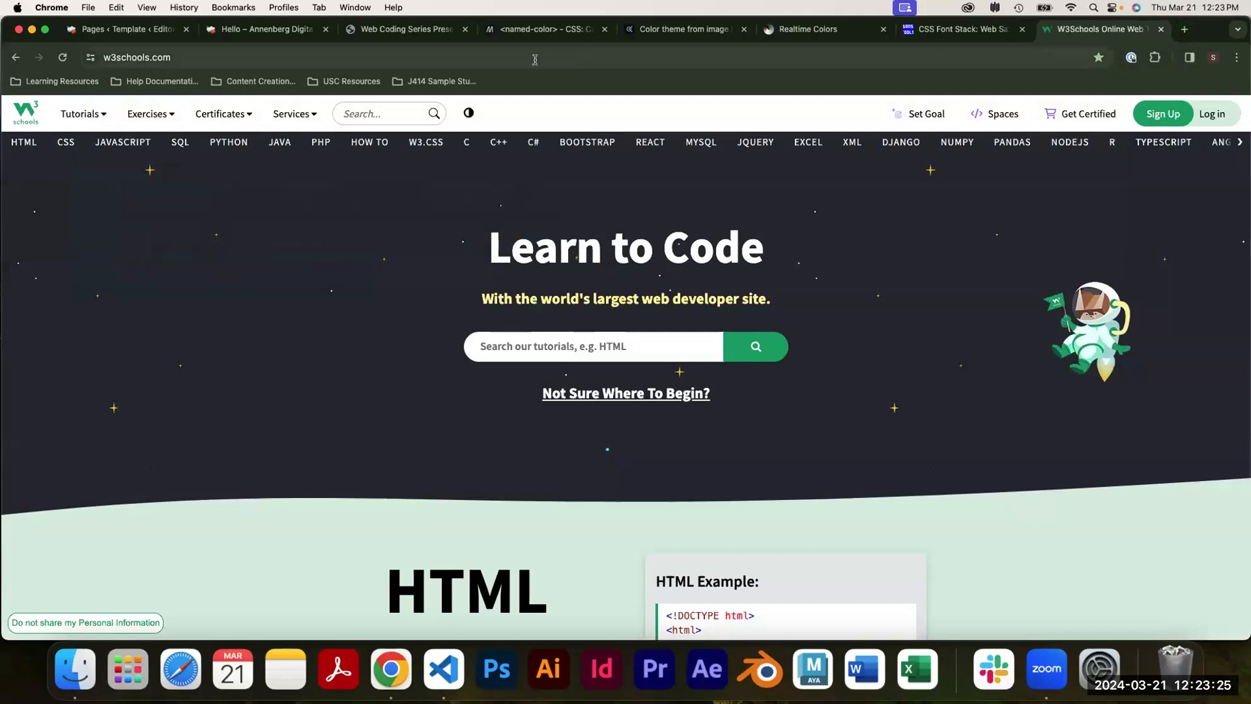
Open the W3Schools CSS Reference, browse the property list, and examine the border property's examples.
left_click(102, 115)
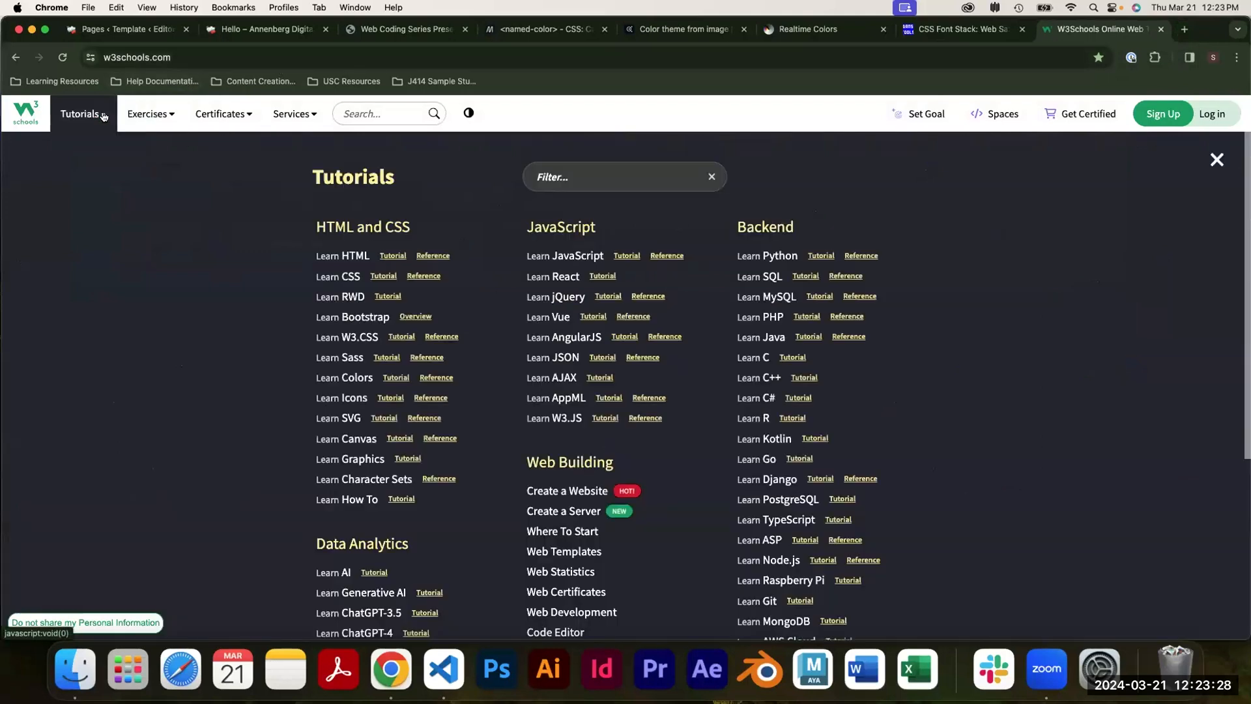
left_click(428, 279)
scroll(433, 293, "down", 5)
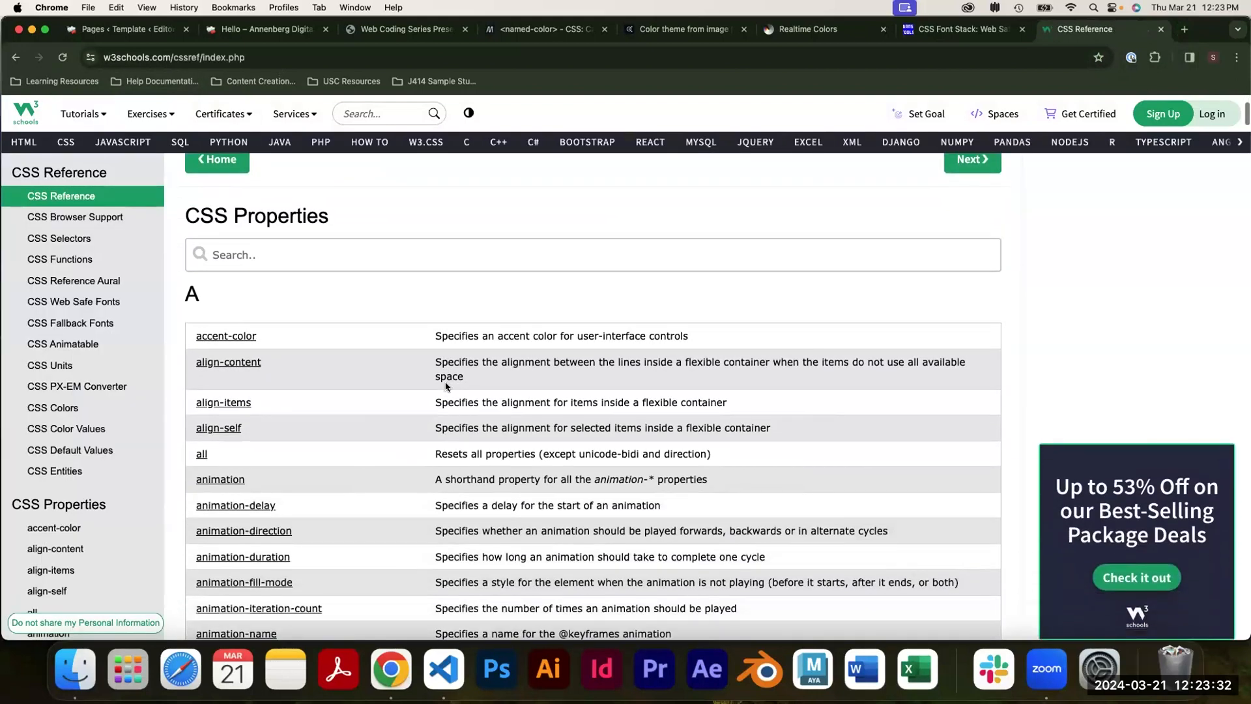
scroll(446, 383, "down", 10)
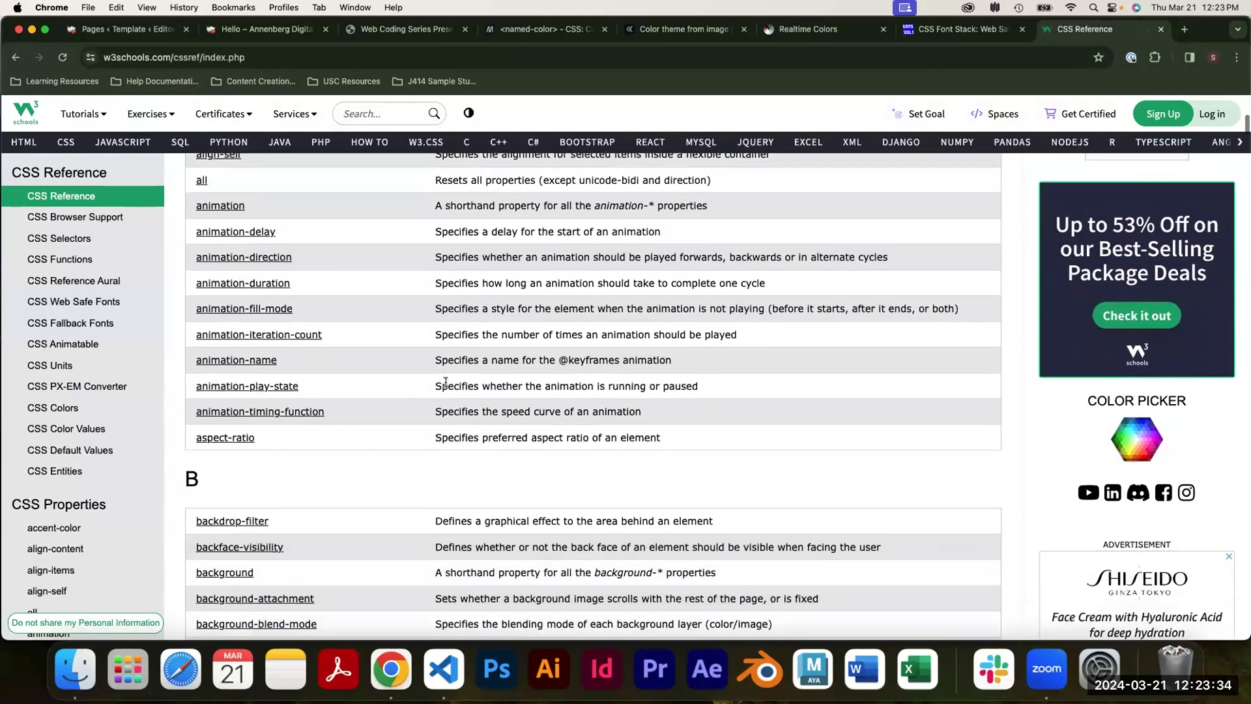
scroll(445, 382, "down", 4)
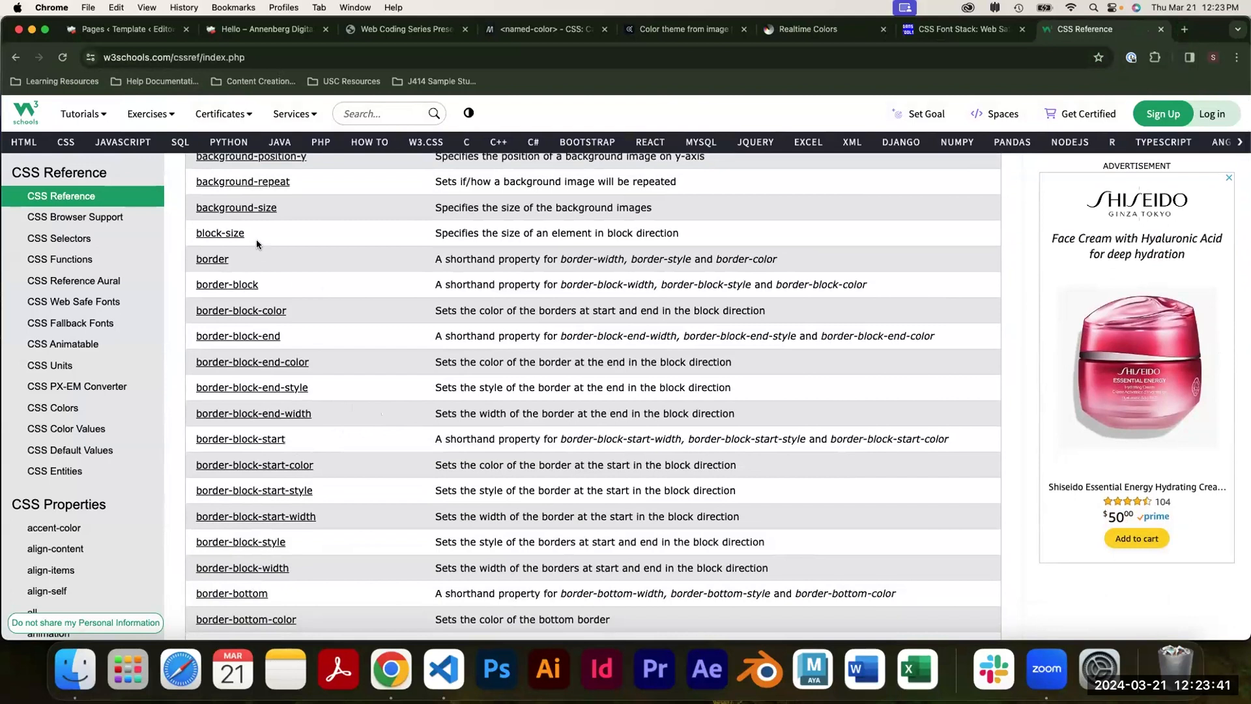
left_click(213, 258)
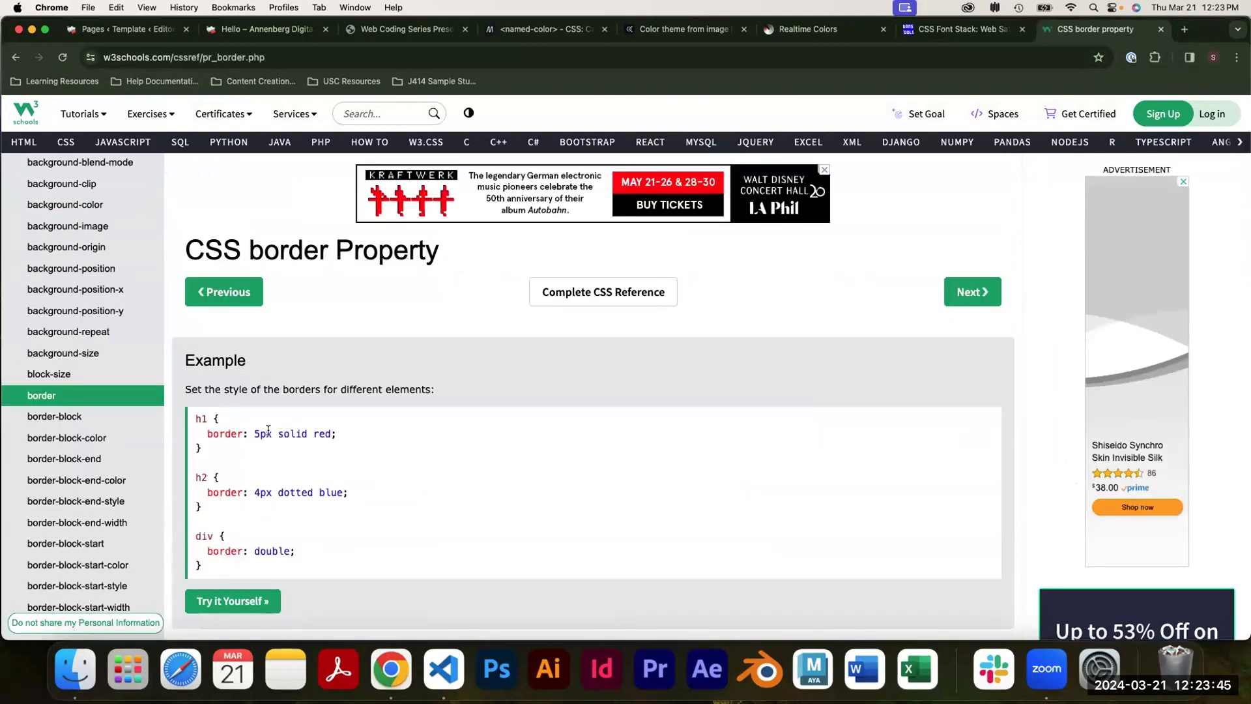
scroll(339, 356, "down", 3)
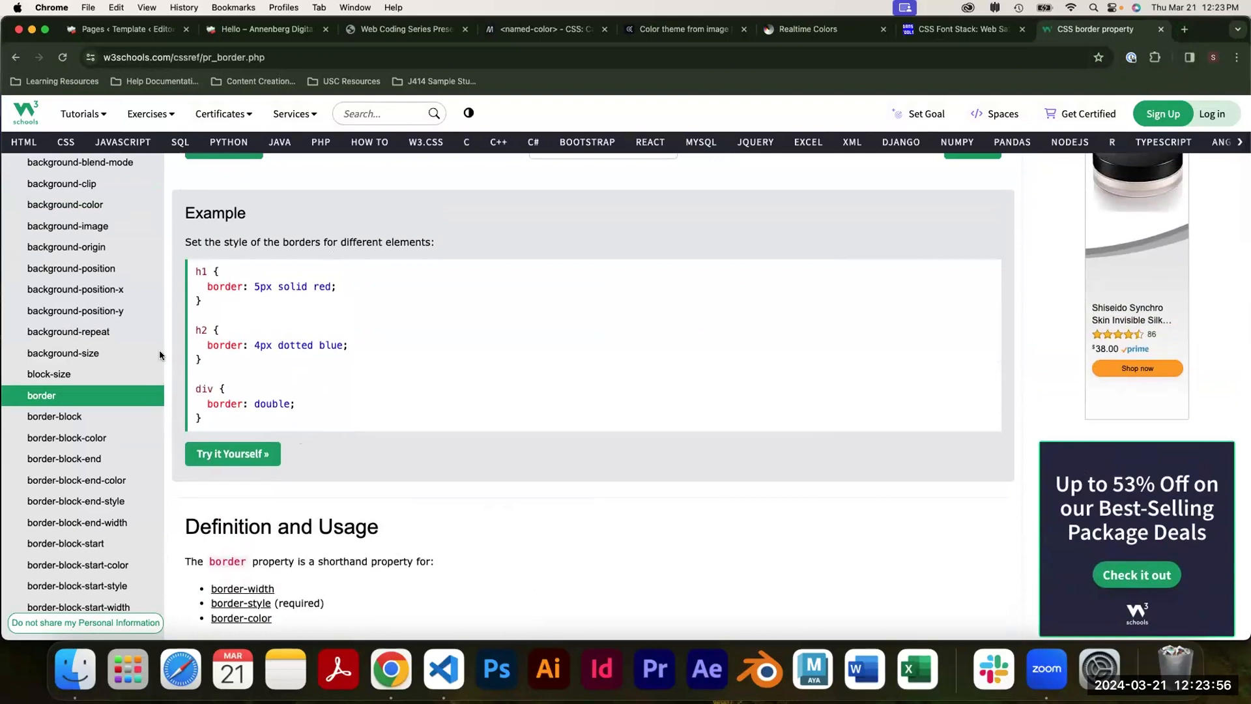
Inspect the welcome heading's HTML and computed styles on the live site, and return to the W3Schools border page.
left_click(264, 29)
key("super+shift+c")
left_click(385, 275)
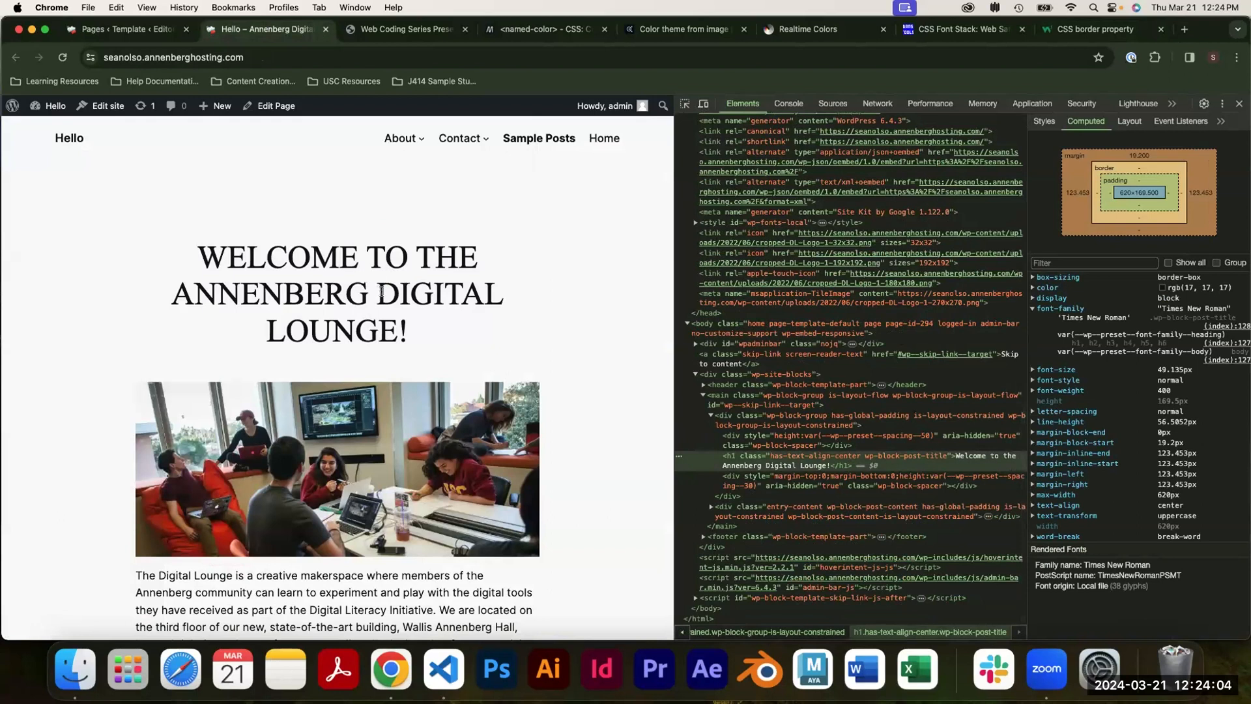
left_click(1101, 29)
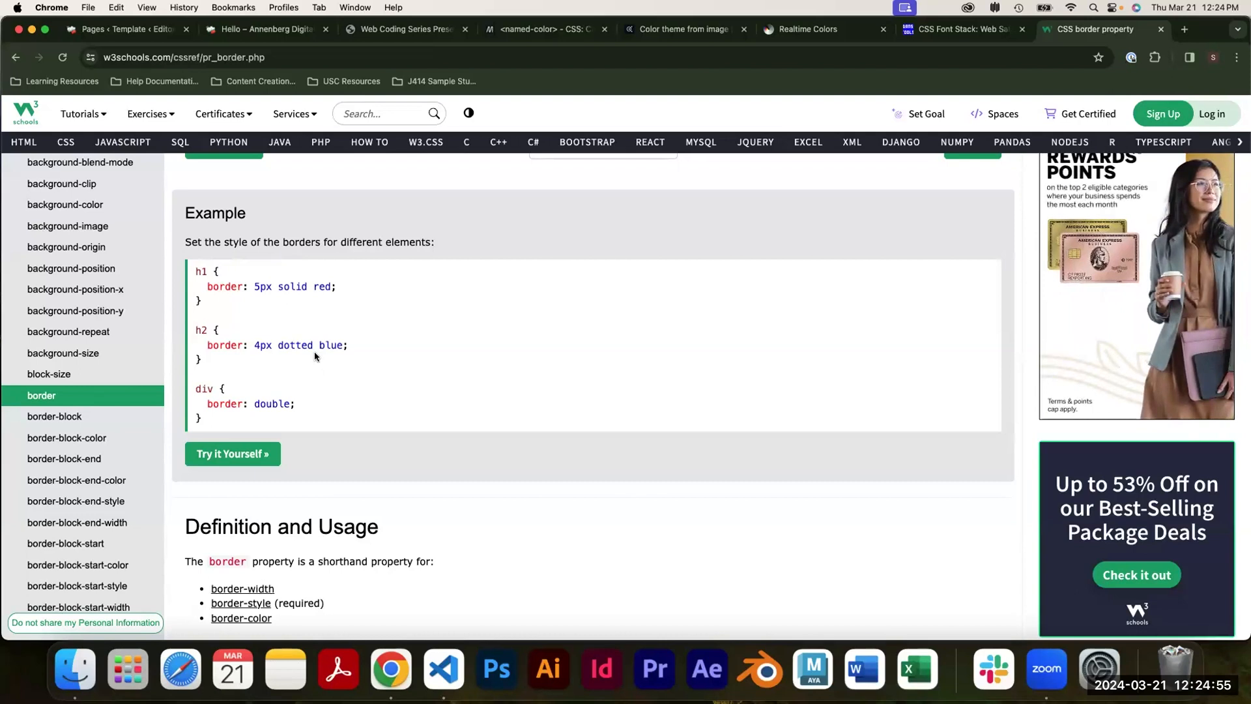
Leave the WordPress site editor without saving its changes, and reopen the editor from the dashboard.
left_click(98, 29)
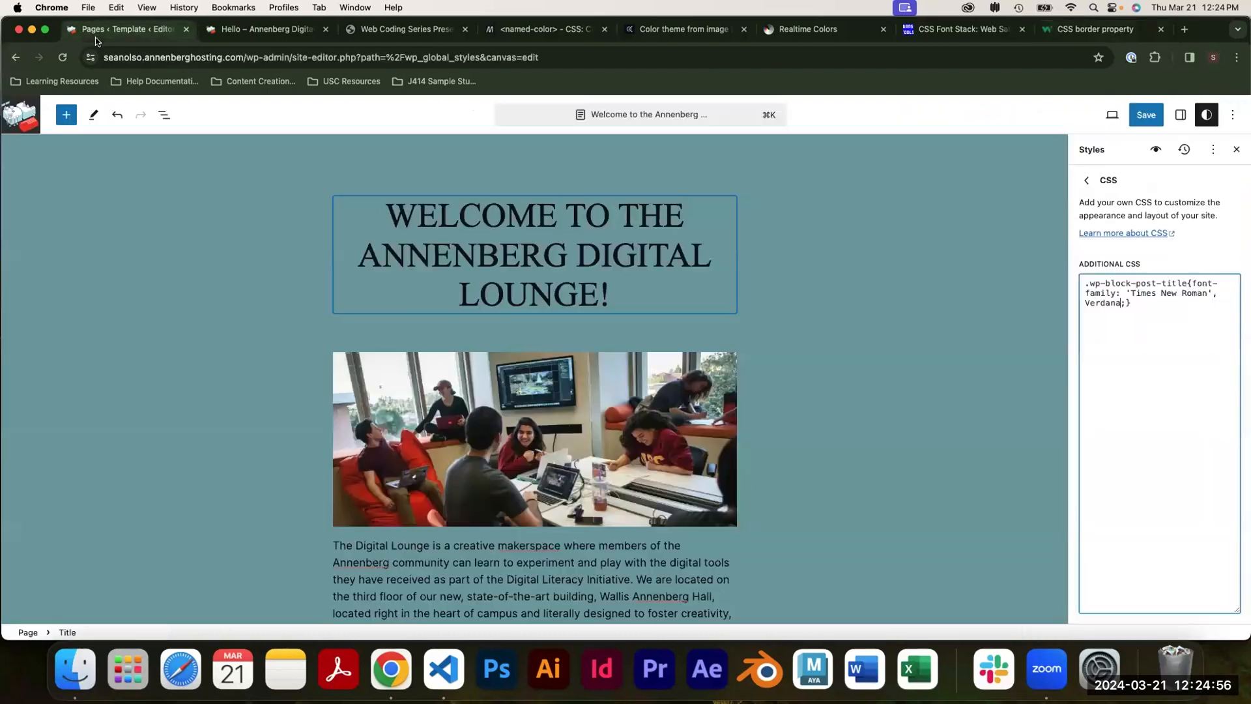
left_click(27, 119)
left_click(21, 177)
left_click(20, 177)
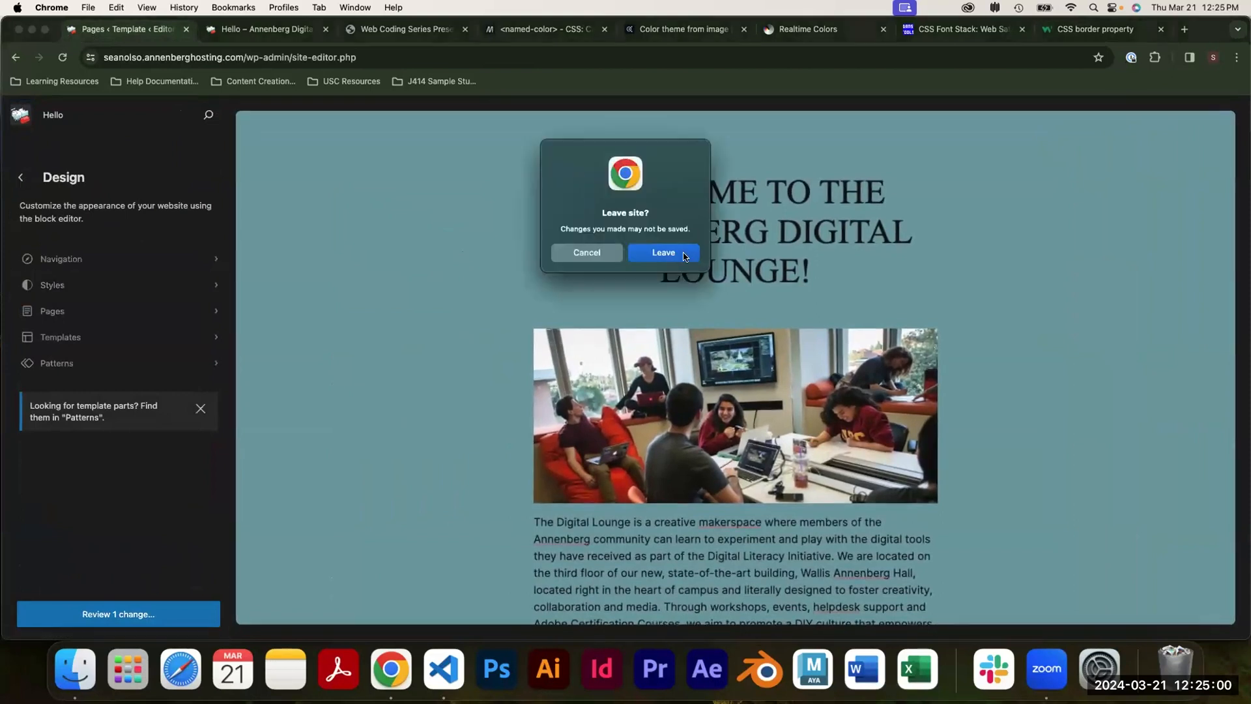
left_click(664, 252)
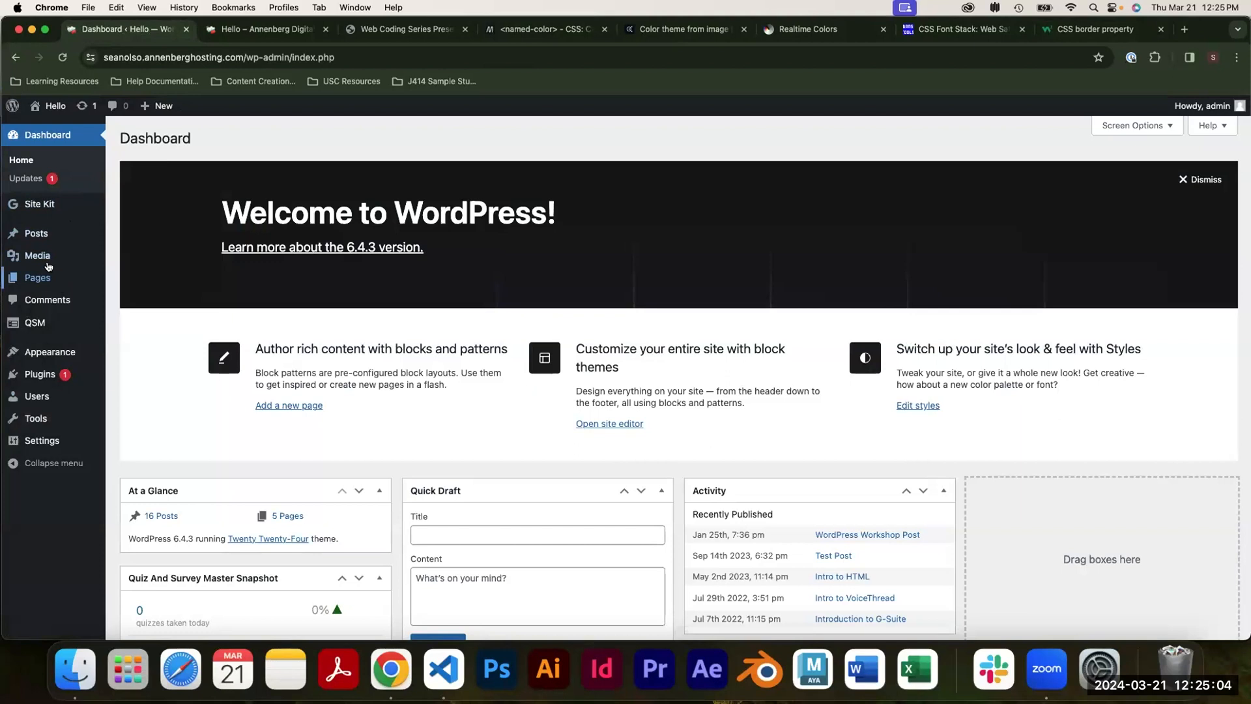
mouse_move(47, 353)
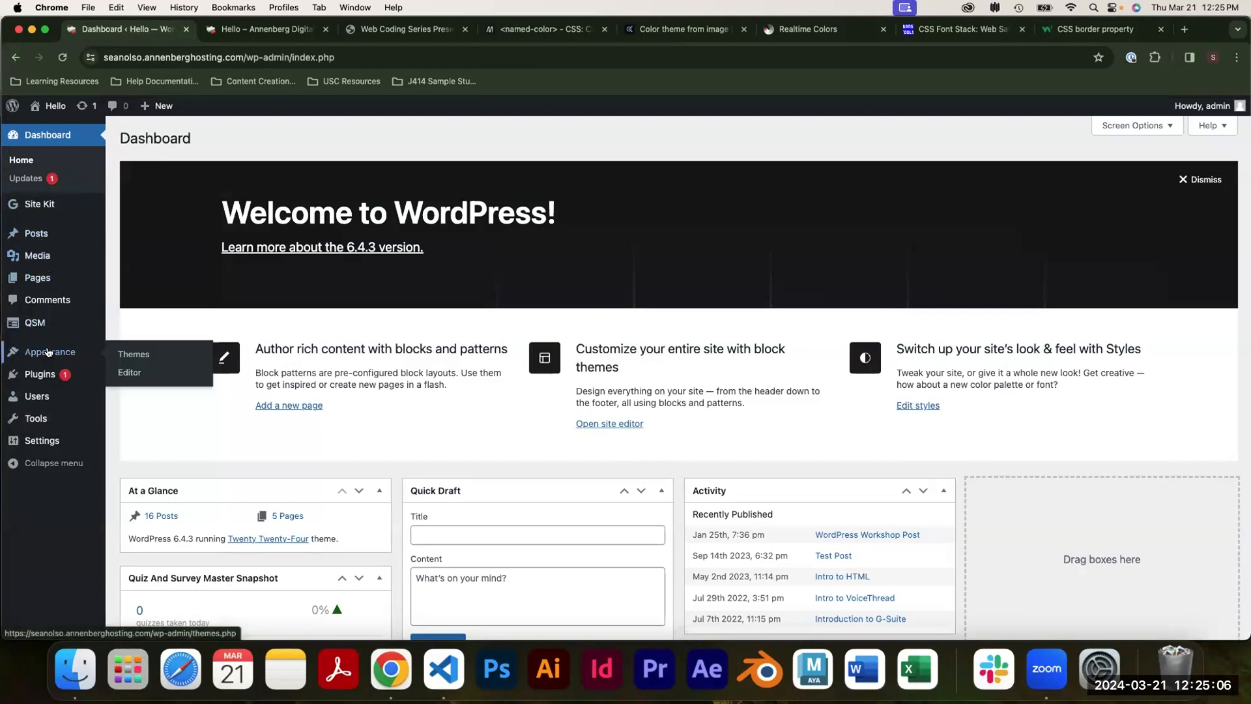
left_click(119, 374)
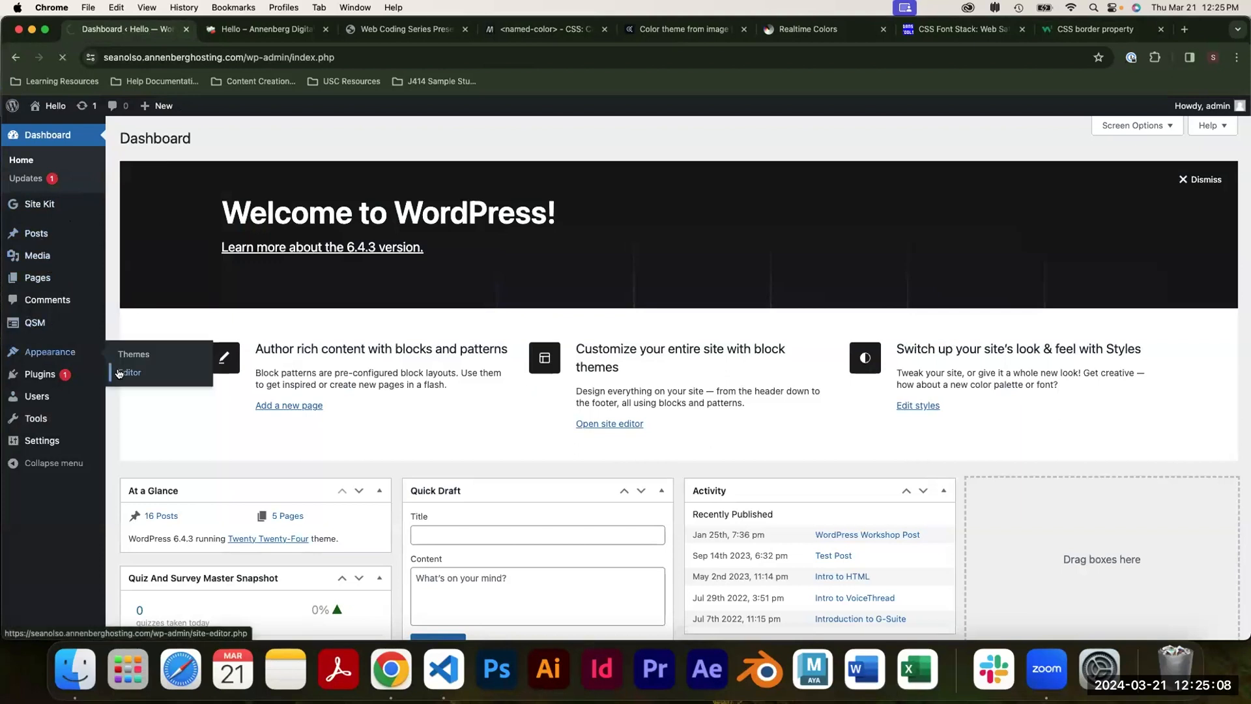